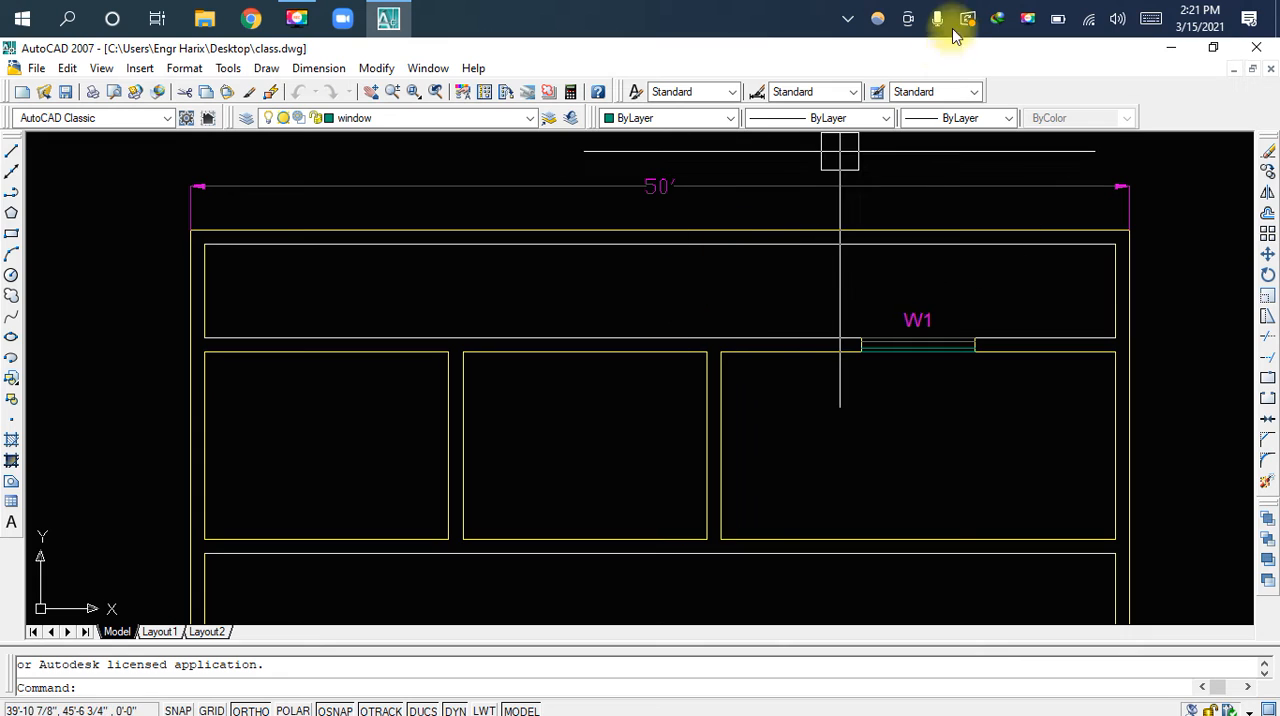
click(1250, 20)
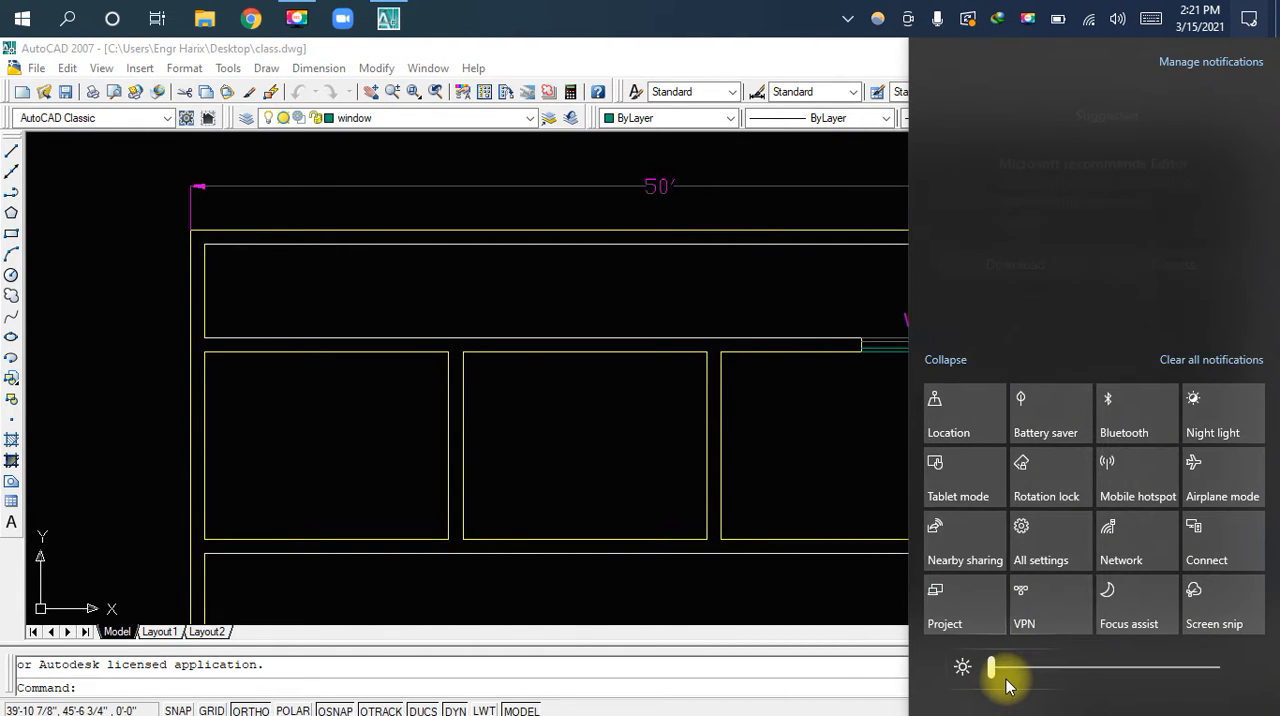
key(F9)
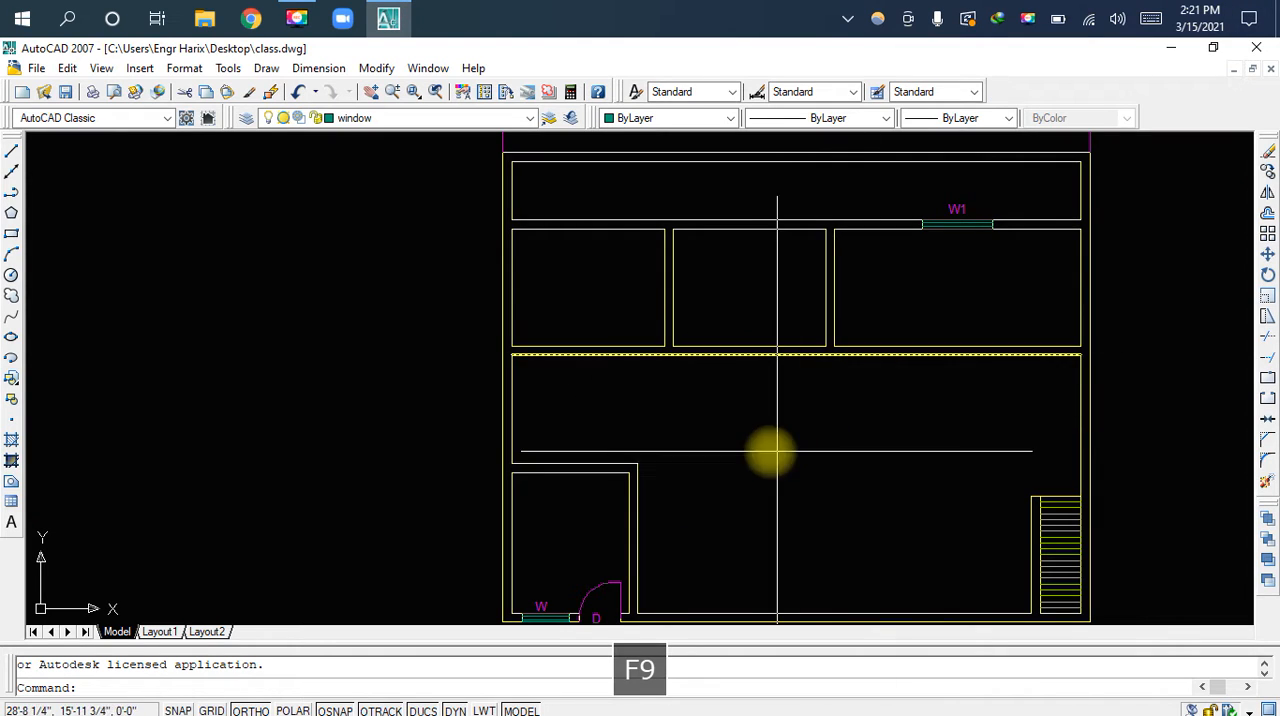
Add an aligned dimension for the vertical gap from the lower-left room's outer top-right corner up to the horizontal wall above
middle_drag(749, 460, 843, 380)
scroll(690, 478, up, 3)
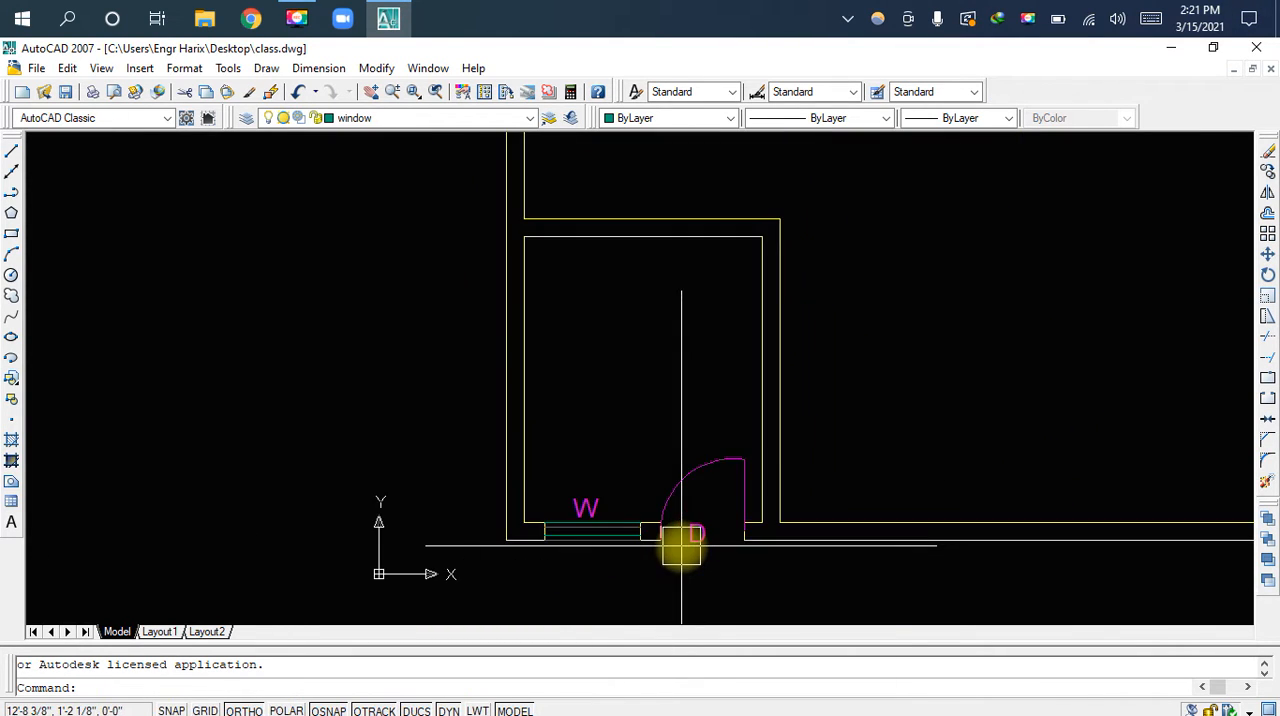
middle_drag(889, 422, 722, 446)
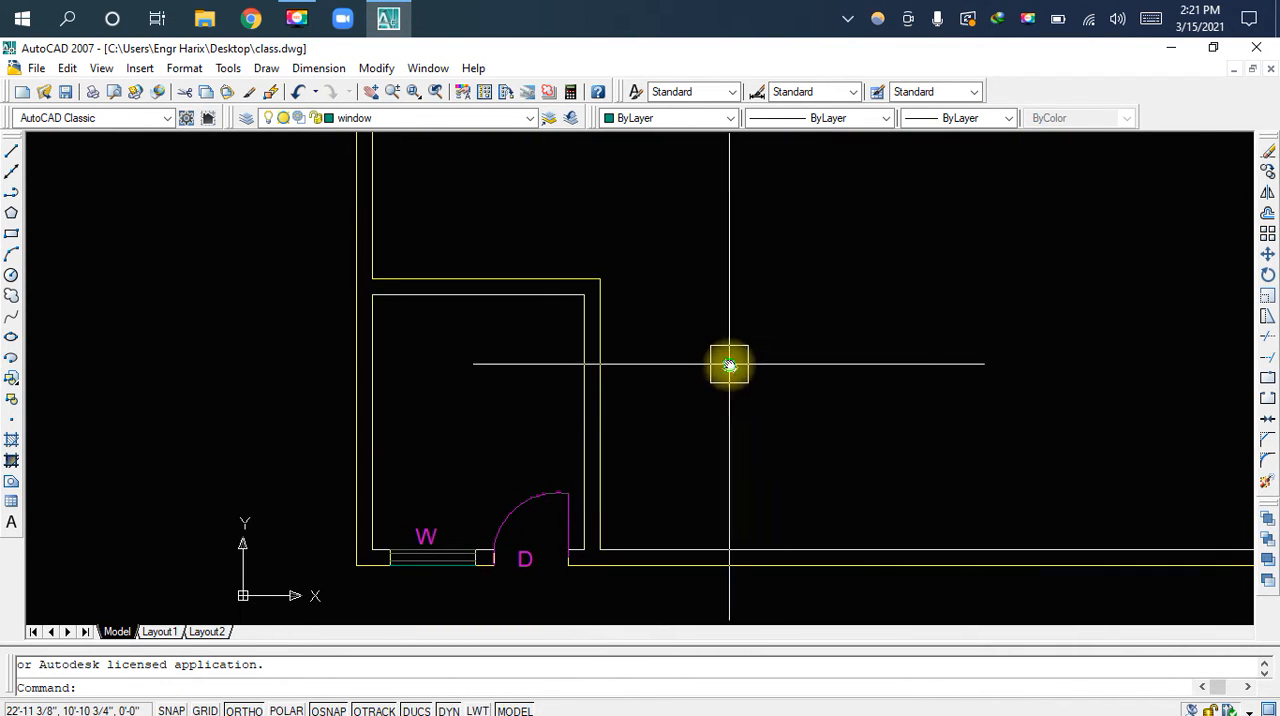
scroll(800, 330, down, 2)
middle_drag(846, 317, 780, 422)
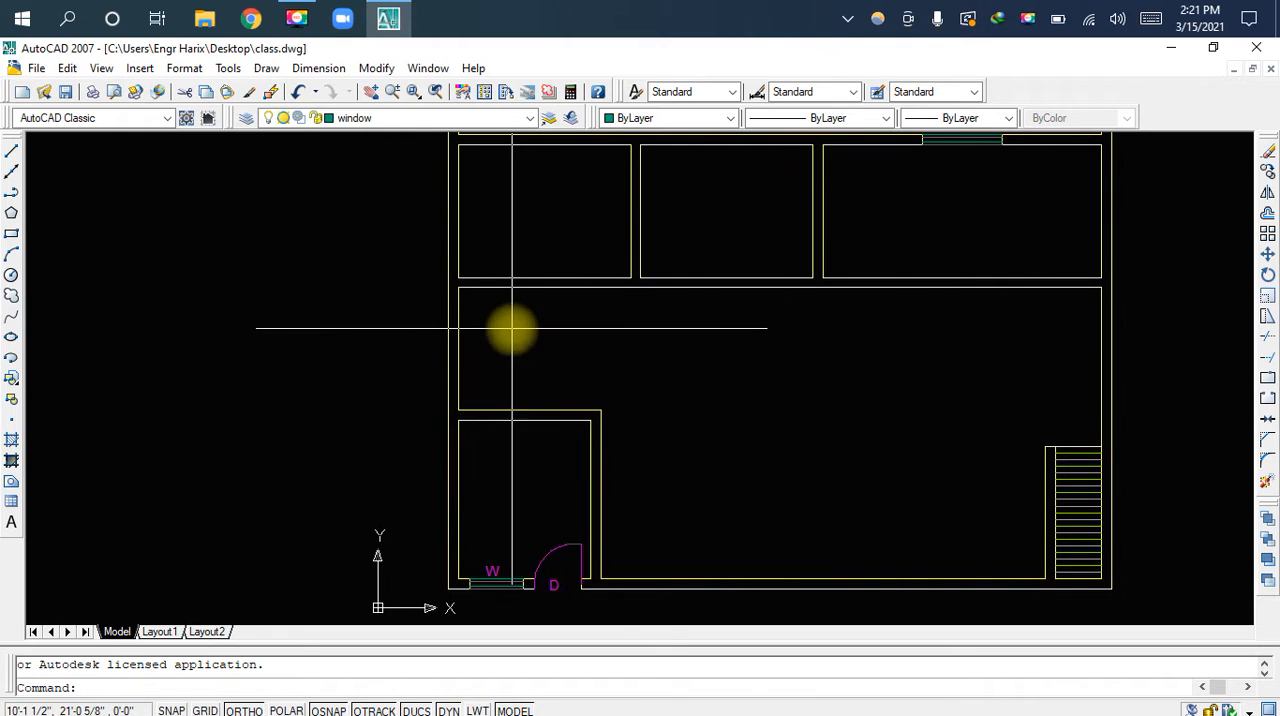
scroll(511, 329, up, 2)
middle_drag(511, 329, 566, 414)
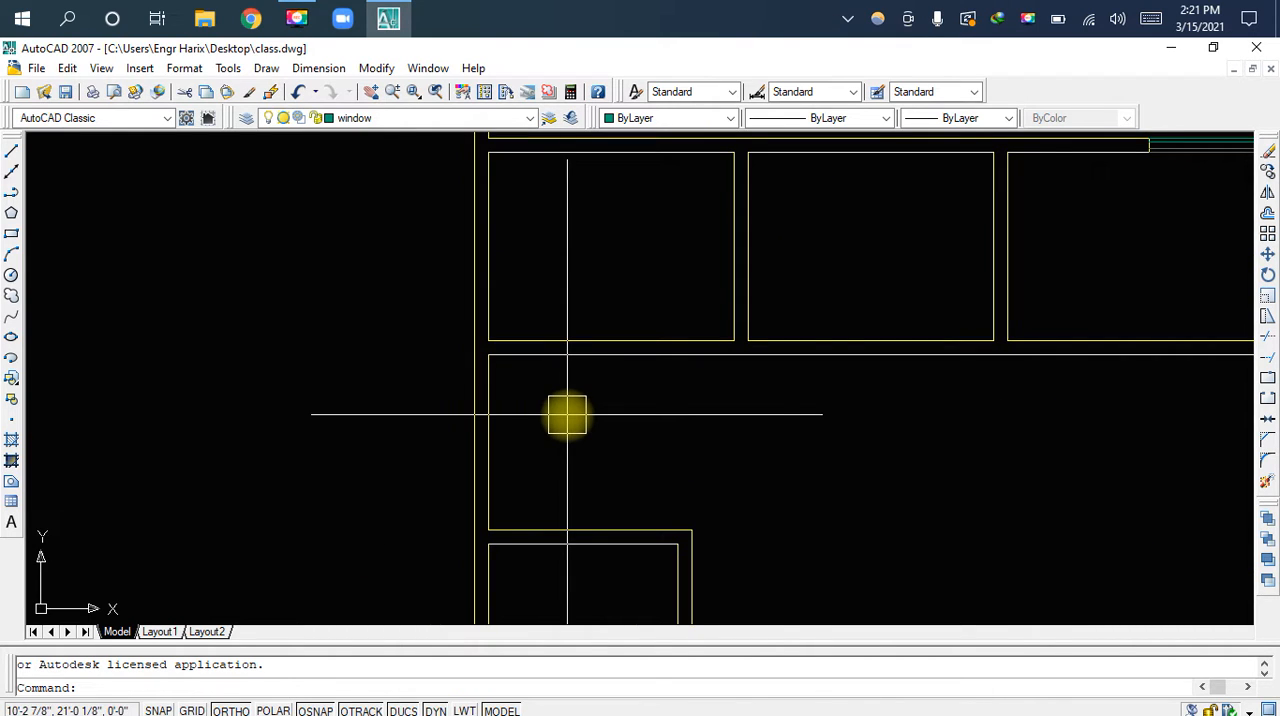
text(dal)
key(space)
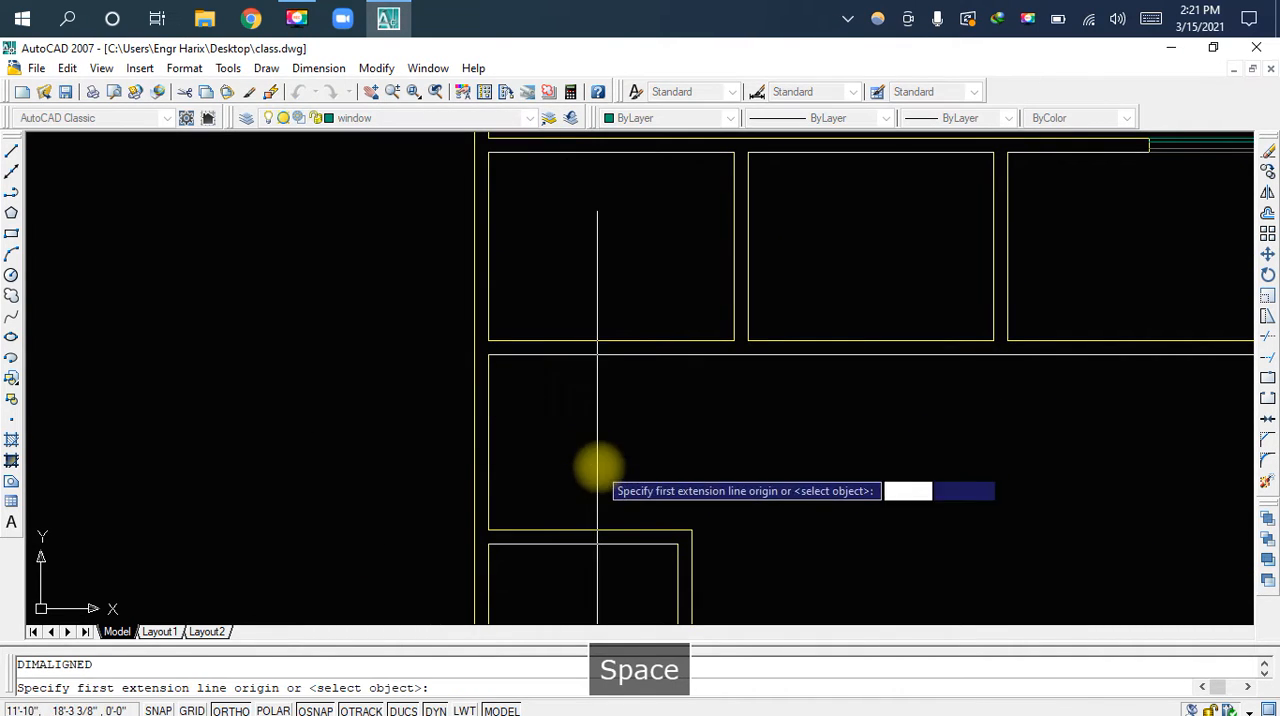
click(690, 520)
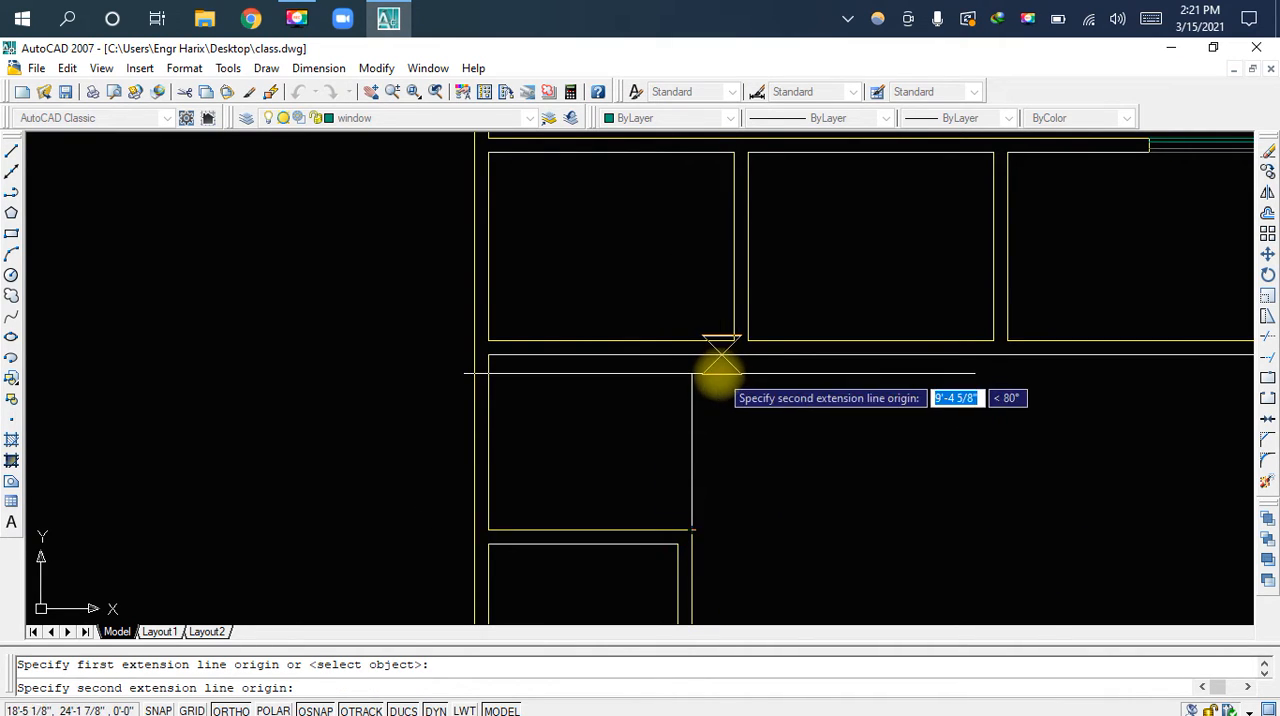
click(691, 355)
click(688, 429)
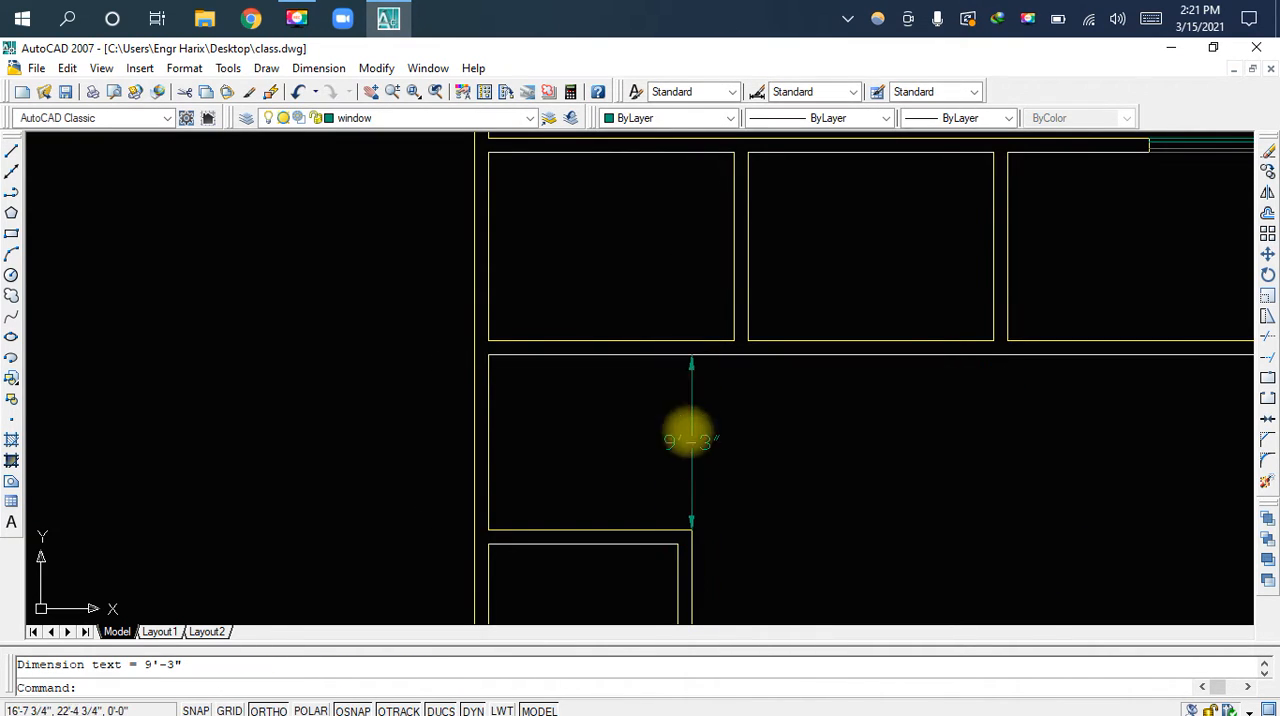
Delete the vertical dimension above the lower-left room
scroll(699, 473, up, 3)
scroll(699, 473, down, 4)
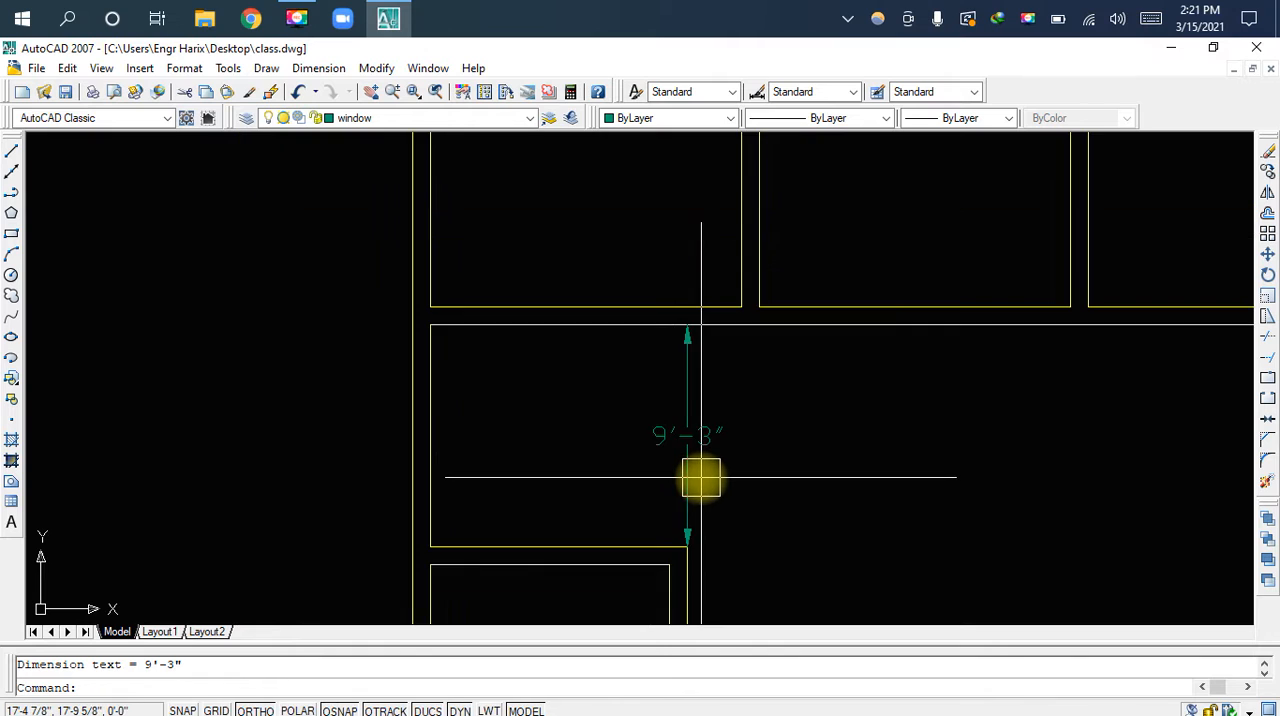
key(Delete)
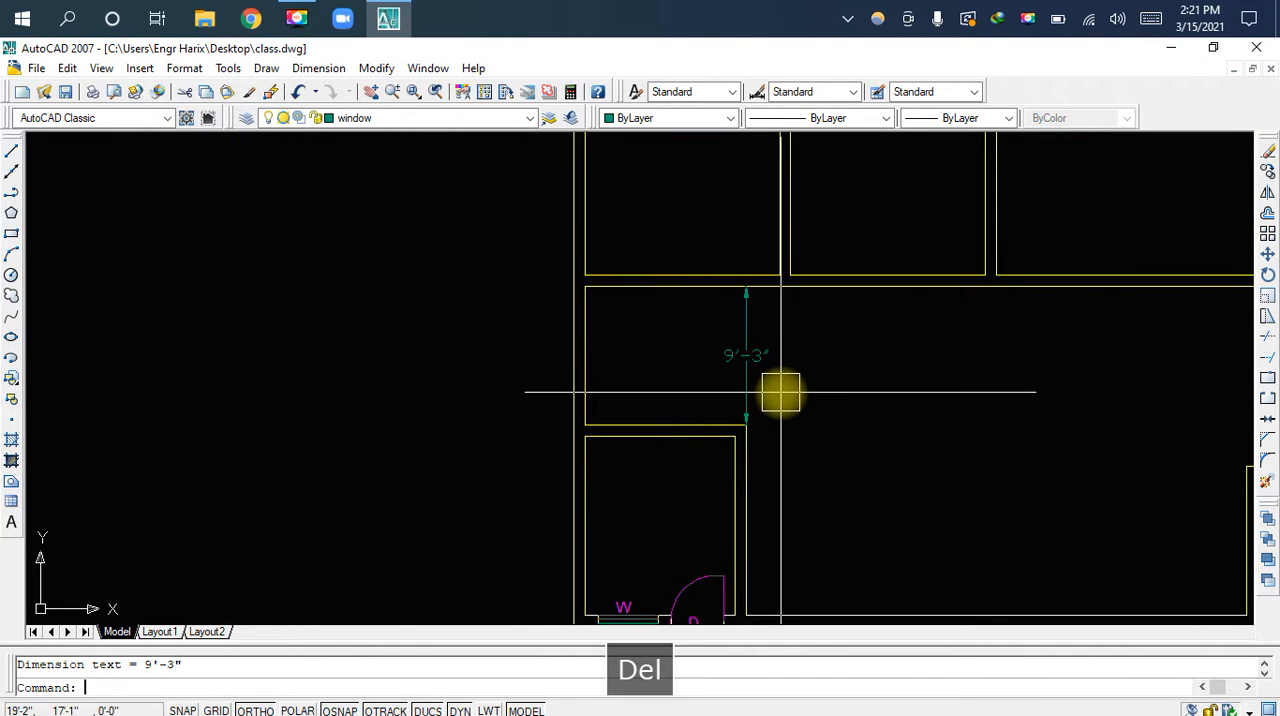
mouse_move(771, 457)
middle_down()
mouse_move(749, 366)
mouse_move(668, 443)
middle_up()
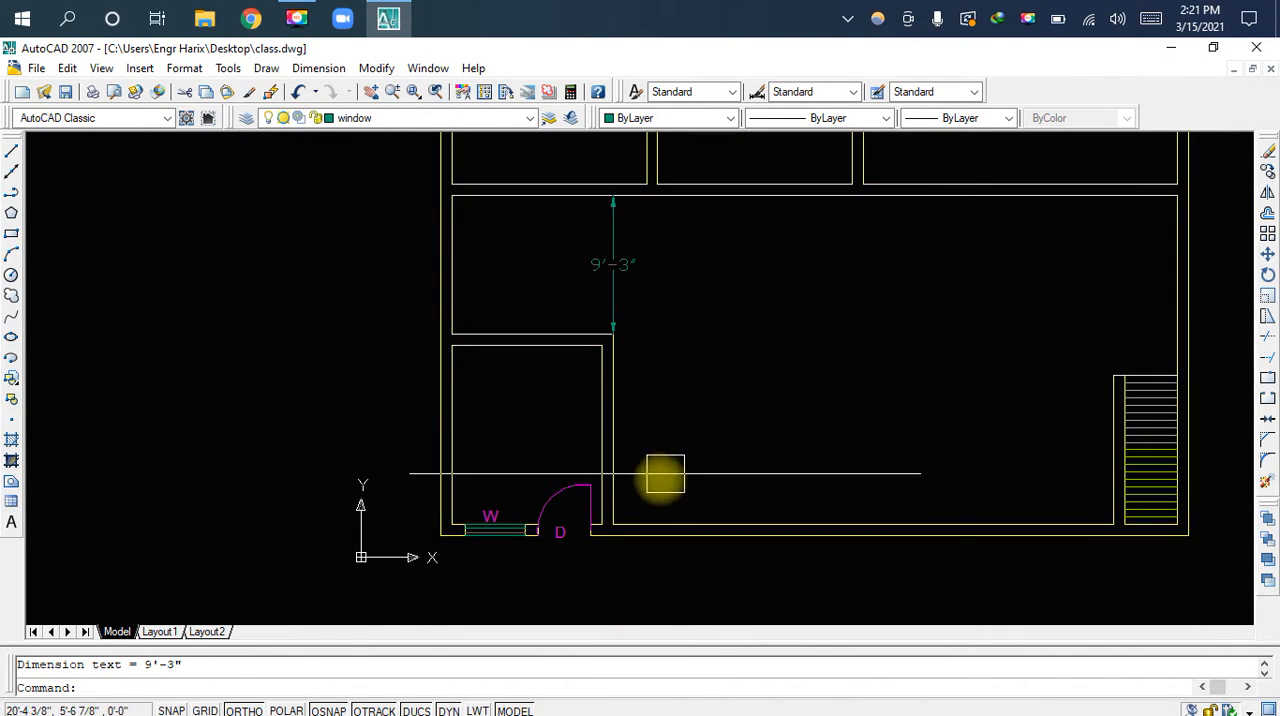
click(630, 429)
click(690, 522)
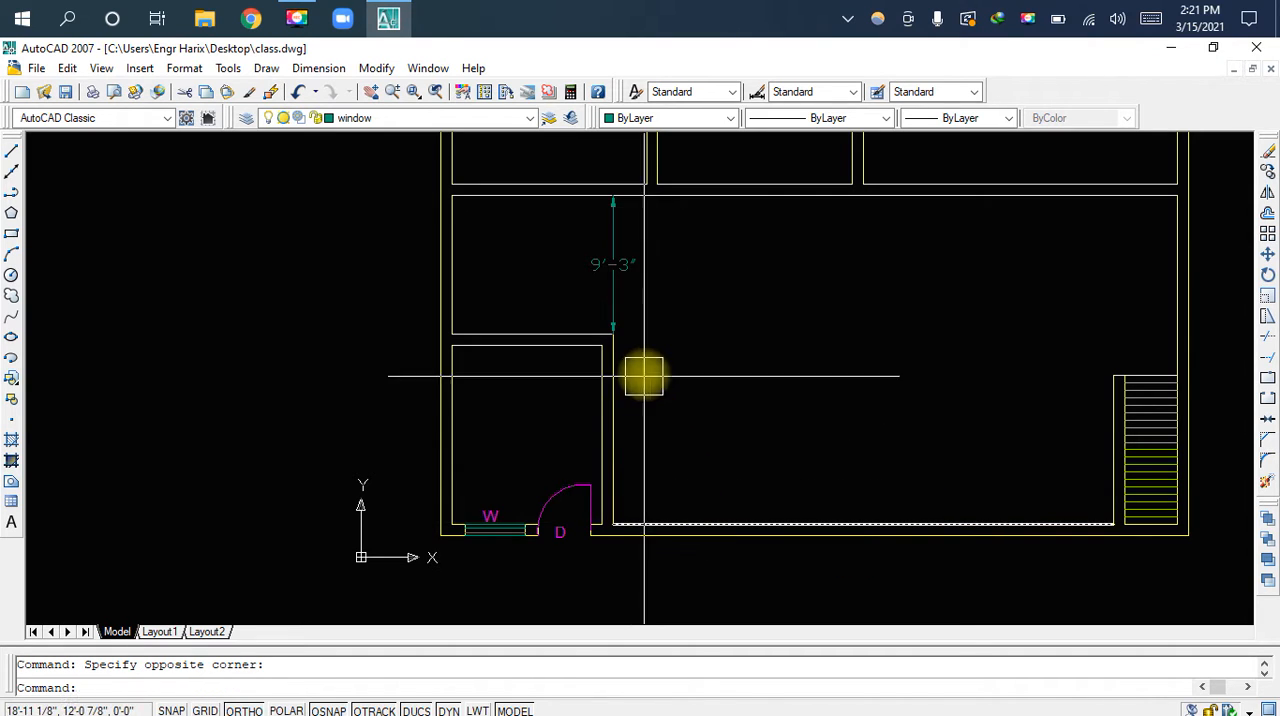
scroll(523, 317, up, 2)
scroll(578, 432, up, 1)
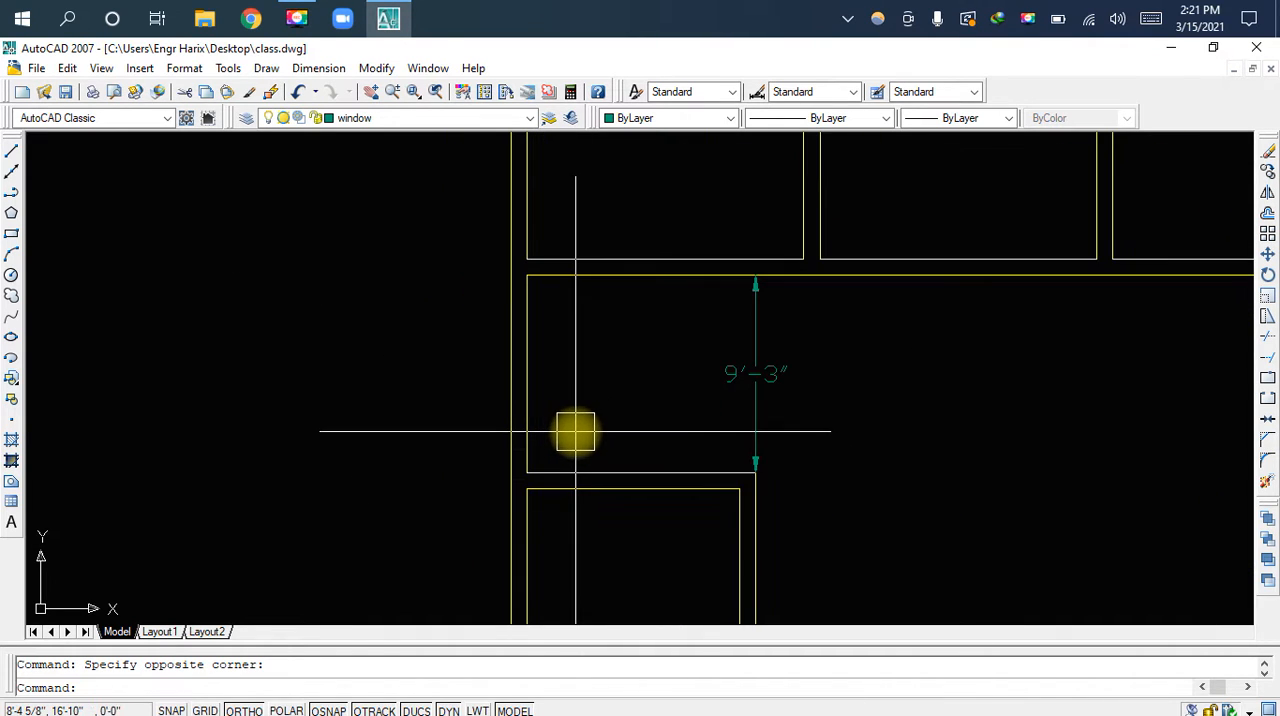
scroll(549, 434, up, 1)
middle_drag(557, 398, 612, 452)
click(876, 332)
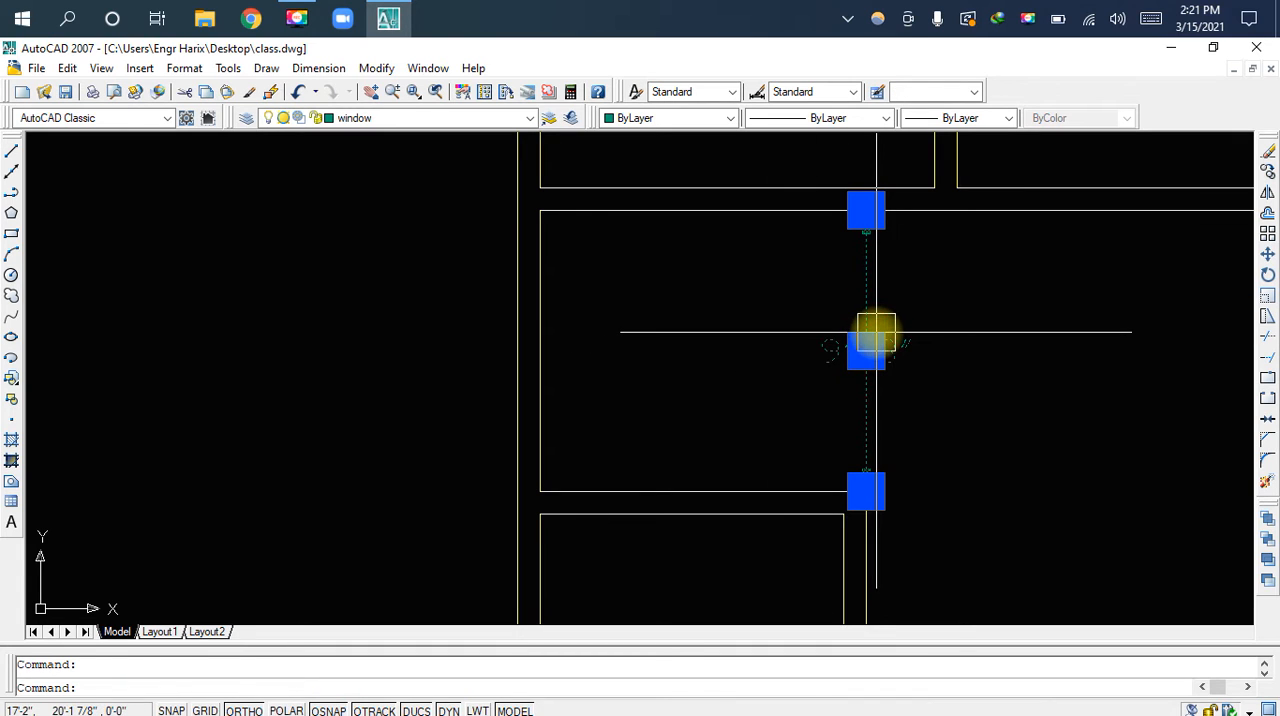
key(Delete)
Draw a line 5' upward along the left wall's inner face, starting where it meets the lower-left room's outer top edge
middle_drag(757, 388, 762, 203)
scroll(724, 465, down, 2)
middle_drag(720, 485, 720, 397)
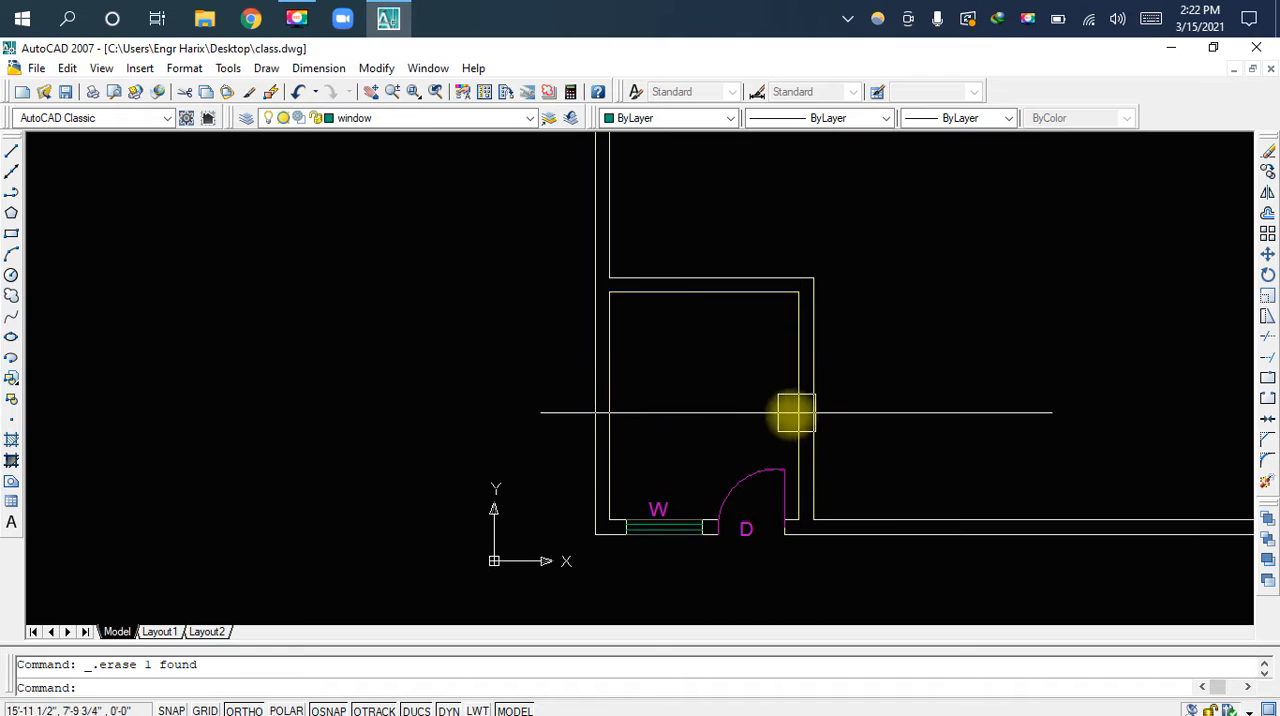
middle_drag(689, 367, 691, 490)
scroll(654, 349, up, 4)
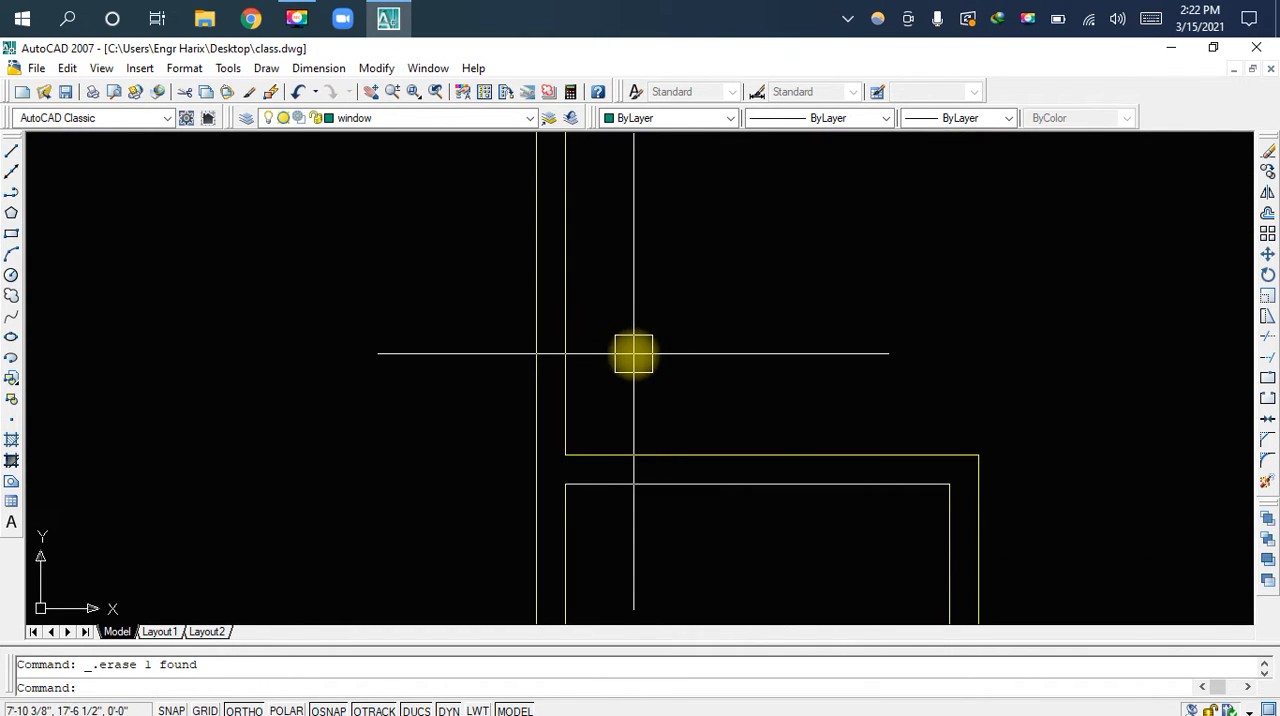
middle_drag(588, 410, 585, 432)
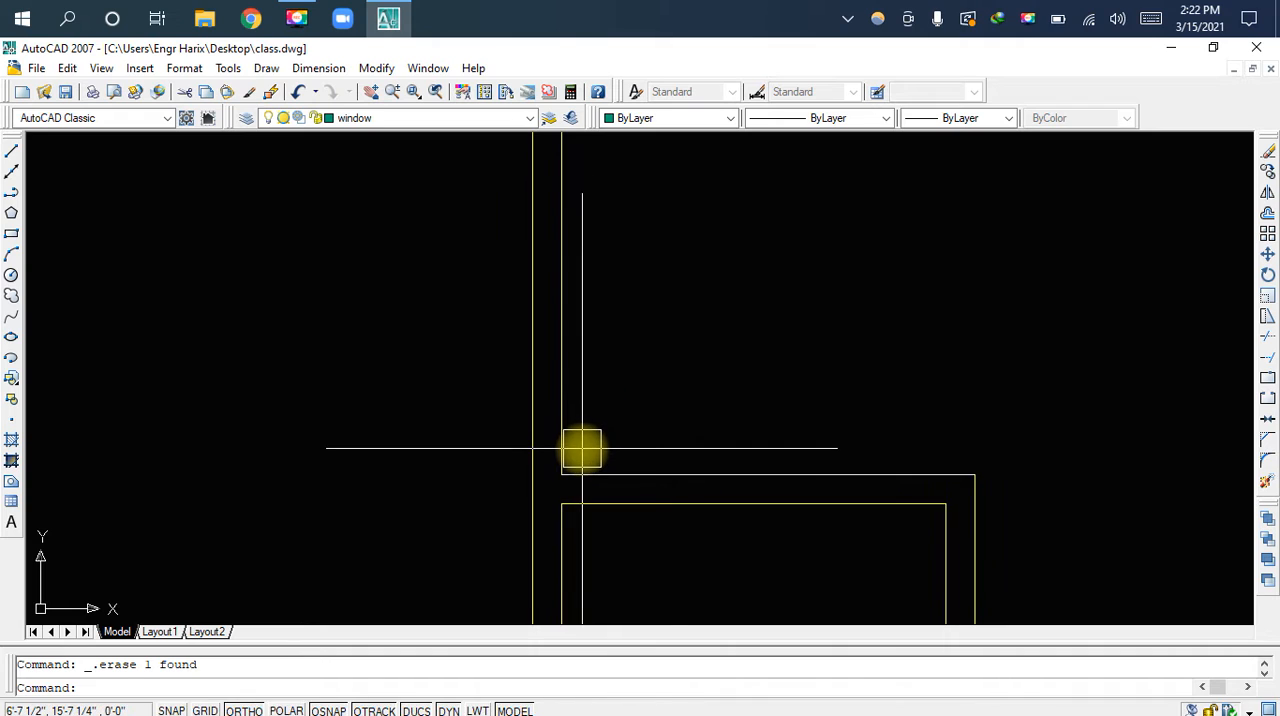
text(l)
key(space)
click(562, 473)
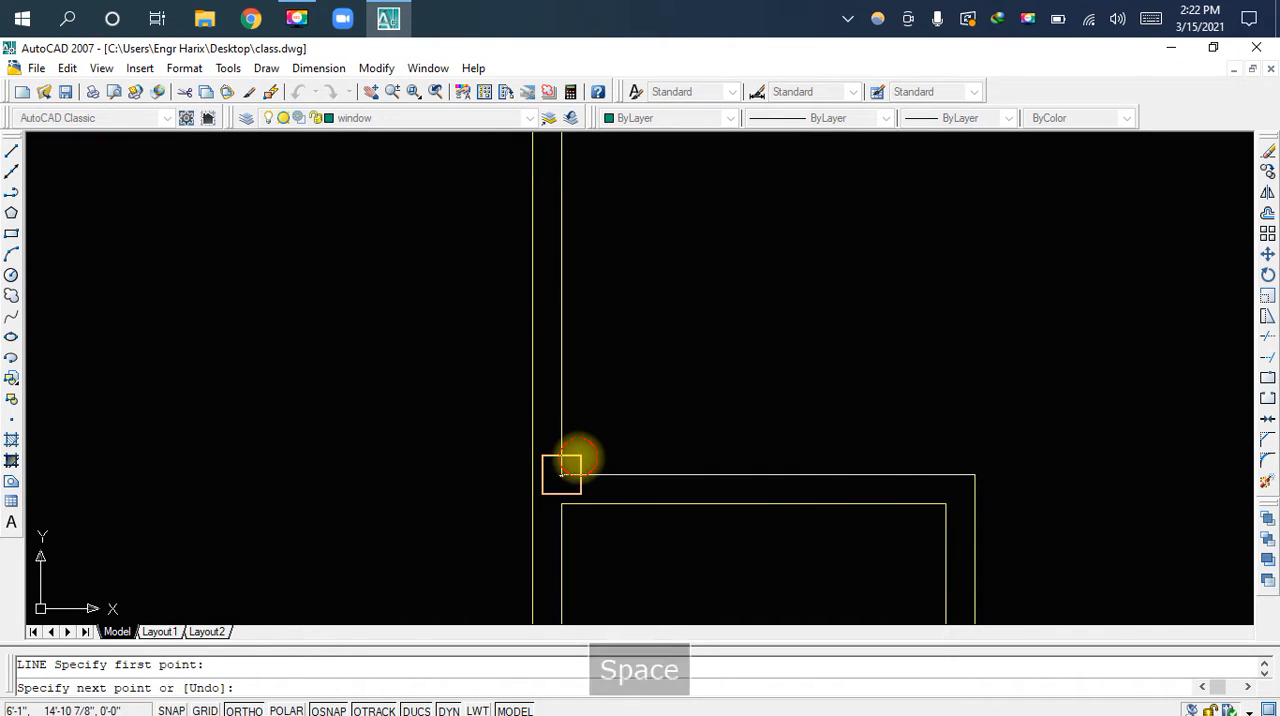
middle_drag(590, 316, 586, 380)
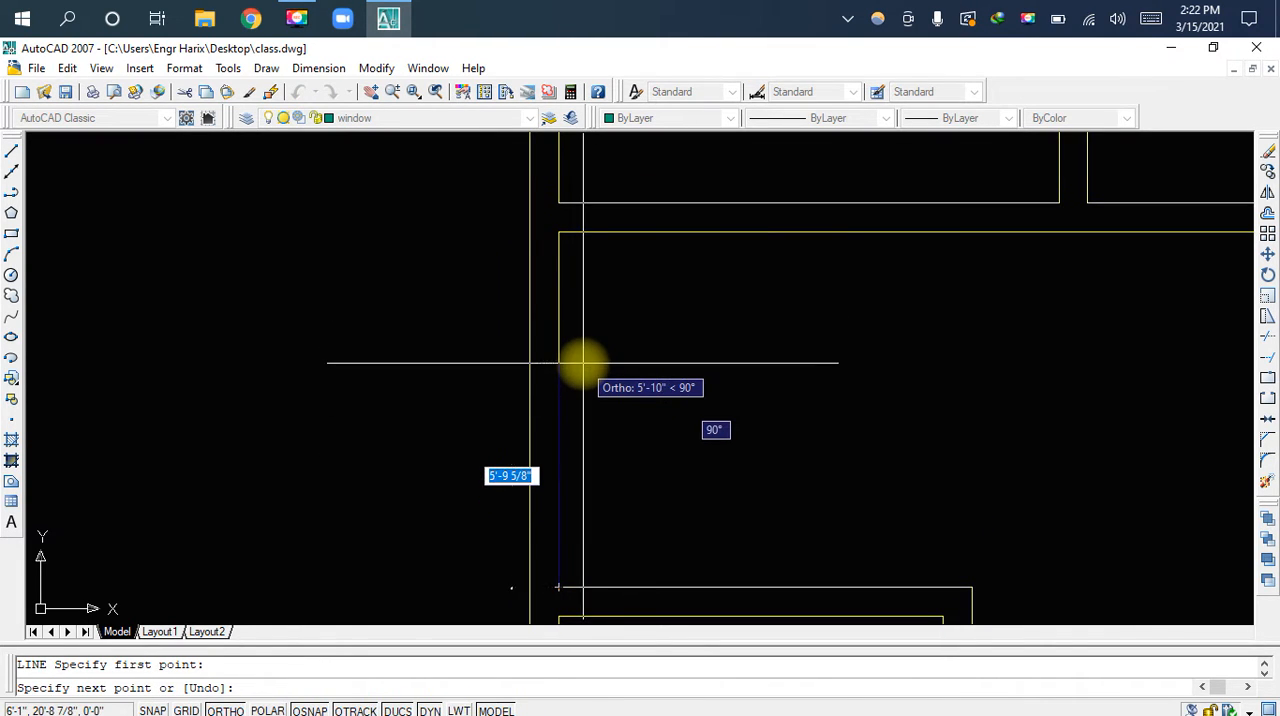
text(5')
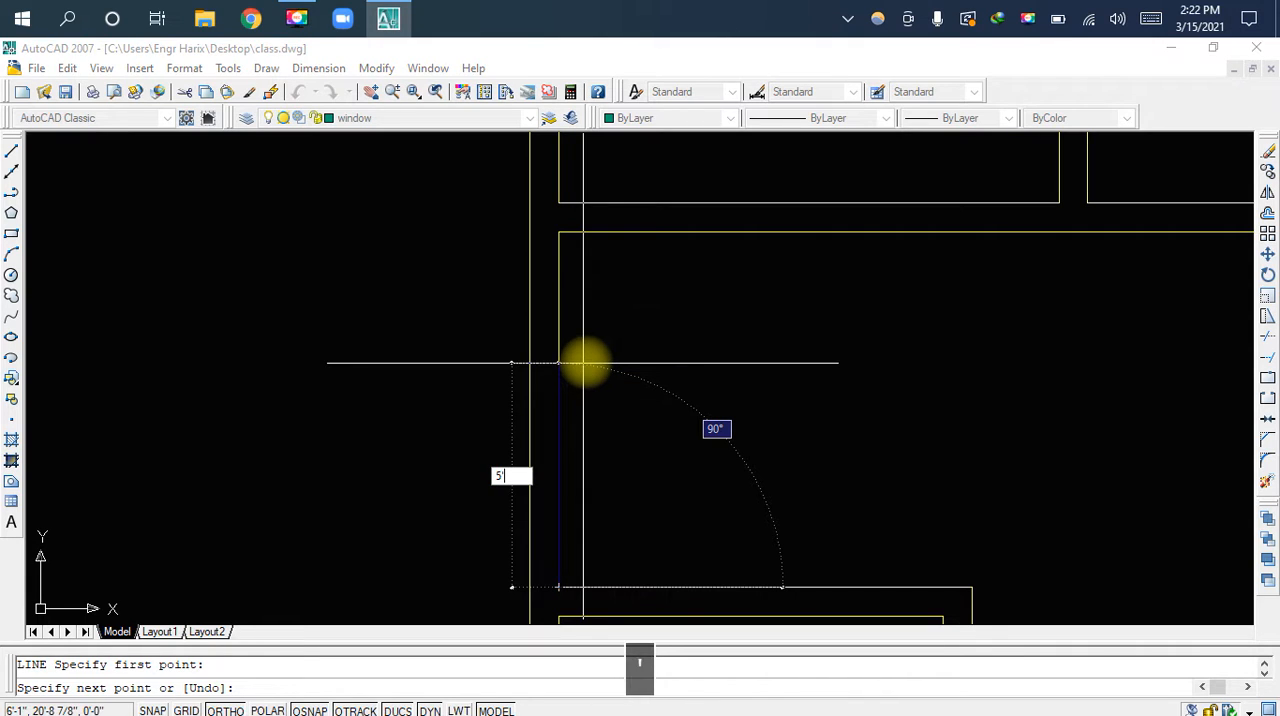
key(Return)
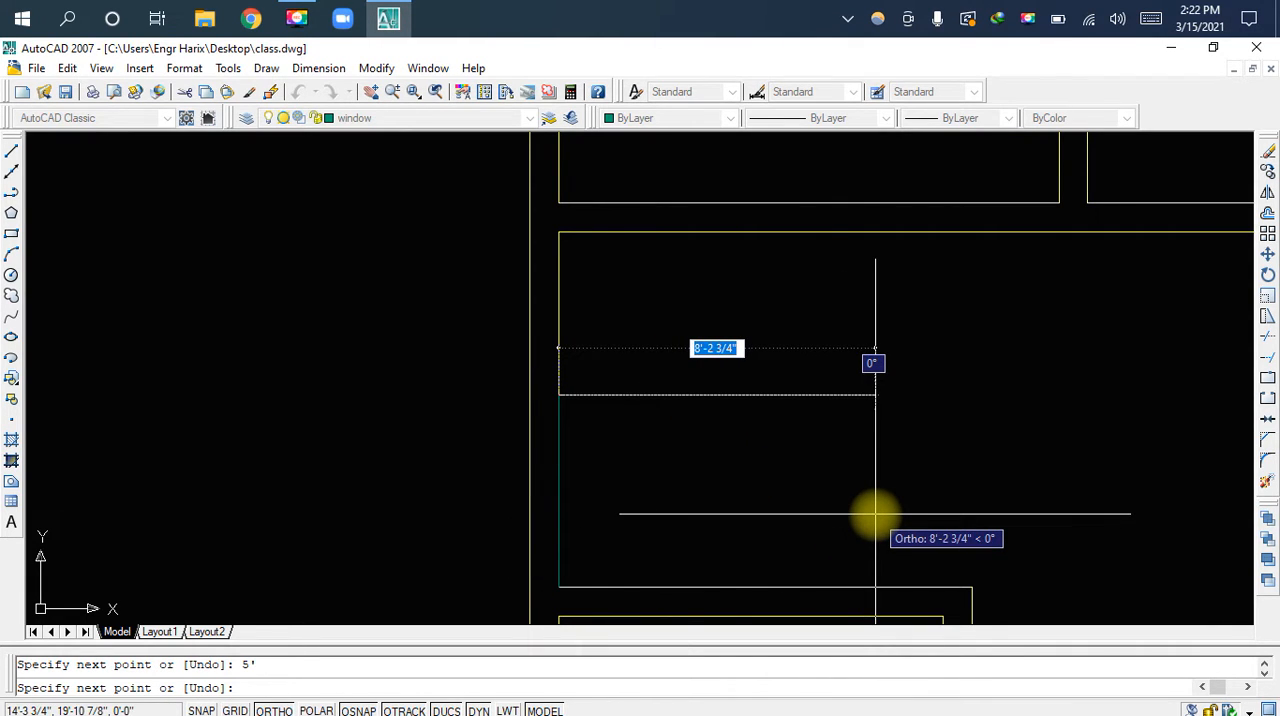
Continue the line 4' to the right and 5' down to the lower-left room's top wall, closing off the small room
text(4')
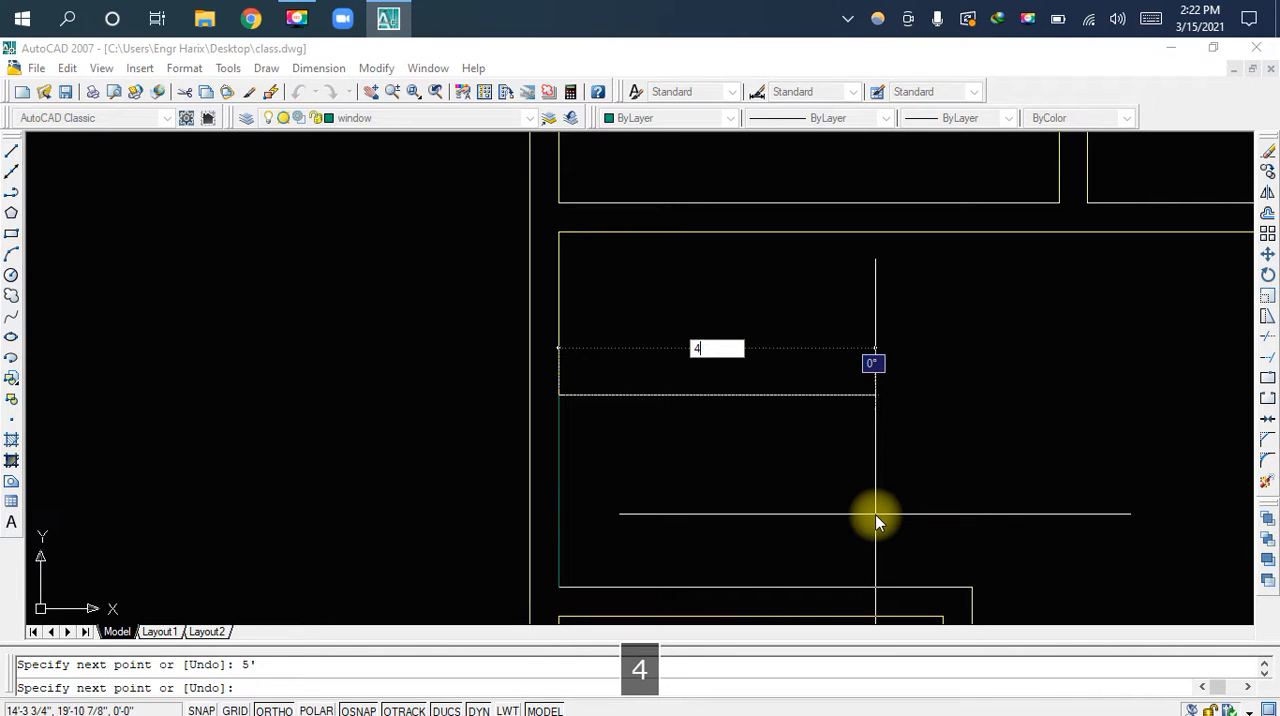
key(Return)
middle_drag(757, 557, 774, 489)
text(5)
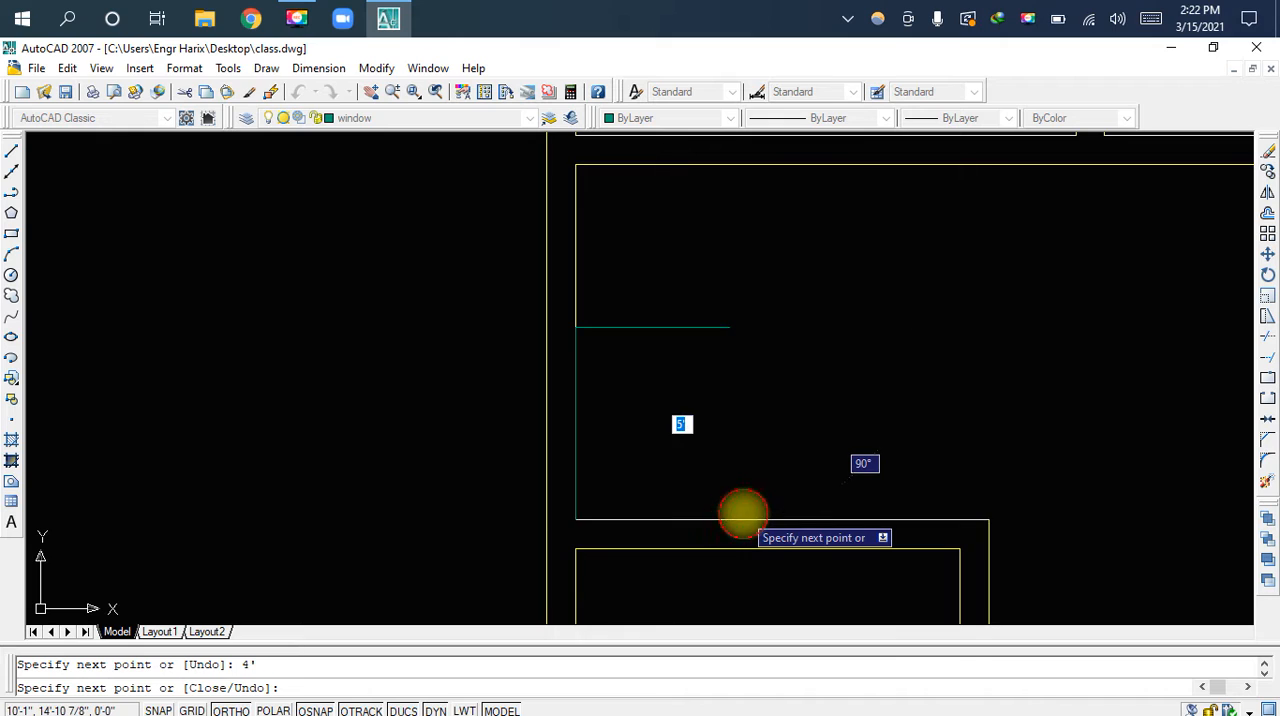
key(Escape)
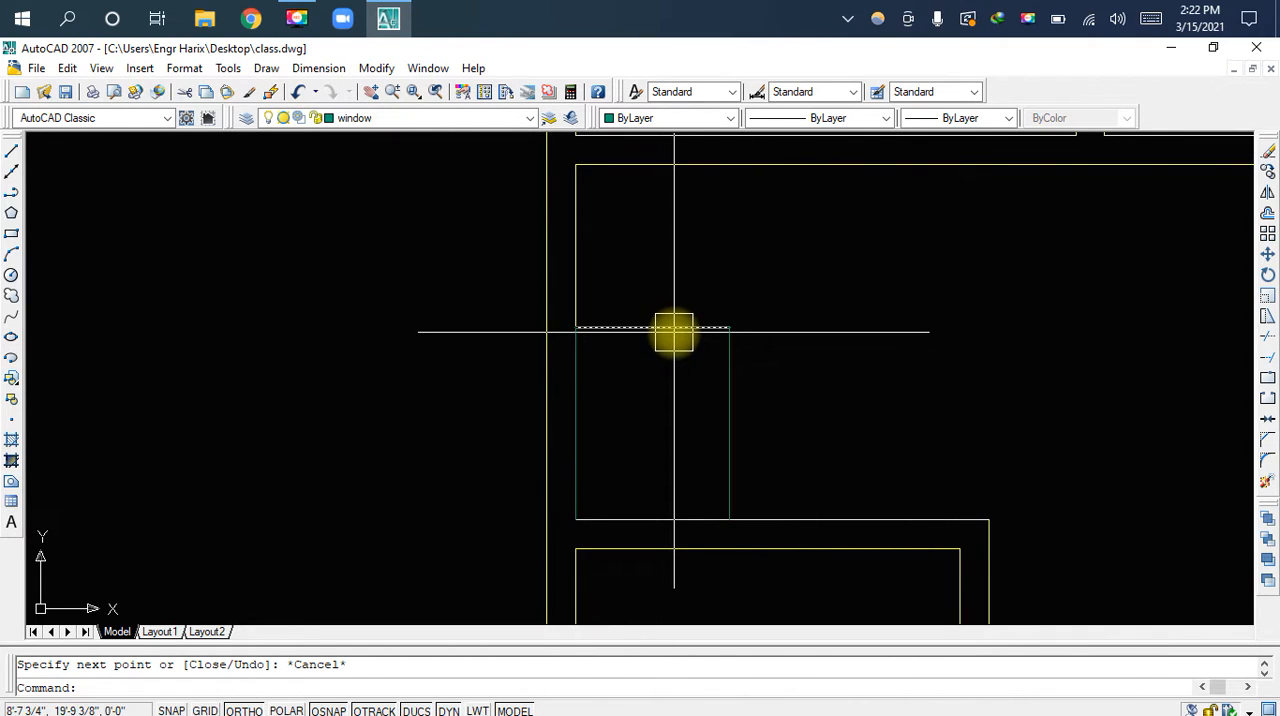
Offset the small room's top line upward and its right line outward by 4.5 inches
scroll(674, 332, up, 2)
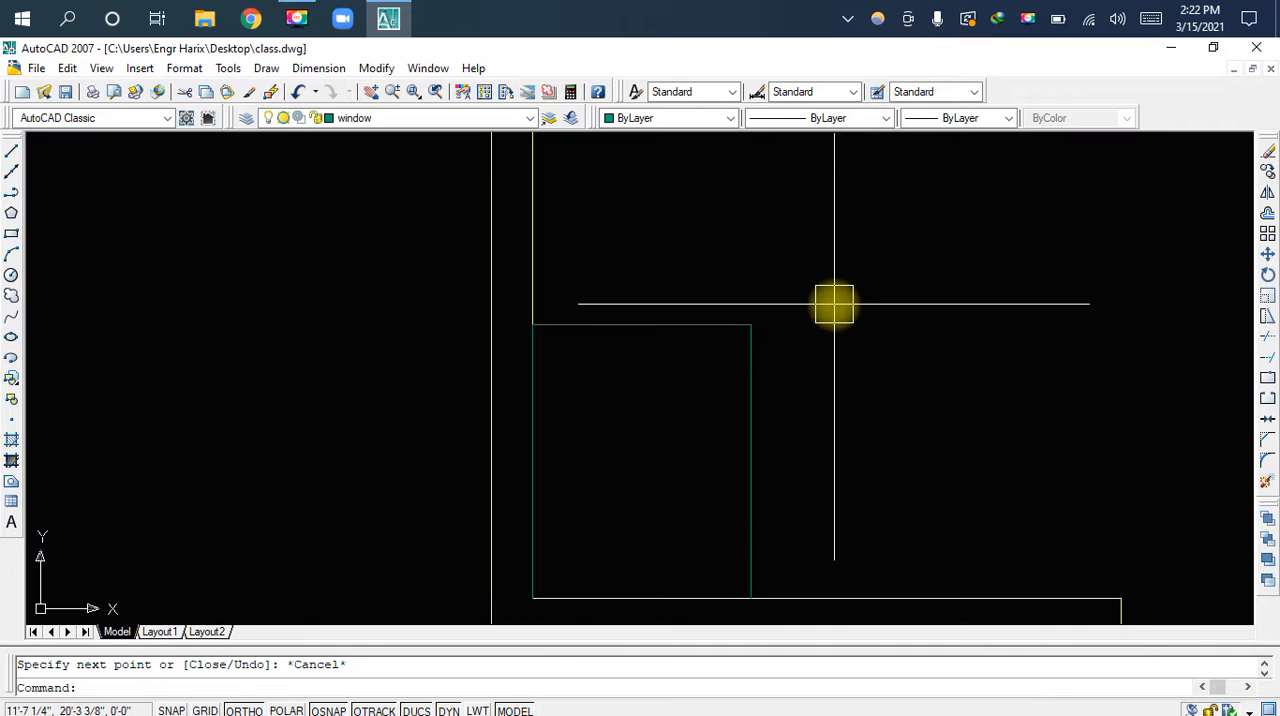
text(o)
key(space)
text(4.5)
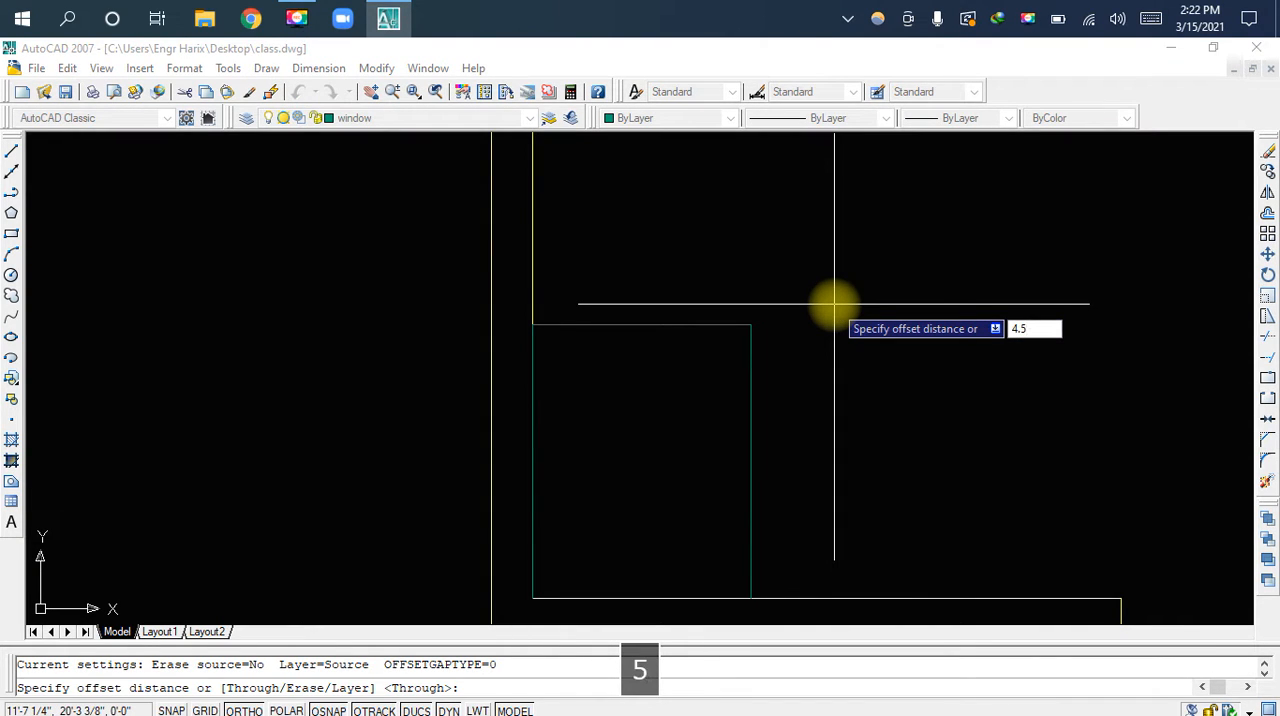
key(space)
click(691, 321)
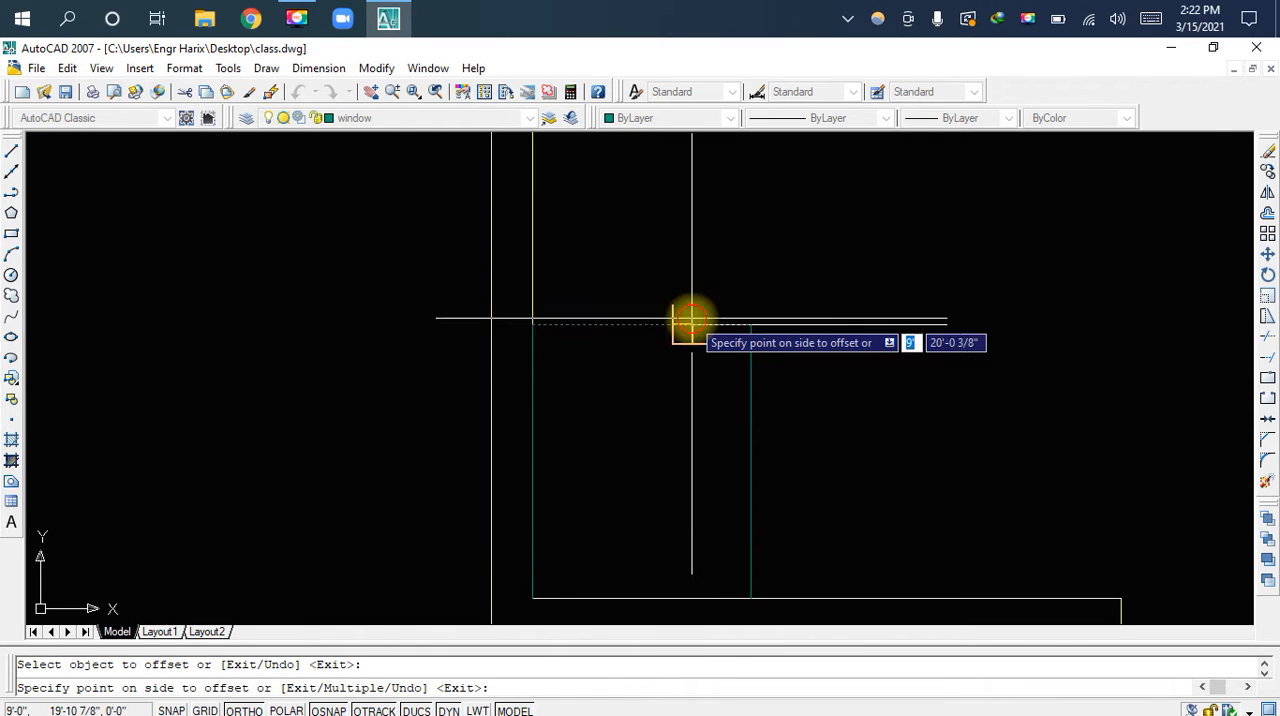
click(771, 265)
click(765, 391)
click(845, 393)
key(Escape)
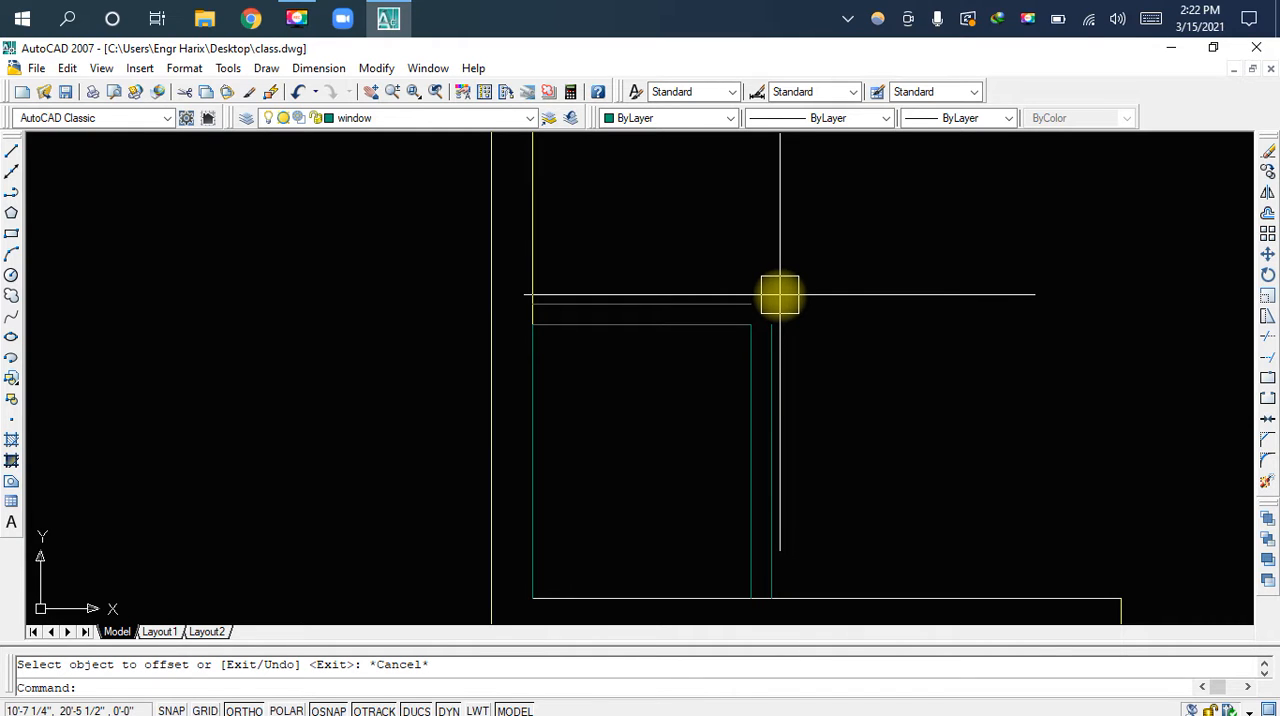
Move the small room's five new lines from the window layer to the wall layer
click(854, 257)
click(625, 441)
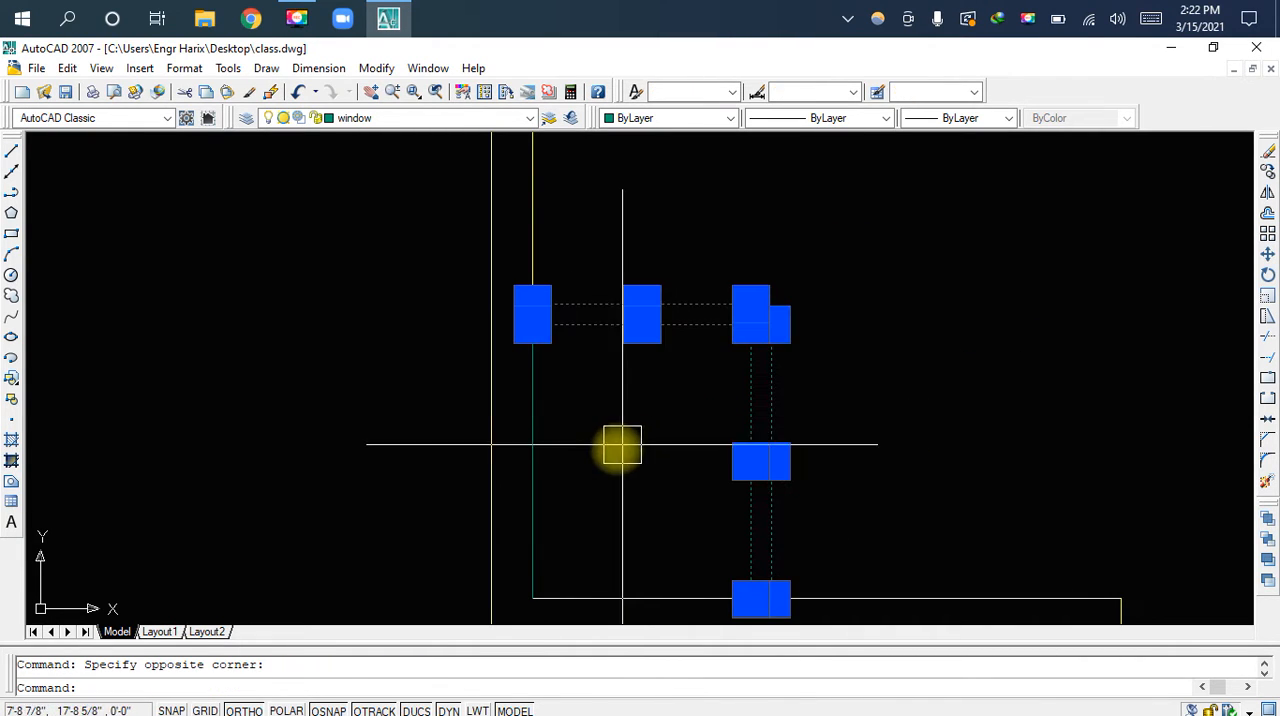
click(533, 450)
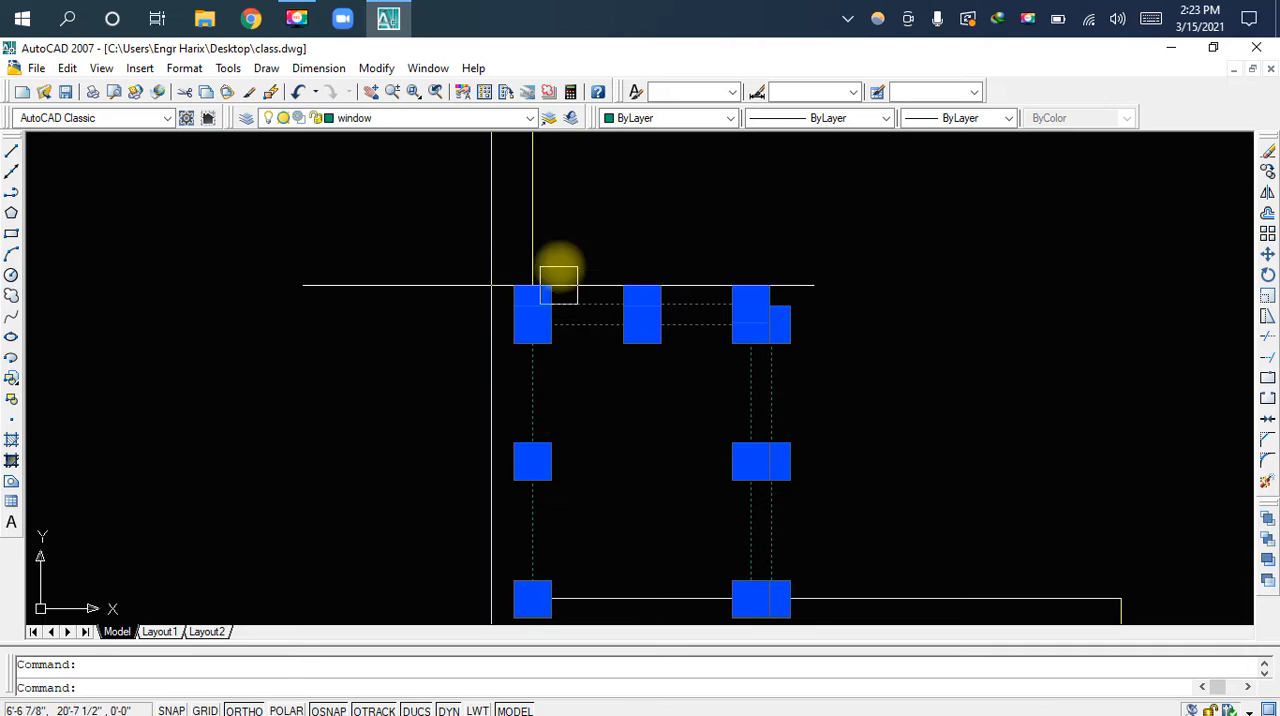
click(393, 120)
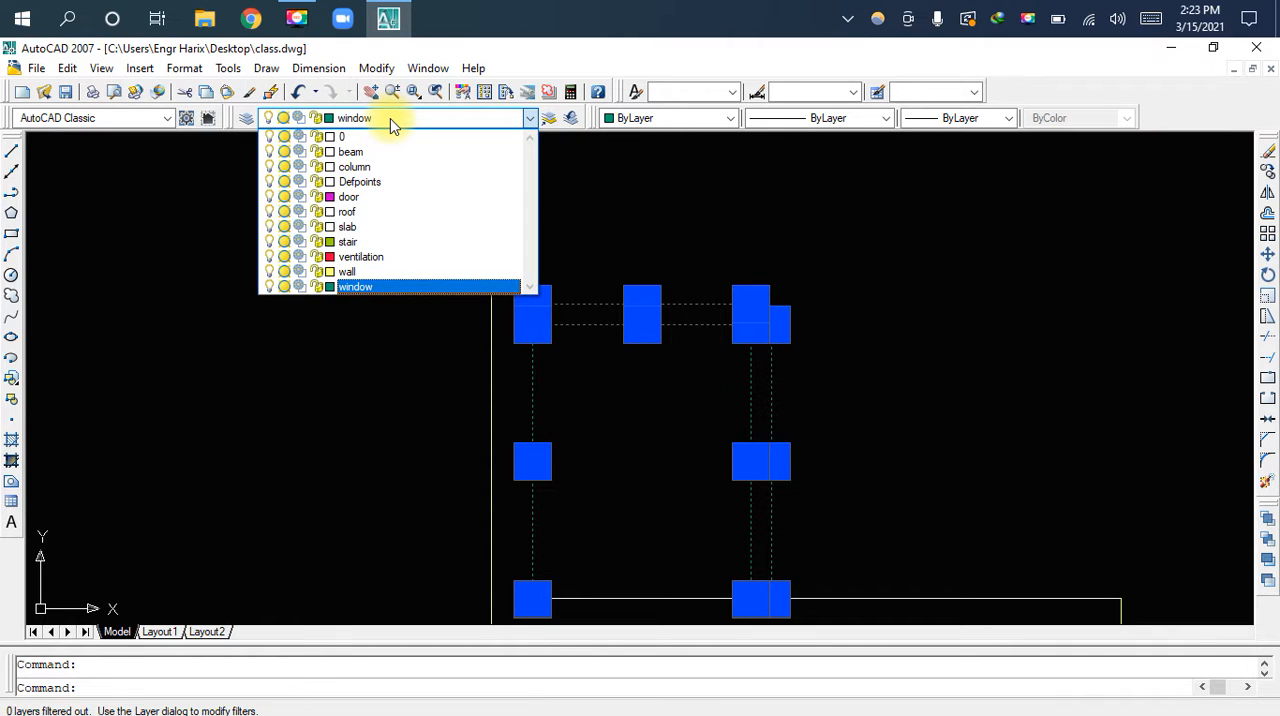
key(w)
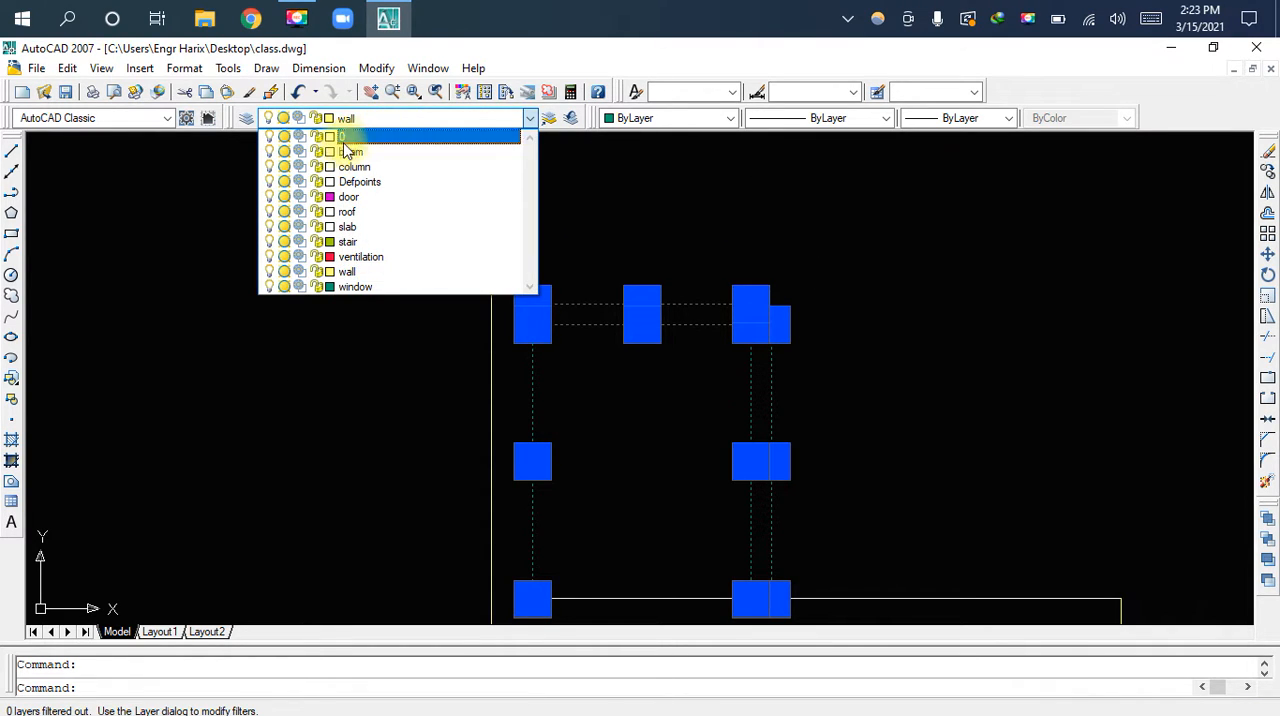
click(362, 271)
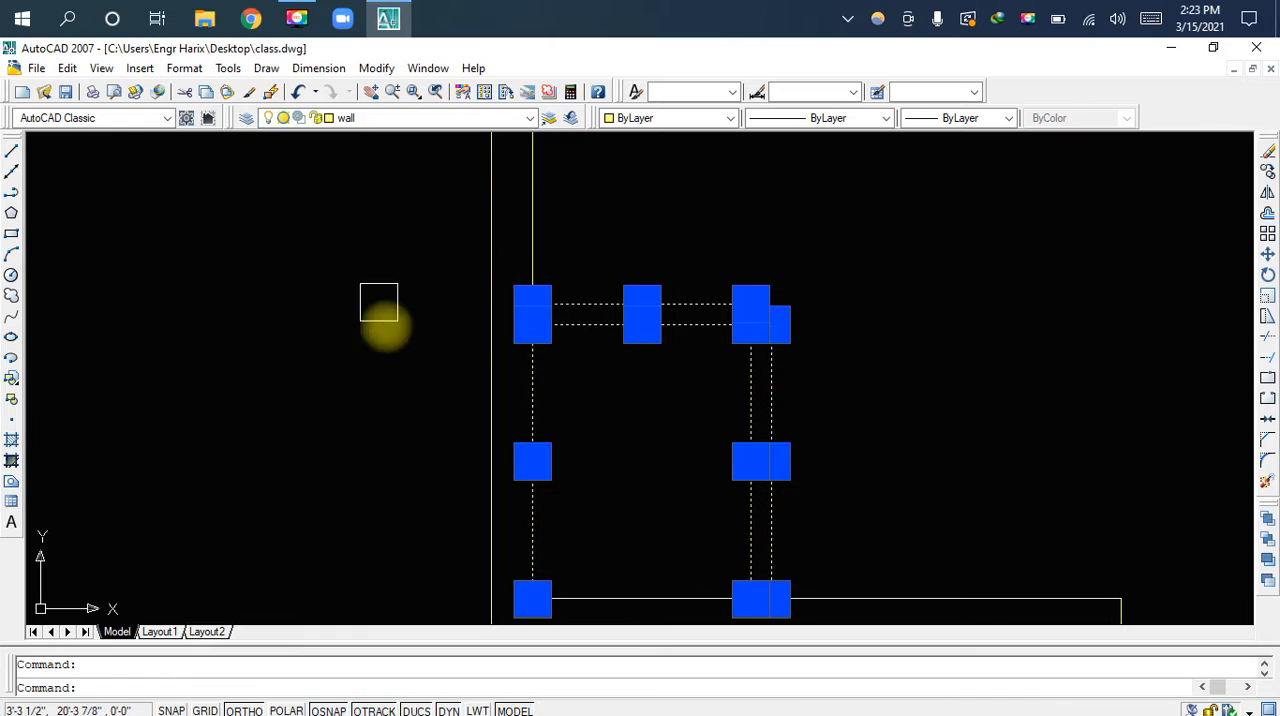
key(Escape)
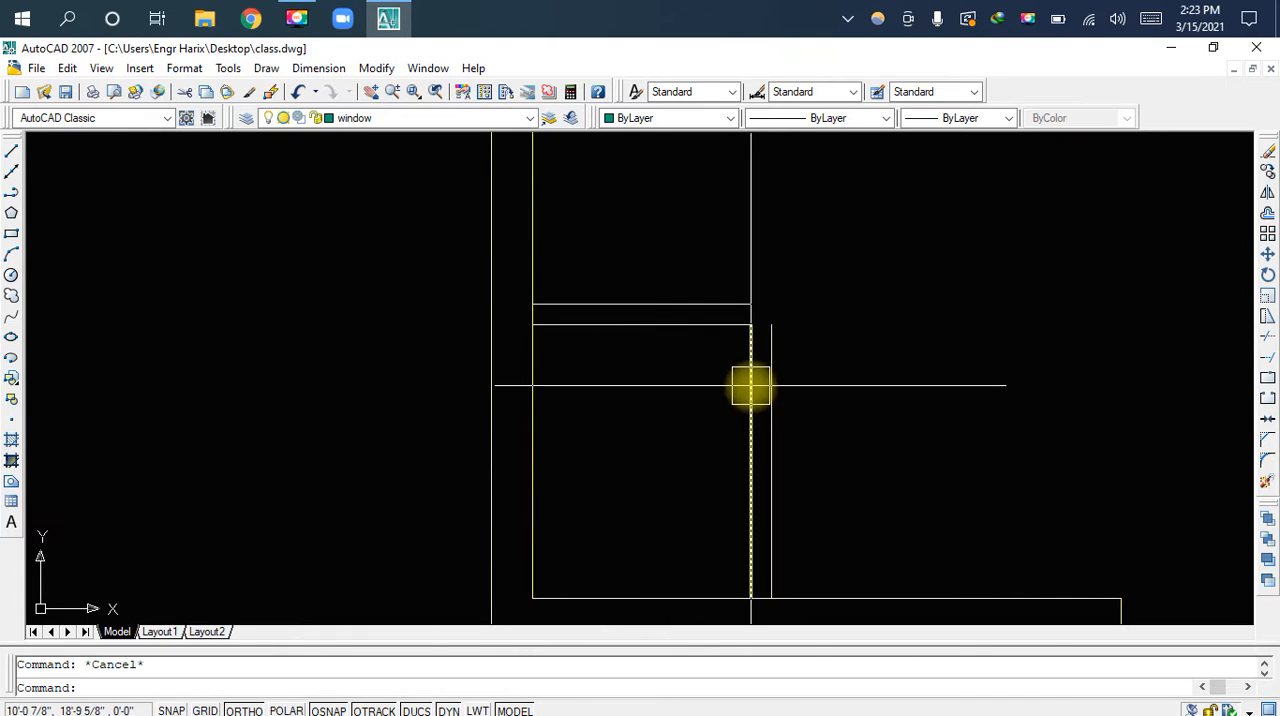
Fillet the small room's outer top and outer right lines into a closed corner with radius 0
middle_drag(749, 386, 737, 437)
text(f)
key(space)
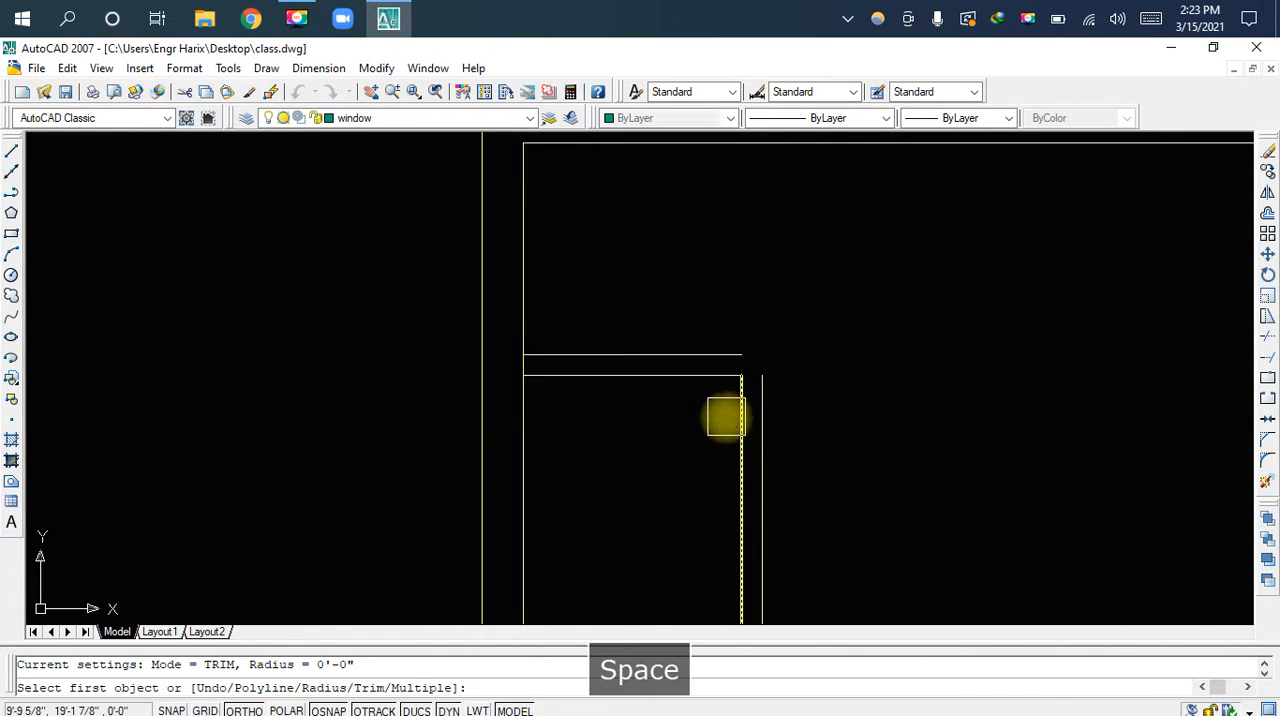
click(709, 354)
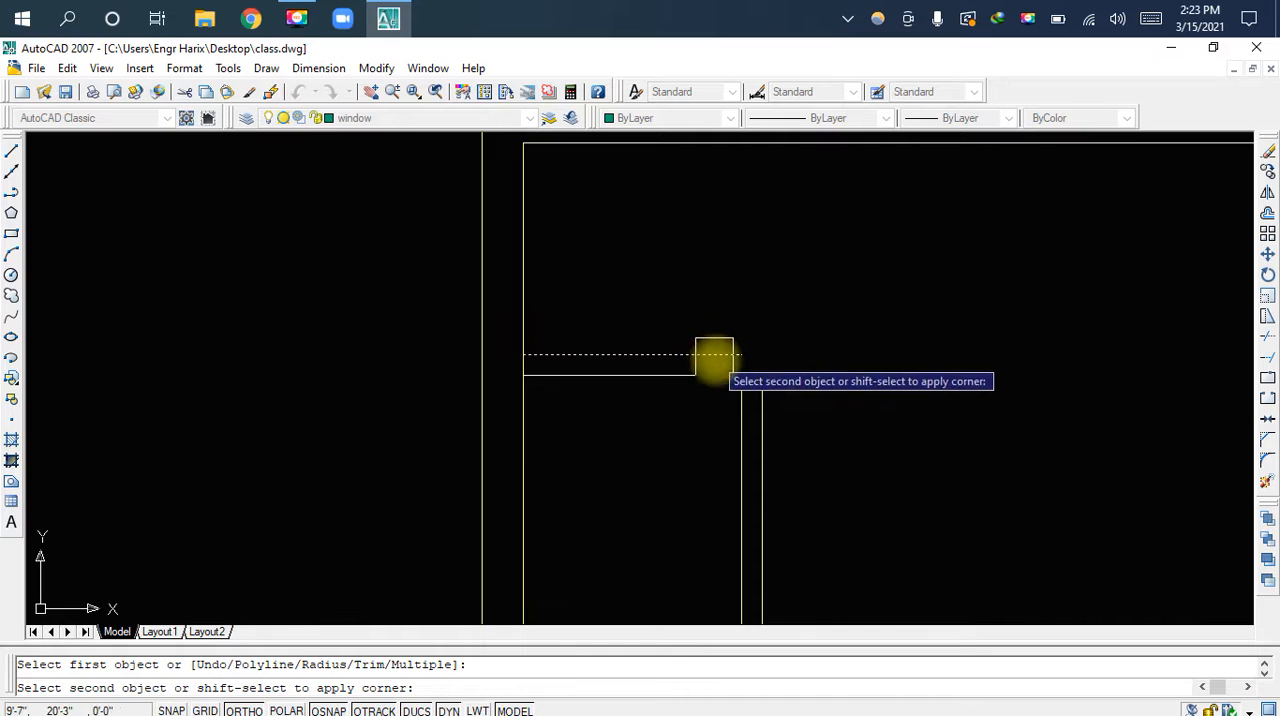
click(768, 420)
scroll(534, 363, up, 4)
key(Escape)
Trim the wall segments between the small room's parallel lines where its walls meet the left wall and the lower room's top wall
scroll(486, 377, up, 2)
scroll(479, 371, up, 2)
middle_drag(486, 371, 558, 354)
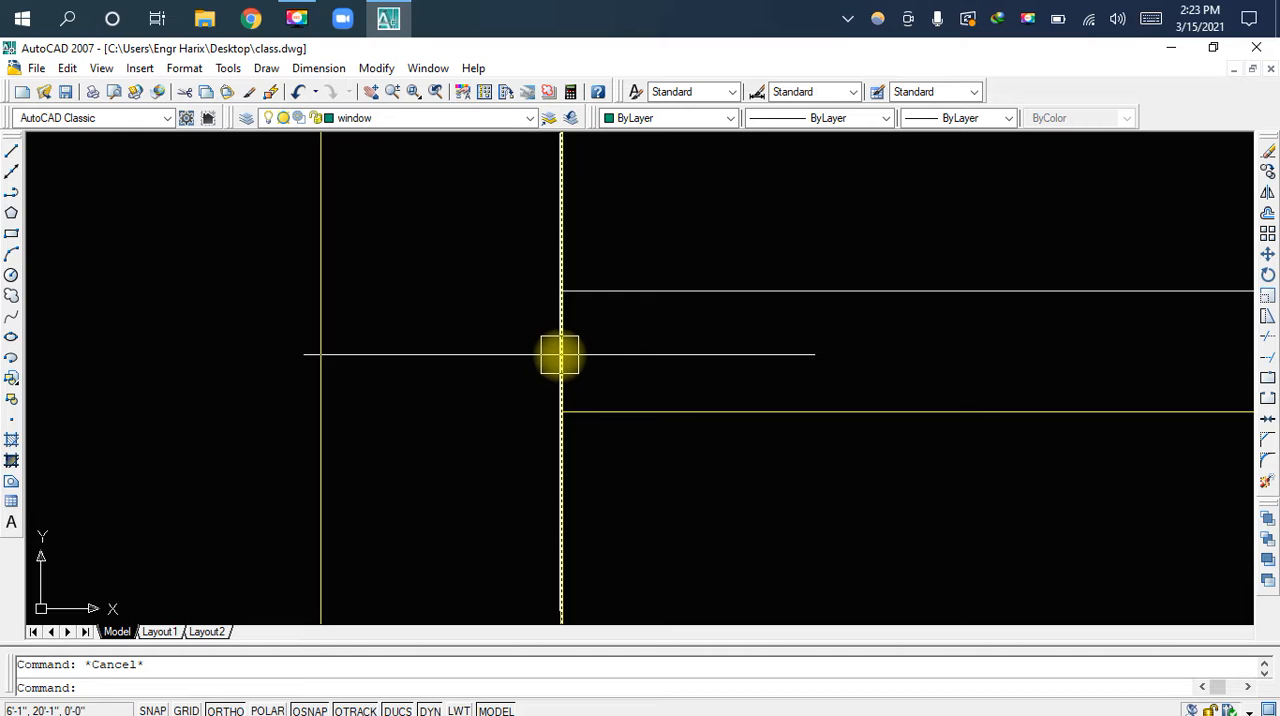
text(t)
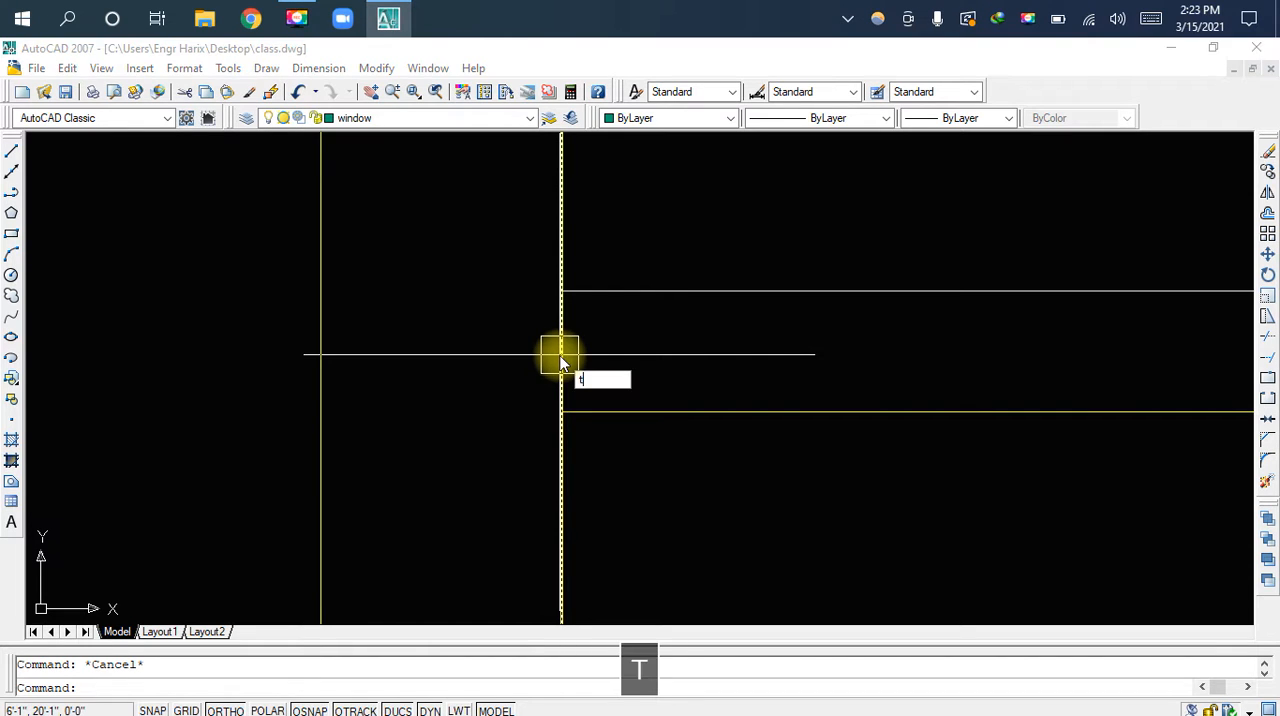
text(r)
key(space)
key(space)
scroll(563, 354, down, 3)
mouse_move(711, 431)
middle_down()
mouse_move(692, 287)
mouse_move(725, 303)
middle_up()
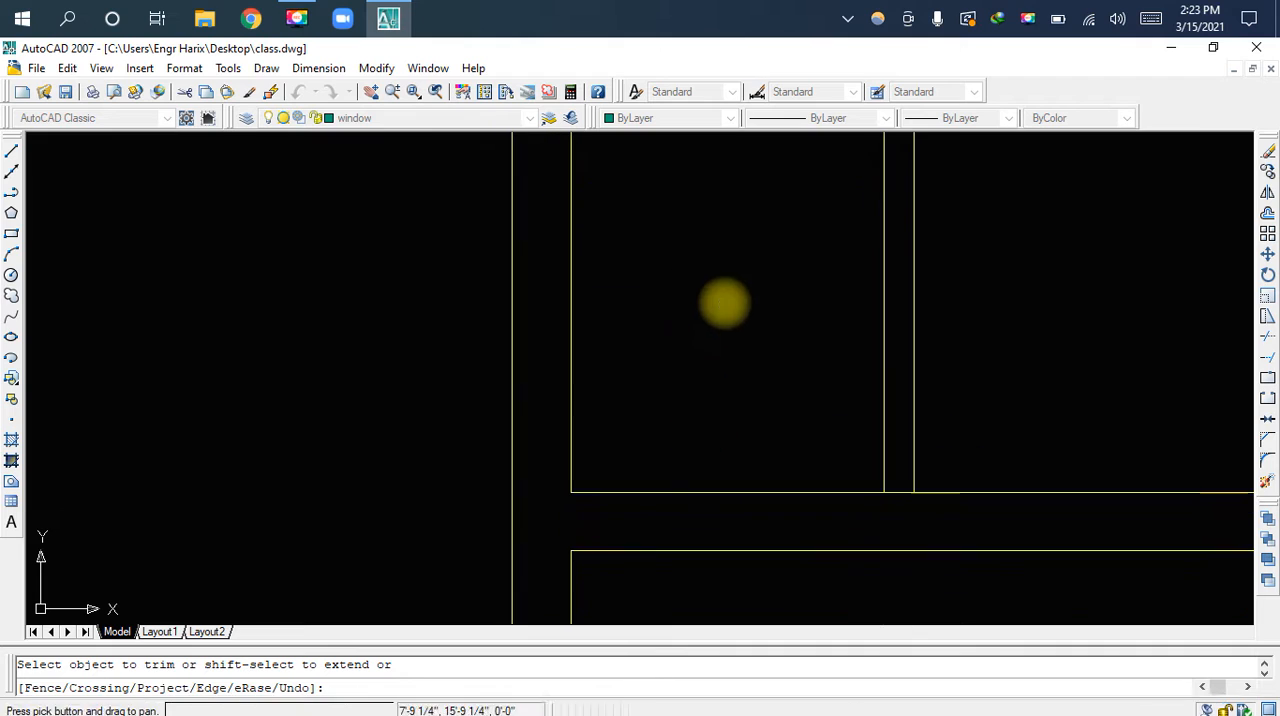
scroll(864, 478, up, 2)
scroll(877, 505, up, 6)
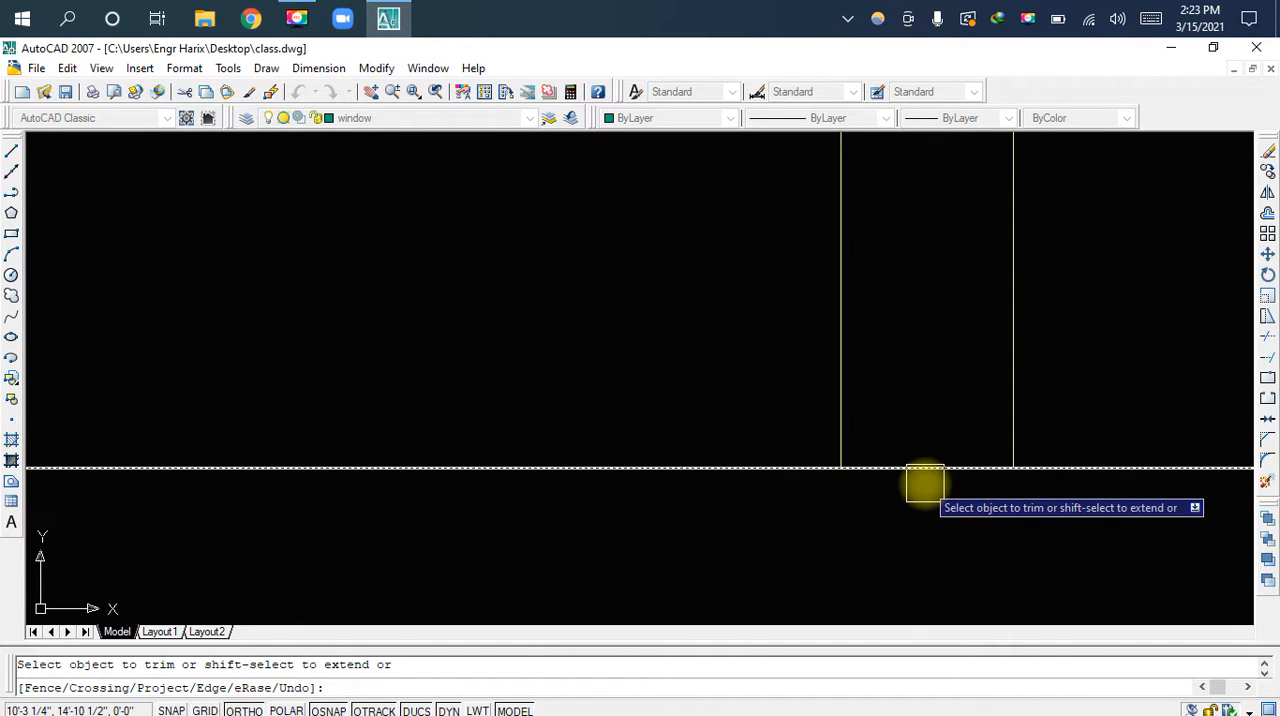
scroll(900, 470, down, 2)
scroll(960, 430, down, 2)
middle_drag(1029, 317, 826, 343)
scroll(854, 323, down, 2)
middle_drag(777, 389, 808, 283)
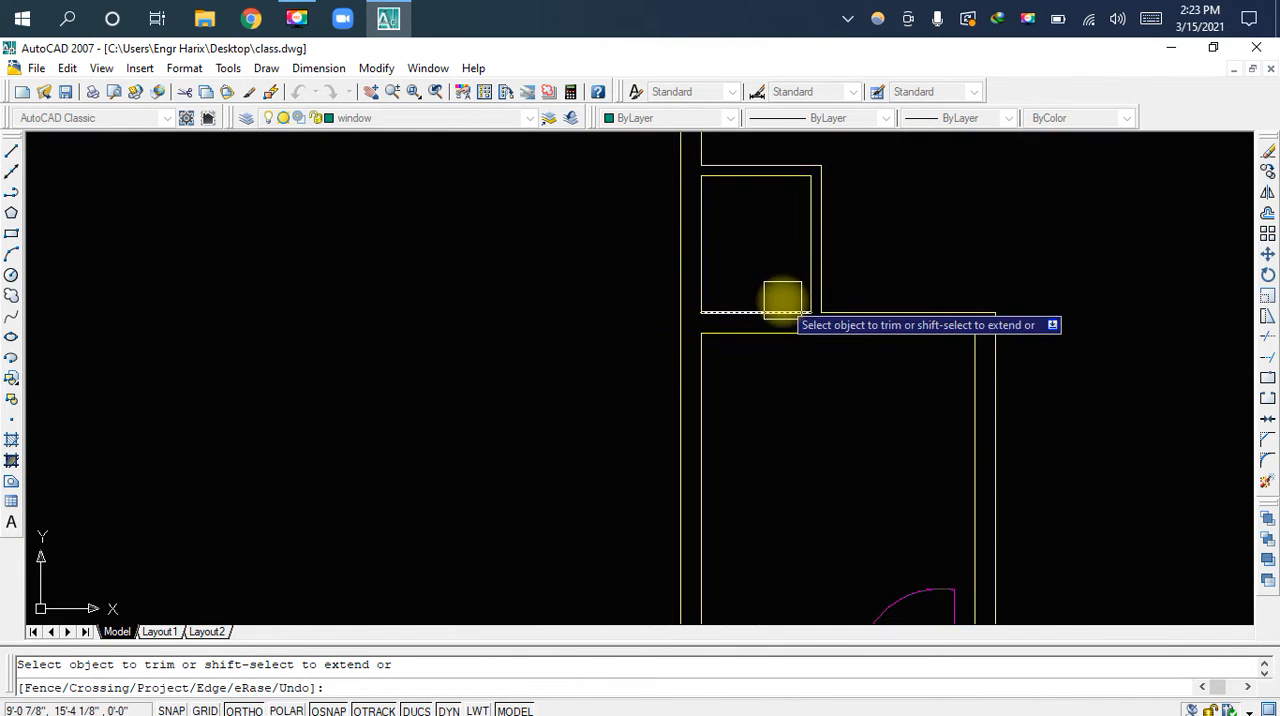
scroll(750, 290, up, 3)
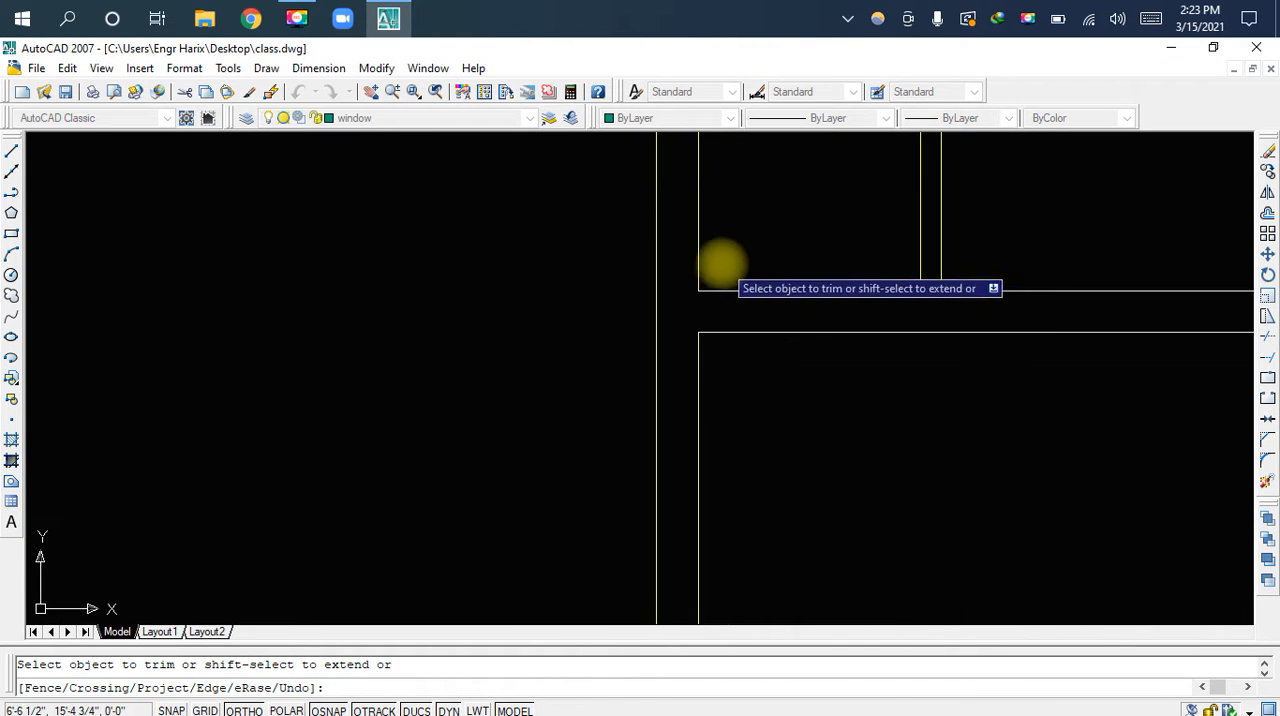
key(Escape)
Draw a line 4.5" to the right from the small room's lower-left inner corner, then down across the shared wall
scroll(753, 378, up, 1)
scroll(753, 400, up, 1)
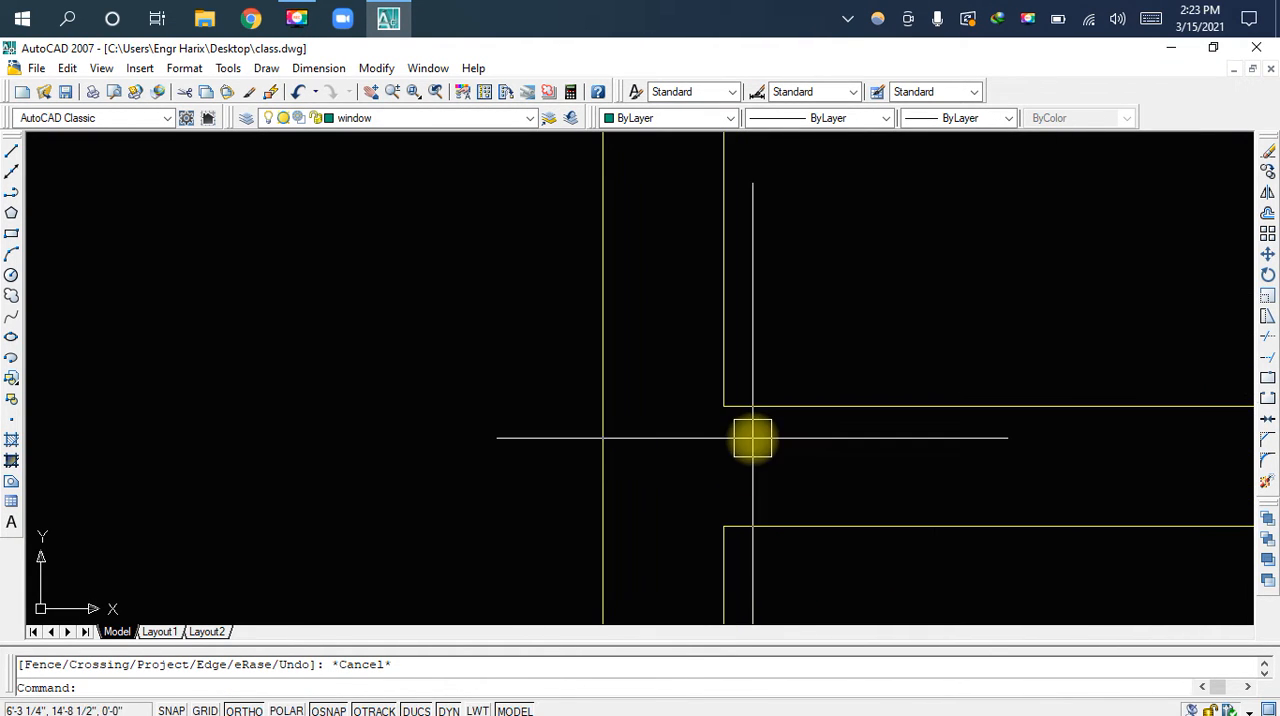
text(l)
key(space)
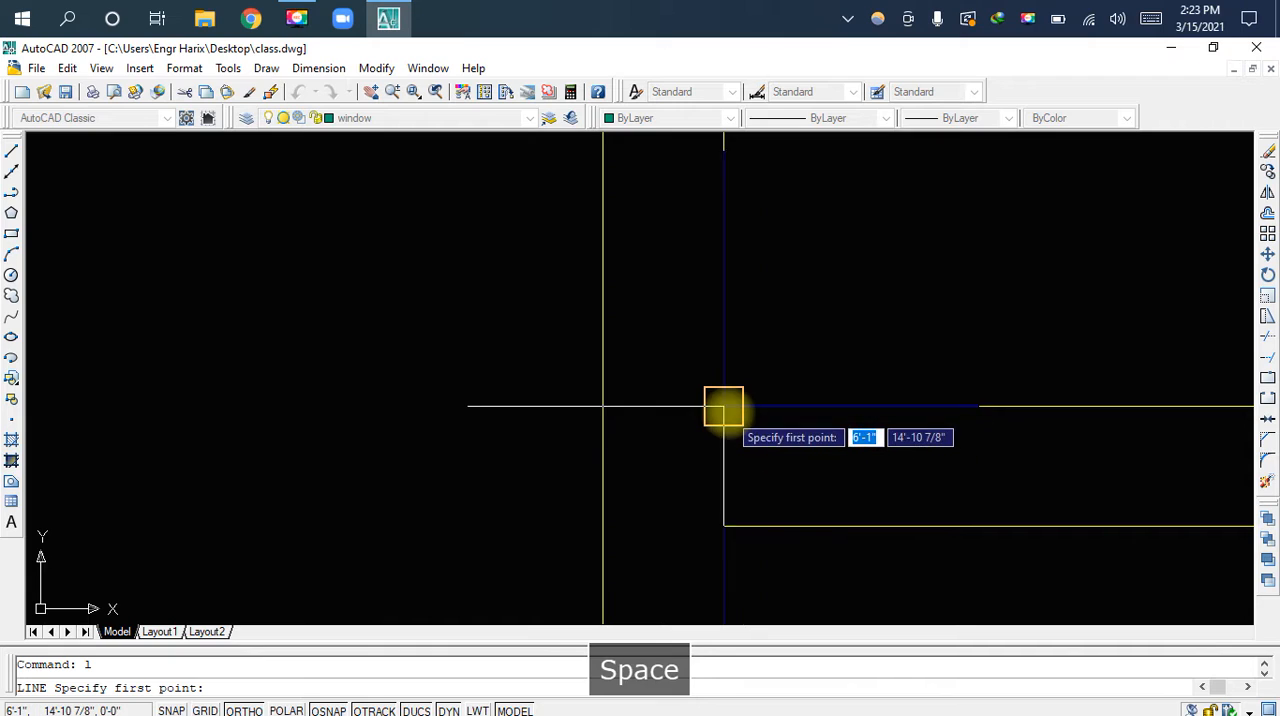
click(723, 406)
scroll(795, 406, down, 2)
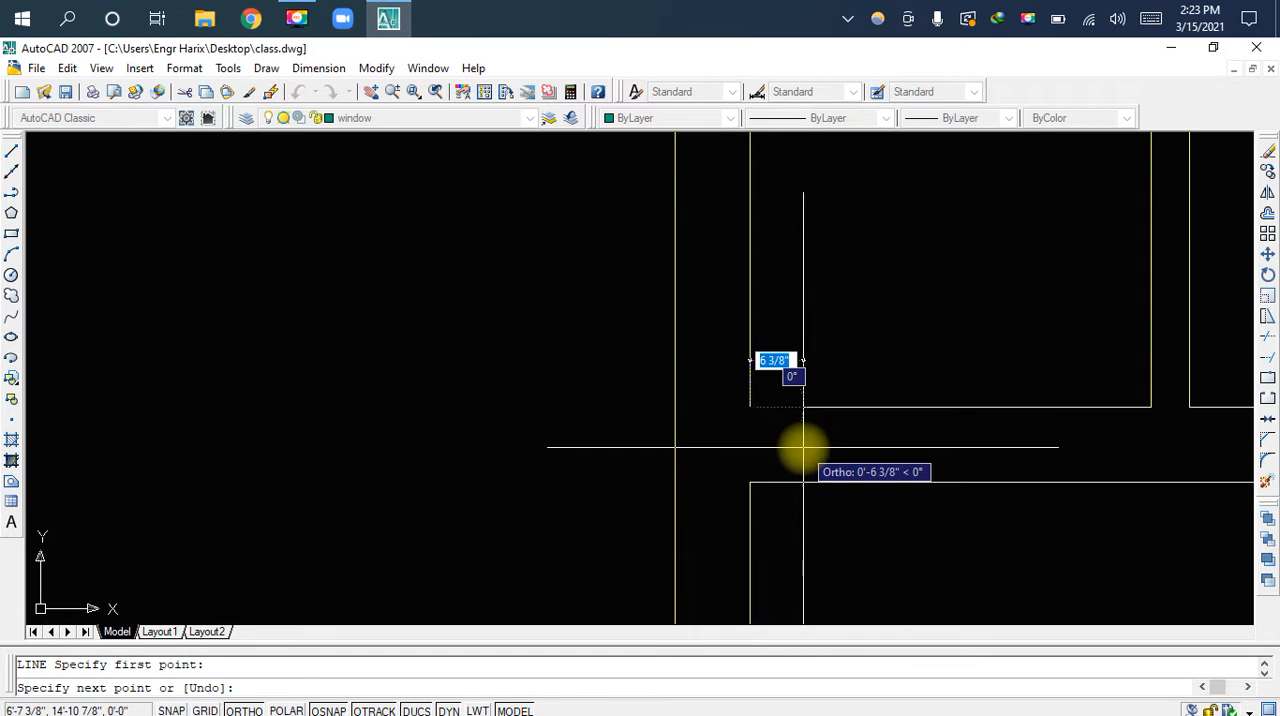
text(4.5)
key(space)
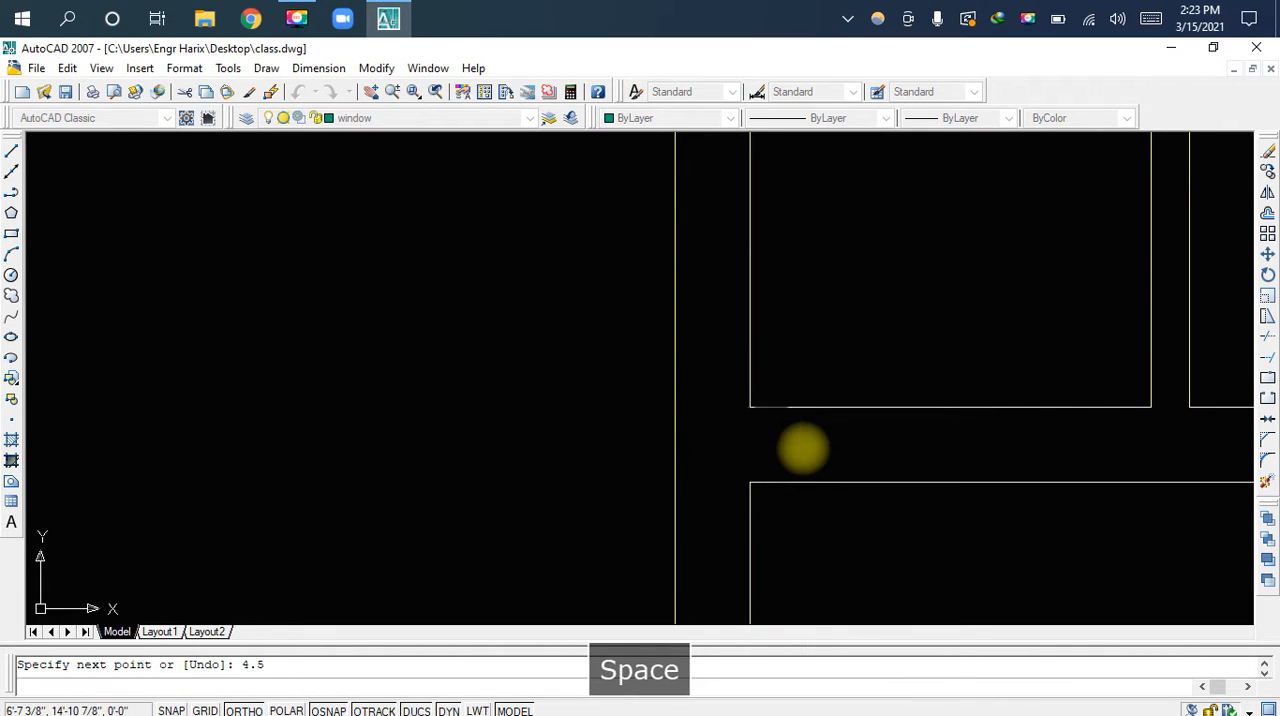
key(Escape)
Offset the short line crossing the shared wall 2.5' to the right to mark the doorway's other side
scroll(797, 456, up, 2)
mouse_move(860, 417)
middle_down()
mouse_move(666, 405)
mouse_move(711, 476)
middle_up()
text(o)
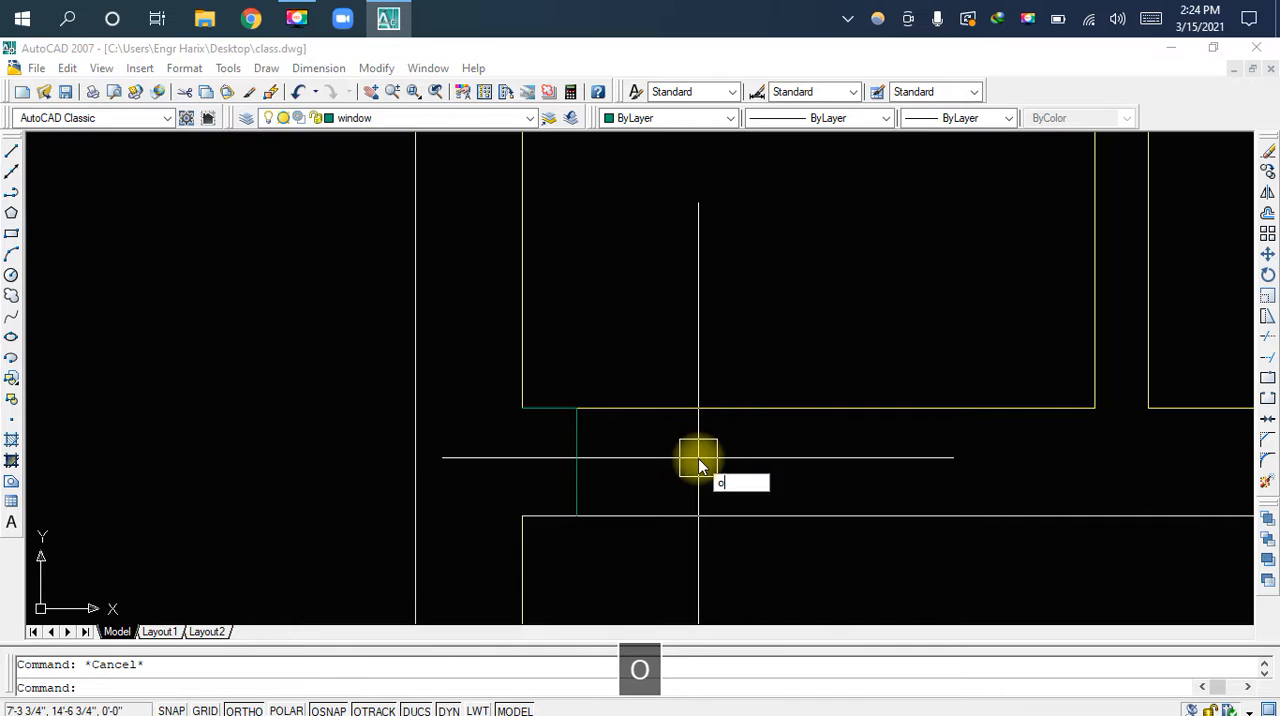
key(space)
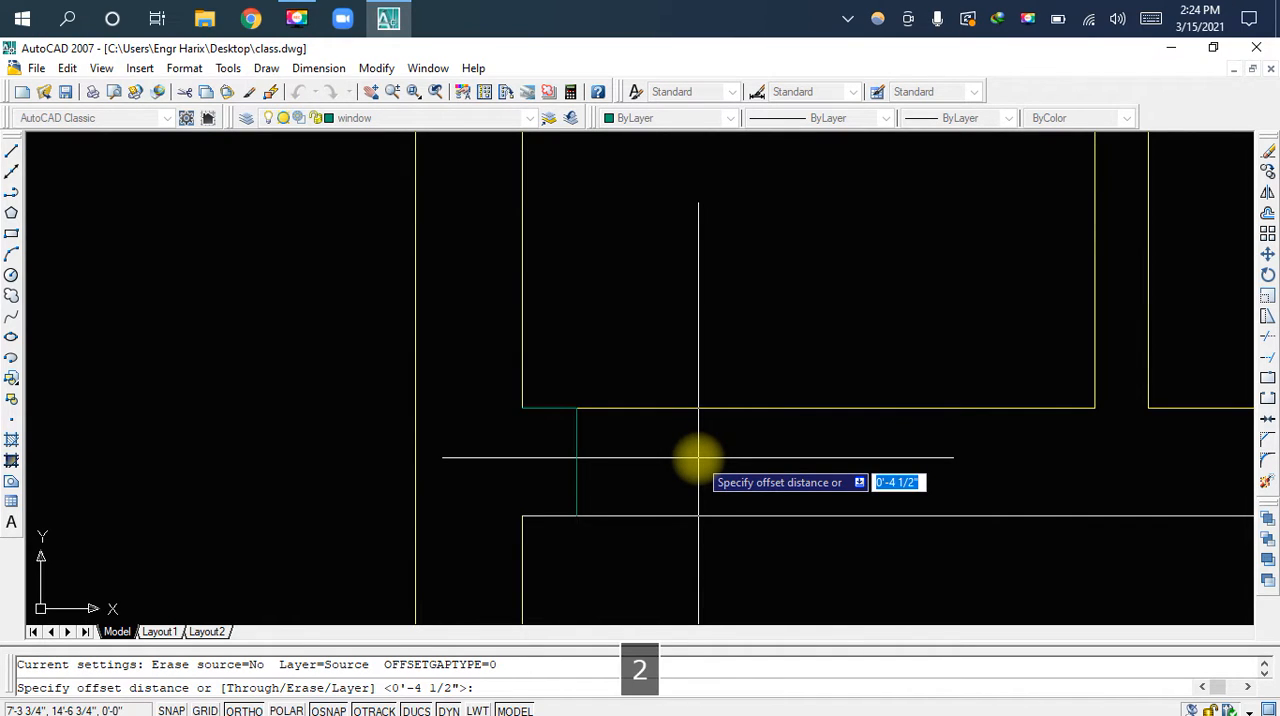
text(2.5')
key(Return)
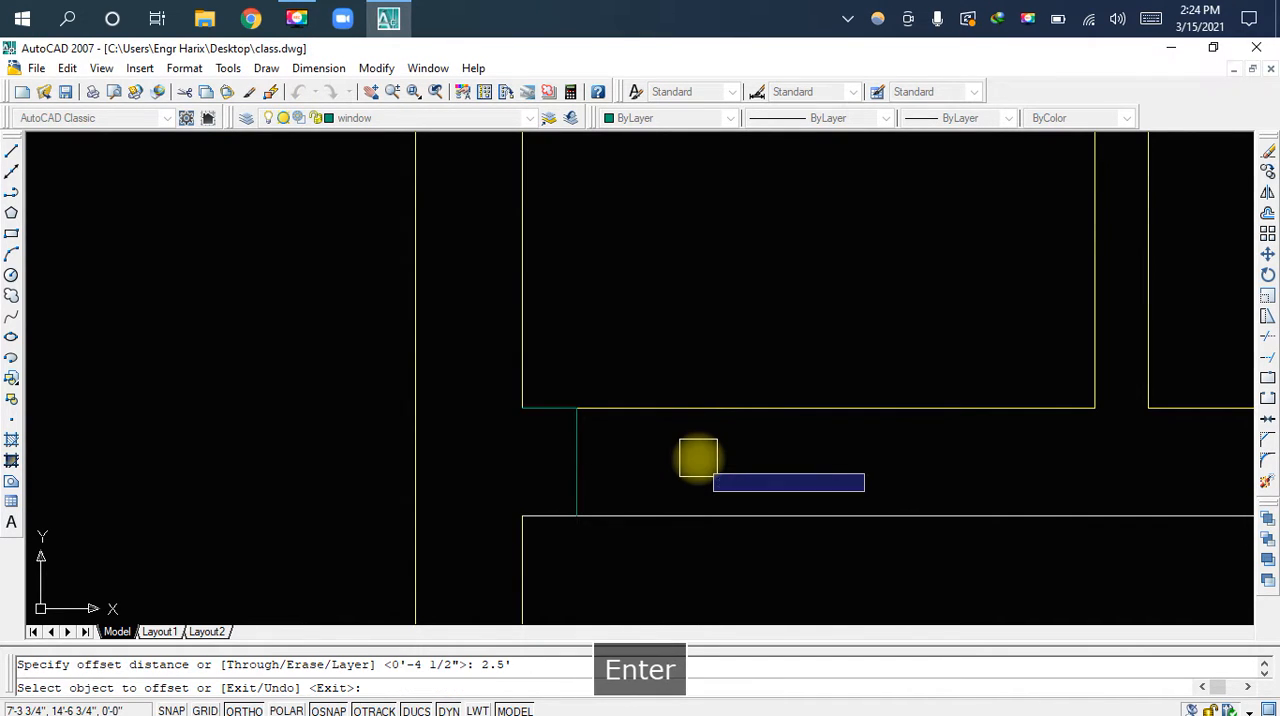
click(576, 456)
click(693, 460)
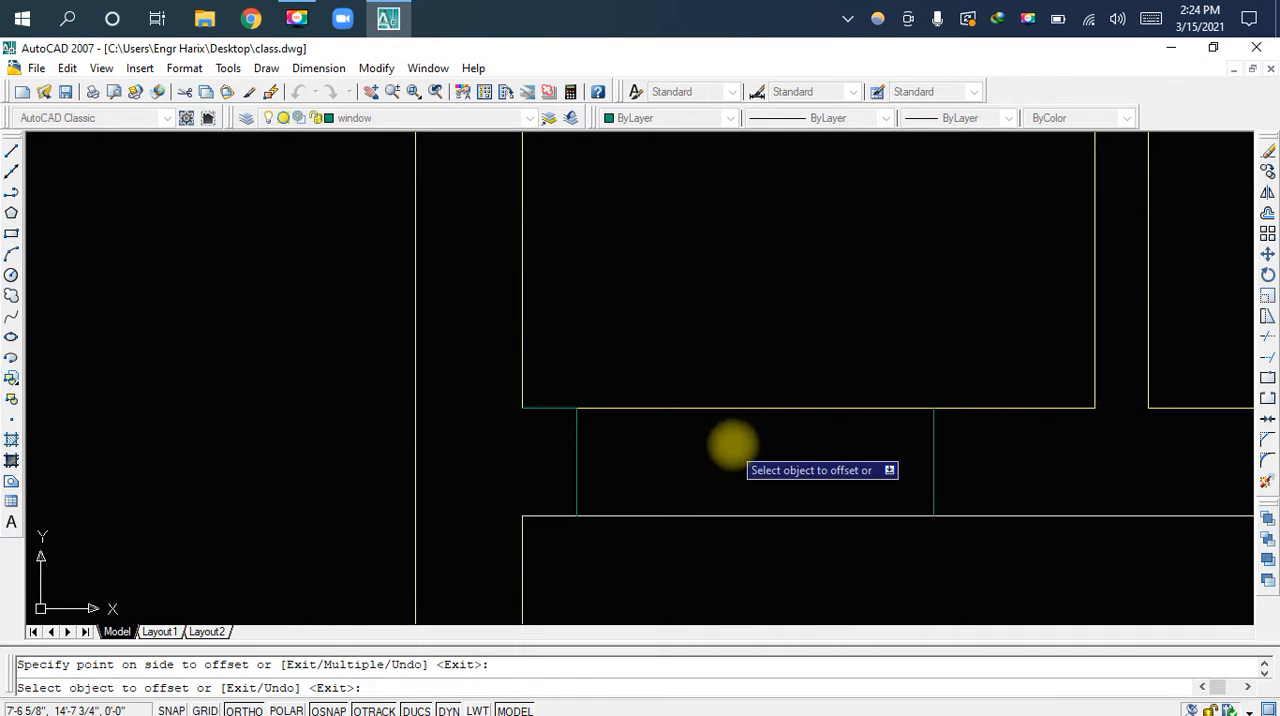
key(Escape)
Trim both shared wall lines between the two jamb lines to open the doorway
text(tr)
key(space)
key(space)
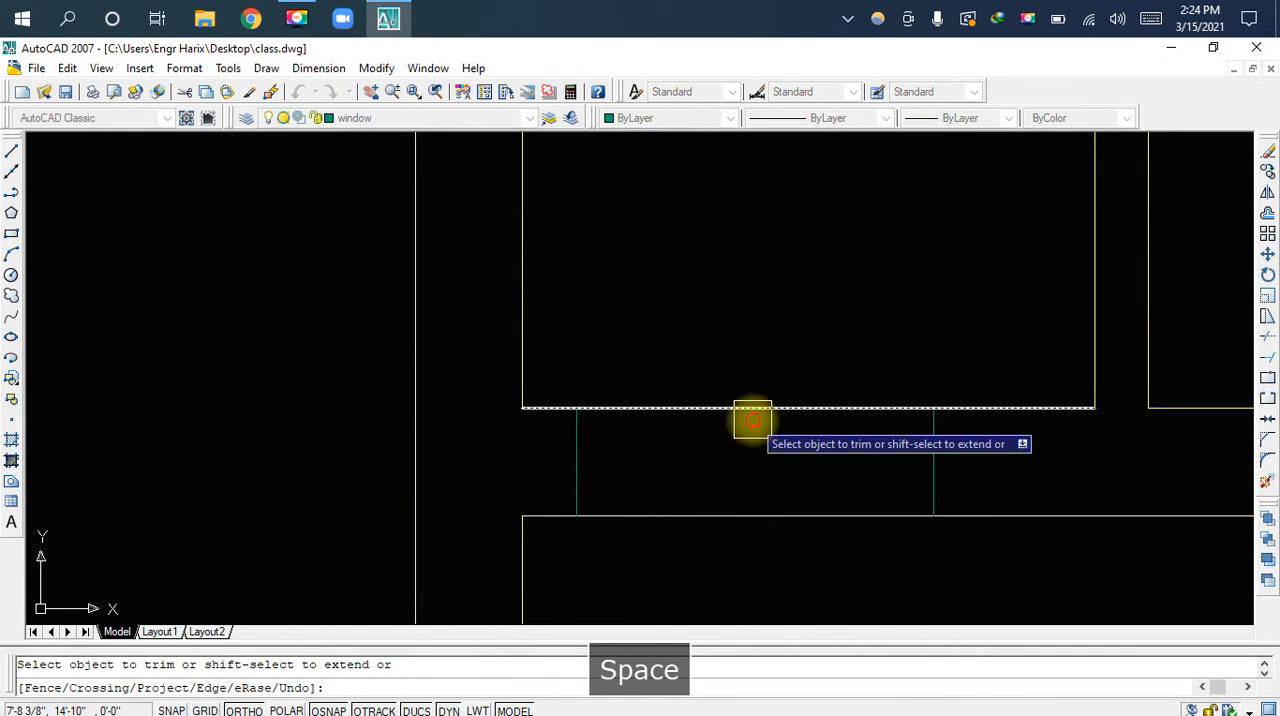
click(752, 410)
click(750, 493)
click(750, 520)
key(Escape)
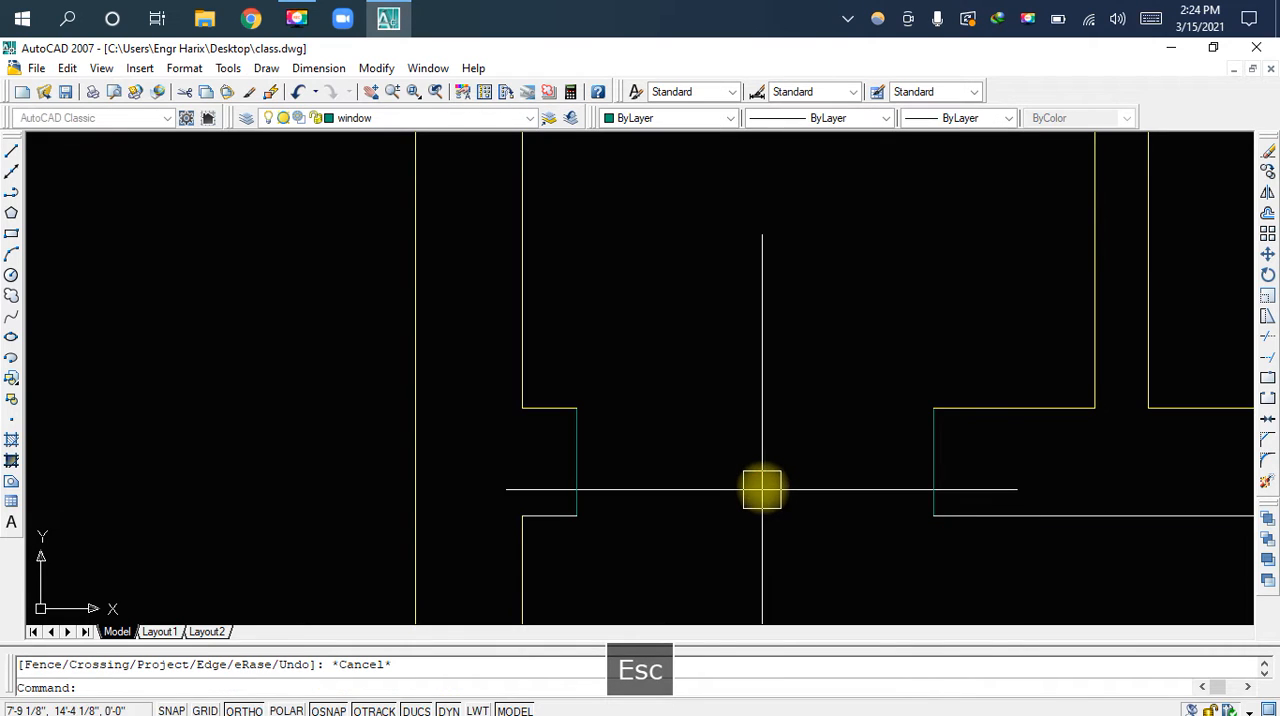
Make wall the current layer and match both doorway jamb lines to the properties of the left wall's inner line
click(373, 122)
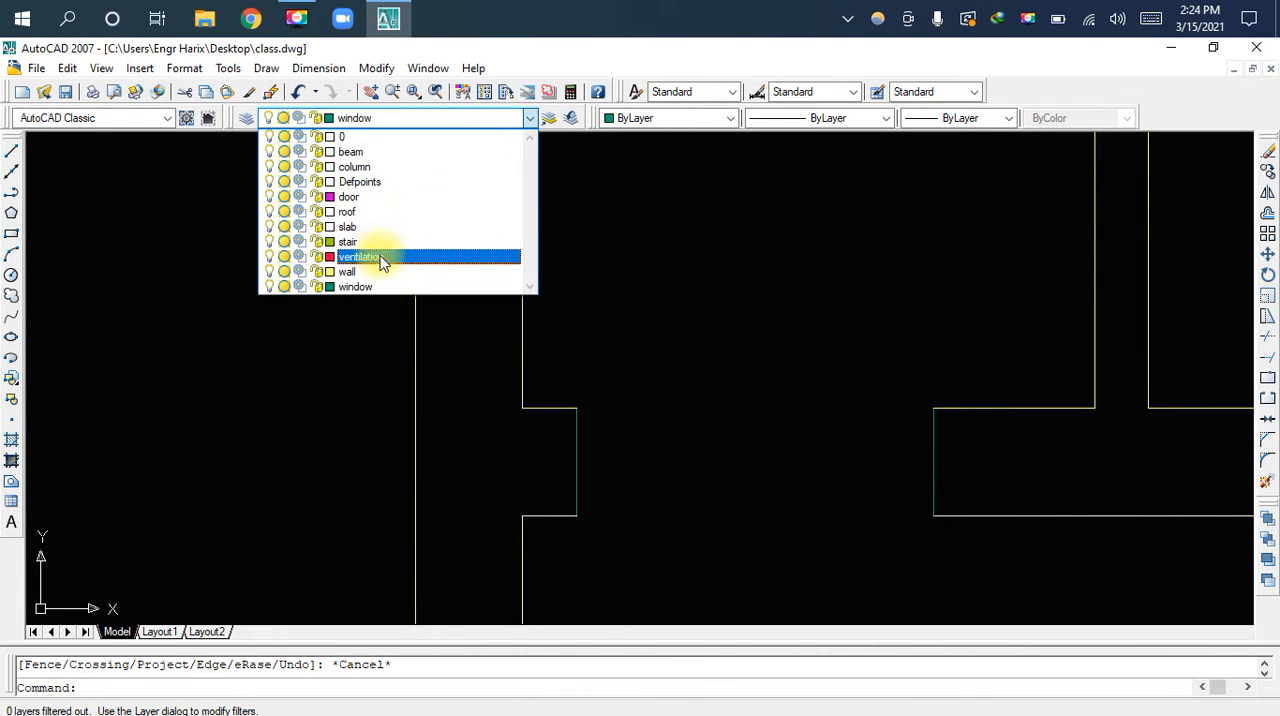
click(350, 272)
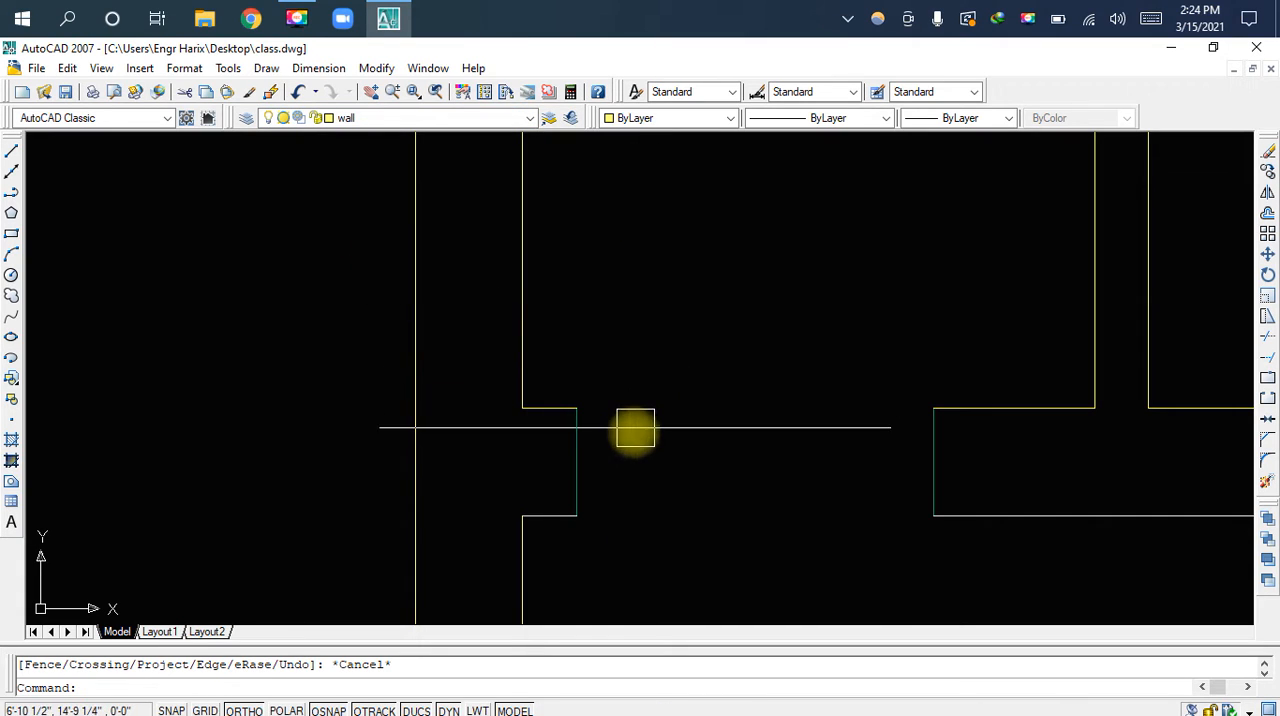
middle_drag(642, 492, 654, 453)
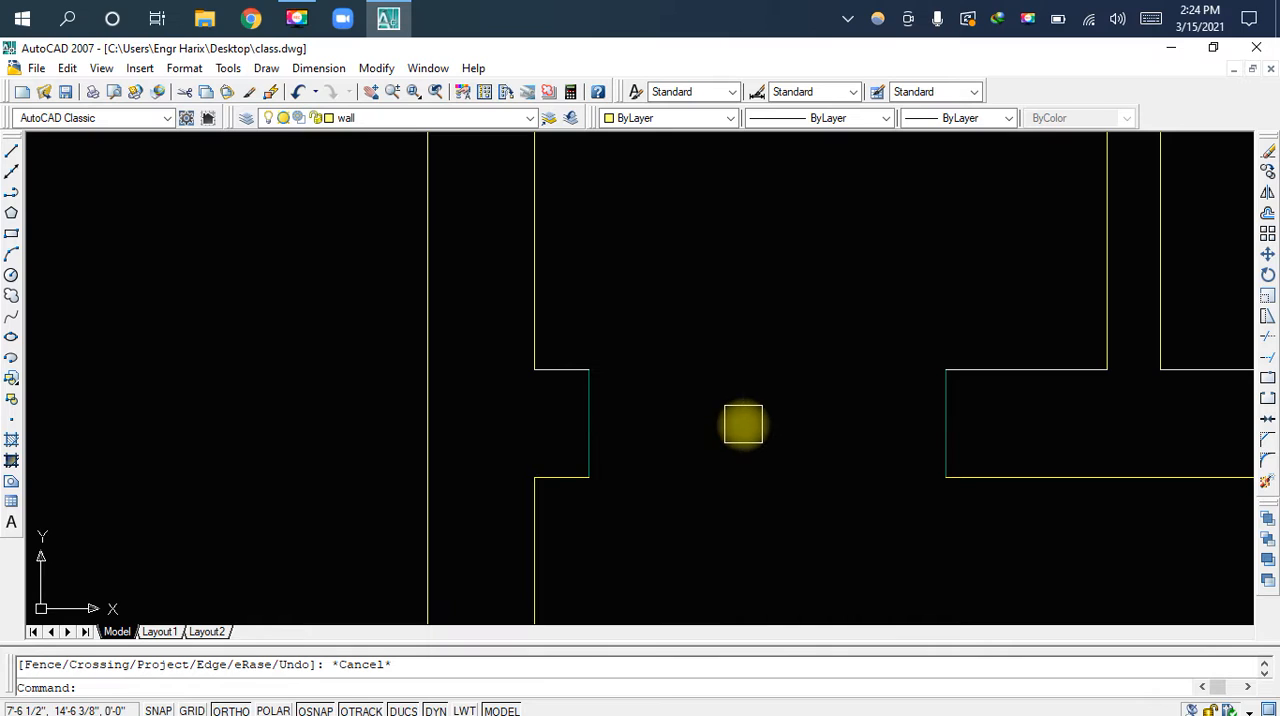
text(m)
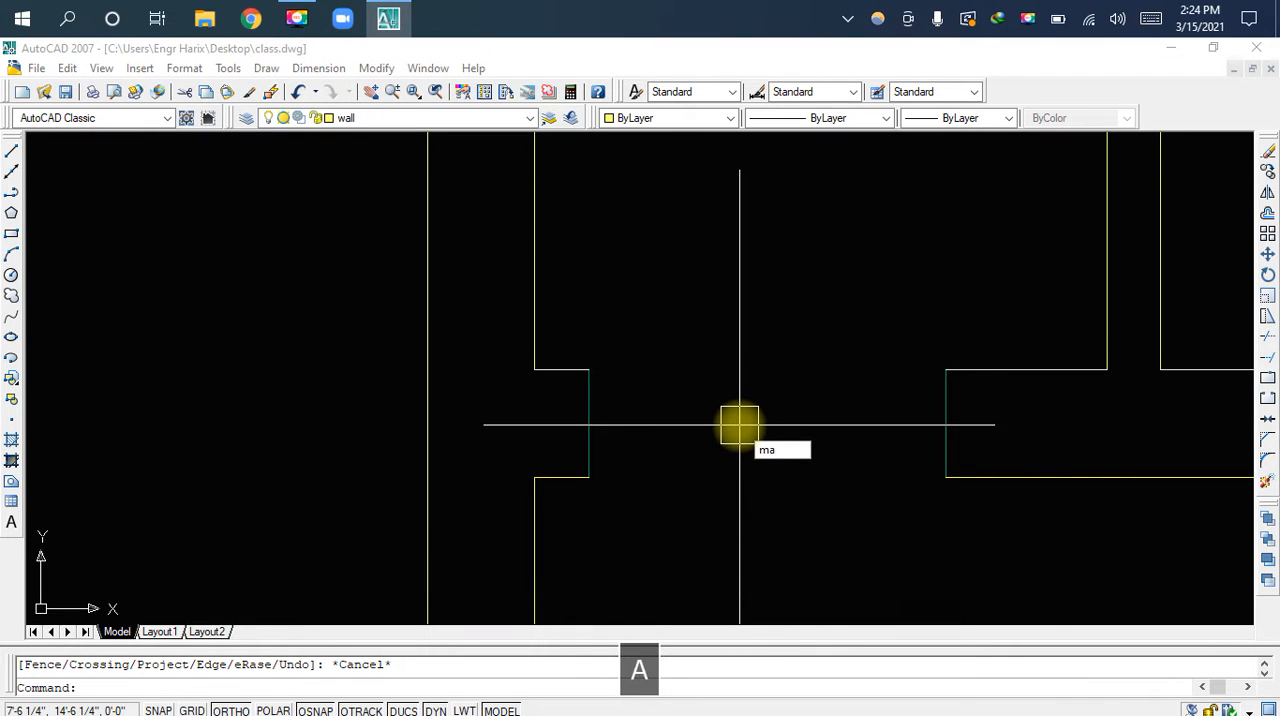
text(a)
key(space)
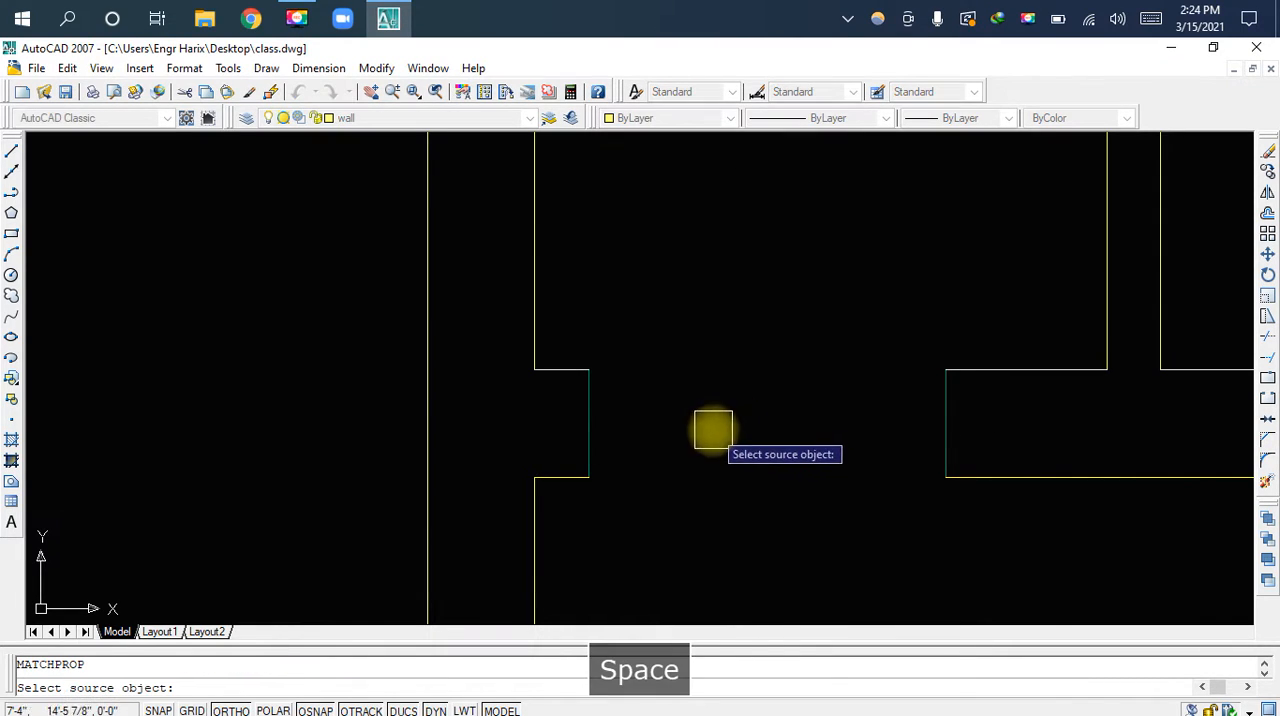
click(538, 304)
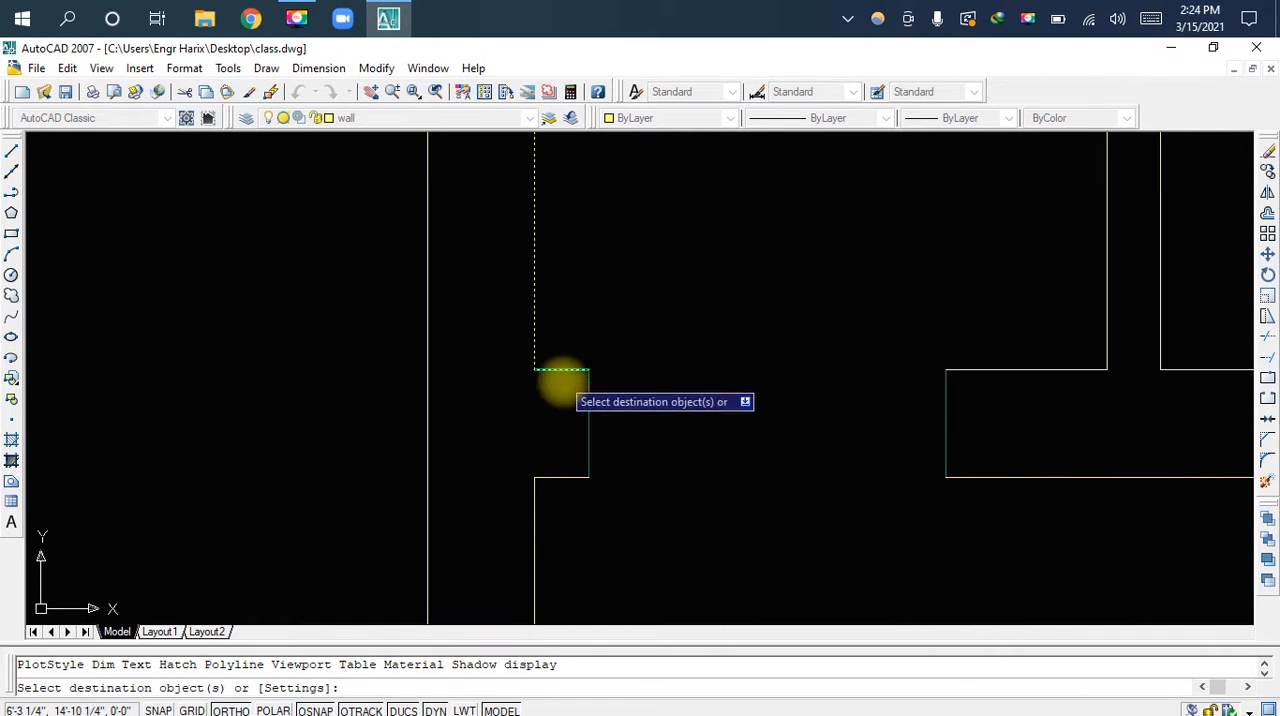
click(932, 420)
key(space)
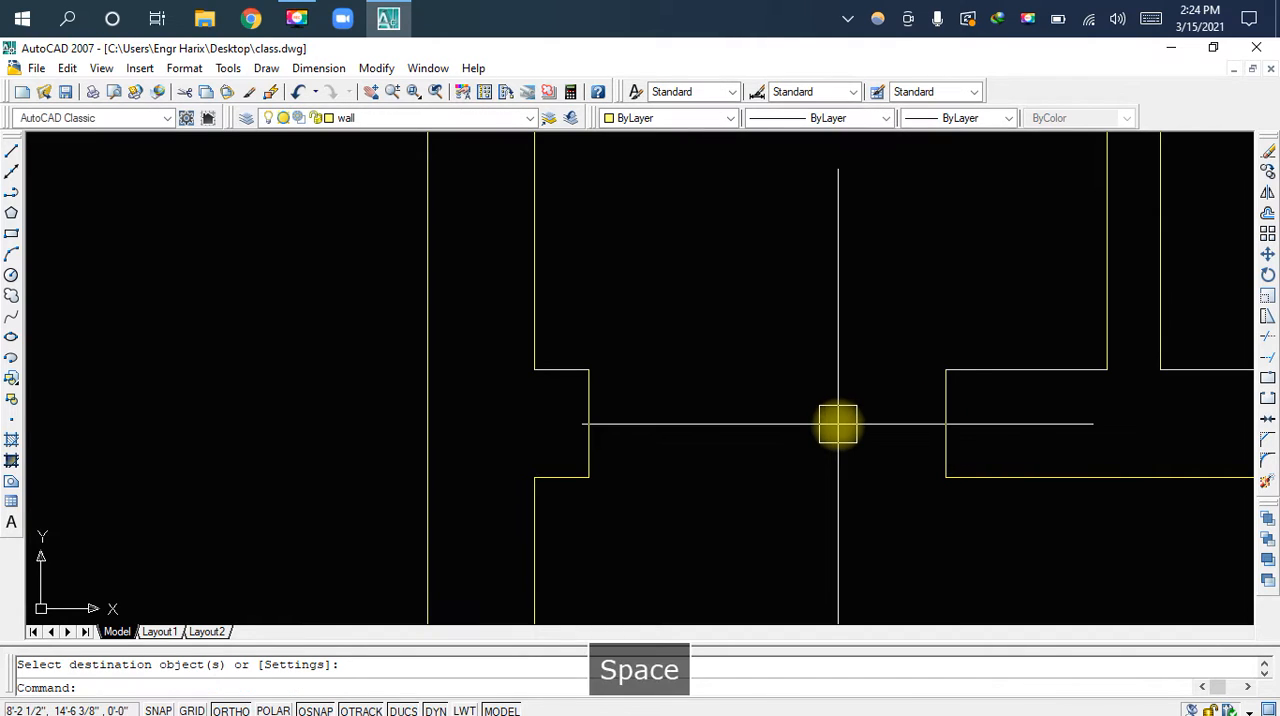
Draw the door leaf as a 2' line upward from the midpoint of the doorway's left jamb
scroll(830, 417, down, 3)
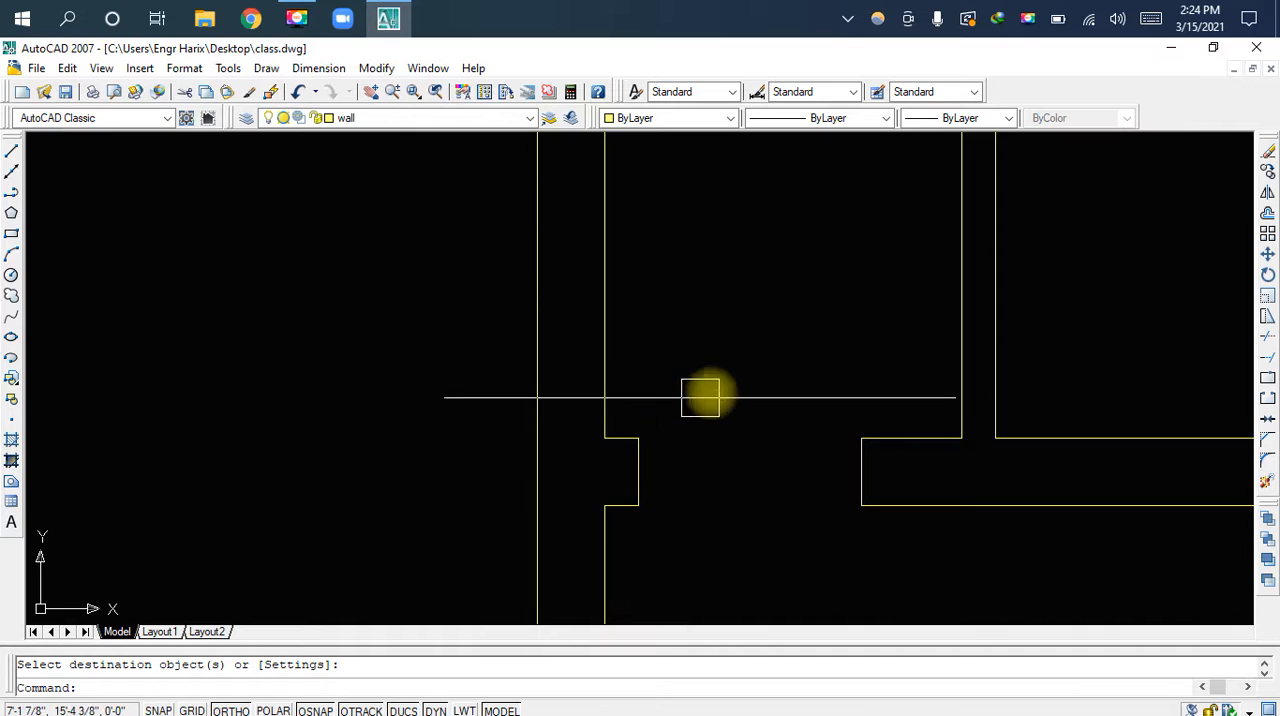
scroll(728, 381, down, 2)
middle_drag(746, 380, 731, 431)
scroll(680, 491, up, 4)
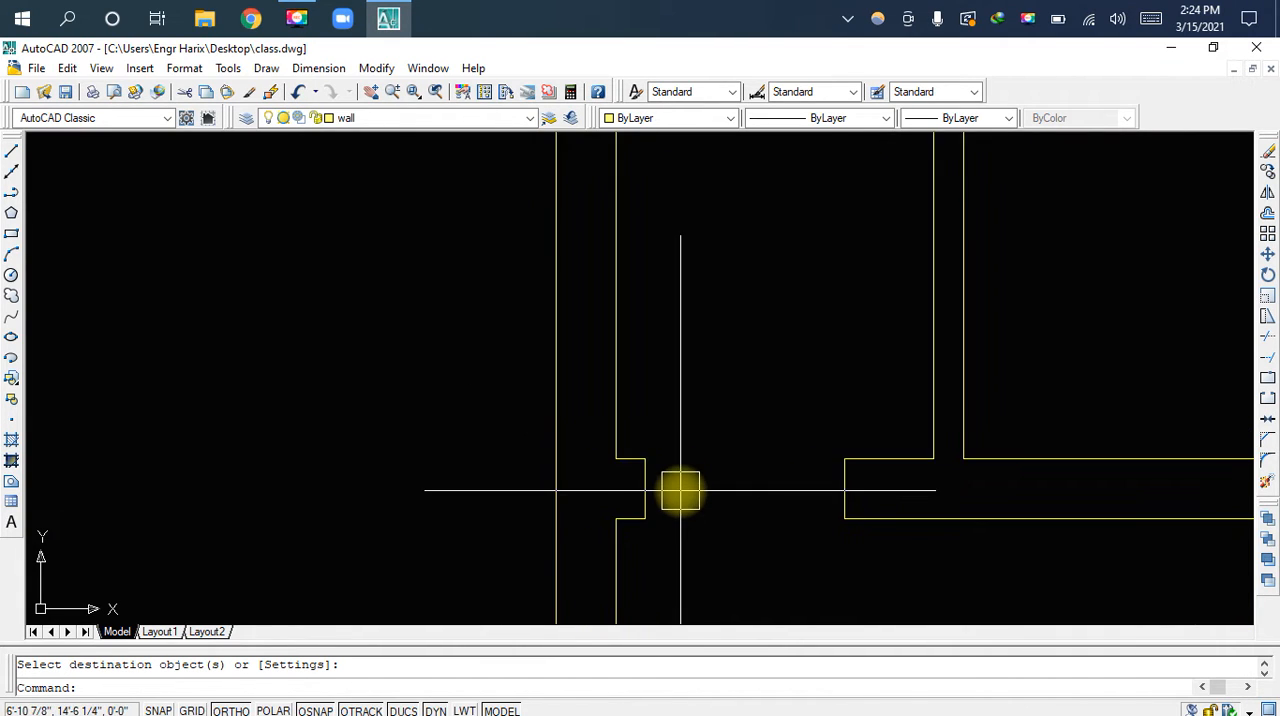
text(l)
key(space)
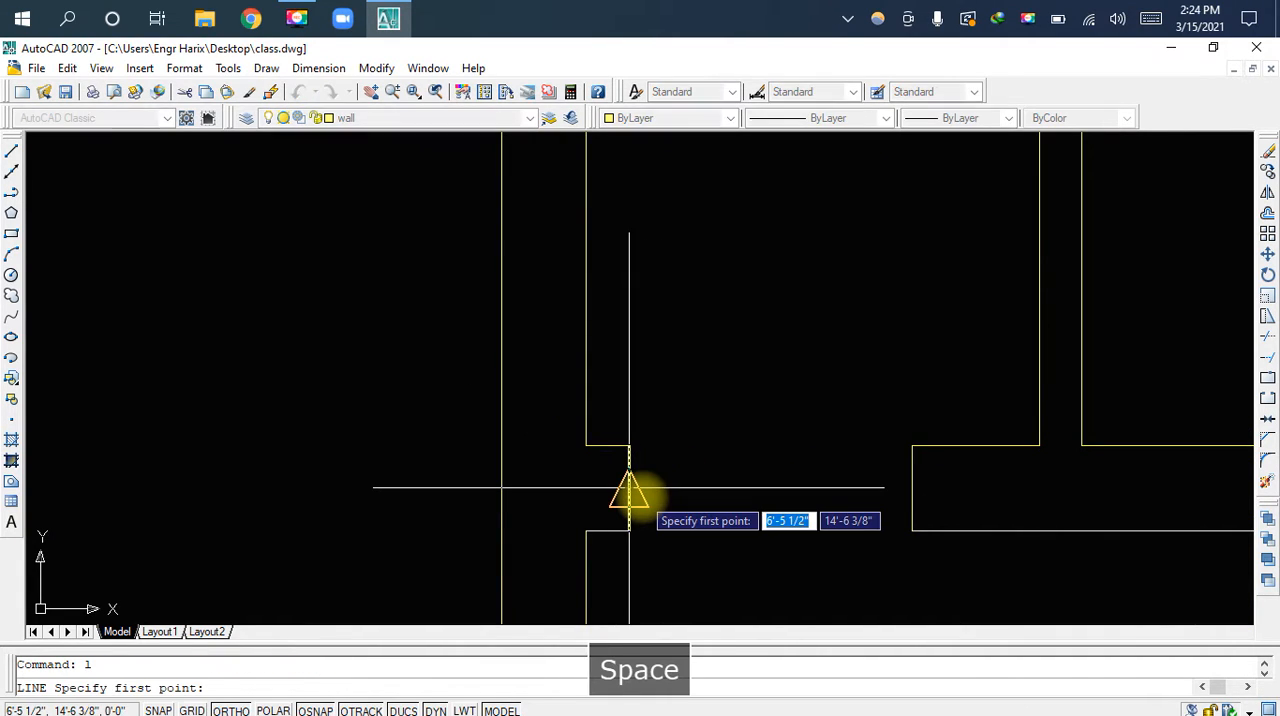
click(629, 489)
middle_drag(657, 274, 660, 337)
text(2.)
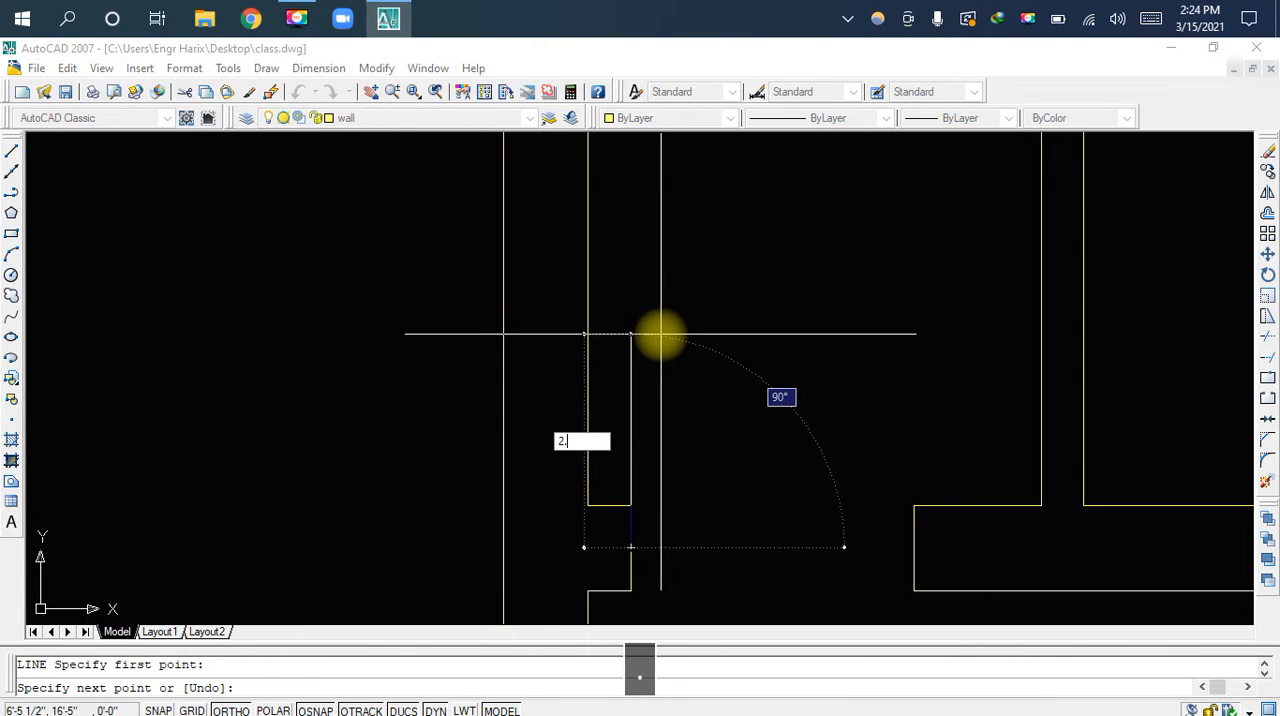
text(')
key(Return)
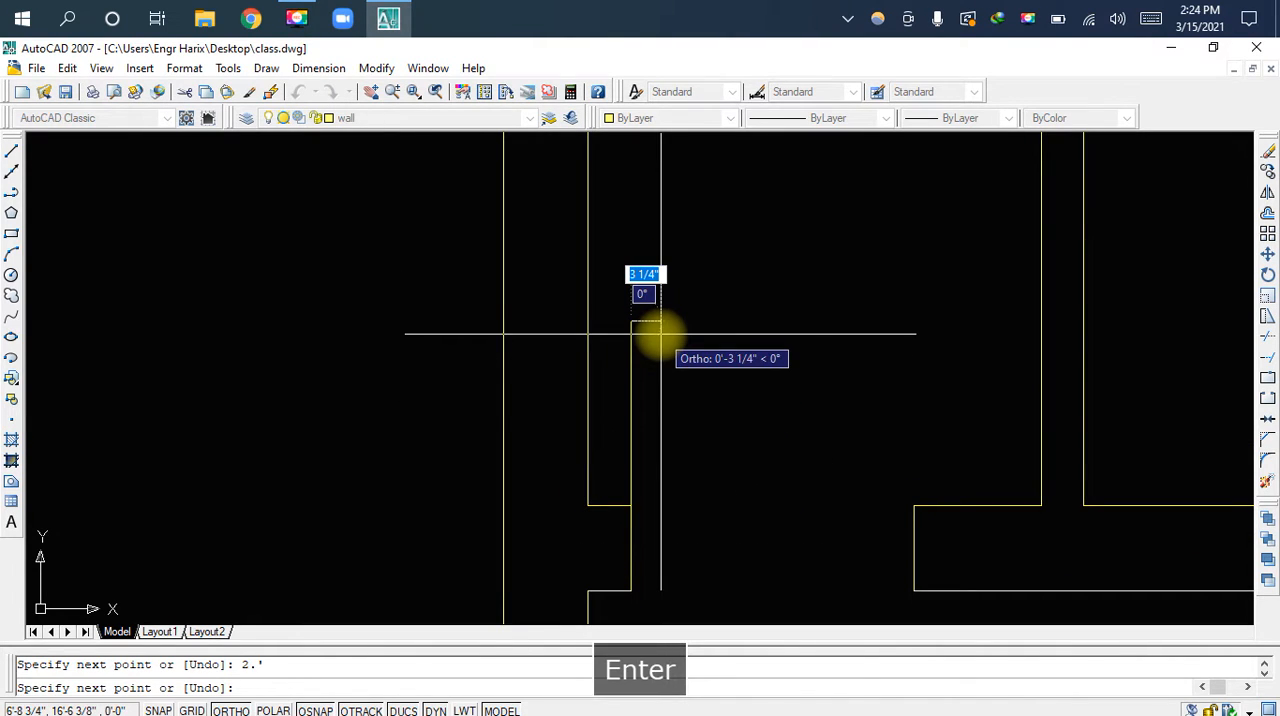
key(Escape)
Draw the door swing arc from the leaf's top end through the right jamb's upper corner to that jamb's midpoint
text(a)
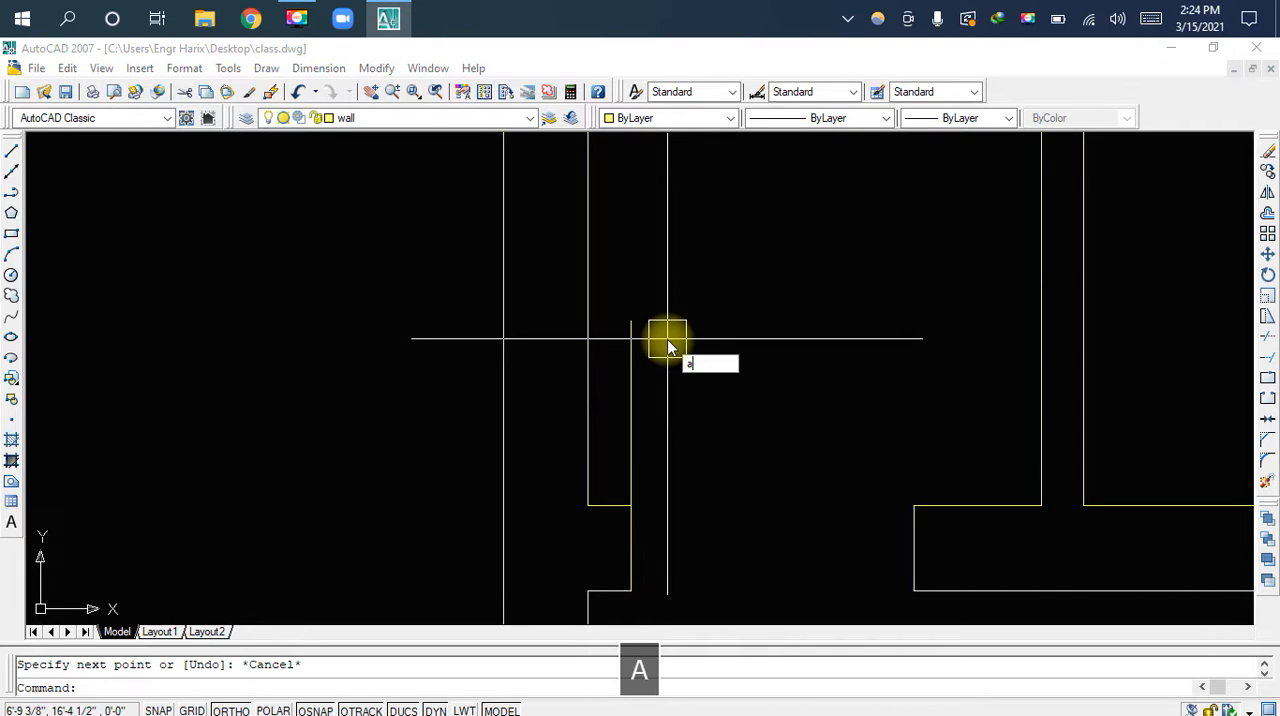
text(r)
key(space)
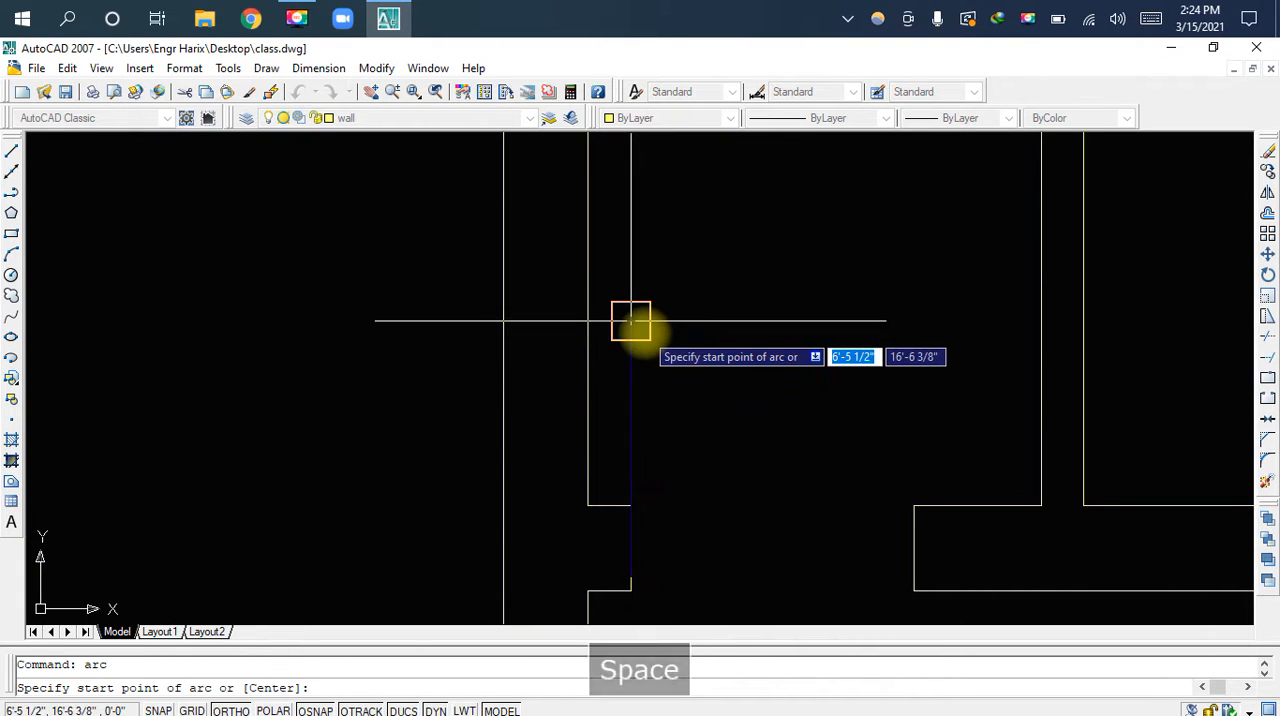
click(631, 320)
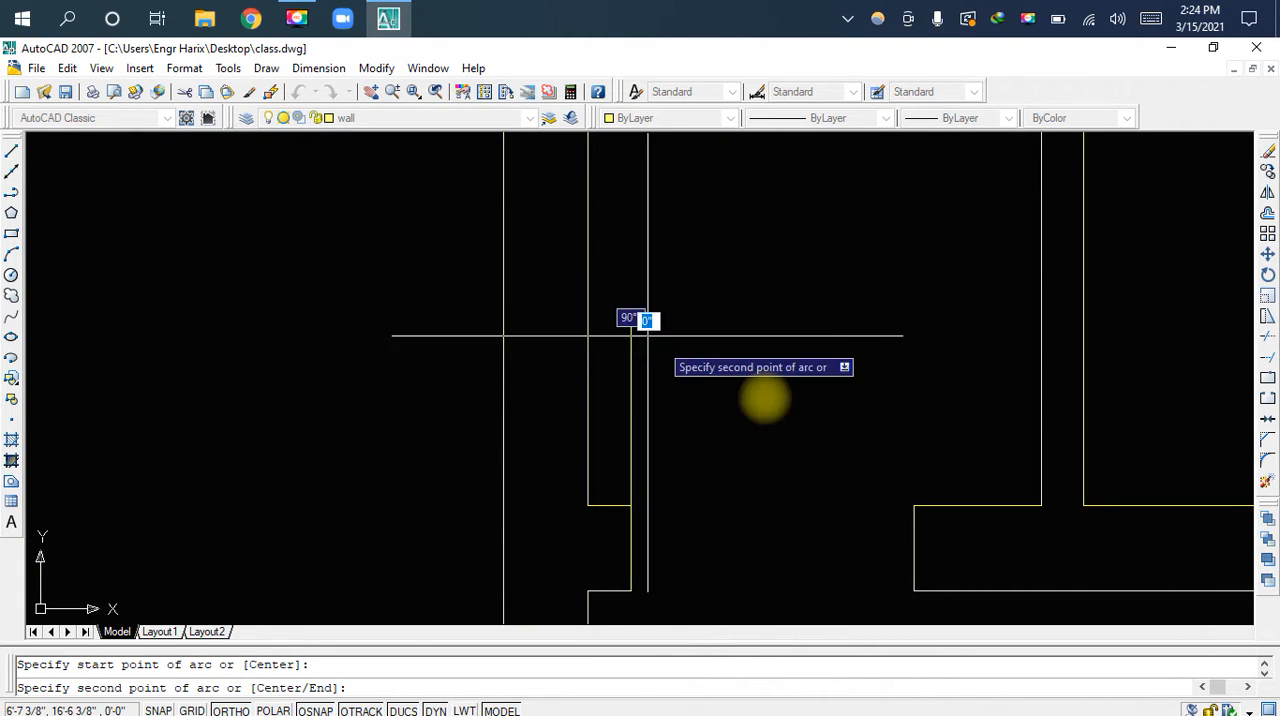
click(915, 505)
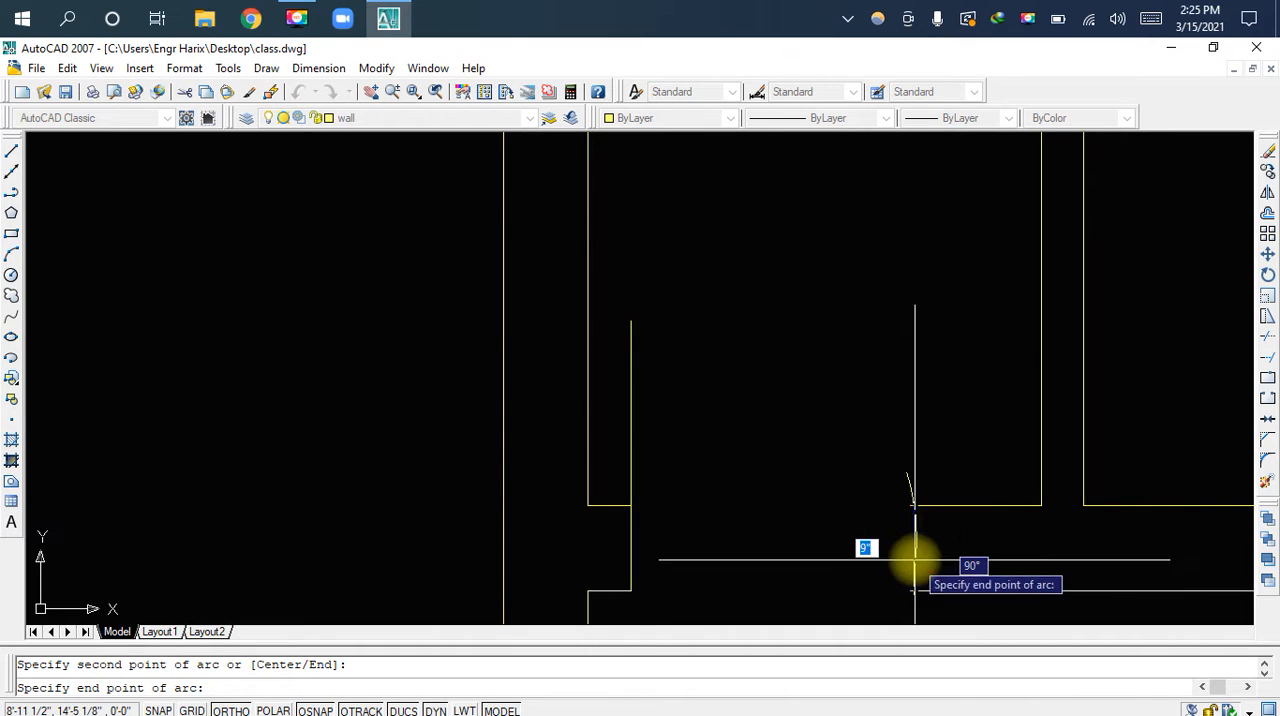
click(914, 545)
key(Escape)
scroll(793, 451, down, 2)
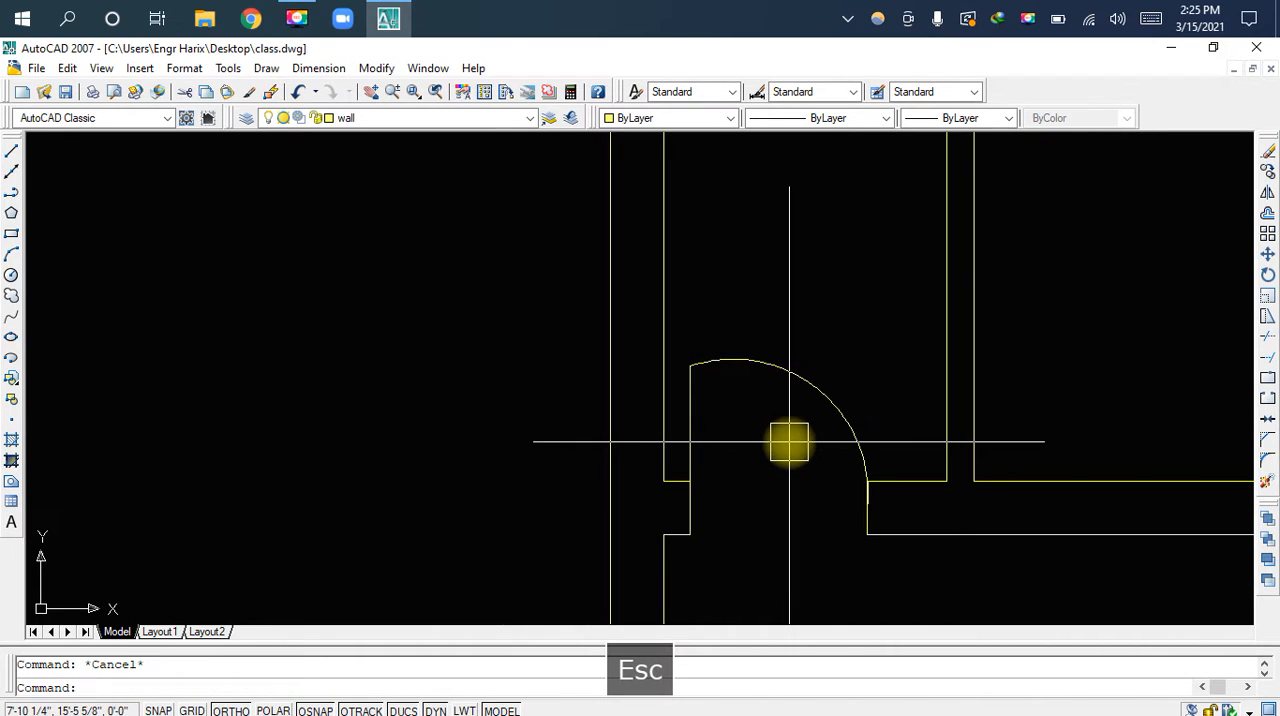
Stretch the door leaf's top end straight upward, and move the swing arc's upper end to meet it
middle_drag(697, 380, 714, 451)
scroll(706, 467, up, 2)
click(706, 467)
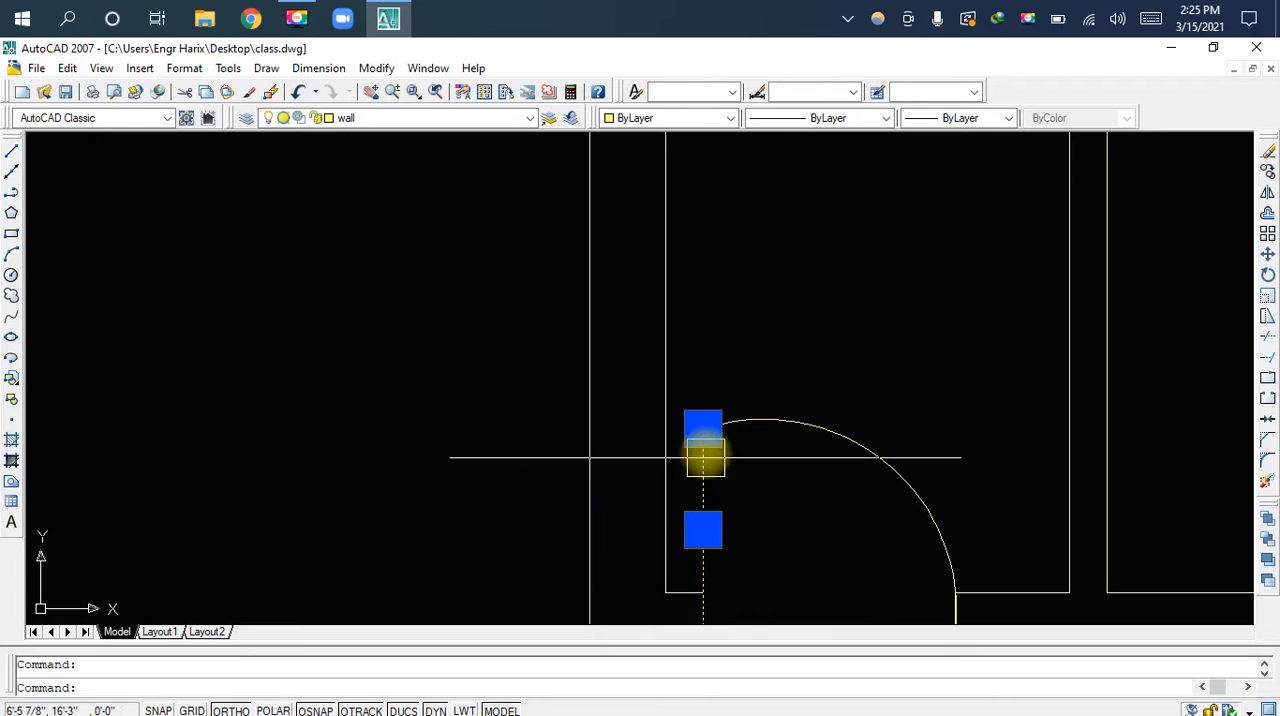
scroll(708, 449, up, 3)
click(694, 411)
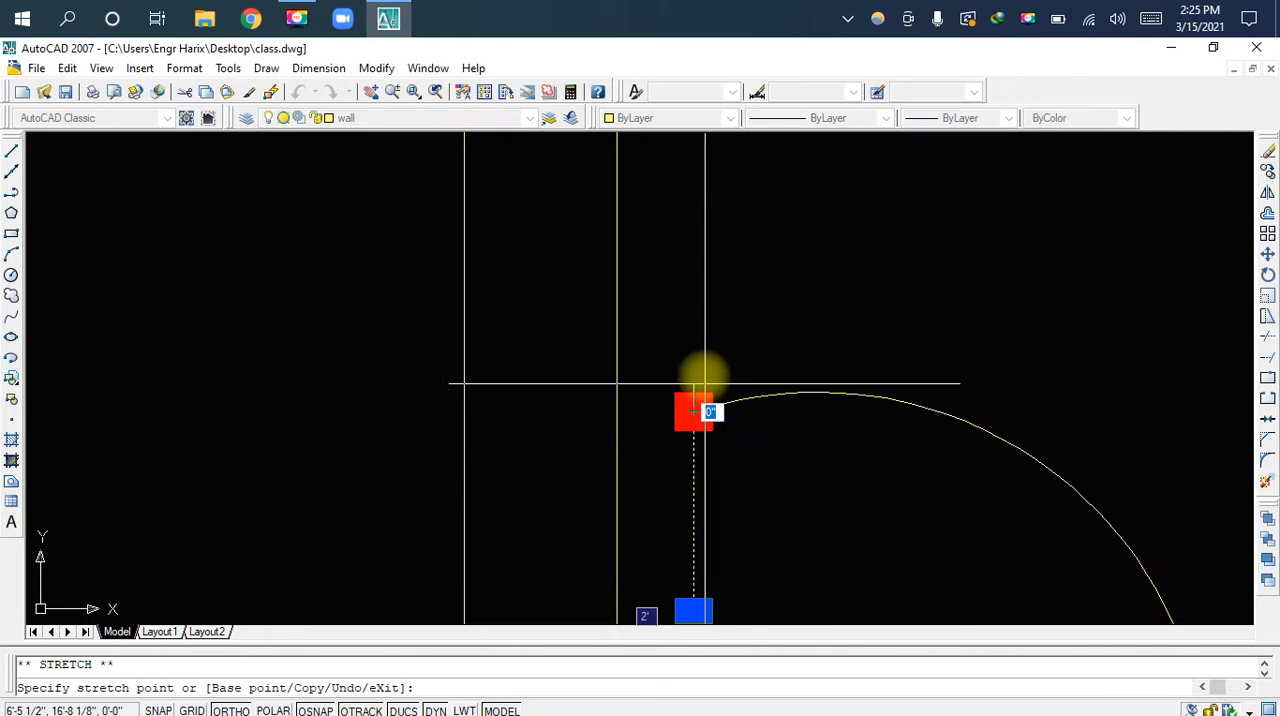
key(Escape)
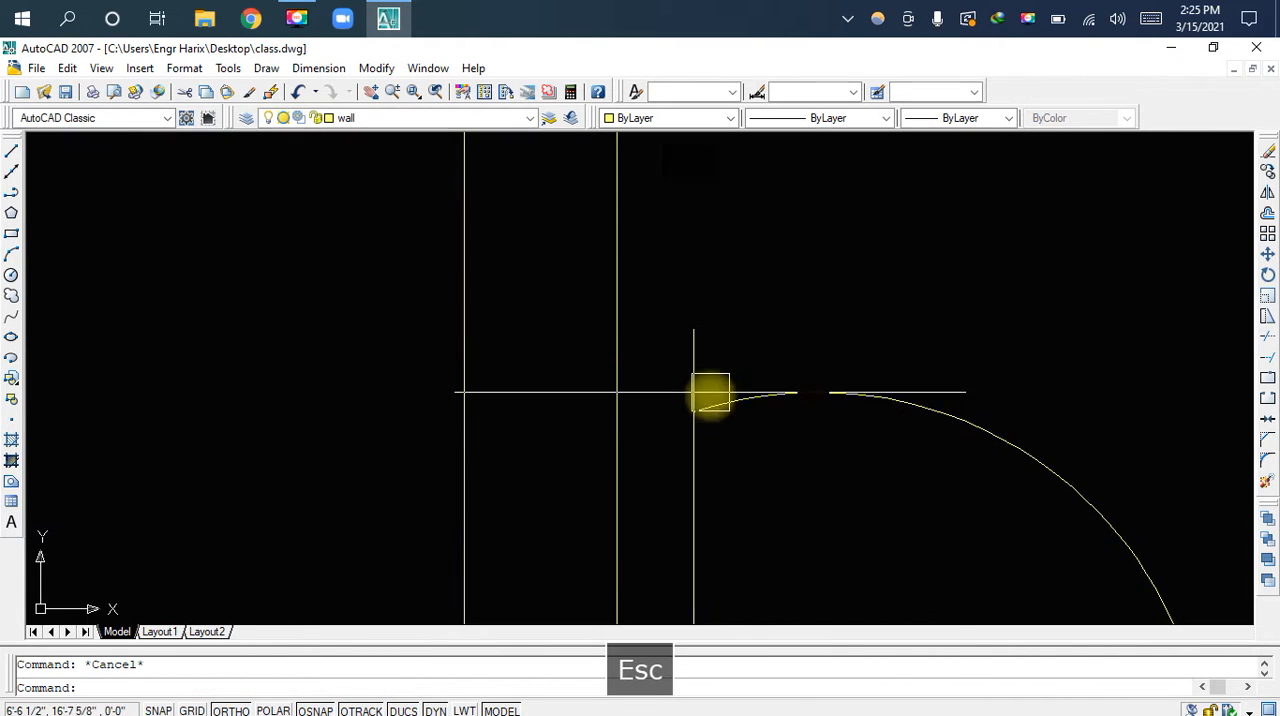
click(694, 404)
click(694, 411)
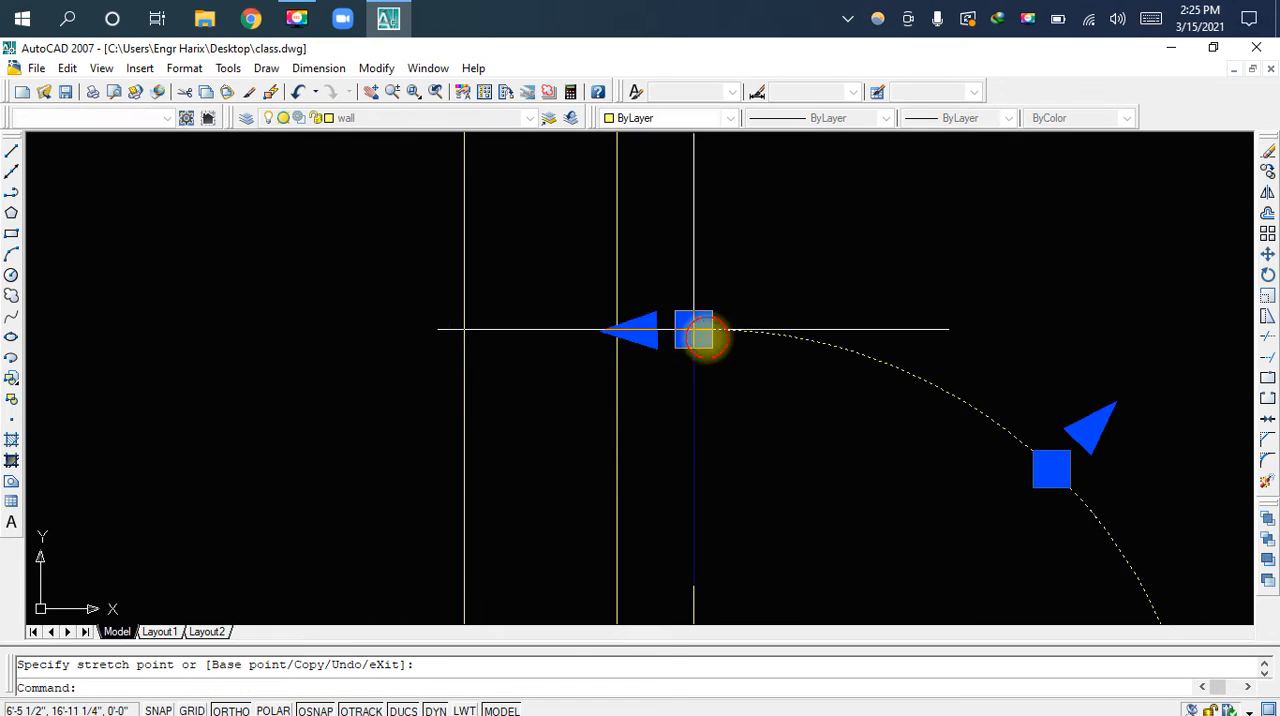
key(Escape)
Copy the D label of the lower room's front door to the clipboard
scroll(771, 420, down, 4)
scroll(791, 425, down, 3)
scroll(774, 410, down, 4)
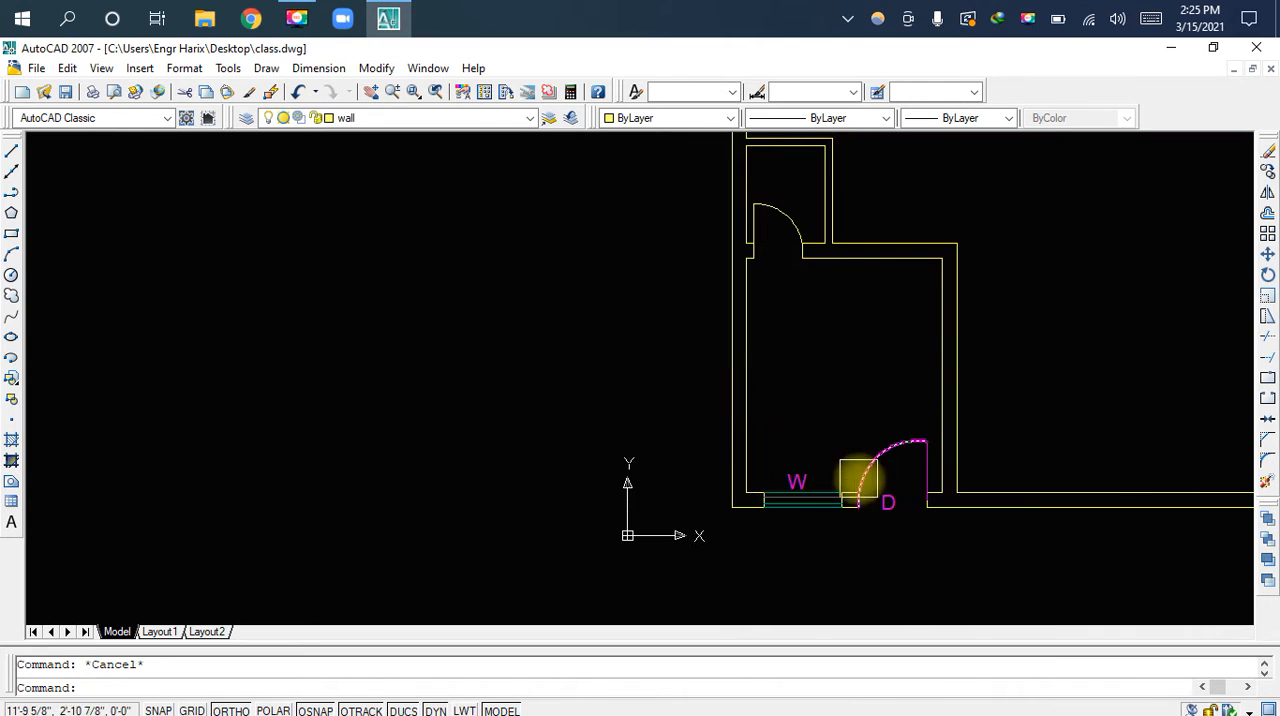
scroll(890, 505, up, 5)
scroll(893, 505, up, 3)
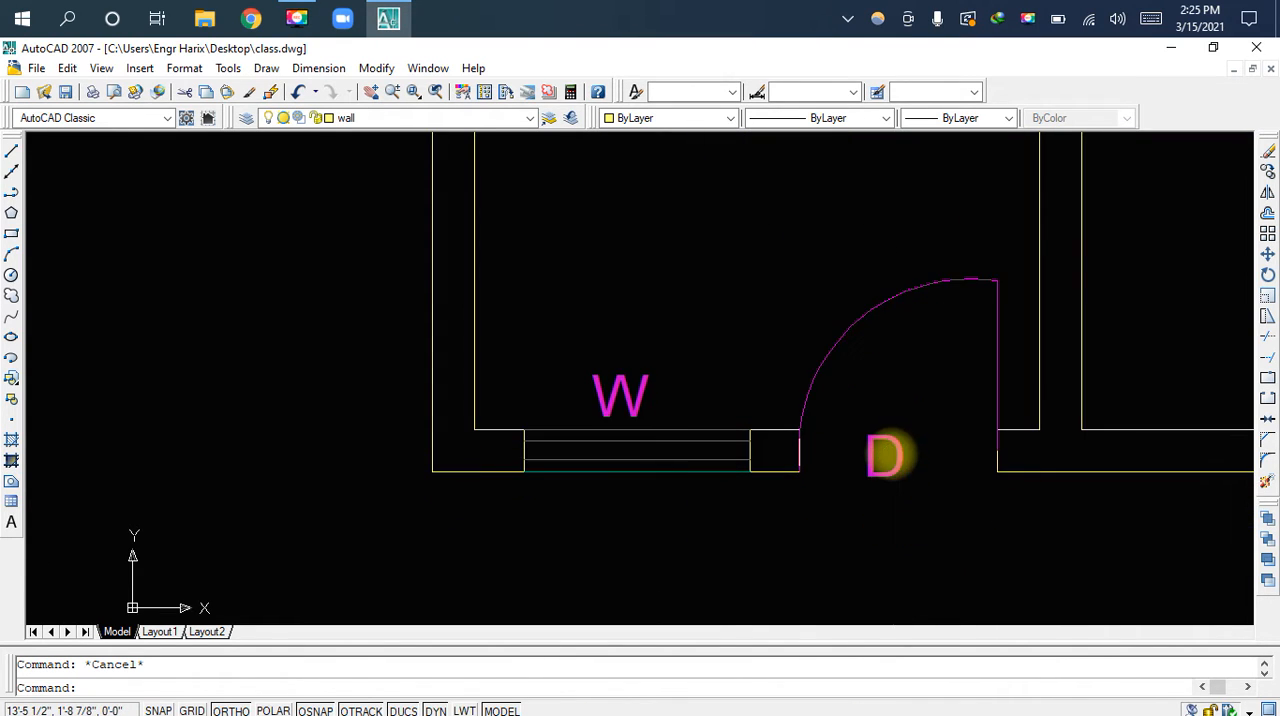
click(890, 455)
key(ctrl+c)
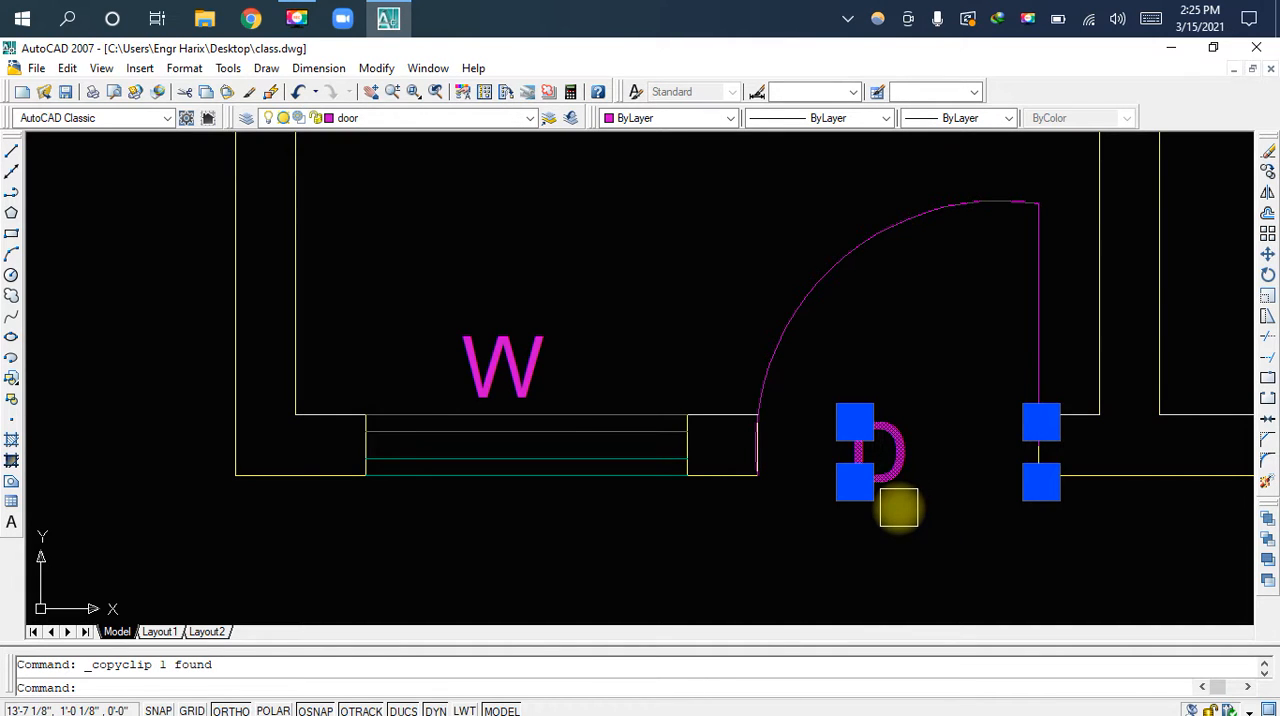
Paste the copied label into the small room's doorway, between its two jambs
scroll(790, 380, down, 3)
middle_drag(729, 294, 789, 509)
scroll(714, 323, down, 2)
middle_drag(714, 323, 745, 443)
key(ctrl+v)
scroll(686, 289, up, 3)
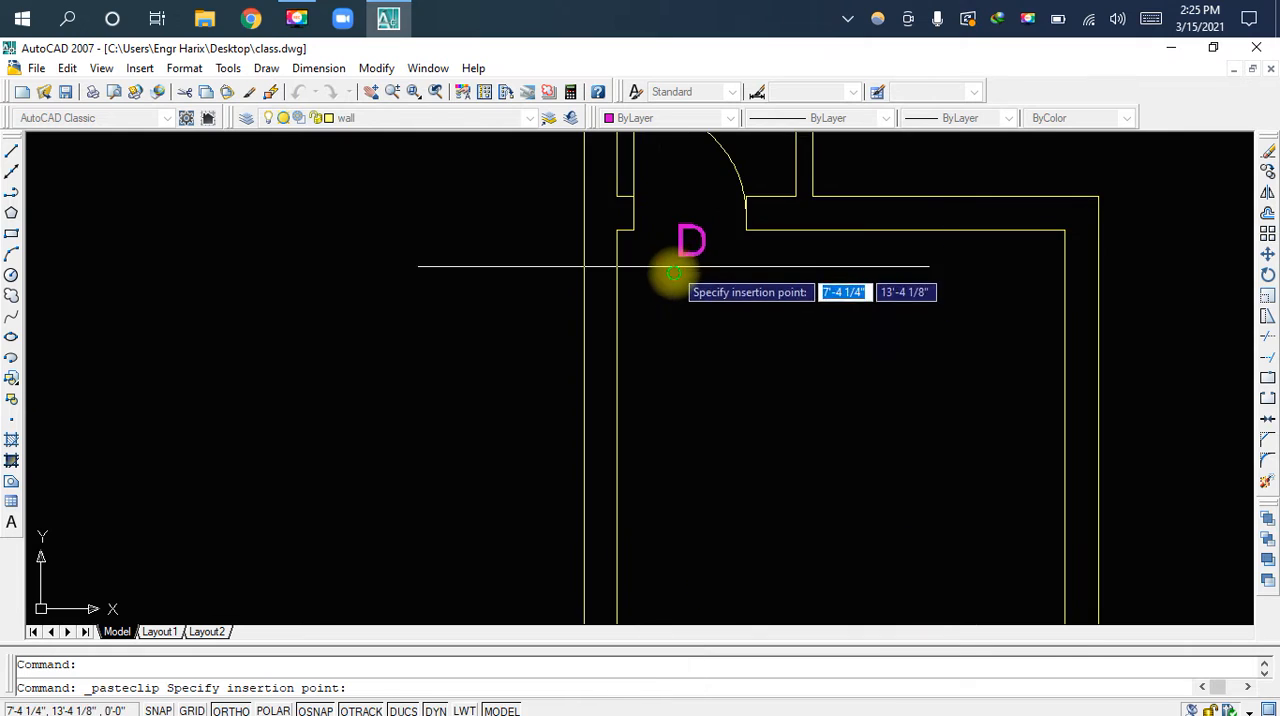
scroll(729, 445, up, 4)
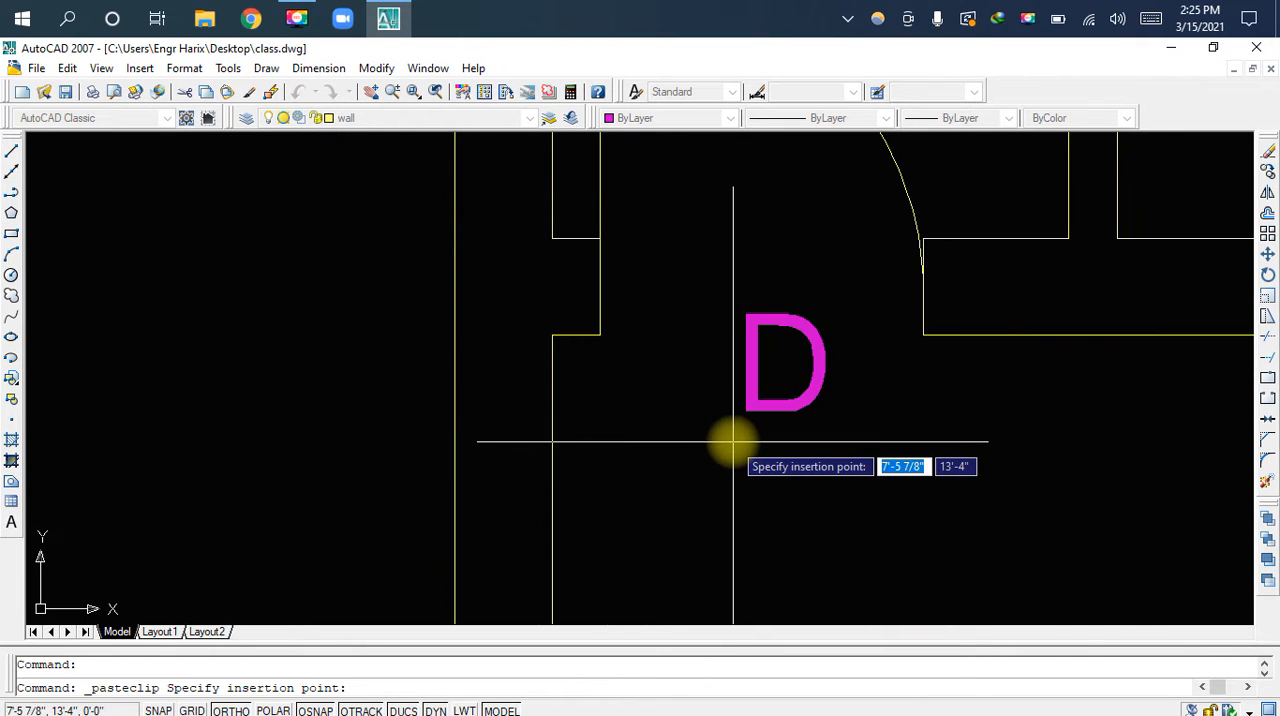
click(701, 487)
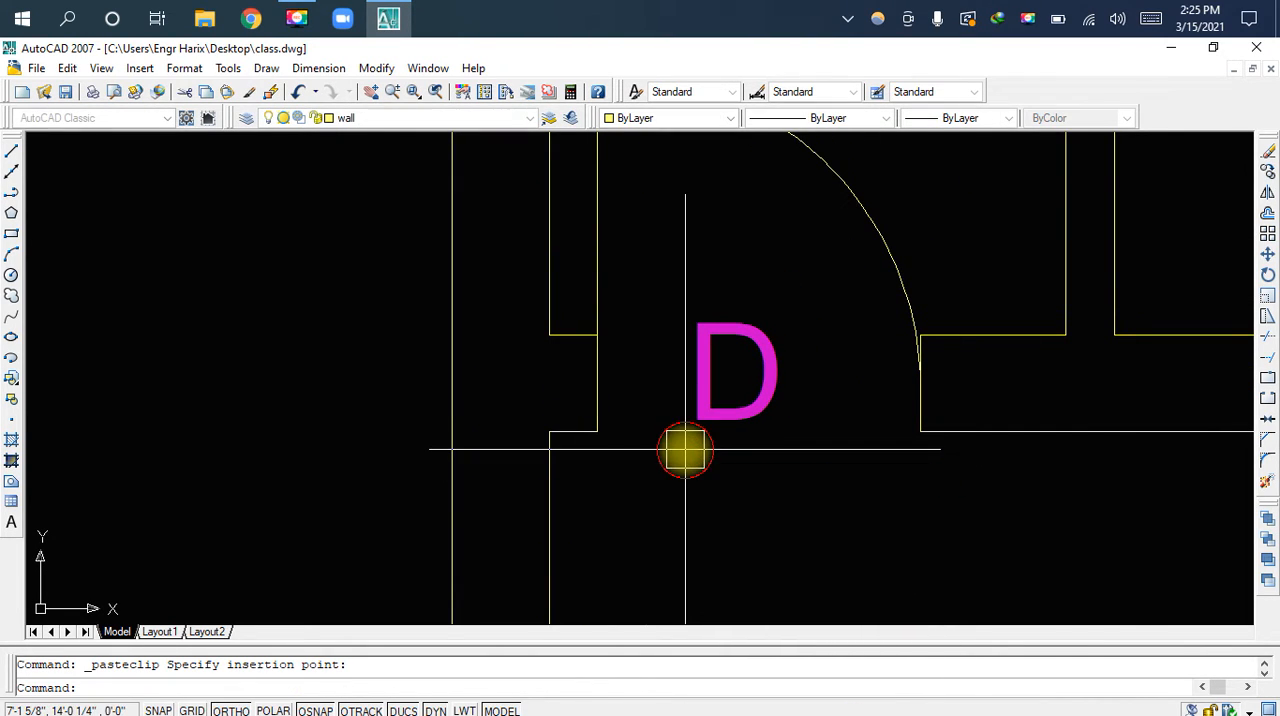
Change the pasted doorway label's text to D1 and save the drawing
scroll(709, 471, down, 4)
scroll(720, 460, up, 5)
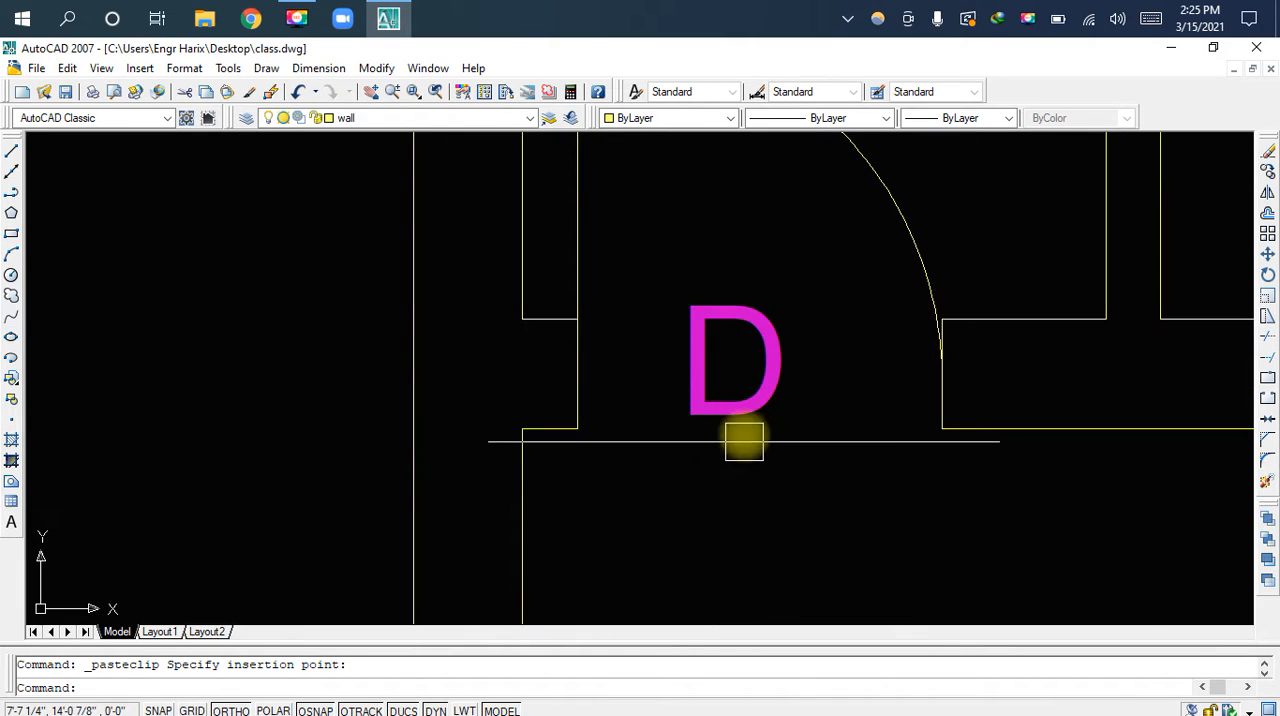
click(737, 461)
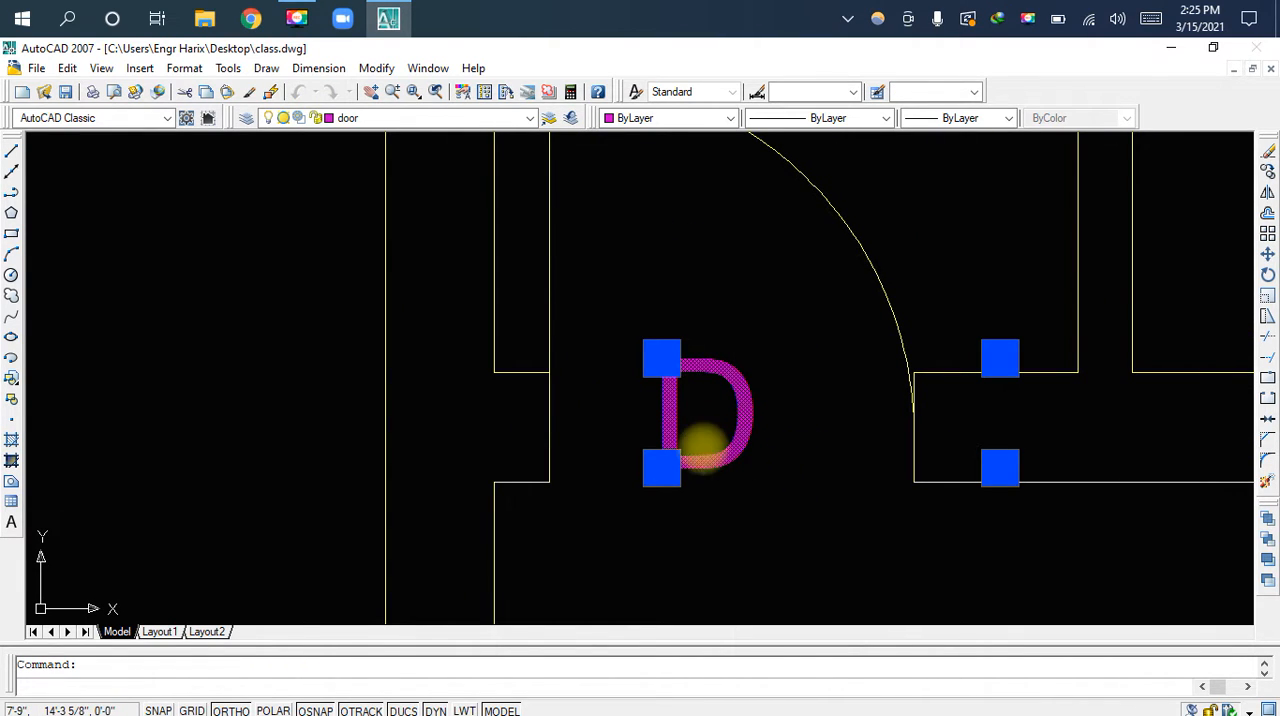
double_click(706, 440)
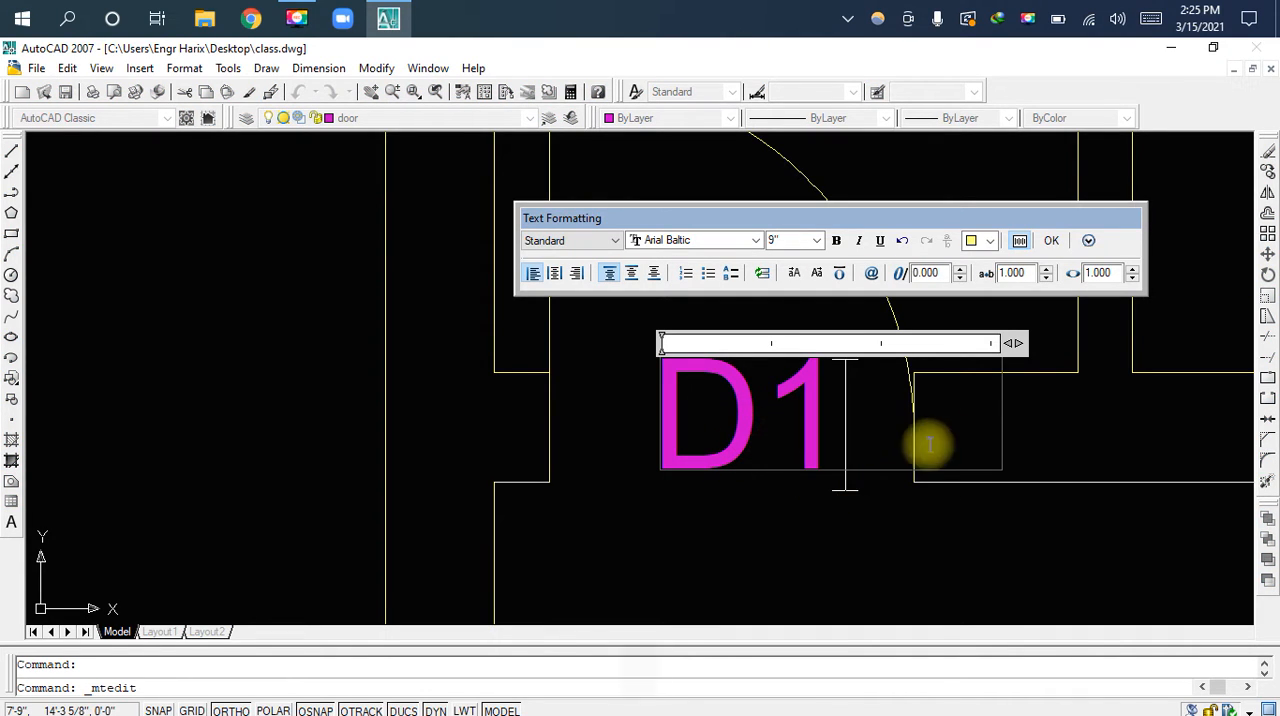
click(1050, 242)
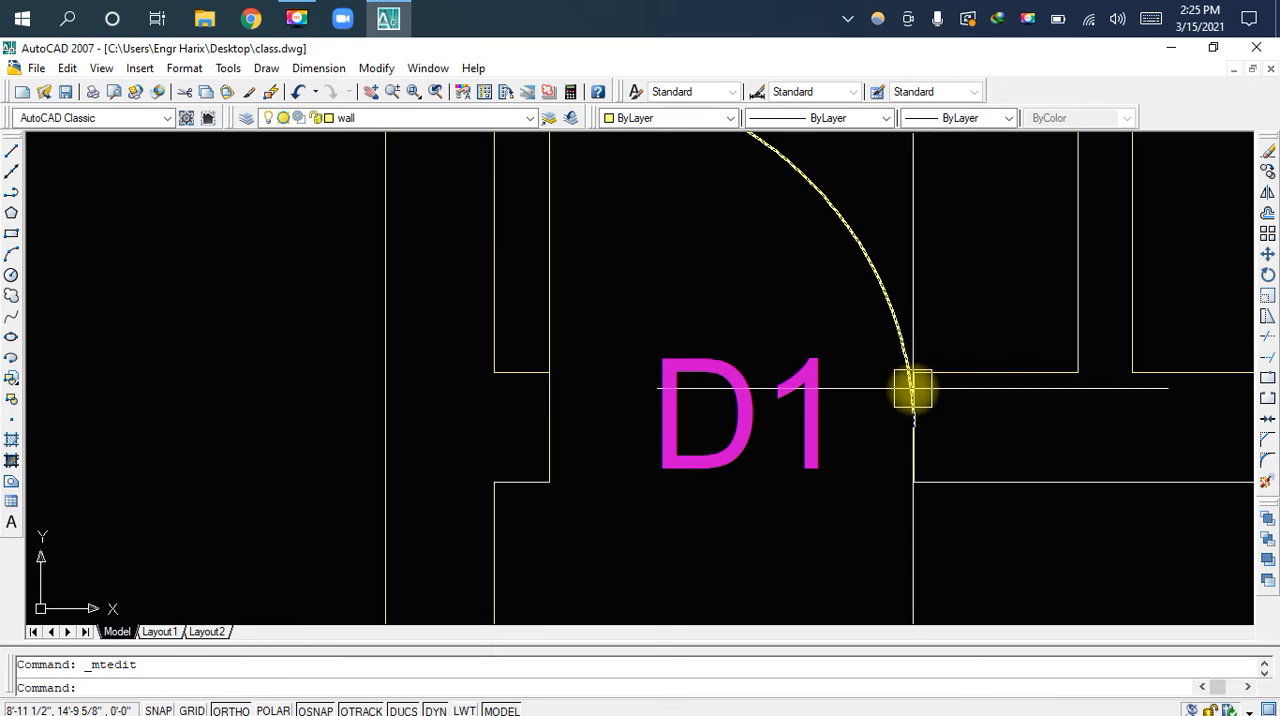
scroll(873, 430, down, 7)
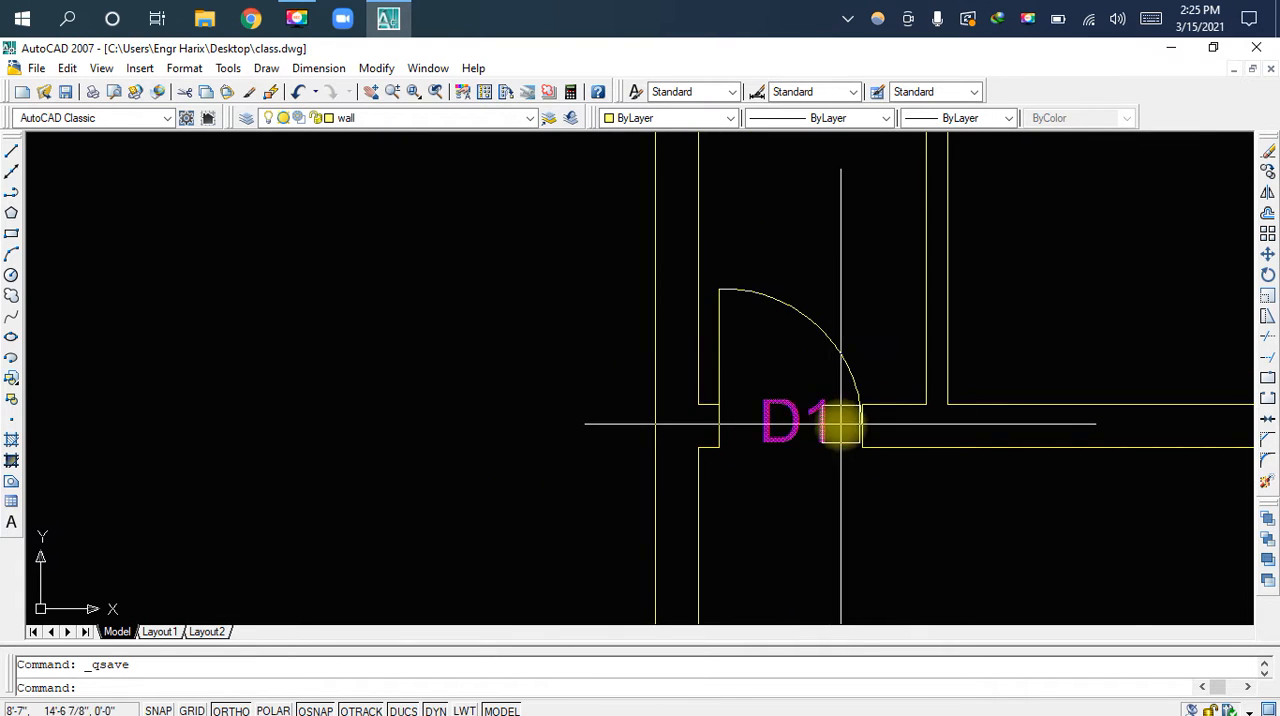
Offset the left inner wall line of the plan's top strip 5' to the right
scroll(970, 440, down, 4)
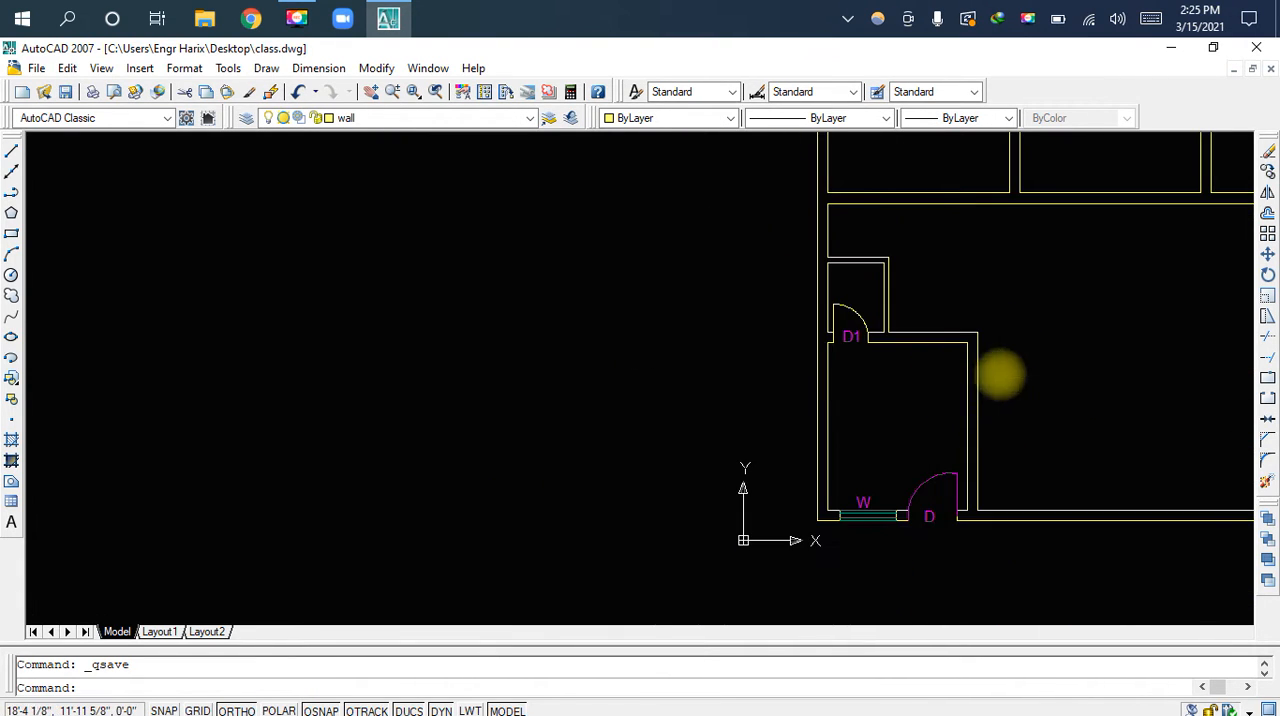
middle_drag(1000, 371, 723, 428)
middle_drag(850, 355, 814, 449)
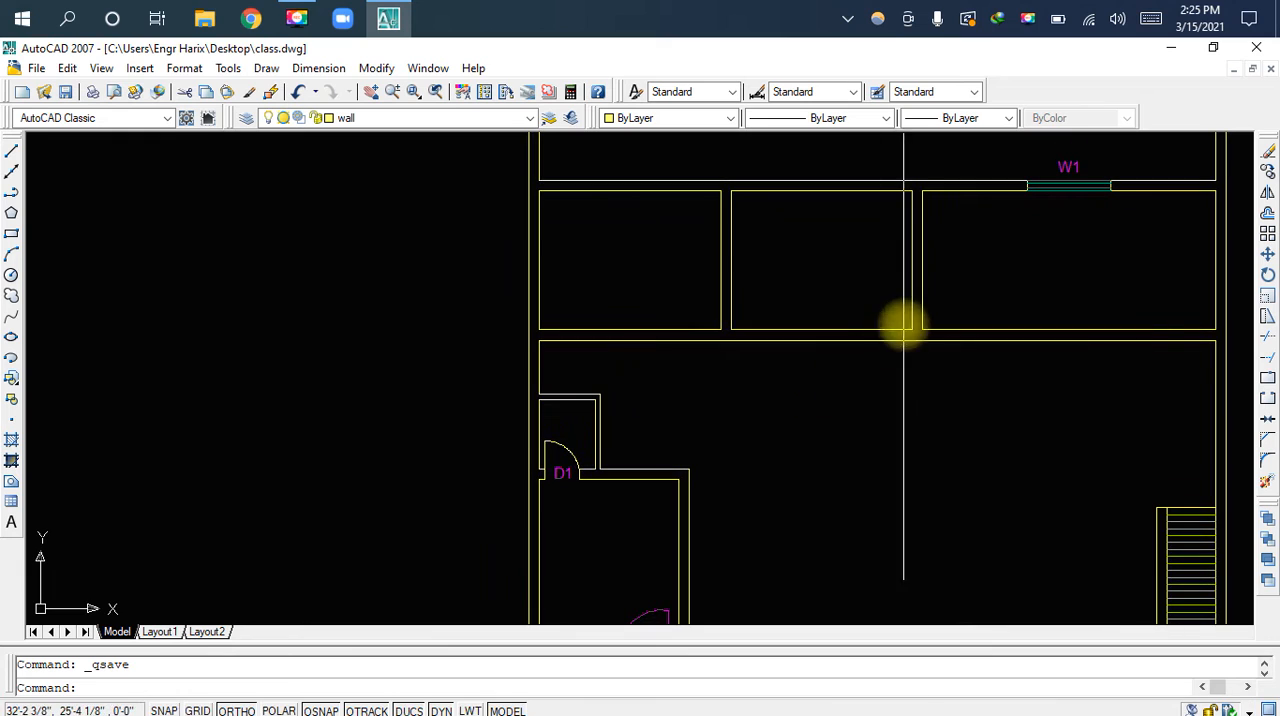
middle_drag(903, 326, 903, 471)
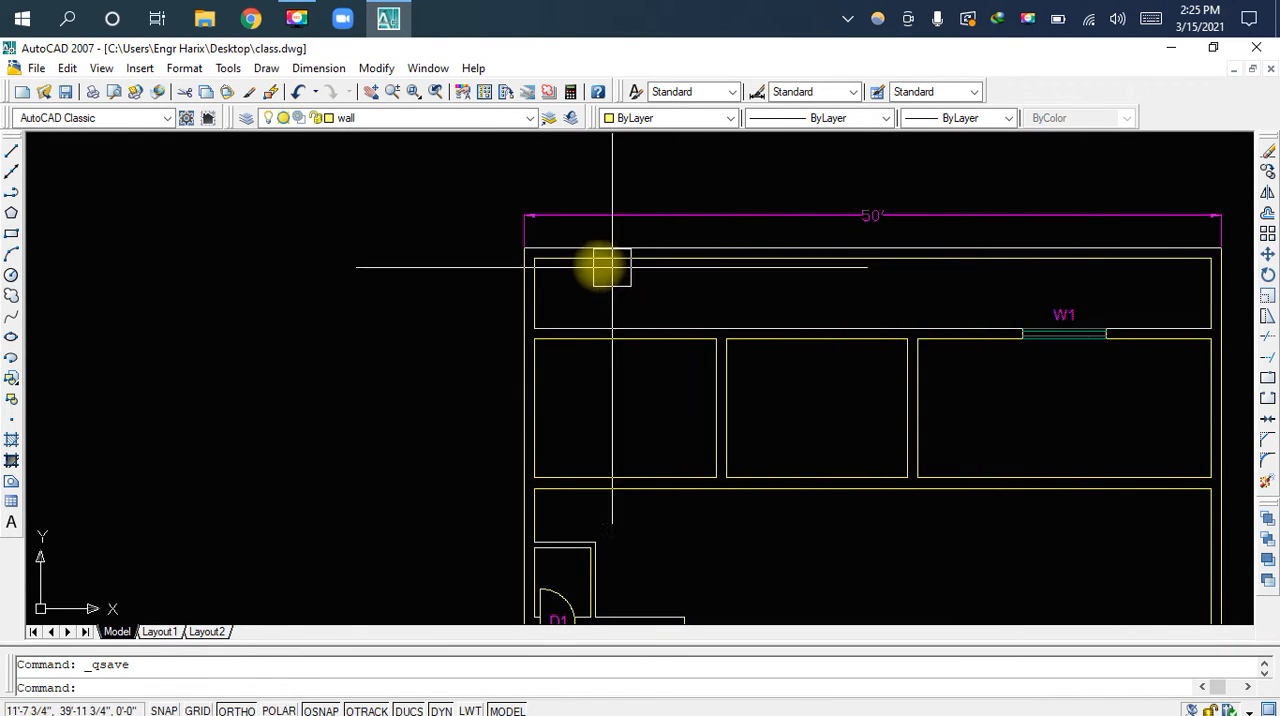
scroll(592, 266, up, 2)
scroll(515, 280, up, 2)
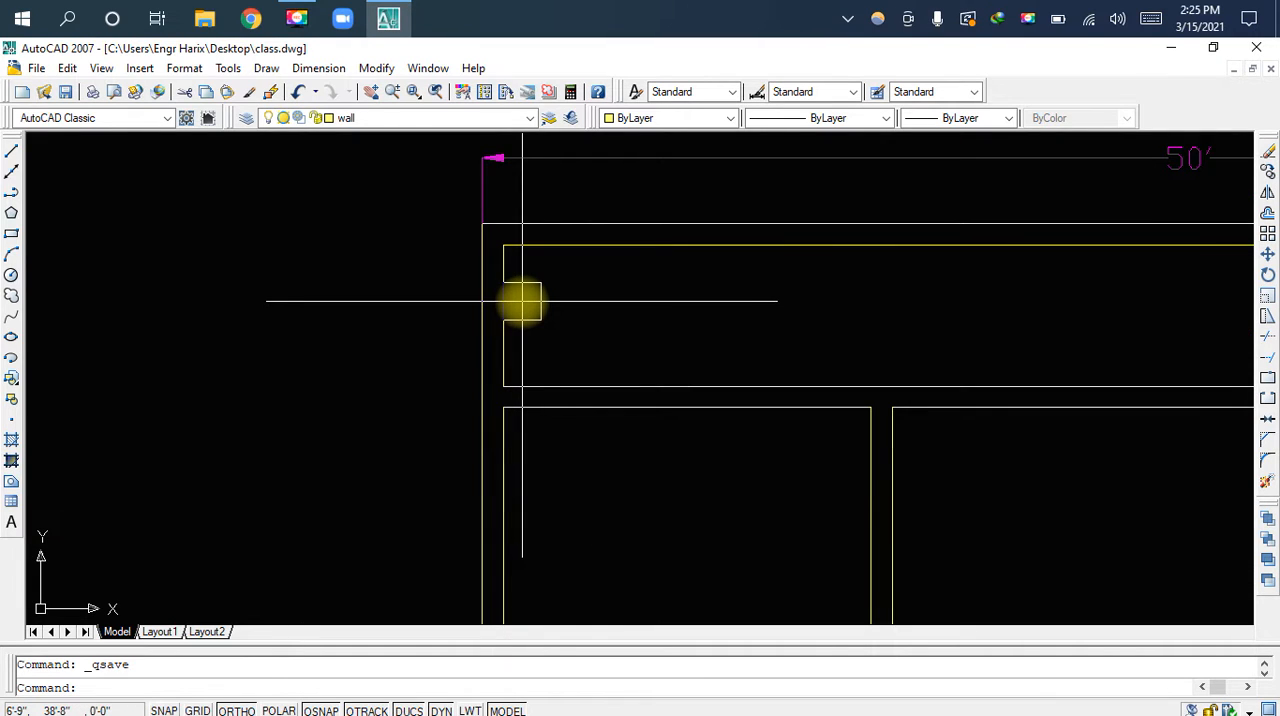
text(o)
key(space)
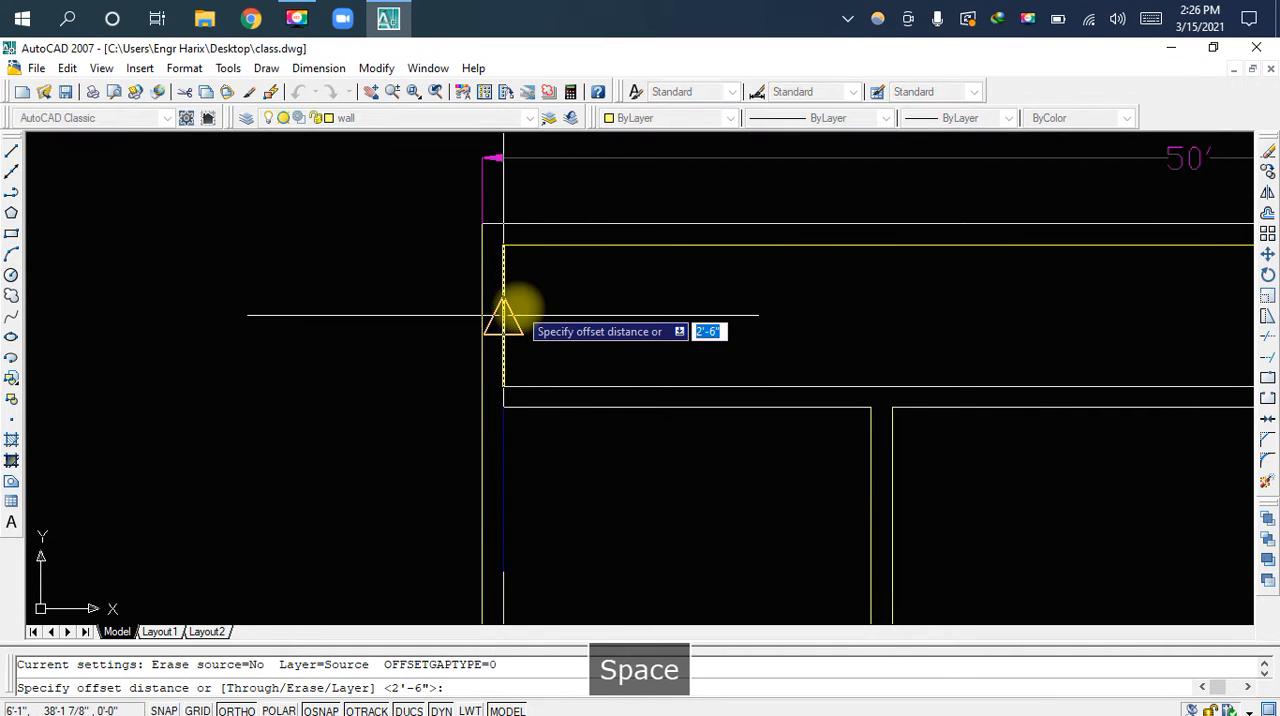
text(5)
key(Return)
click(504, 306)
click(630, 318)
scroll(637, 319, down, 3)
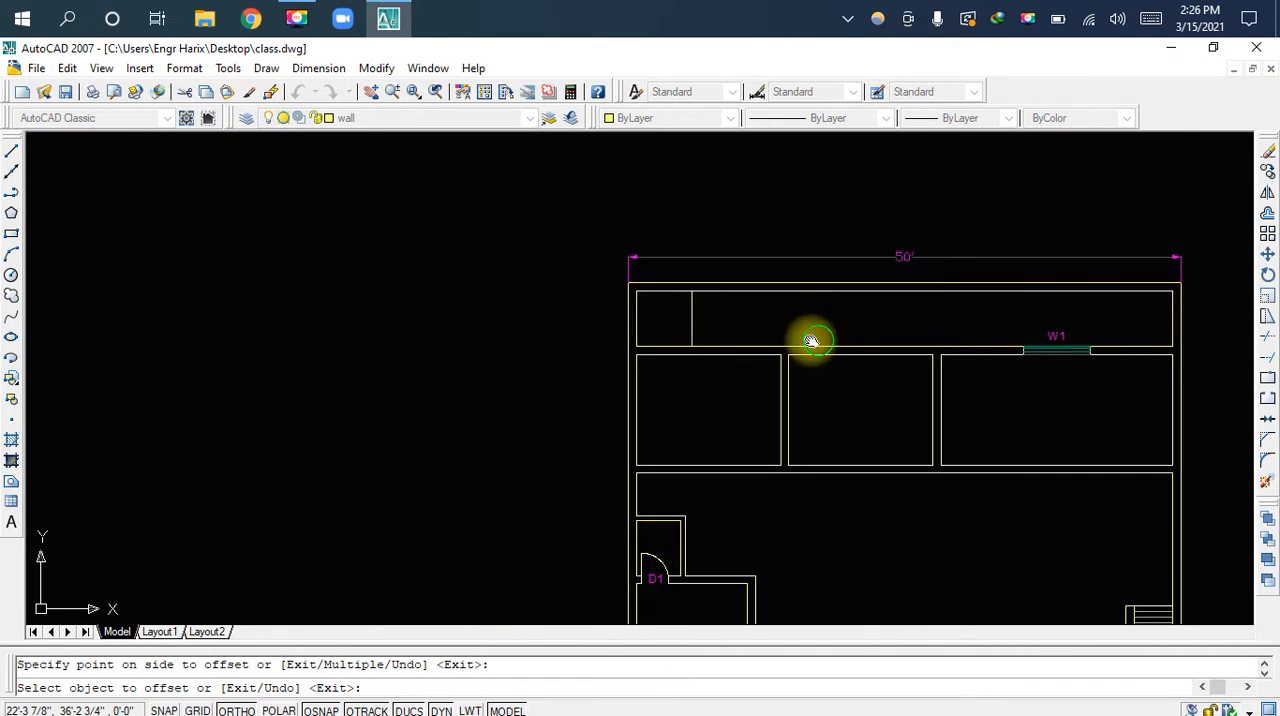
scroll(869, 321, up, 3)
key(Escape)
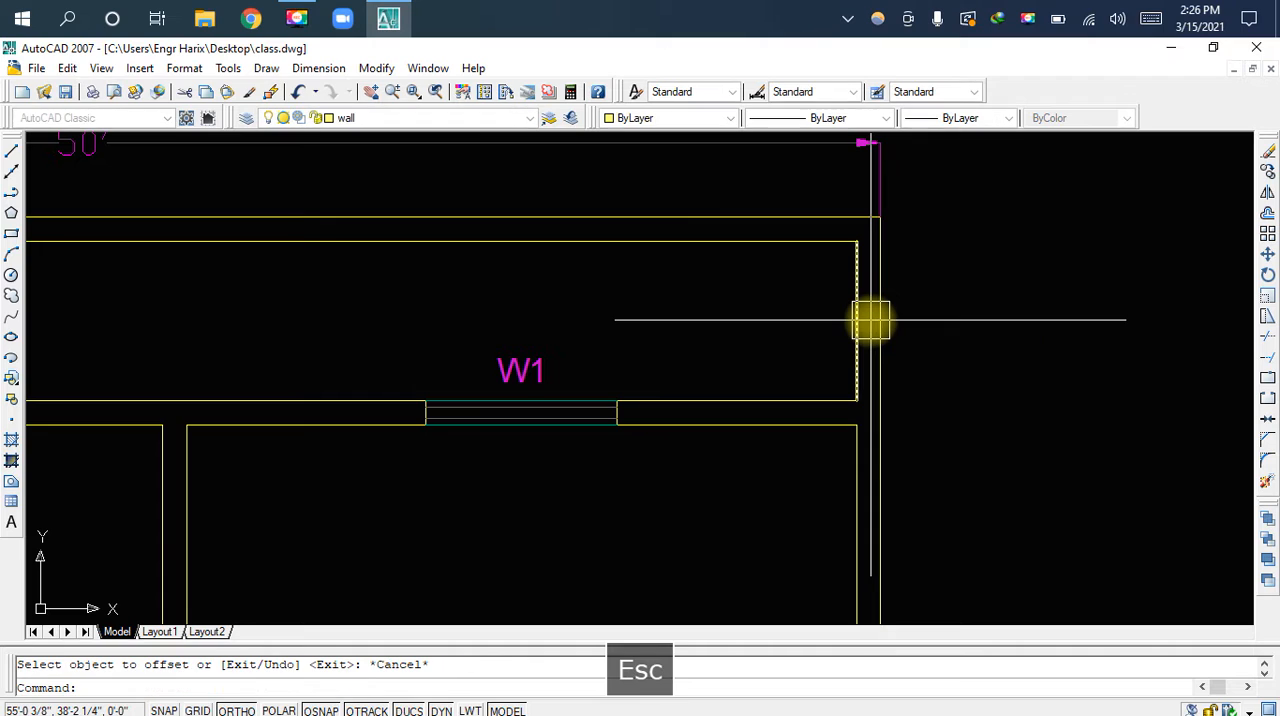
text(o)
key(space)
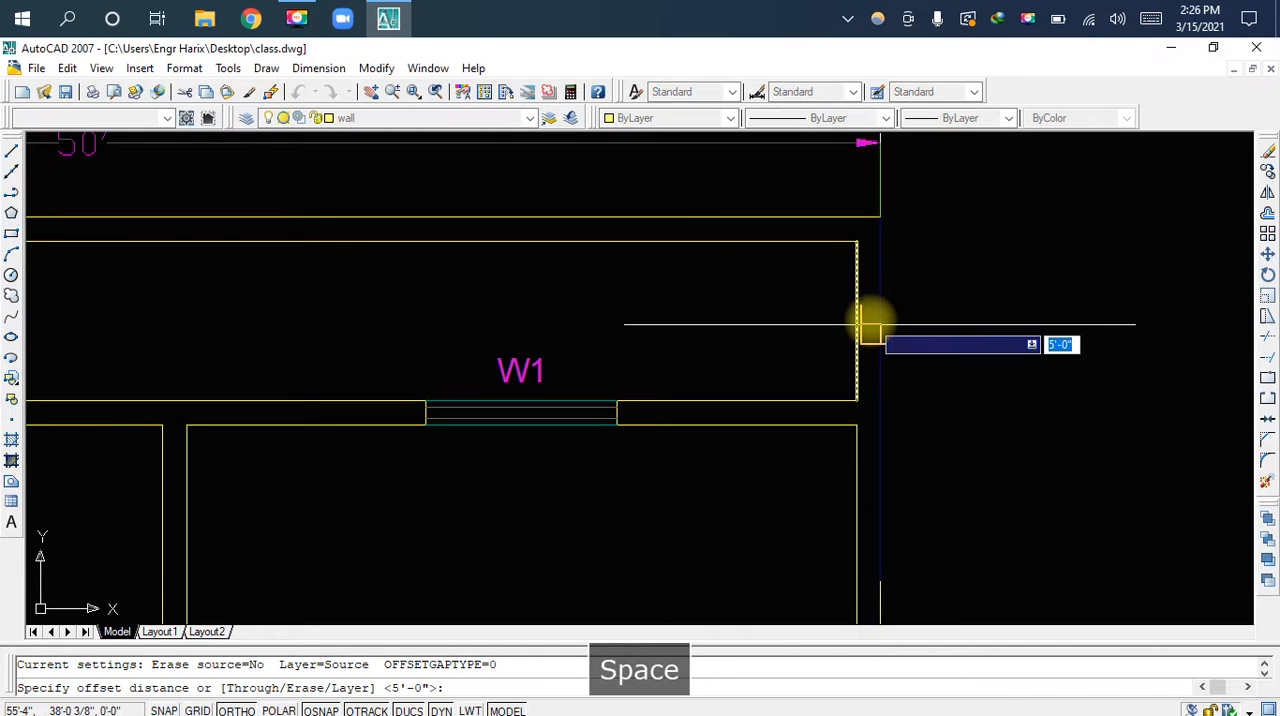
text(5)
key(Return)
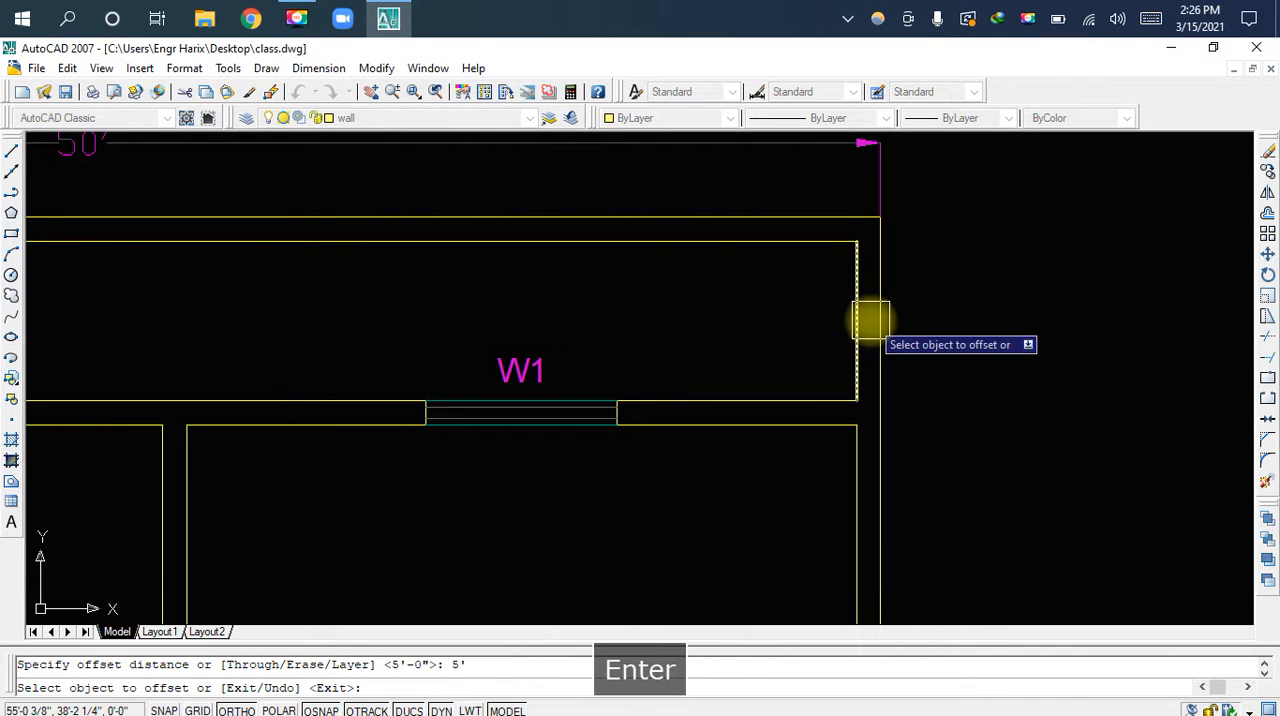
click(869, 324)
key(Escape)
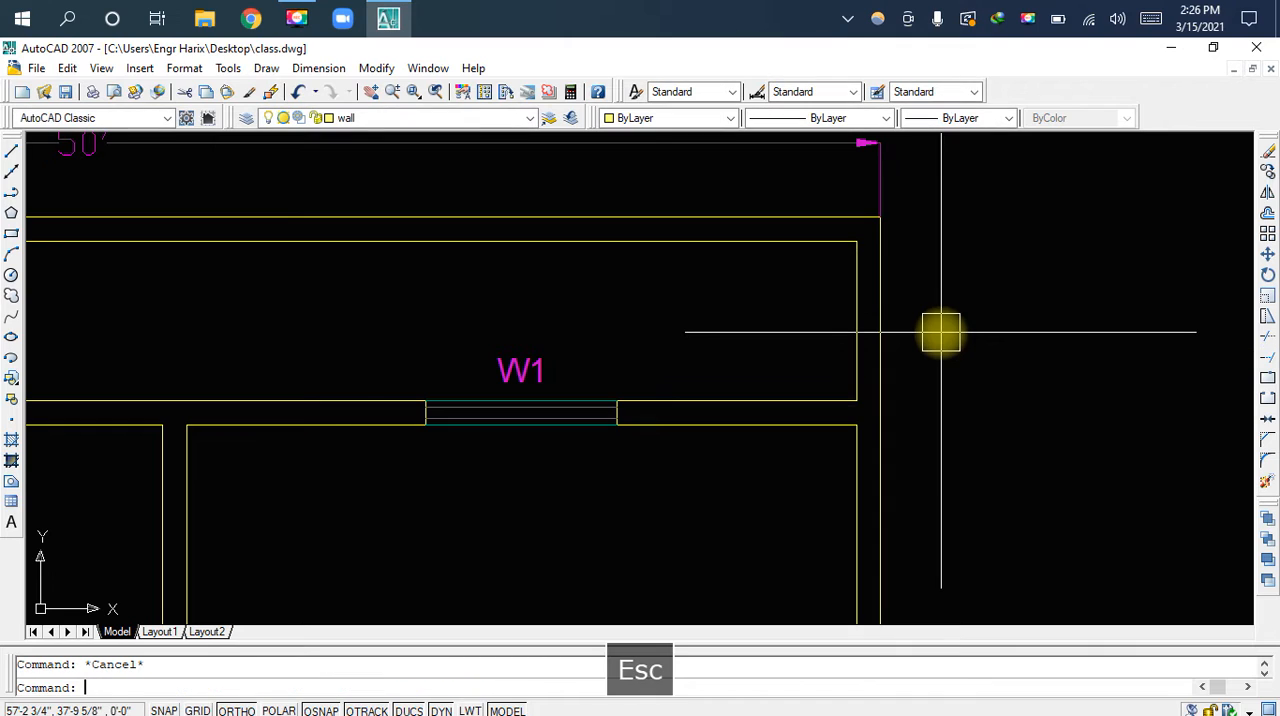
Offset the right inner wall line of the plan's top strip 5' to the left
text(o)
key(space)
text(5)
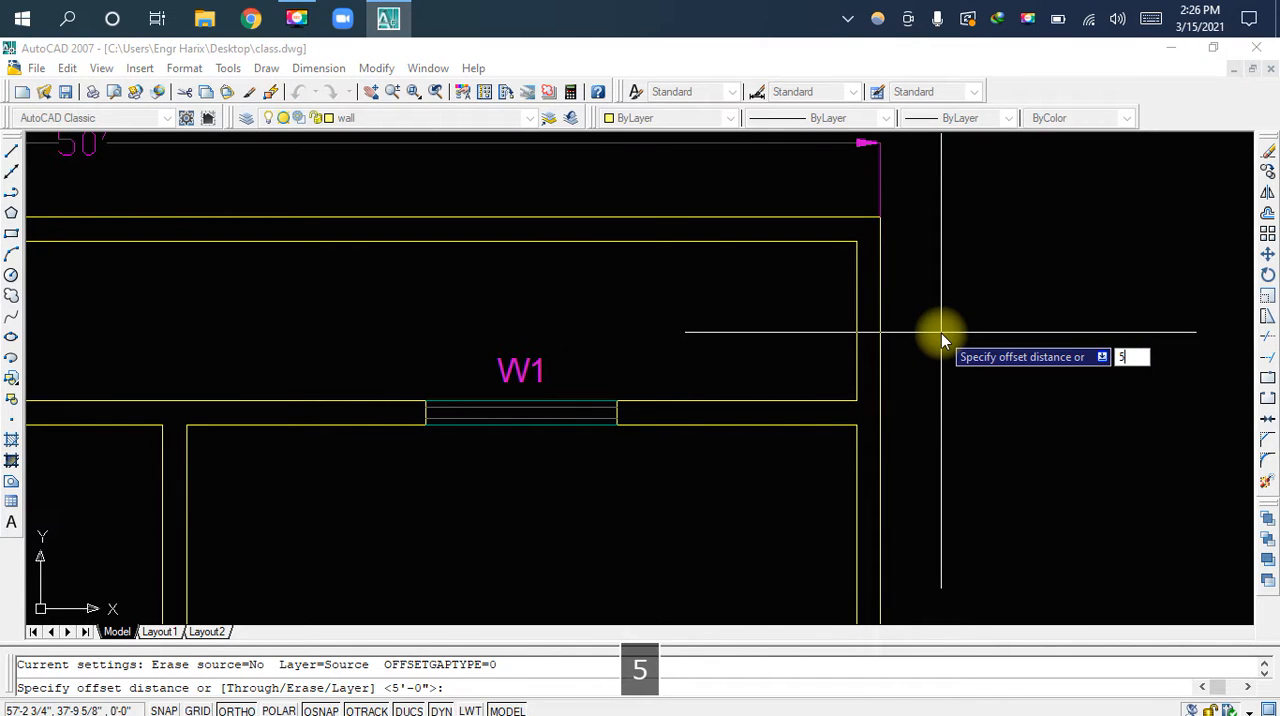
key(Return)
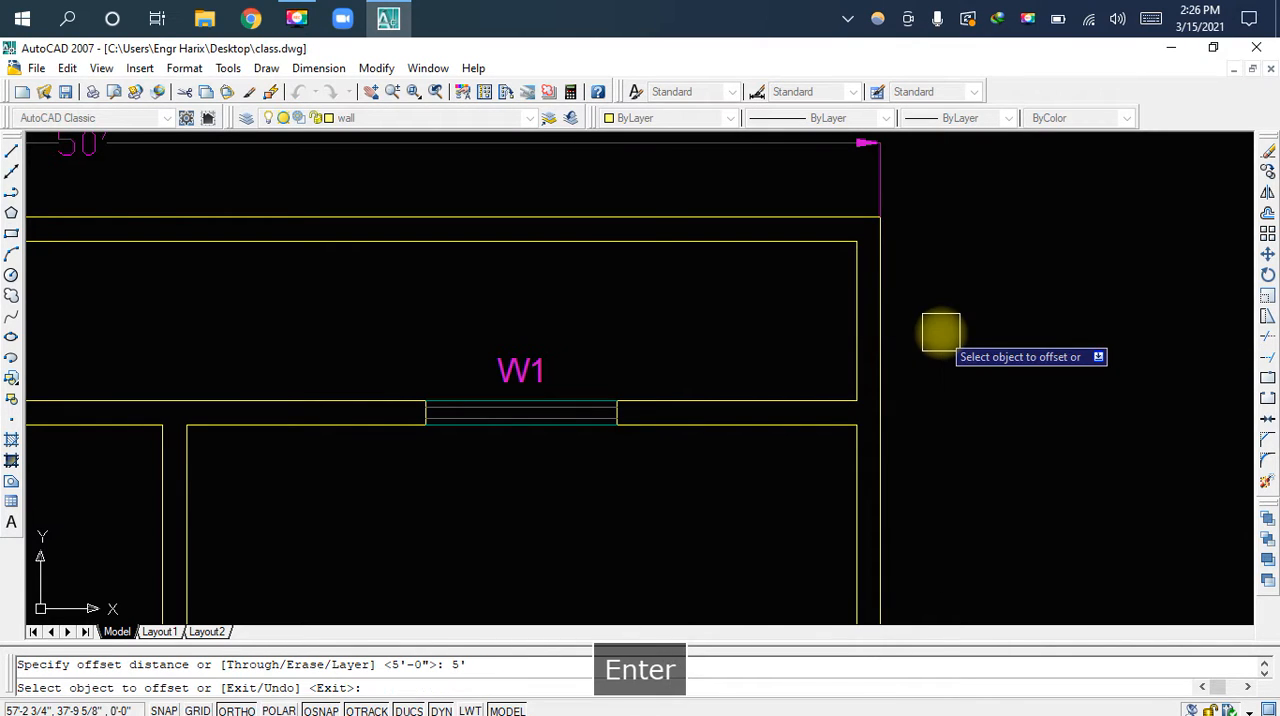
click(848, 323)
click(649, 302)
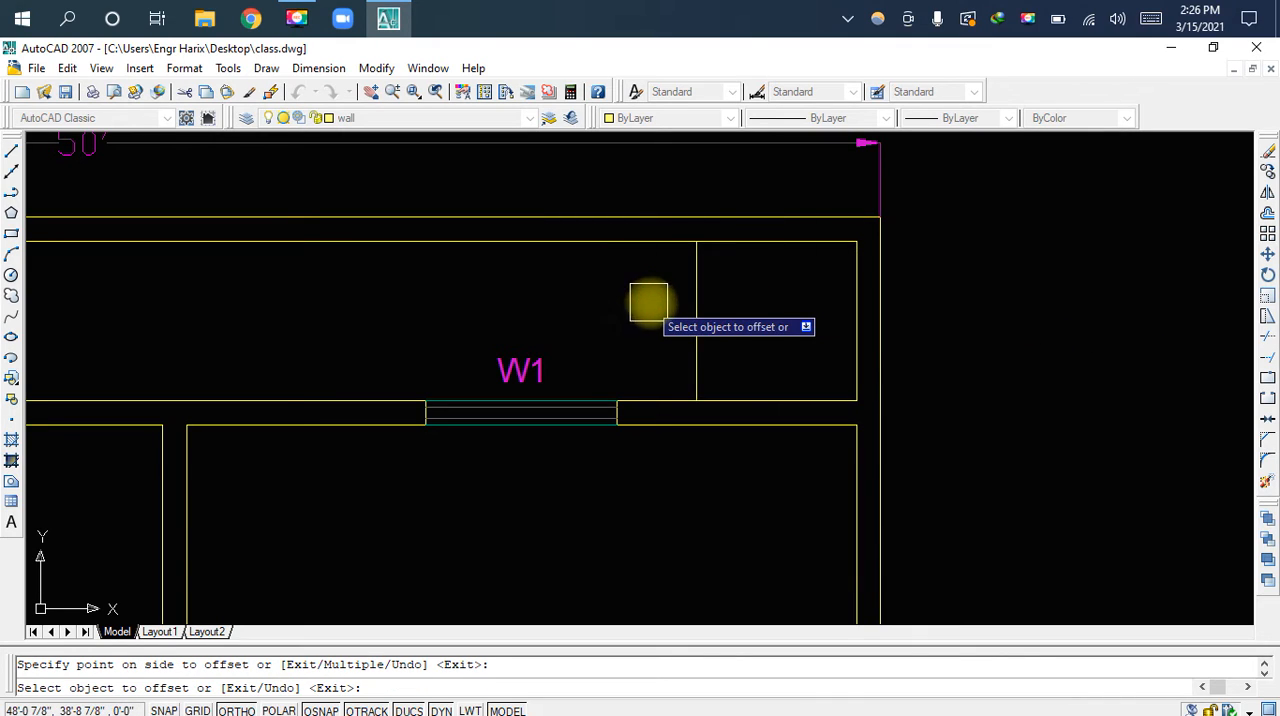
key(Escape)
Try offsetting the new partition line near the strip's right end 4.5' to the left, and erase the resulting line
key(o)
key(space)
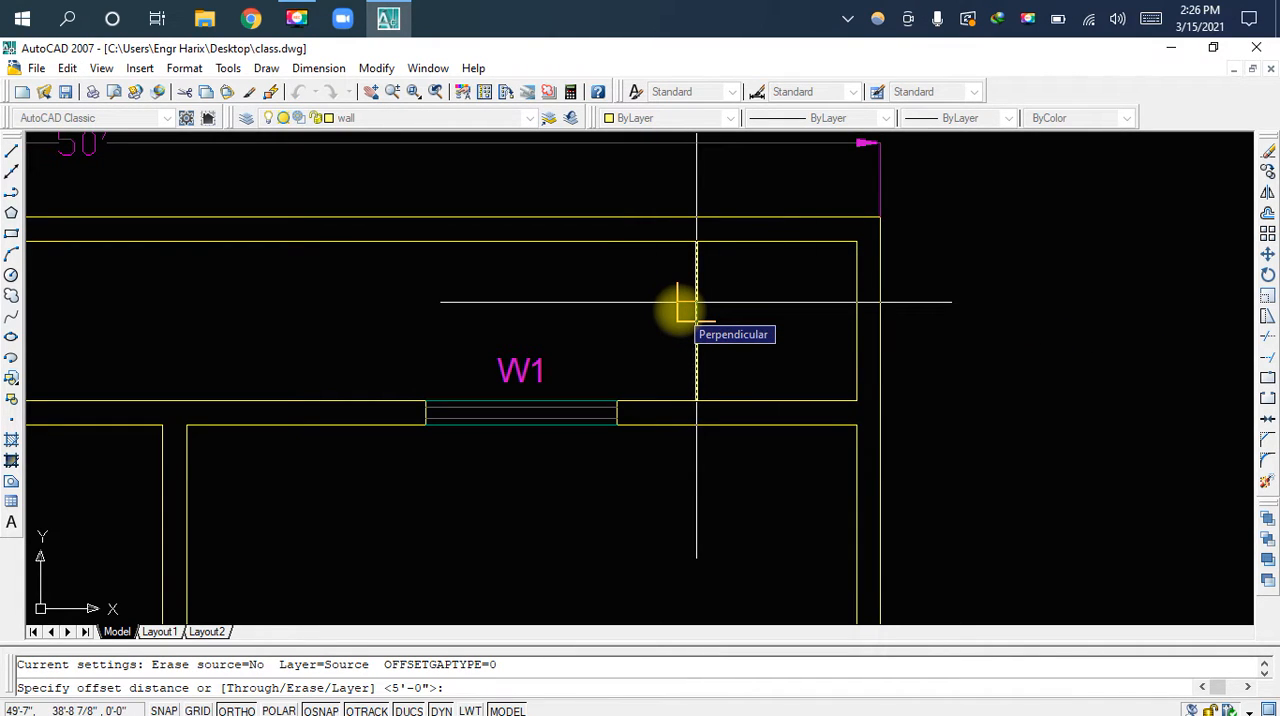
text(4)
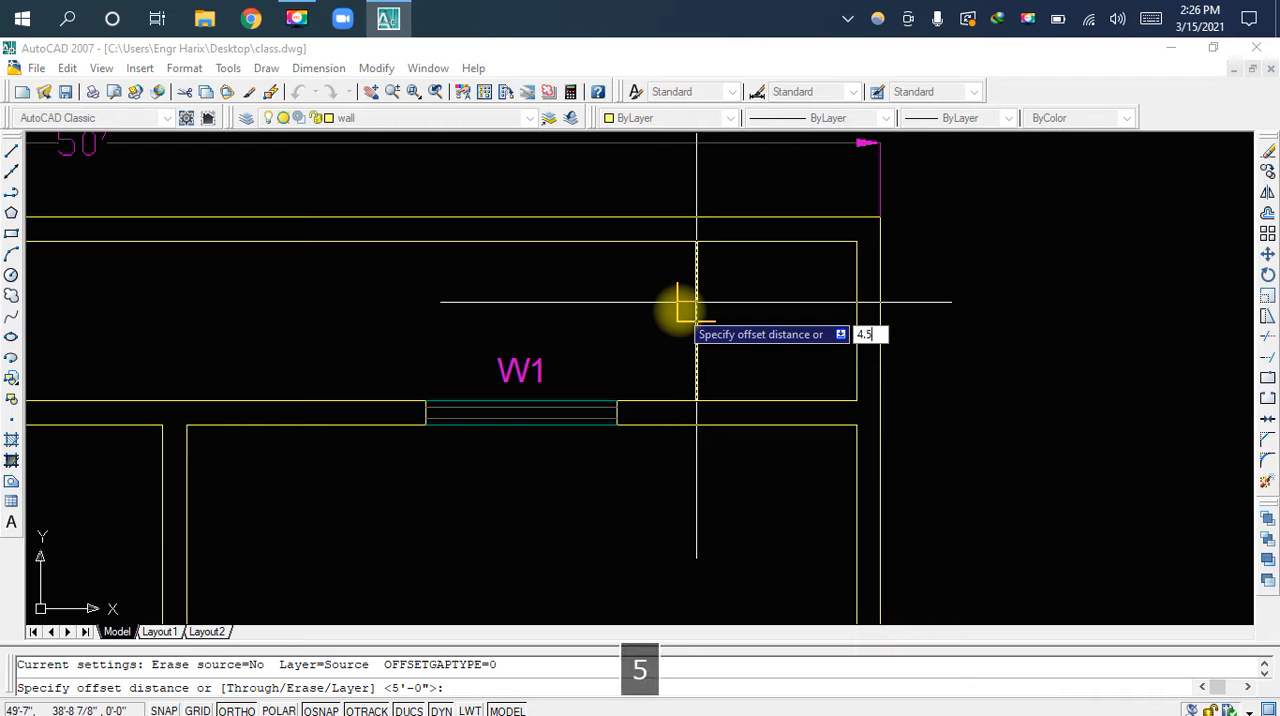
text(.5)
key(Return)
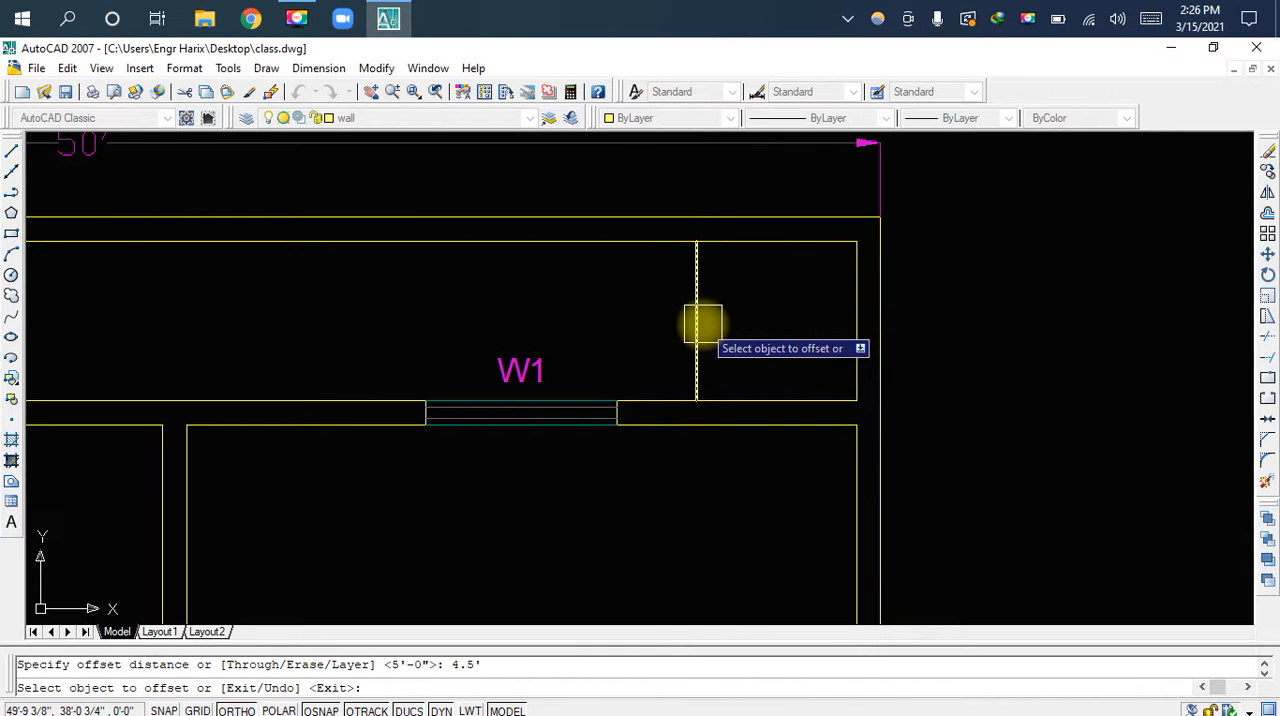
click(700, 322)
click(668, 324)
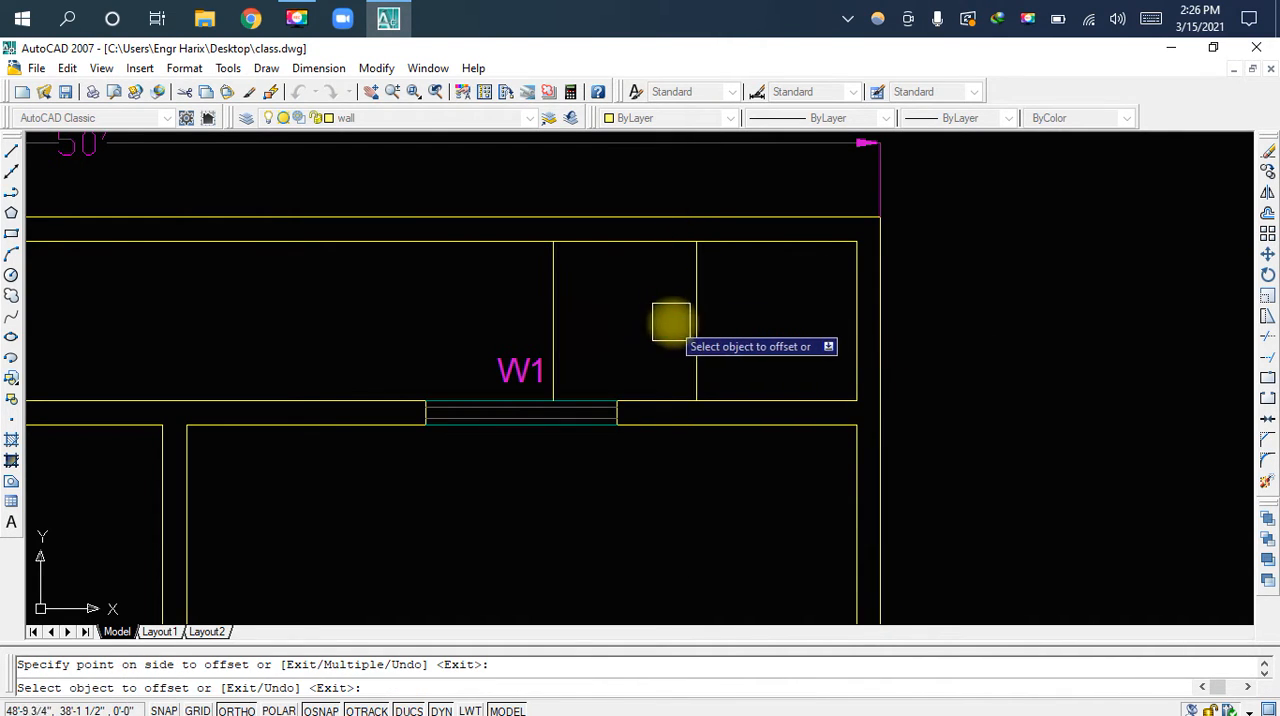
key(Escape)
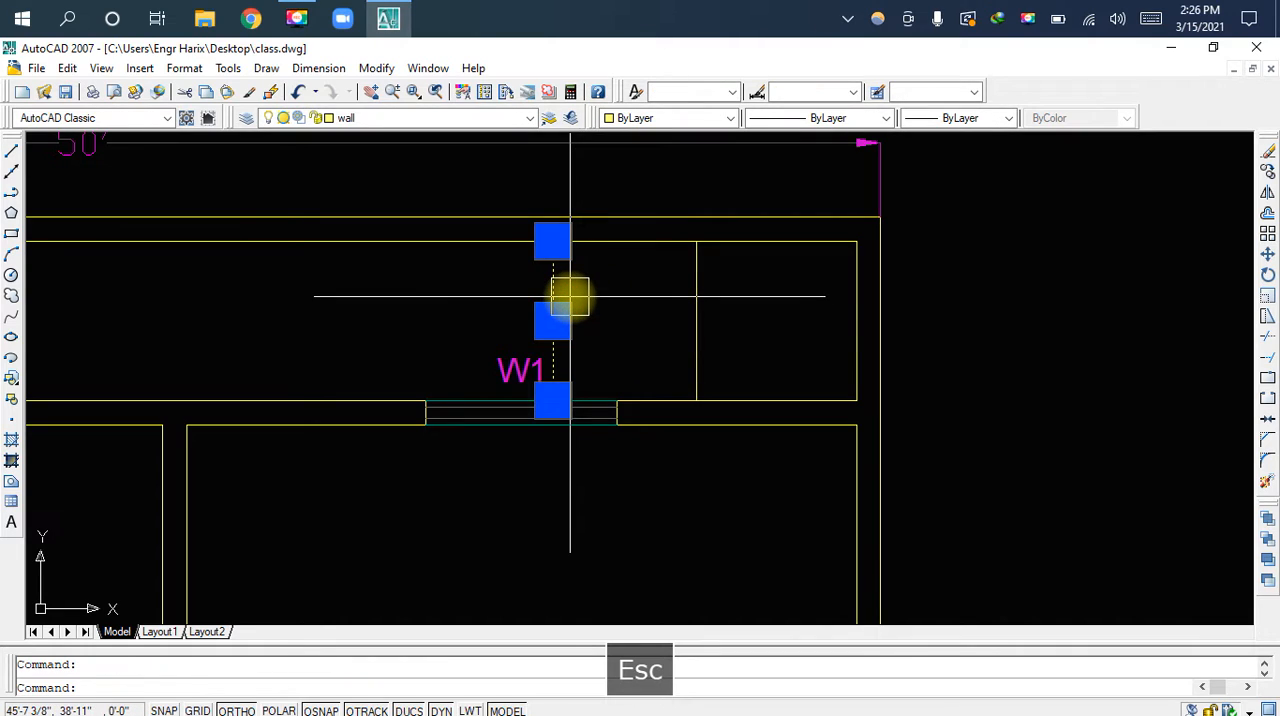
key(Delete)
Offset the partition line near the top strip's right end 4.5" to the left
text(o)
key(space)
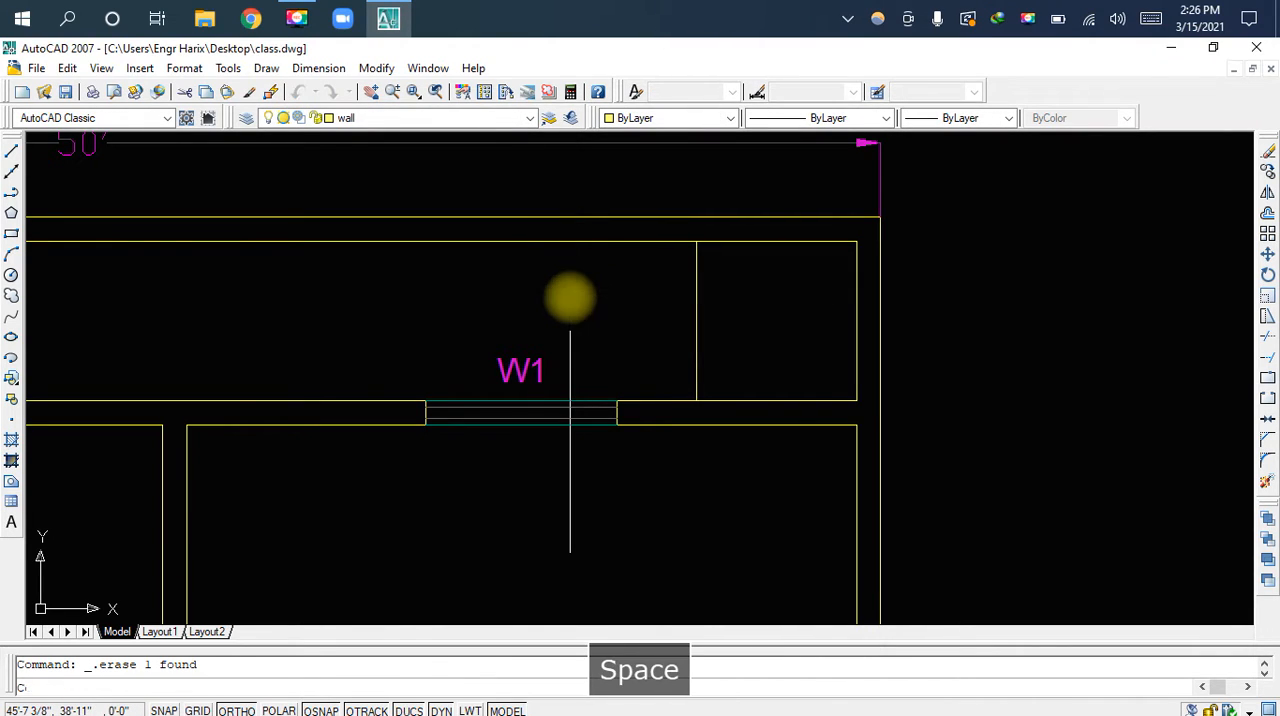
text(4.5)
key(space)
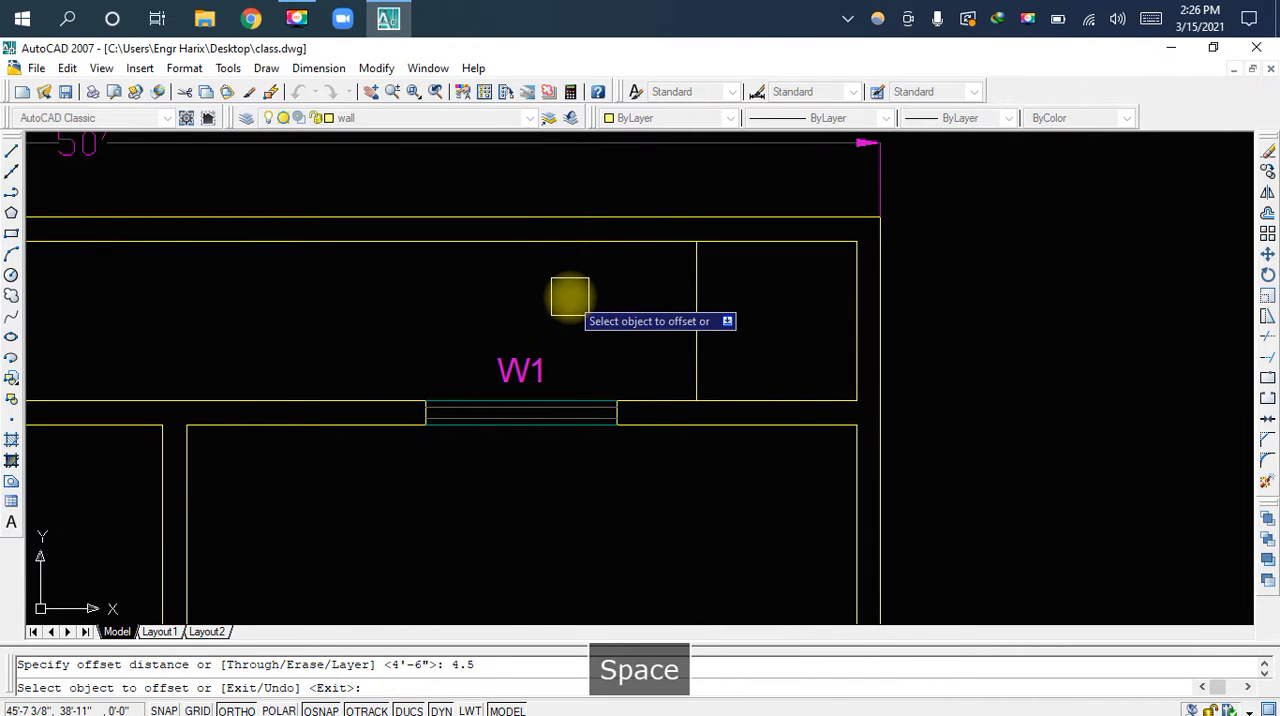
click(697, 292)
middle_drag(631, 306, 929, 291)
Try offsetting the partition line near the strip's left end 4.5" to the right, and erase the resulting line
scroll(757, 291, down, 2)
middle_drag(572, 291, 969, 295)
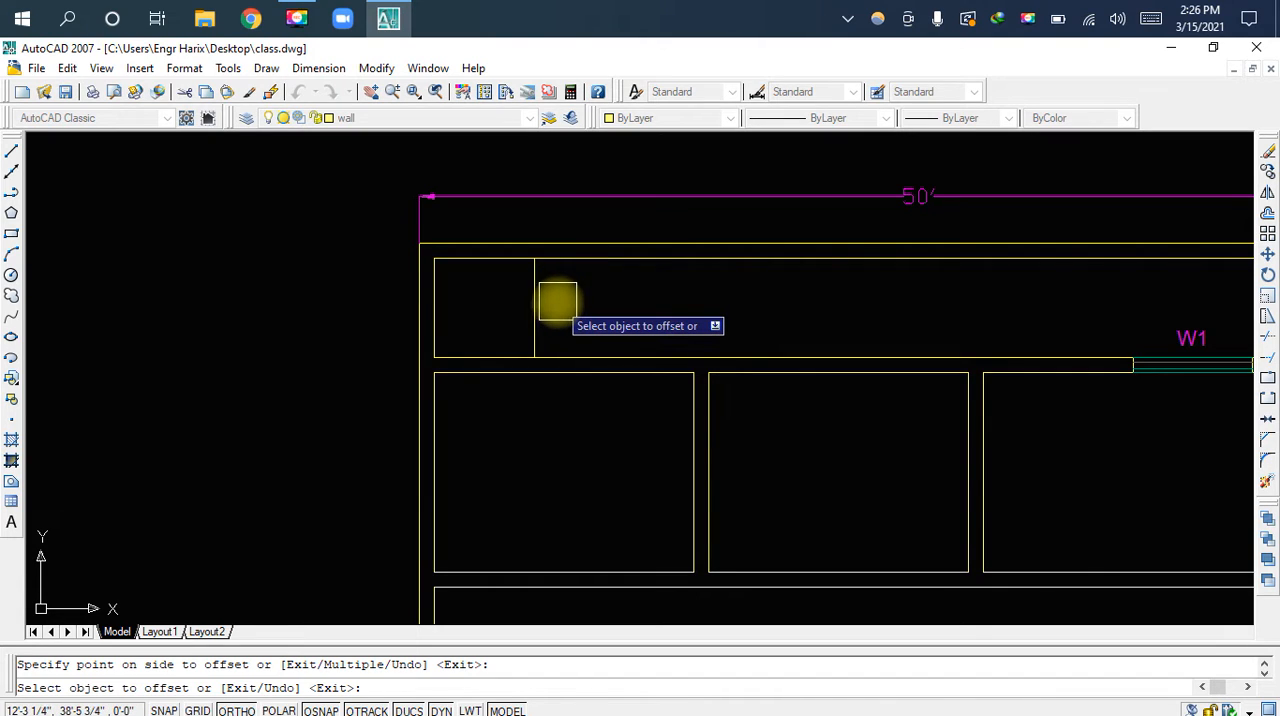
scroll(552, 302, up, 2)
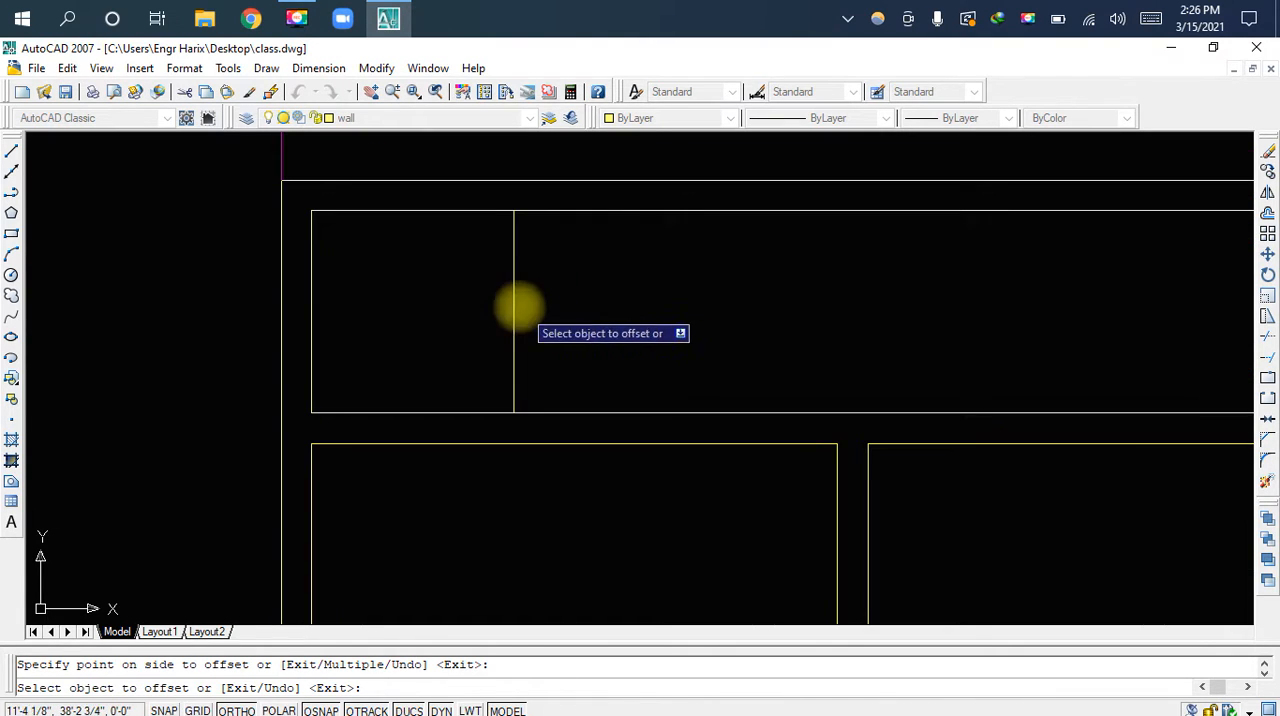
click(515, 308)
click(585, 311)
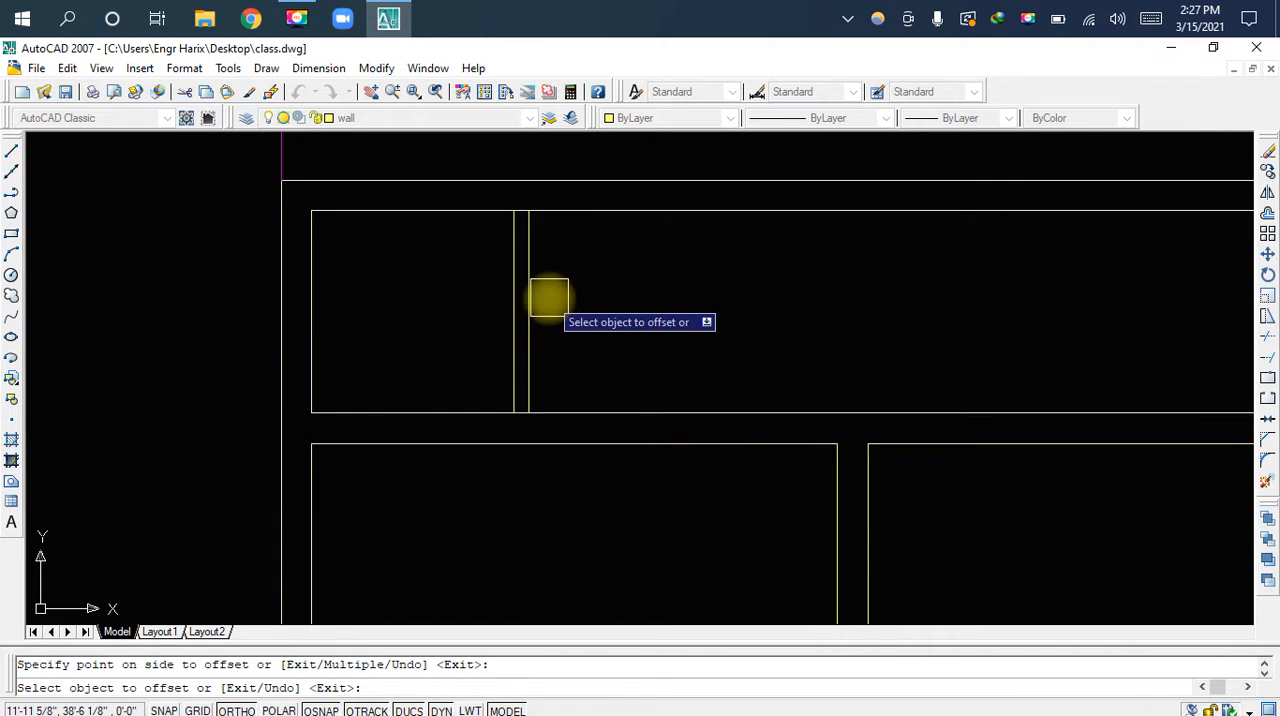
scroll(540, 294, up, 2)
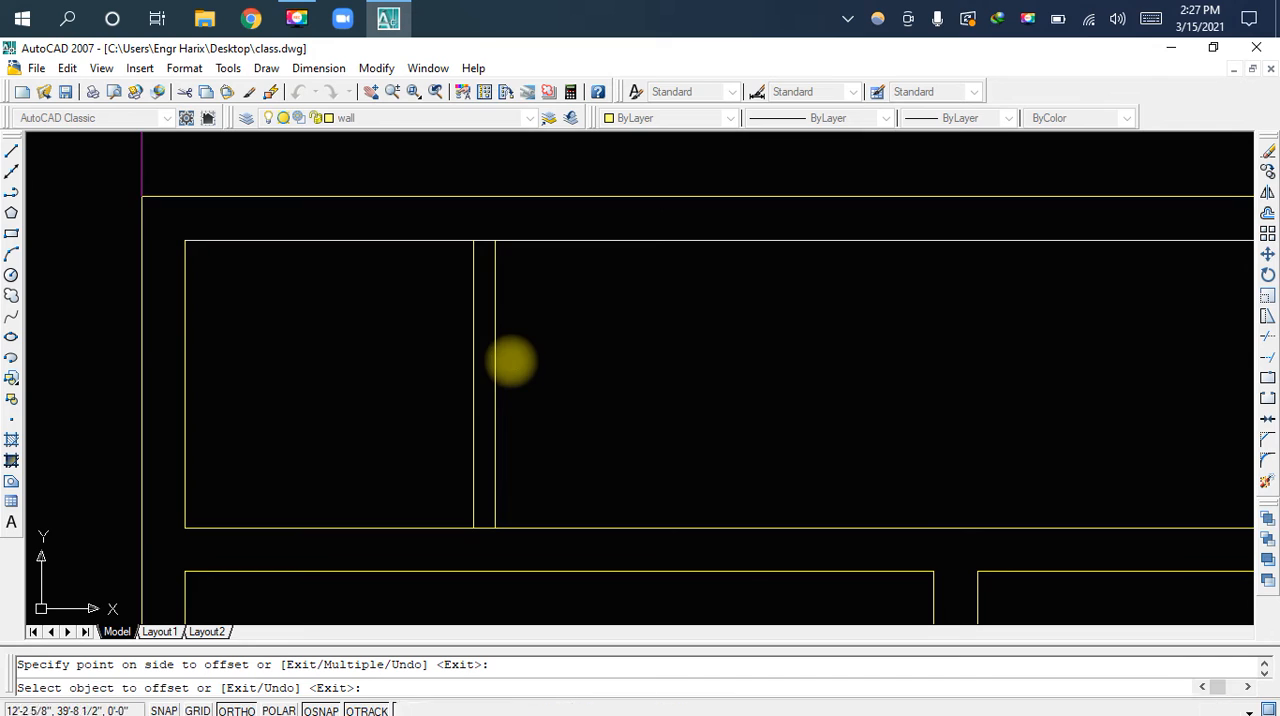
key(Escape)
click(507, 362)
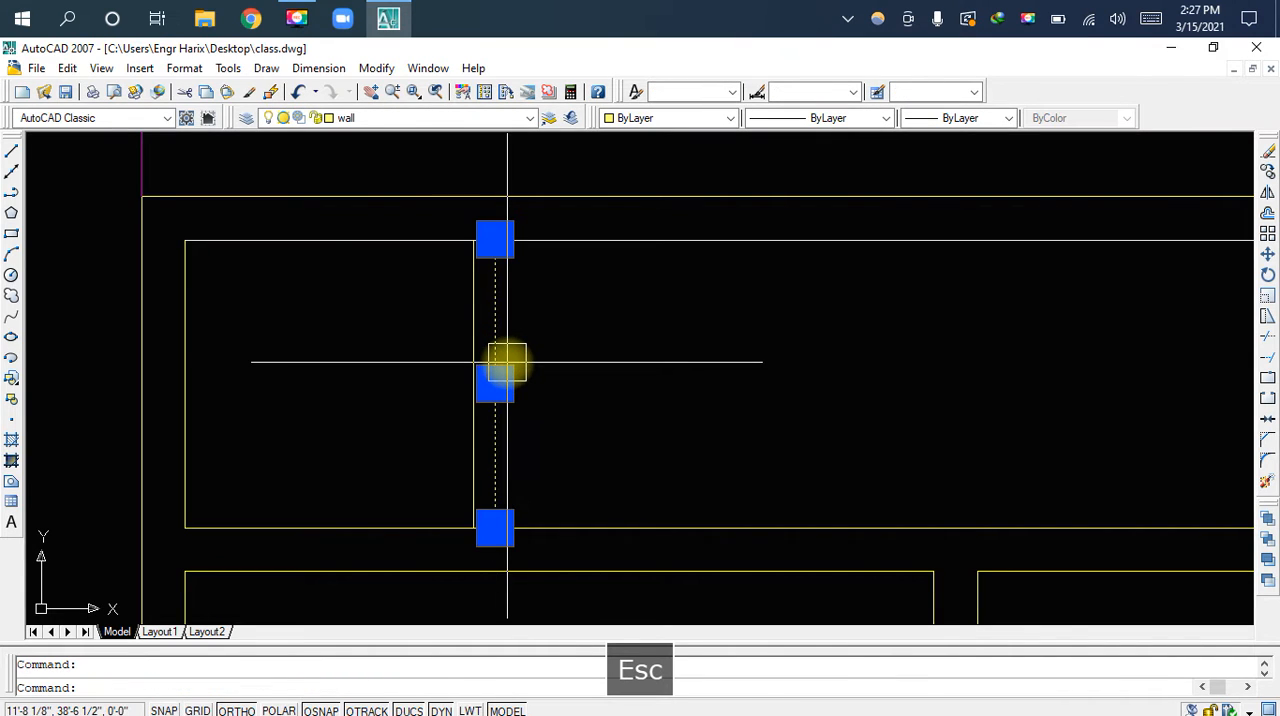
key(Delete)
Offset the partition line near the strip's left end 9" to the right
text(o)
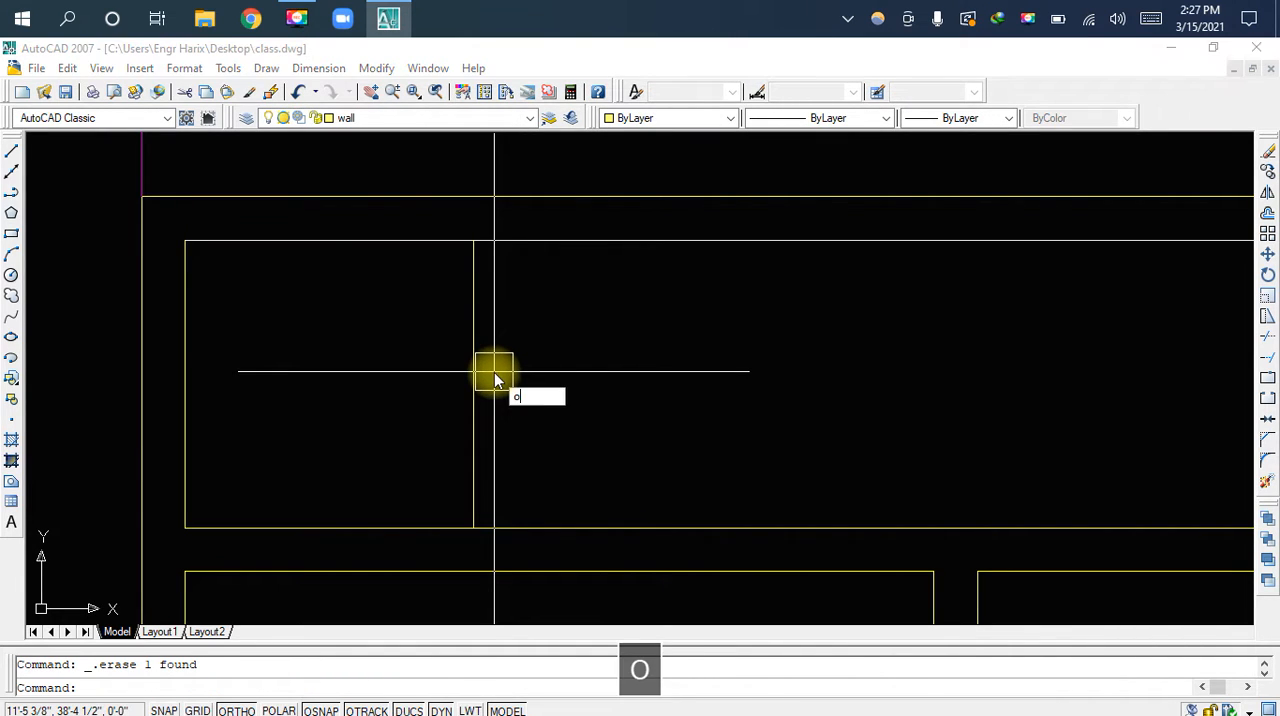
key(space)
text(9)
key(space)
click(480, 371)
click(586, 371)
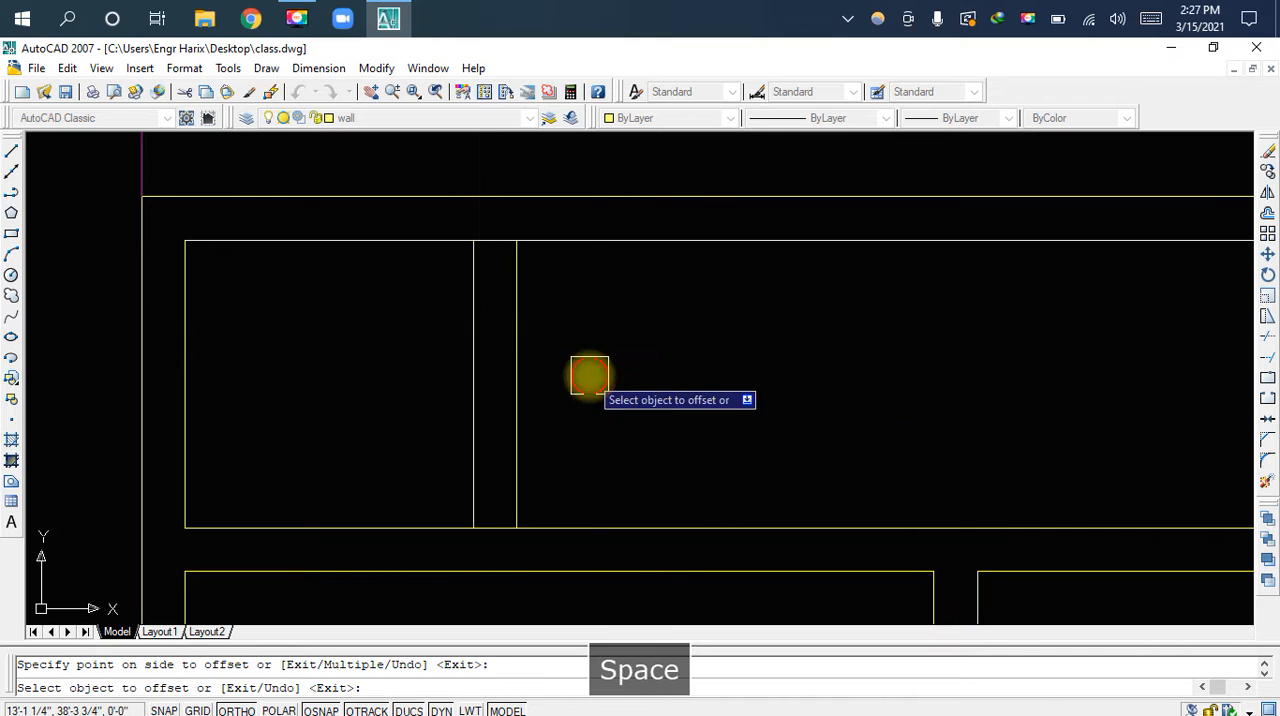
Offset the partition line near the strip's right end 9" to the left
scroll(640, 365, down, 2)
mouse_move(650, 365)
middle_down()
mouse_move(274, 337)
mouse_move(391, 371)
middle_up()
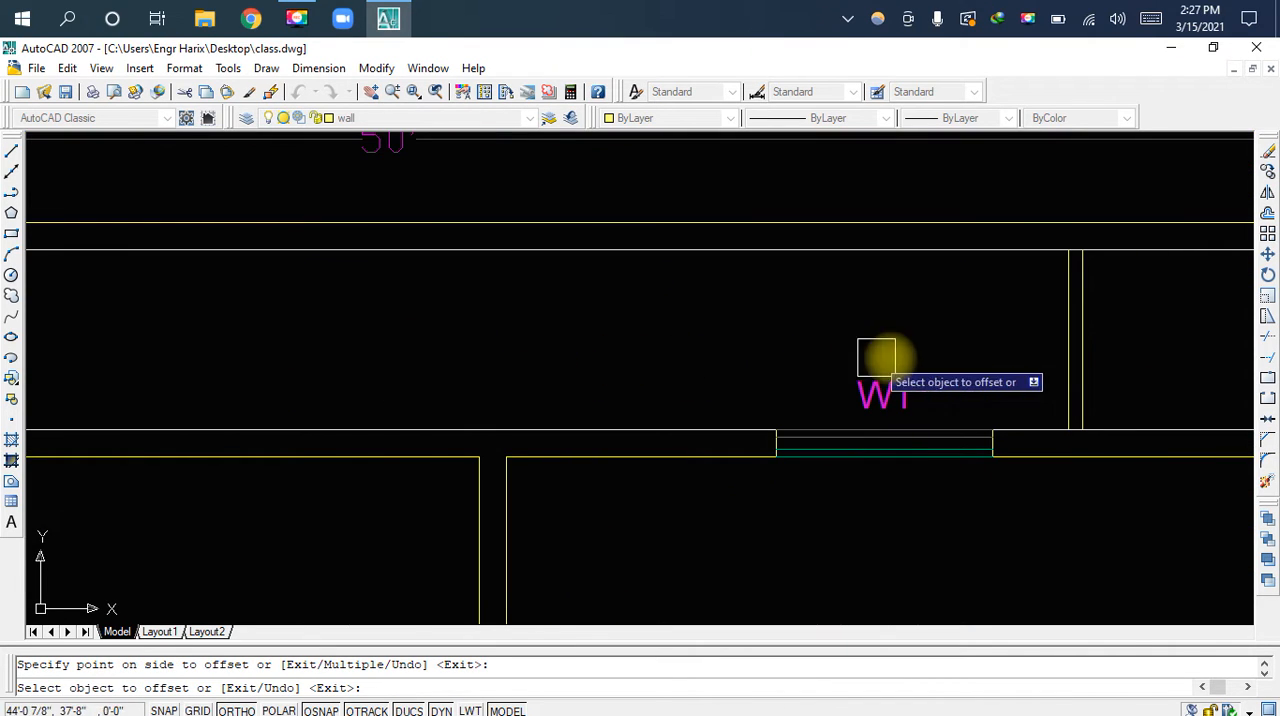
scroll(1046, 335, up, 1)
click(1101, 315)
click(1006, 323)
Erase the middle 4.5" offset line inside the right partition, leaving only its two outer lines
scroll(1071, 331, up, 1)
key(Escape)
click(1063, 318)
key(Delete)
scroll(1054, 317, down, 2)
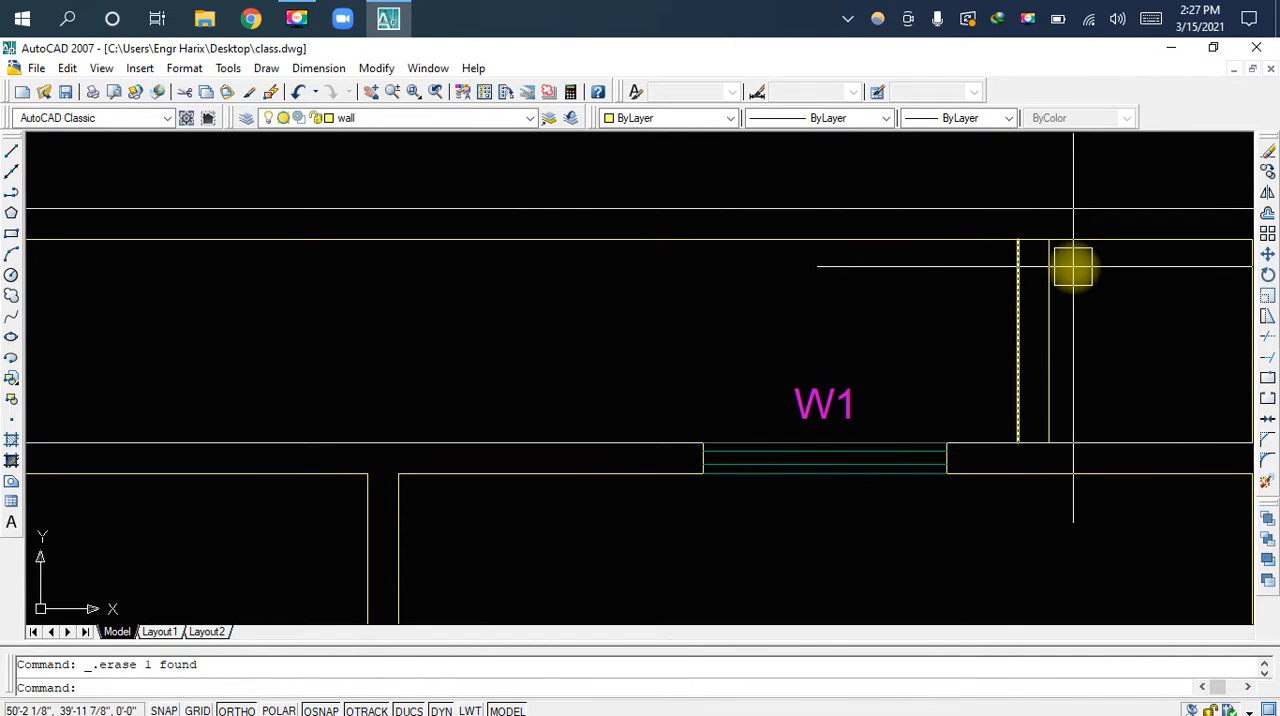
scroll(1043, 266, up, 1)
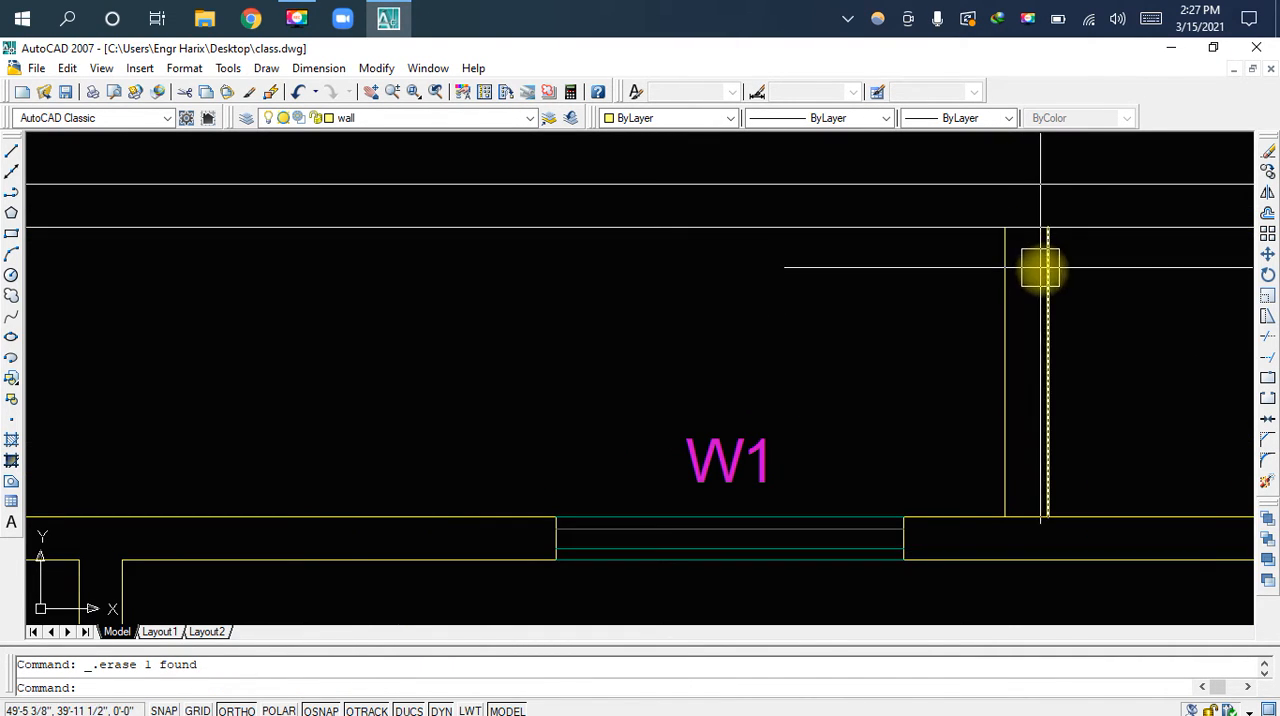
scroll(1041, 266, up, 1)
click(1044, 270)
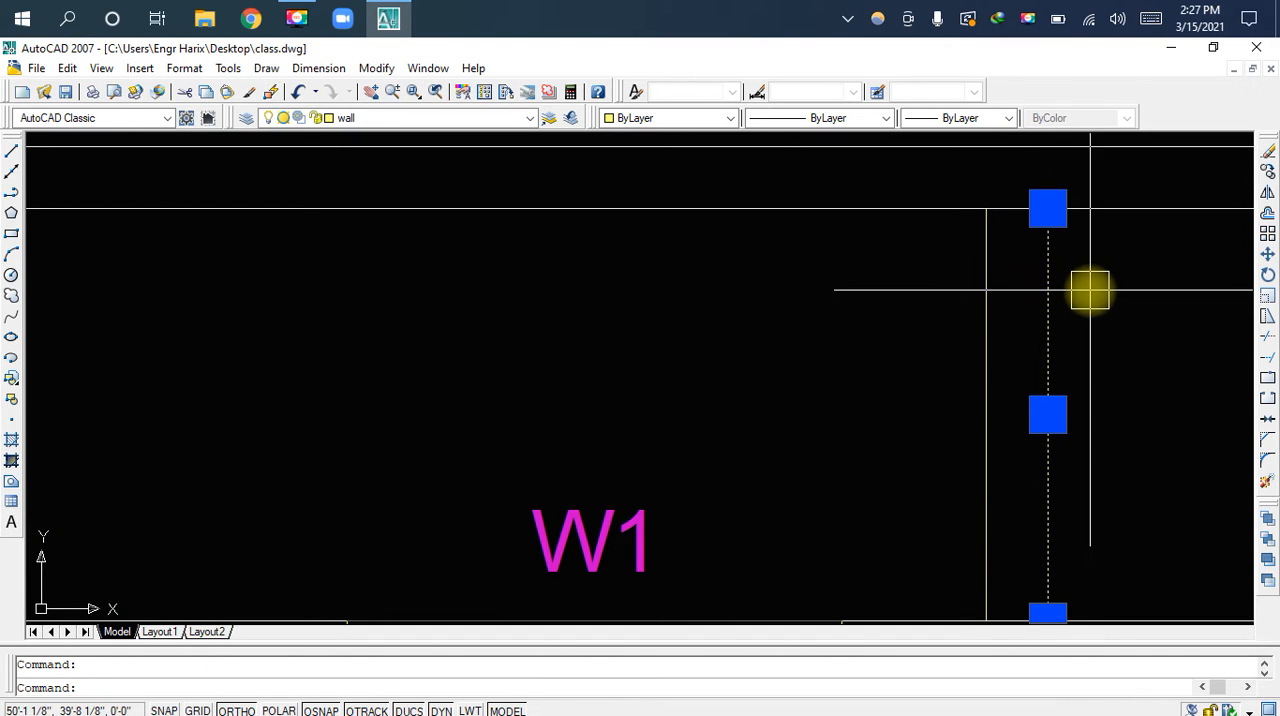
key(Escape)
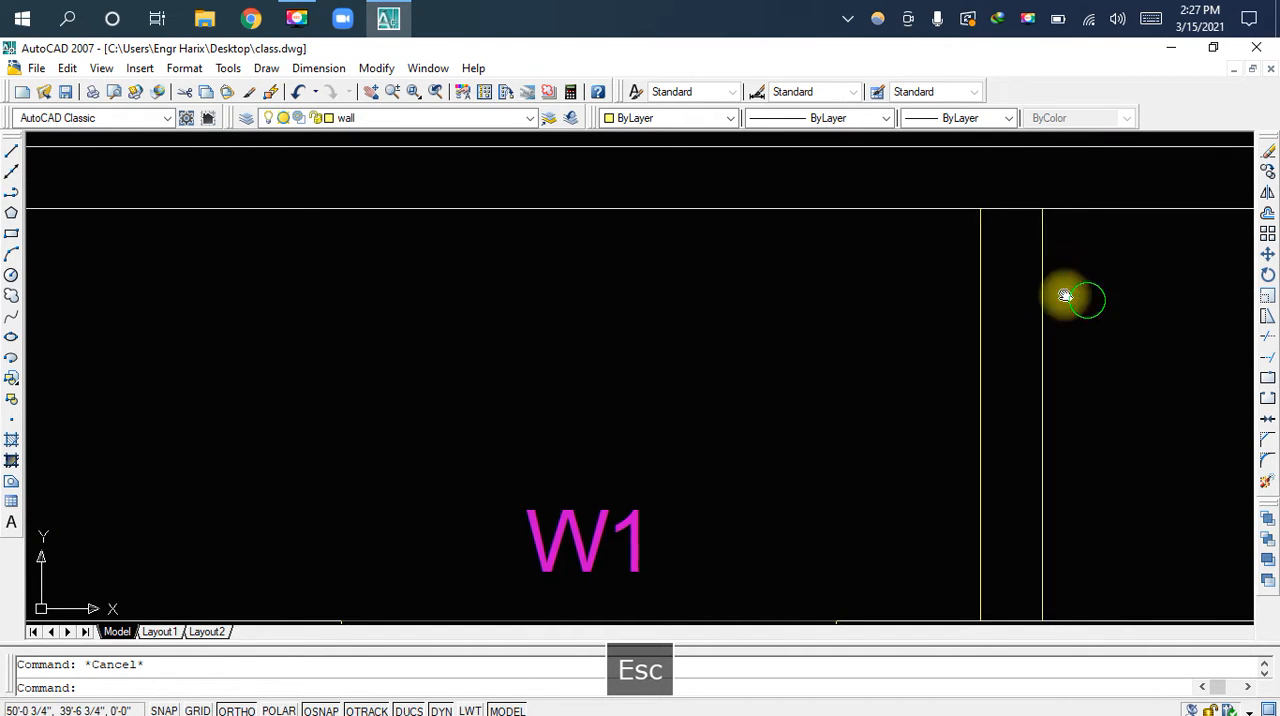
Check the right small room's width with an aligned dimension from the partition to the inner wall line, without placing it
middle_drag(1077, 300, 851, 257)
text(da)
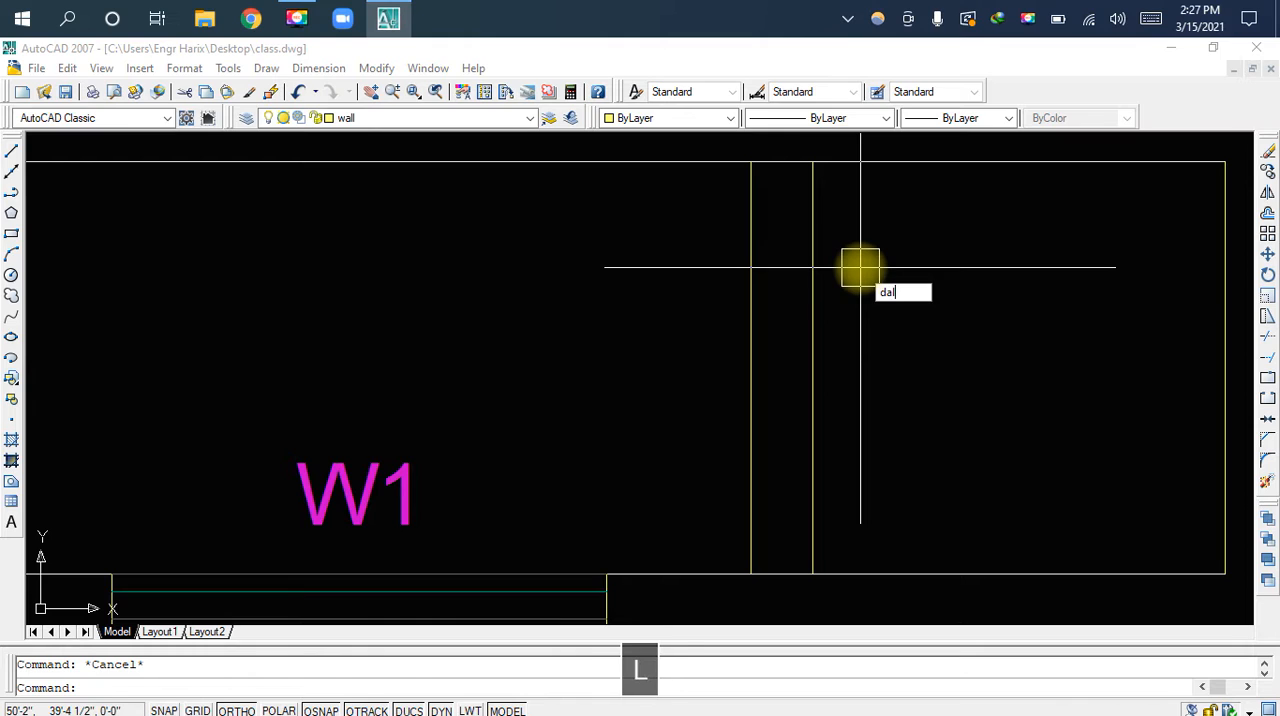
text(l)
key(space)
click(812, 368)
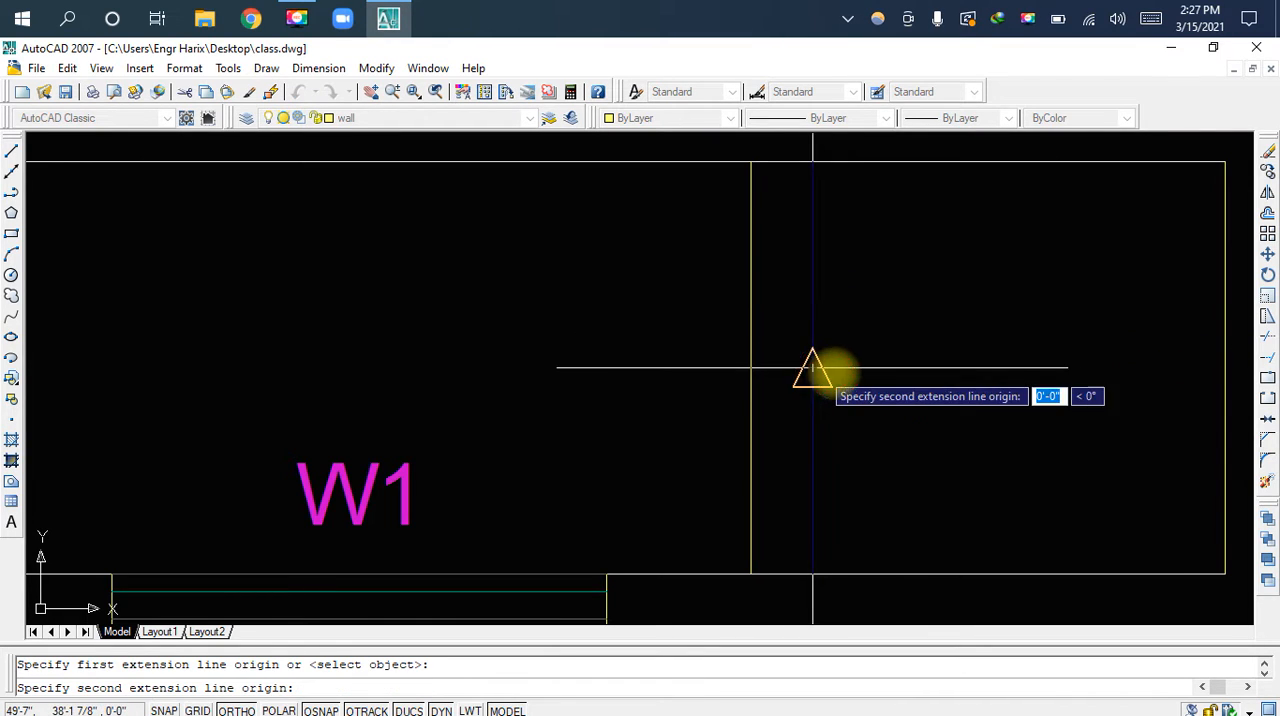
click(1224, 368)
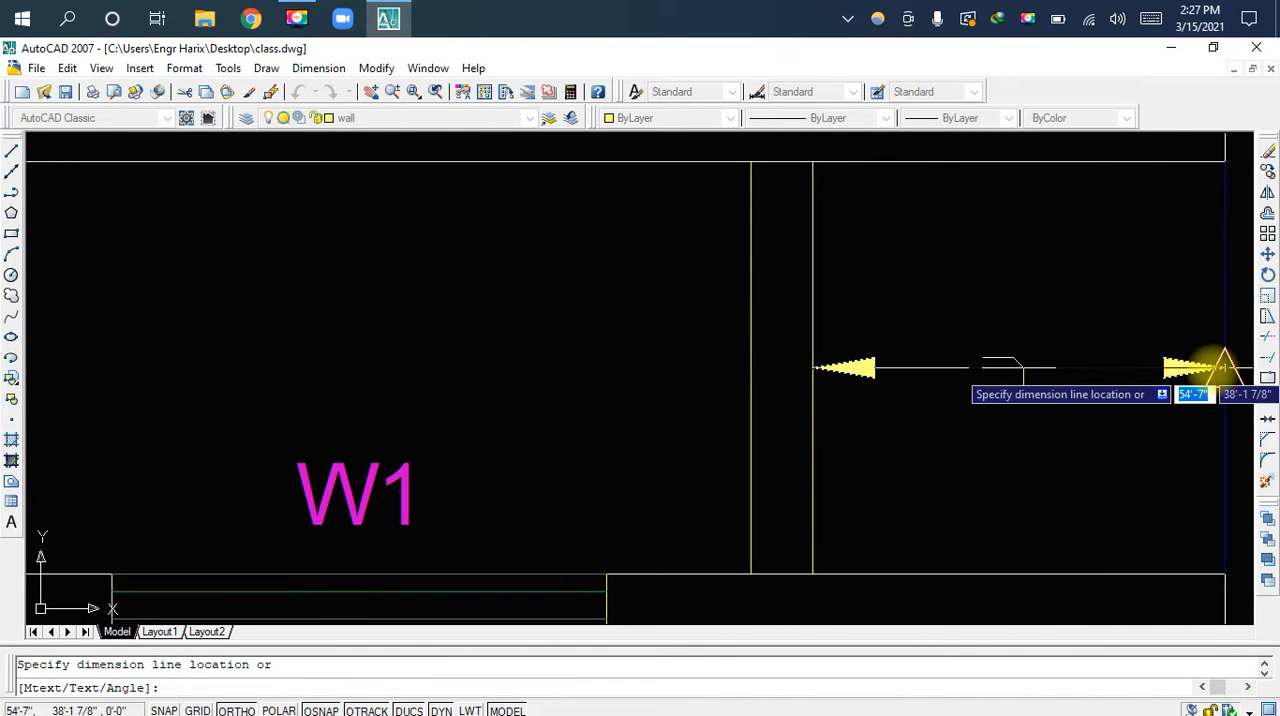
key(Escape)
Check the right partition's thickness with an aligned dimension between its two lines, without placing it
key(space)
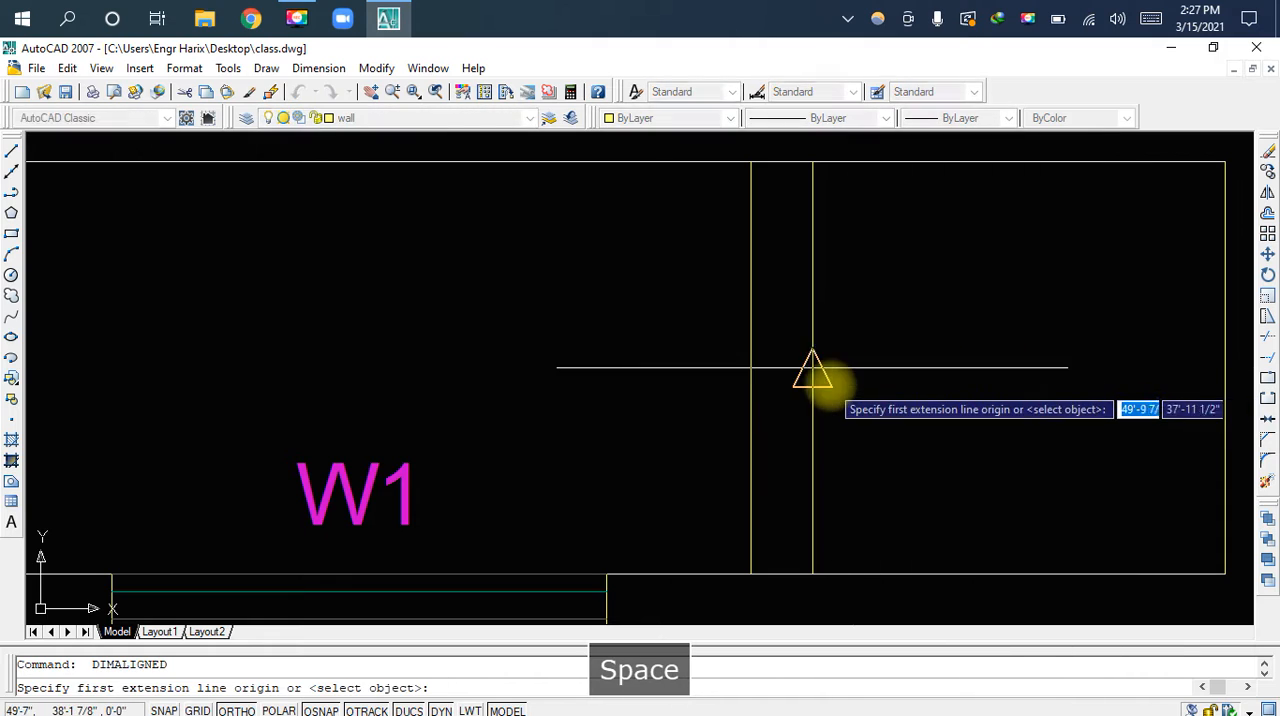
click(813, 386)
click(751, 386)
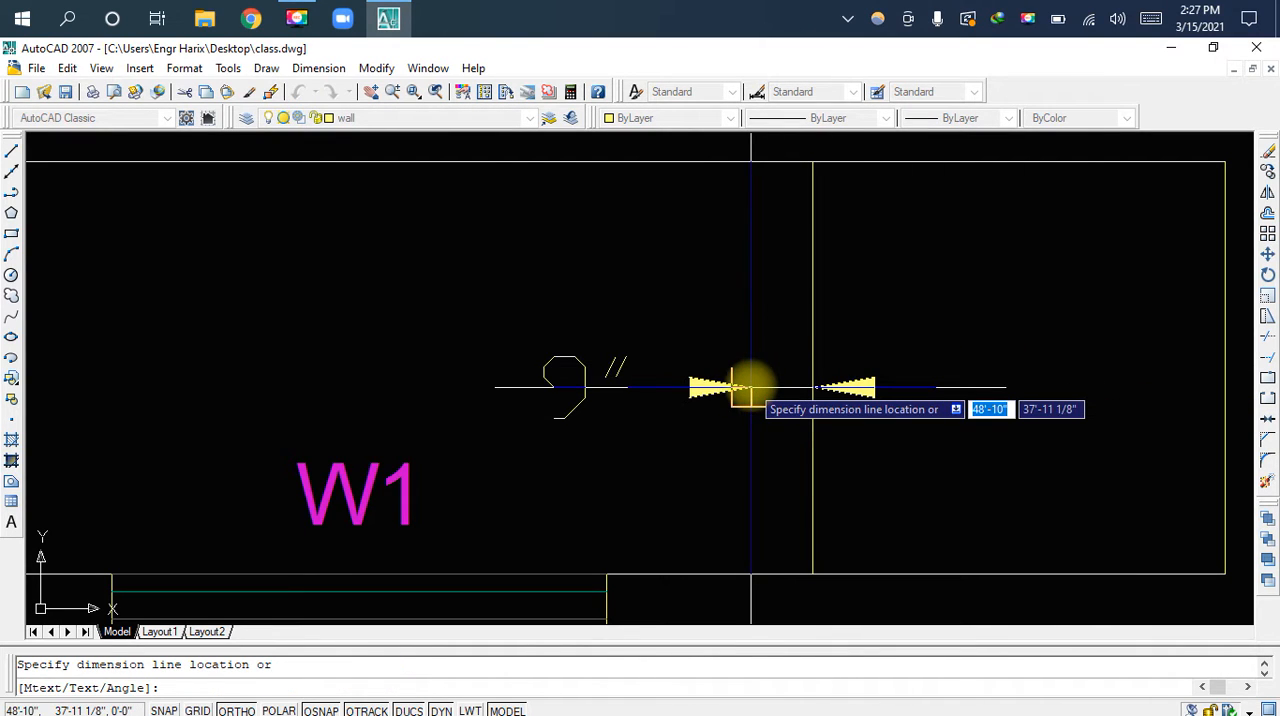
key(Escape)
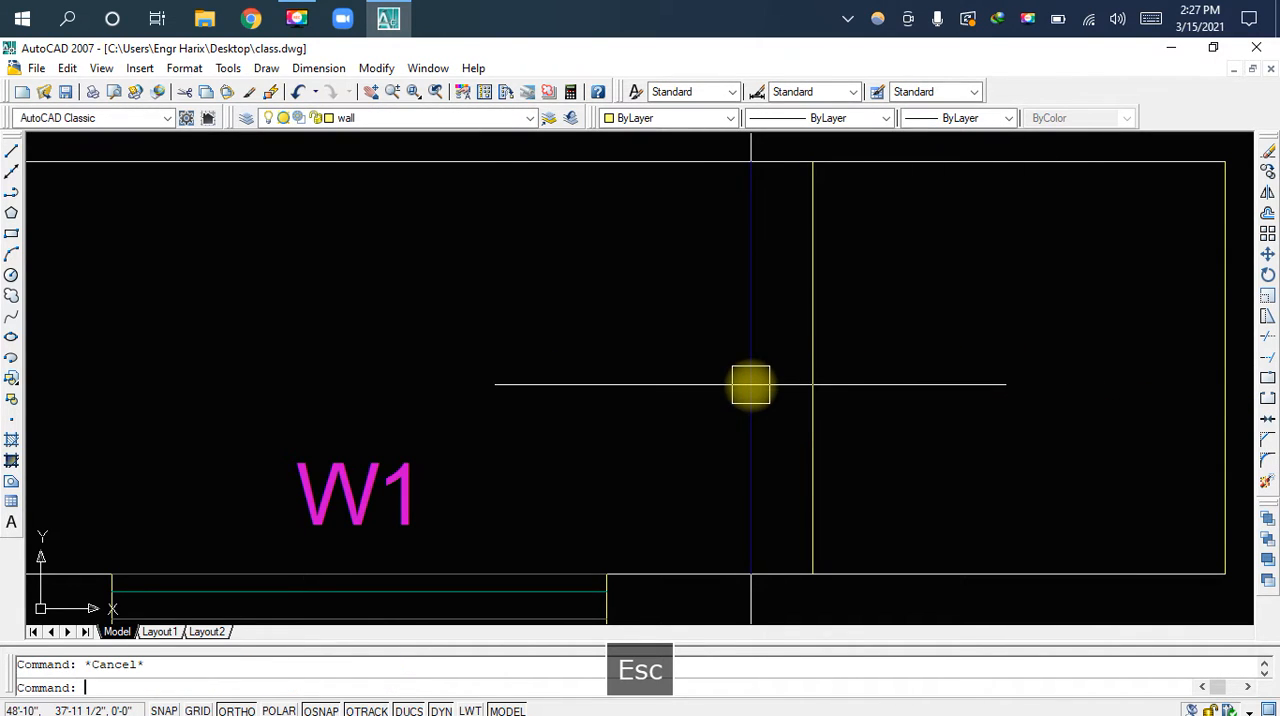
Save the drawing and trim the strip's upper and lower inner wall lines between the right partition's two lines
key(ctrl+s)
middle_drag(772, 231, 786, 286)
text(tr)
key(space)
key(space)
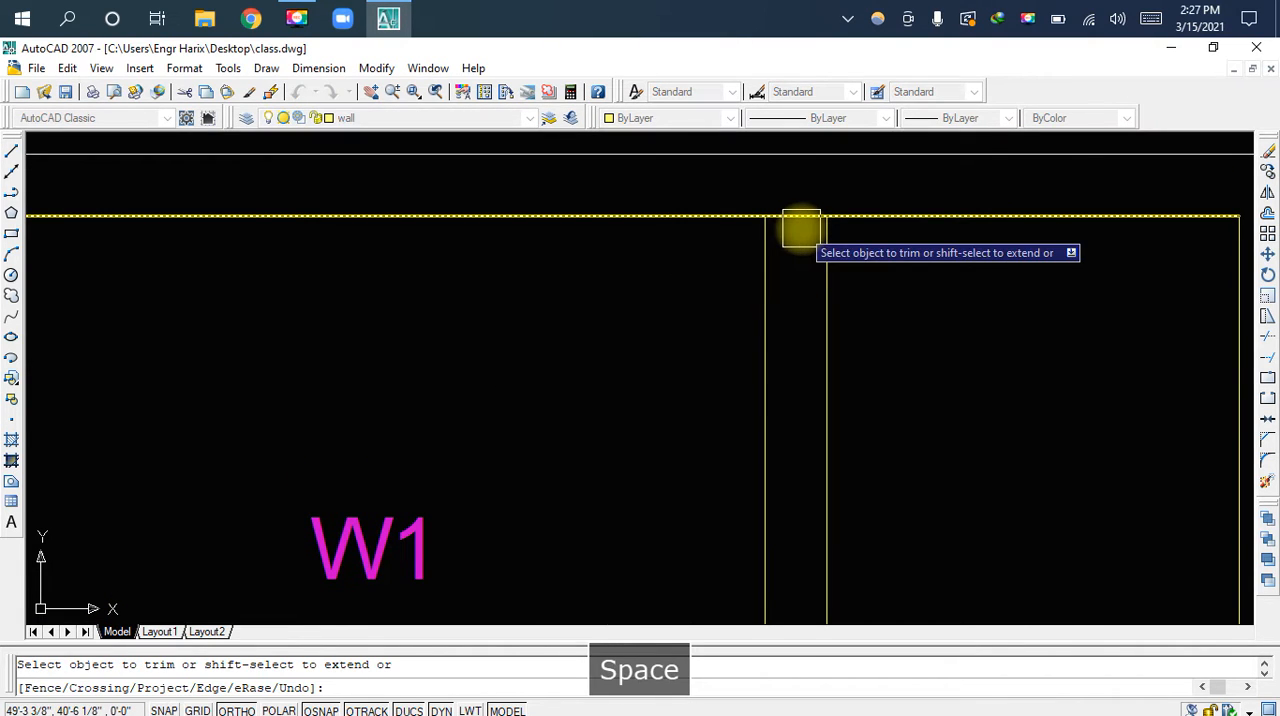
scroll(800, 229, up, 3)
scroll(785, 235, down, 3)
scroll(780, 260, up, 6)
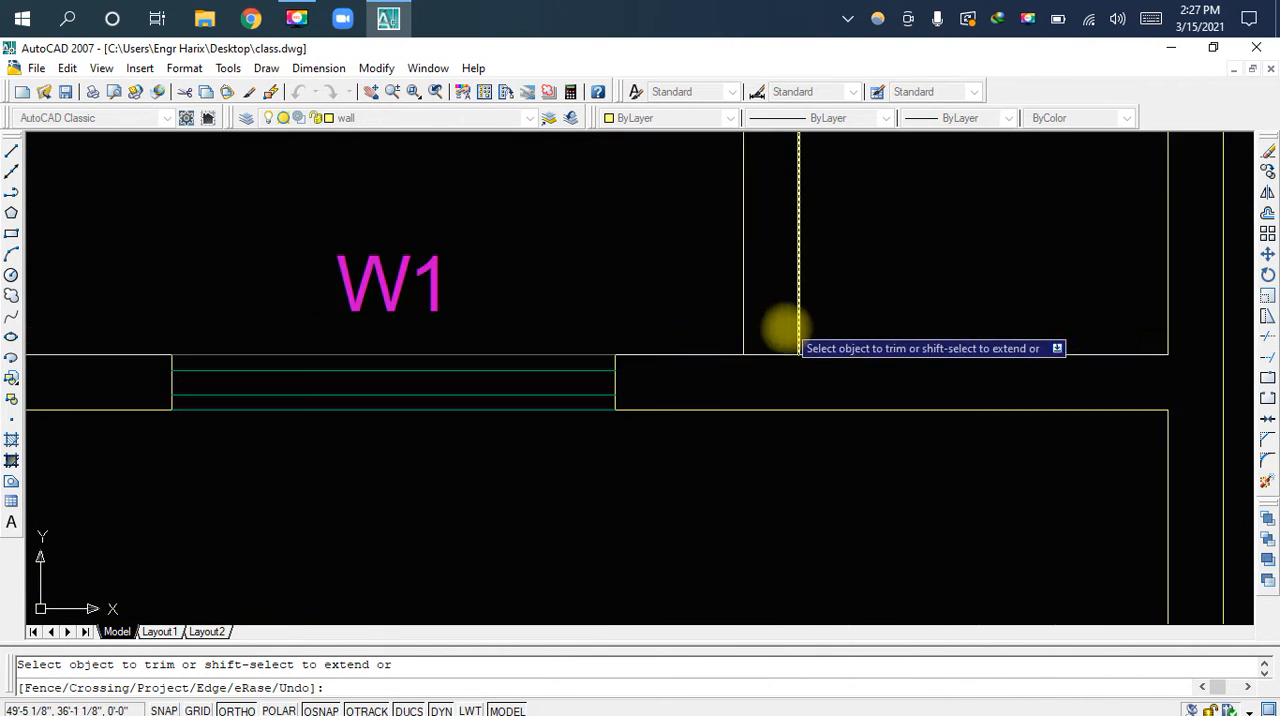
click(766, 382)
scroll(767, 364, down, 9)
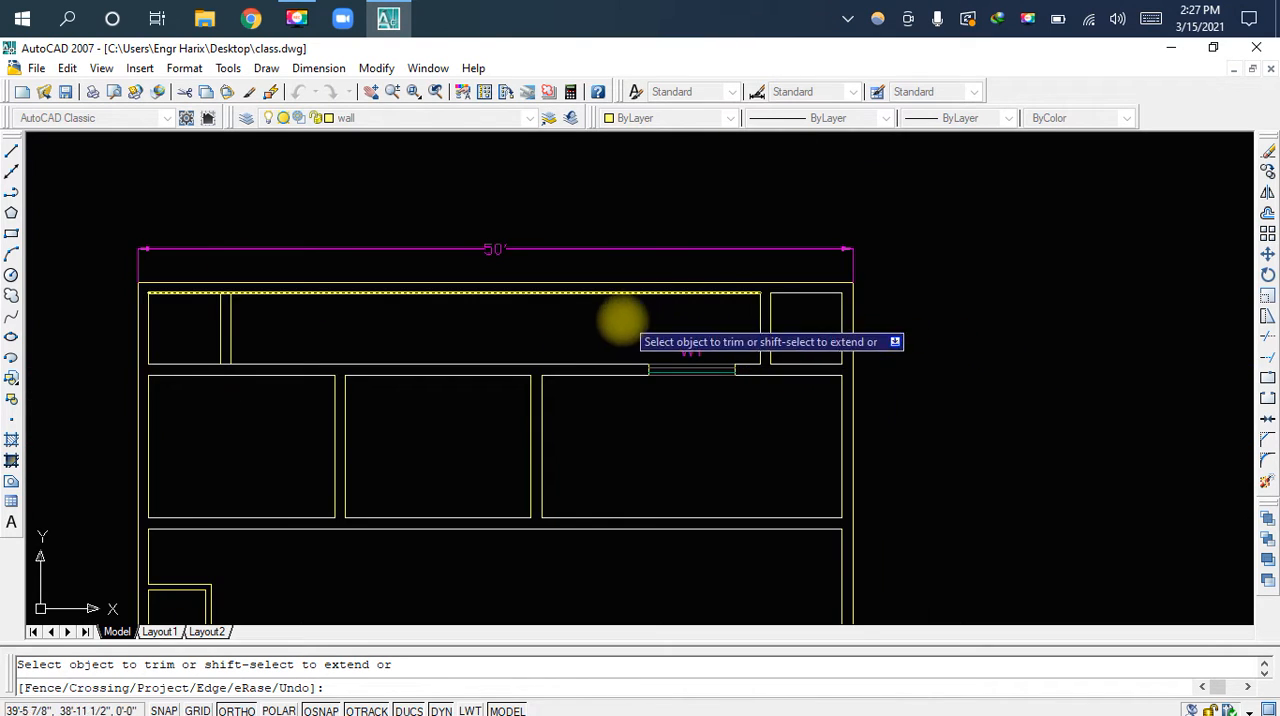
Trim the strip's upper and lower inner wall lines between the left partition's two lines, and save the drawing
middle_drag(474, 328, 745, 350)
scroll(494, 394, up, 9)
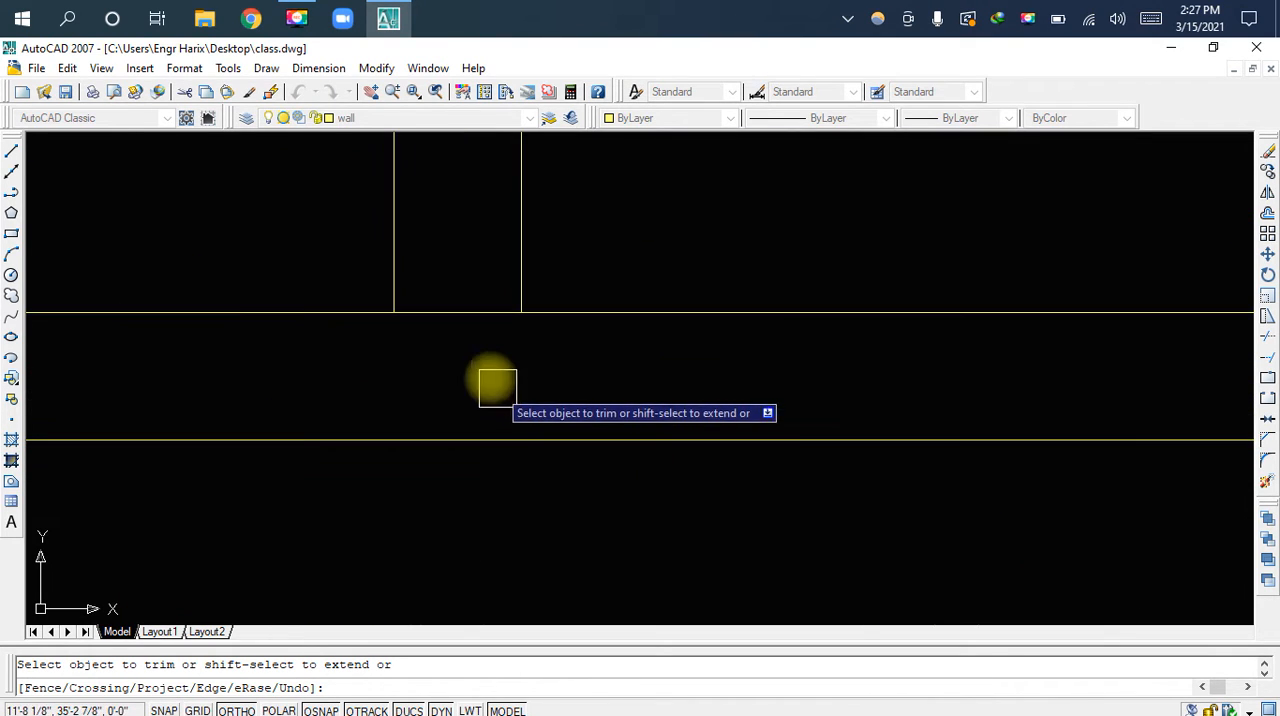
scroll(464, 305, down, 6)
scroll(554, 240, up, 5)
scroll(555, 237, down, 5)
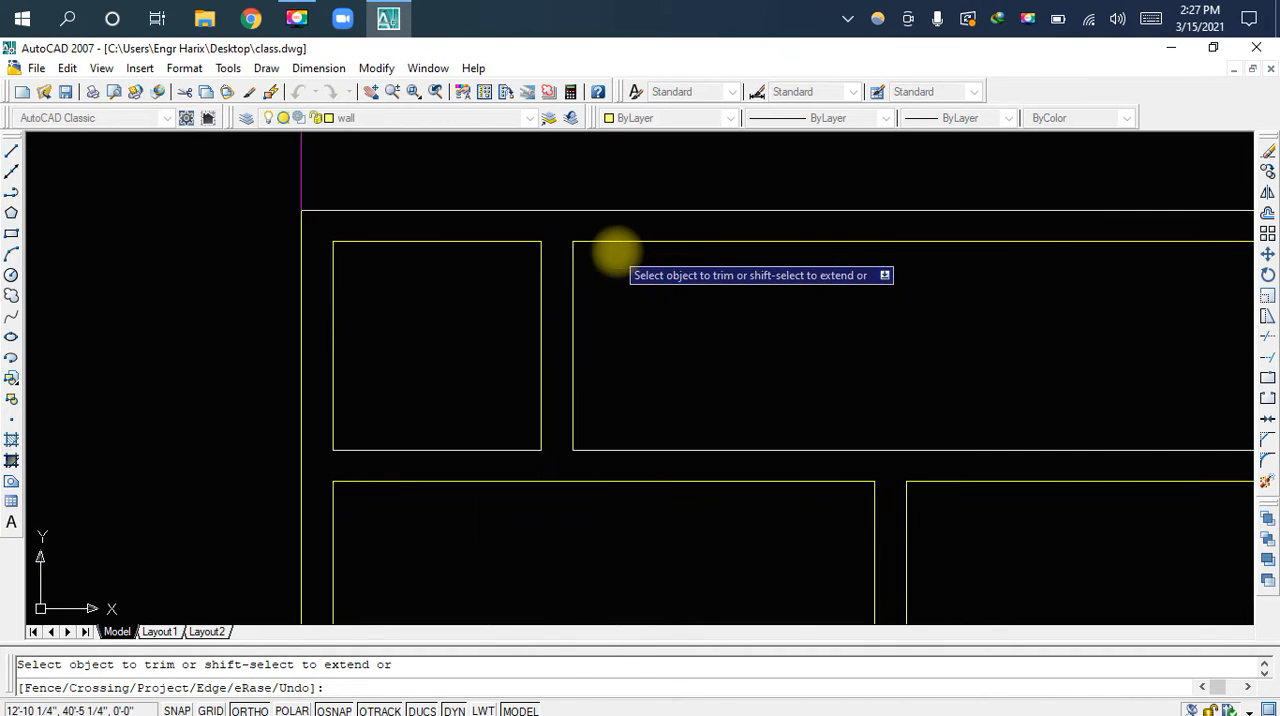
key(ctrl+s)
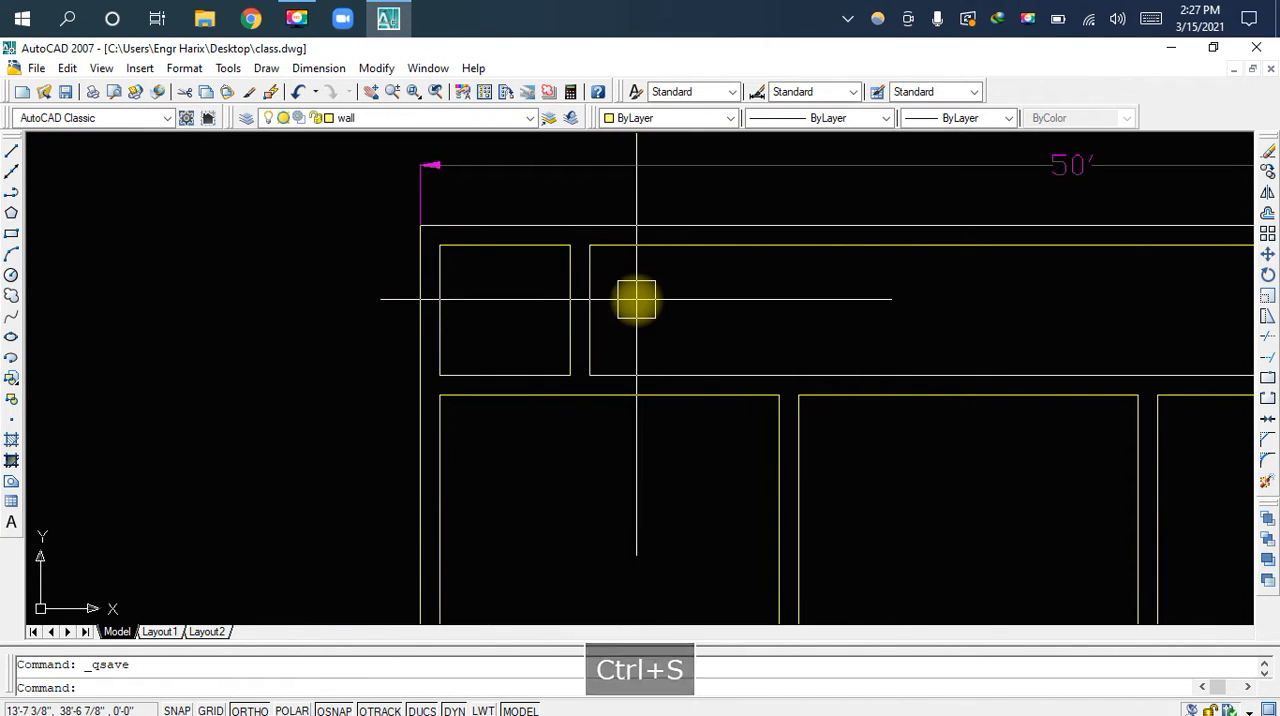
Draw a line from the left small room's lower-left corner 4.5" to the right and down across the wall as a door jamb
scroll(636, 299, down, 5)
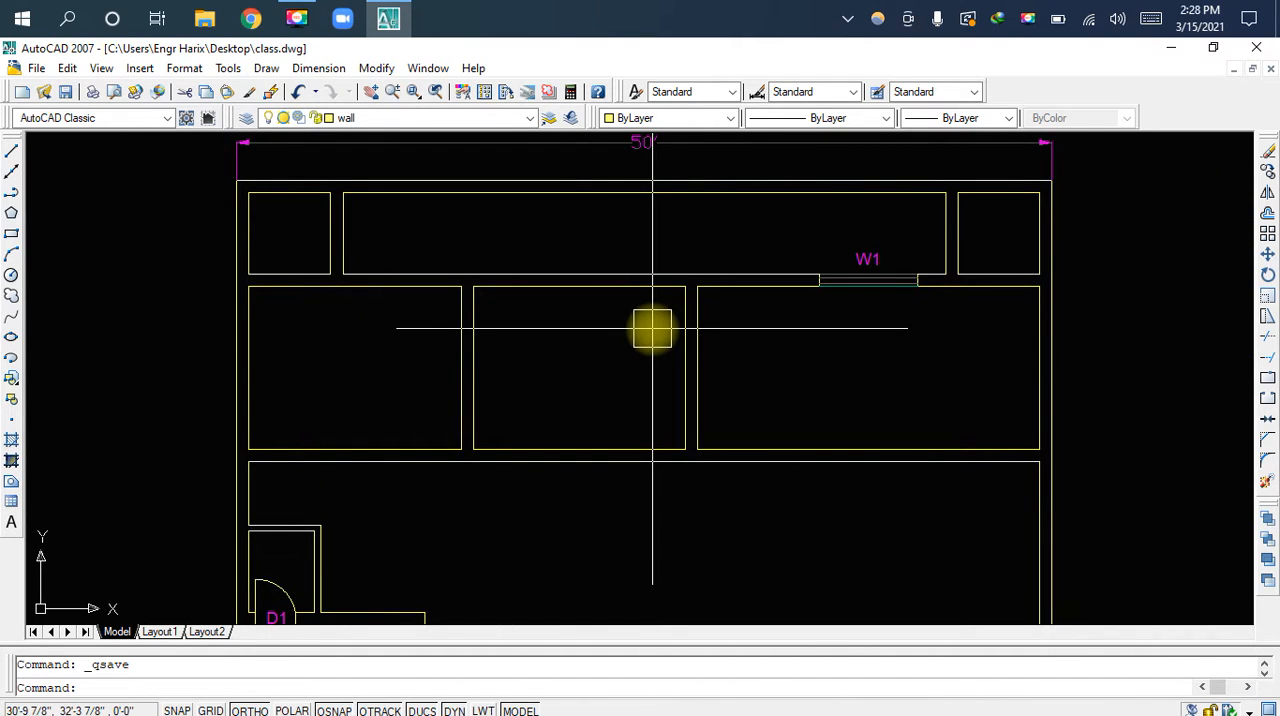
scroll(278, 272, up, 2)
mouse_move(277, 271)
middle_down()
mouse_move(394, 294)
mouse_move(491, 286)
mouse_move(497, 170)
mouse_move(515, 319)
middle_up()
scroll(515, 311, up, 3)
scroll(516, 337, down, 4)
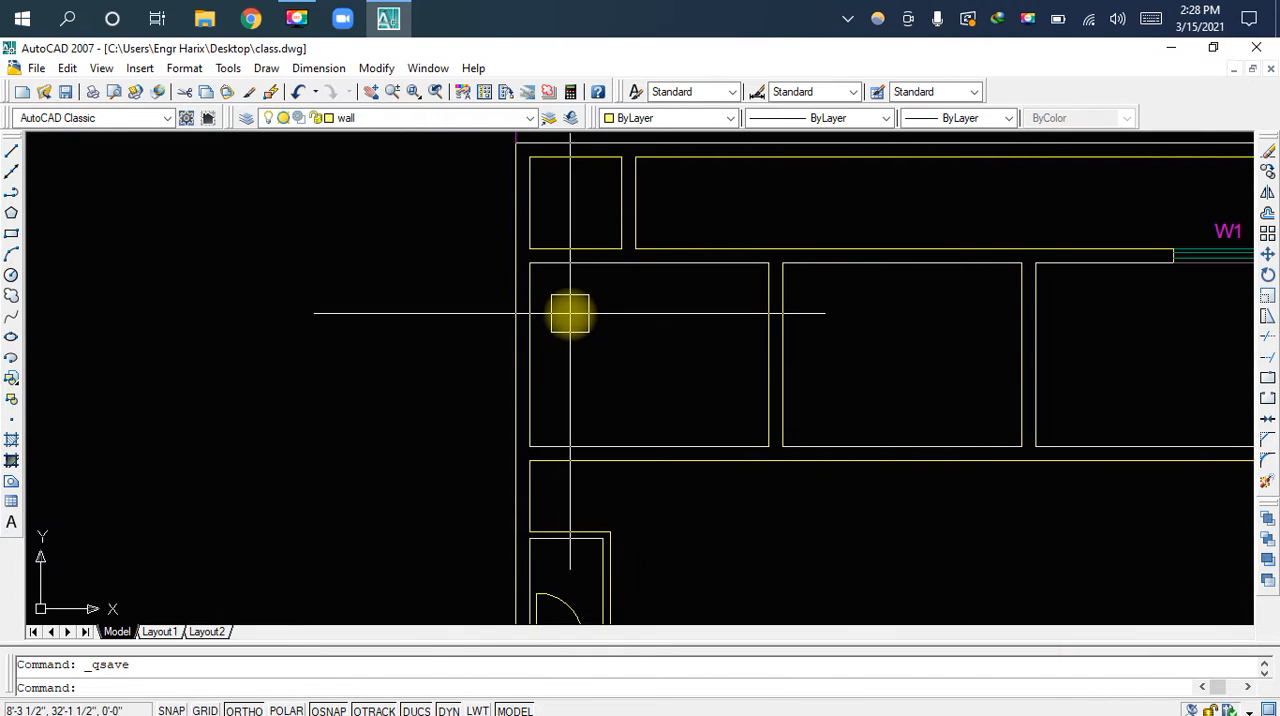
scroll(538, 240, up, 3)
middle_drag(532, 248, 529, 328)
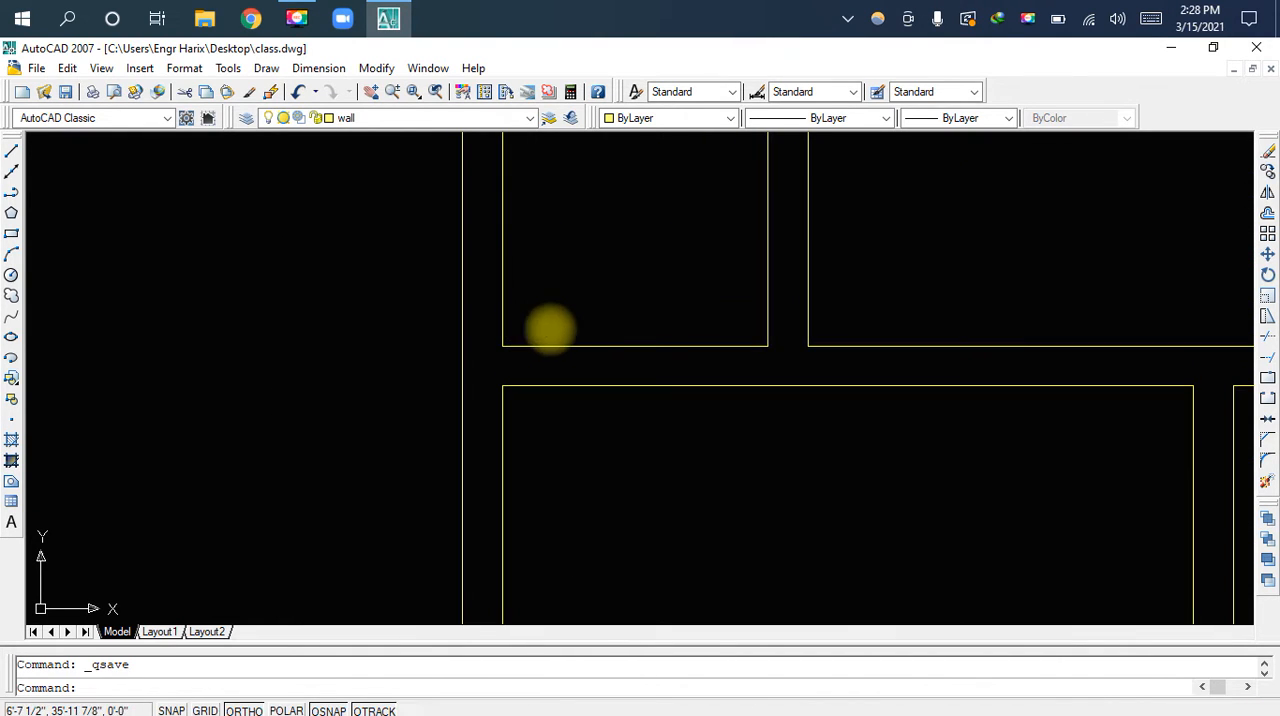
scroll(537, 343, up, 3)
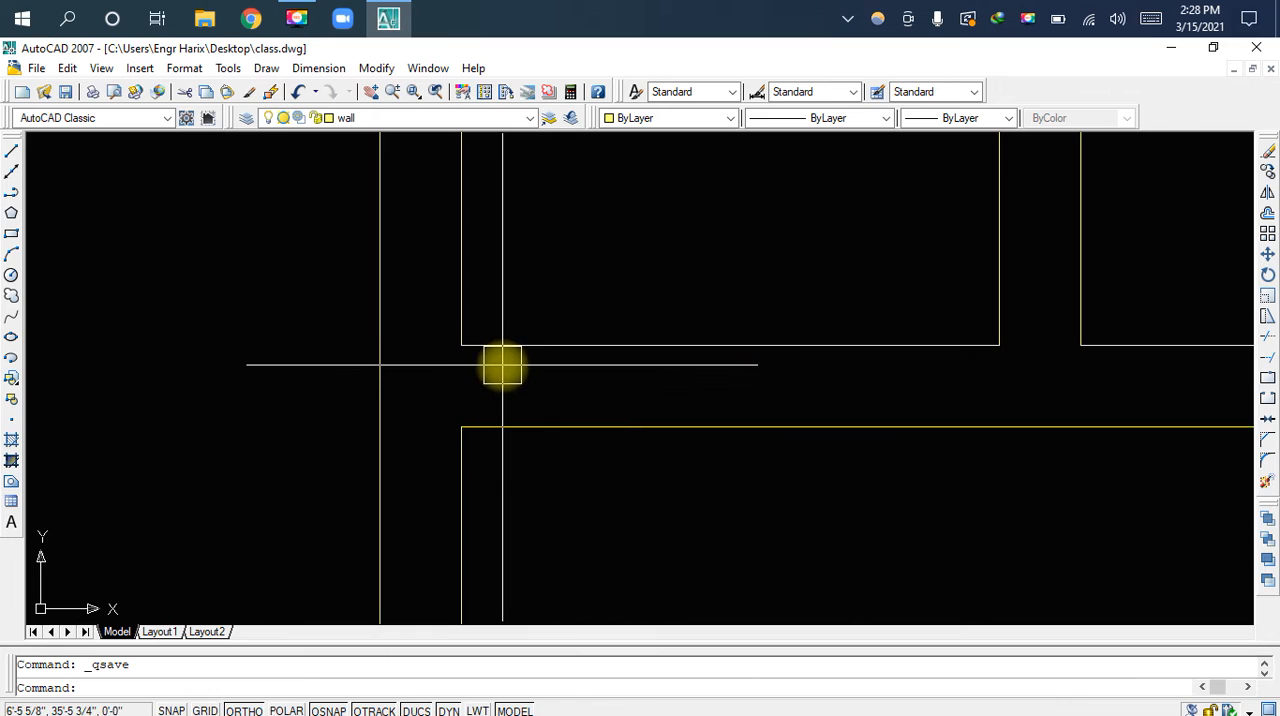
text(l)
key(space)
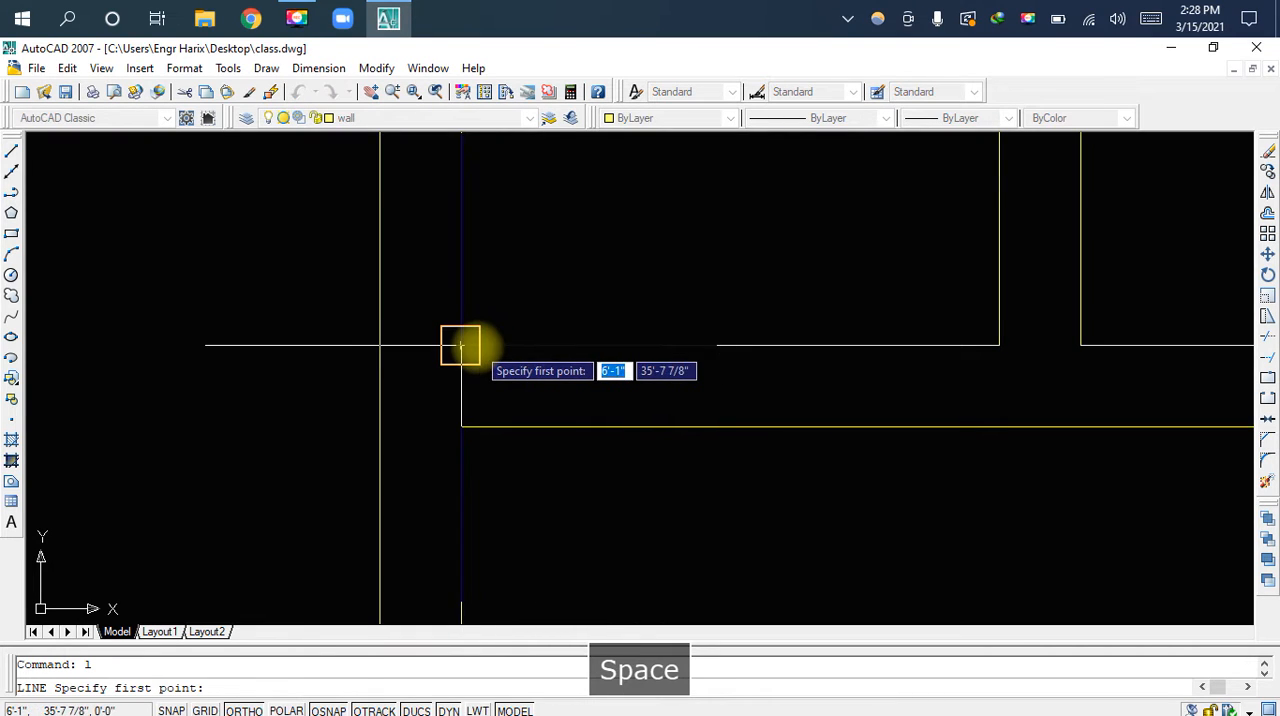
click(461, 345)
text(4)
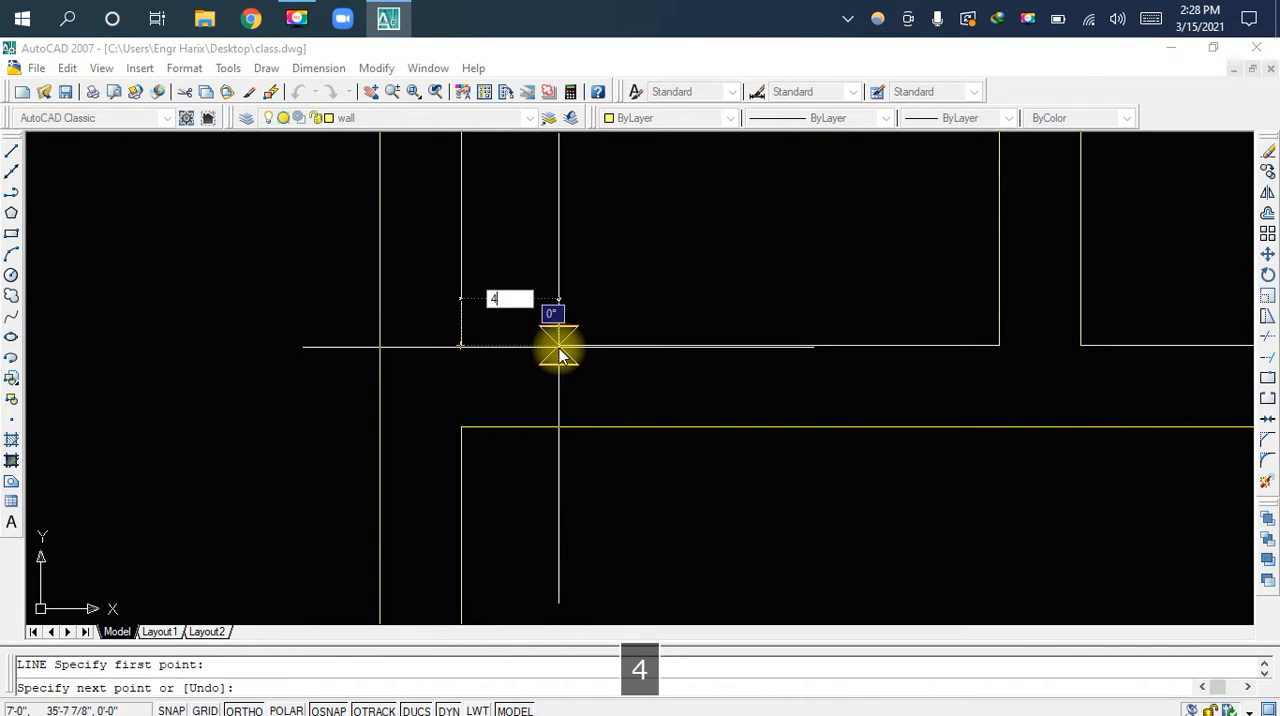
text(.5)
key(space)
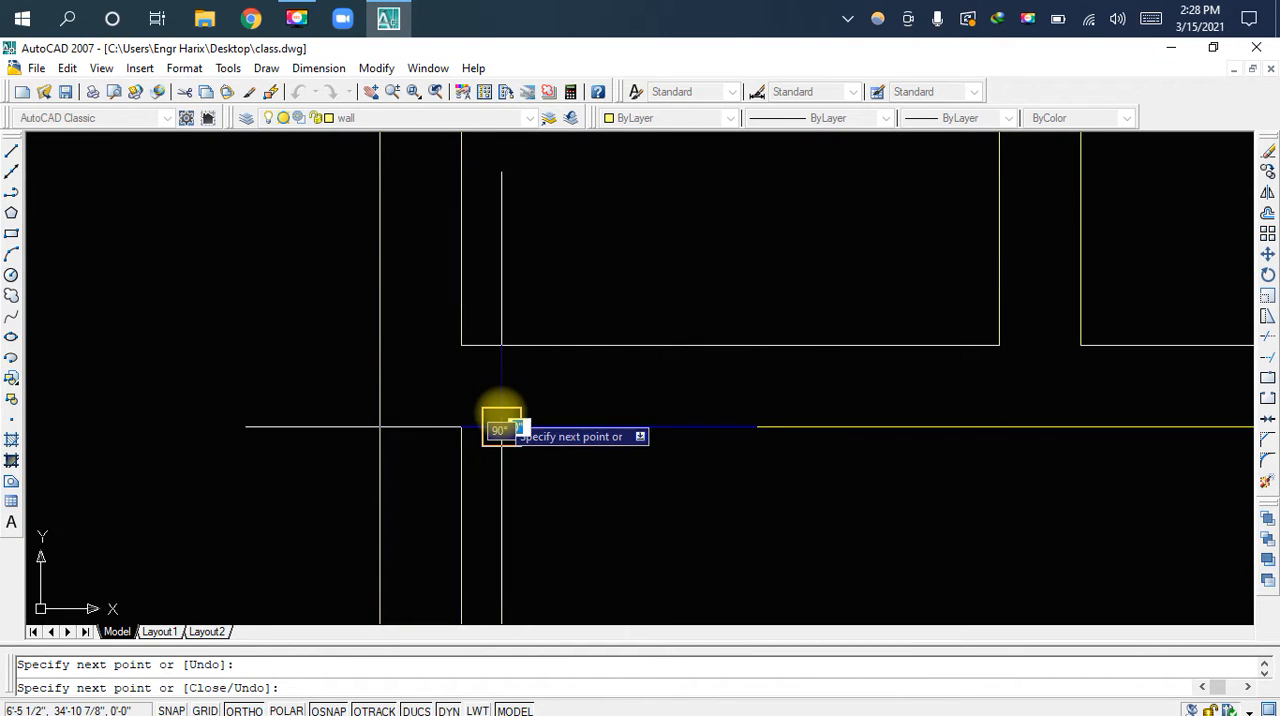
key(Escape)
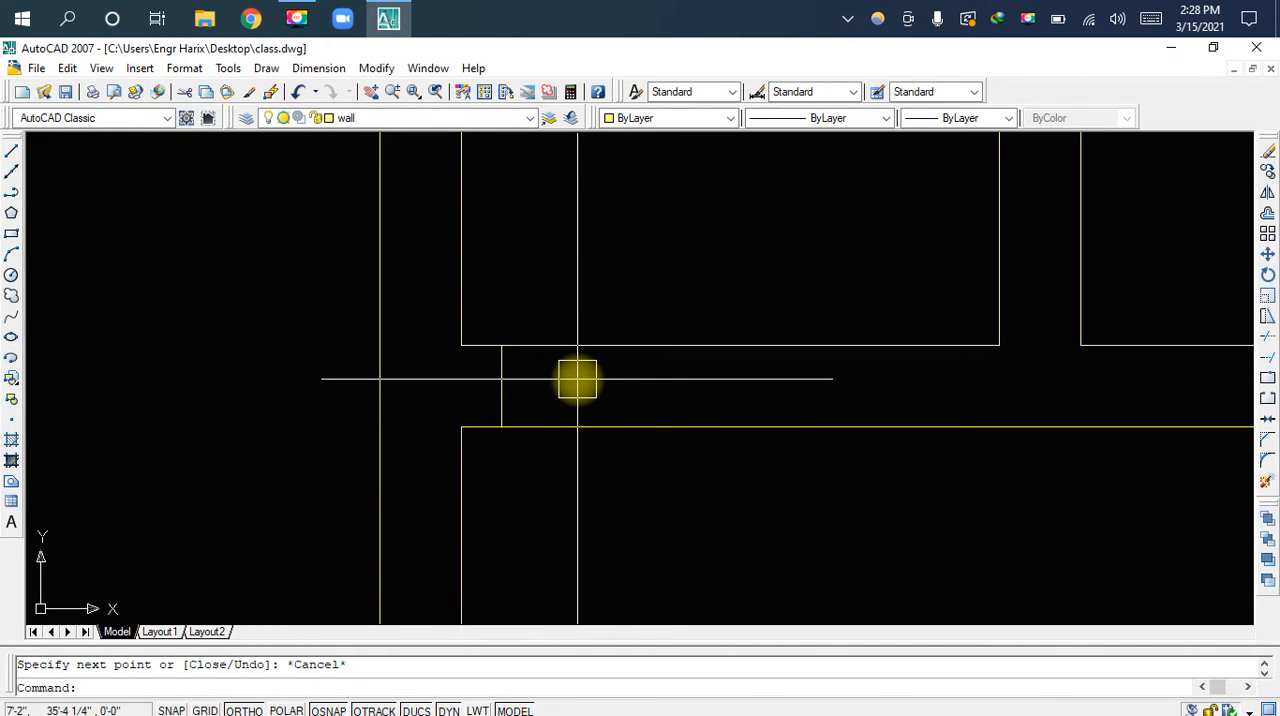
Offset the left small room's door jamb line 2.5' to the right
text(o)
key(space)
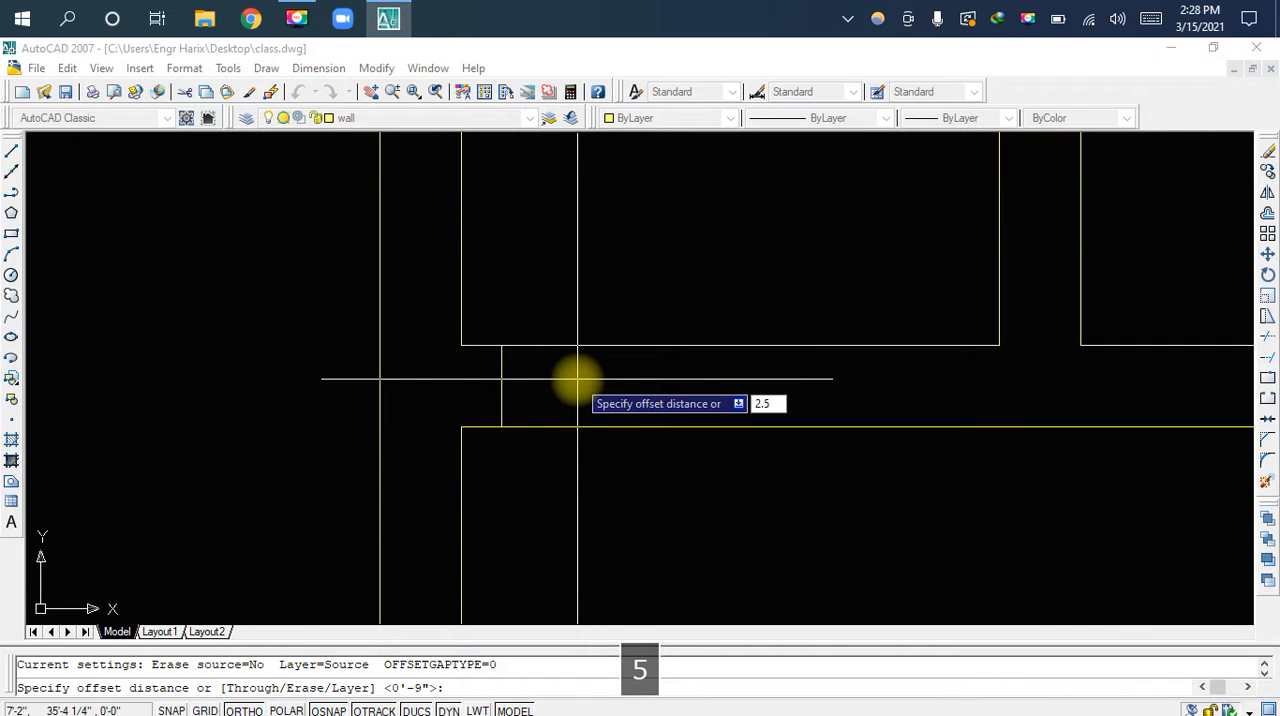
key(Return)
click(503, 381)
click(570, 381)
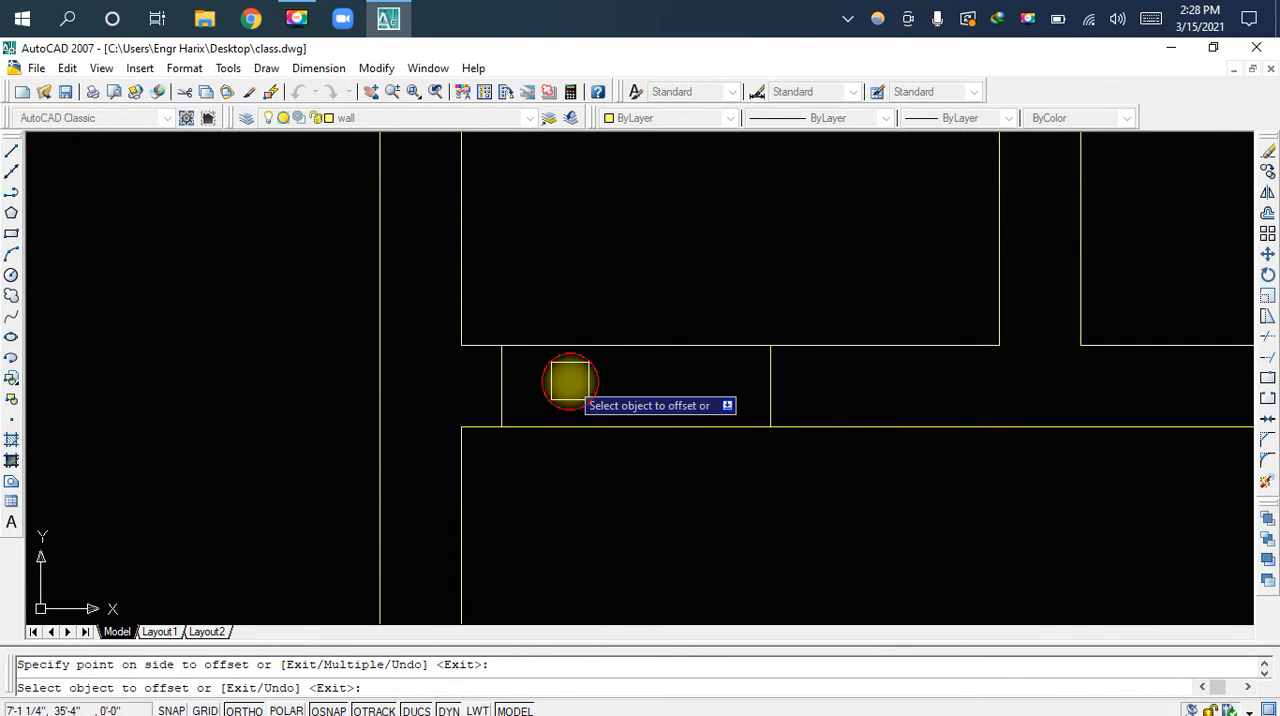
key(Escape)
Trim the upper and lower wall lines between the two jambs to open the left small room's doorway
text(t)
key(space)
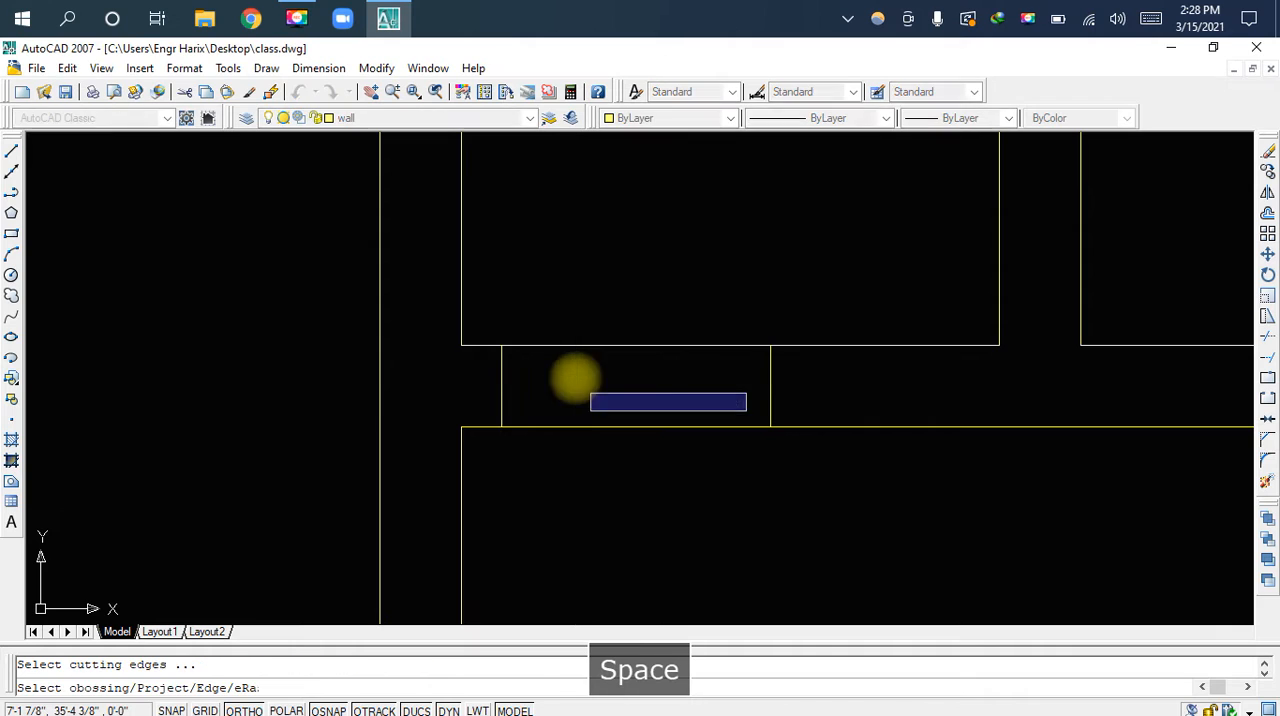
key(space)
click(621, 350)
scroll(625, 420, down, 5)
key(Escape)
Copy the lower room's D1 door leaf and swing arc to the midpoint of the new doorway's left jamb
middle_drag(623, 436, 641, 306)
scroll(641, 366, down, 4)
middle_drag(643, 522, 660, 369)
middle_drag(660, 486, 666, 366)
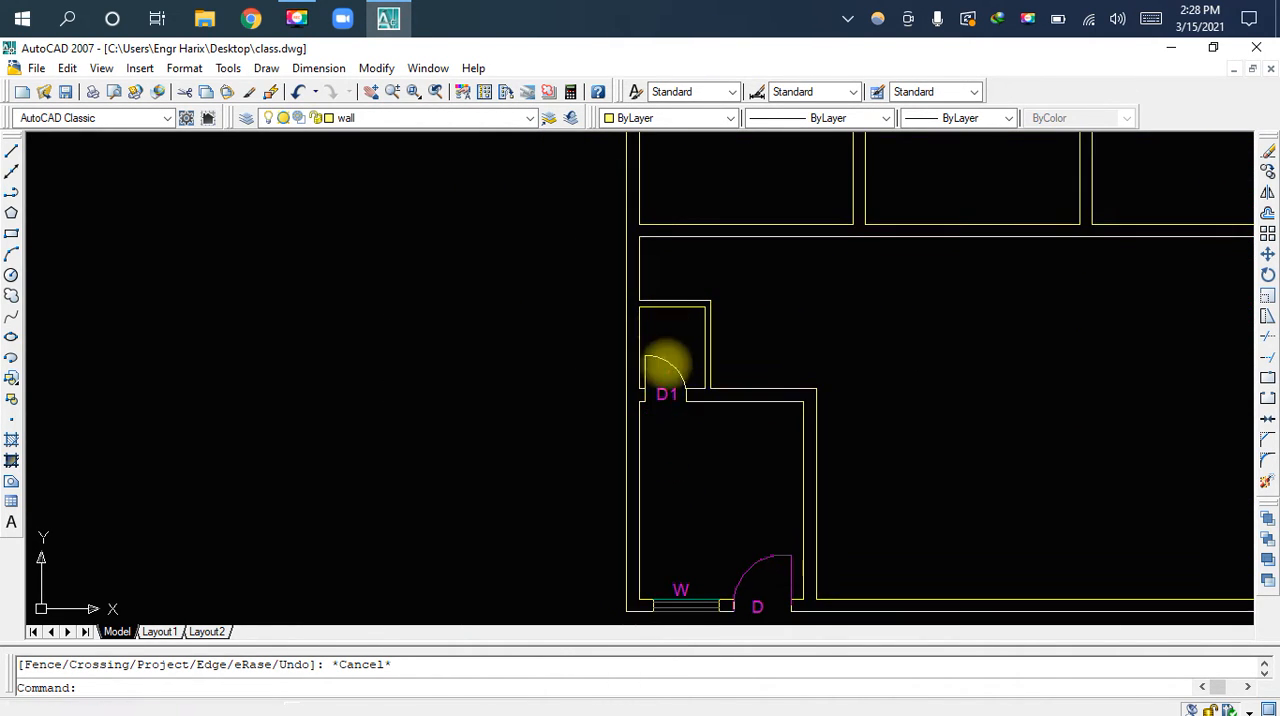
scroll(670, 384, up, 3)
scroll(666, 380, up, 3)
click(666, 300)
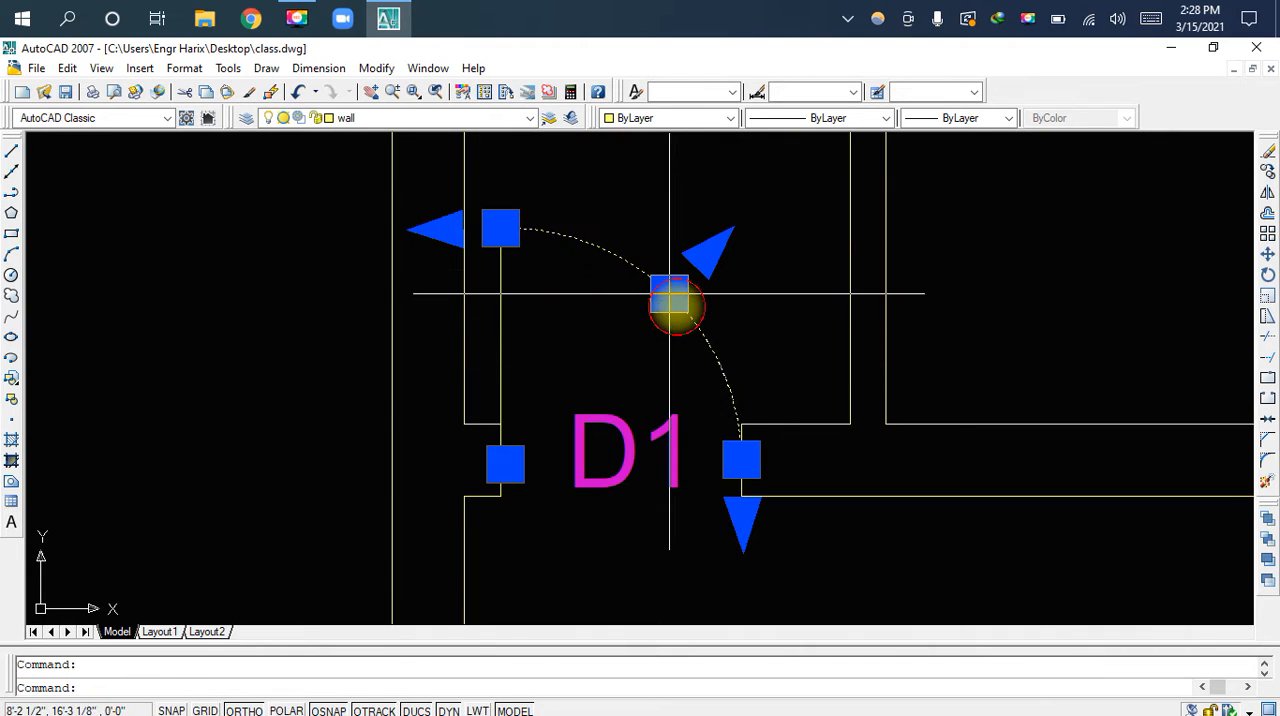
scroll(535, 405, up, 3)
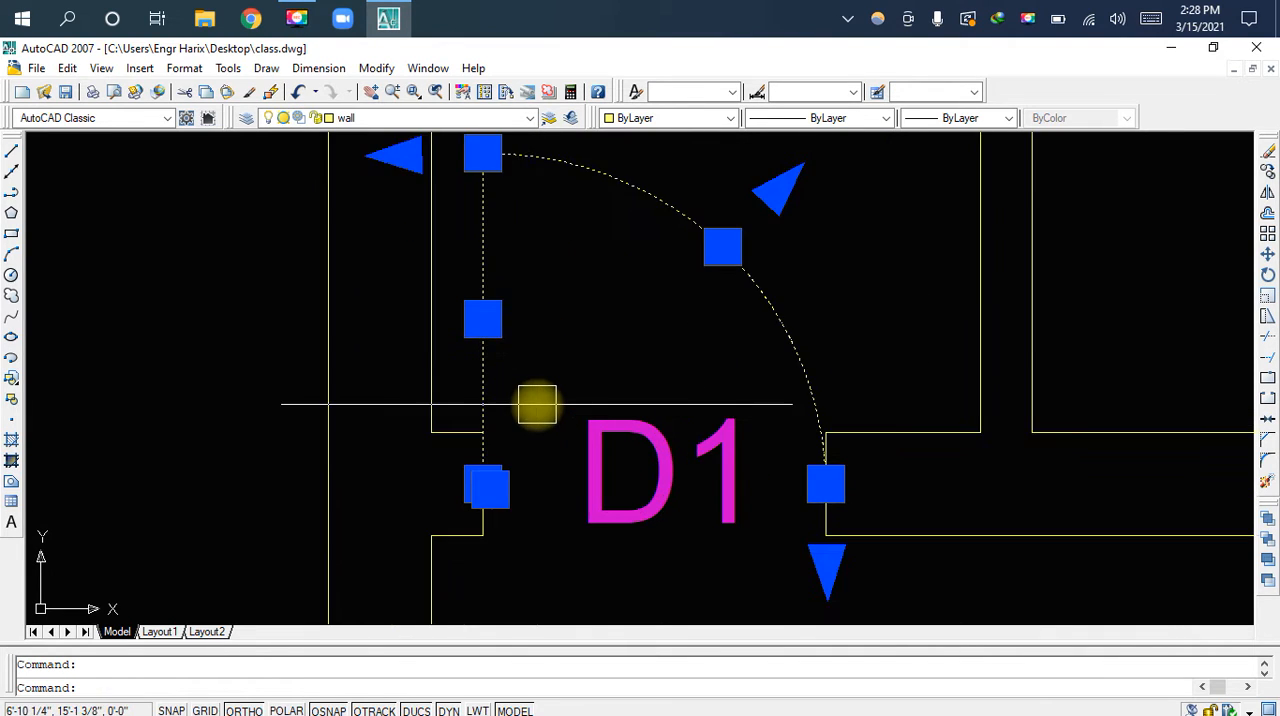
text(c)
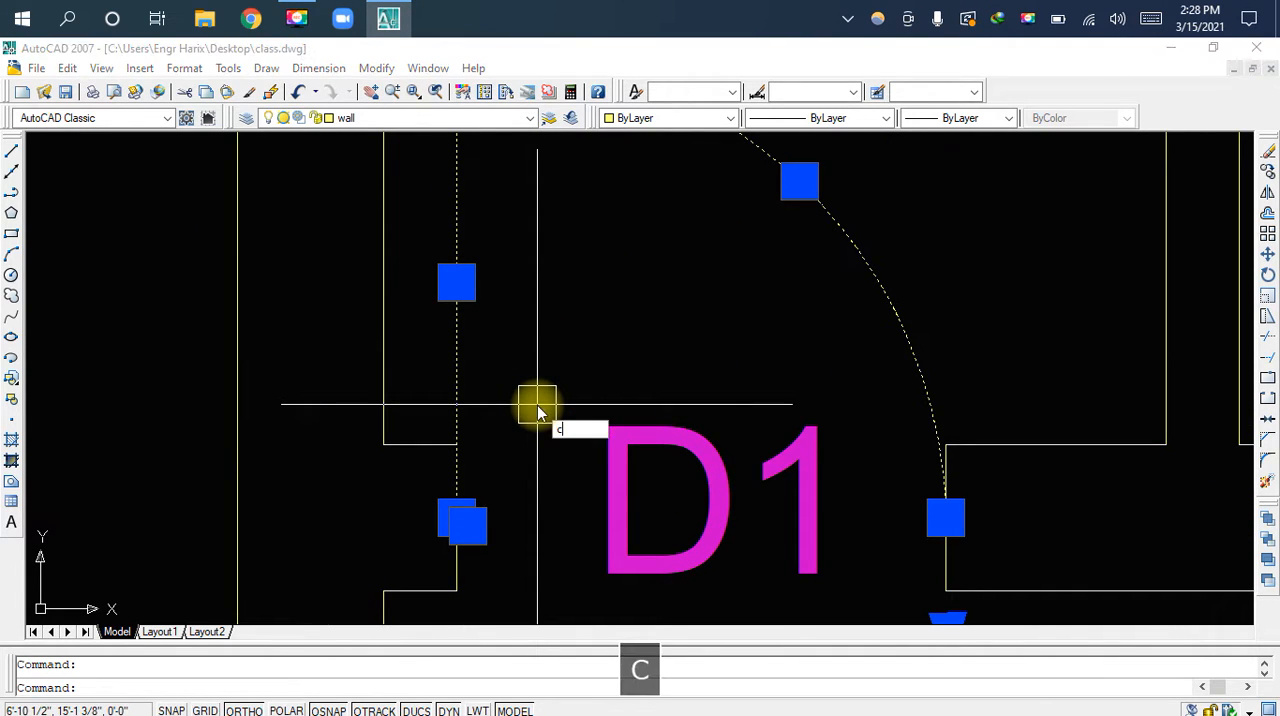
text(o)
key(space)
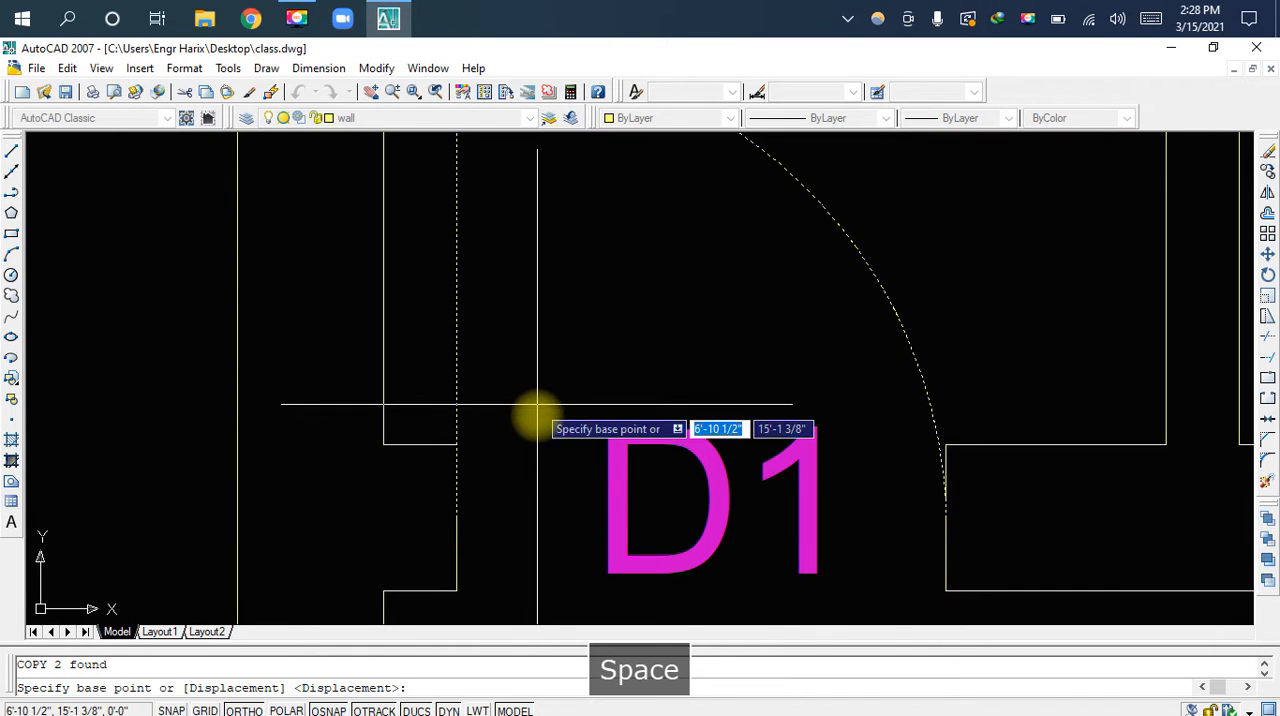
click(457, 516)
scroll(514, 366, down, 5)
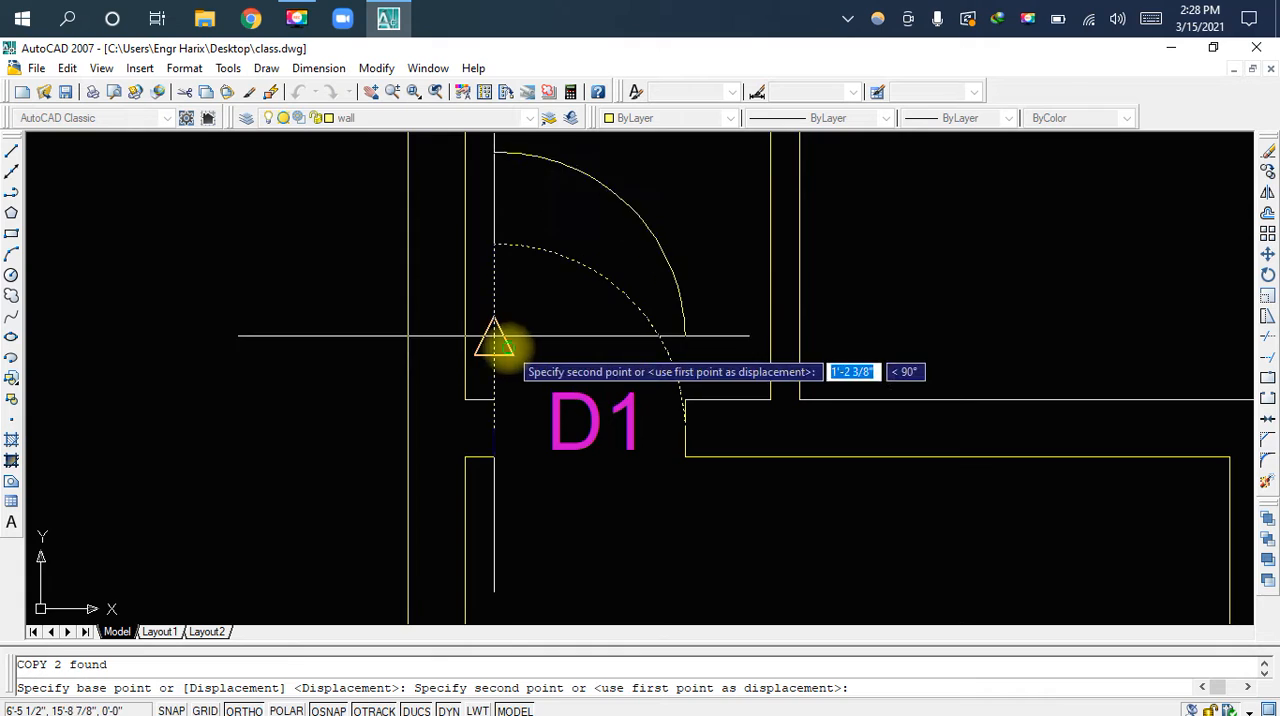
middle_drag(549, 484, 568, 576)
middle_drag(574, 294, 574, 480)
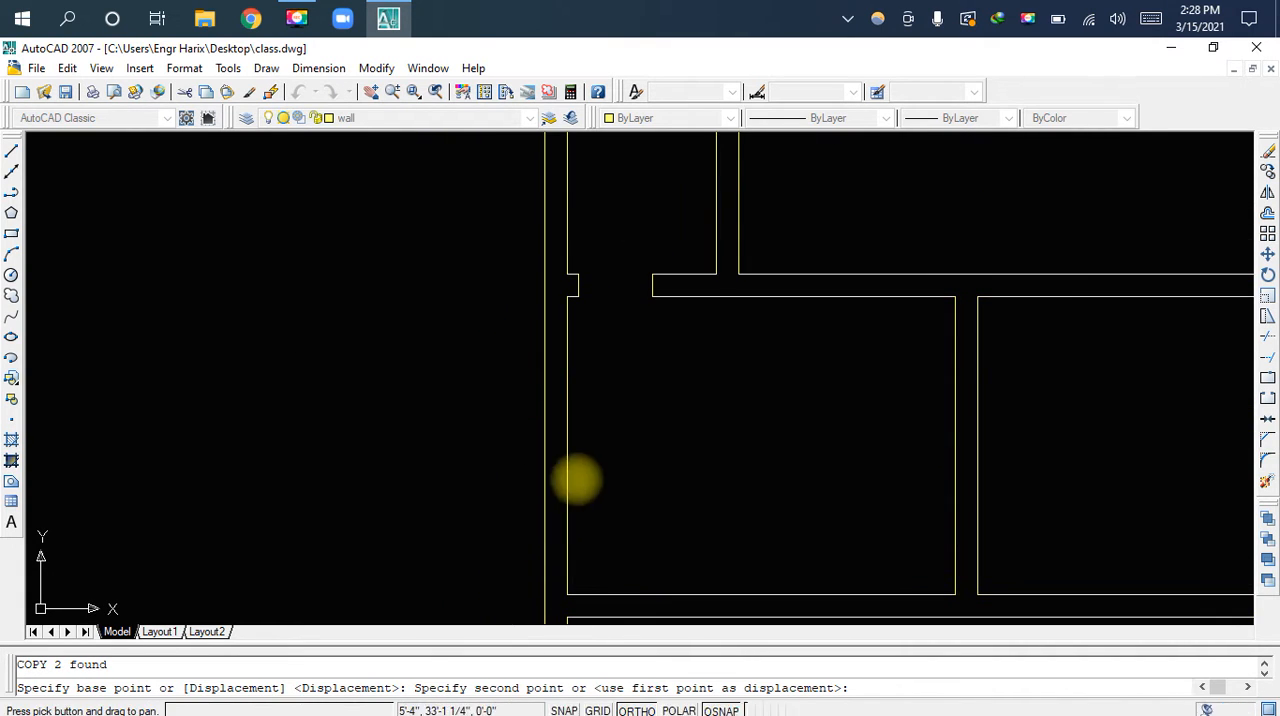
scroll(603, 335, up, 4)
scroll(580, 300, up, 3)
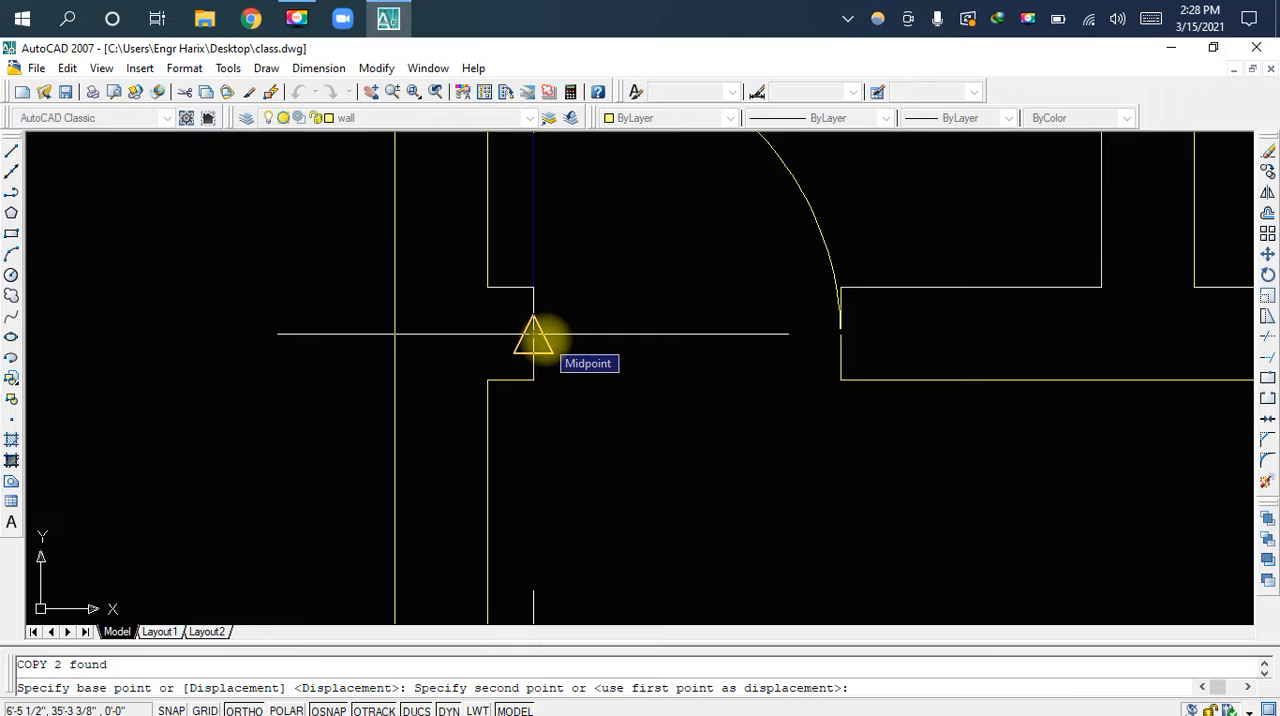
click(533, 334)
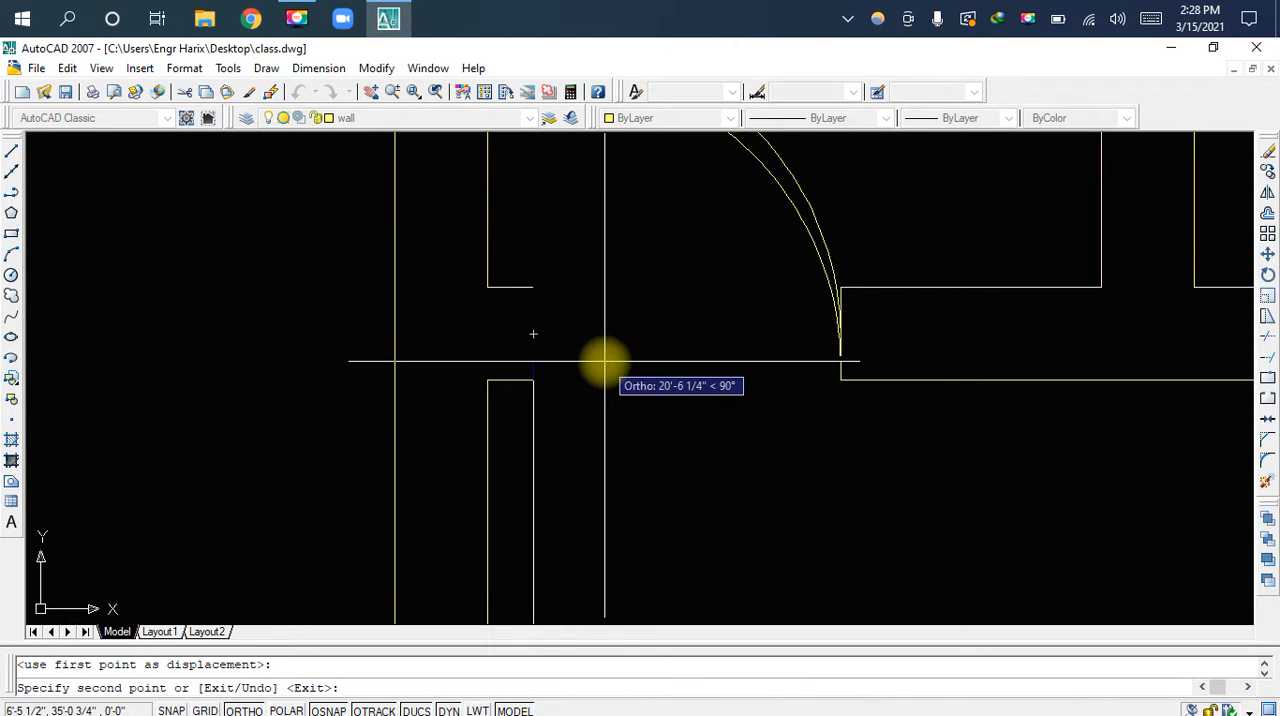
key(Escape)
Move the lower room's D1 label slightly down and to the left within its door opening
scroll(665, 395, down, 2)
middle_drag(674, 388, 561, 507)
scroll(614, 440, down, 4)
mouse_move(637, 371)
middle_down()
mouse_move(645, 273)
mouse_move(663, 366)
middle_up()
scroll(629, 463, up, 5)
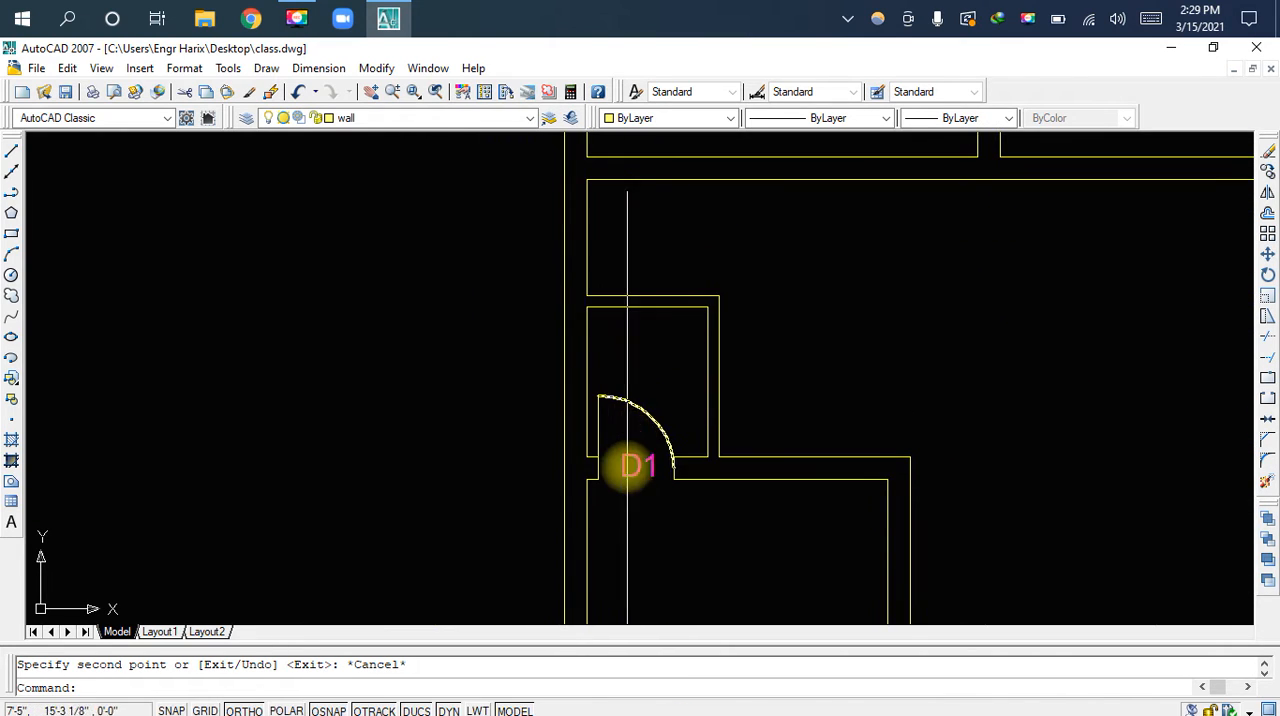
click(625, 478)
scroll(634, 484, up, 2)
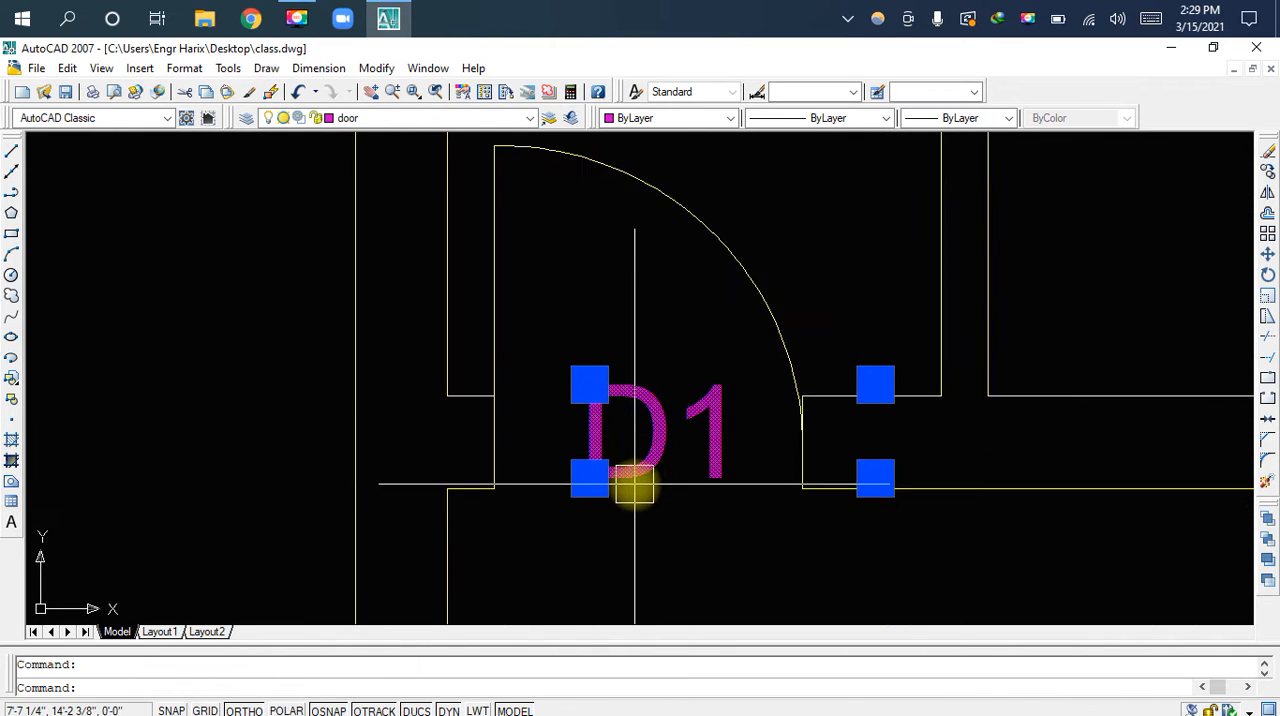
middle_drag(634, 486, 705, 428)
scroll(706, 428, up, 2)
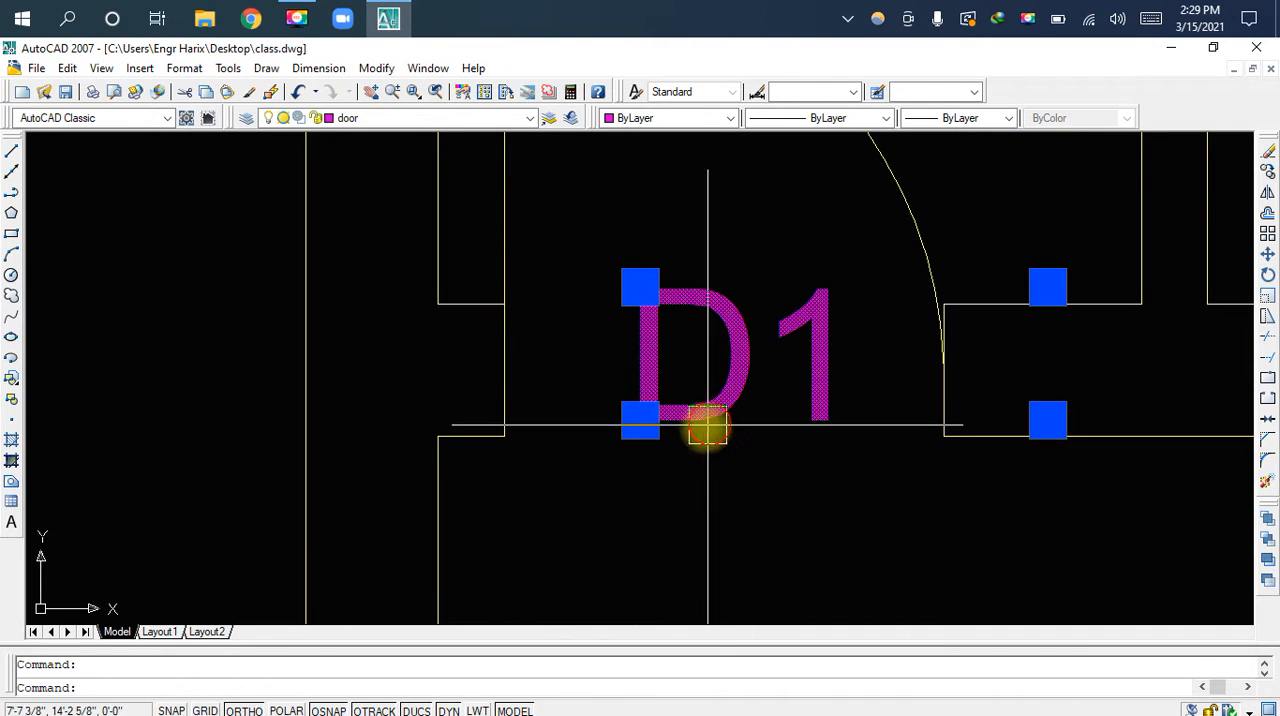
drag(705, 427, 683, 450)
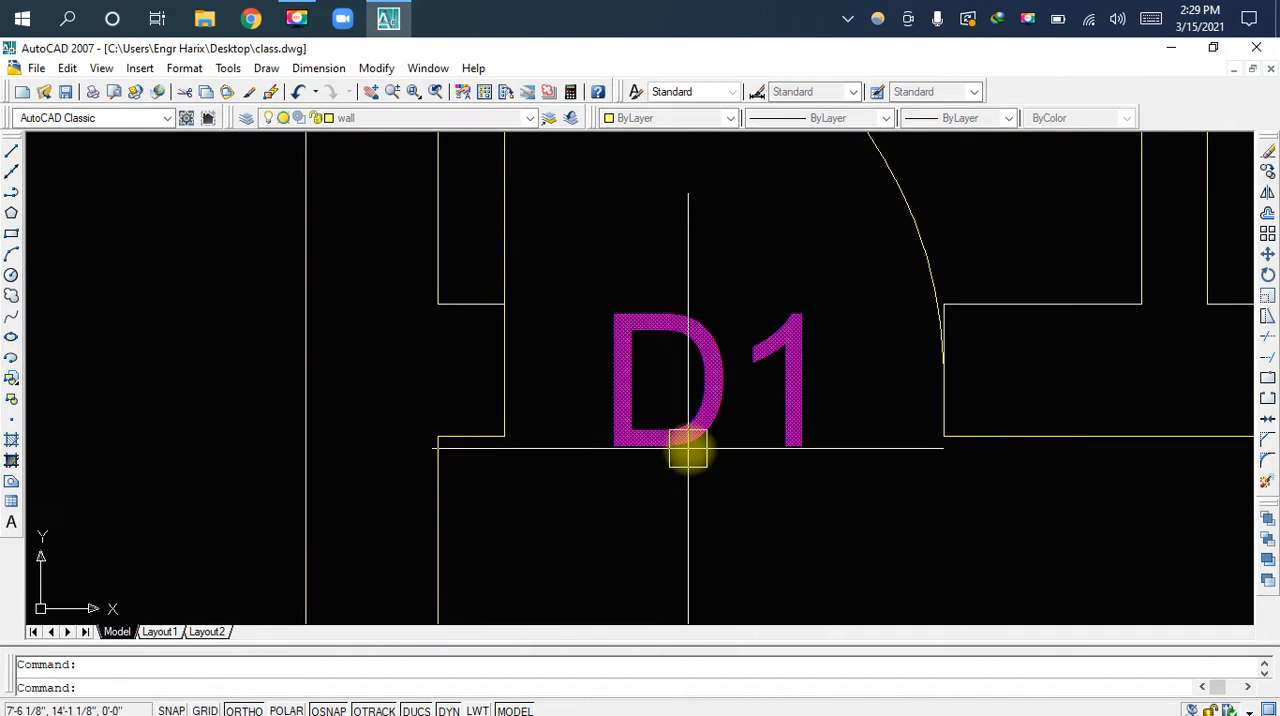
Copy the lower room's D1 label and paste it into the top-left small room's doorway
key(ctrl+c)
key(ctrl+v)
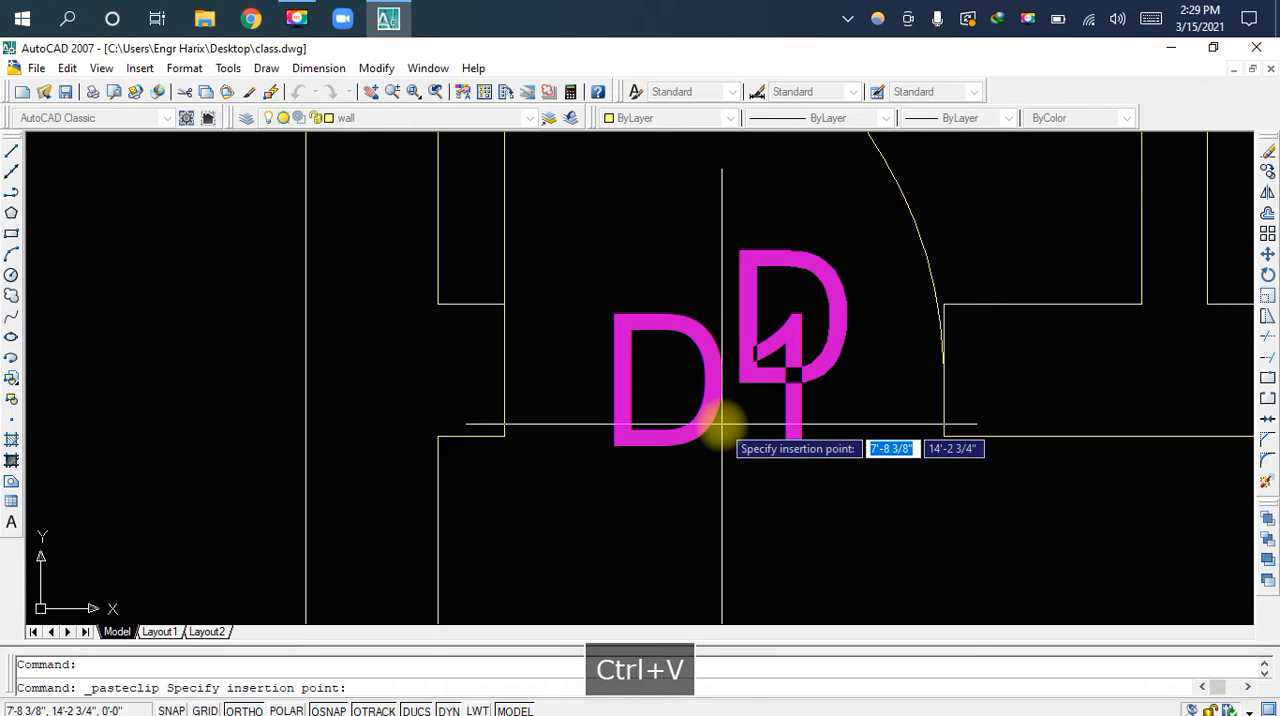
scroll(756, 353, down, 6)
middle_drag(740, 187, 760, 399)
middle_drag(757, 318, 770, 476)
scroll(796, 360, down, 2)
middle_drag(806, 258, 738, 495)
scroll(714, 285, up, 8)
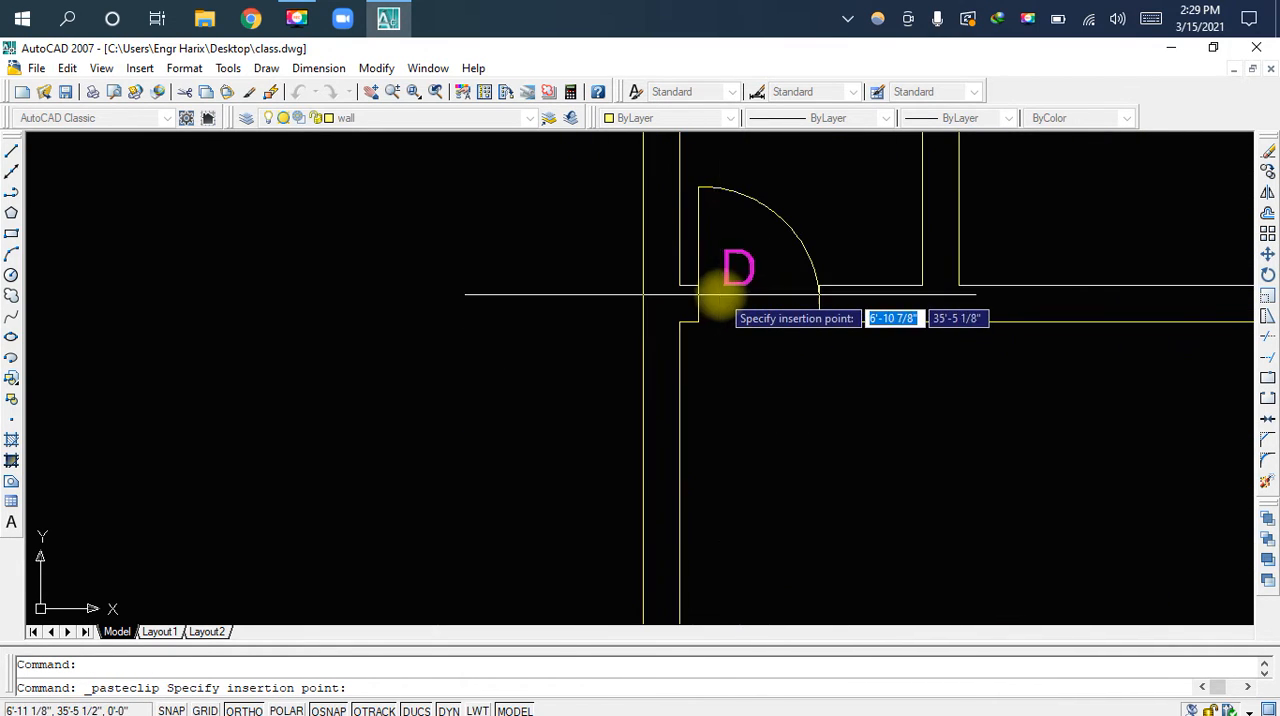
click(708, 471)
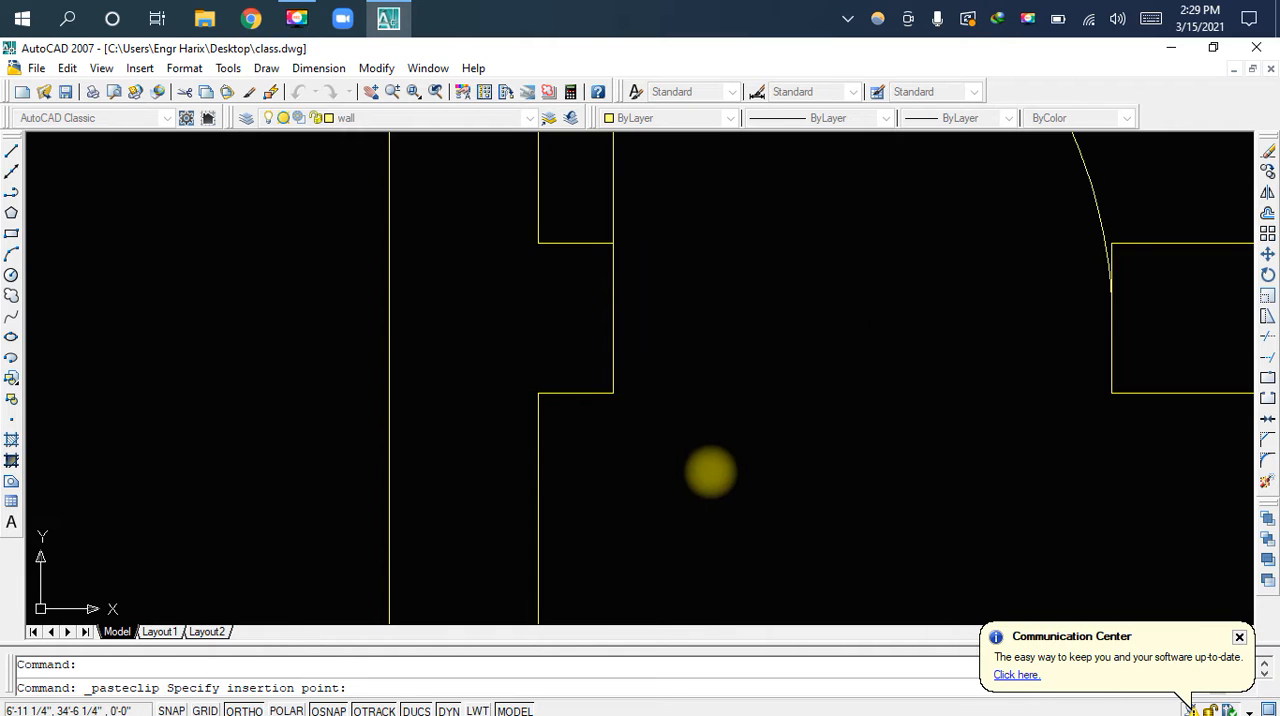
scroll(769, 480, down, 5)
scroll(770, 479, down, 5)
middle_drag(778, 501, 746, 231)
middle_drag(775, 529, 774, 444)
middle_drag(775, 491, 775, 553)
middle_drag(711, 231, 711, 357)
scroll(695, 313, up, 5)
scroll(798, 417, up, 3)
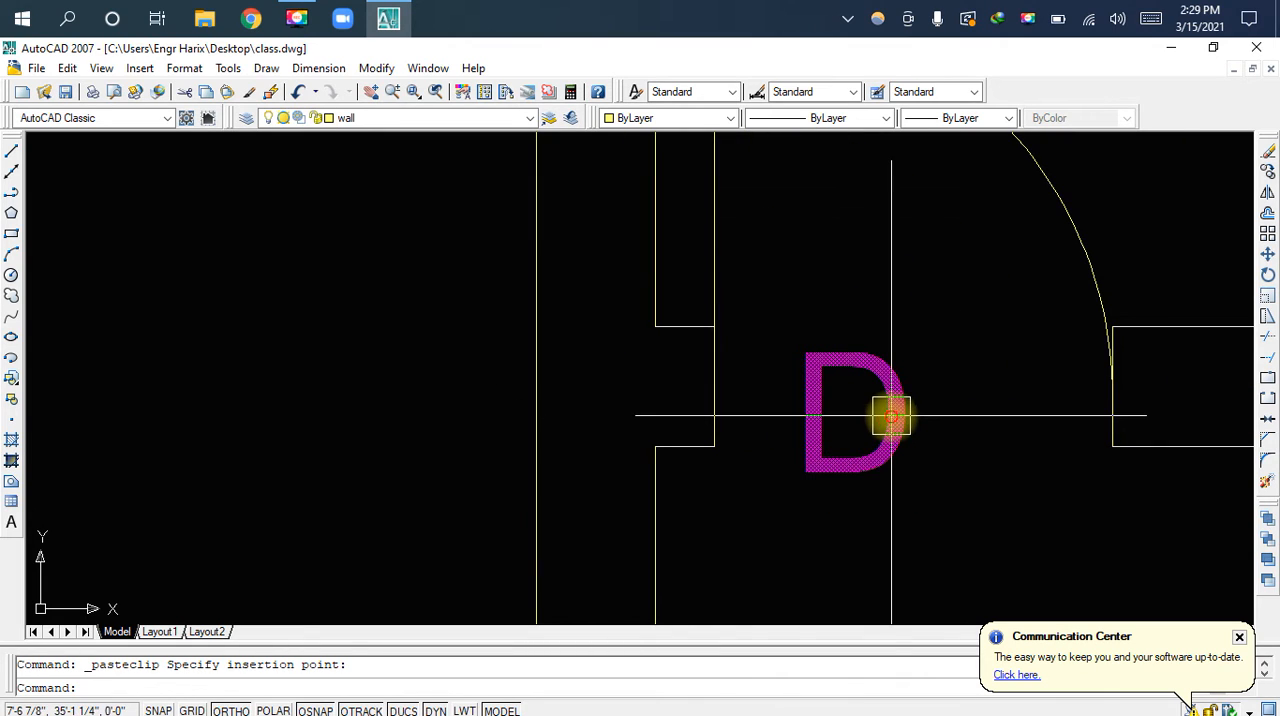
click(891, 415)
key(F2)
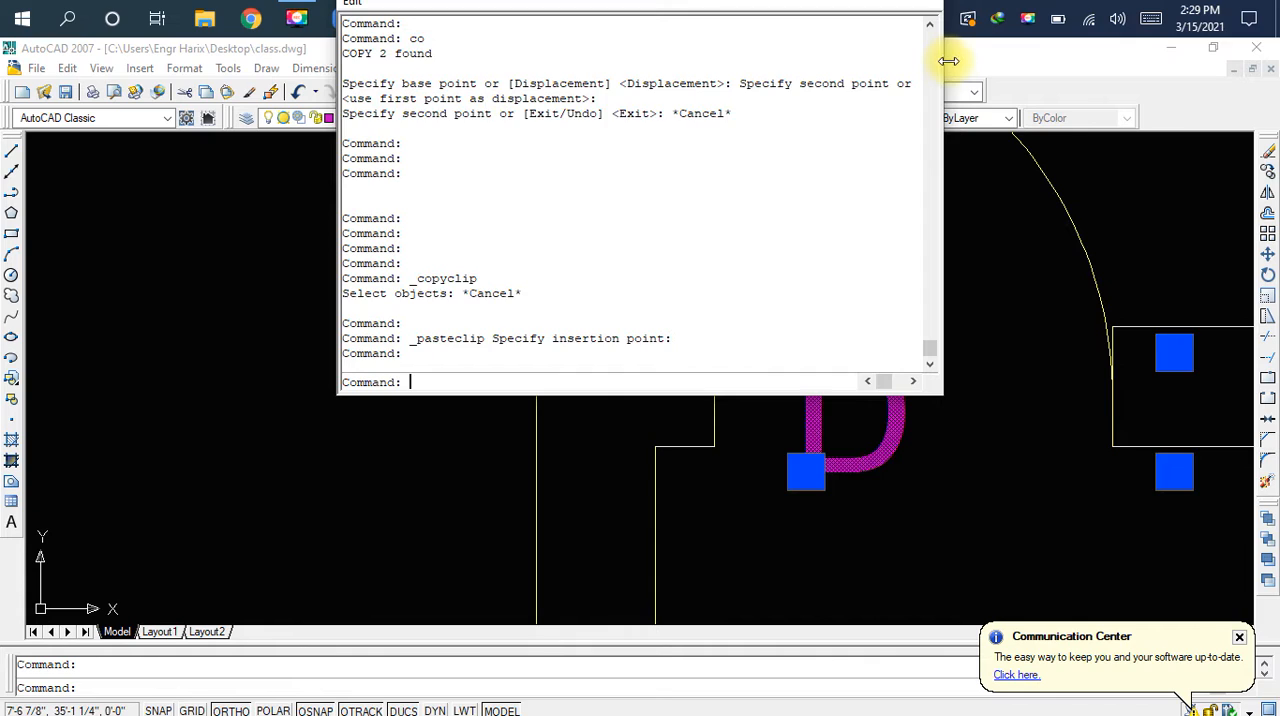
key(Escape)
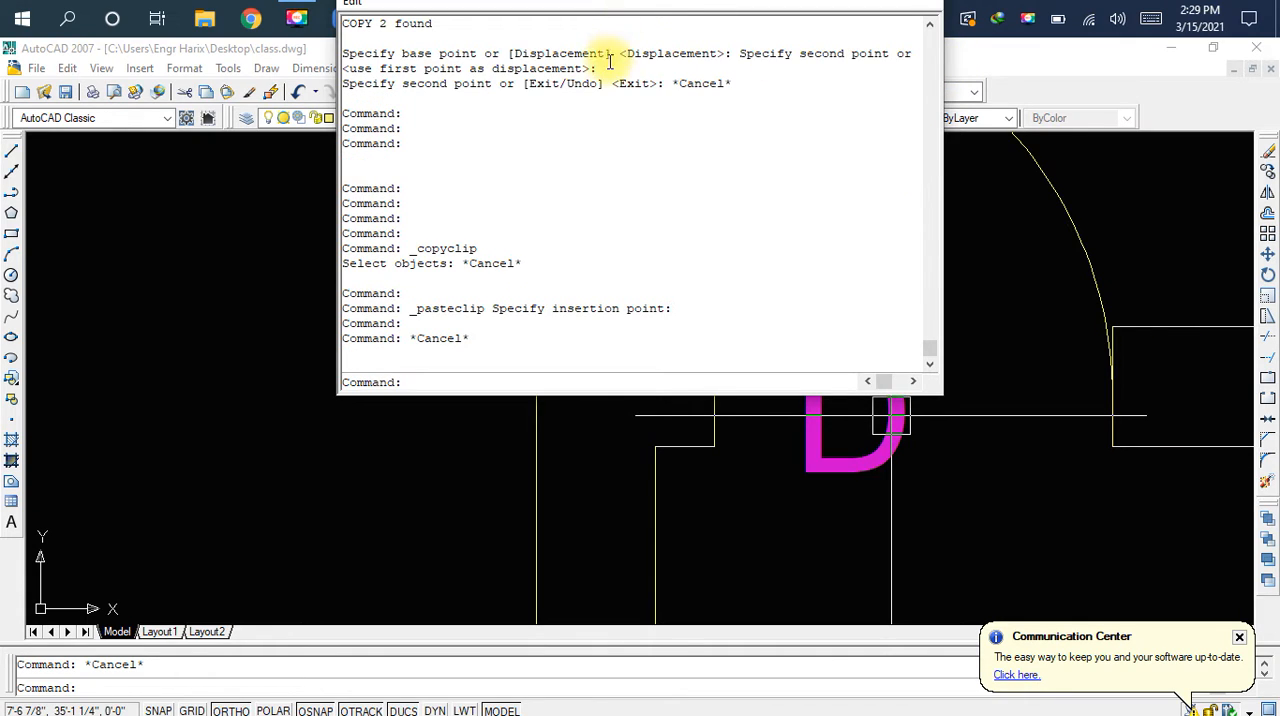
click(594, 495)
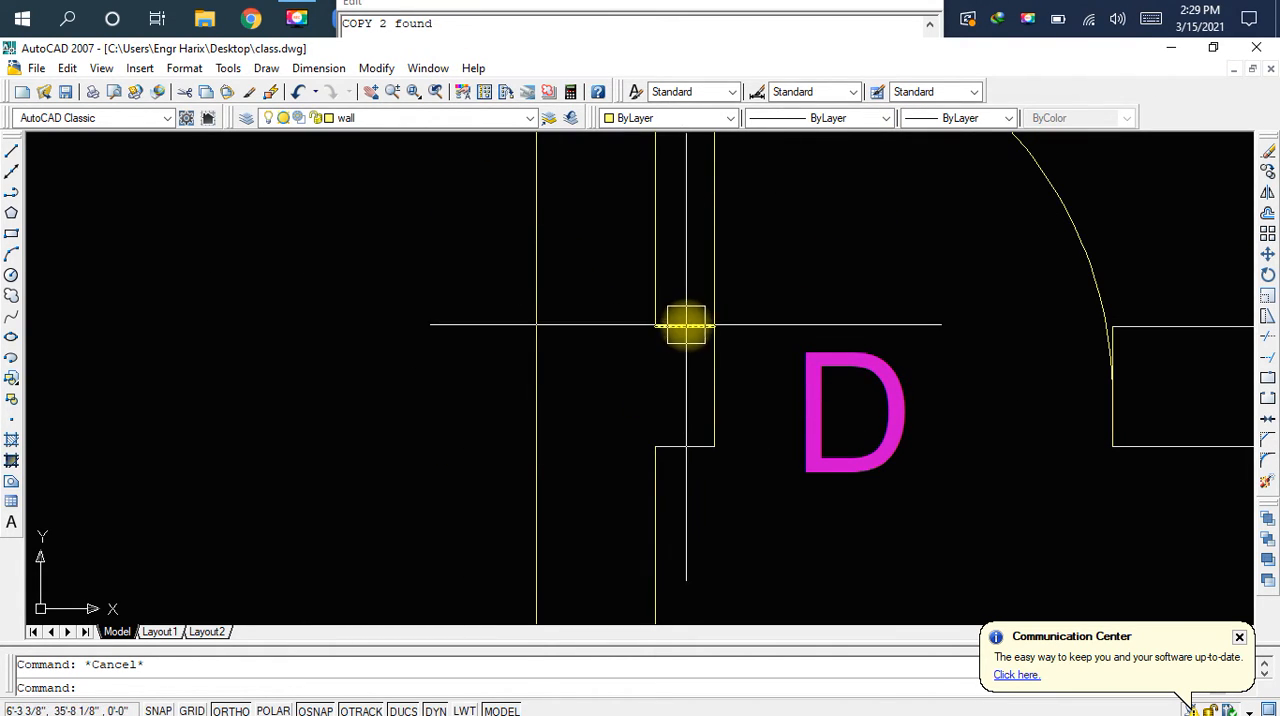
Edit the pasted door label to read D1 and save the drawing
click(793, 371)
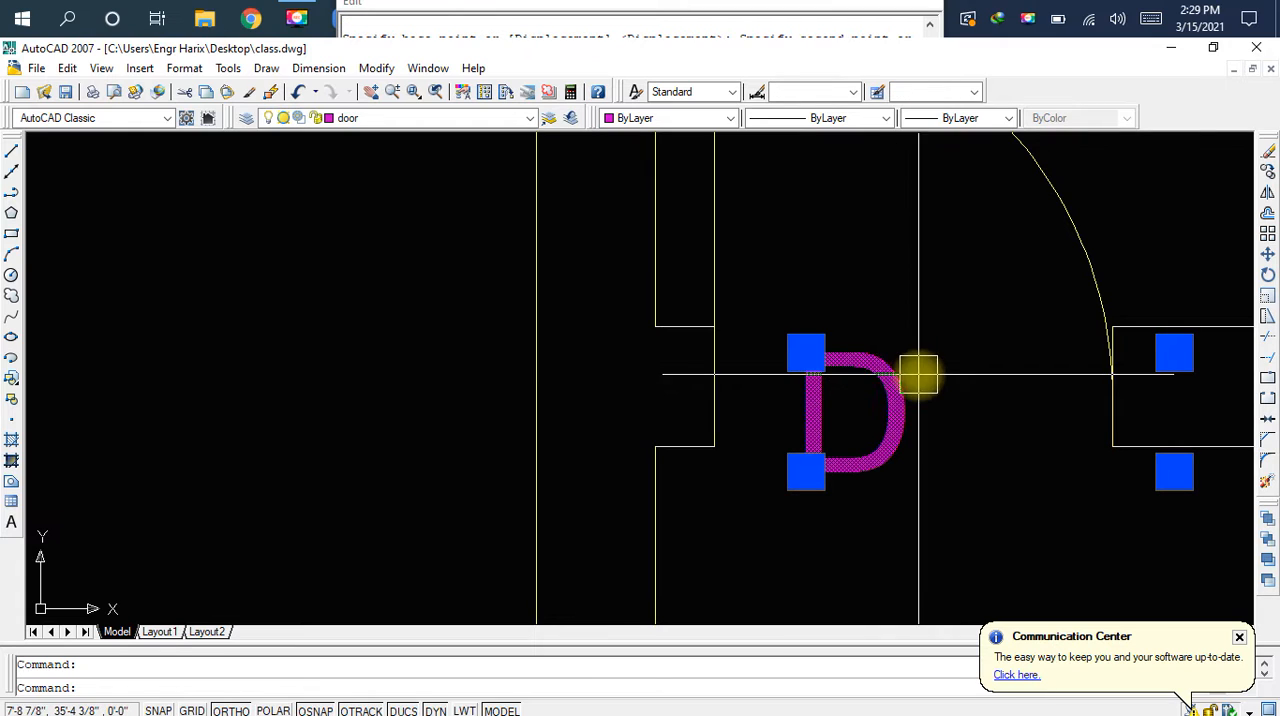
double_click(874, 391)
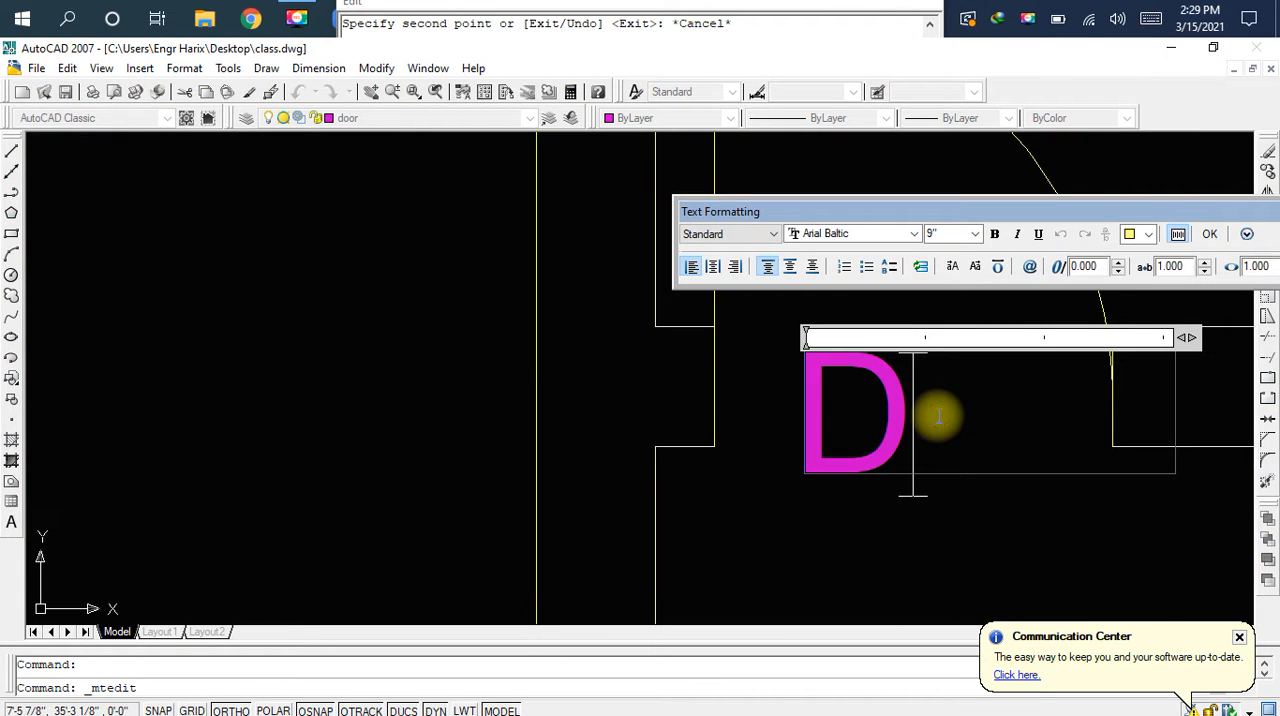
text(1)
click(940, 532)
key(ctrl+s)
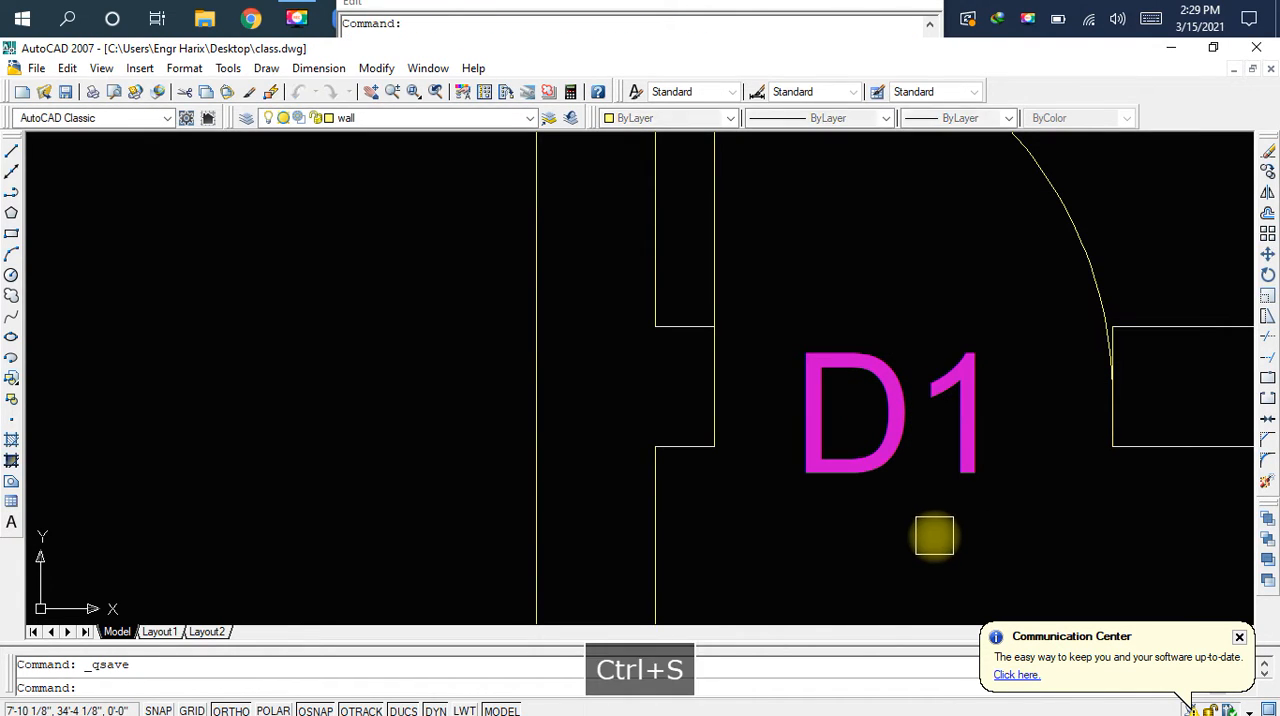
Examine the doors and window along the plan's left side, from the top small room down to the front room
scroll(908, 480, down, 2)
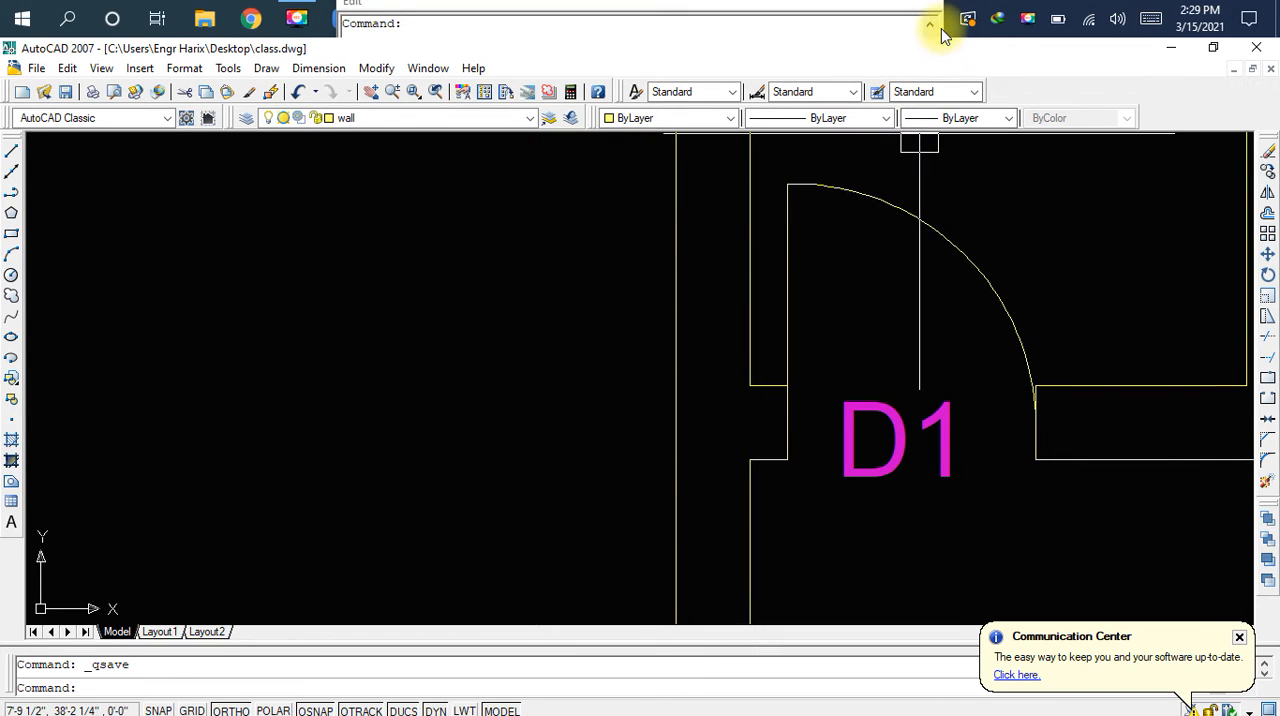
click(1035, 285)
scroll(951, 380, down, 8)
middle_drag(971, 426, 838, 396)
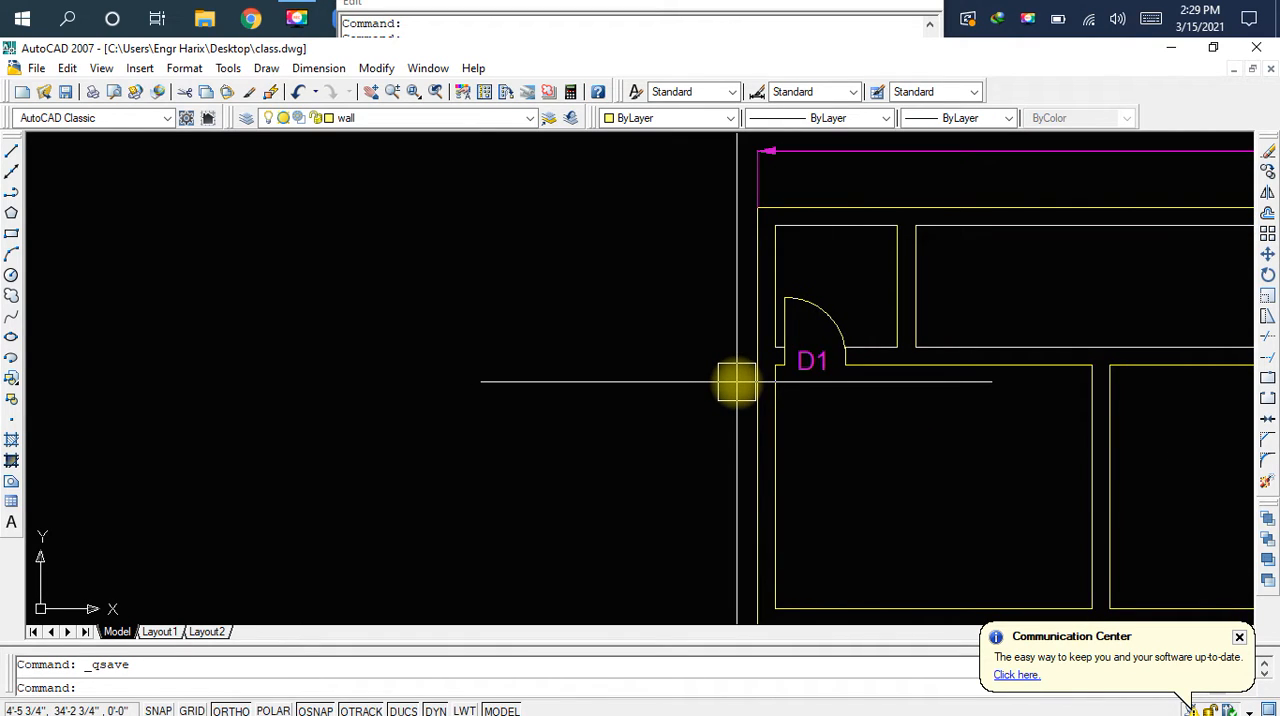
mouse_move(720, 443)
middle_down()
mouse_move(720, 380)
mouse_move(642, 252)
middle_up()
middle_drag(700, 478, 680, 261)
middle_drag(834, 507, 709, 285)
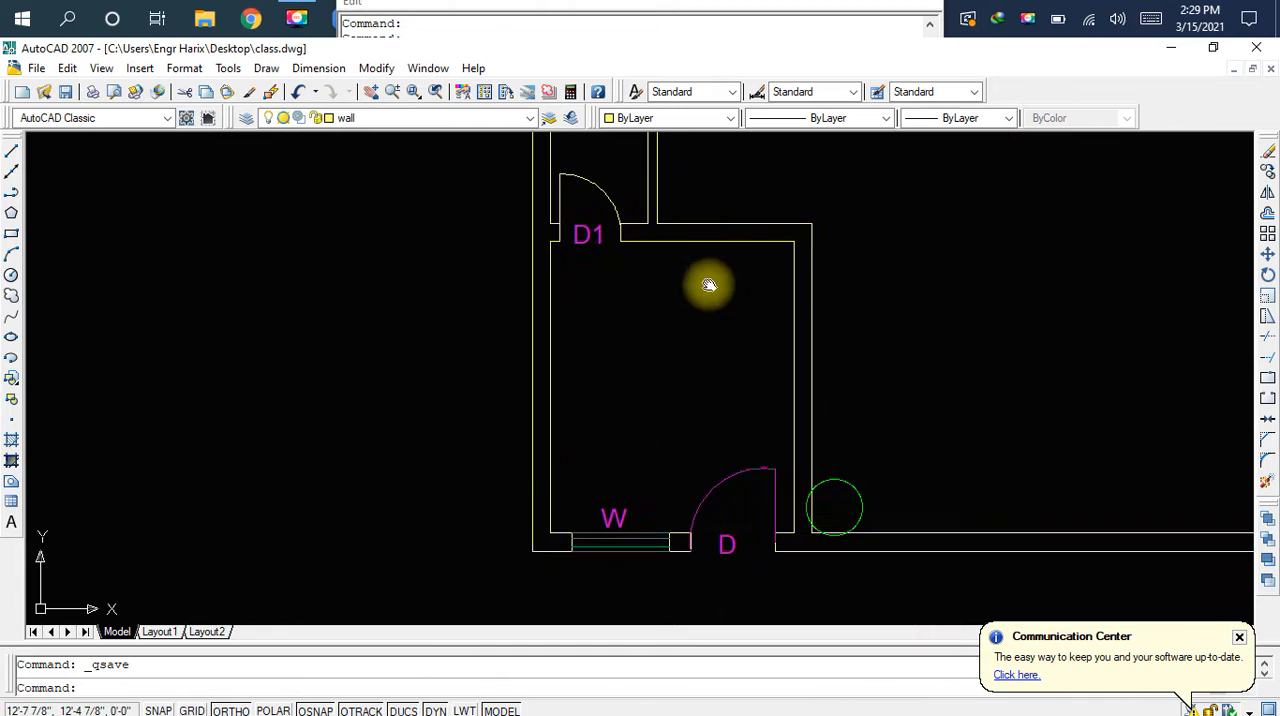
scroll(757, 546, up, 1)
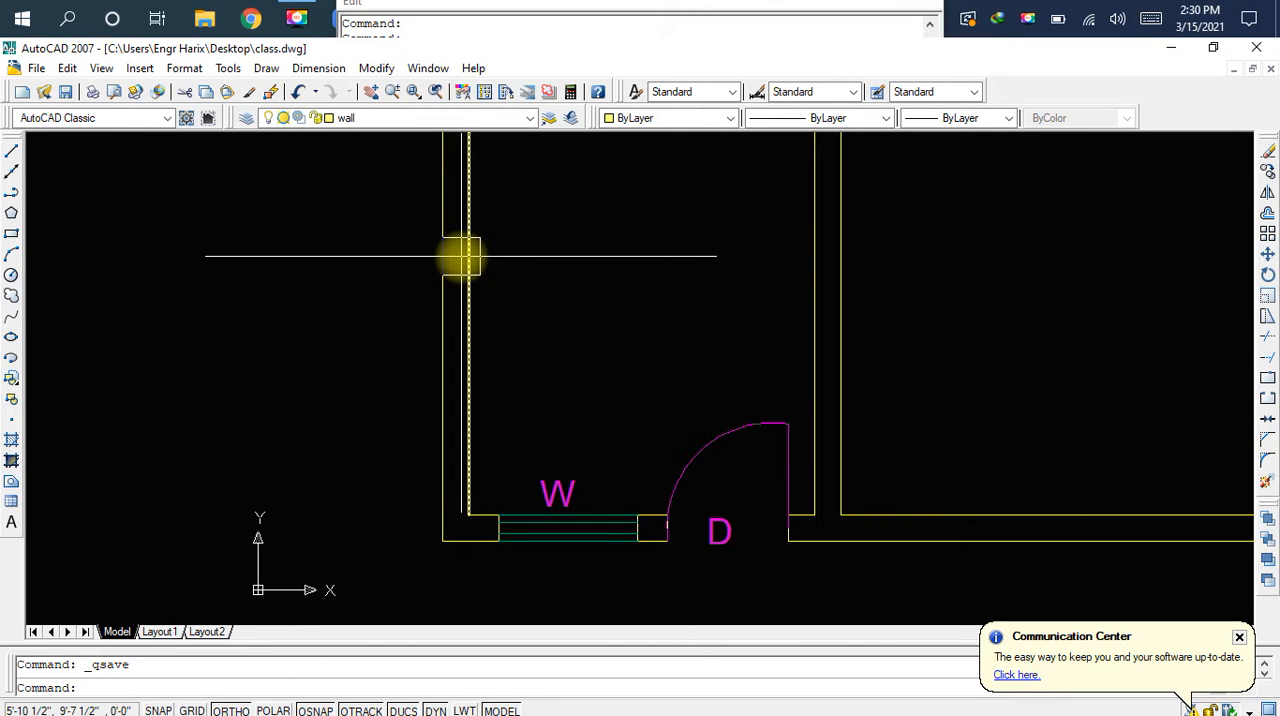
Turn off object snap tracking and save the drawing
key(alt+Tab)
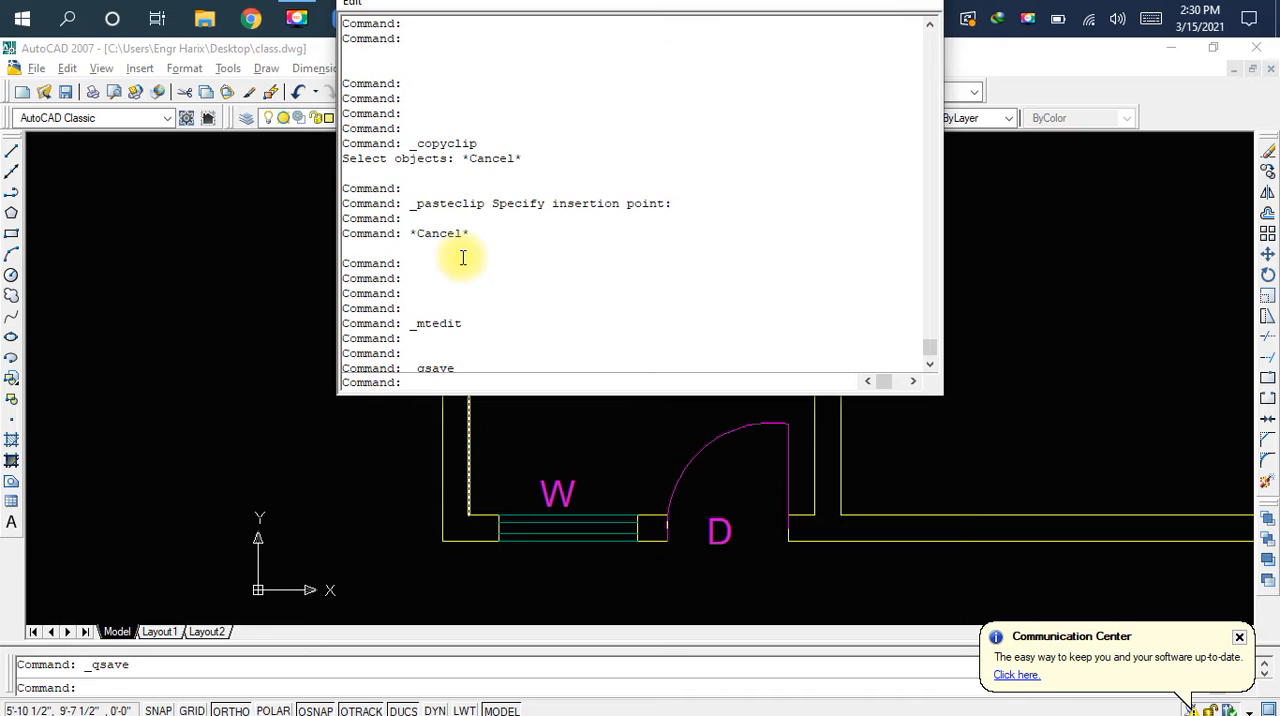
key(ctrl+w)
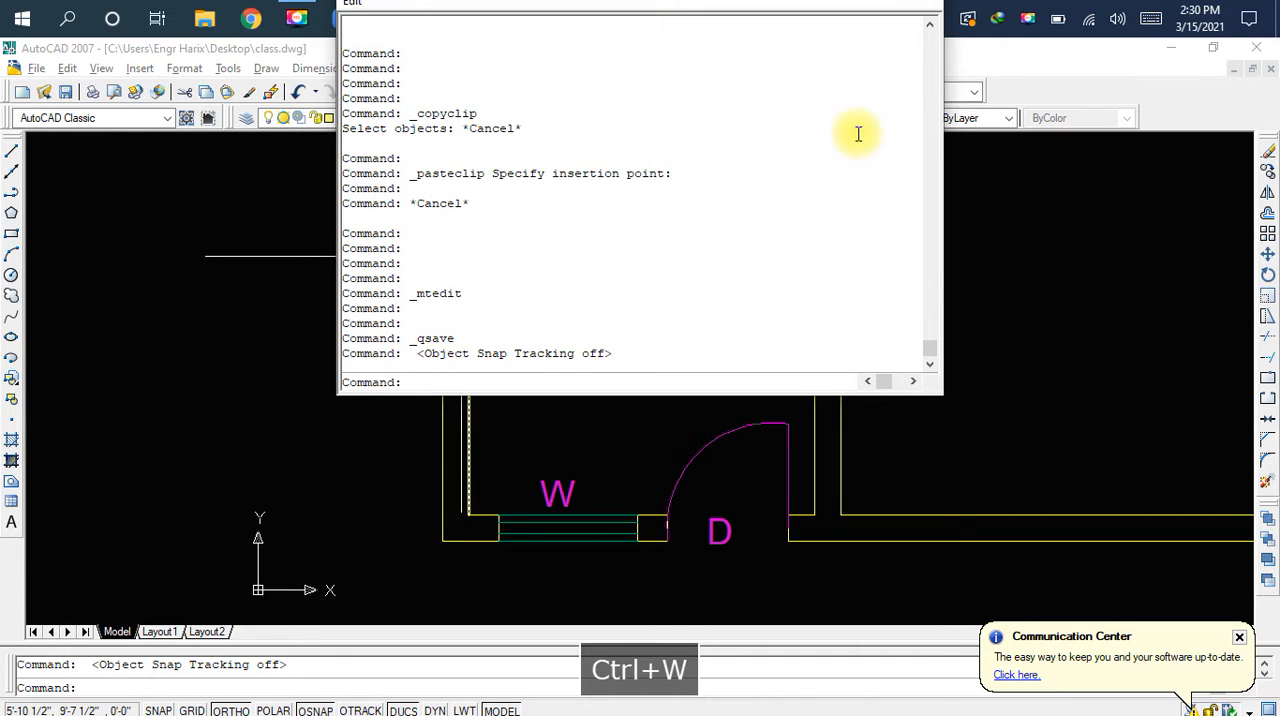
click(1066, 265)
key(ctrl+s)
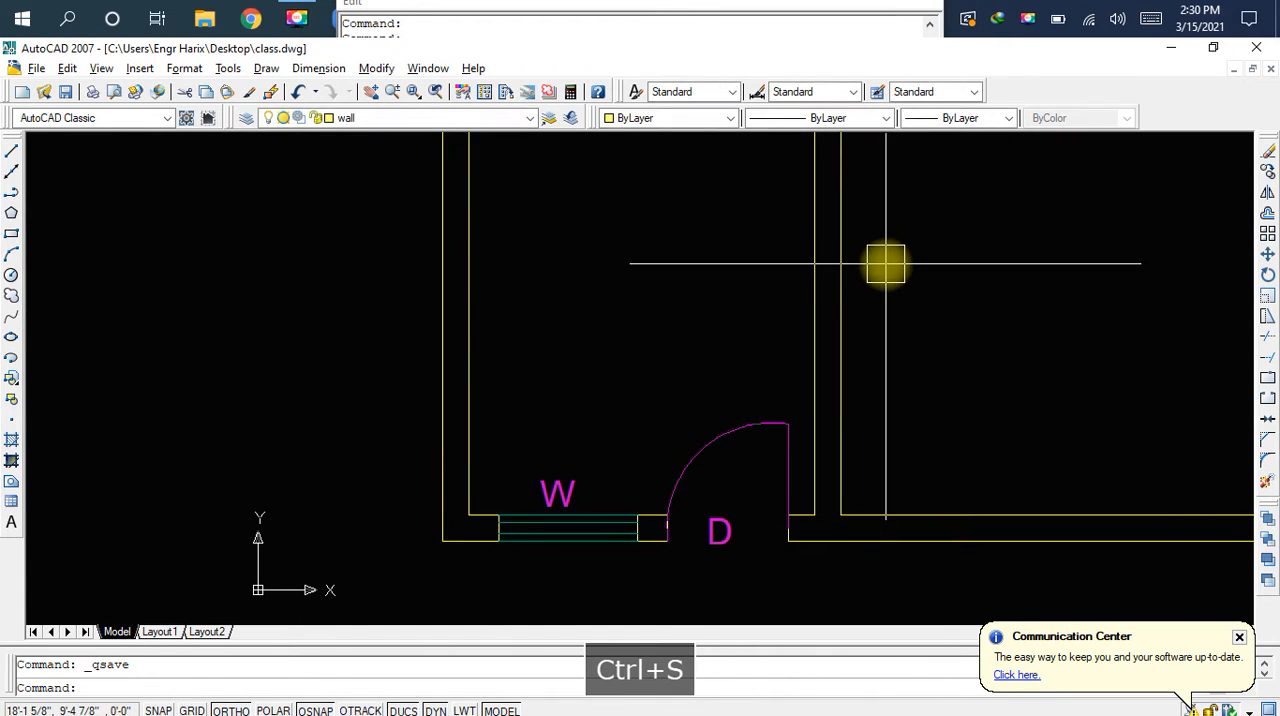
scroll(886, 265, down, 2)
middle_drag(942, 289, 750, 369)
middle_drag(880, 262, 769, 331)
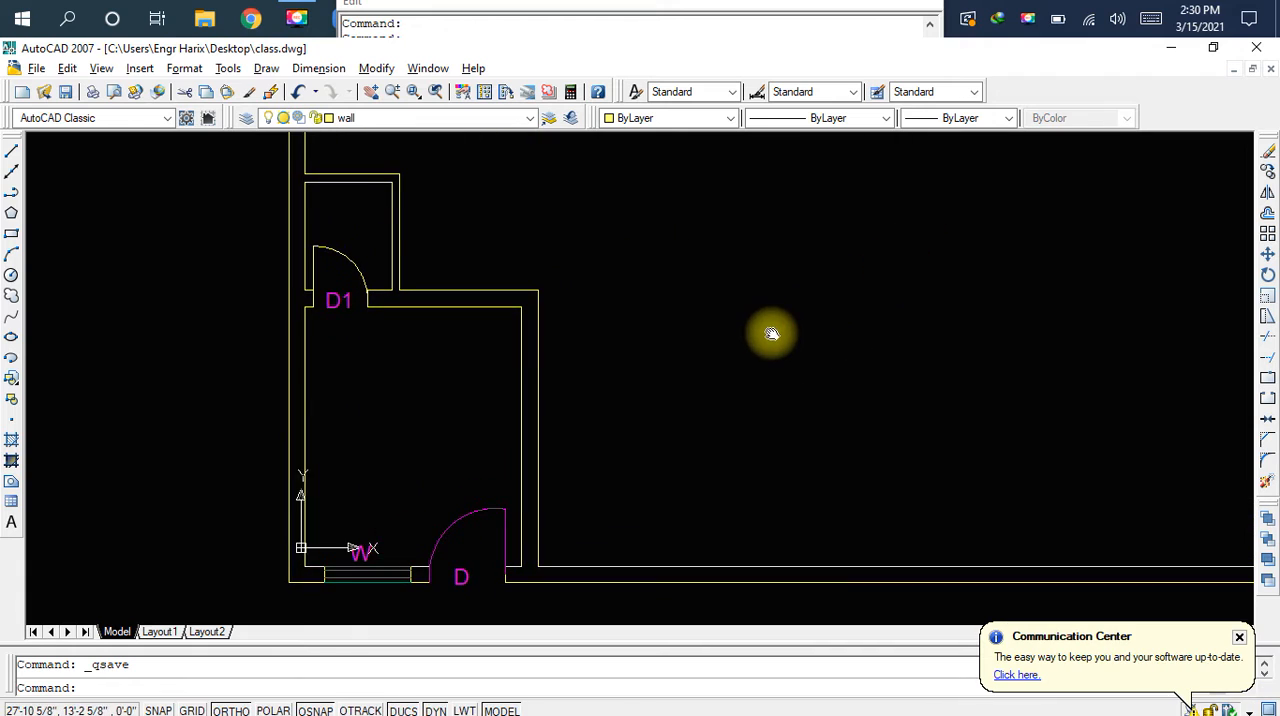
mouse_move(700, 277)
middle_down()
mouse_move(729, 329)
mouse_move(666, 494)
middle_up()
scroll(726, 336, down, 2)
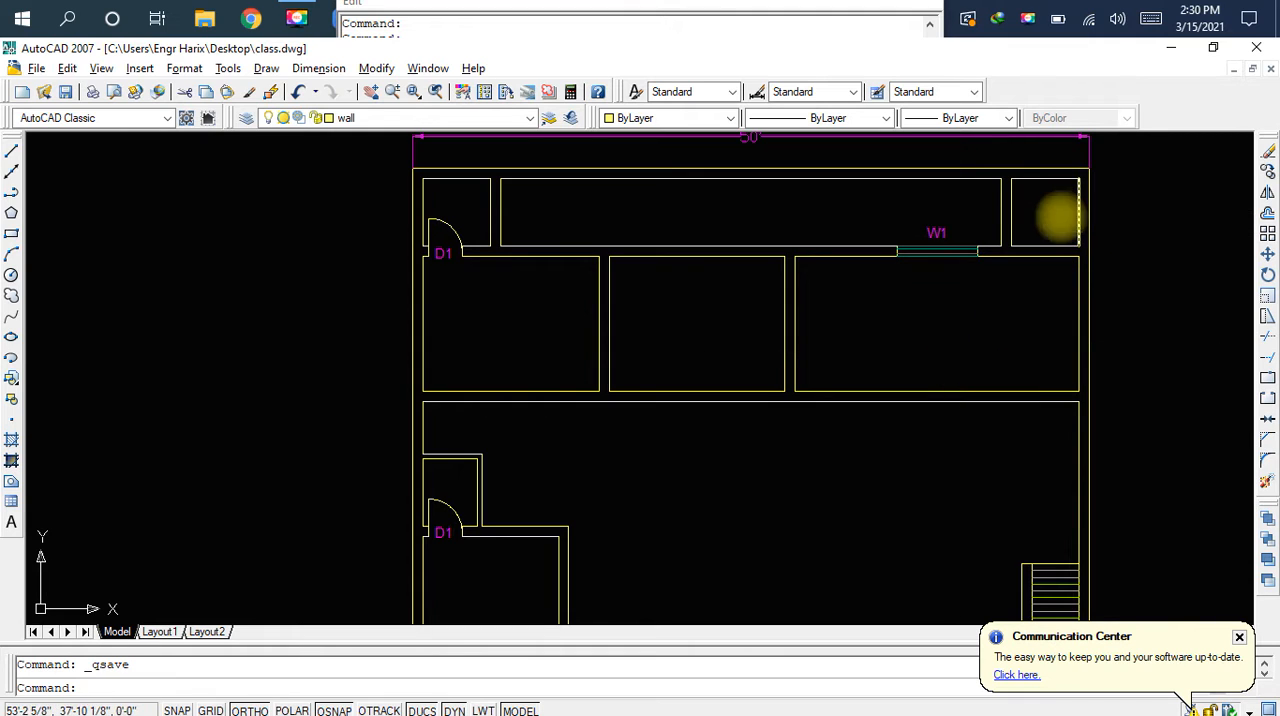
Draw a jamb line across the wall below the top-right small room, 4.5" in from its lower-right inner corner
scroll(1068, 238, up, 3)
scroll(1005, 414, up, 5)
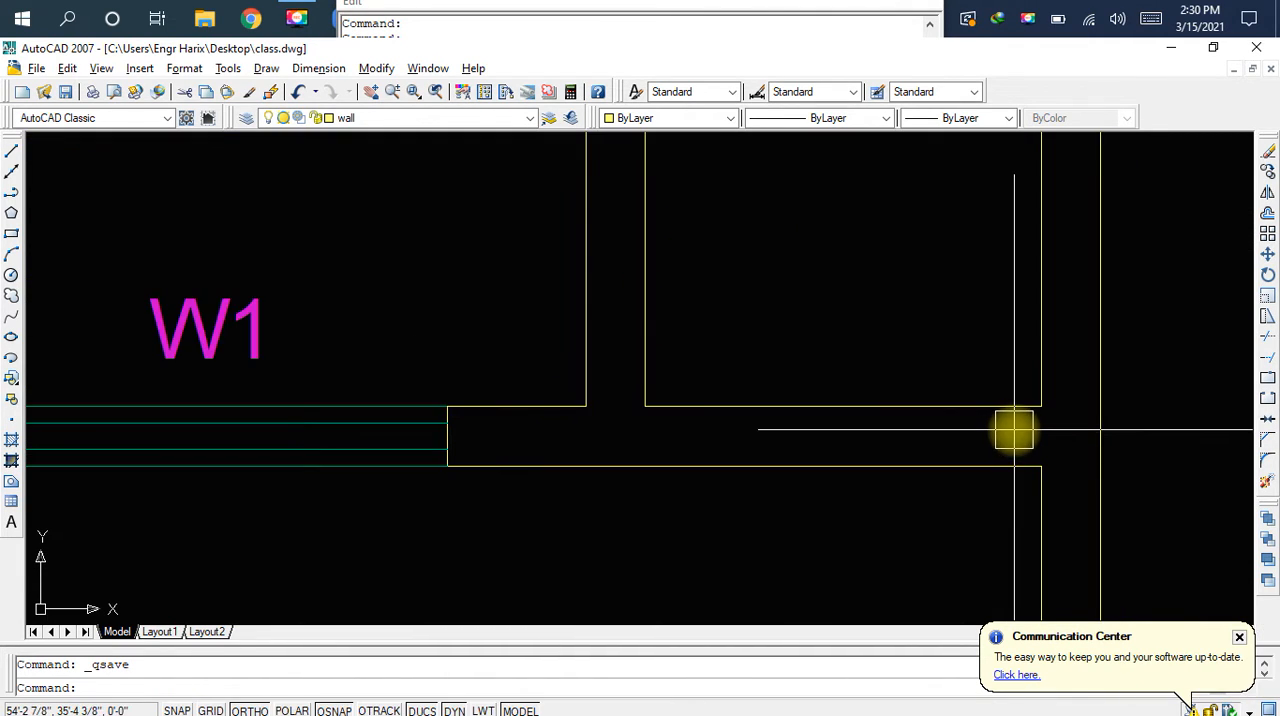
scroll(1014, 430, up, 2)
text(l)
key(space)
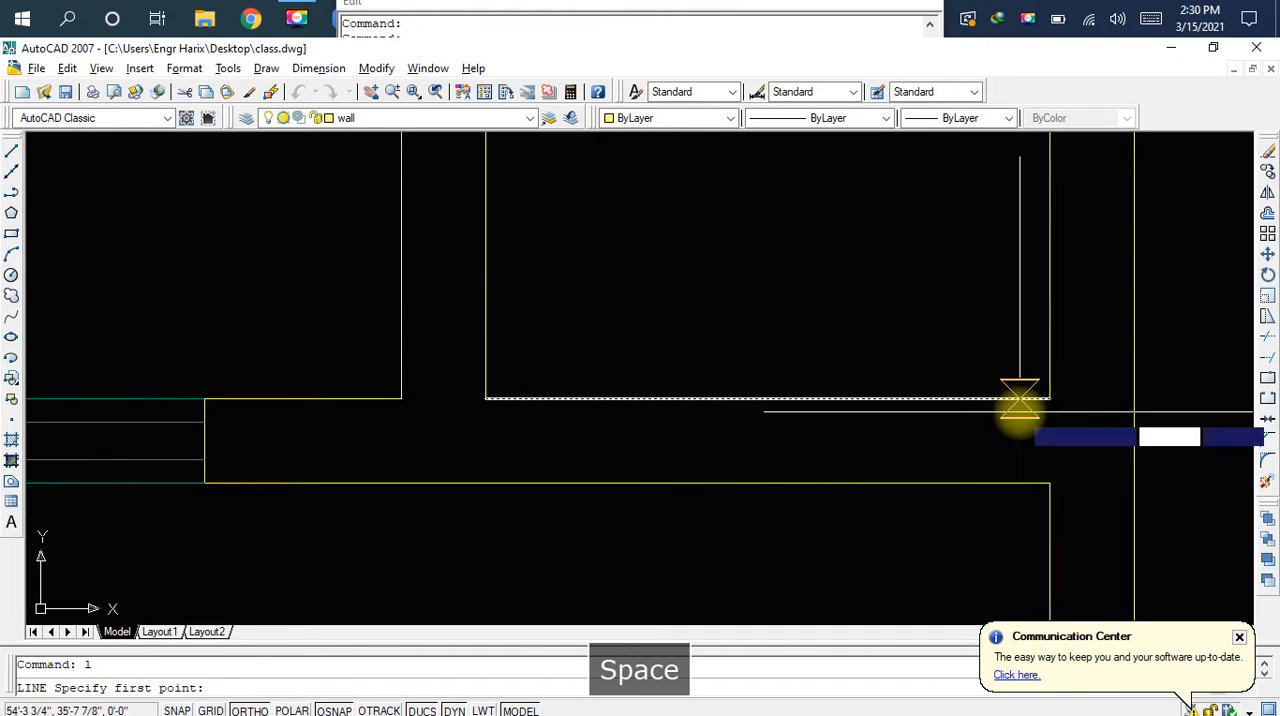
click(1049, 398)
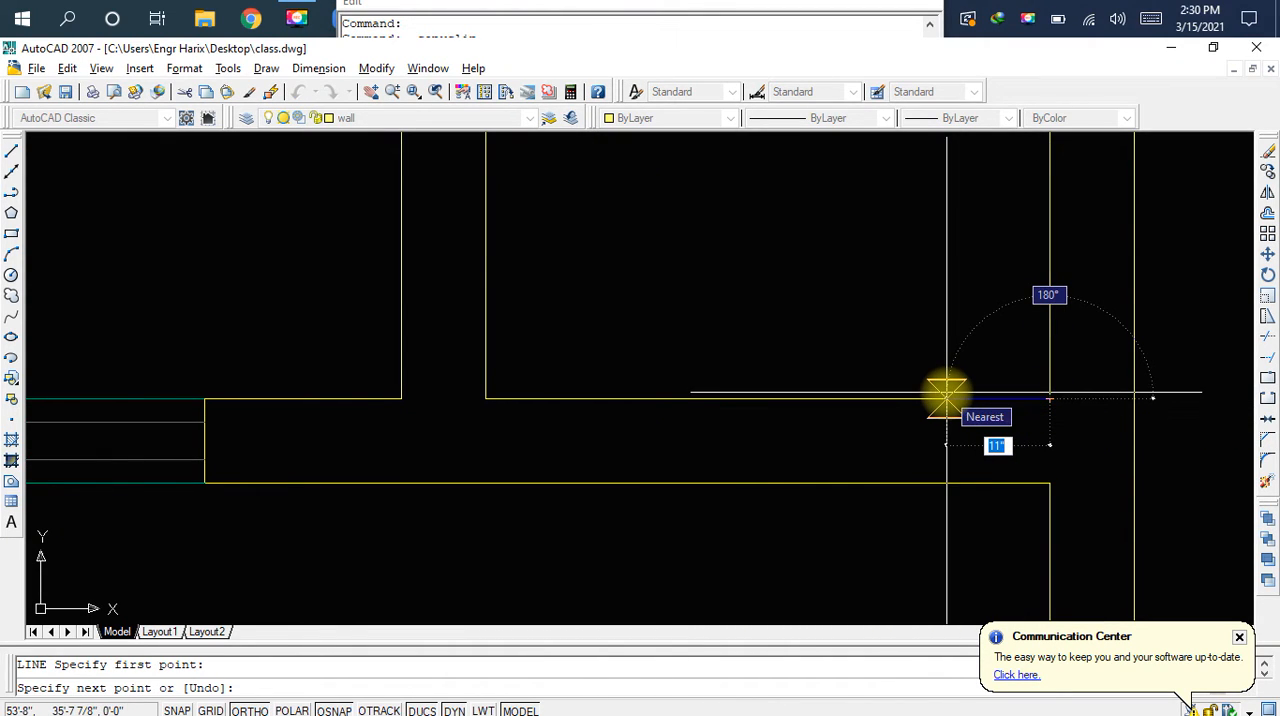
text(4)
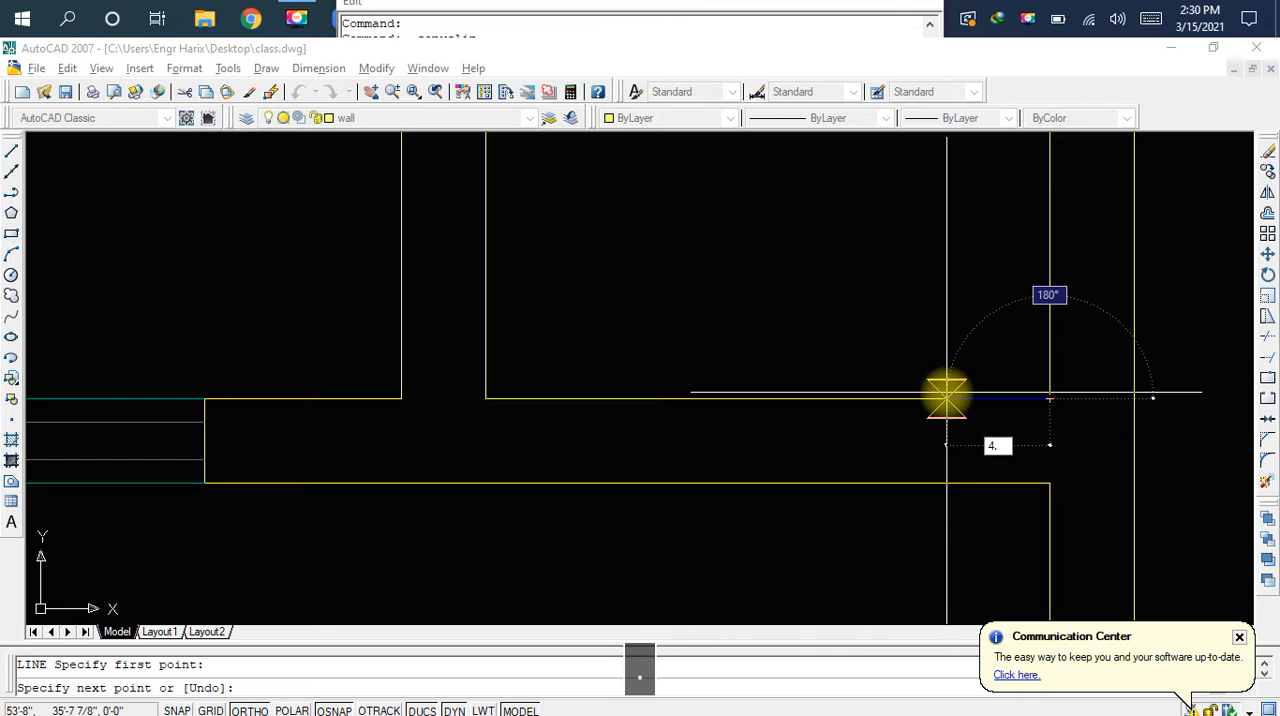
text(.5)
key(space)
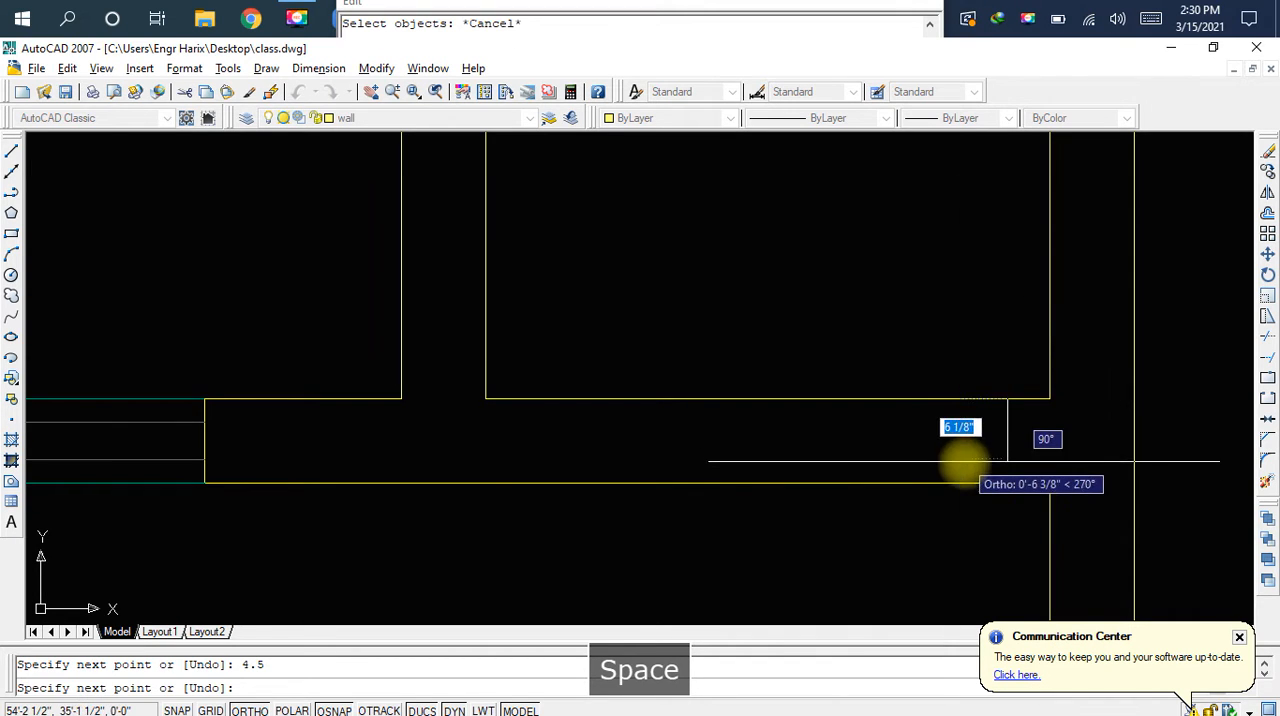
click(1005, 482)
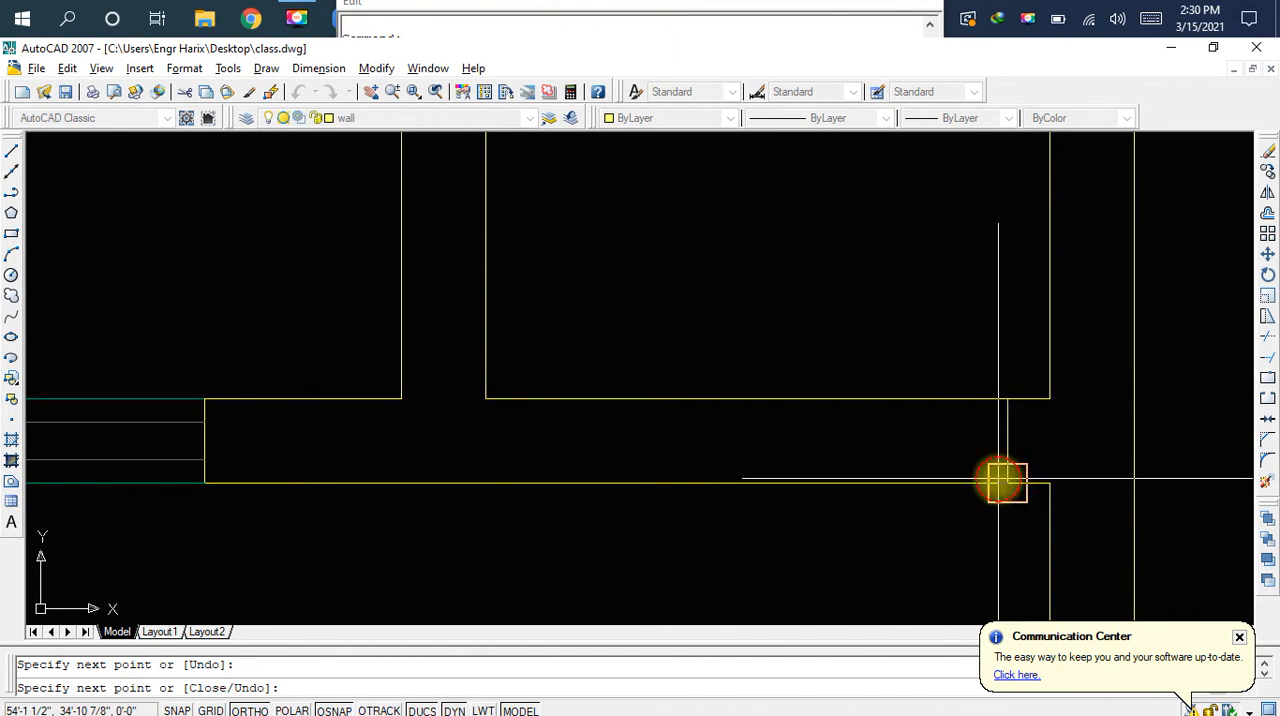
key(Escape)
Offset the new jamb line 2.5' to the left to mark the door opening's other side
text(o)
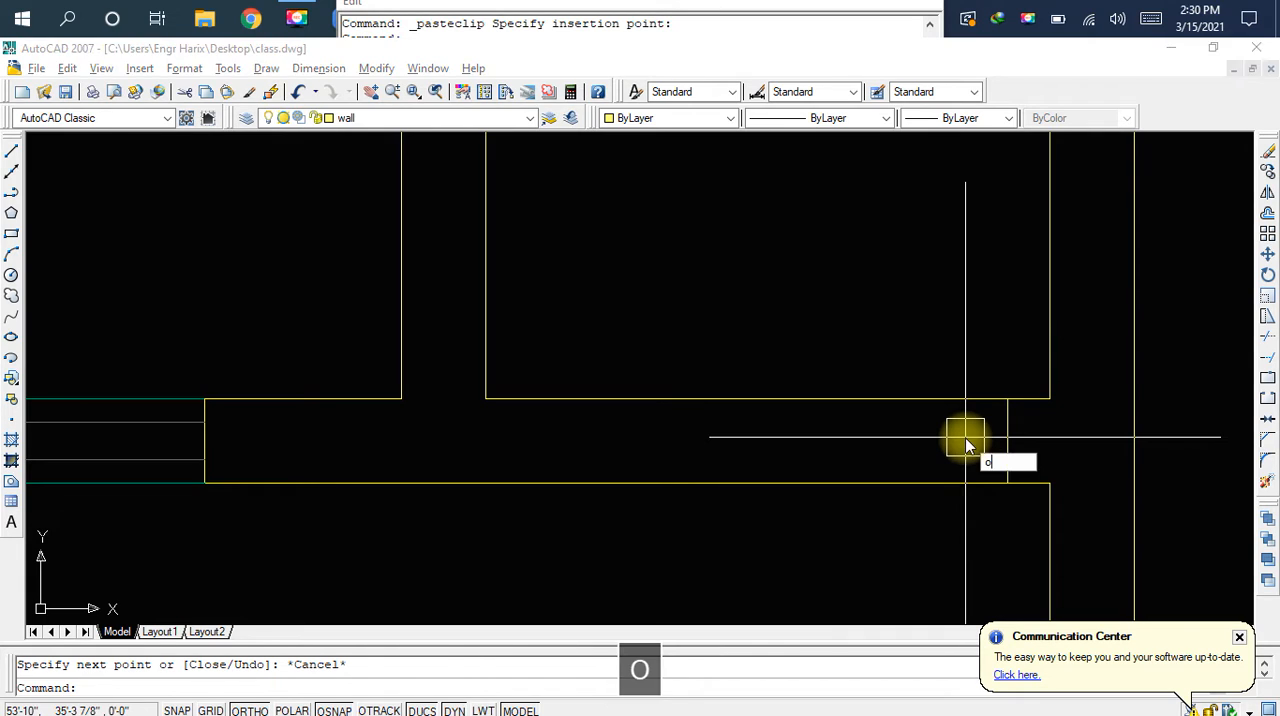
key(space)
text(2.5)
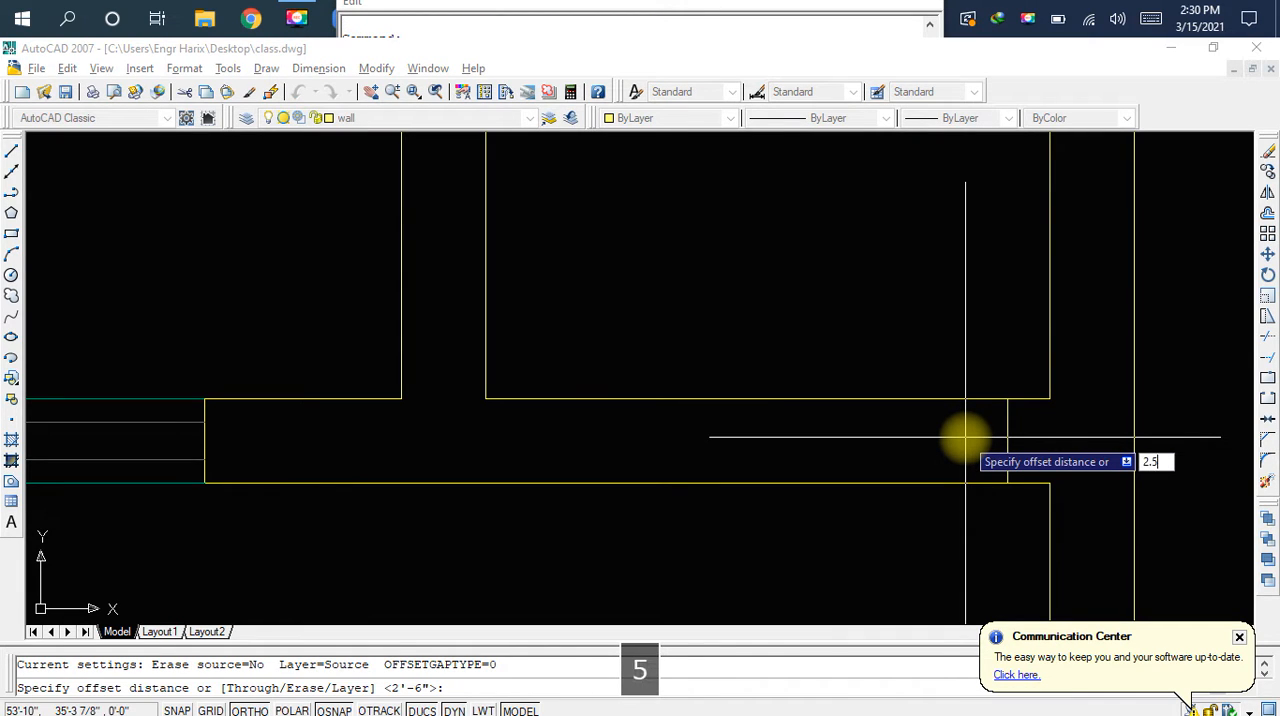
key(Return)
click(1004, 435)
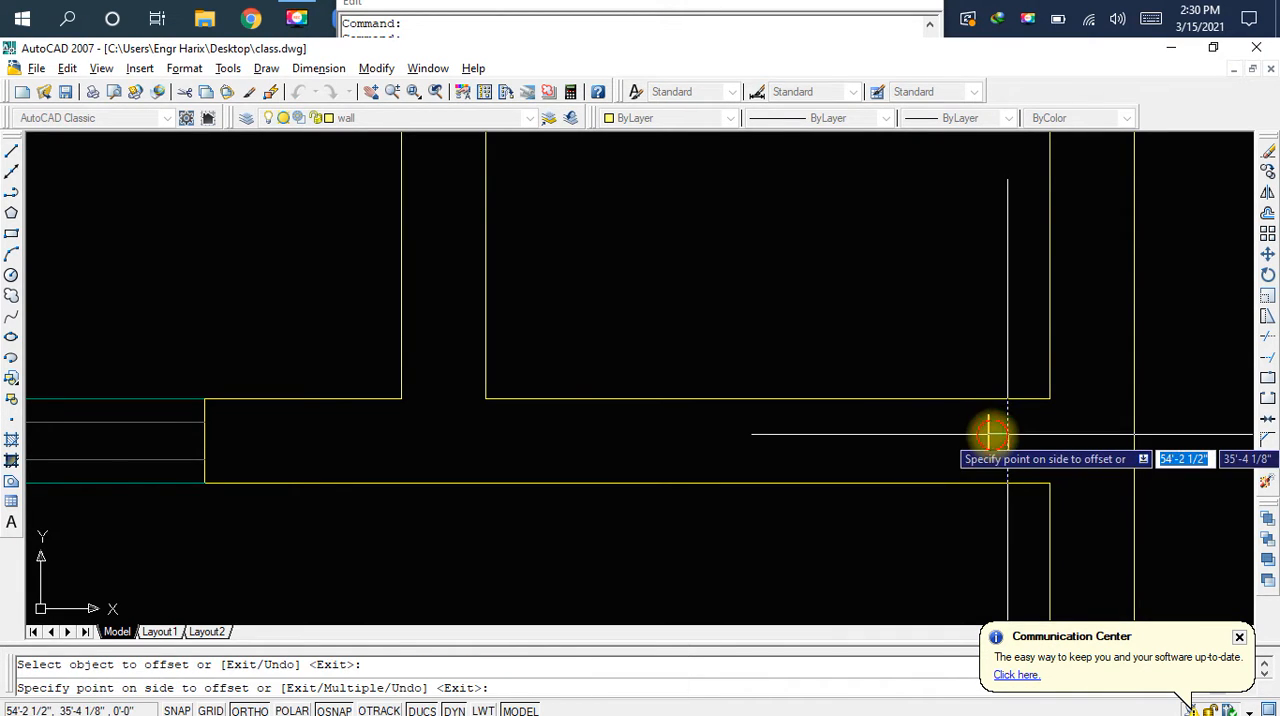
click(931, 451)
key(Escape)
Trim both wall lines between the two jambs to open the top-right small room's doorway, and save the drawing
text(tr)
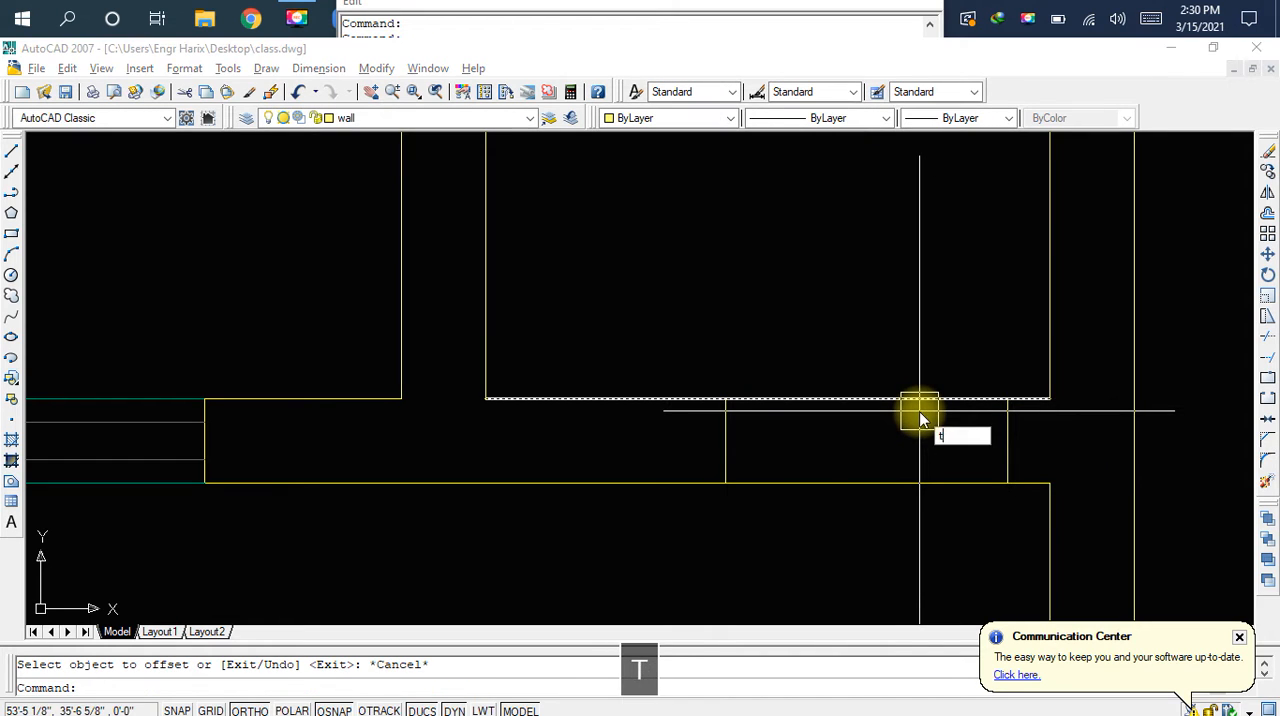
key(space)
key(space)
click(919, 411)
click(911, 482)
key(Escape)
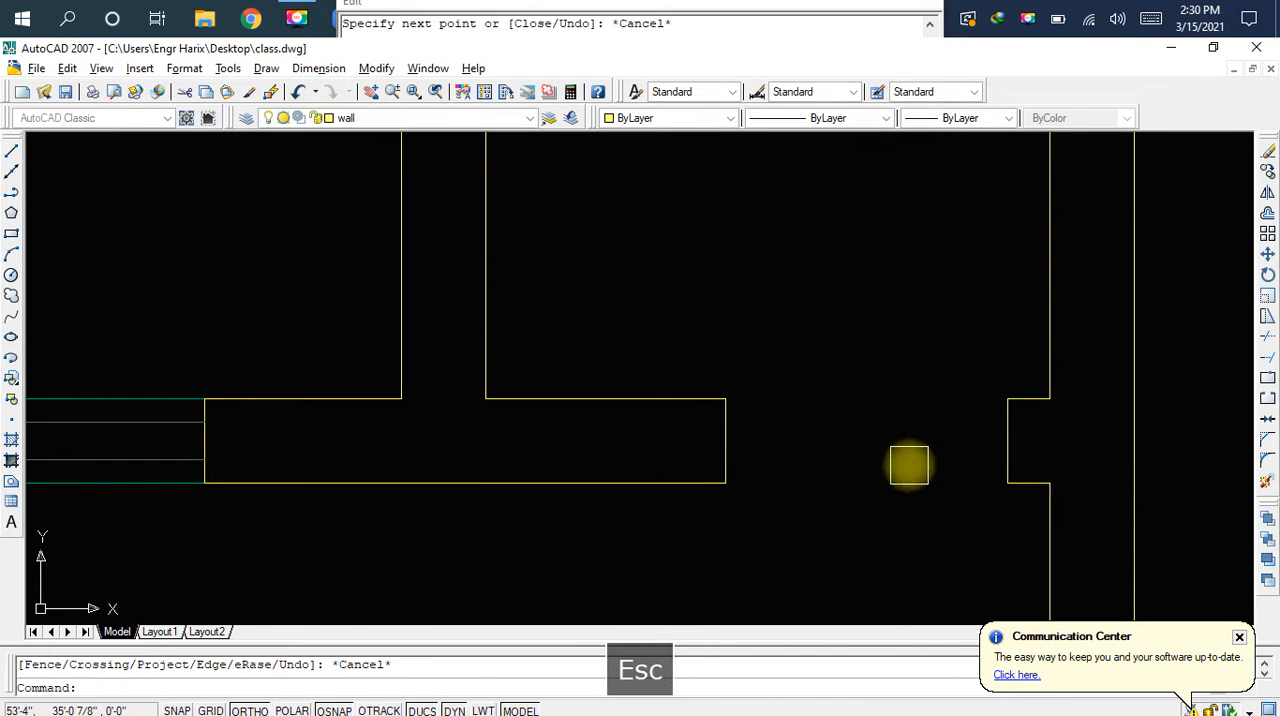
key(ctrl+s)
Dismiss the Communication Center notification
scroll(908, 455, down, 5)
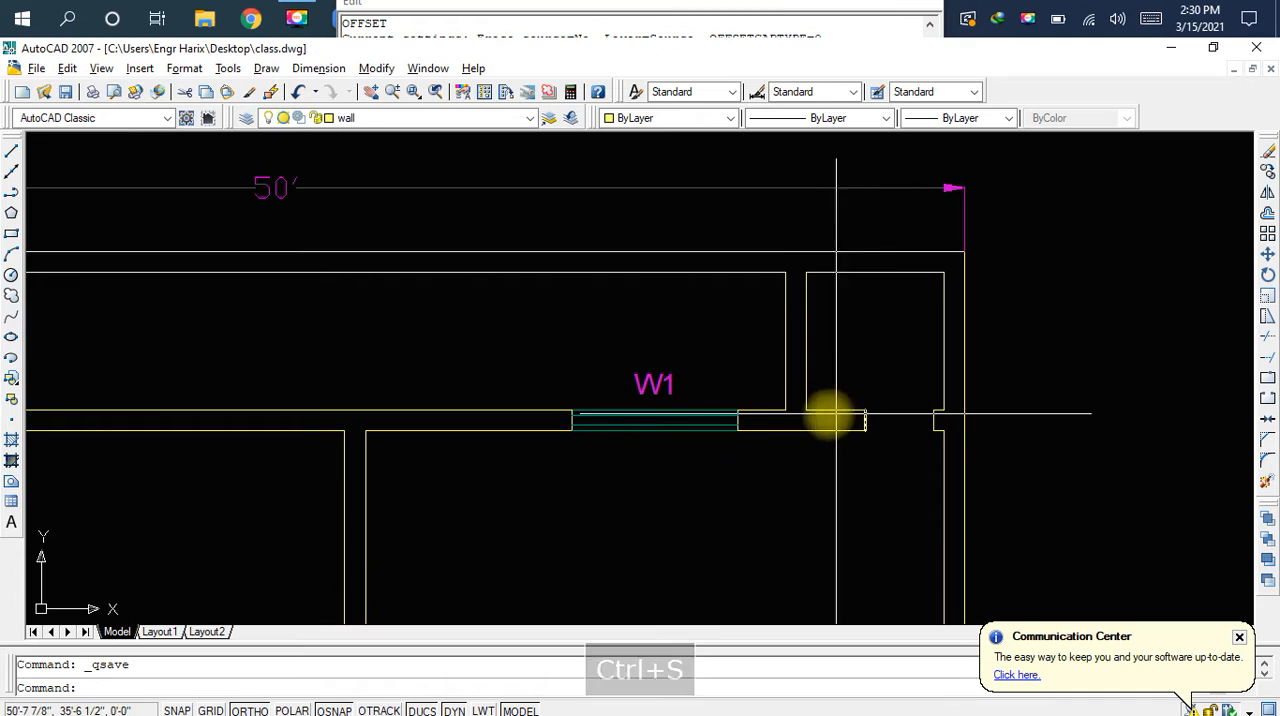
scroll(290, 388, up, 2)
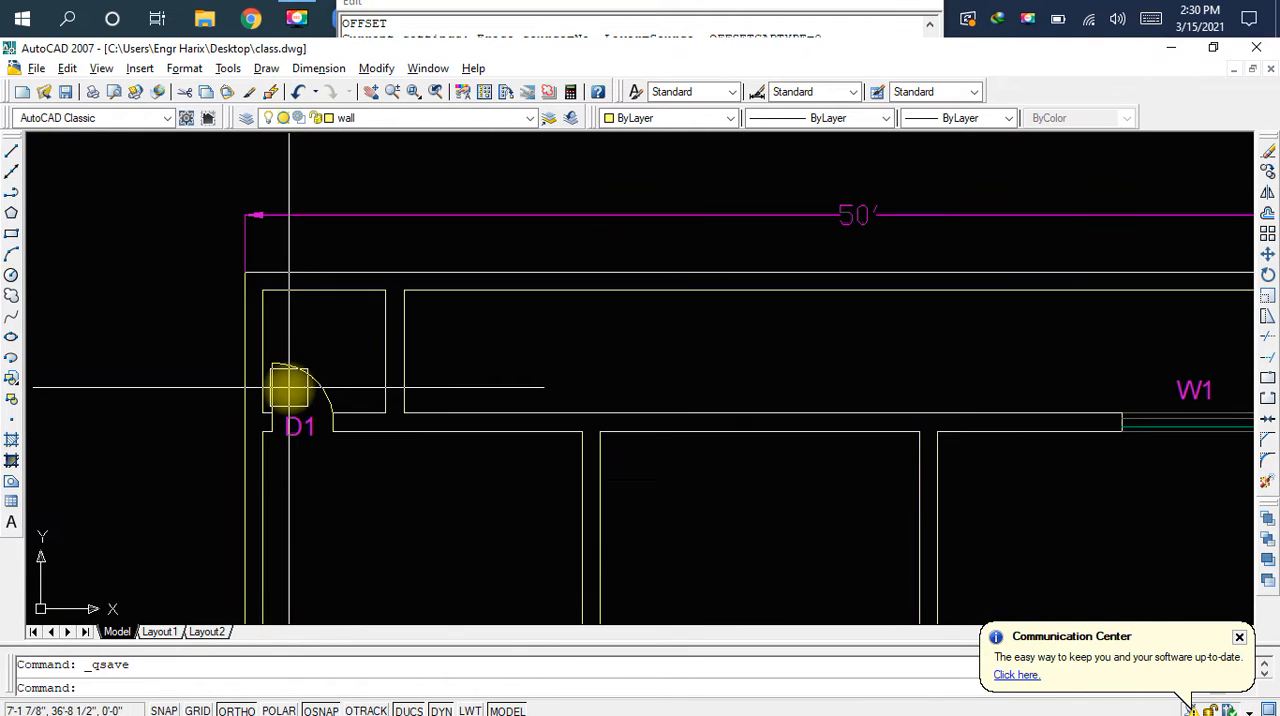
middle_drag(637, 432, 422, 381)
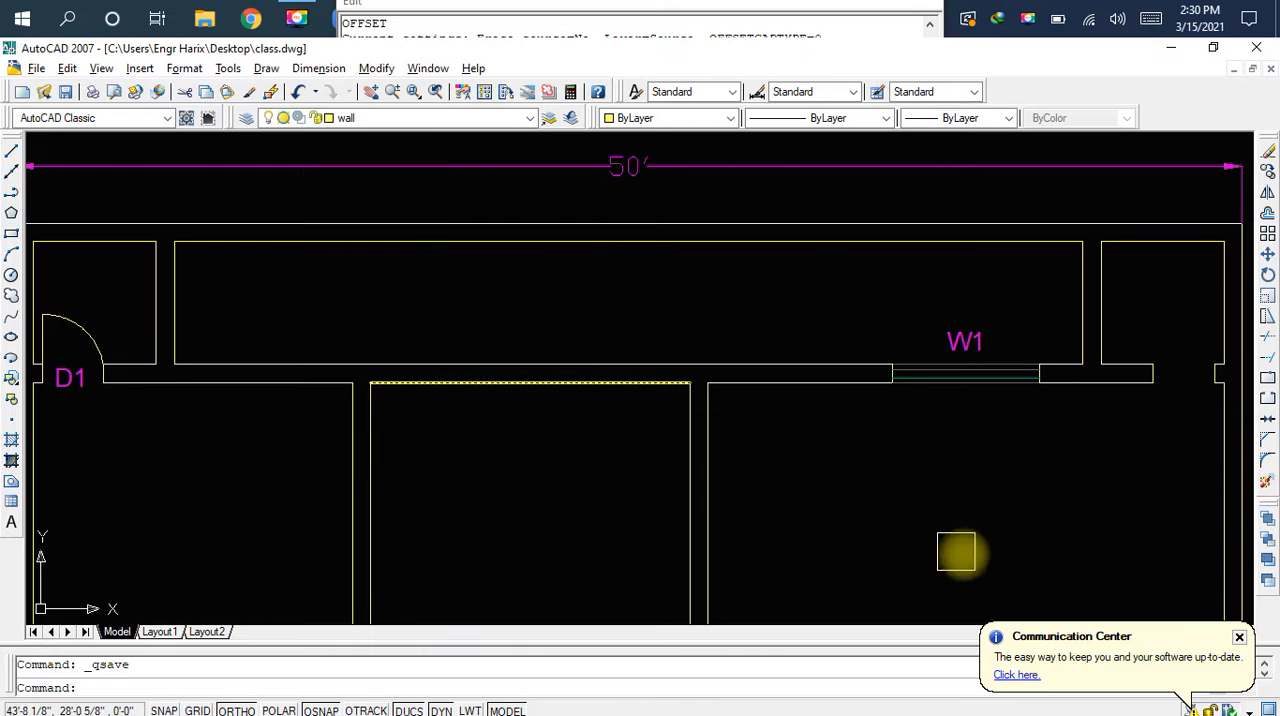
click(1240, 638)
middle_drag(472, 391, 757, 416)
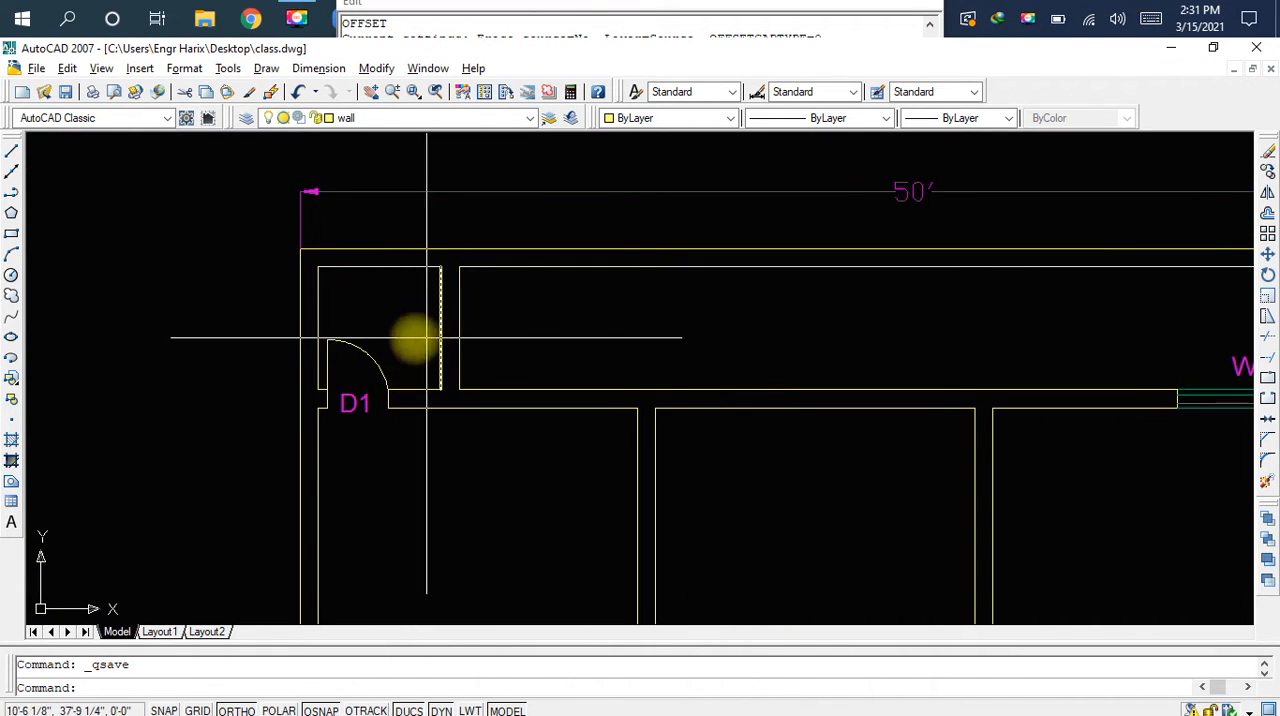
Copy the top-left small room's door leaf and swing arc and paste them outside the plan, right of the top-right room
scroll(355, 343, up, 4)
scroll(386, 329, up, 1)
click(458, 314)
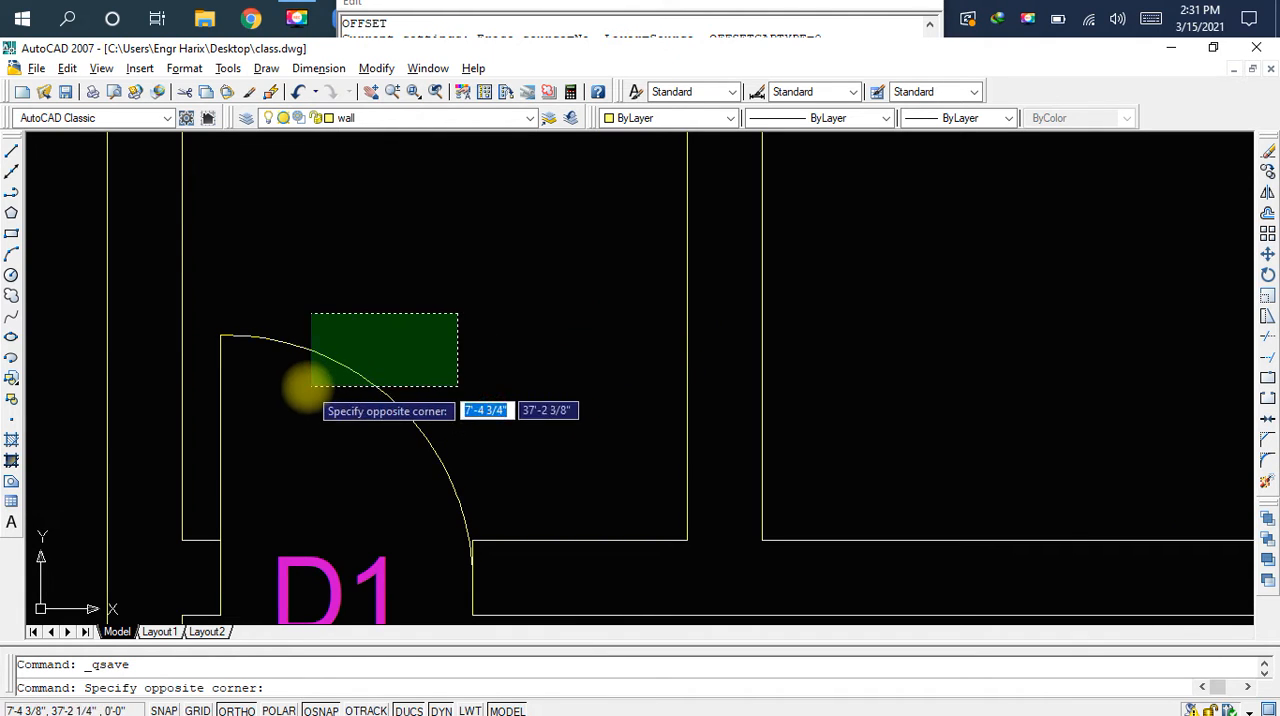
click(216, 462)
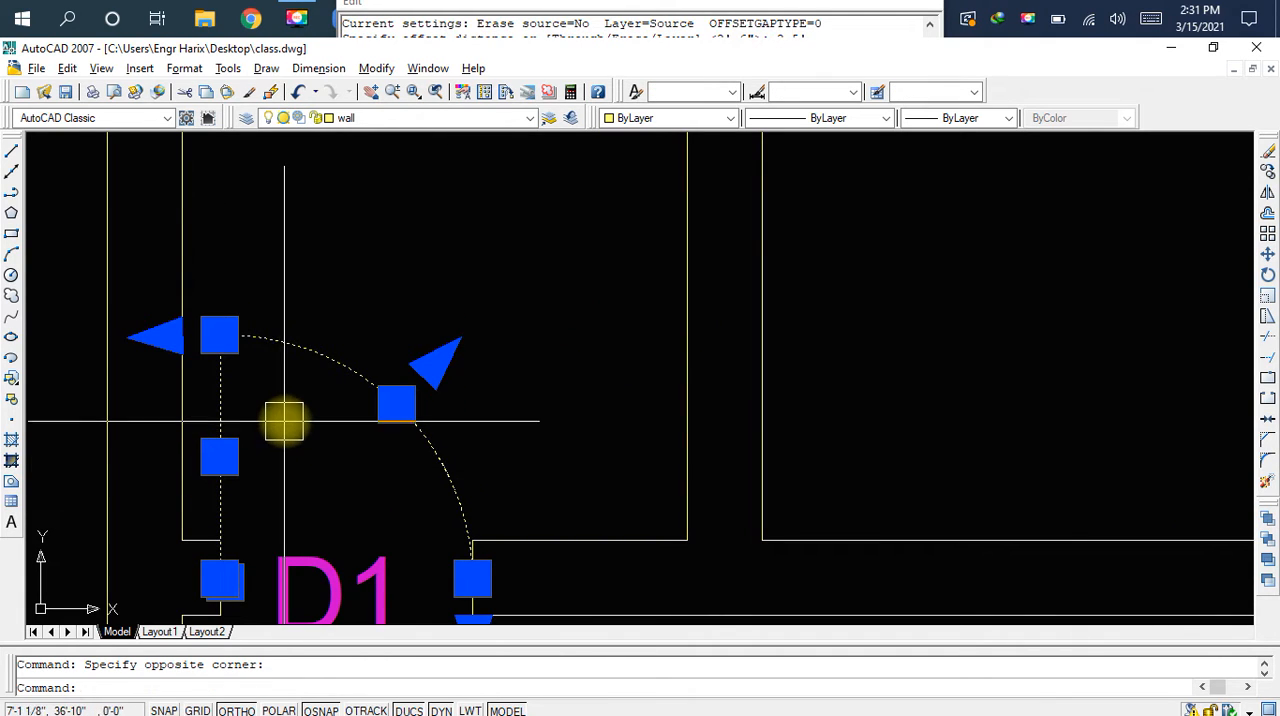
key(ctrl+c)
key(ctrl+v)
scroll(506, 388, down, 4)
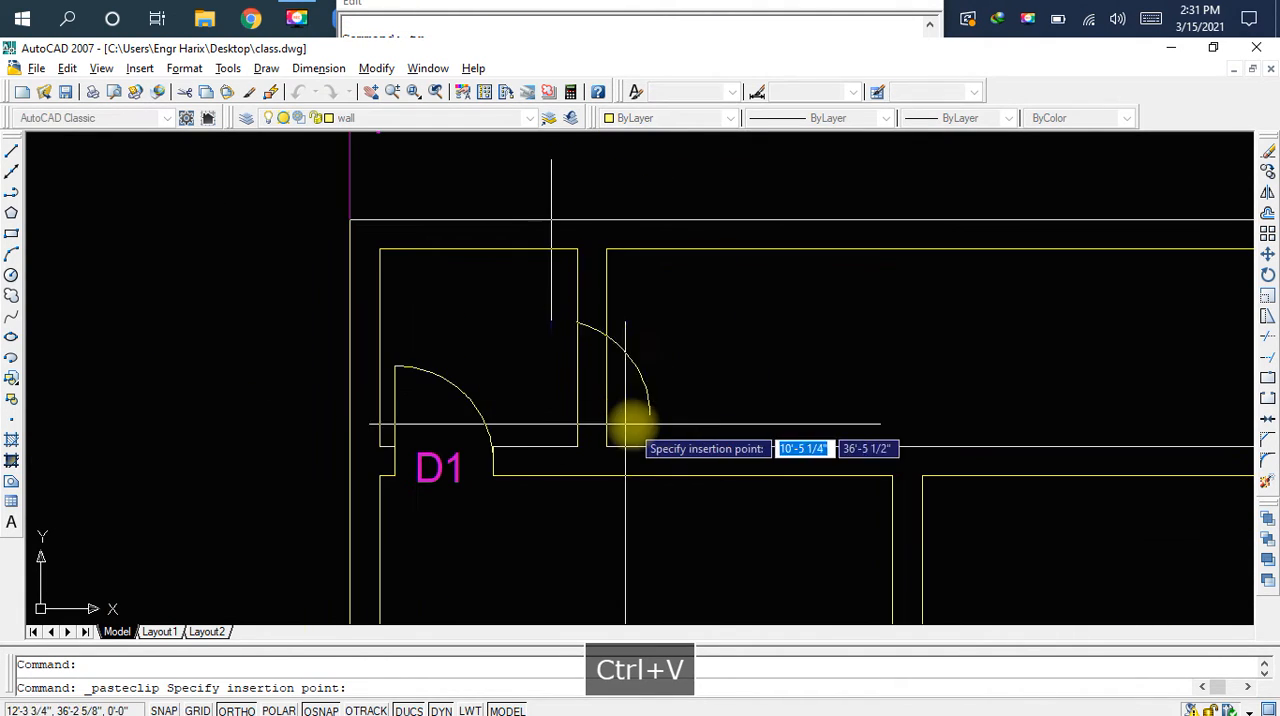
middle_drag(606, 426, 62, 340)
scroll(500, 371, down, 2)
middle_drag(500, 371, 63, 366)
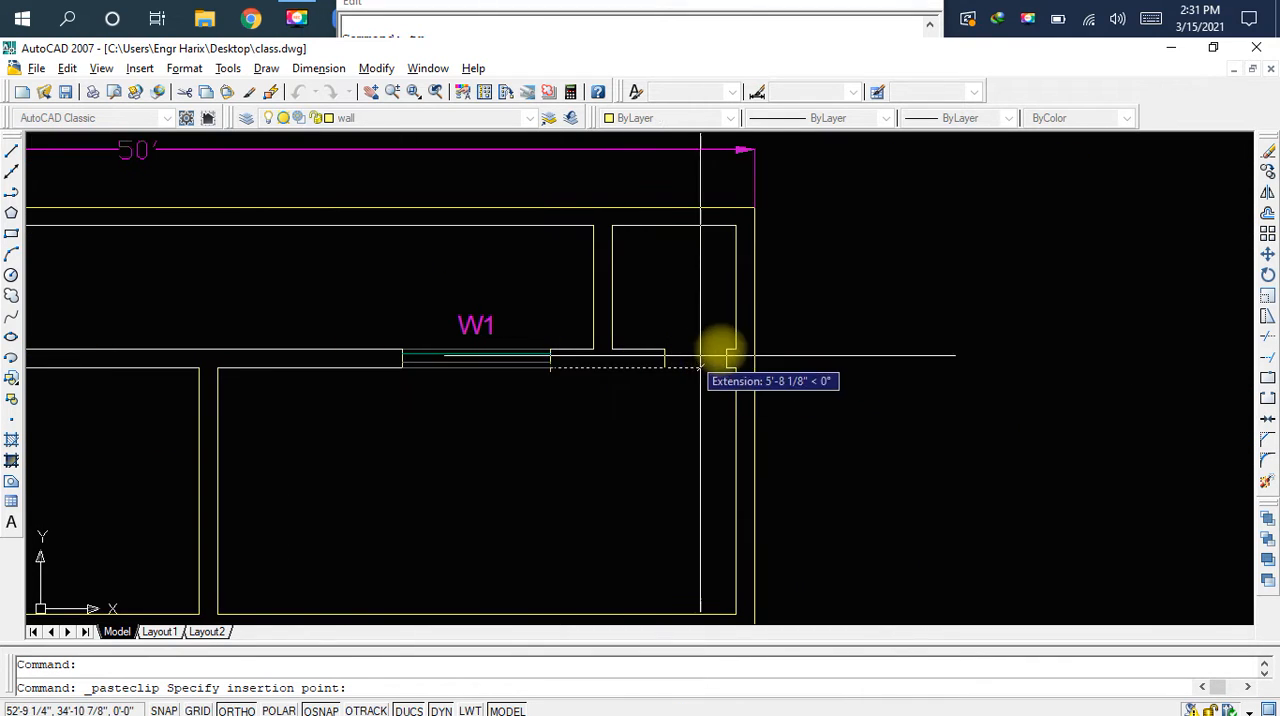
click(905, 348)
scroll(934, 371, up, 2)
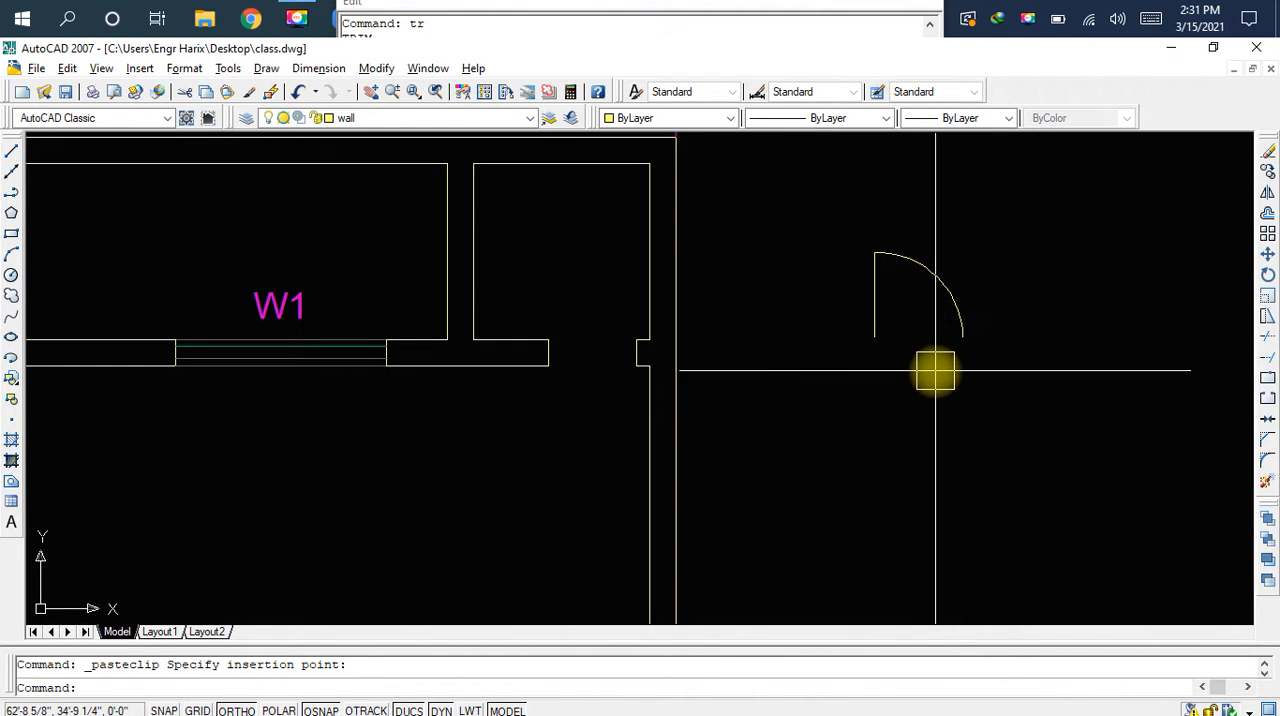
Mirror the pasted door symbol about its vertical leaf line and erase the source objects
middle_drag(999, 331, 988, 386)
key(F9)
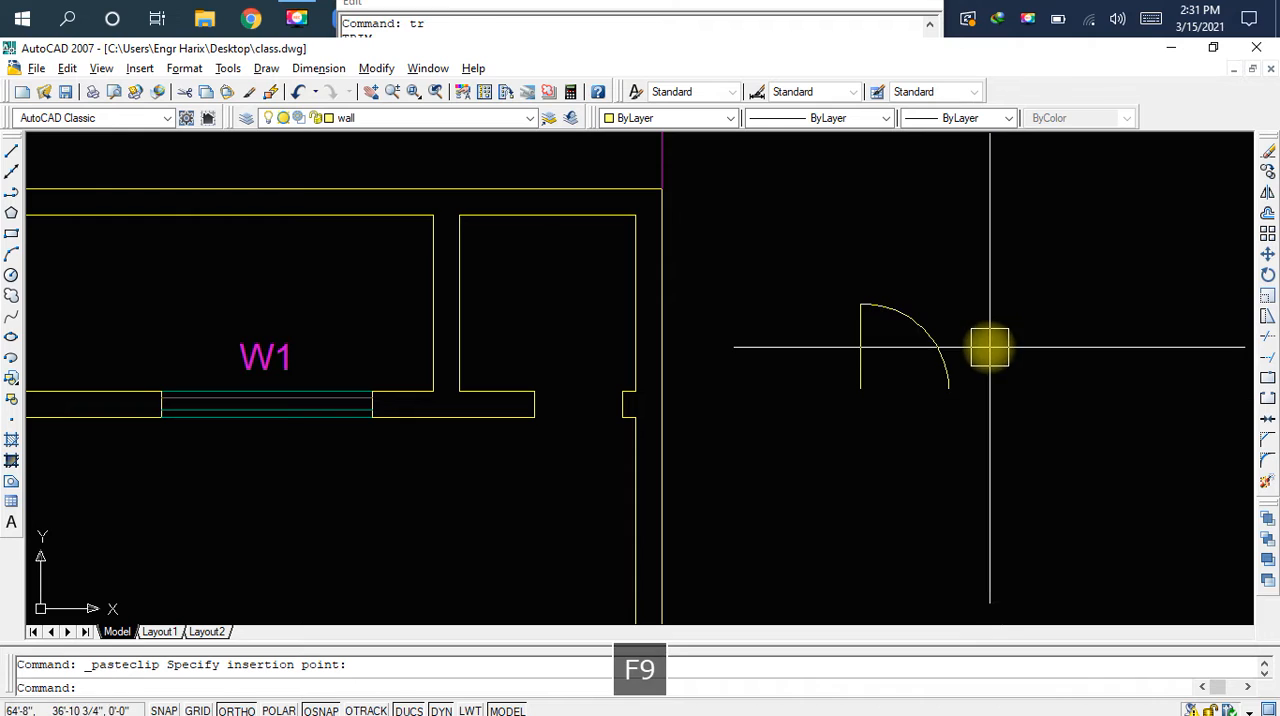
click(995, 274)
click(780, 447)
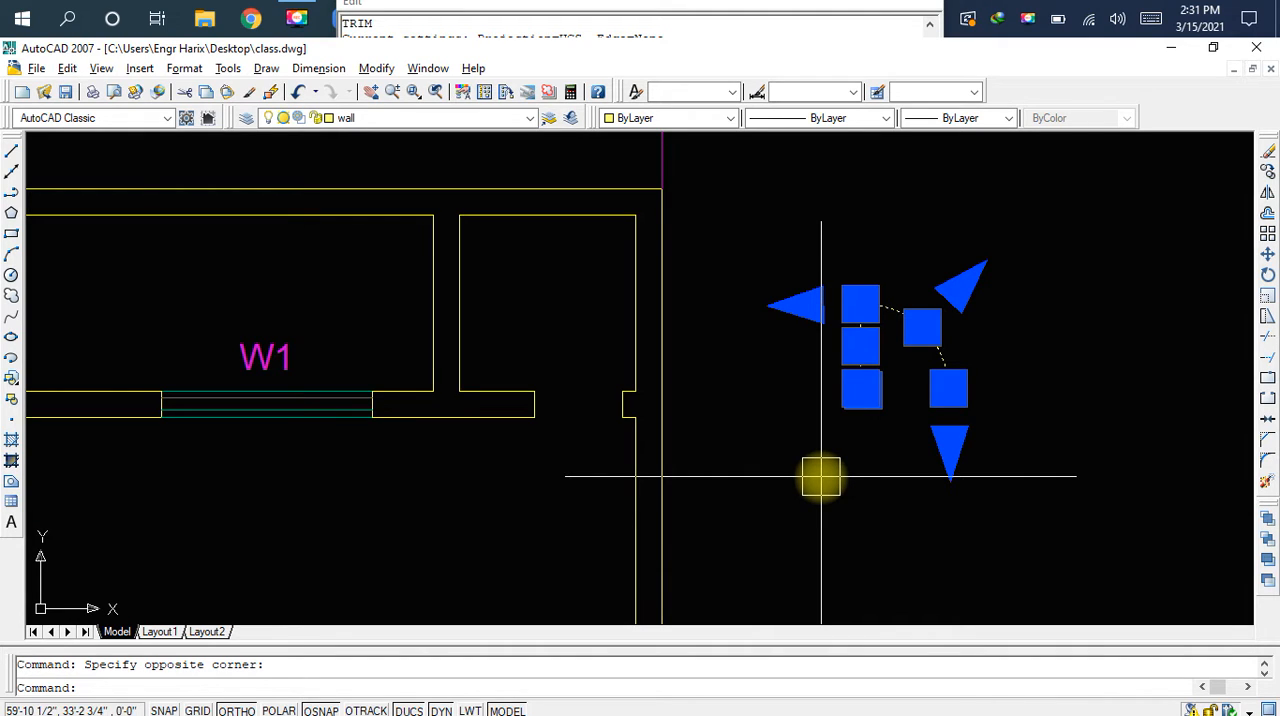
text(m)
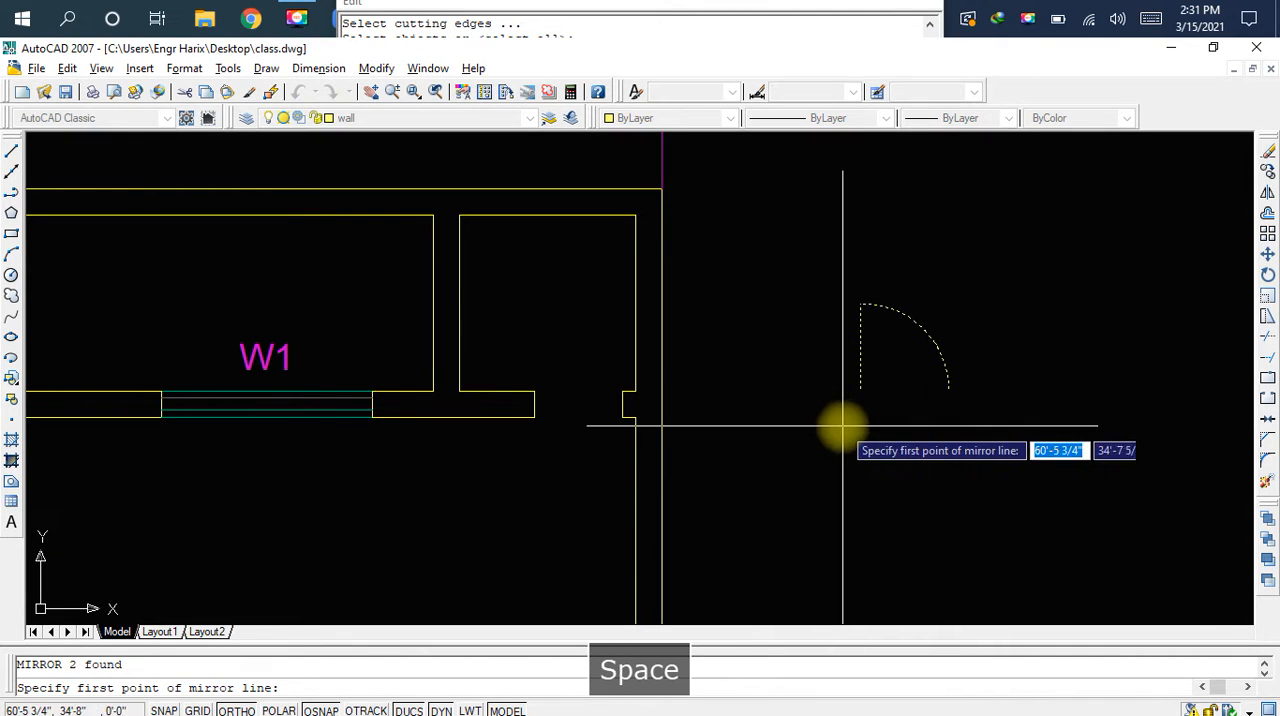
click(860, 389)
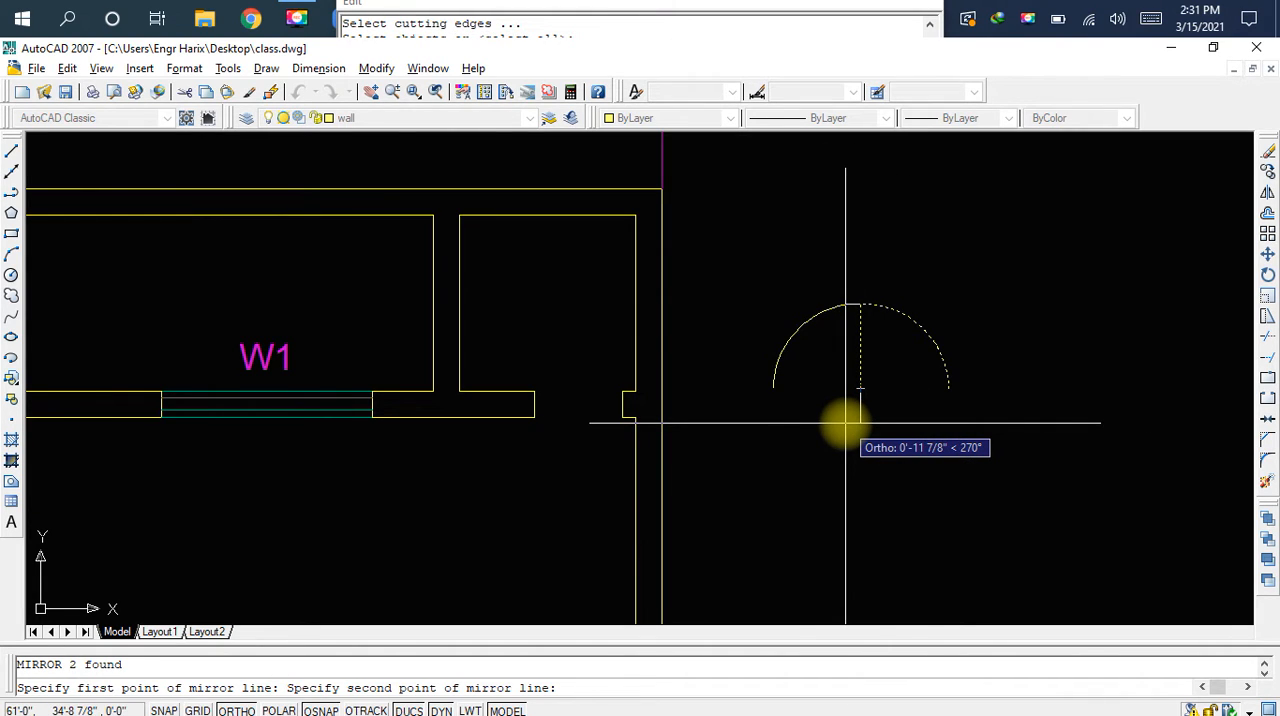
click(846, 423)
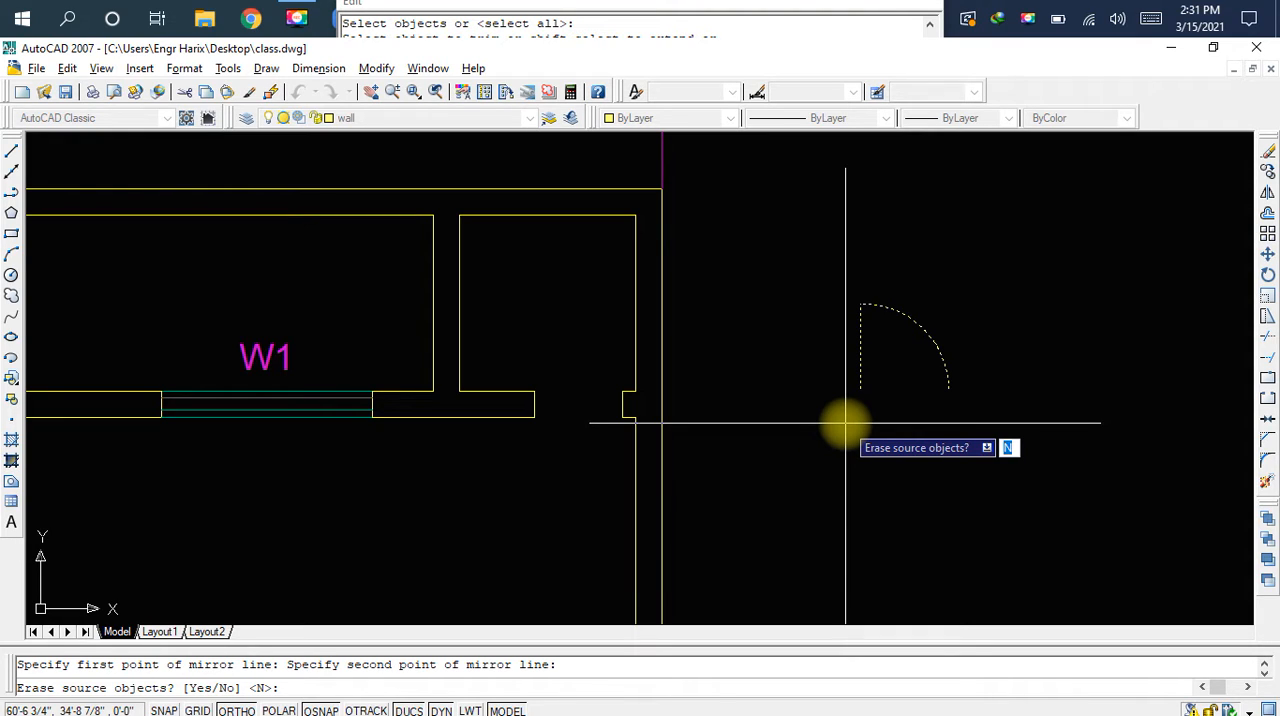
text(y)
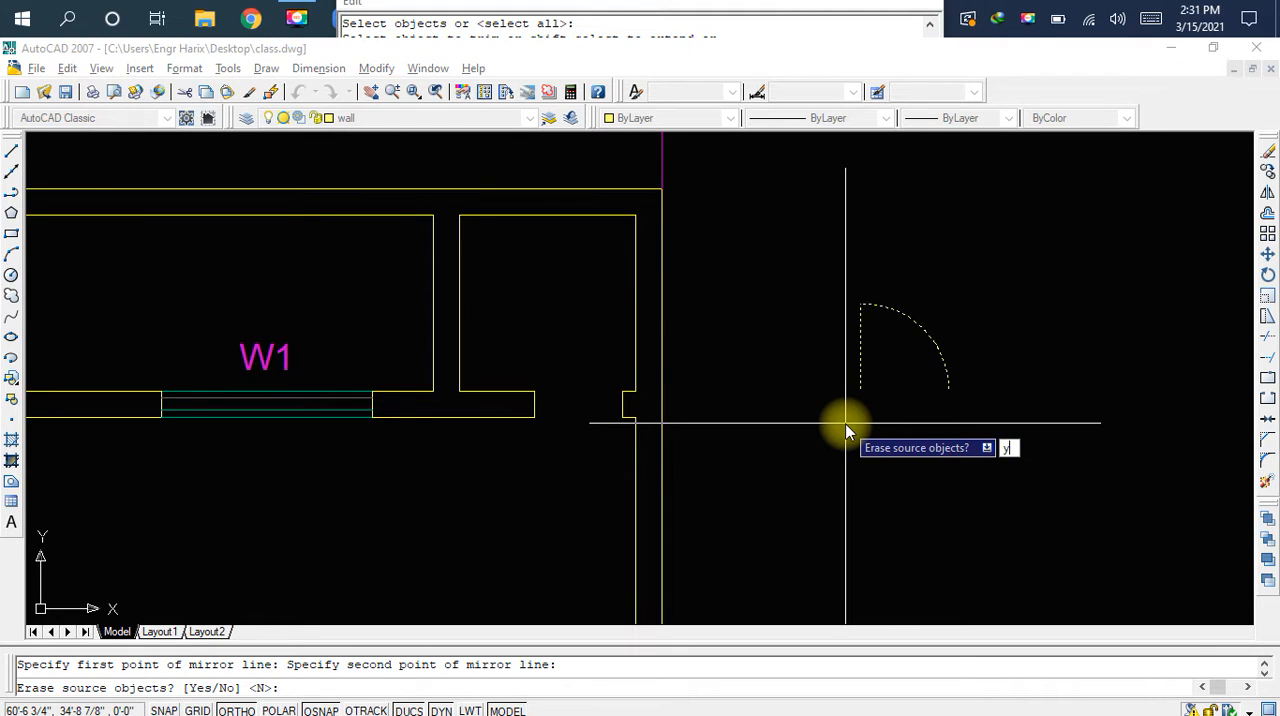
key(Return)
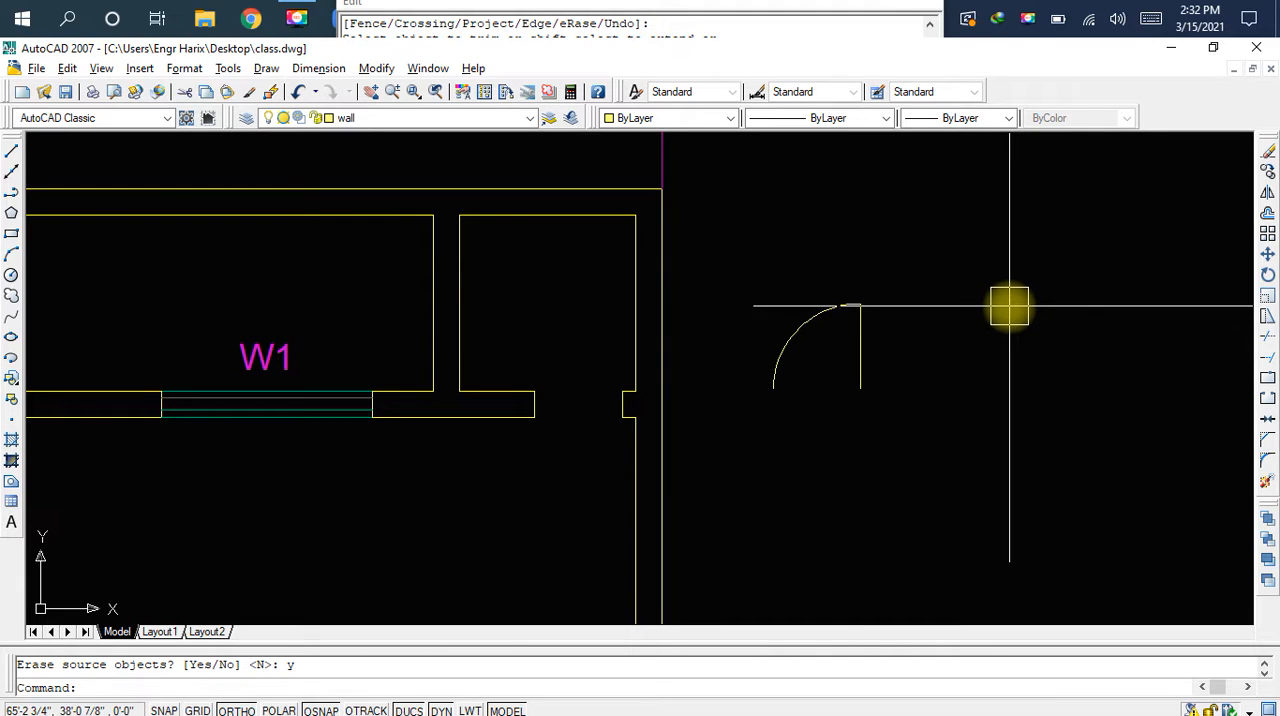
Try rotating the mirrored door symbol a quarter turn clockwise about its leaf's lower end, and undo the rotation
text(ro)
key(space)
click(956, 265)
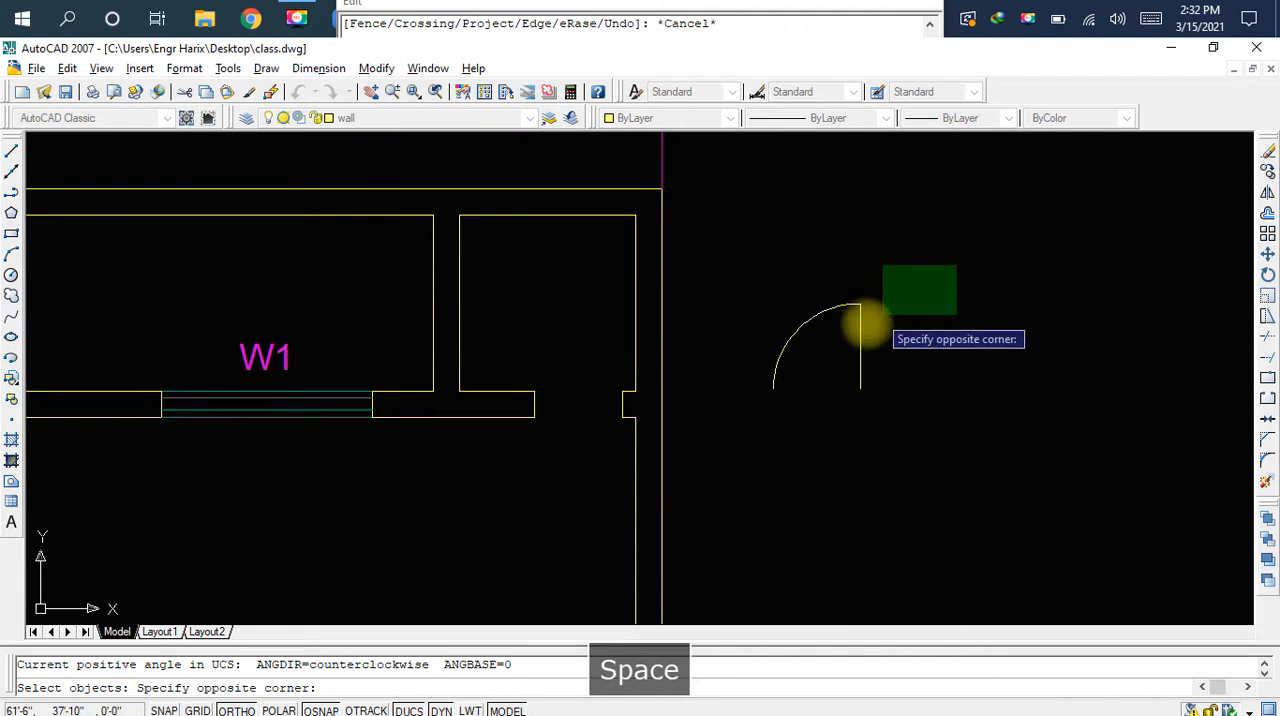
click(718, 468)
scroll(858, 368, up, 2)
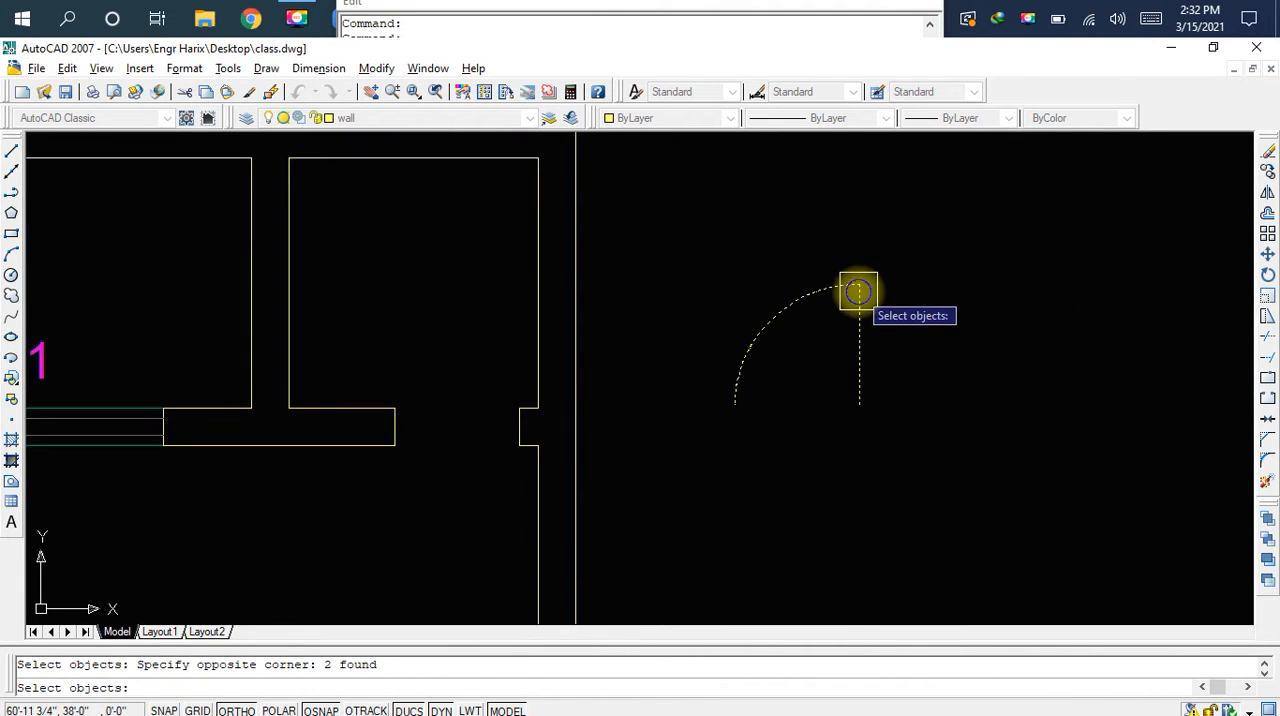
key(Return)
click(856, 408)
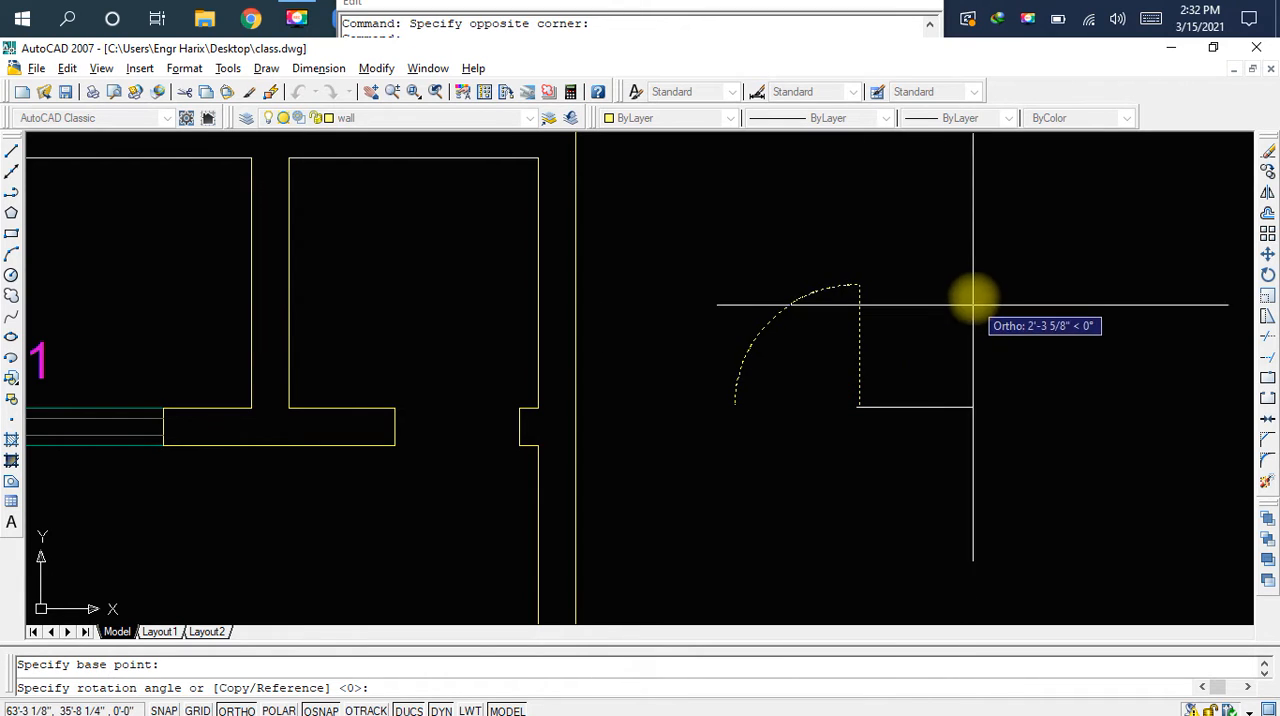
click(817, 499)
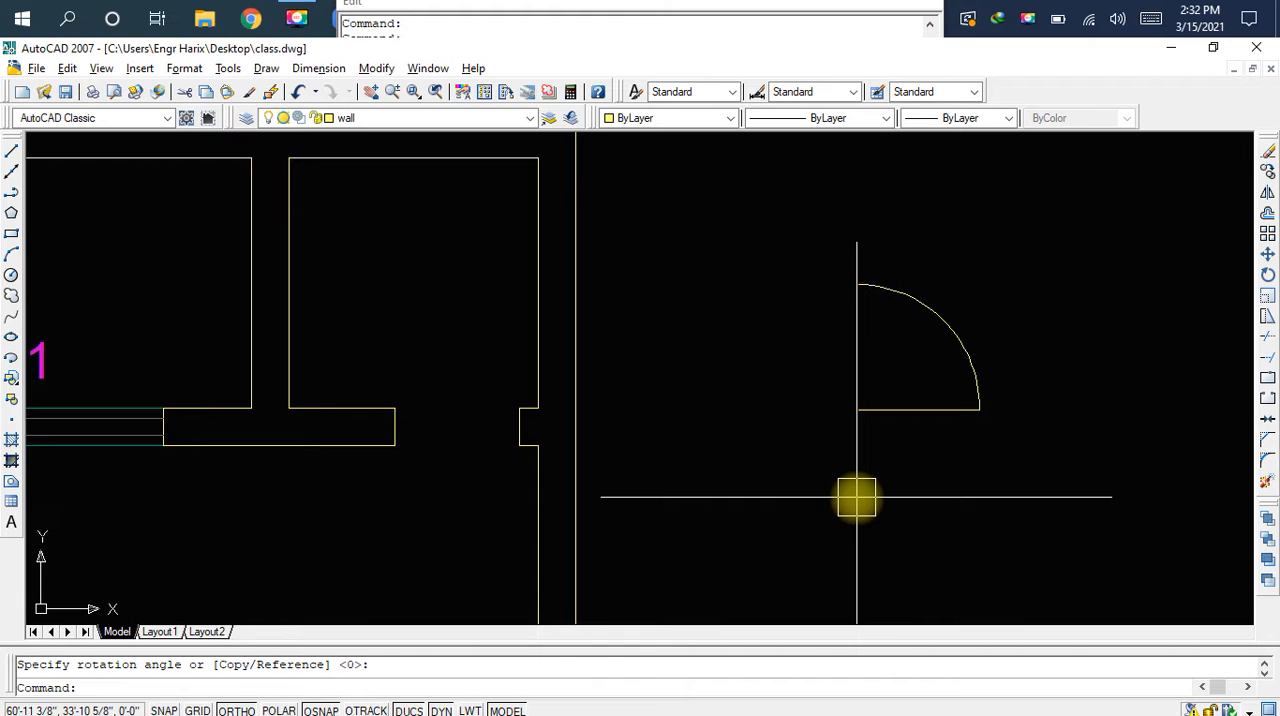
key(ctrl+z)
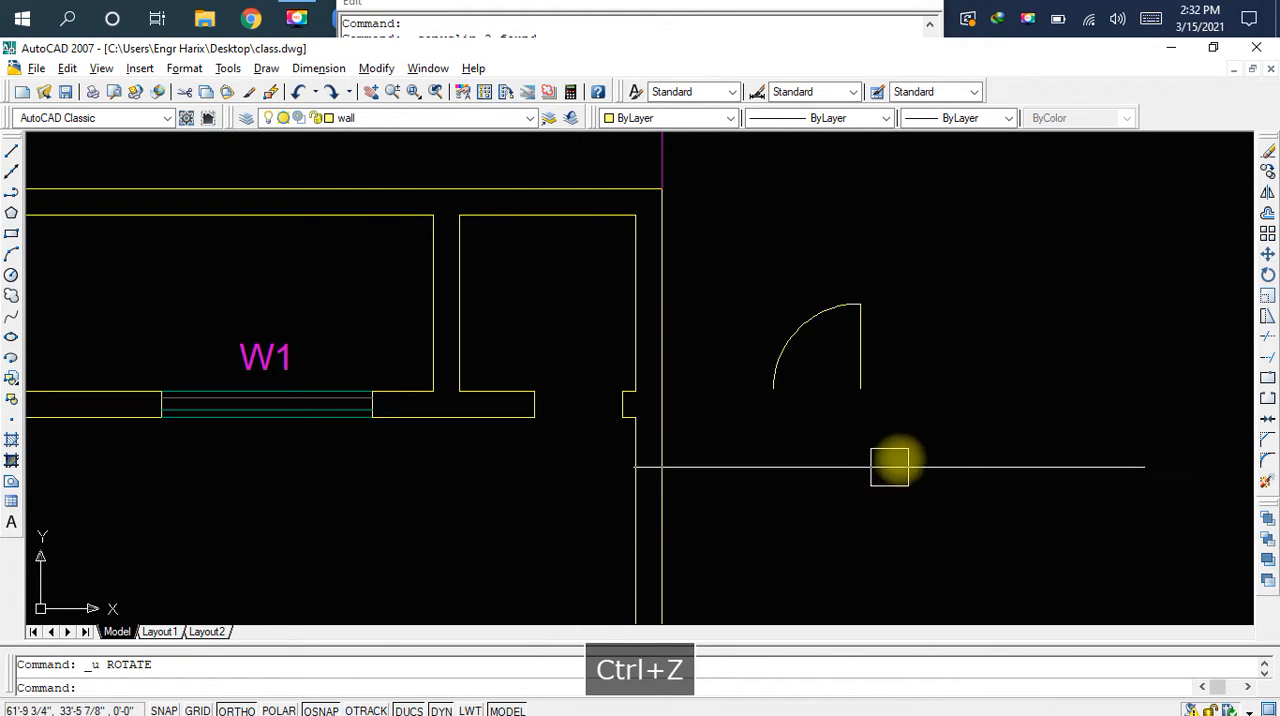
Save the drawing, then move the mirrored door symbol by its leaf's lower end onto the right jamb of the top-right small room's door opening
key(ctrl+s)
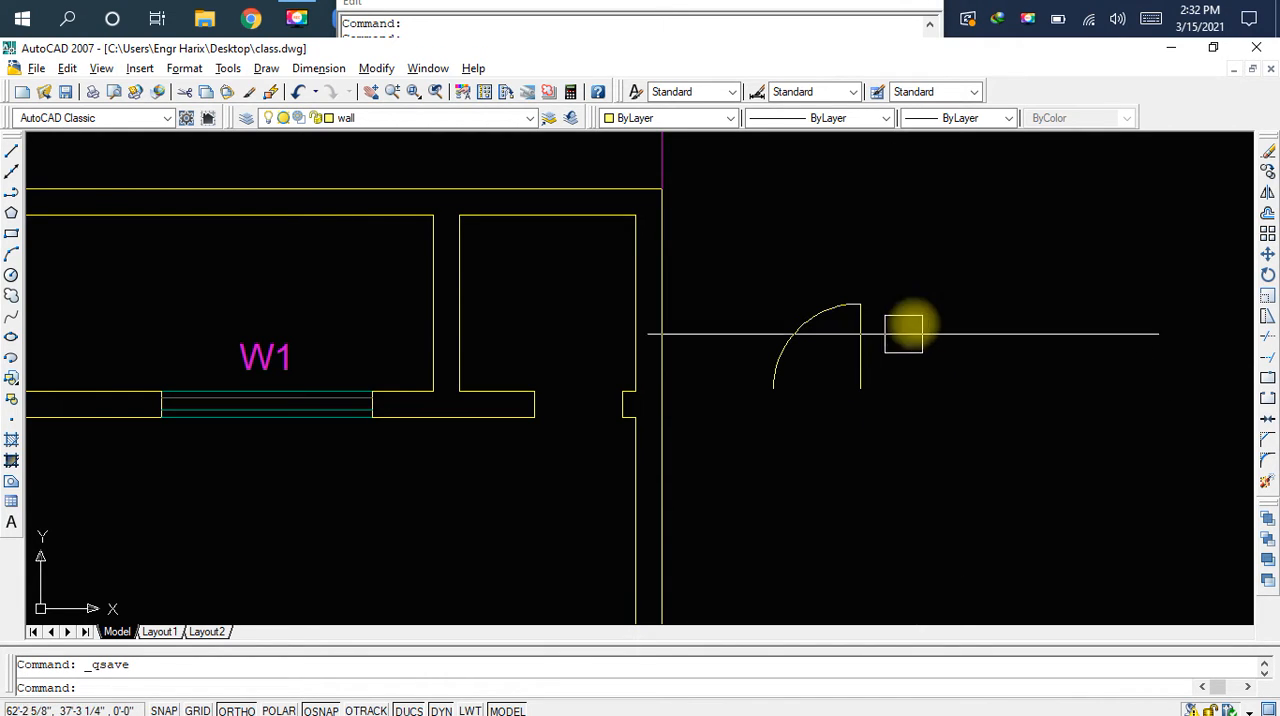
click(941, 258)
click(755, 437)
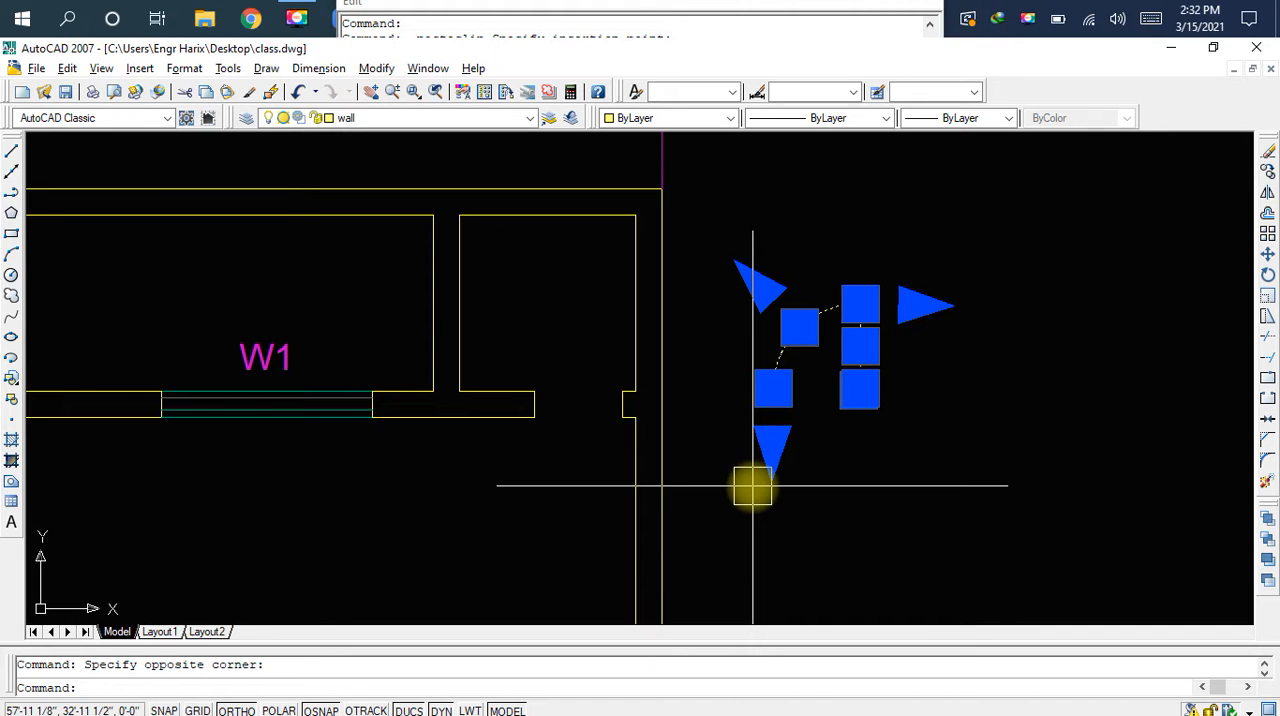
text(m)
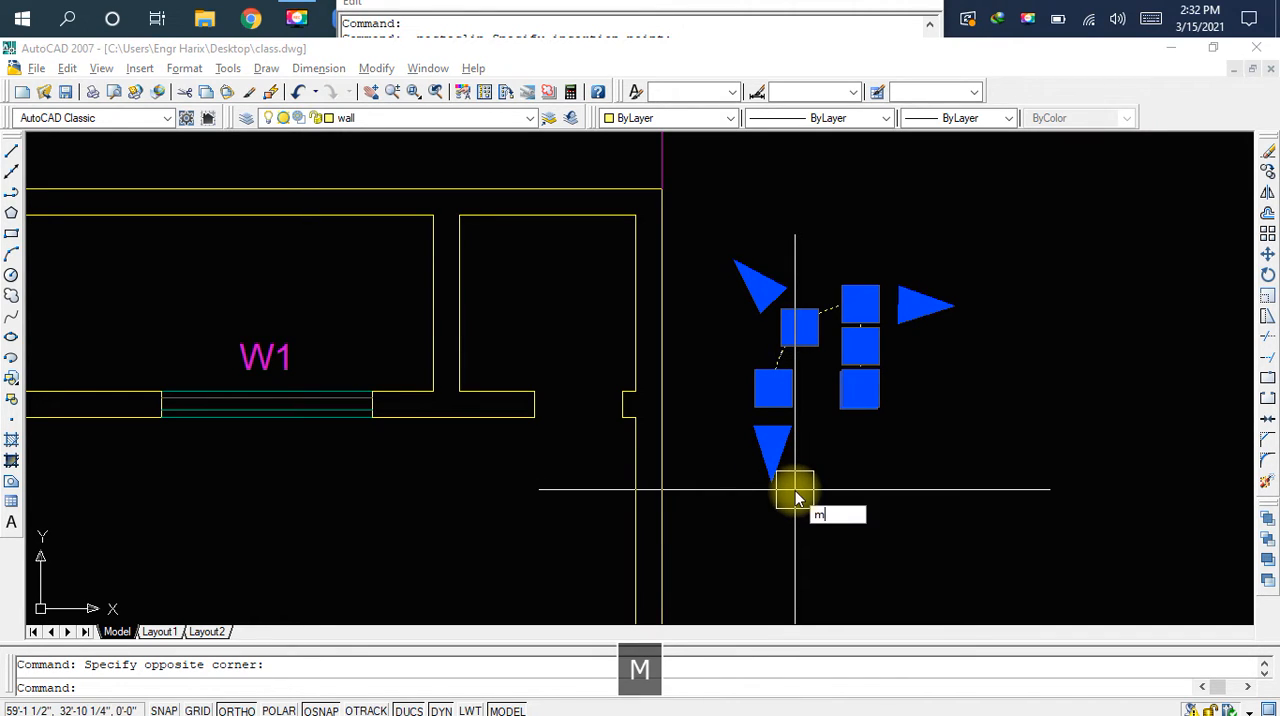
key(space)
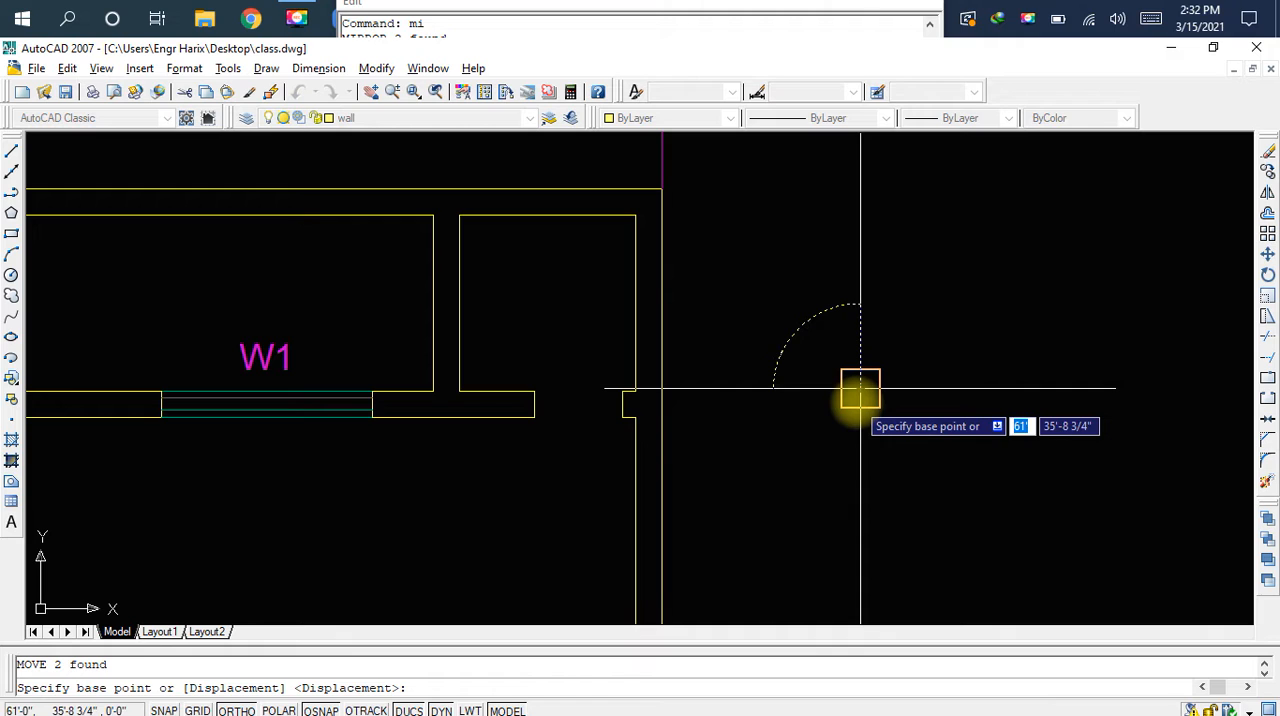
scroll(858, 395, up, 5)
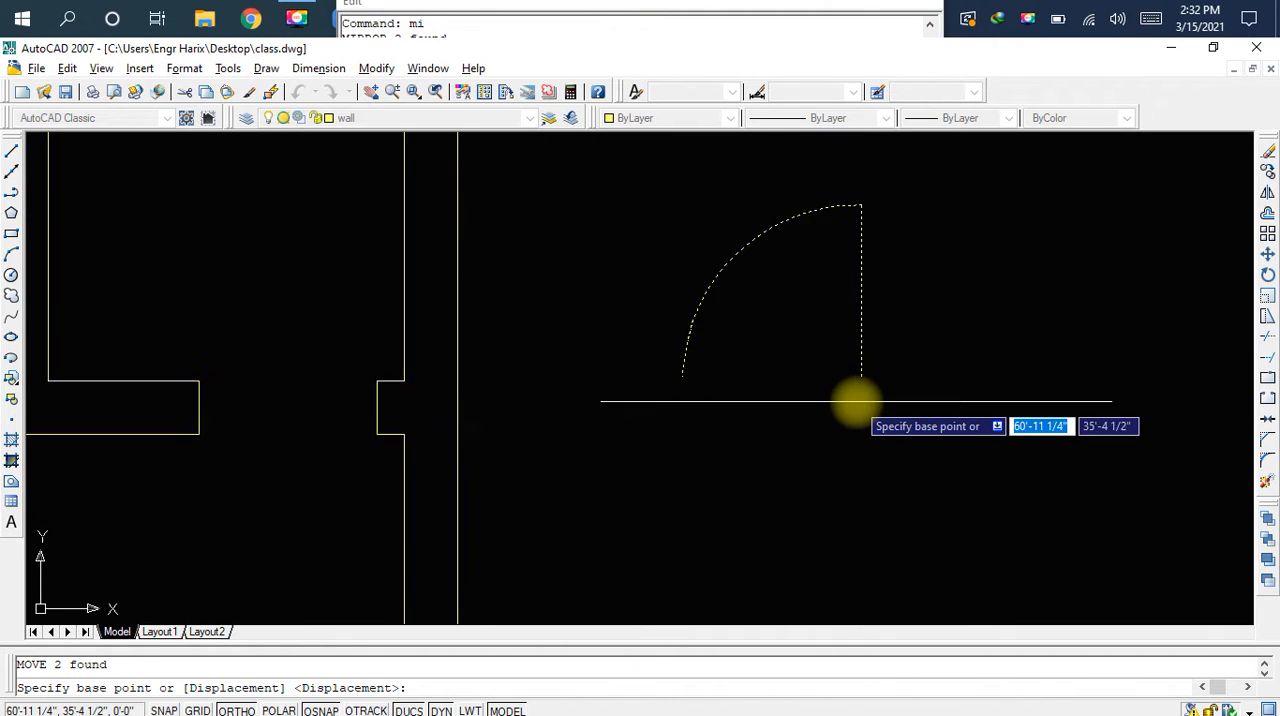
click(903, 438)
scroll(903, 440, down, 3)
middle_drag(720, 472, 943, 477)
scroll(786, 475, up, 2)
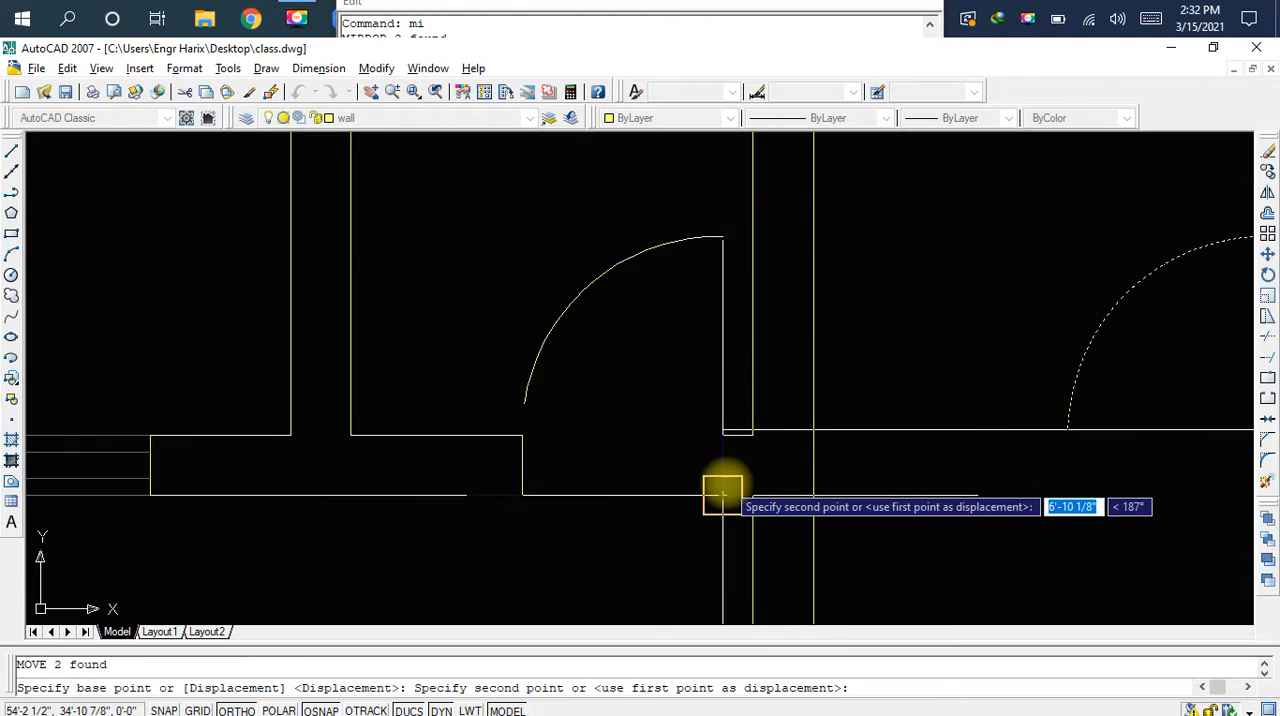
click(716, 466)
scroll(651, 514, down, 2)
scroll(870, 435, down, 4)
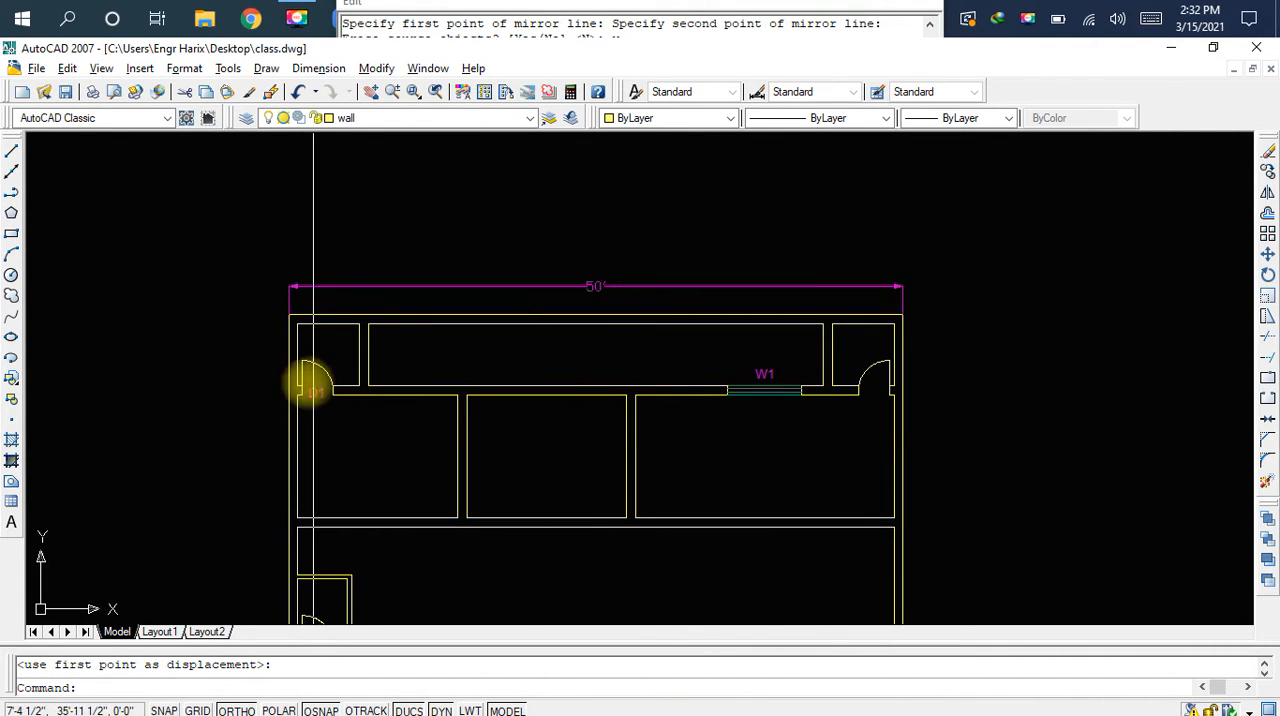
Copy the D1 label from the top-left door, paste it at the top-right small room's door opening, and save the drawing
scroll(313, 385, up, 5)
click(527, 477)
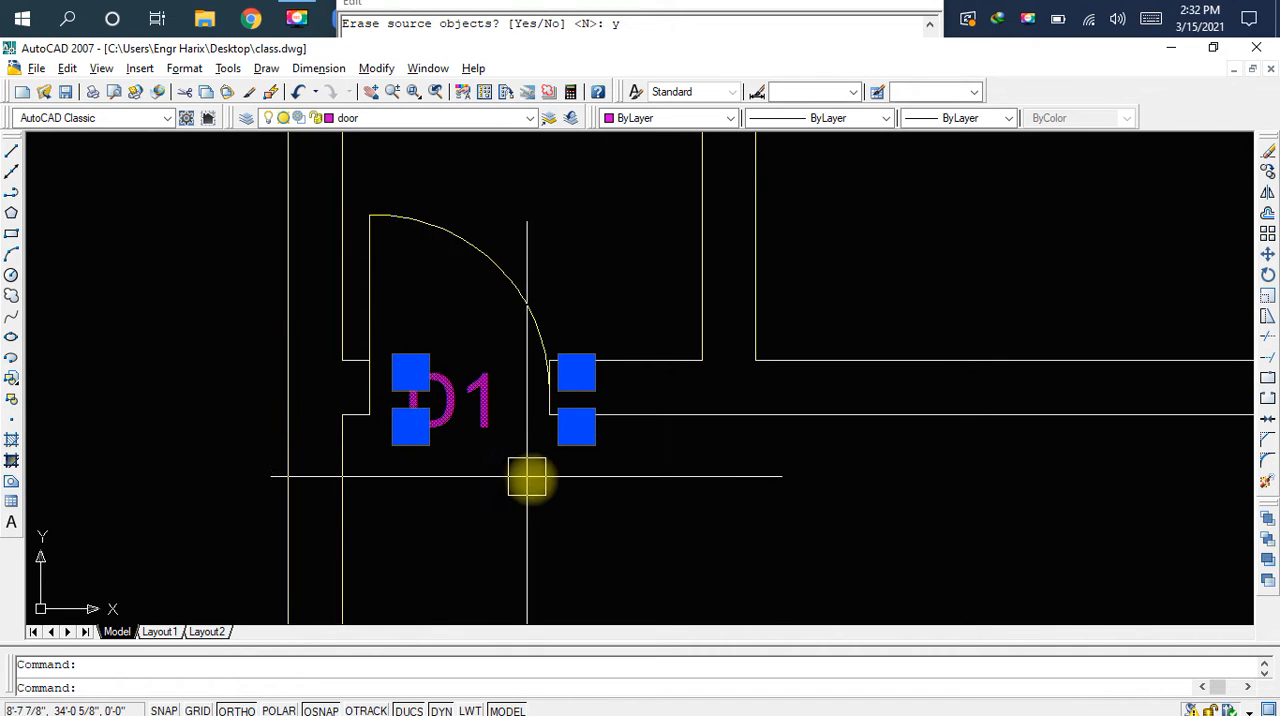
key(ctrl+c)
key(ctrl+v)
scroll(830, 507, down, 5)
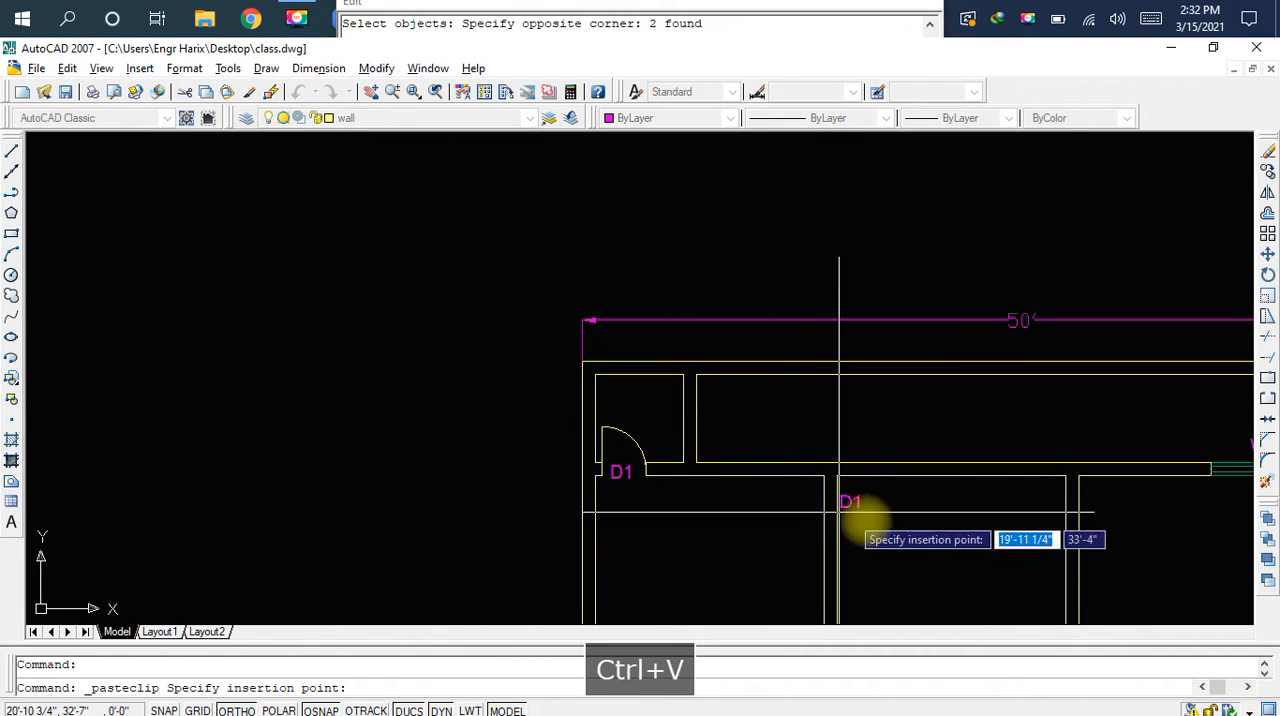
middle_drag(718, 461, 429, 351)
middle_drag(1051, 397, 866, 440)
scroll(950, 422, up, 7)
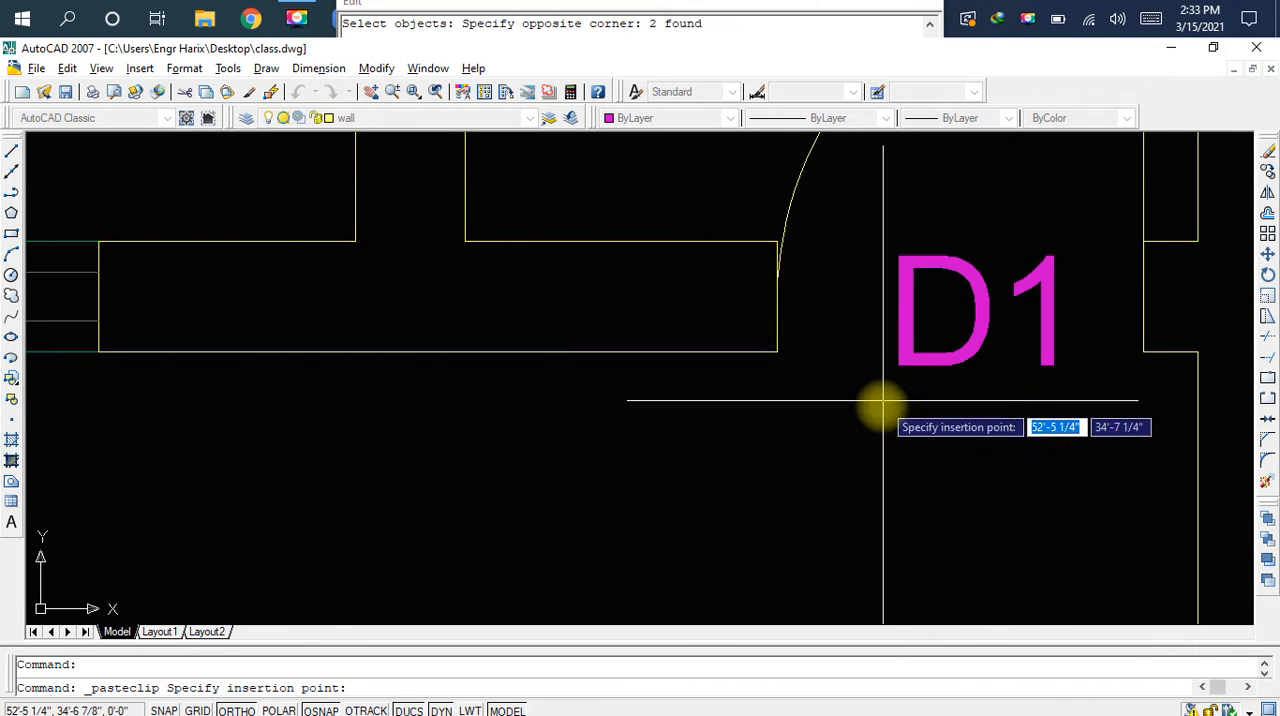
click(868, 421)
scroll(889, 448, down, 2)
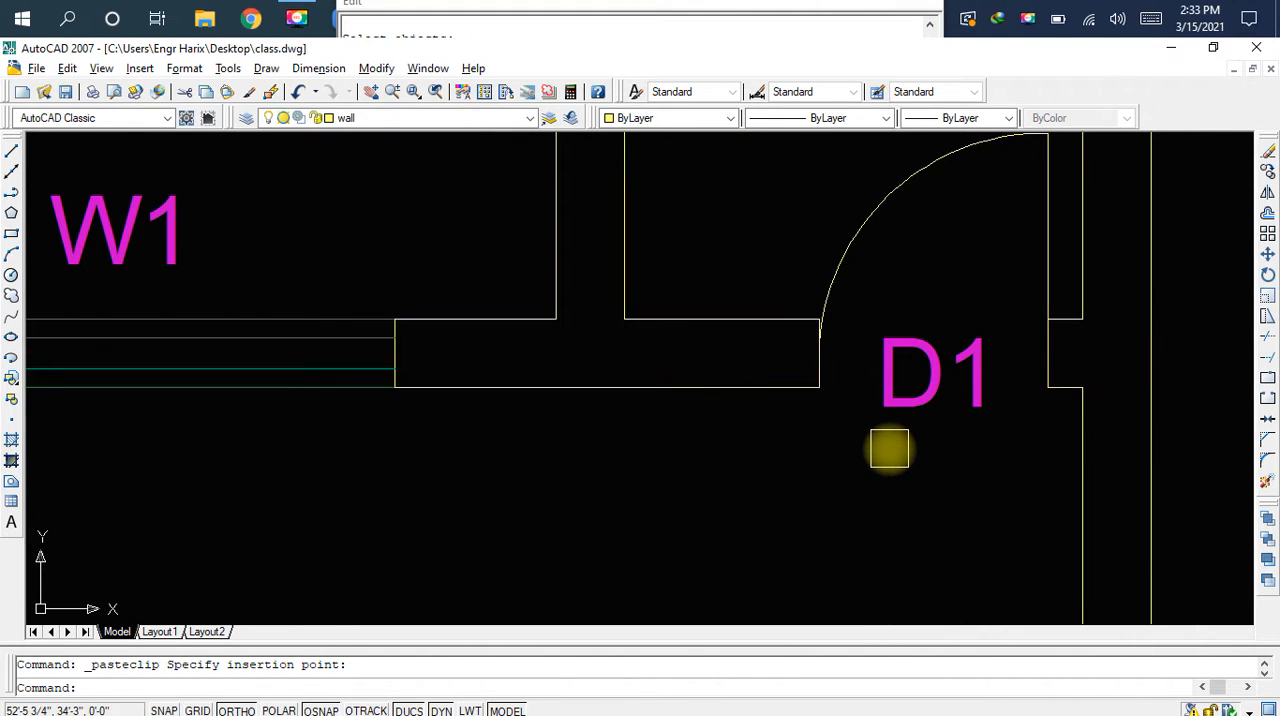
key(ctrl+s)
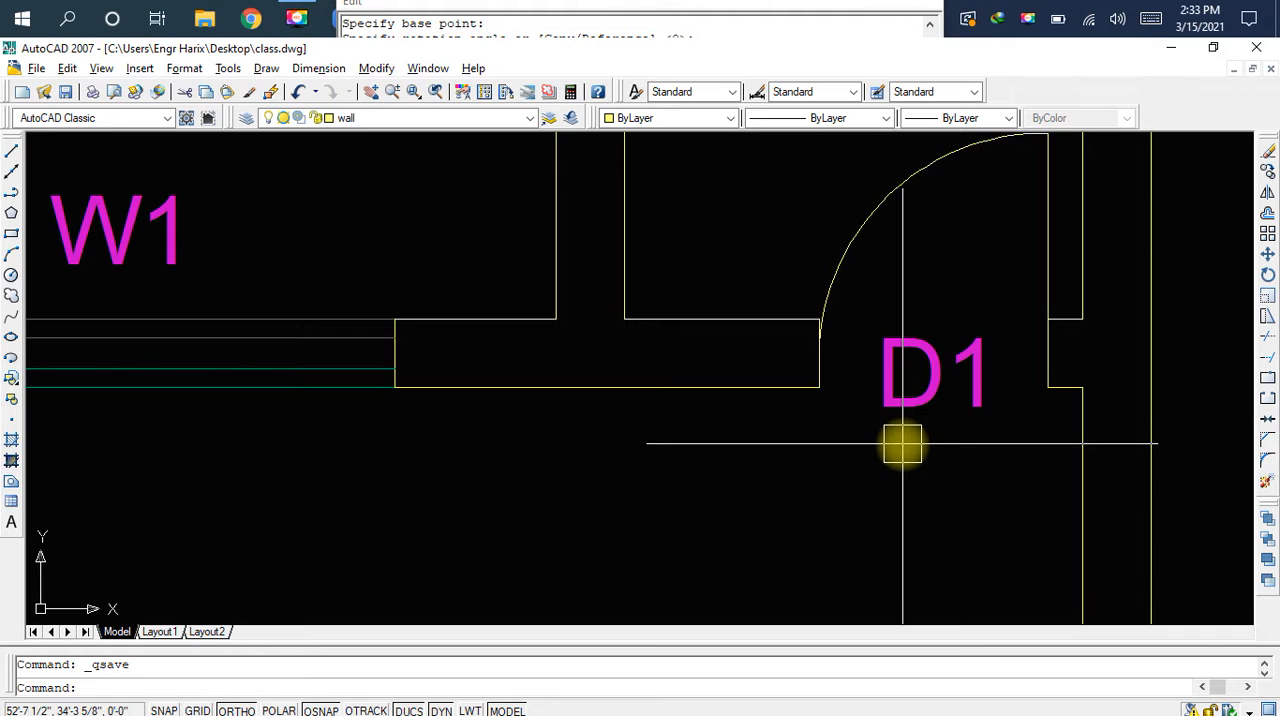
Draw a 9" horizontal line across the partition between the W1 room and the top-right small room, joining the midpoints of its two faces
scroll(902, 443, down, 2)
scroll(891, 457, down, 1)
mouse_move(891, 451)
middle_down()
mouse_move(869, 432)
mouse_move(951, 400)
middle_up()
scroll(763, 414, down, 2)
middle_drag(729, 429, 848, 395)
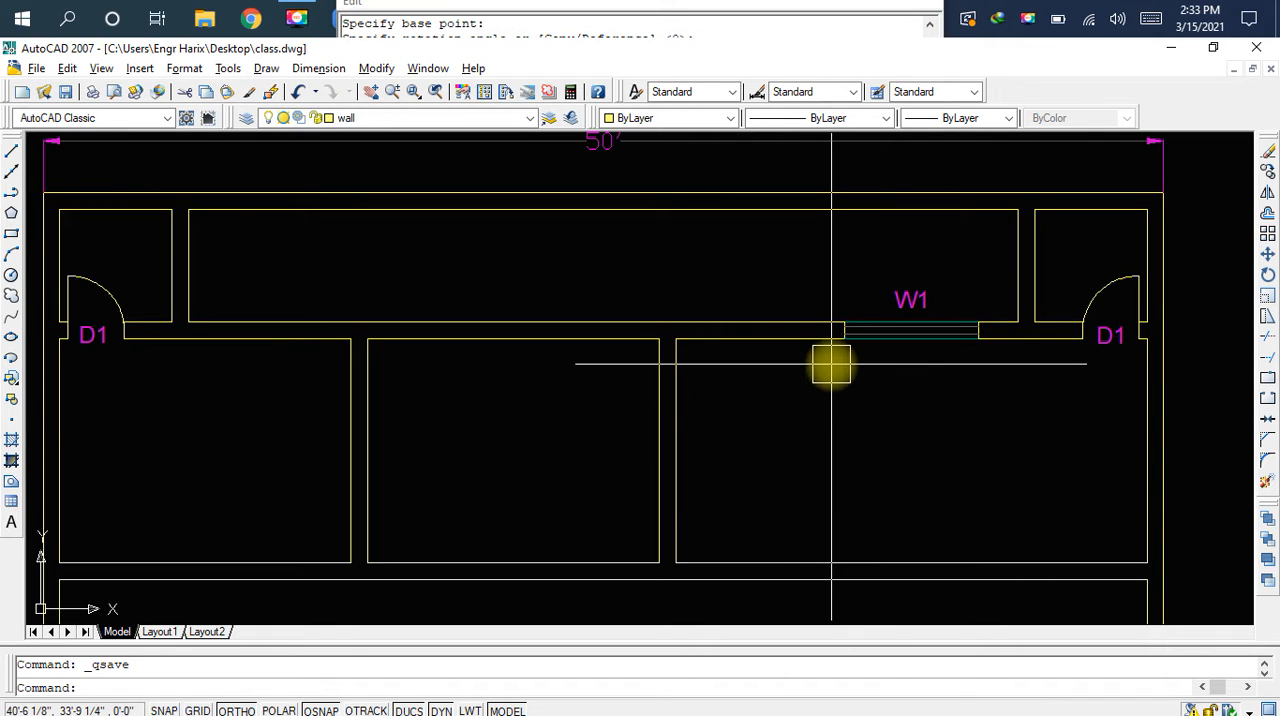
middle_drag(804, 381, 882, 376)
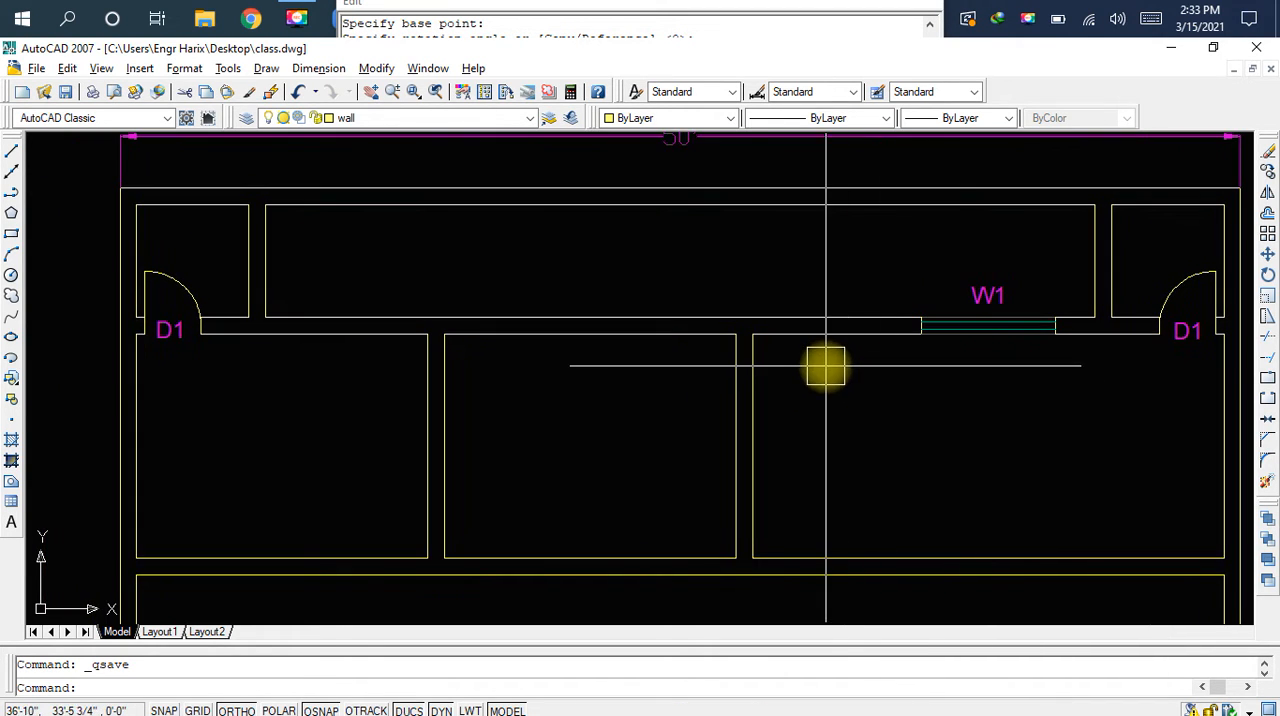
scroll(951, 343, up, 5)
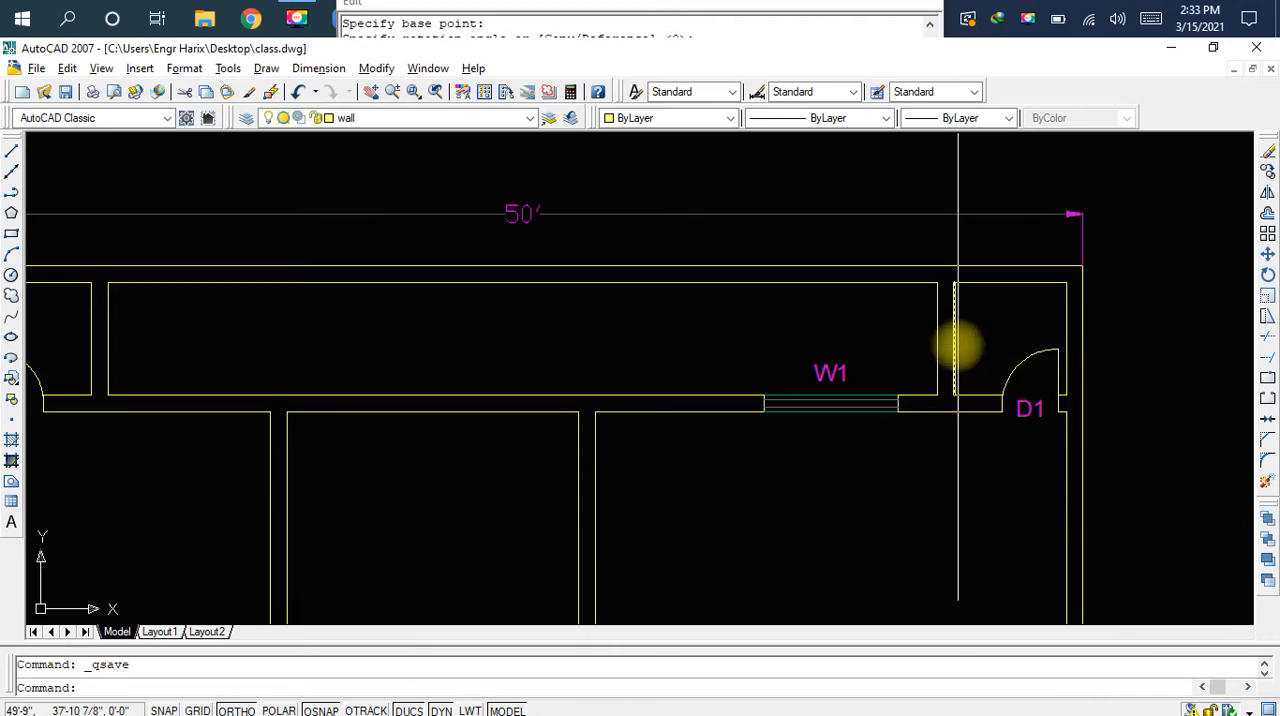
text(l)
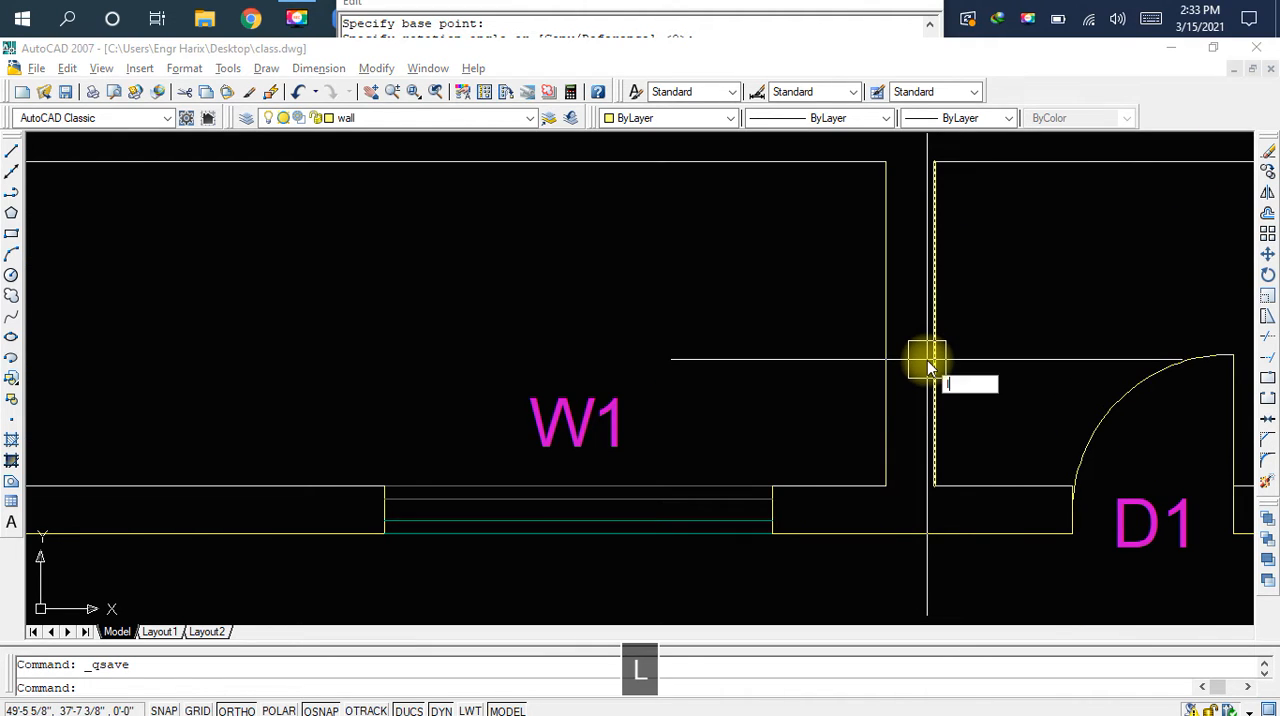
key(space)
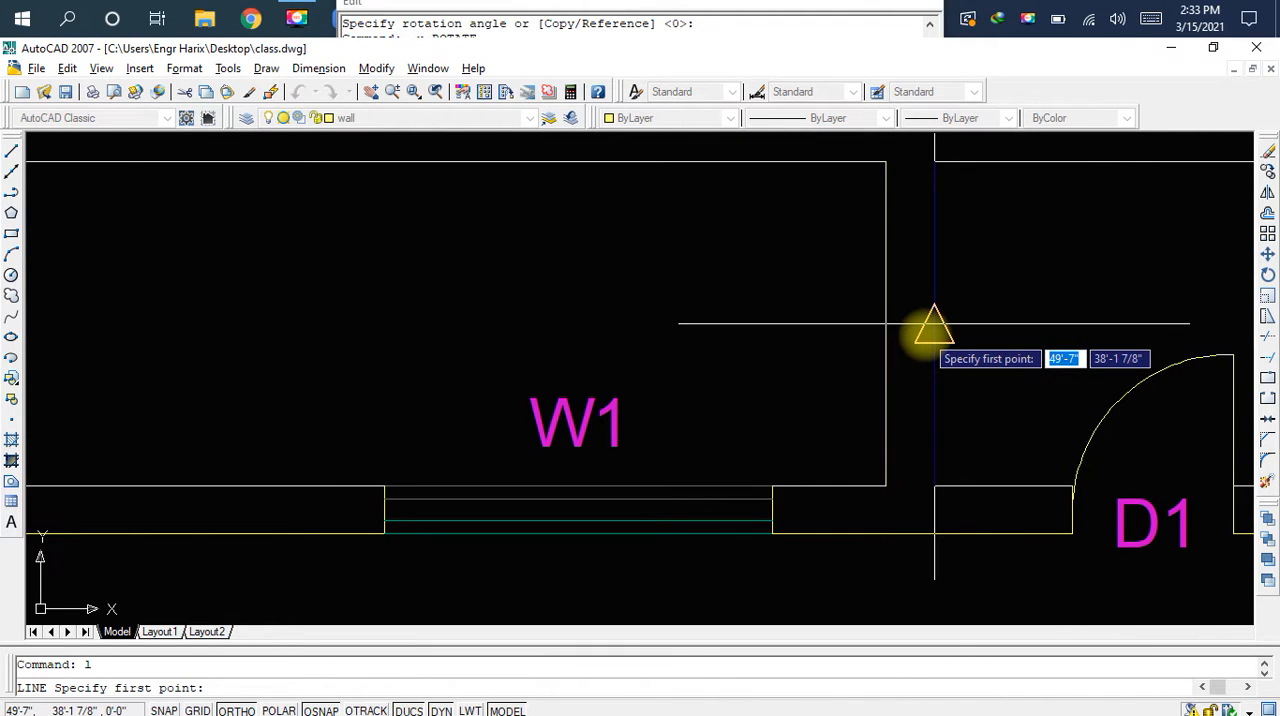
click(929, 334)
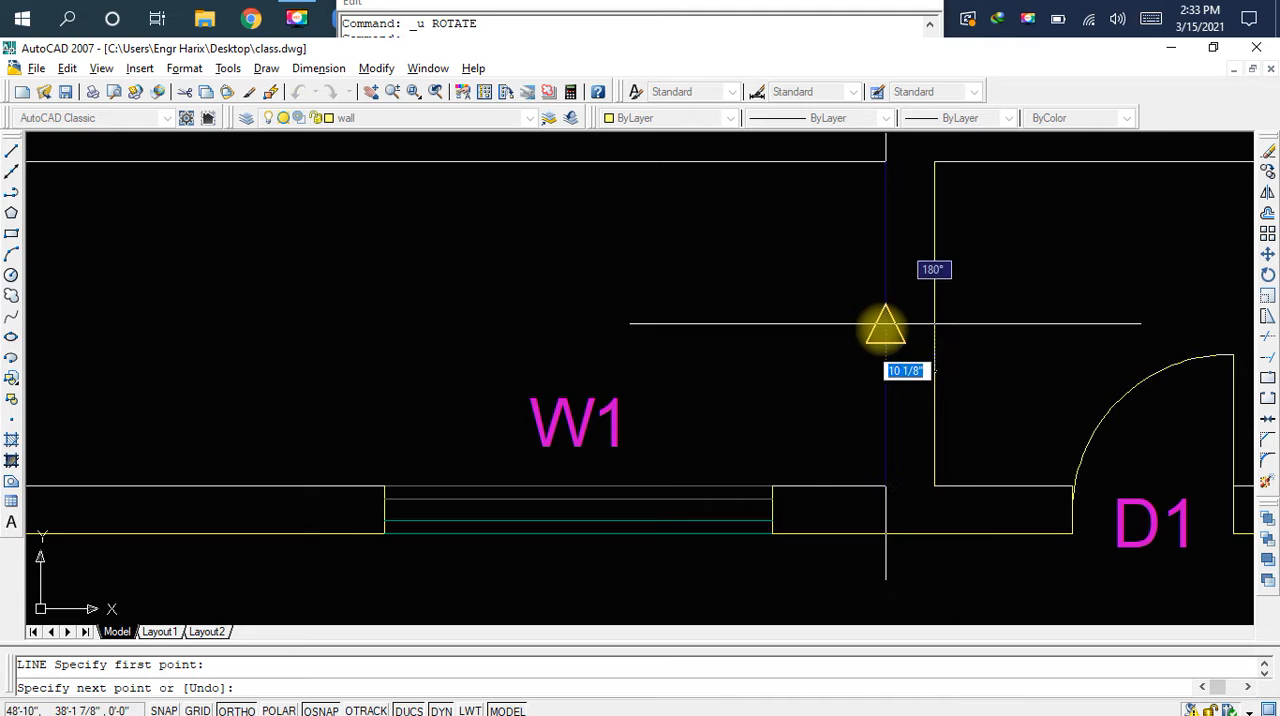
click(885, 325)
key(Escape)
Check the length of the new line across the partition wall
scroll(897, 331, up, 4)
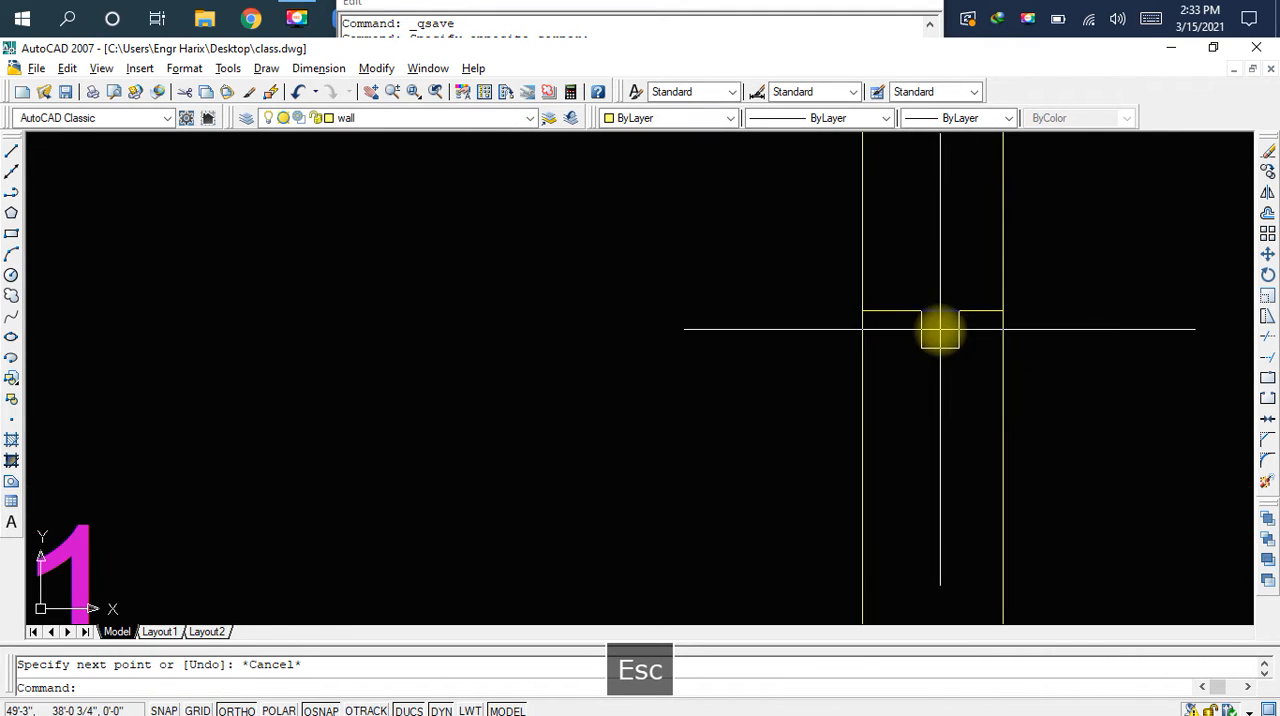
click(962, 323)
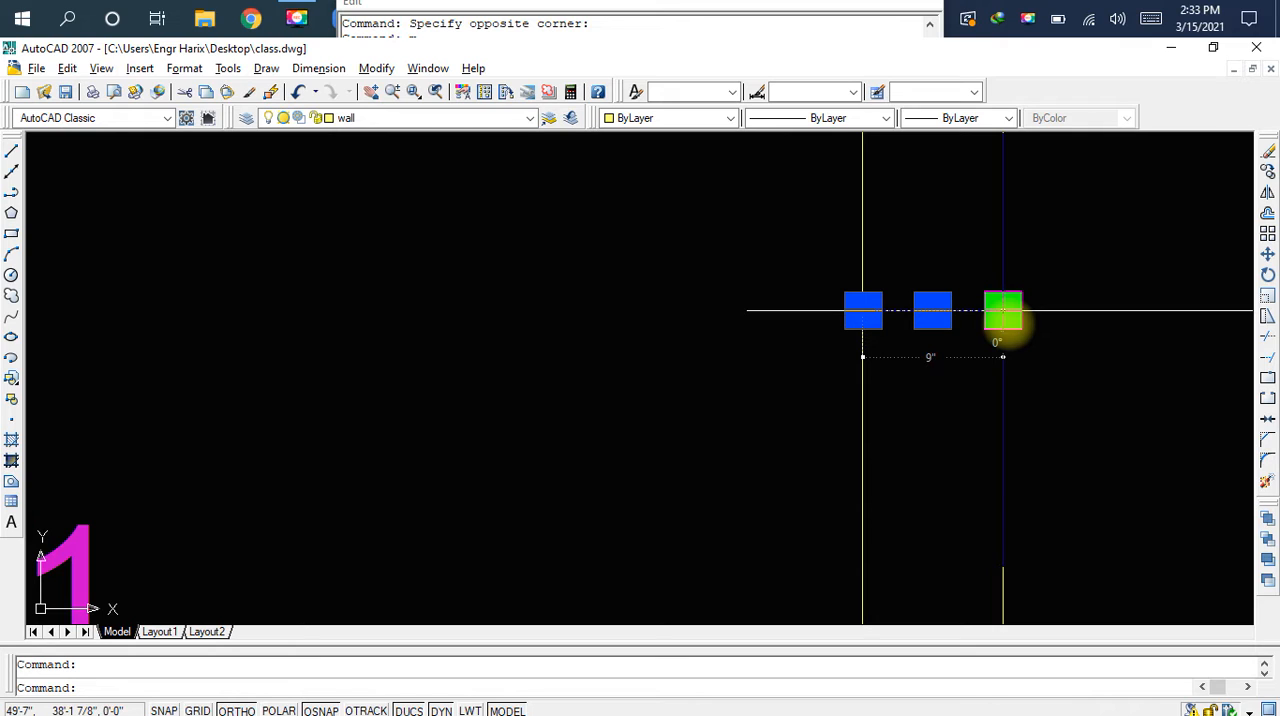
key(Escape)
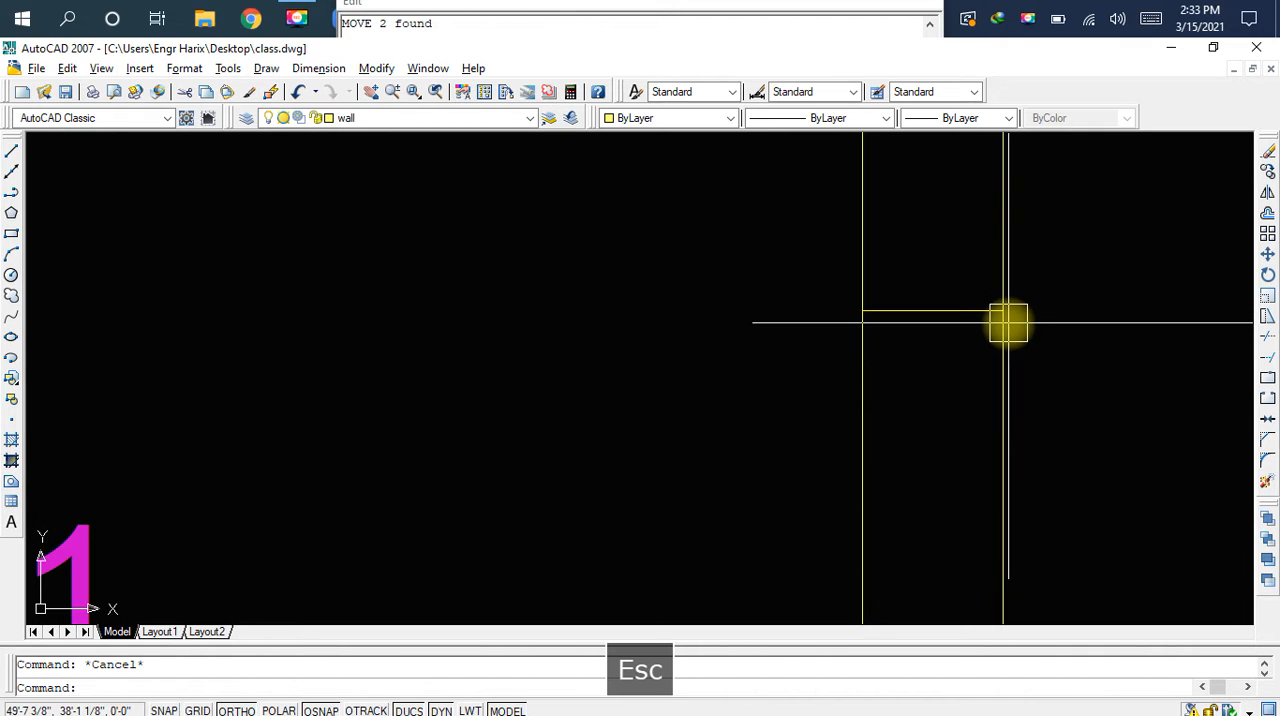
Offset the line across the partition wall by 12" once upward and once downward
scroll(930, 340, down, 2)
scroll(920, 347, down, 2)
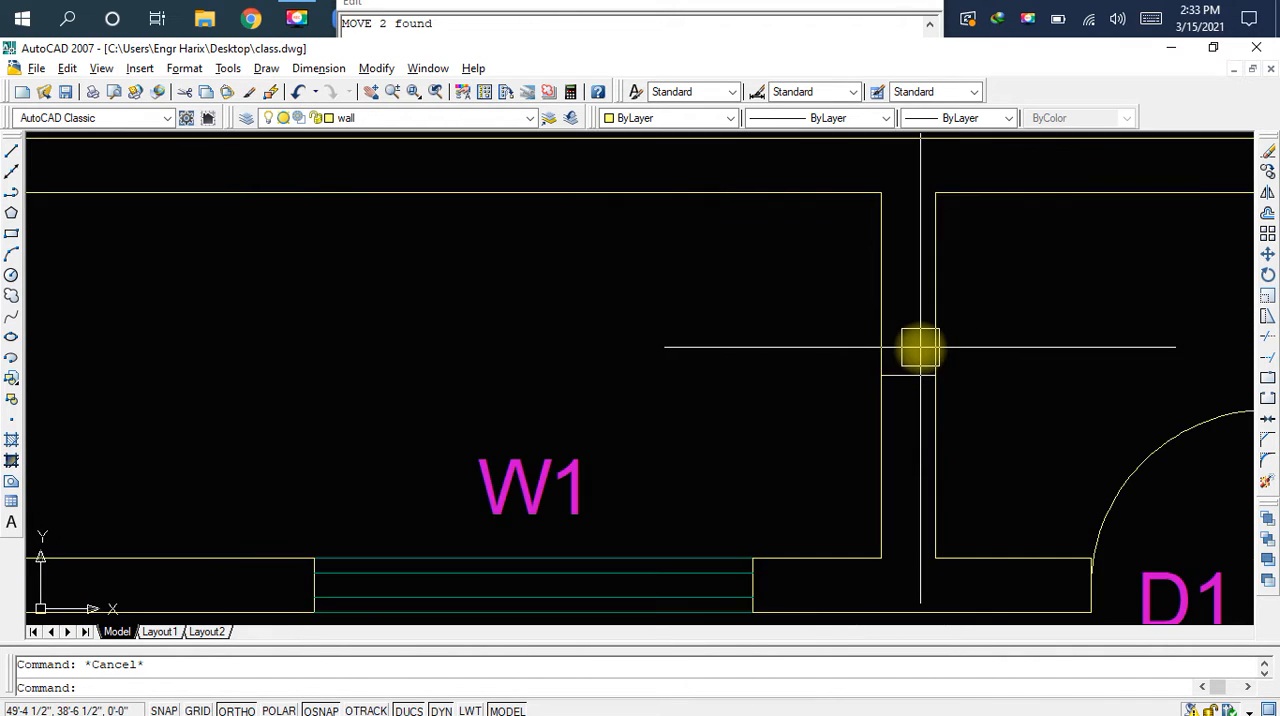
middle_drag(991, 340, 908, 351)
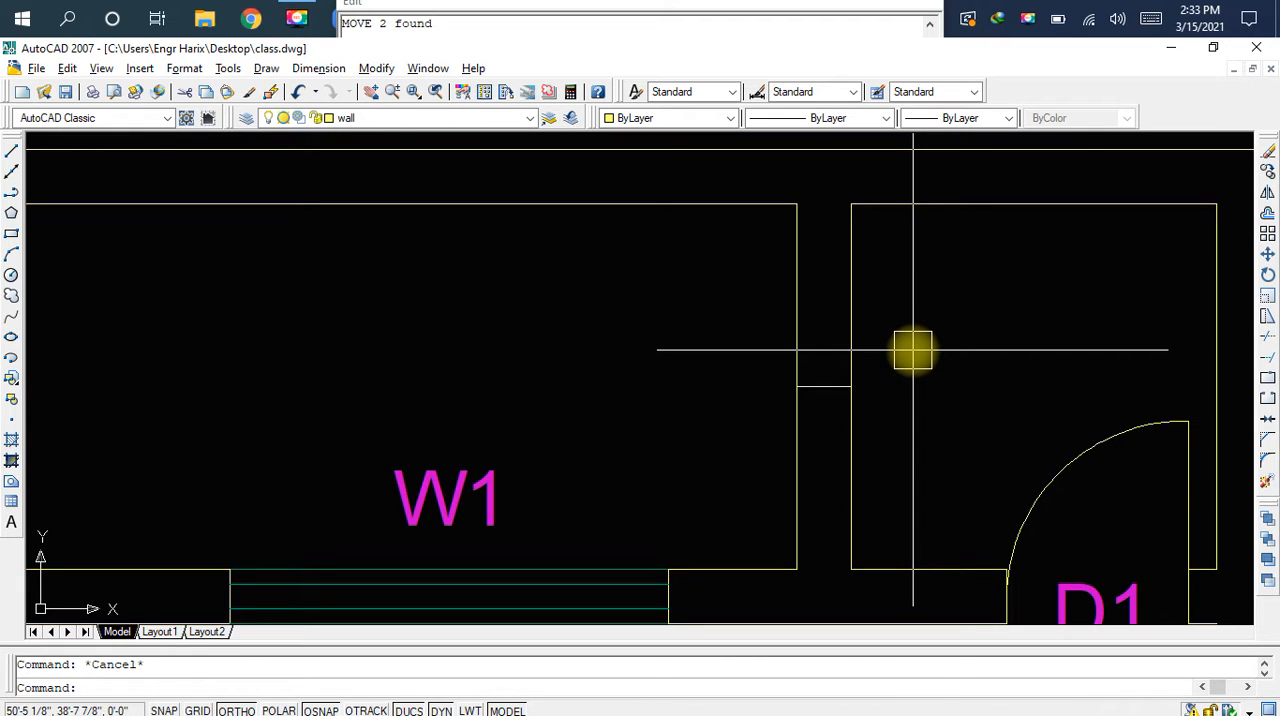
text(o)
key(space)
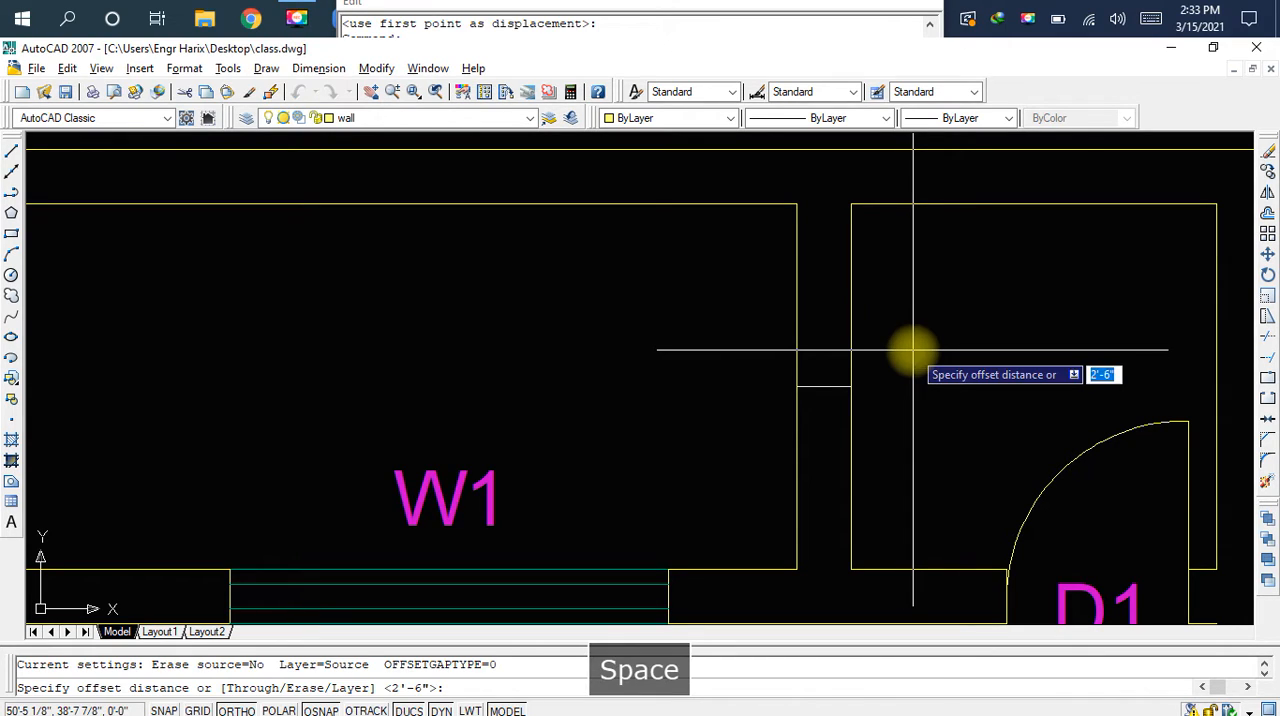
text(12)
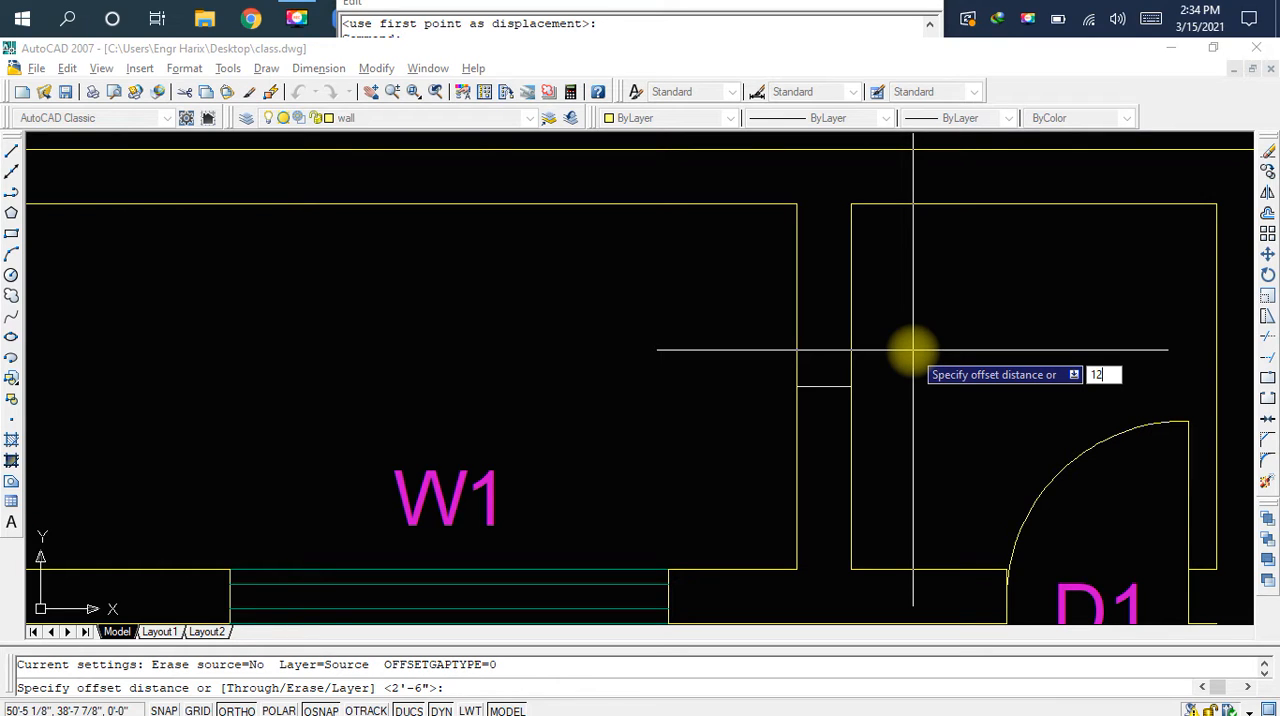
key(space)
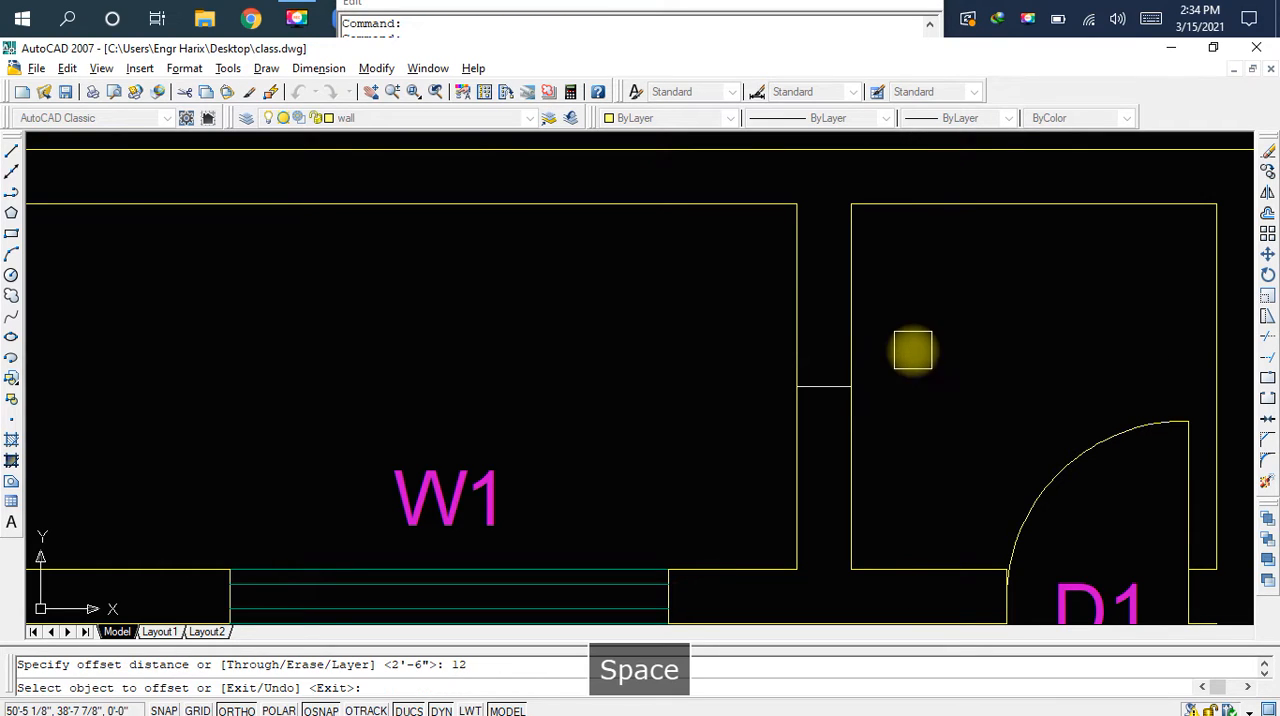
click(830, 372)
click(832, 309)
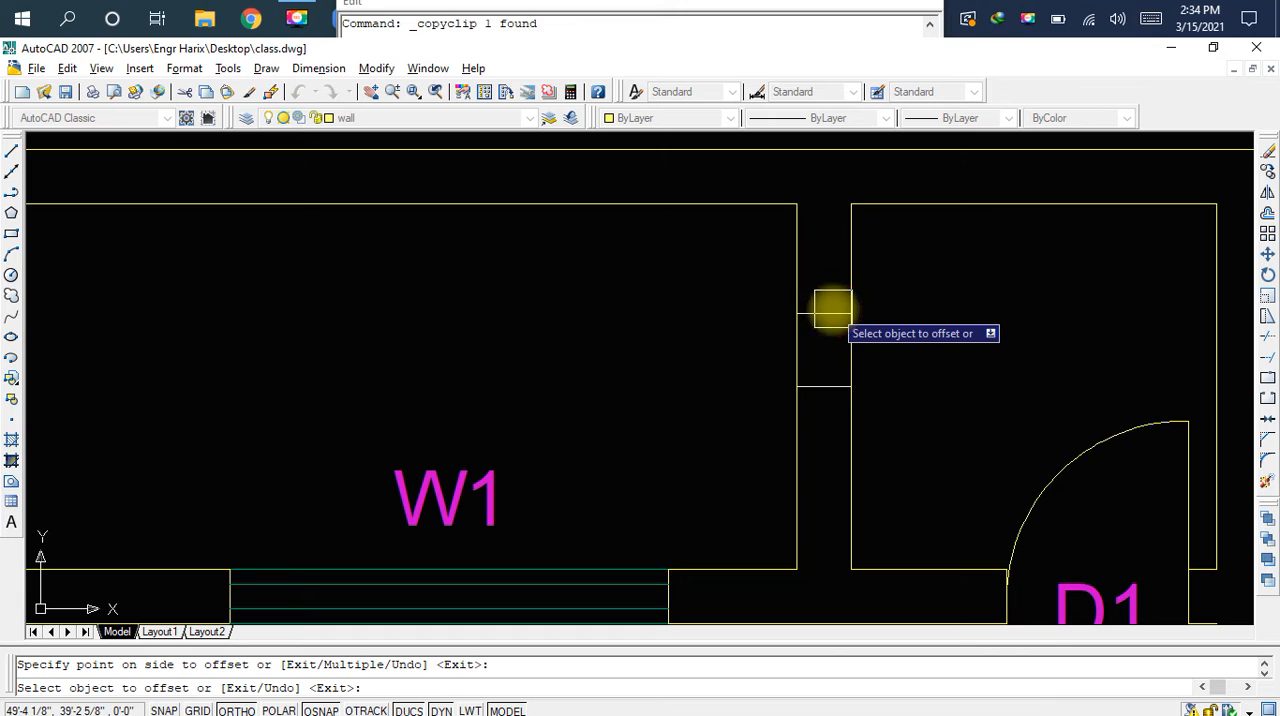
click(826, 387)
click(825, 458)
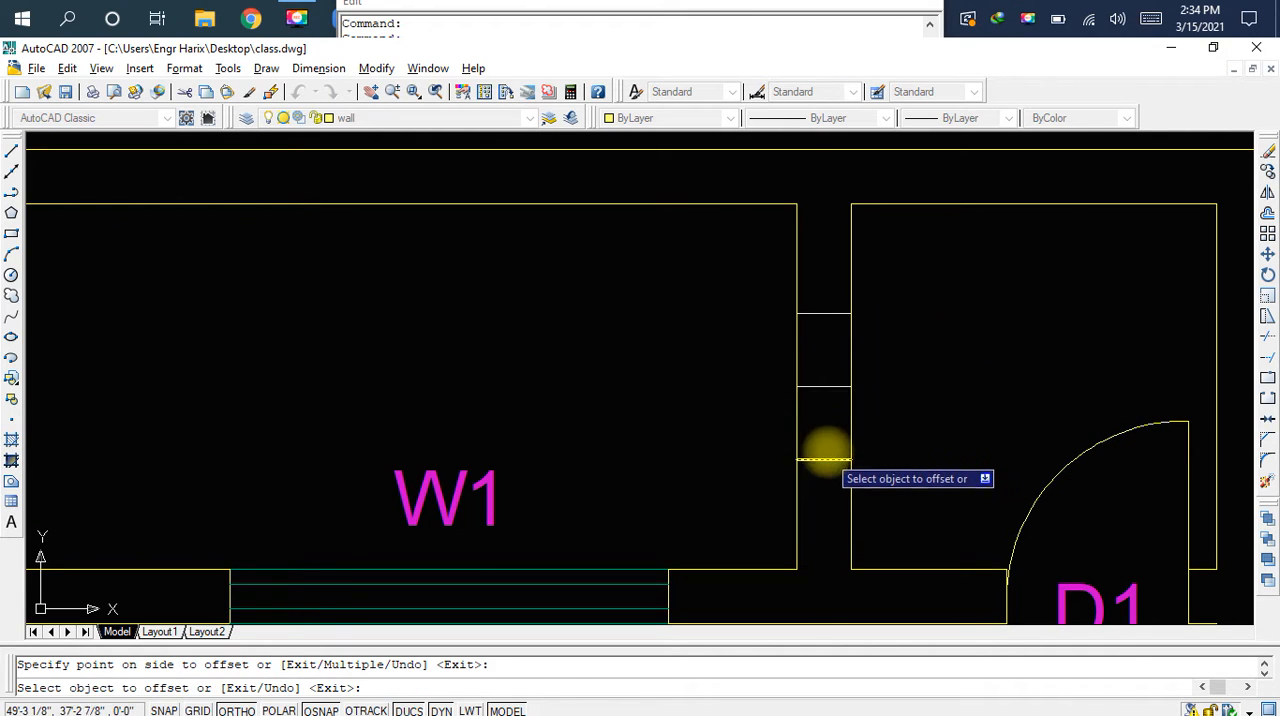
key(Escape)
Delete the original middle line across the partition wall and save the drawing
click(824, 386)
key(Delete)
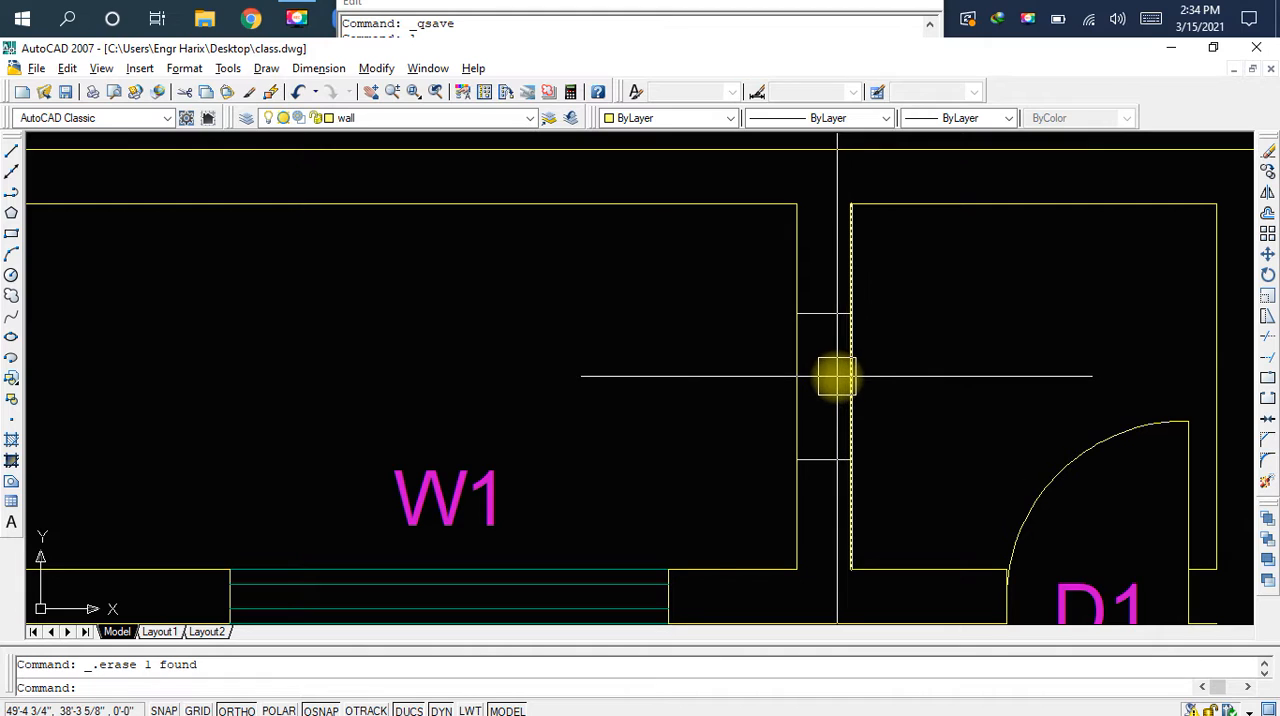
key(ctrl+s)
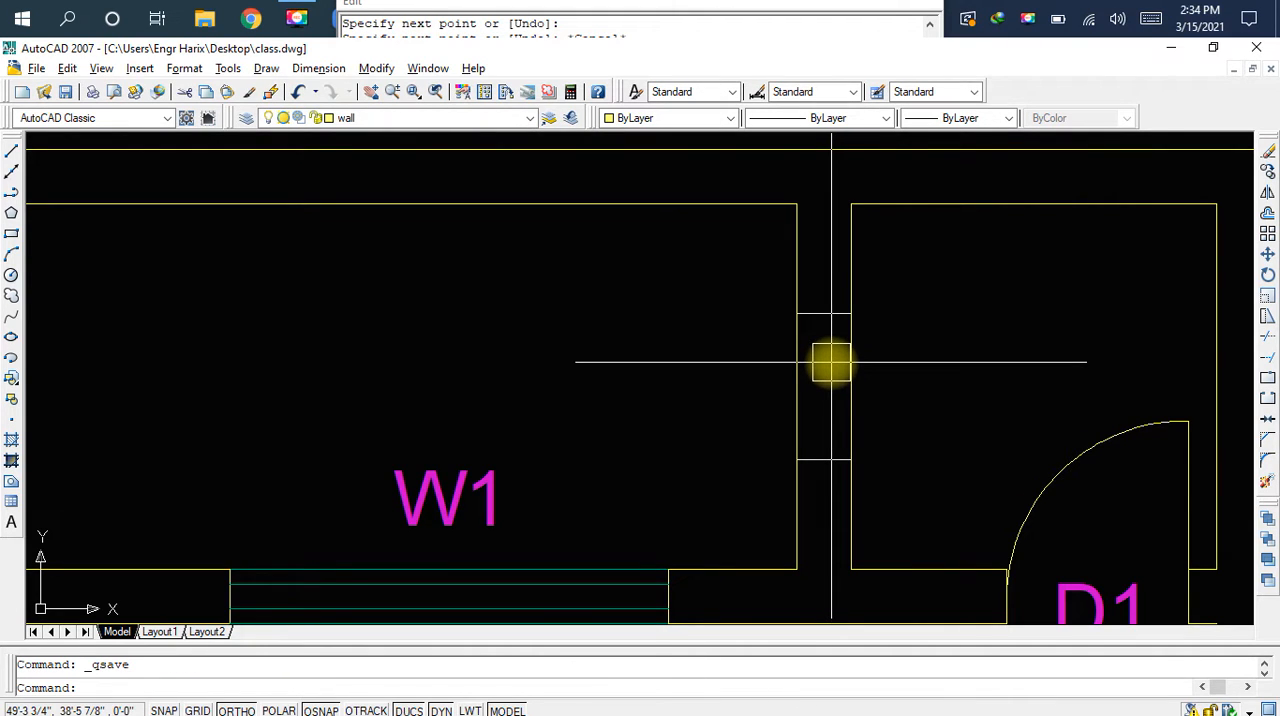
Draw a 2' vertical line inside the partition wall, joining the midpoints of the two offset lines
key(l)
key(space)
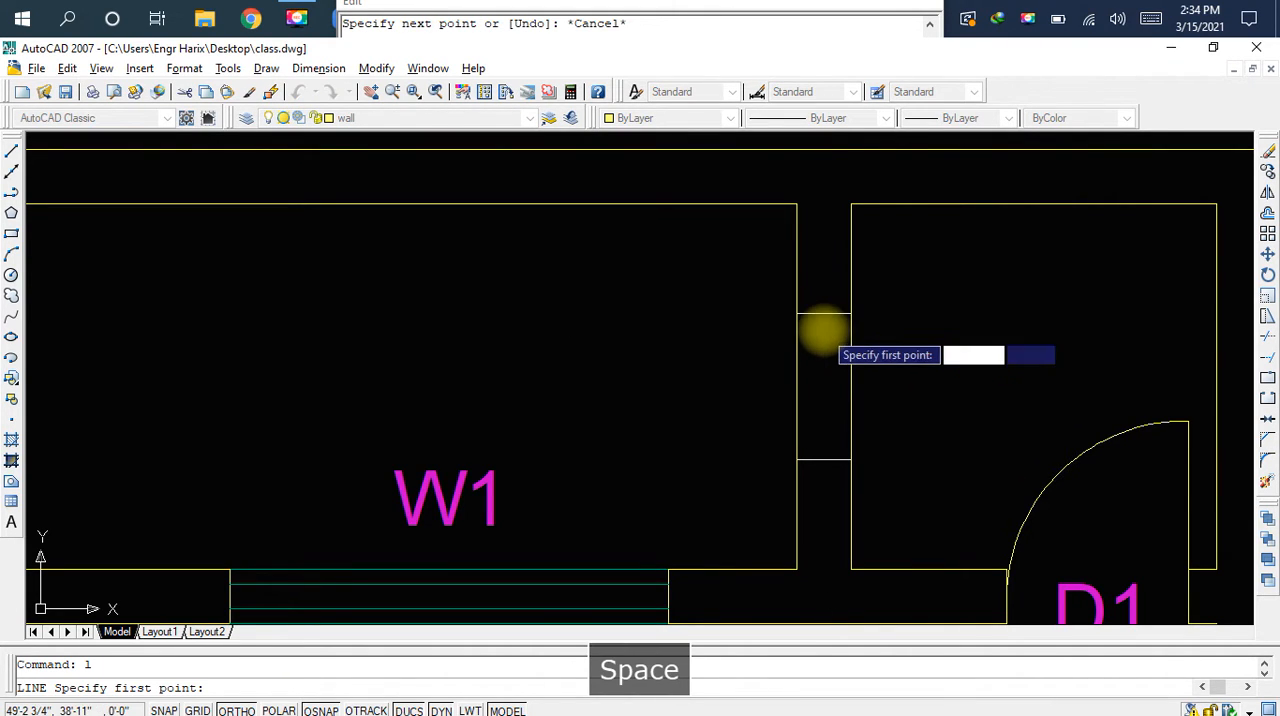
click(824, 313)
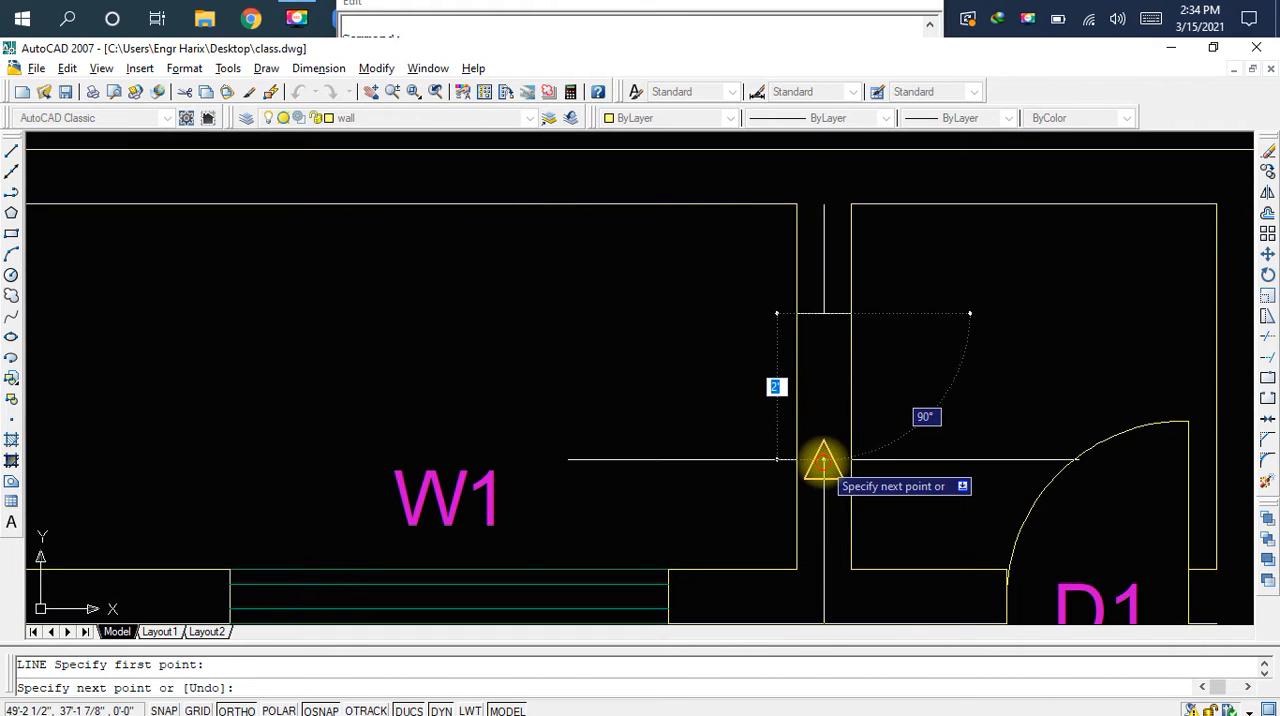
key(Escape)
scroll(826, 370, up, 3)
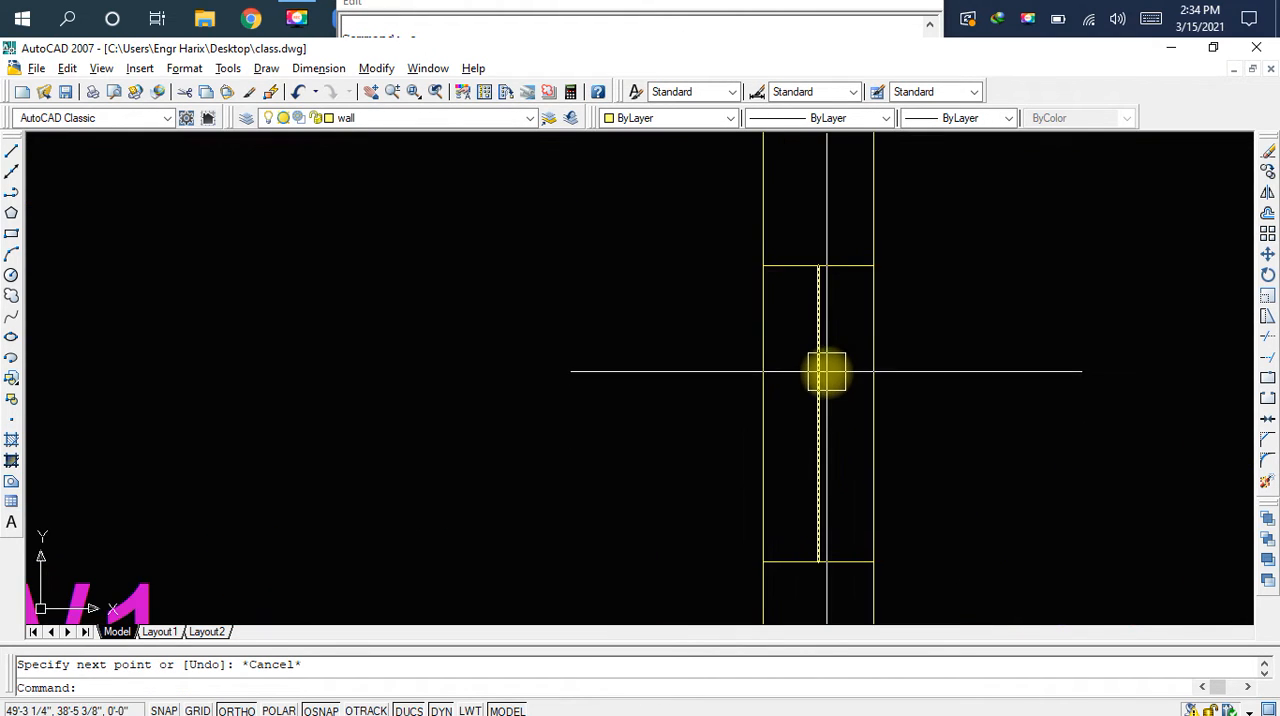
scroll(827, 375, up, 2)
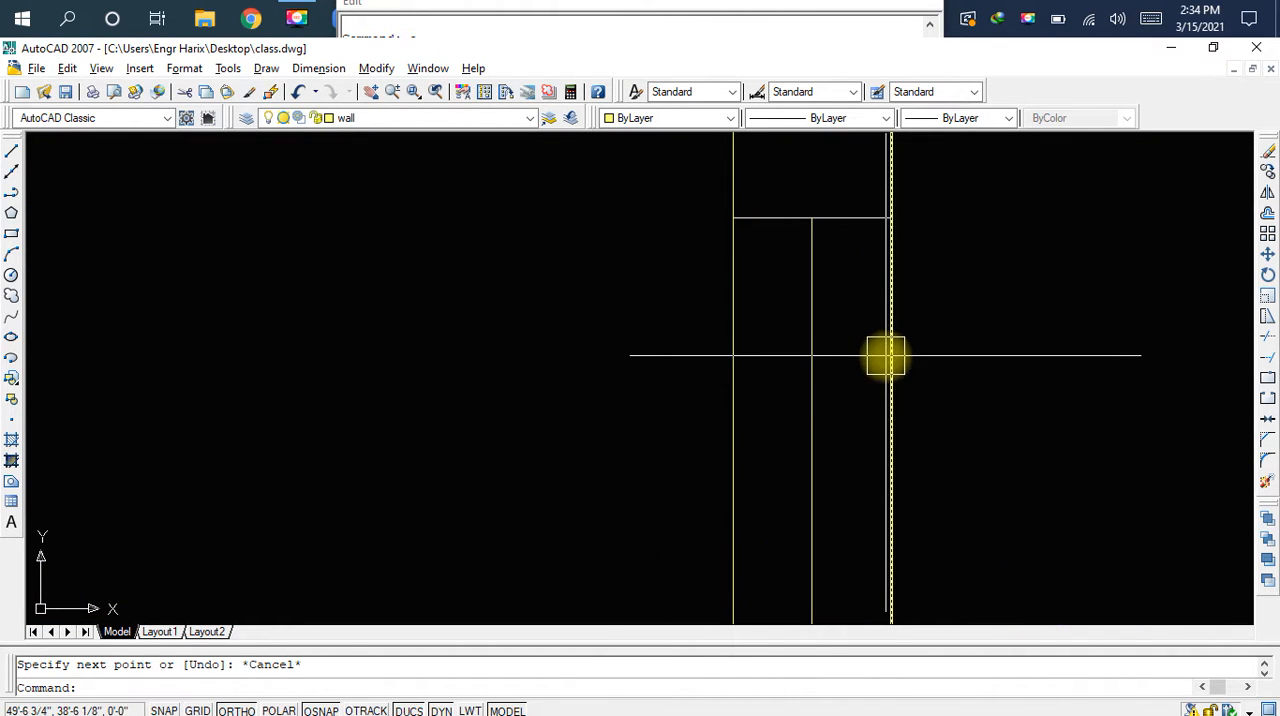
scroll(943, 363, down, 2)
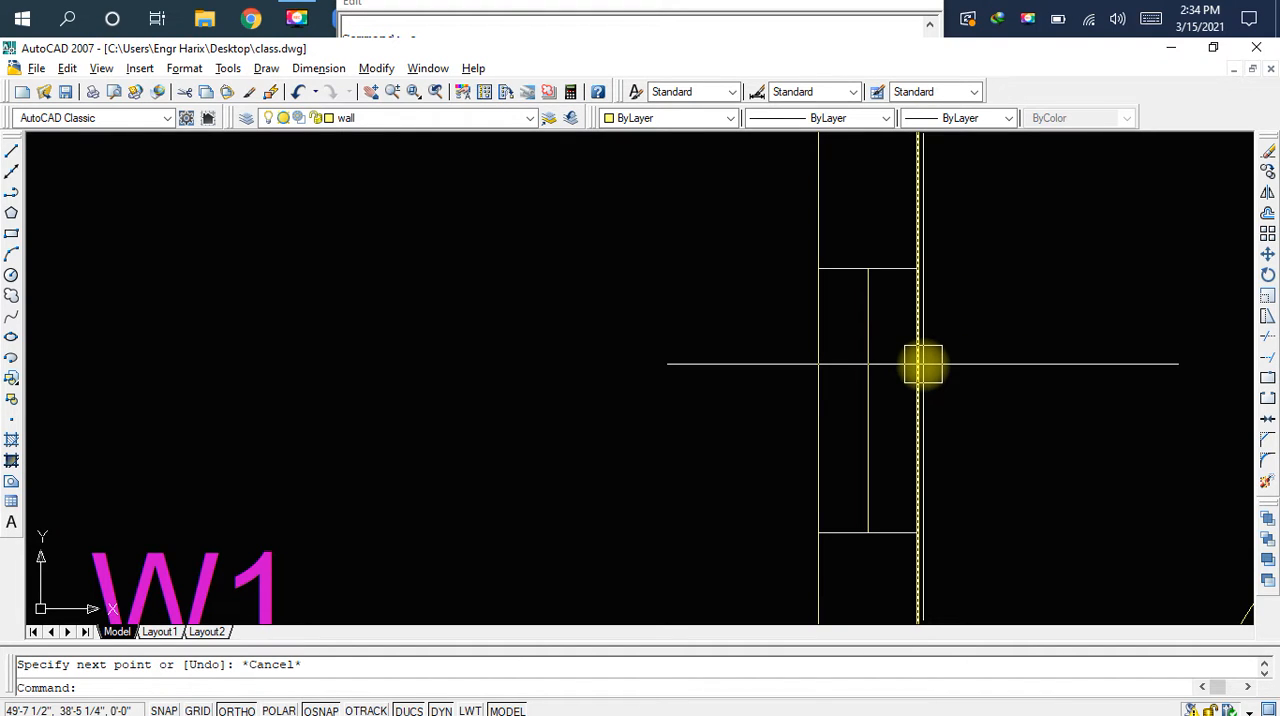
Trim away both partition wall lines between the two short cross lines to open the 2' gap
text(tr)
key(space)
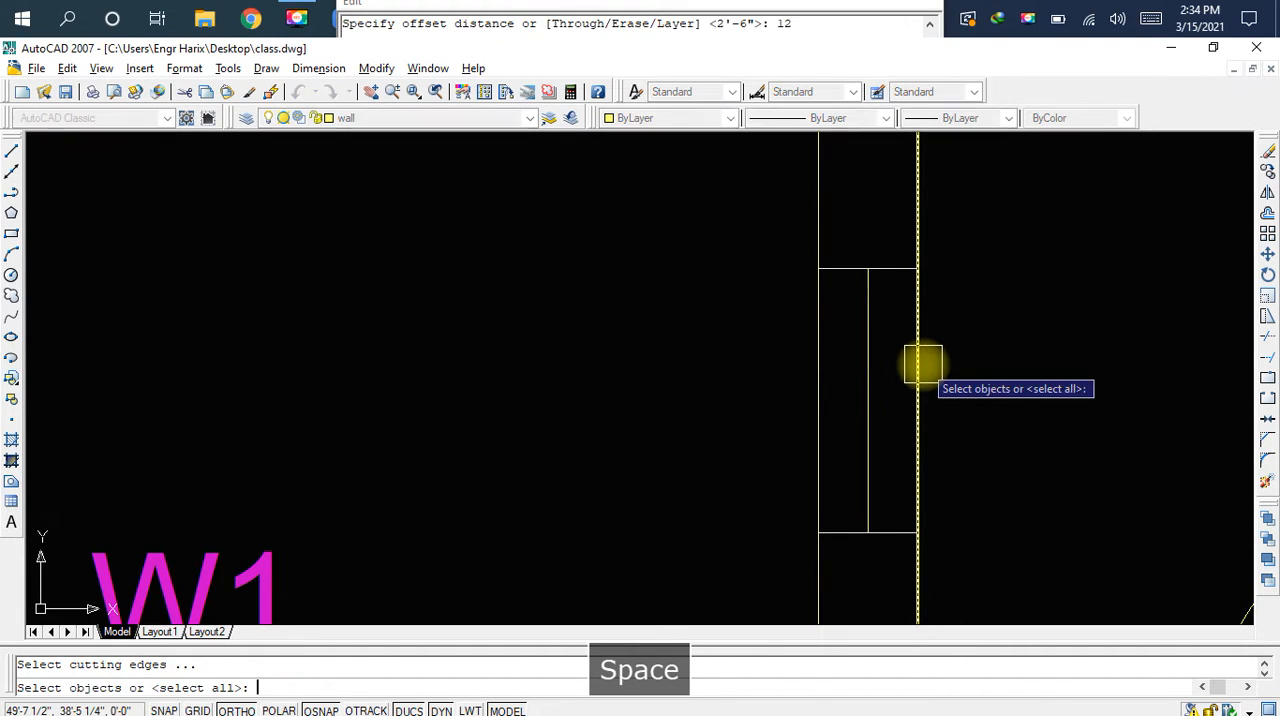
key(space)
click(828, 367)
key(Escape)
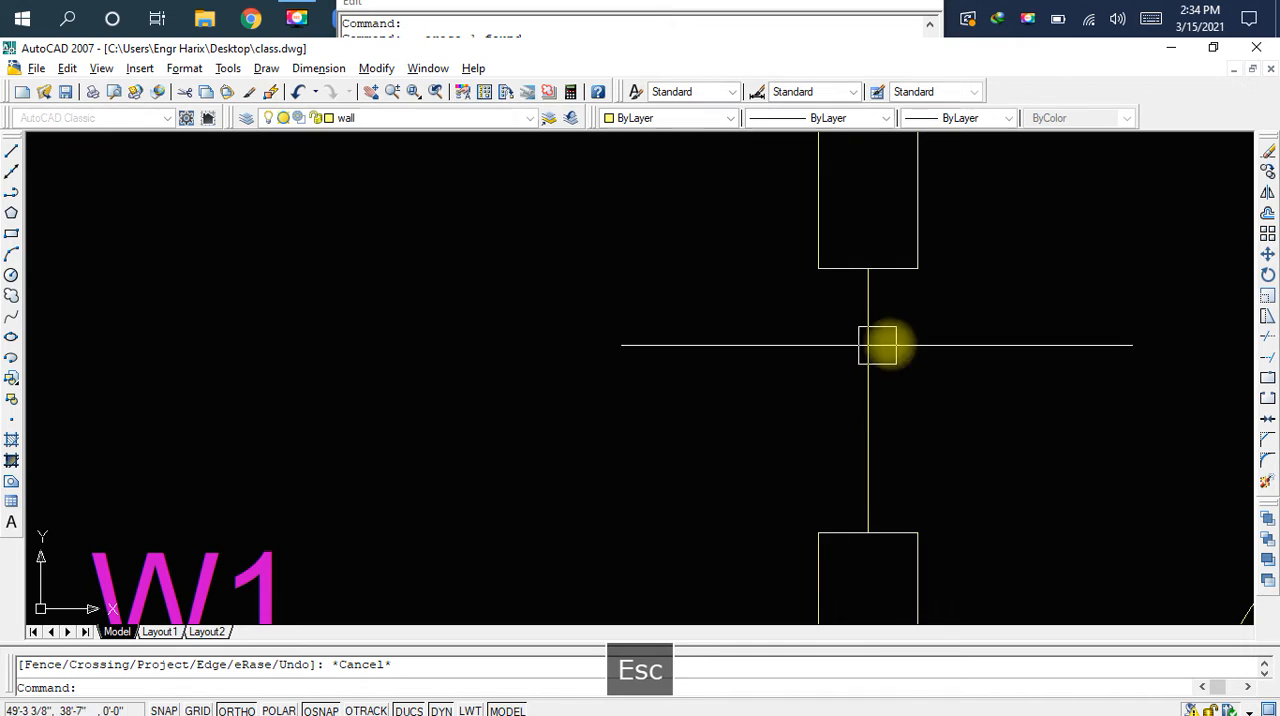
click(875, 347)
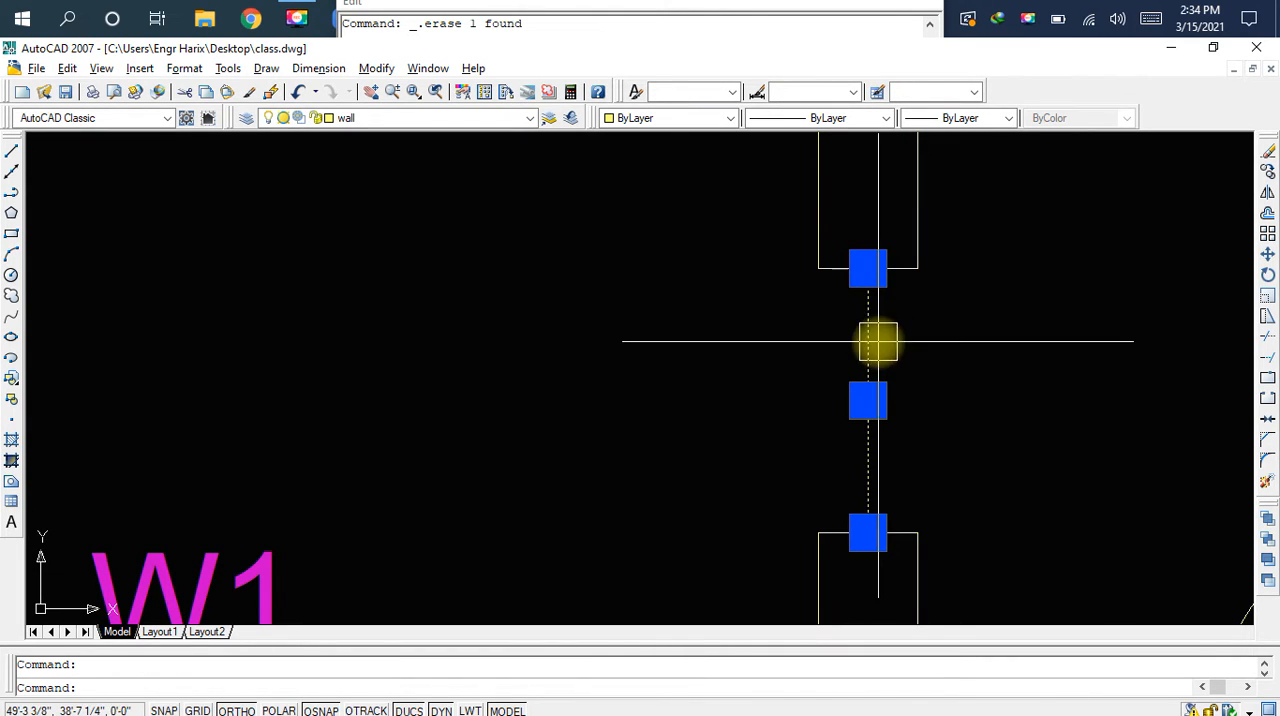
key(Escape)
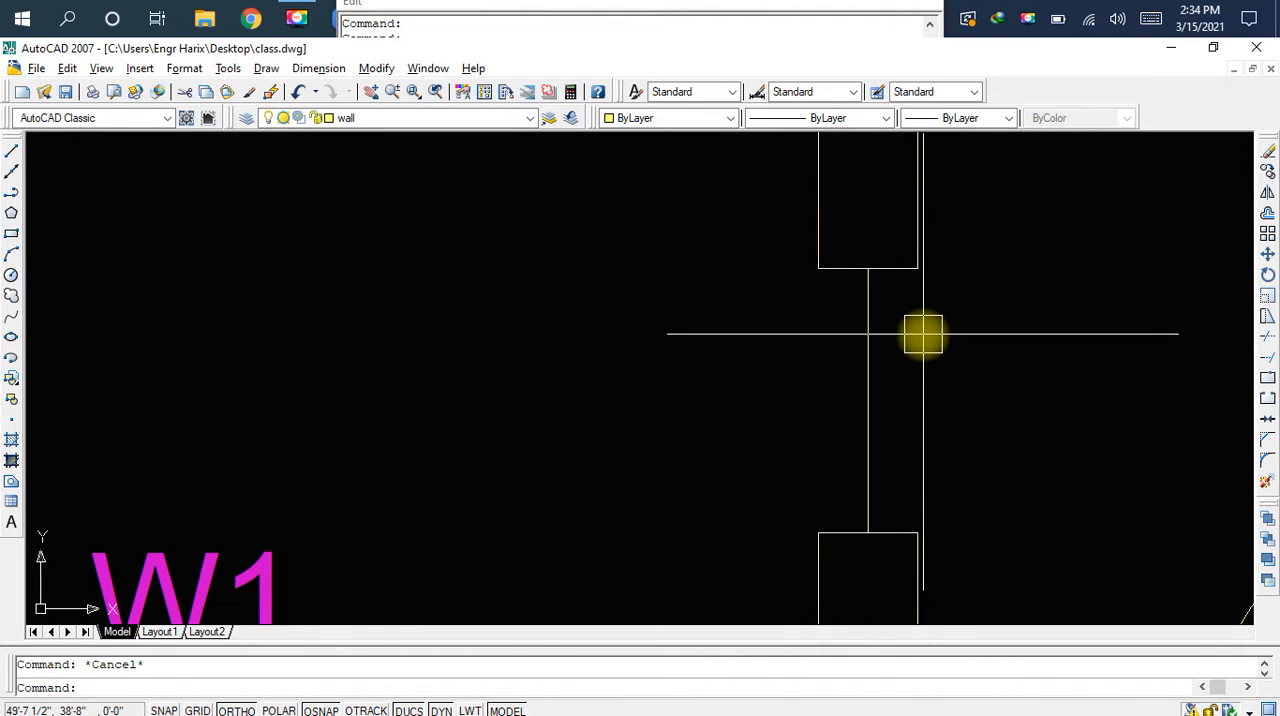
Draw two vertical lines closing both sides of the partition wall opening between the corners of its end lines
text(l)
key(space)
click(917, 268)
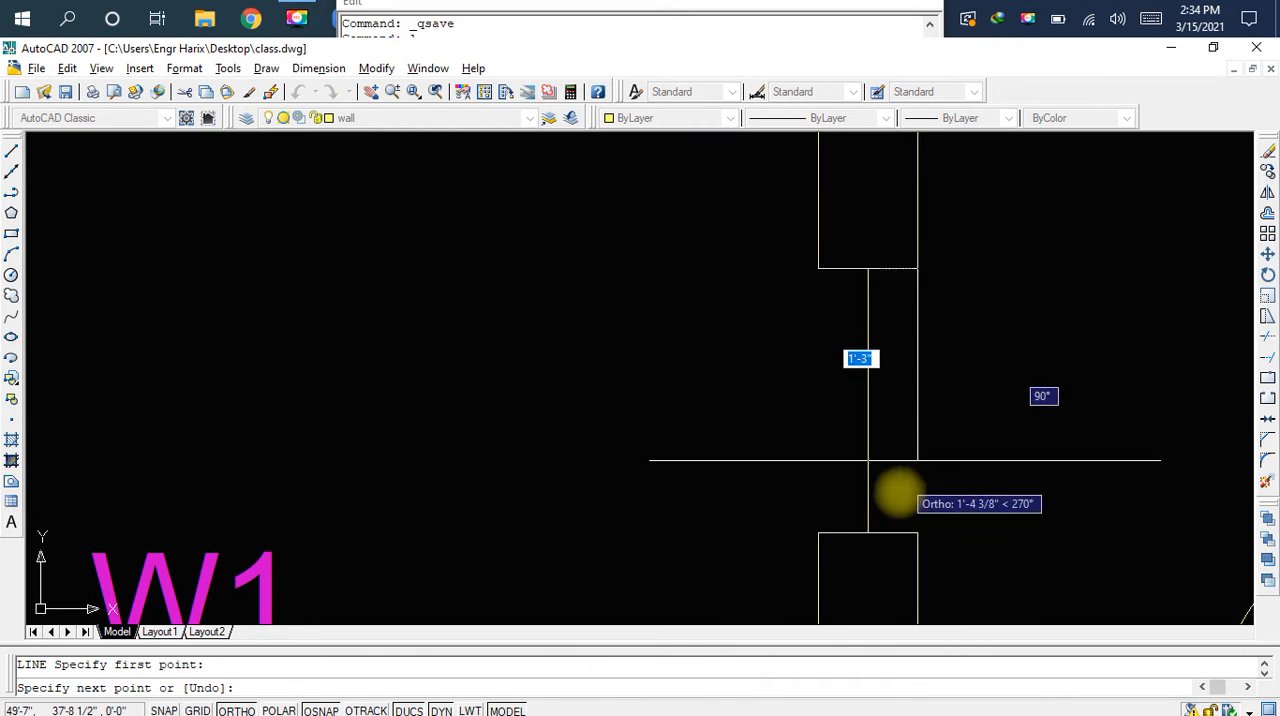
click(917, 533)
key(space)
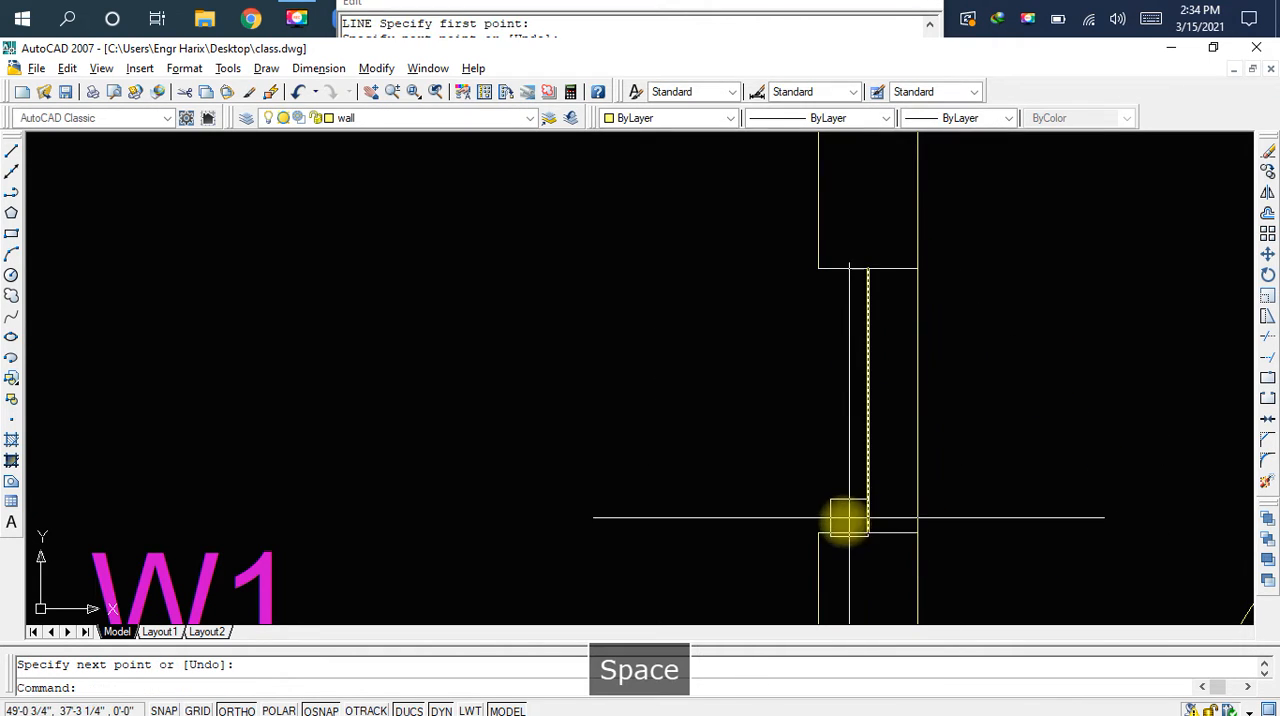
key(space)
click(819, 533)
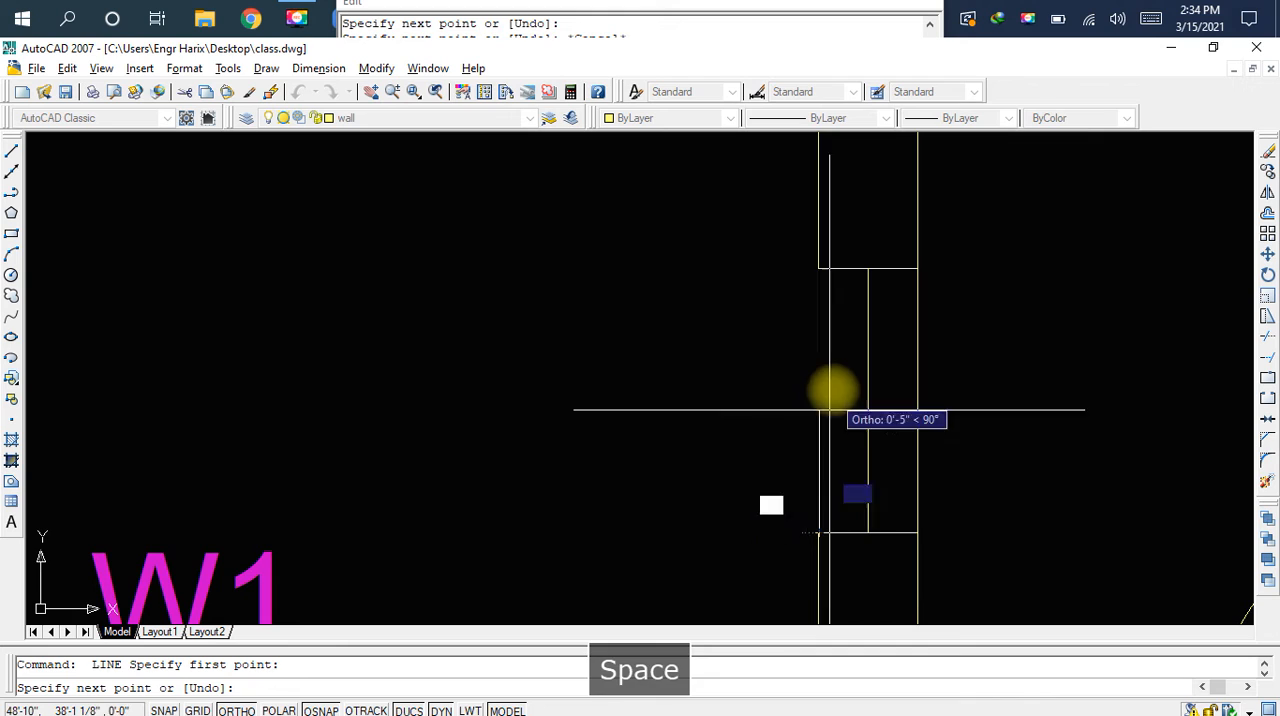
click(817, 268)
key(Escape)
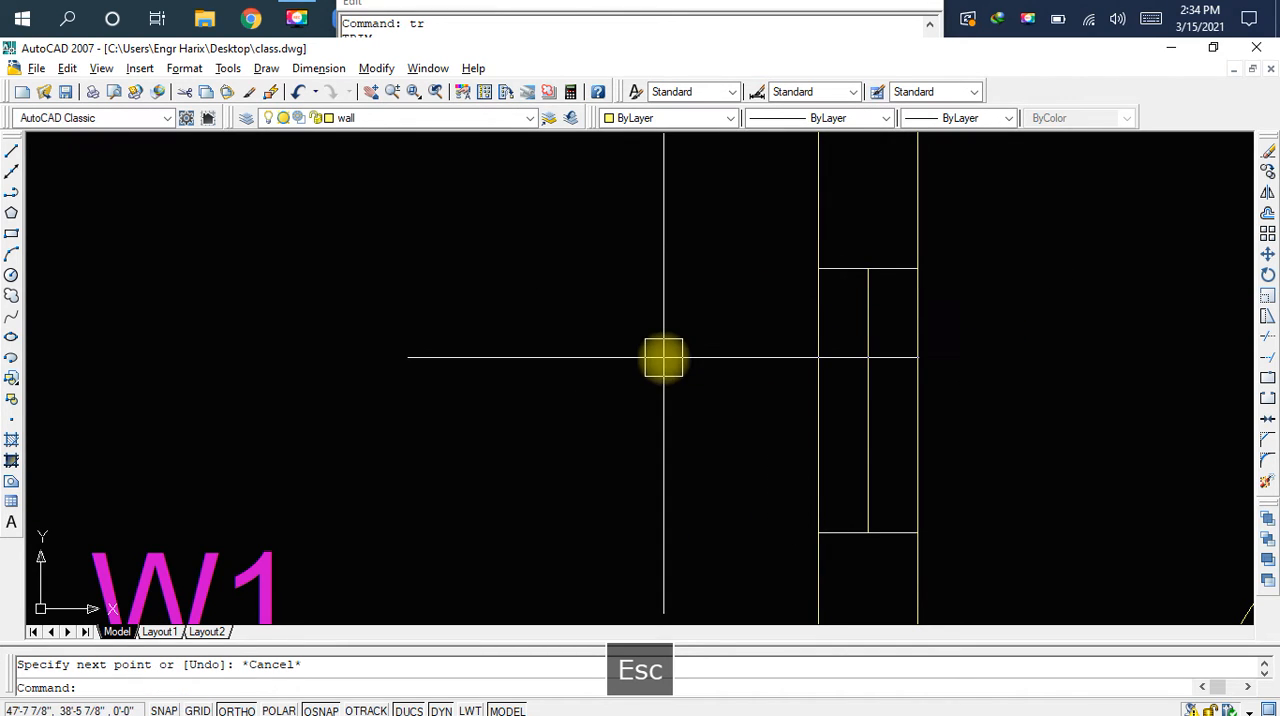
Offset the opening's vertical centre line by 2" to each side and delete the original centre line
scroll(862, 377, up, 2)
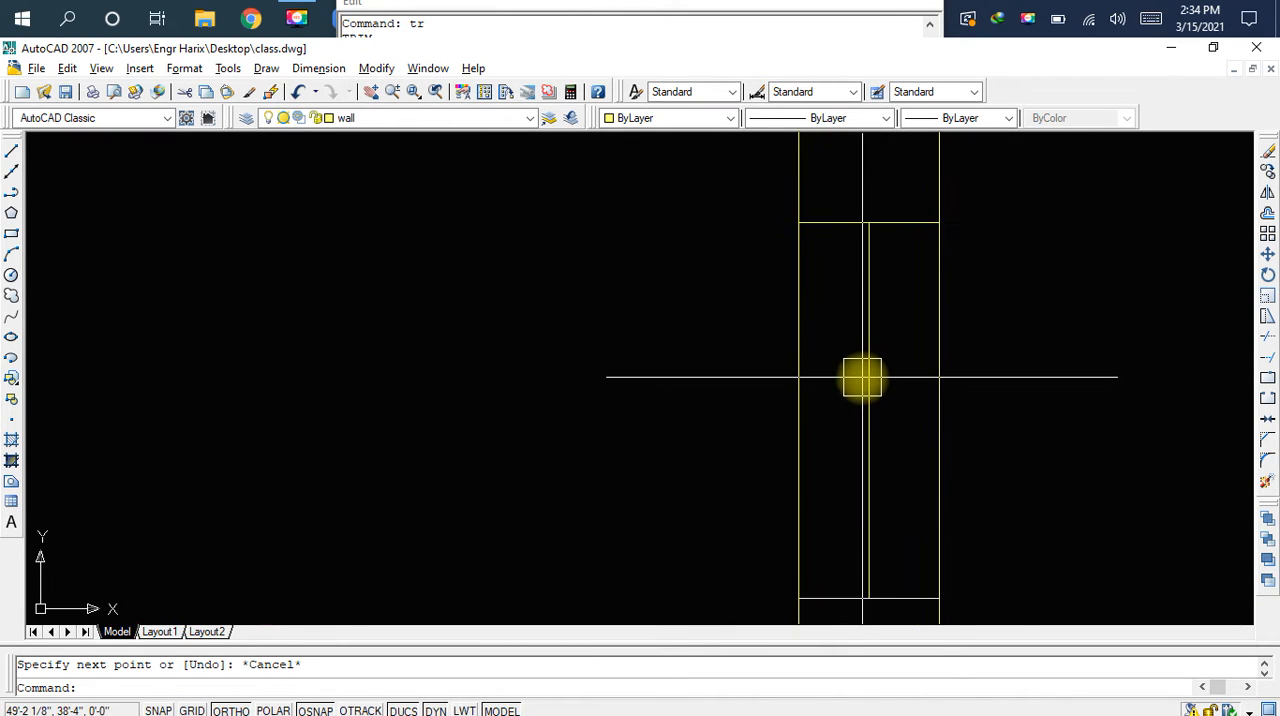
text(o)
key(space)
text(2)
key(space)
scroll(864, 380, up, 3)
click(863, 378)
click(932, 377)
click(870, 381)
click(806, 397)
key(Escape)
click(870, 379)
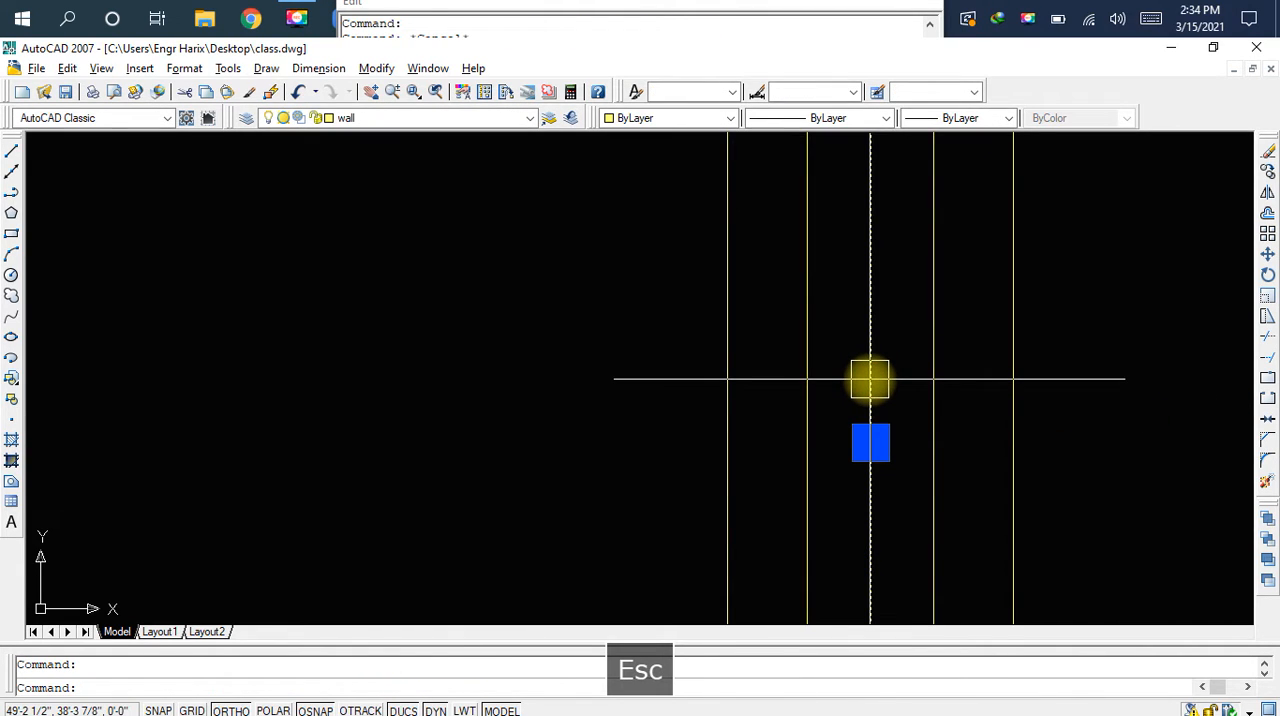
key(Delete)
Move the opening's four vertical lines to the ventilation layer and save the drawing
scroll(869, 378, down, 2)
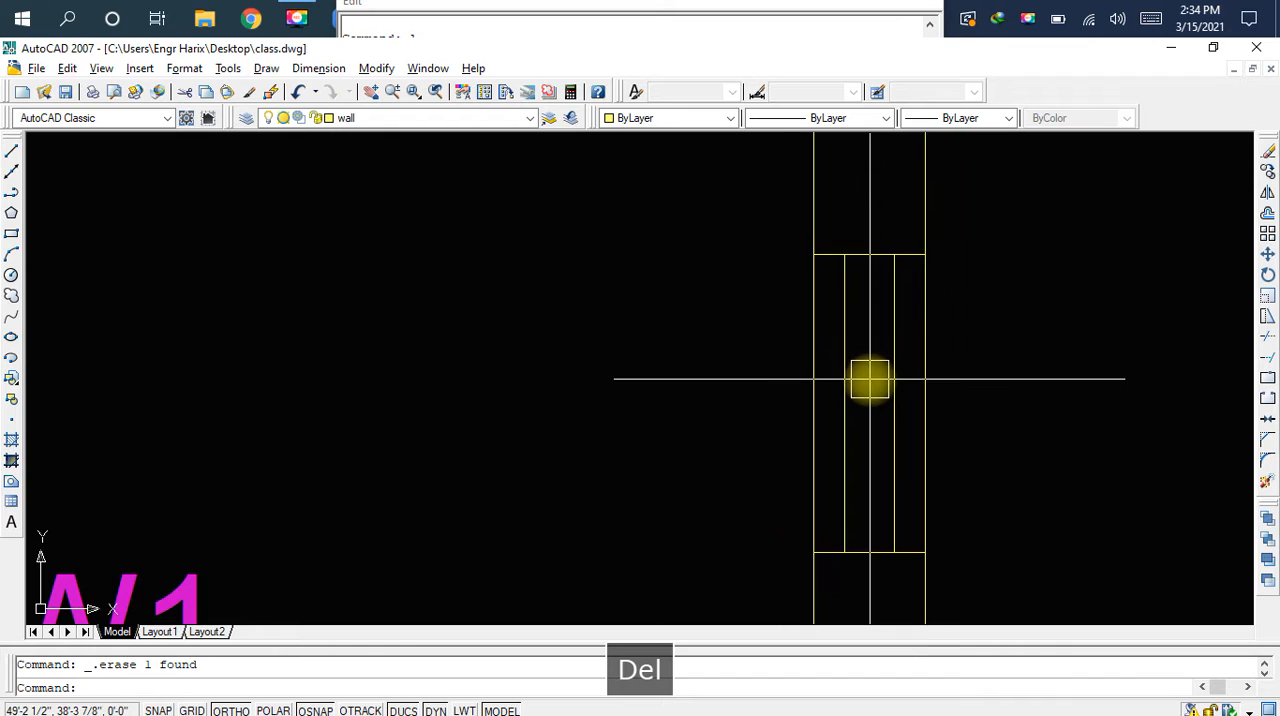
click(996, 296)
click(790, 385)
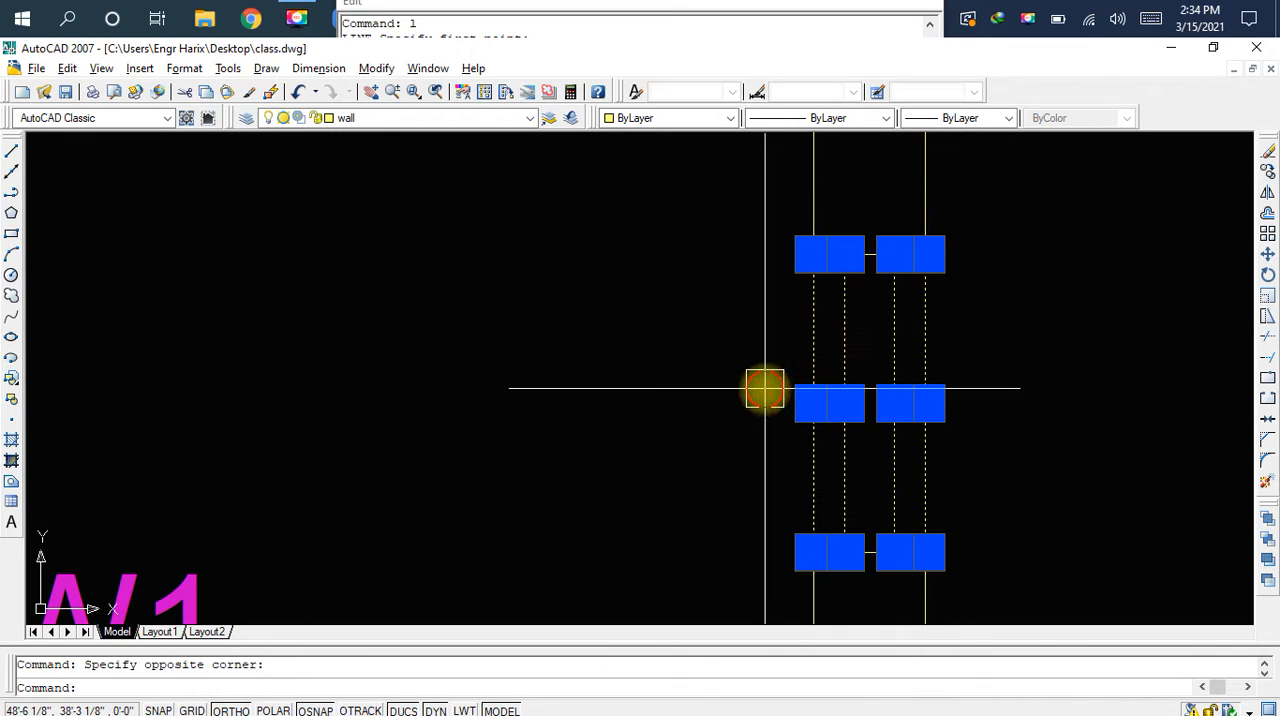
click(479, 114)
key(v)
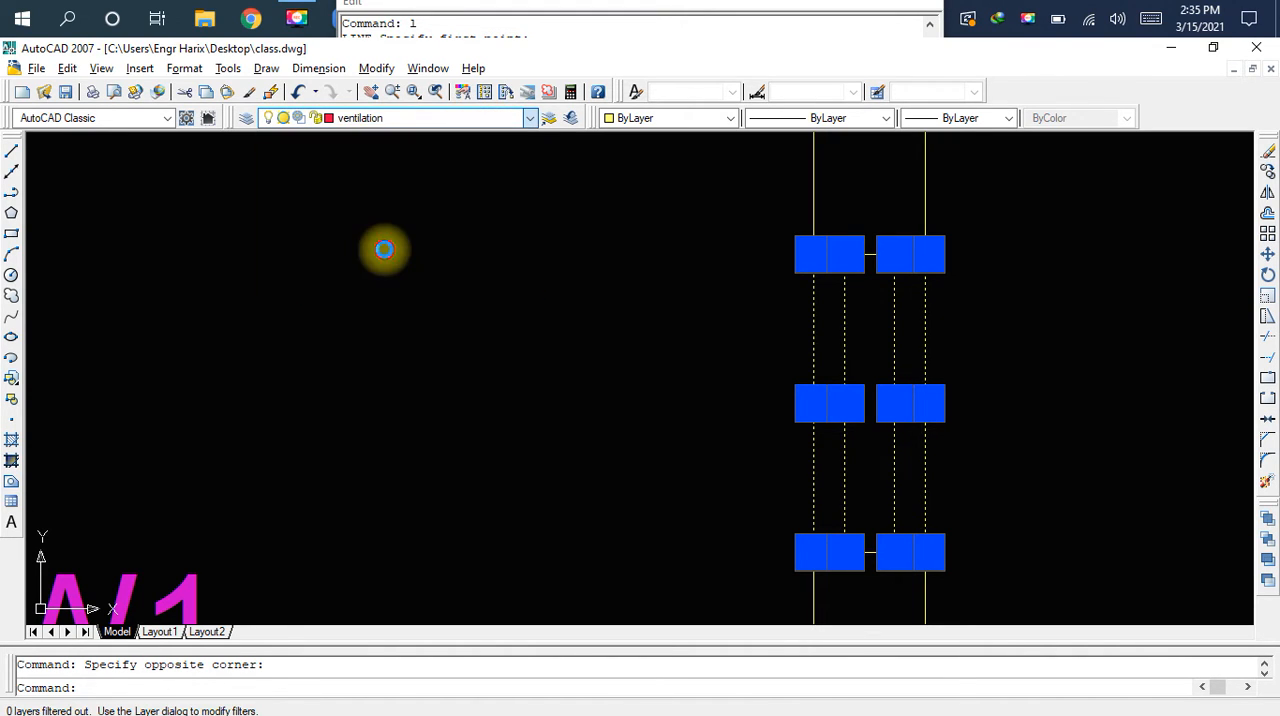
click(385, 256)
scroll(452, 302, down, 1)
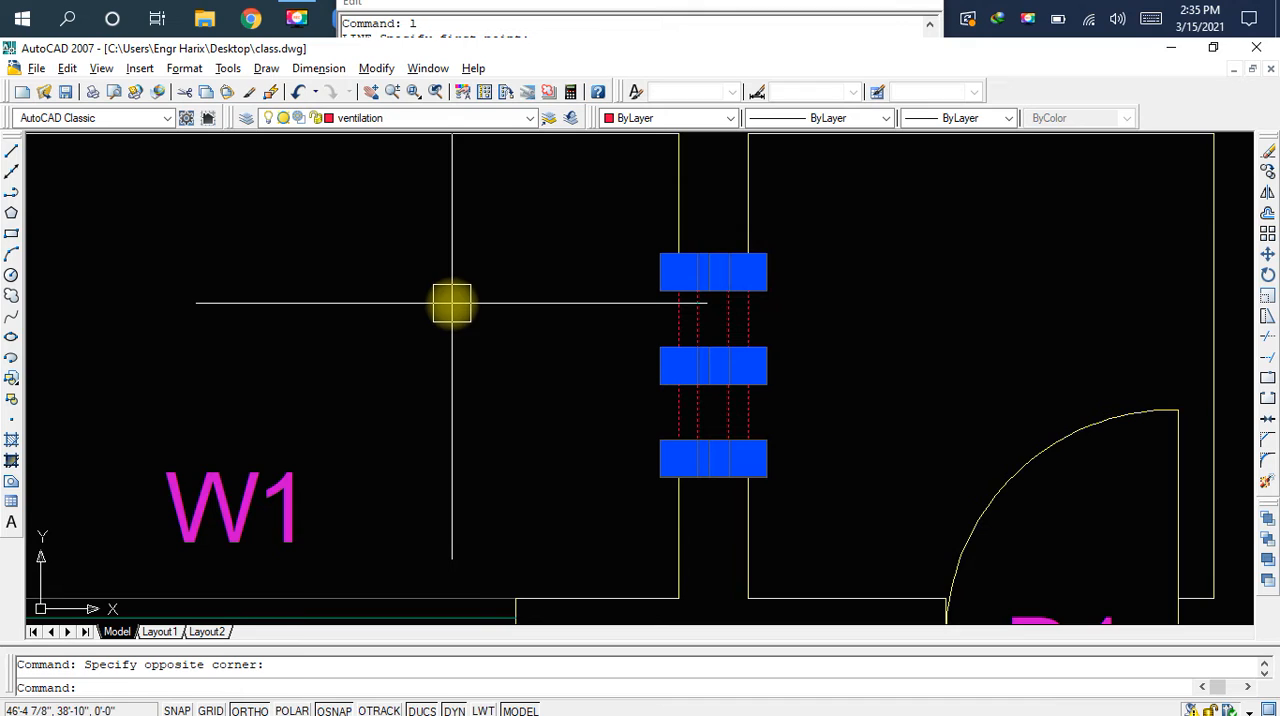
scroll(458, 304, down, 1)
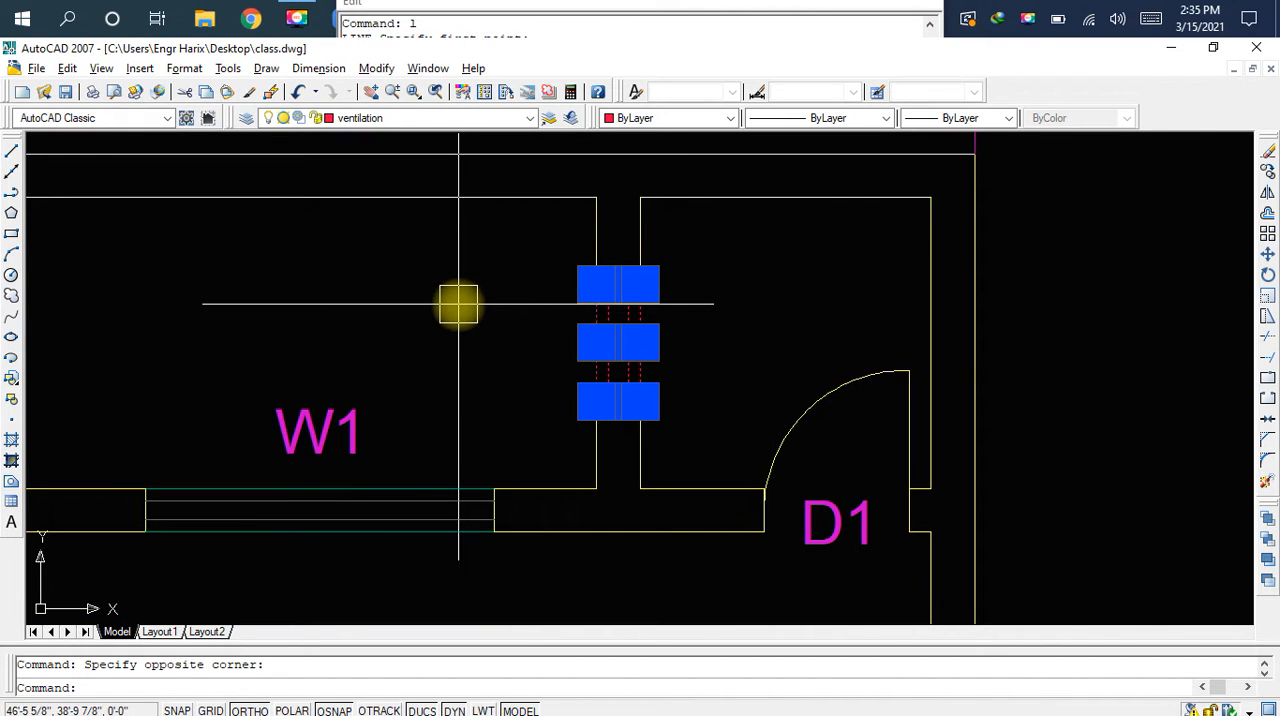
key(Escape)
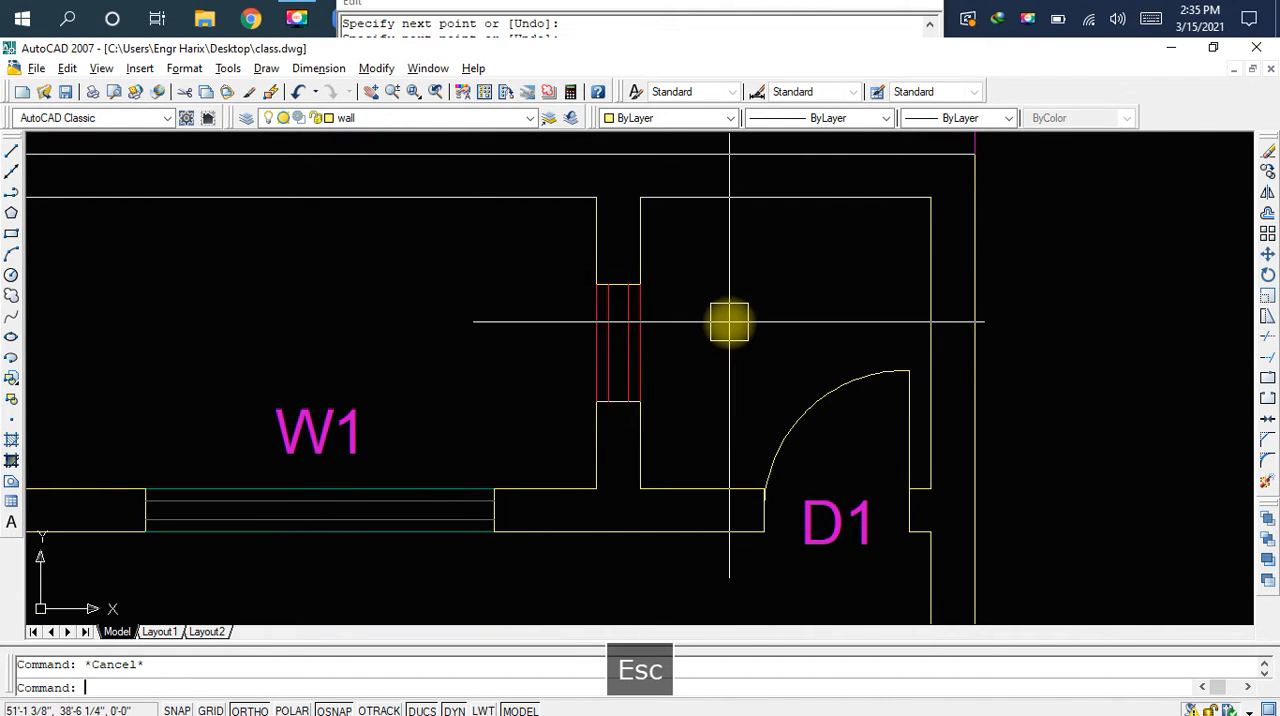
key(ctrl+s)
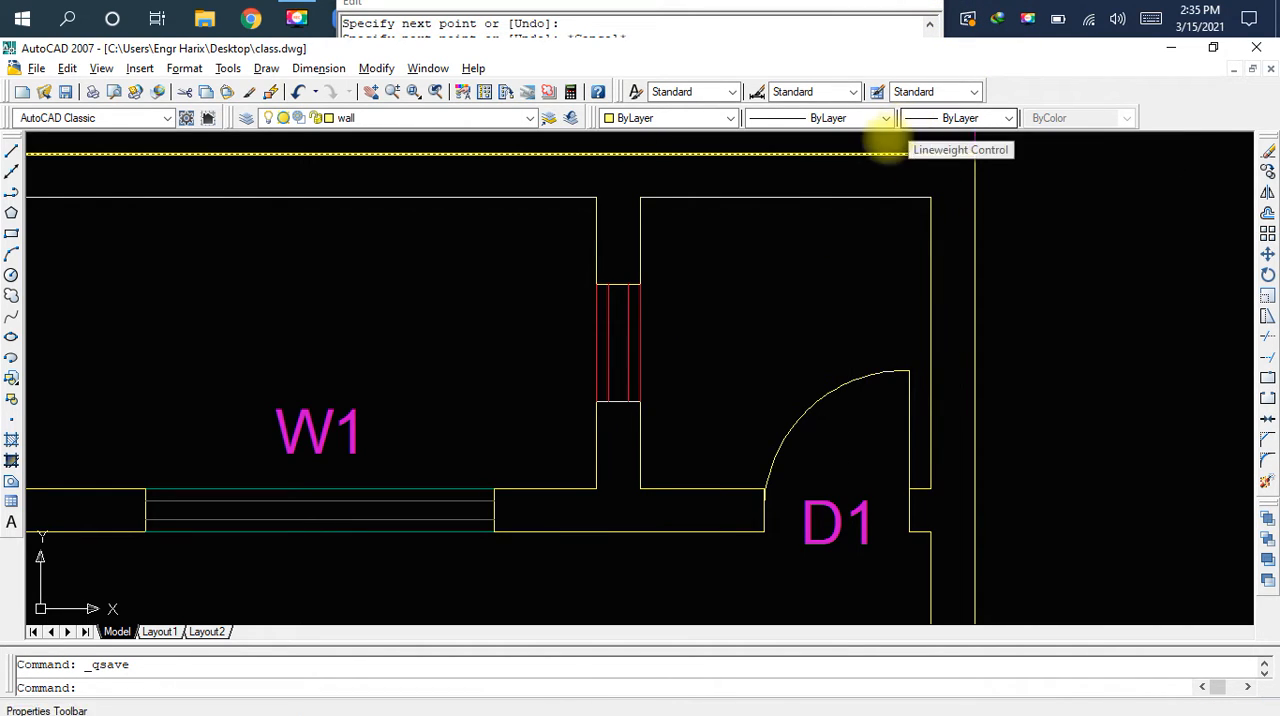
Examine the partition walls of the left and right small top rooms
scroll(775, 250, down, 2)
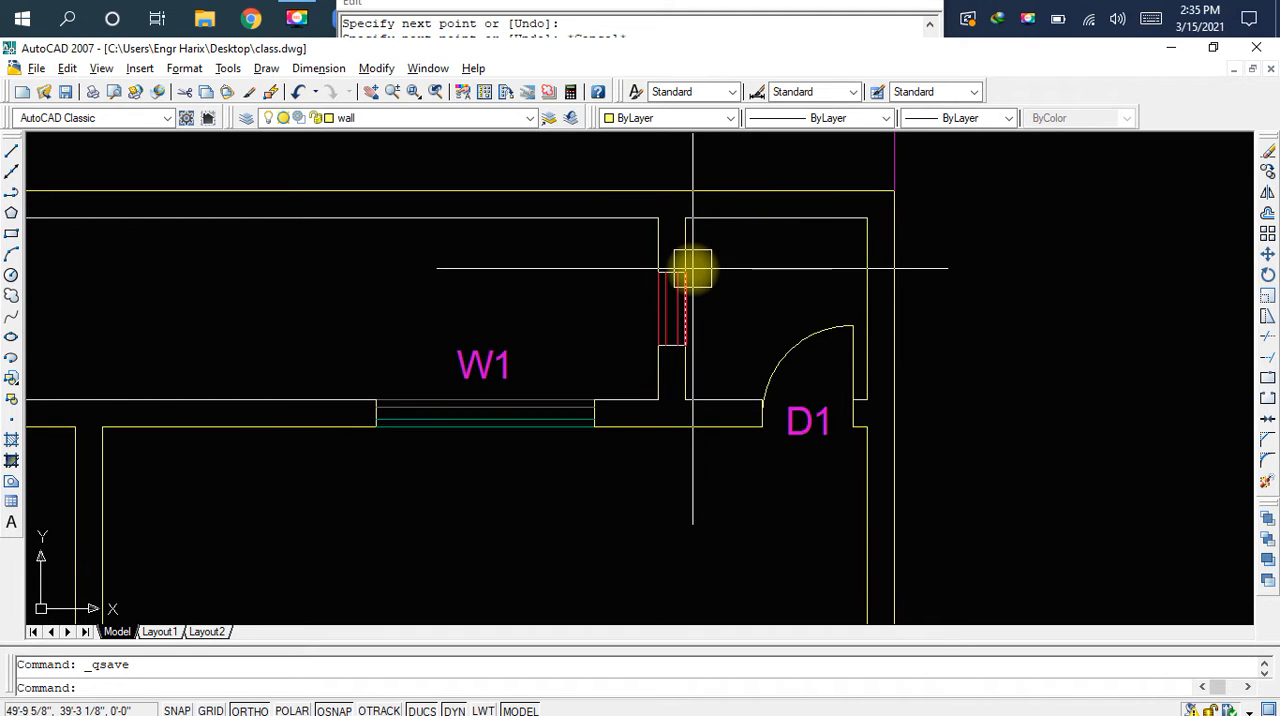
scroll(693, 268, down, 2)
middle_drag(693, 268, 840, 271)
middle_drag(576, 340, 931, 341)
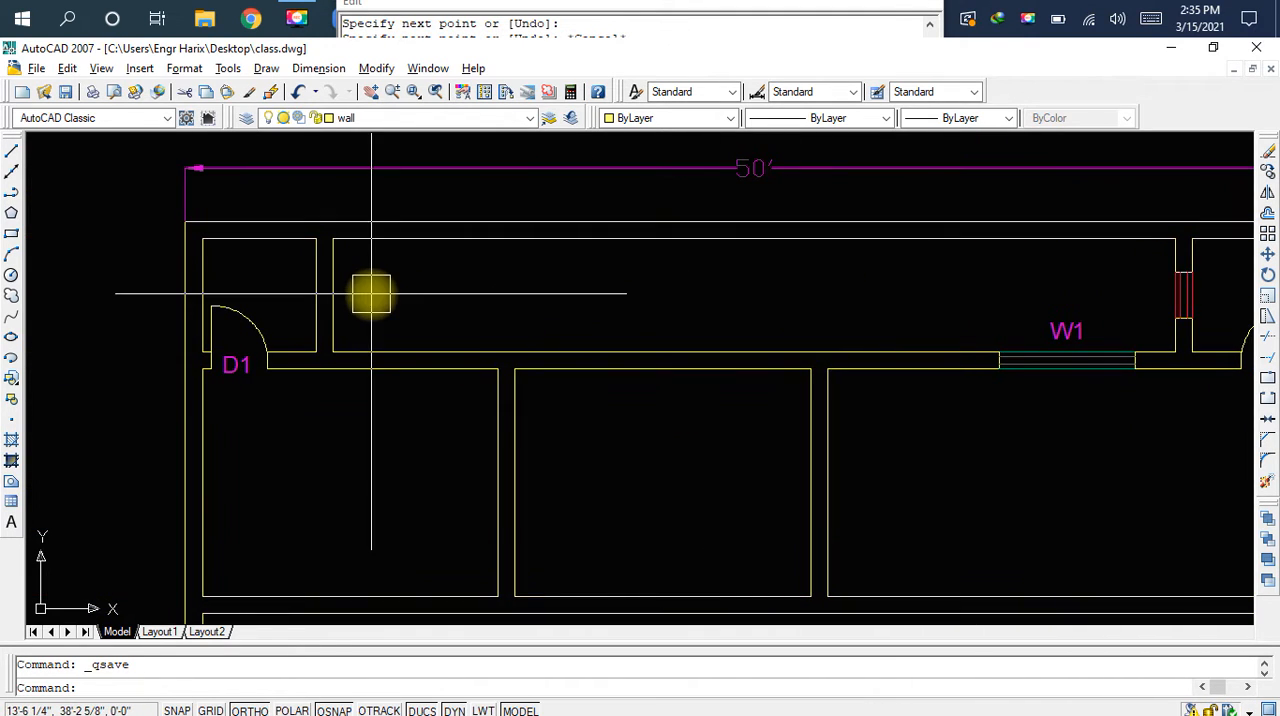
middle_drag(374, 294, 271, 297)
middle_drag(632, 307, 276, 318)
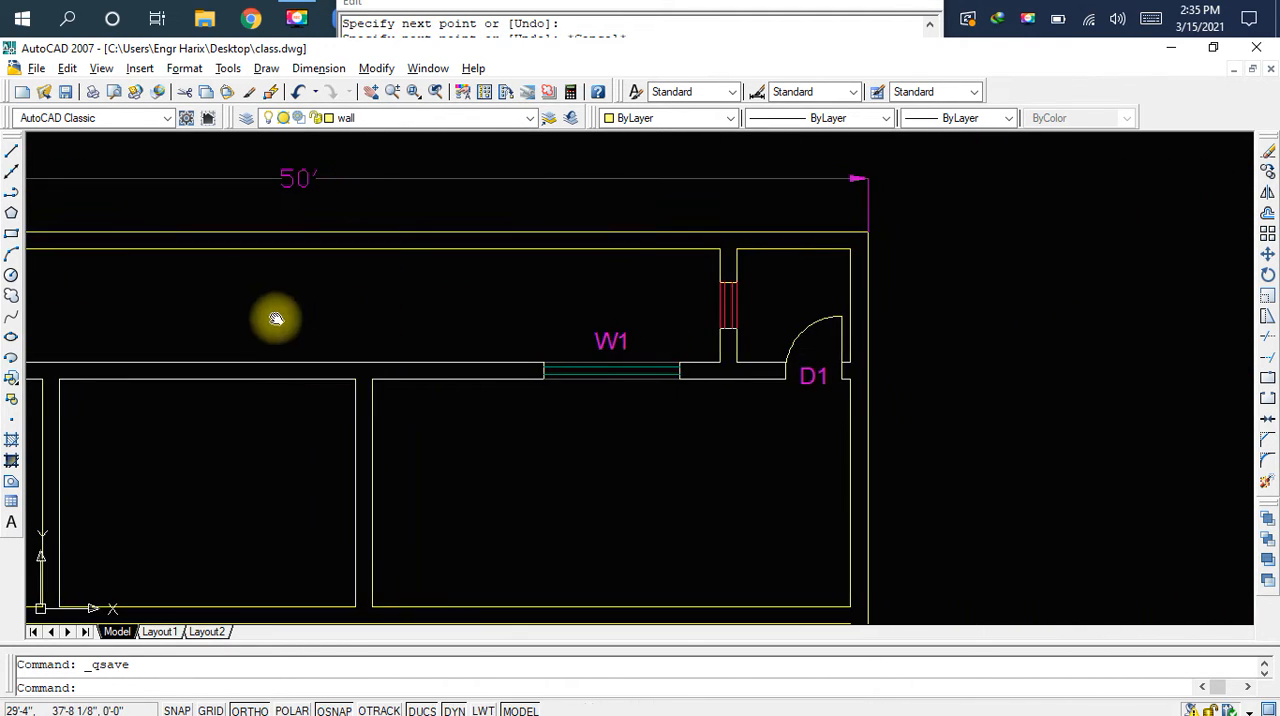
scroll(771, 294, up, 6)
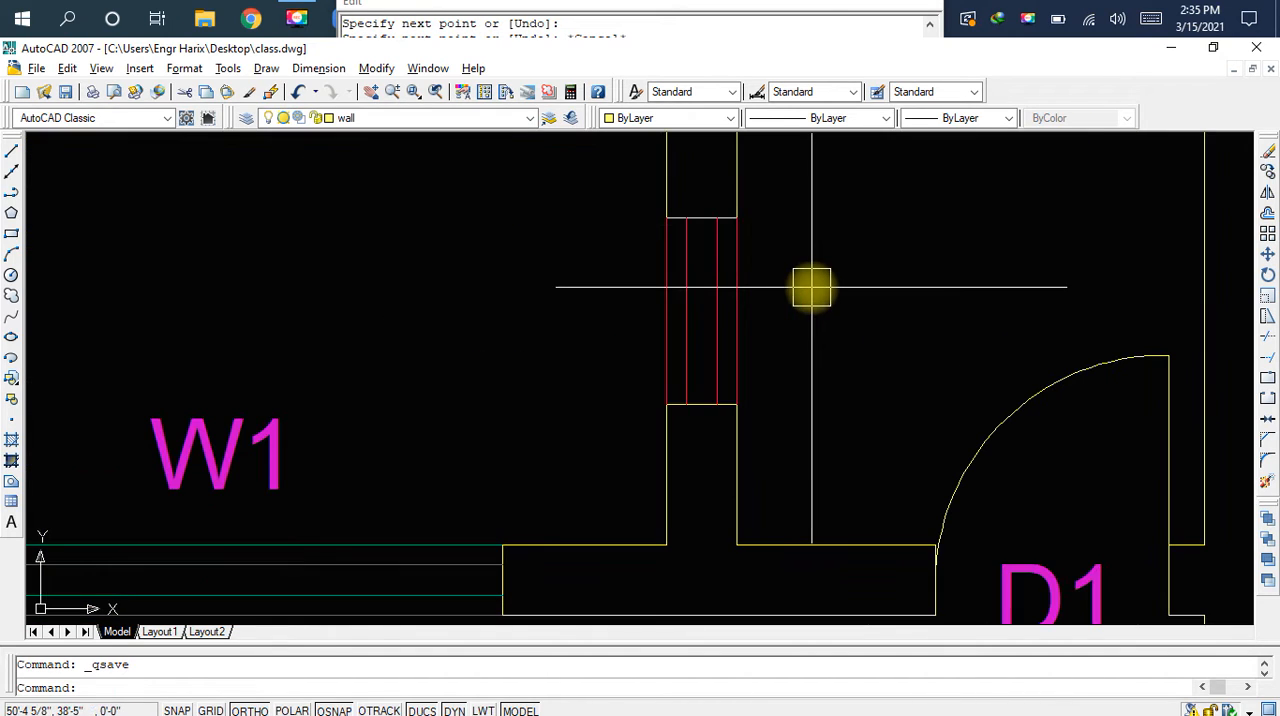
click(570, 200)
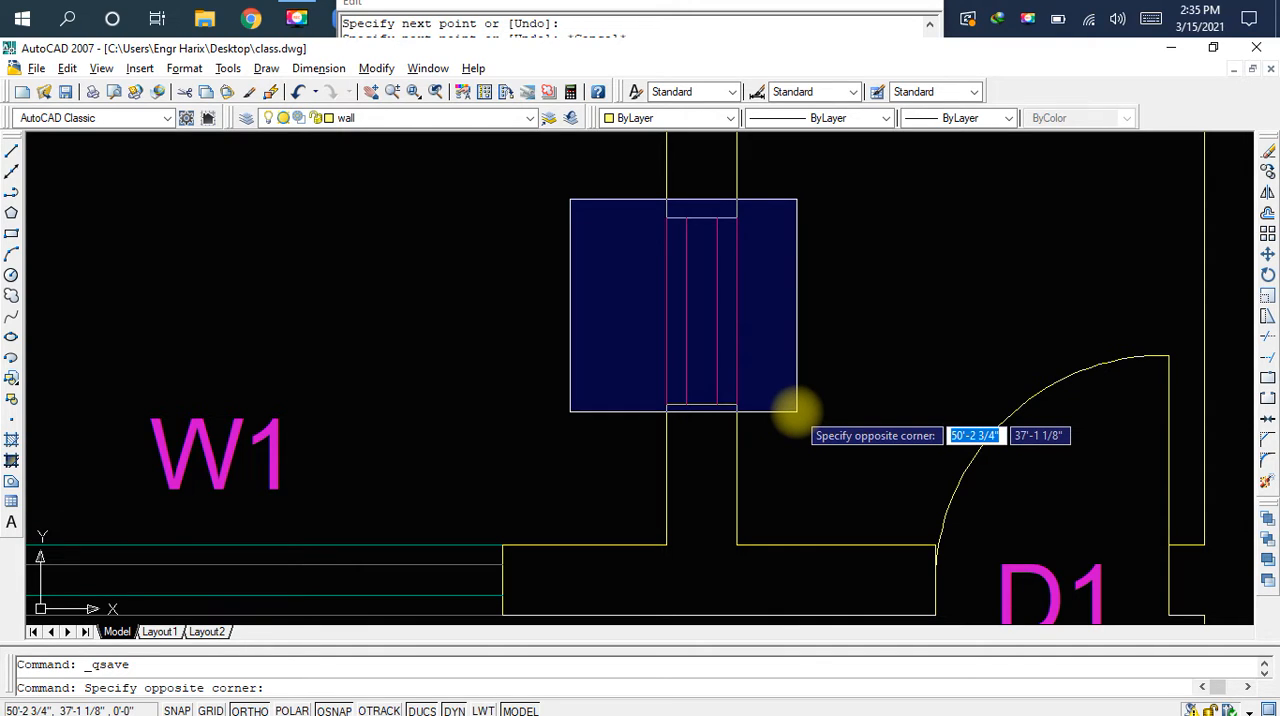
click(797, 411)
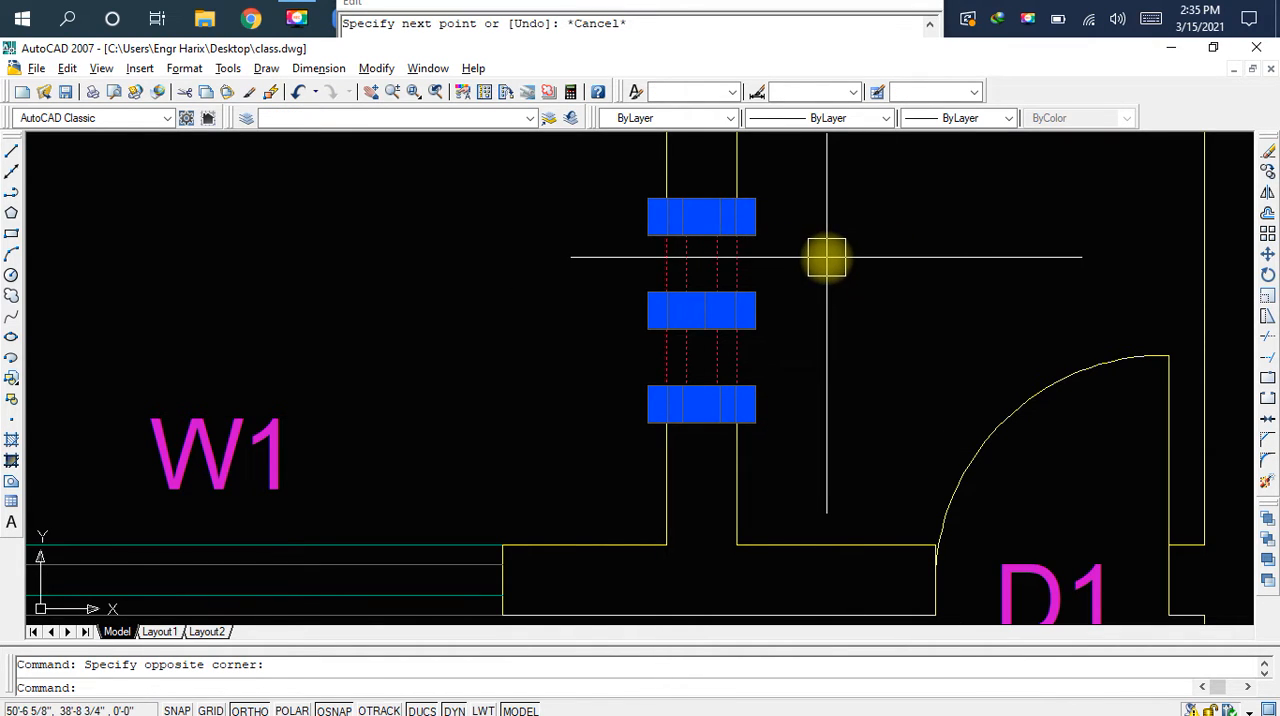
key(Escape)
click(857, 188)
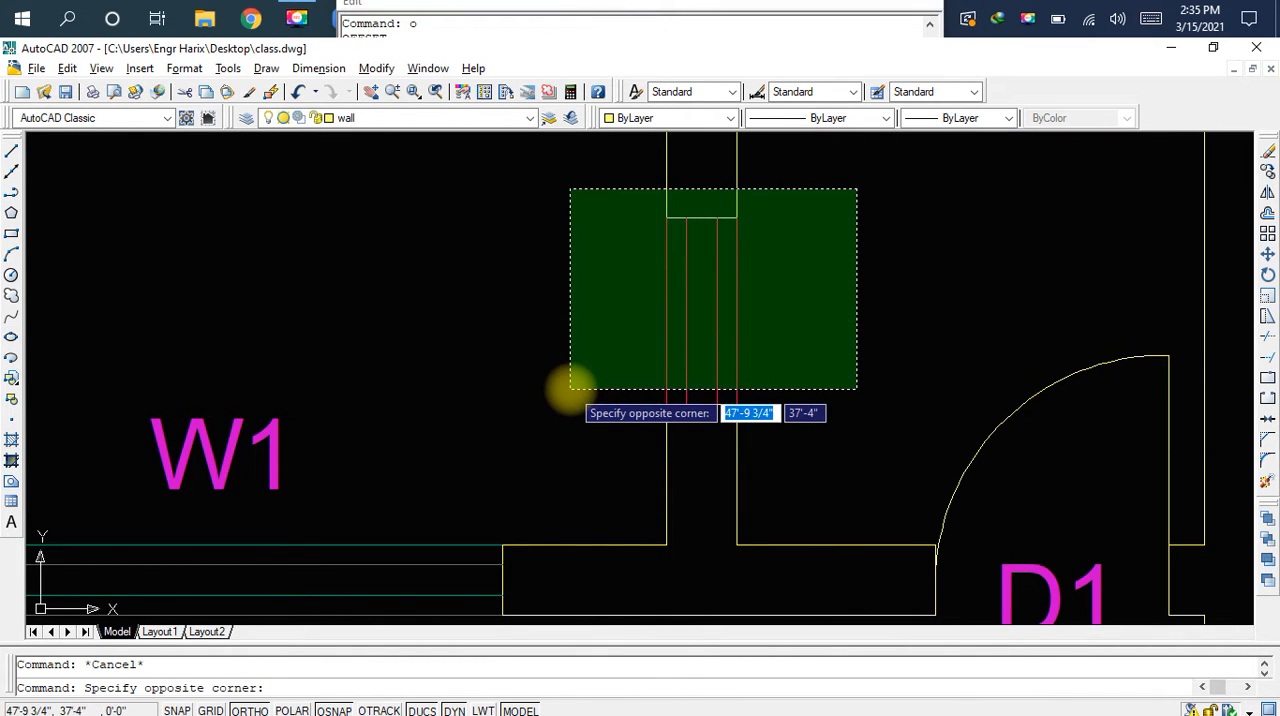
click(566, 421)
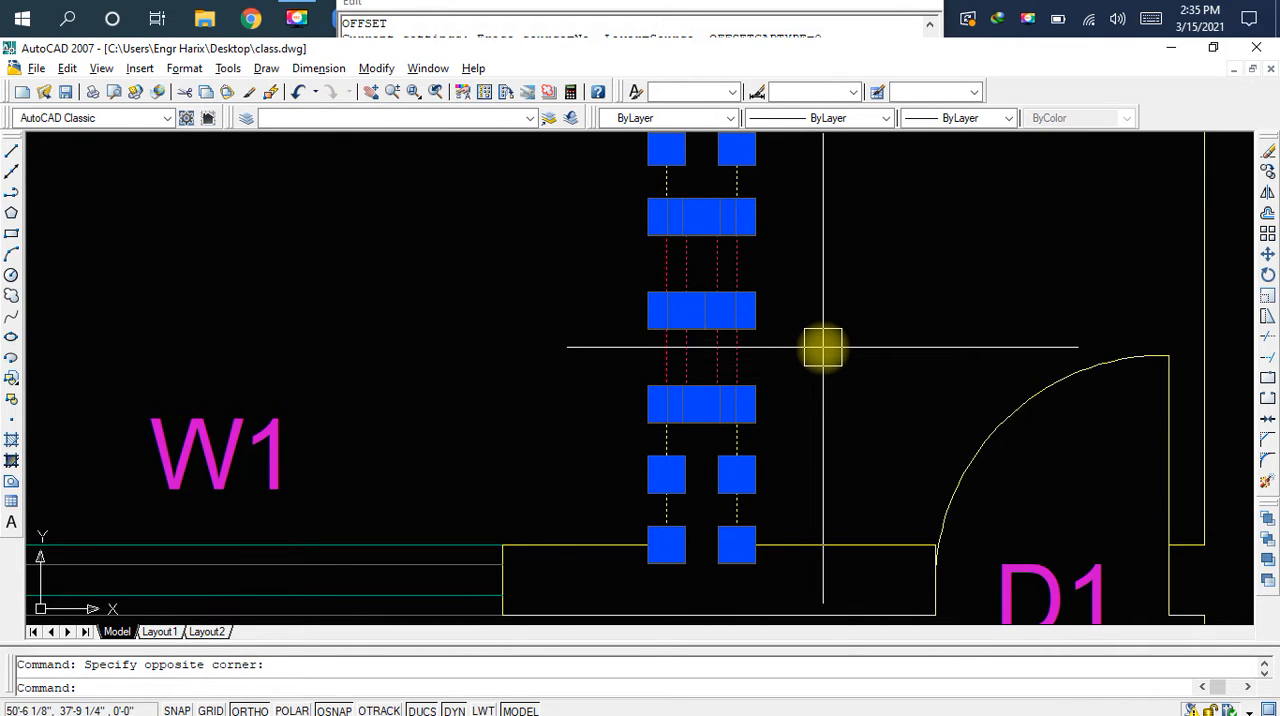
key(Escape)
Select the ventilation symbol in the right room's partition wall with a window enclosing only its own lines
middle_drag(611, 234, 627, 259)
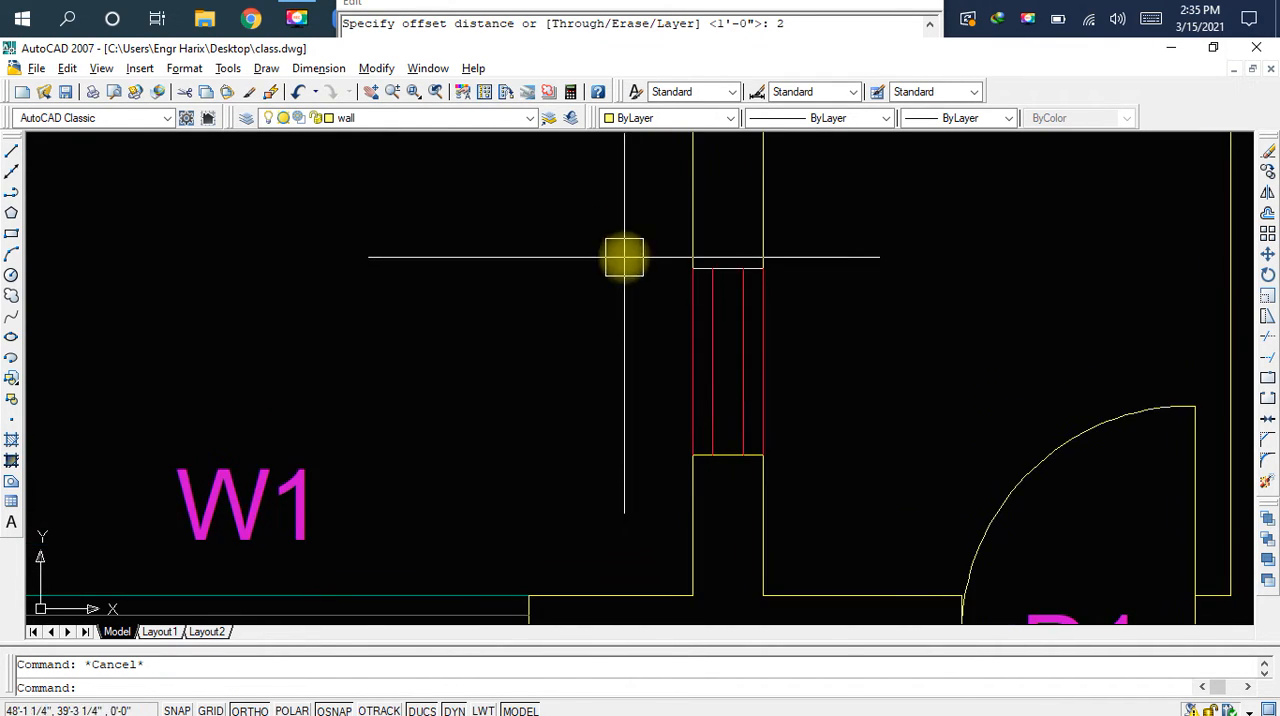
click(621, 252)
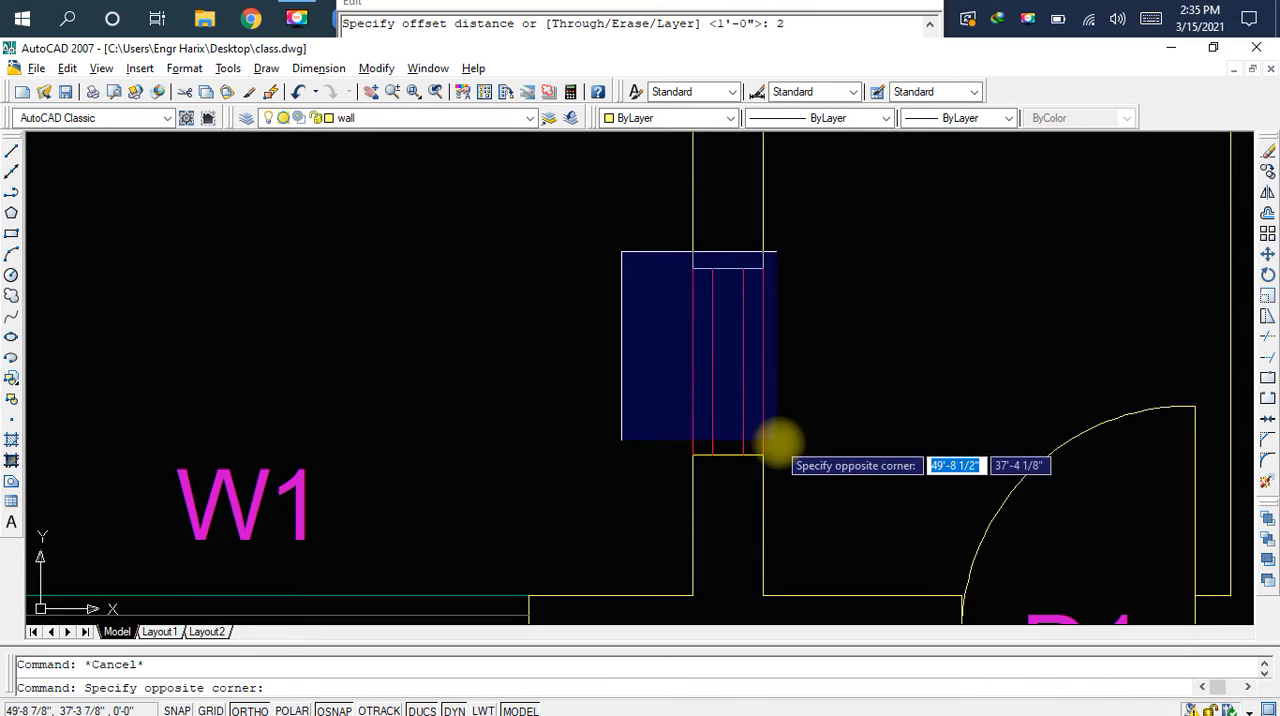
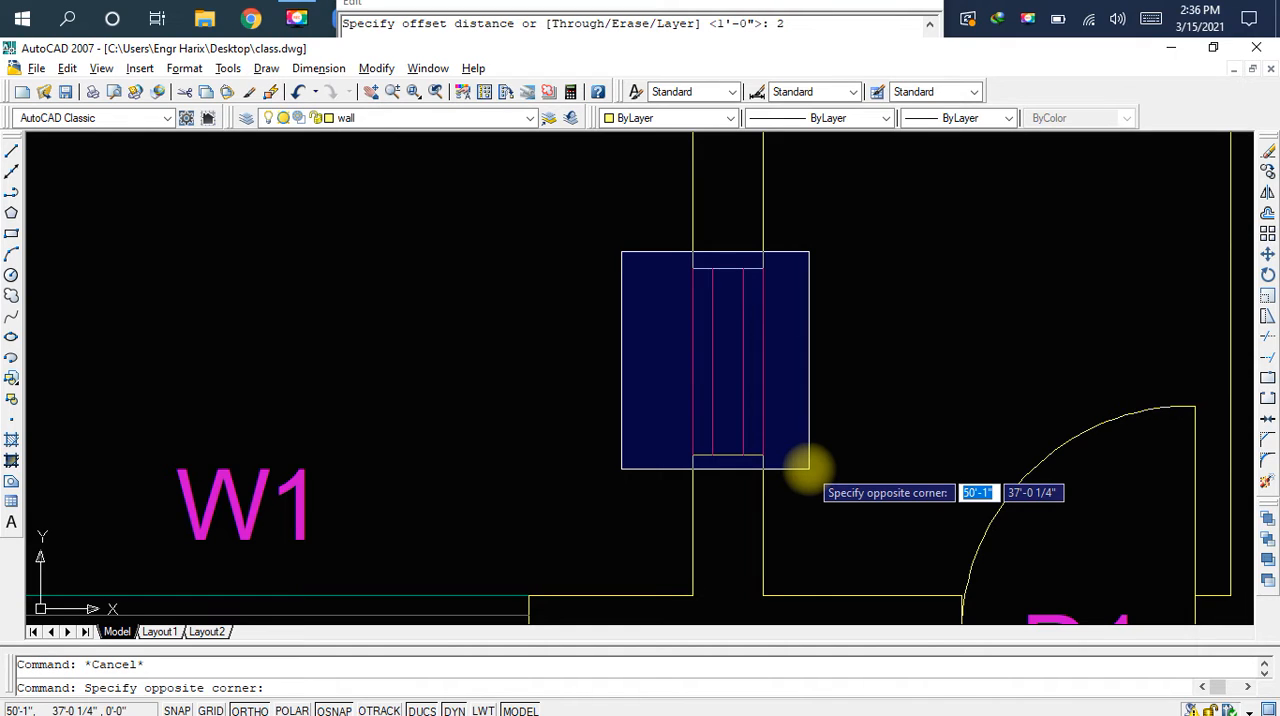
Copy the complete ventilation symbol from the right small room's partition wall into the left small room's partition wall, aligned with the wall faces
click(809, 467)
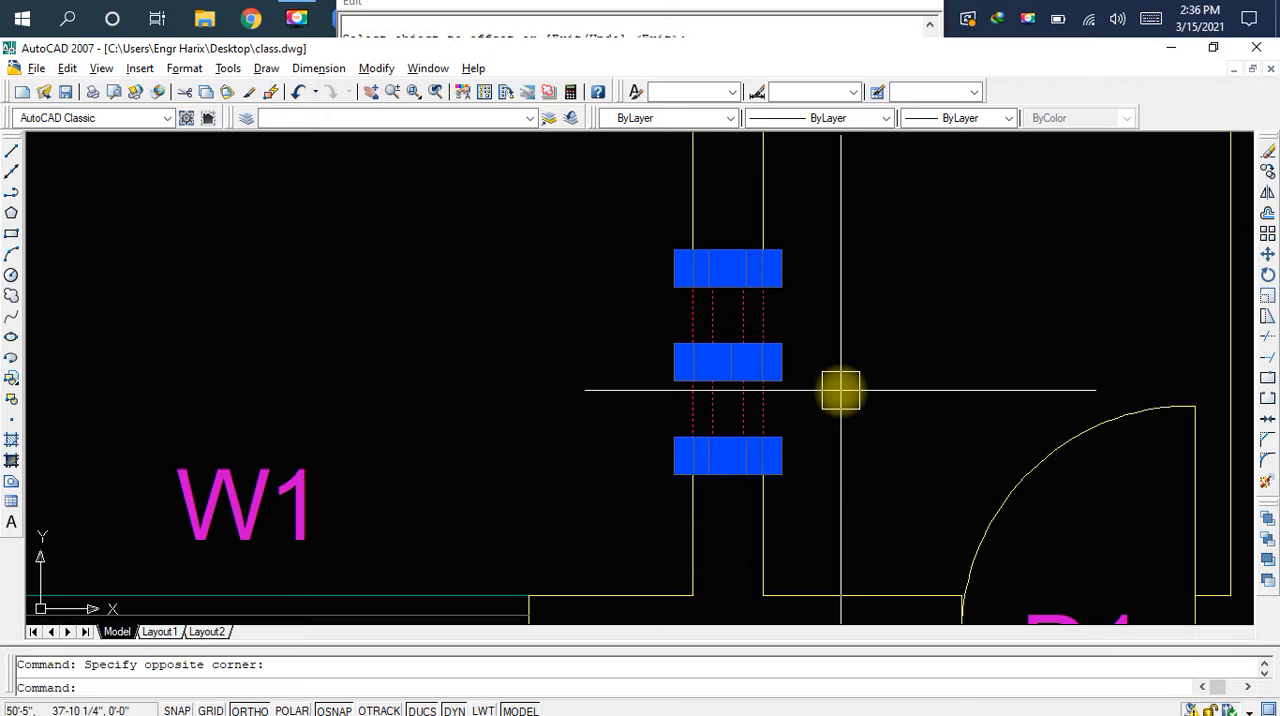
scroll(820, 407, down, 2)
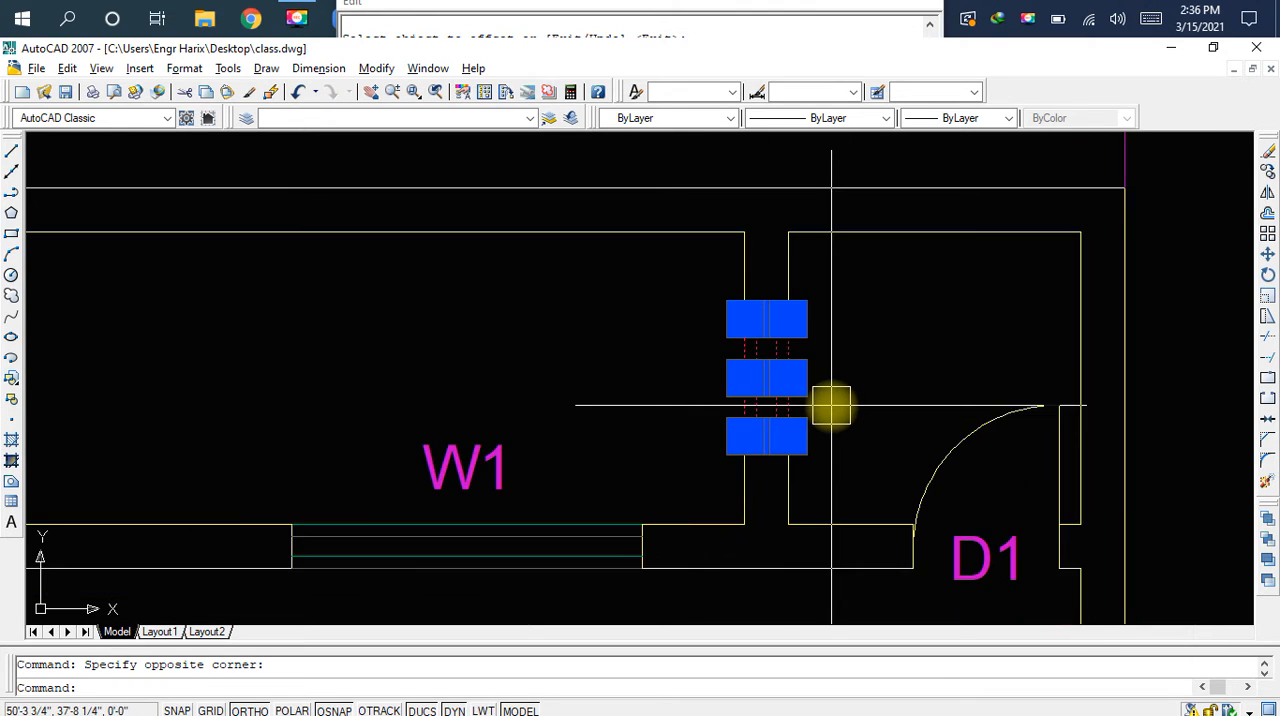
middle_drag(800, 407, 936, 402)
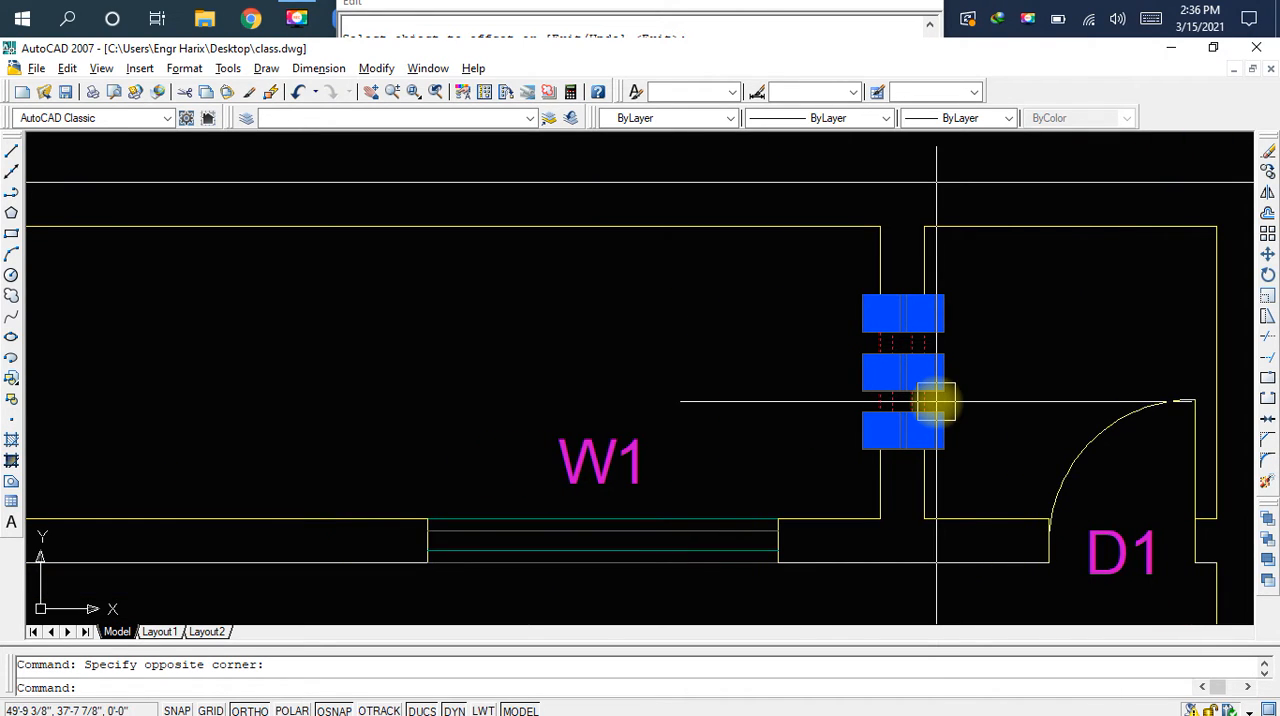
text(c)
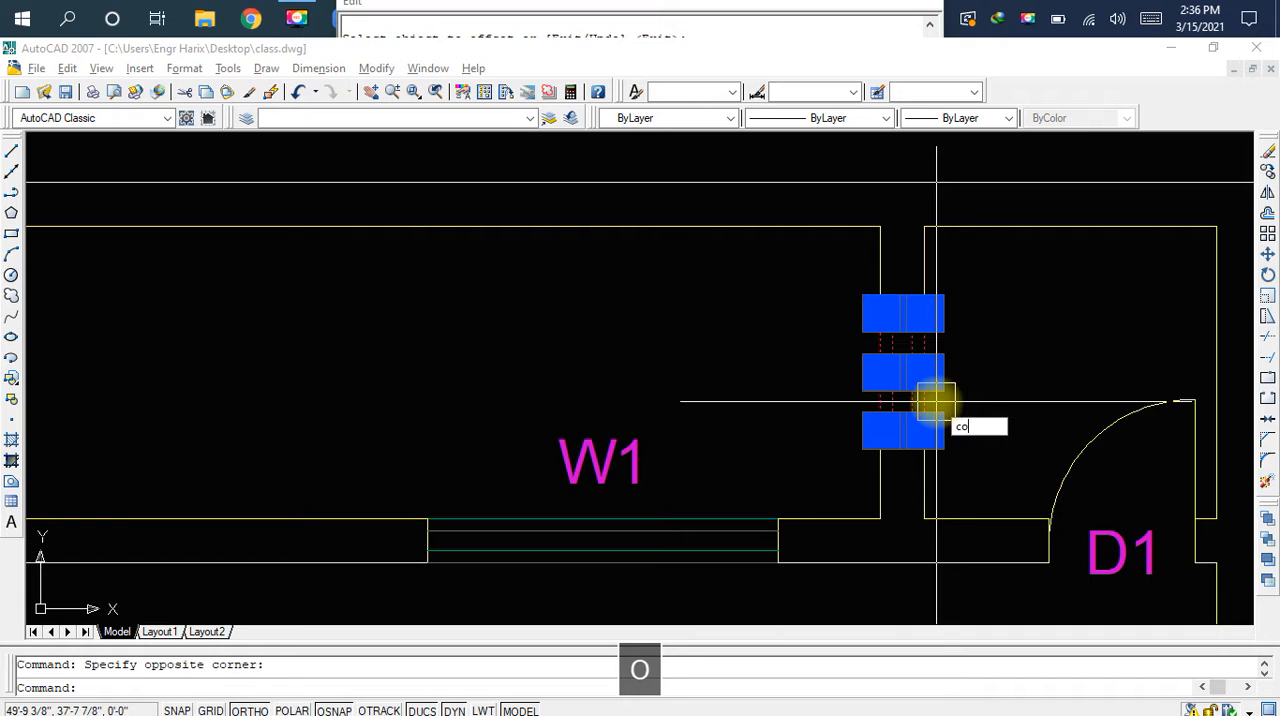
text(o)
key(space)
scroll(918, 445, up, 3)
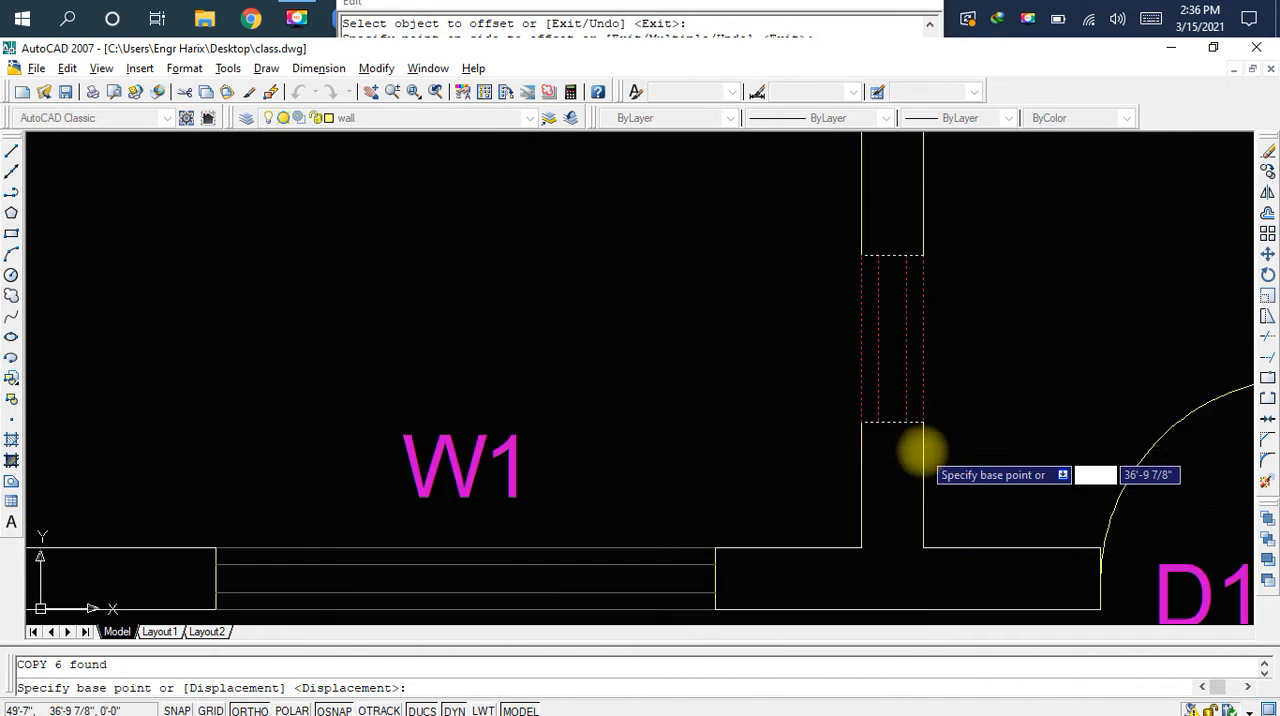
click(922, 410)
scroll(909, 425, down, 3)
middle_drag(489, 427, 992, 426)
middle_drag(400, 424, 972, 427)
middle_drag(480, 426, 780, 431)
scroll(645, 433, up, 2)
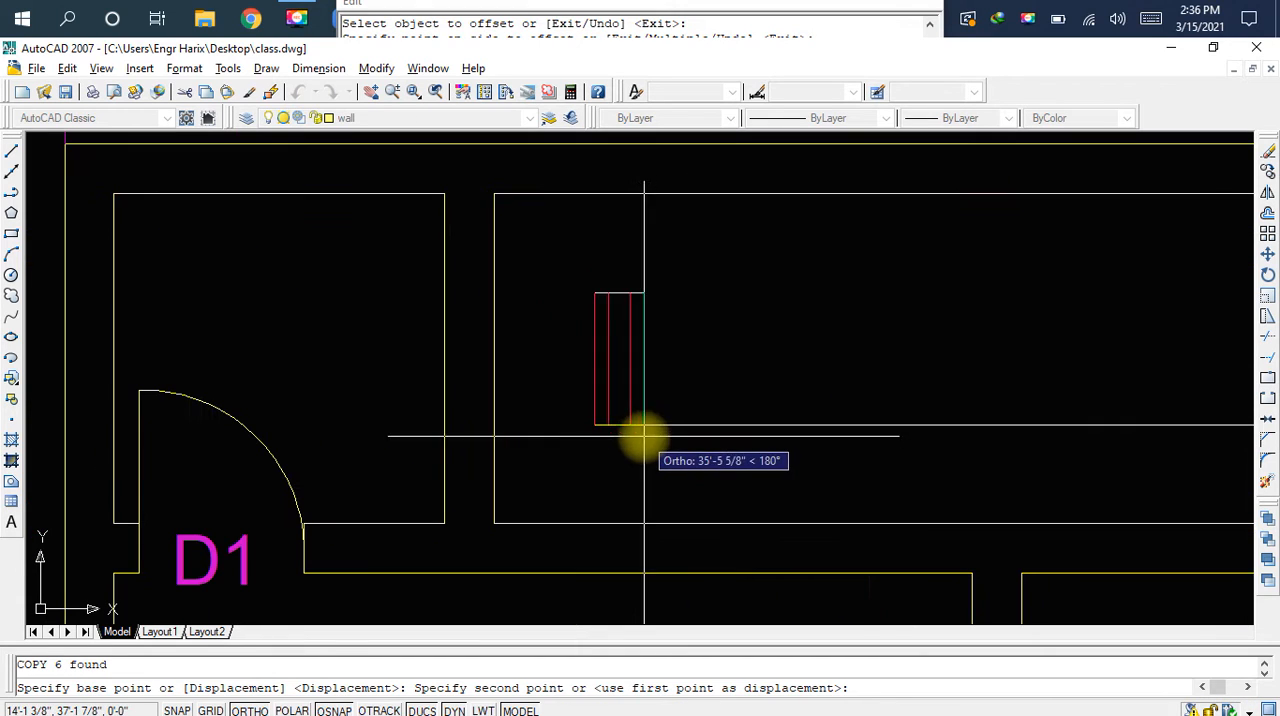
click(481, 428)
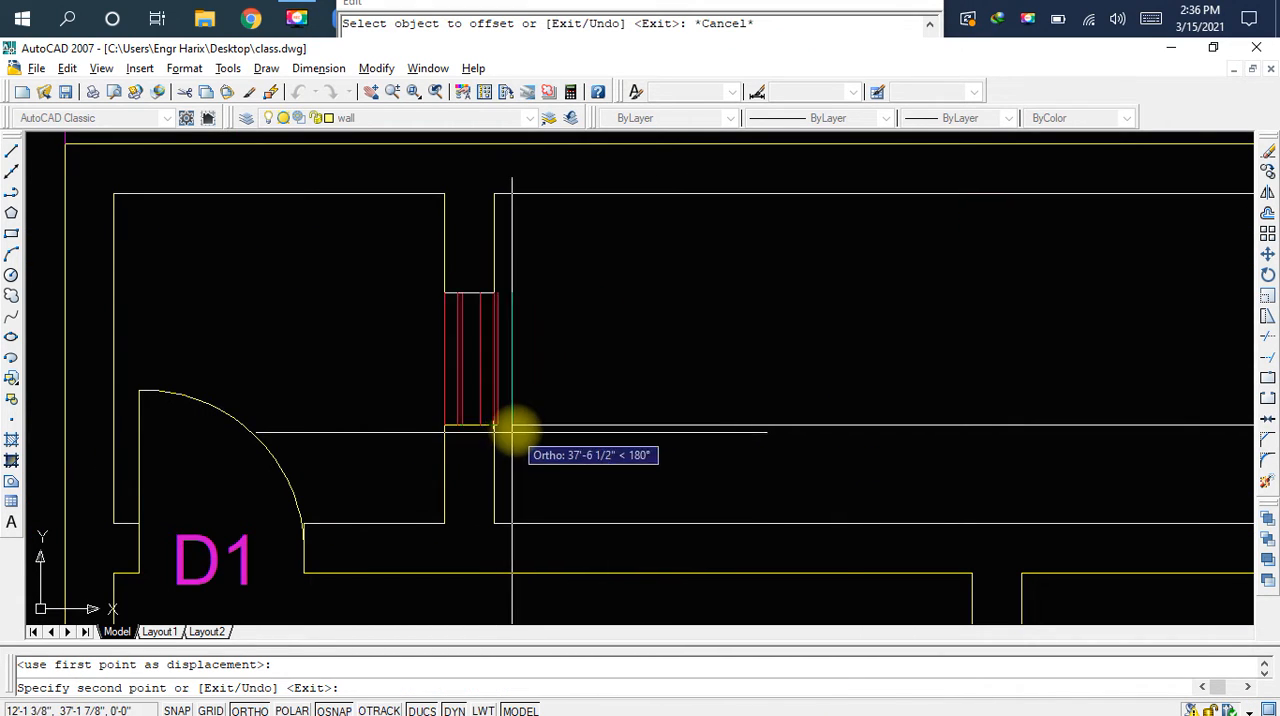
key(Escape)
scroll(471, 374, up, 4)
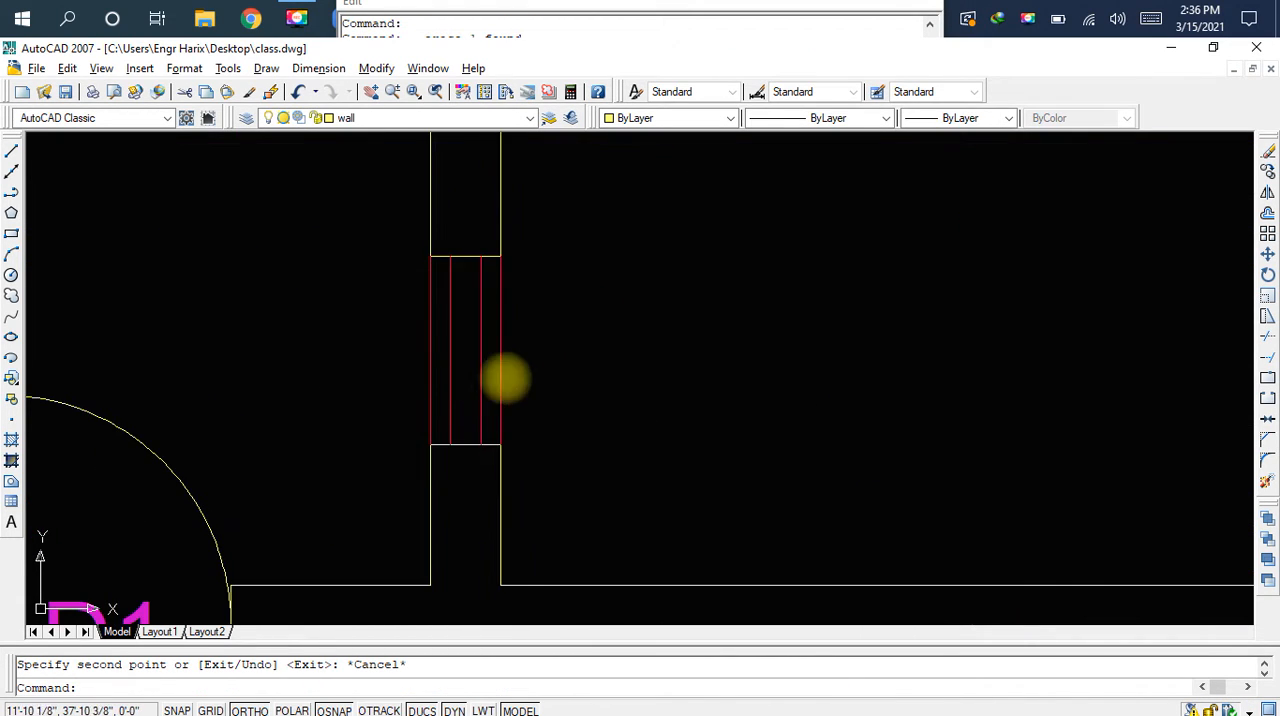
middle_drag(530, 367, 674, 426)
scroll(674, 397, down, 2)
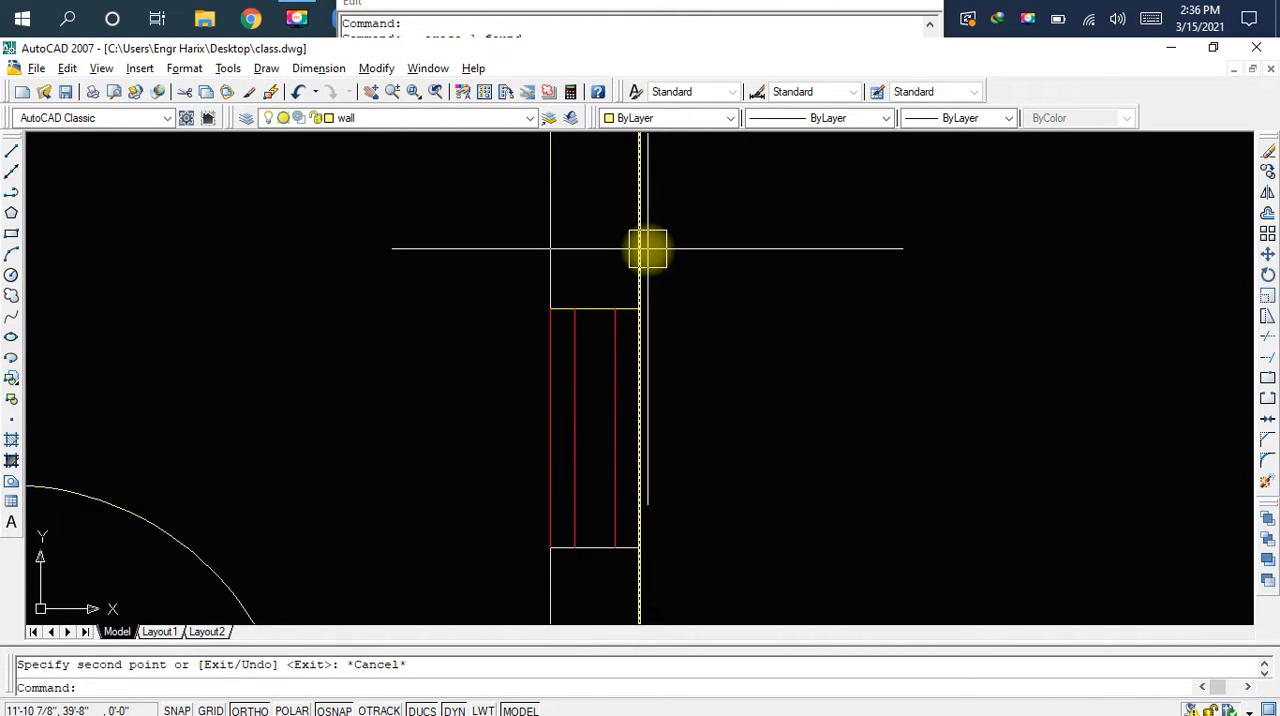
click(648, 249)
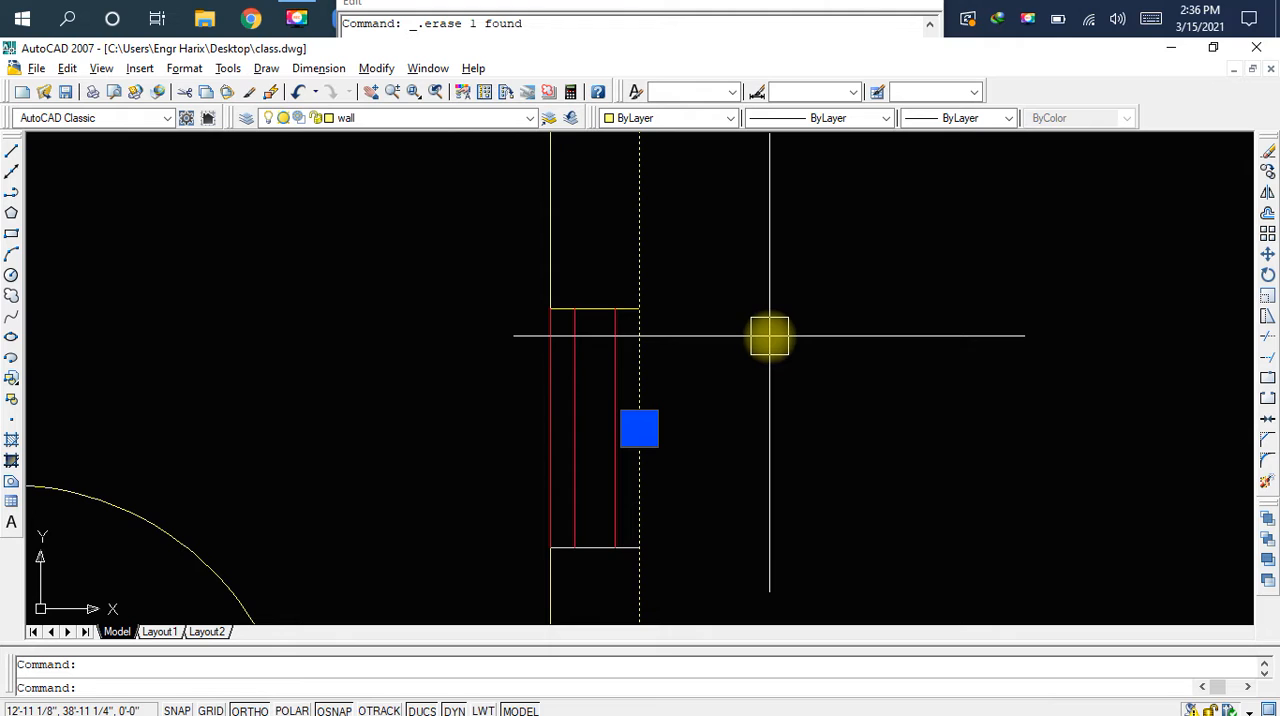
text(tr)
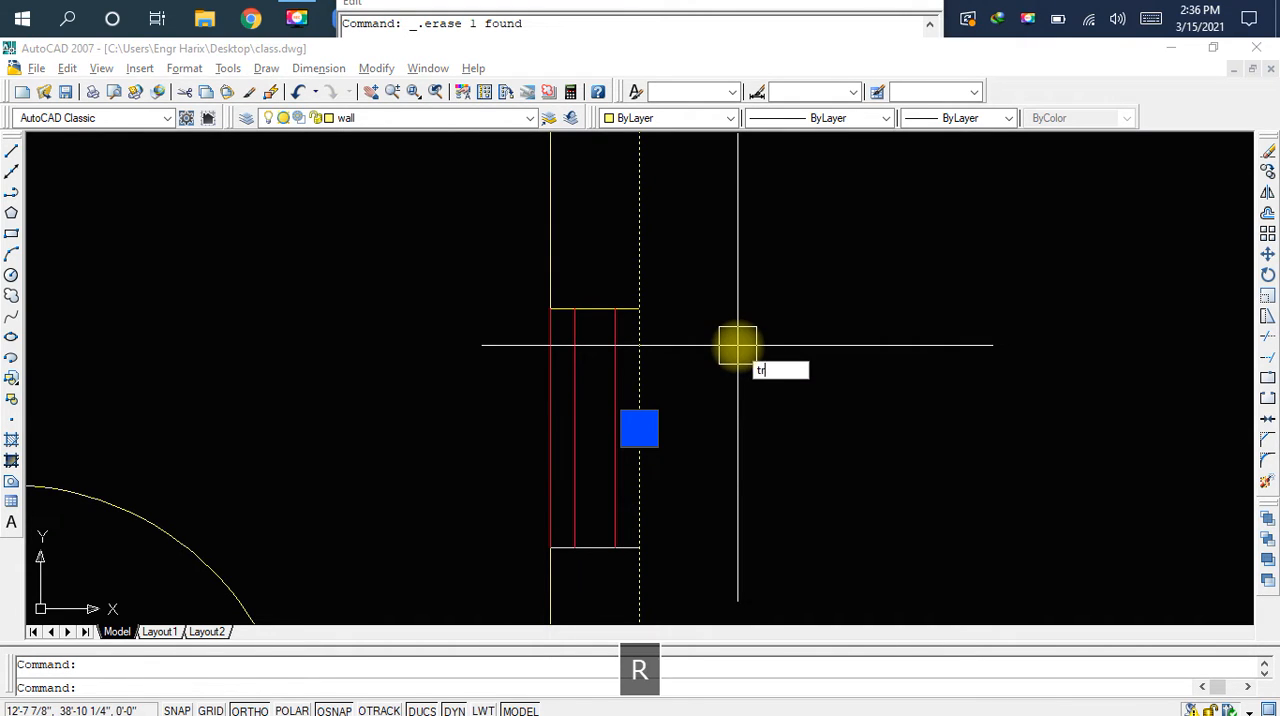
key(space)
key(Escape)
Delete the two outer vertical lines of the copied ventilation symbol that lie on the left partition wall's faces
middle_drag(690, 380, 743, 355)
click(708, 374)
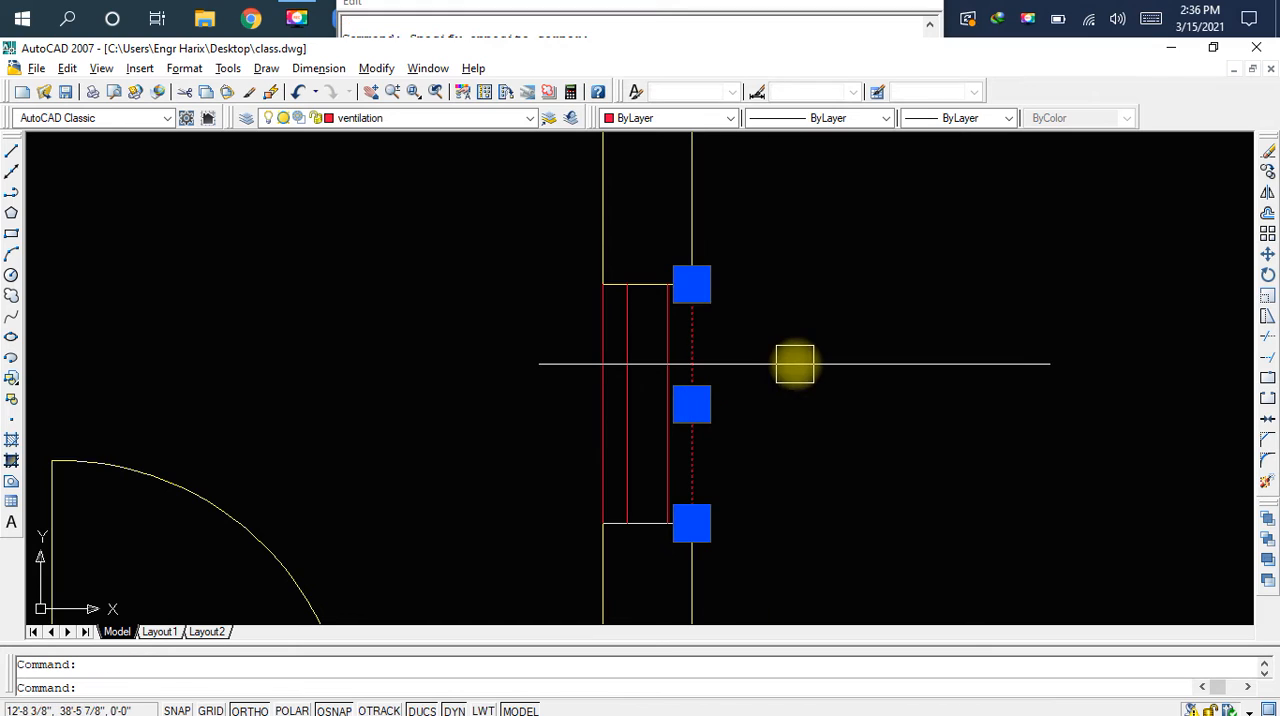
key(Delete)
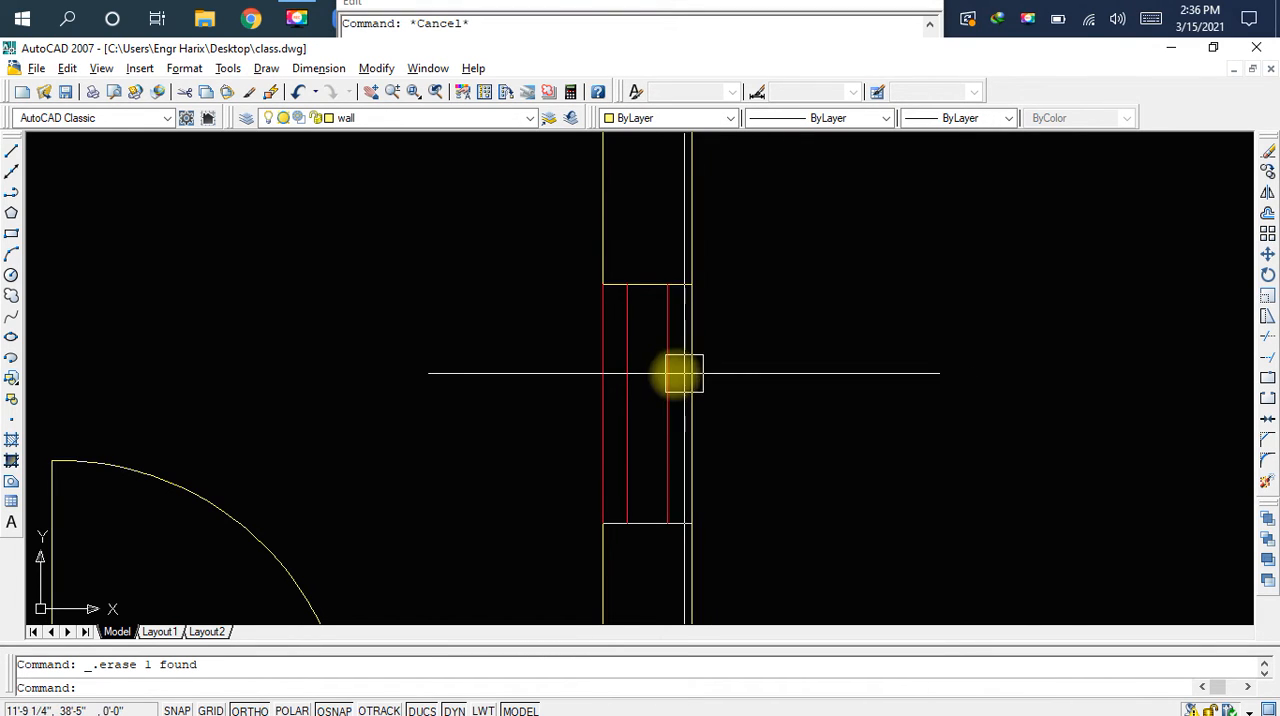
click(601, 377)
key(Delete)
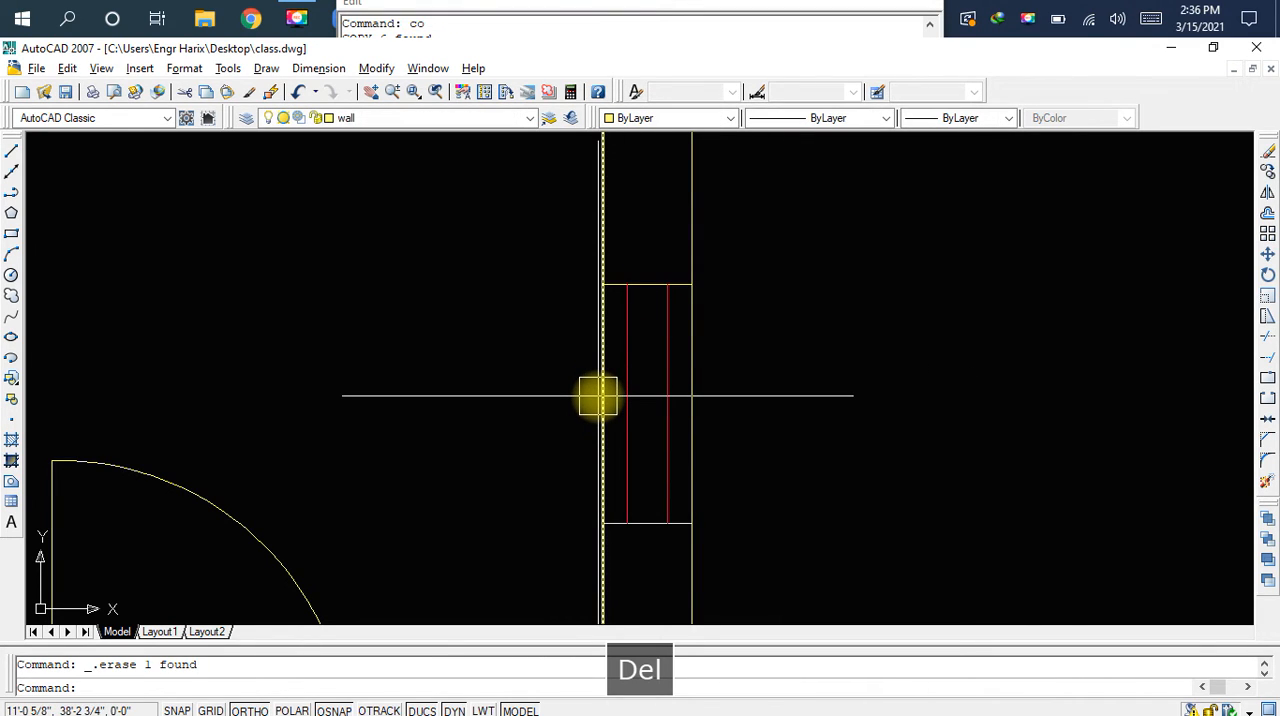
Trim both wall face lines out of the ventilation opening in the left partition wall and save the drawing
text(tr)
key(space)
key(space)
click(602, 395)
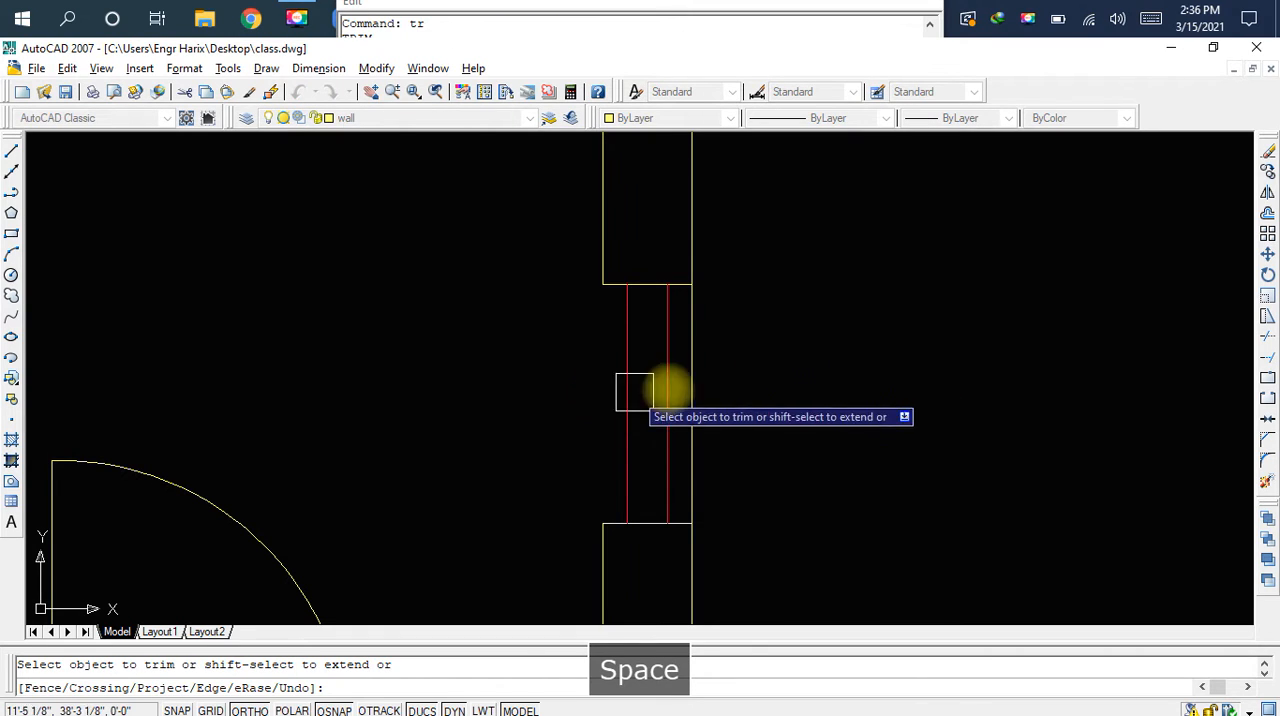
click(705, 380)
key(Escape)
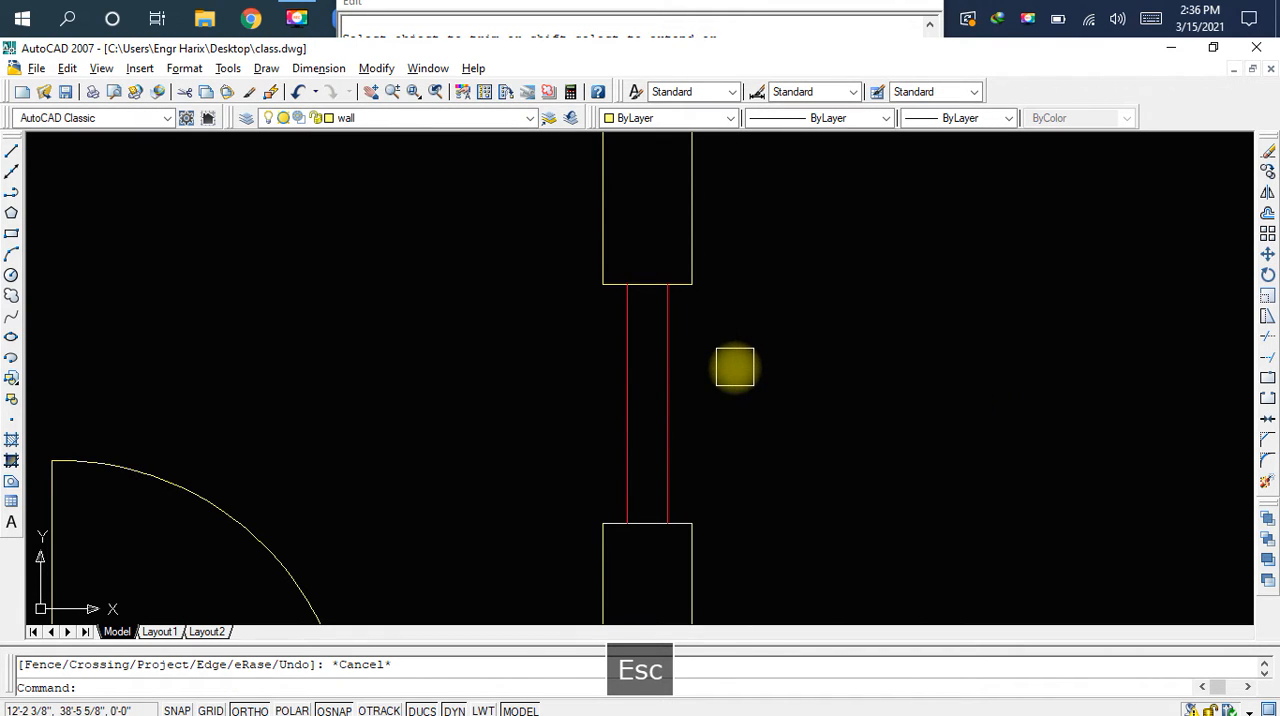
key(ctrl+s)
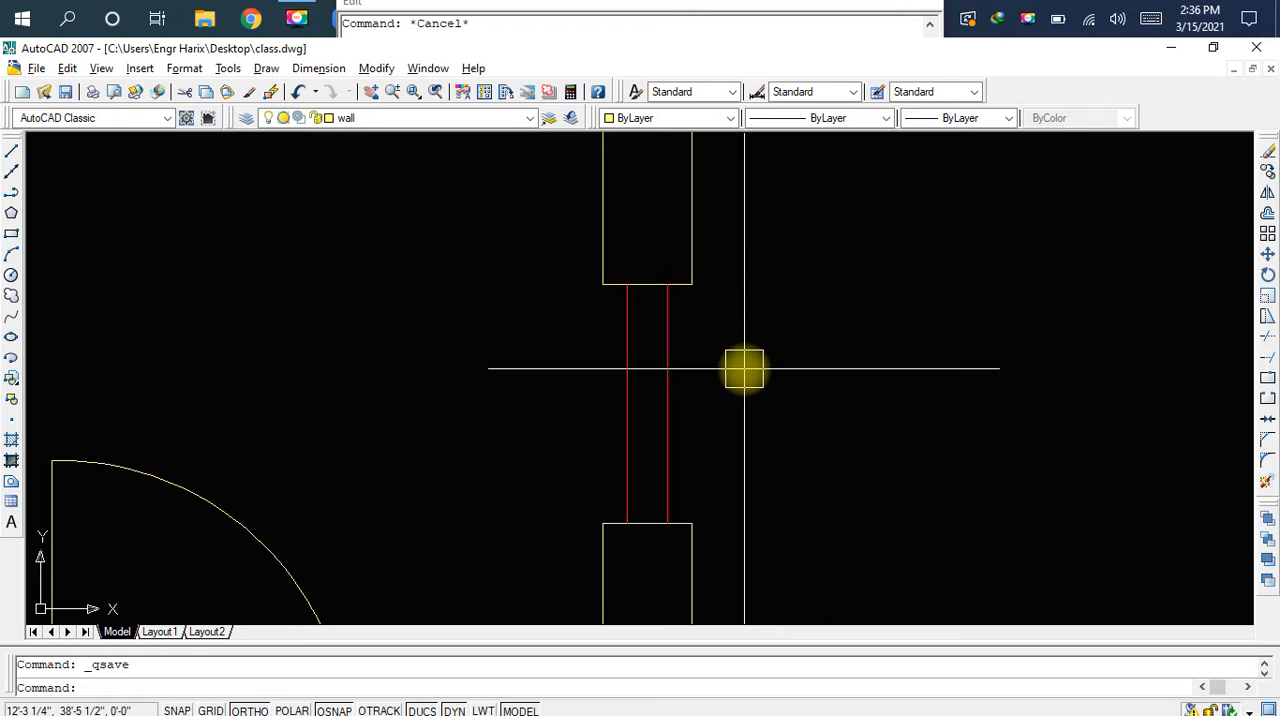
Draw a vertical line along each wall face between the upper and lower ends of the ventilation opening
text(l)
key(space)
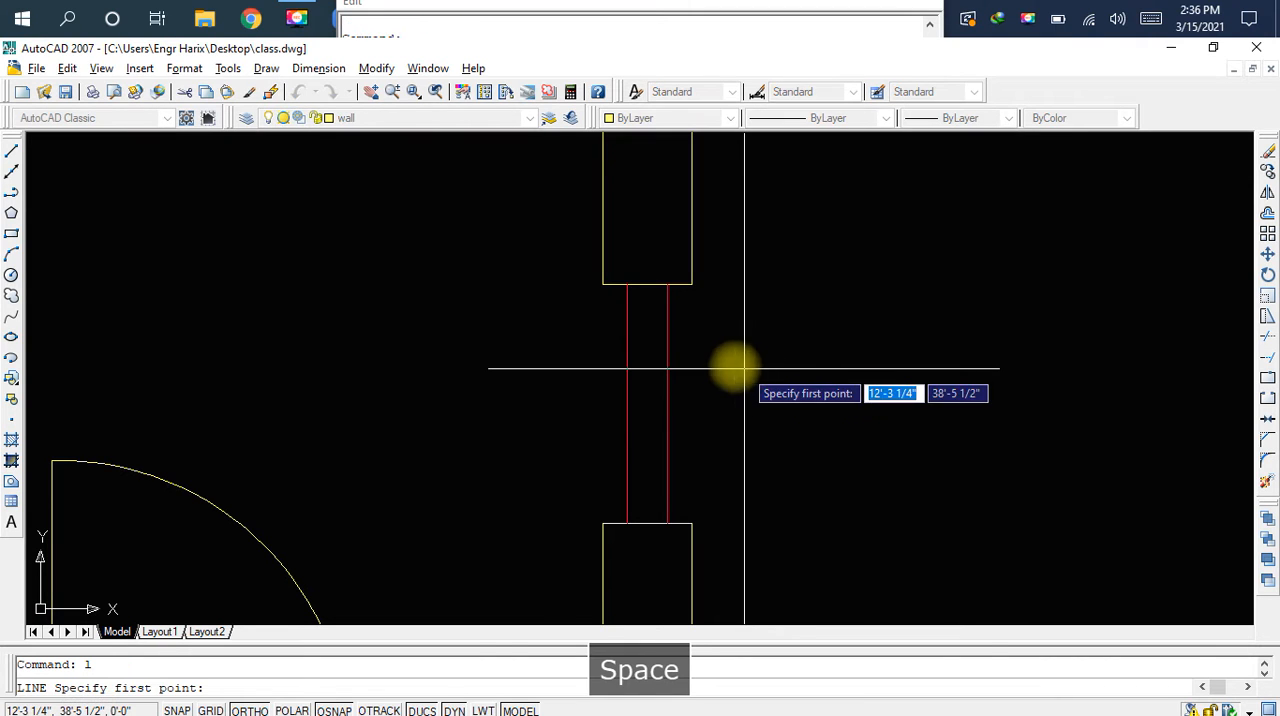
click(691, 285)
click(691, 523)
key(Escape)
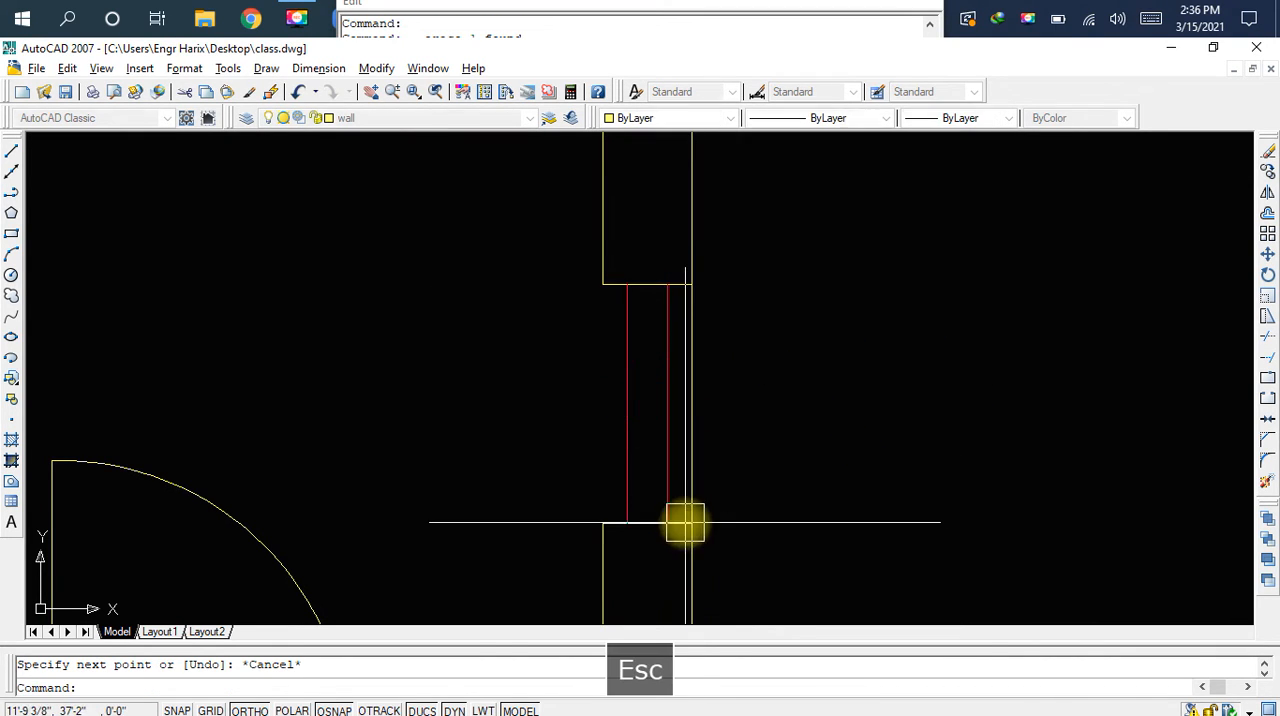
key(space)
click(603, 285)
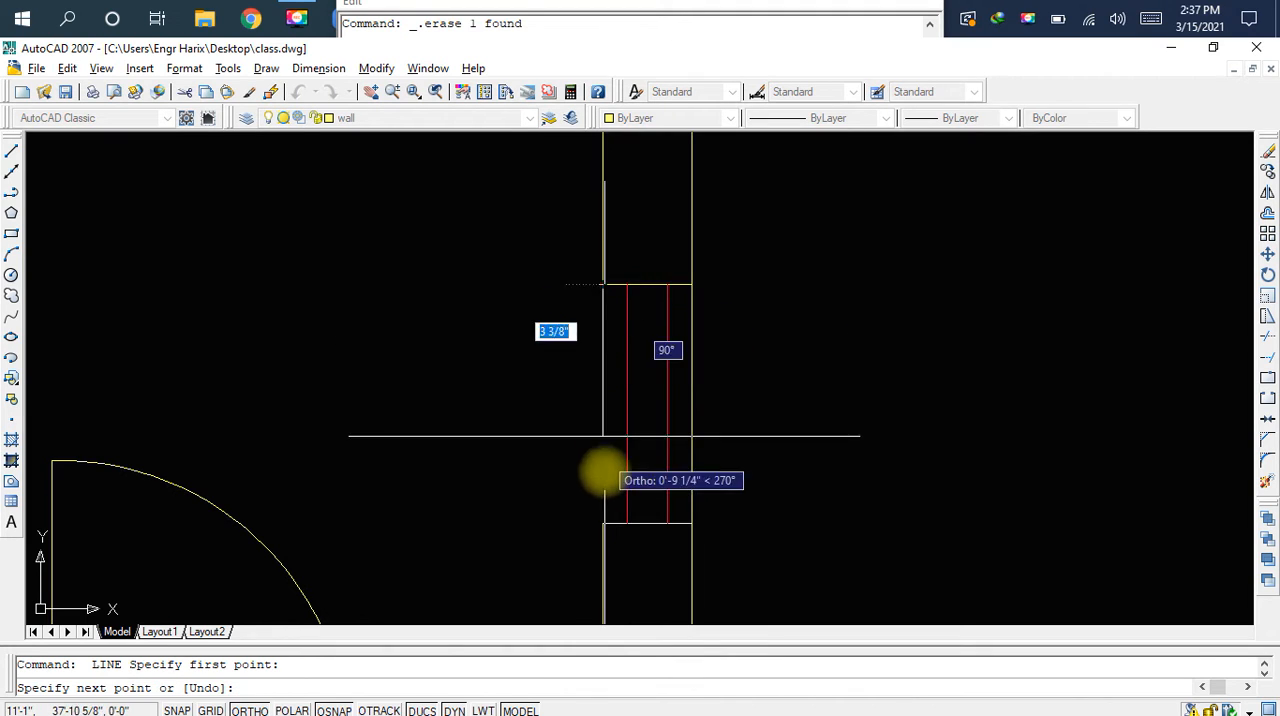
click(603, 523)
key(Escape)
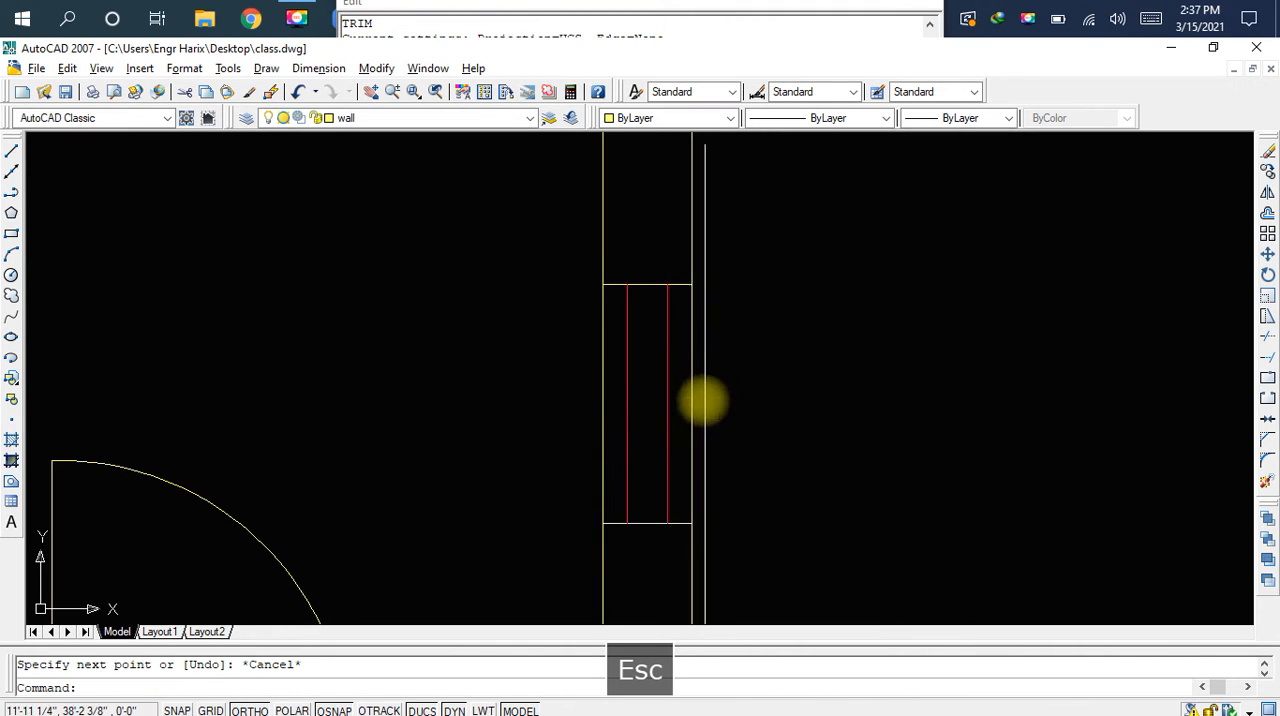
Move the two outer vertical lines of the opening to the ventilation layer and save the drawing
click(691, 398)
click(602, 393)
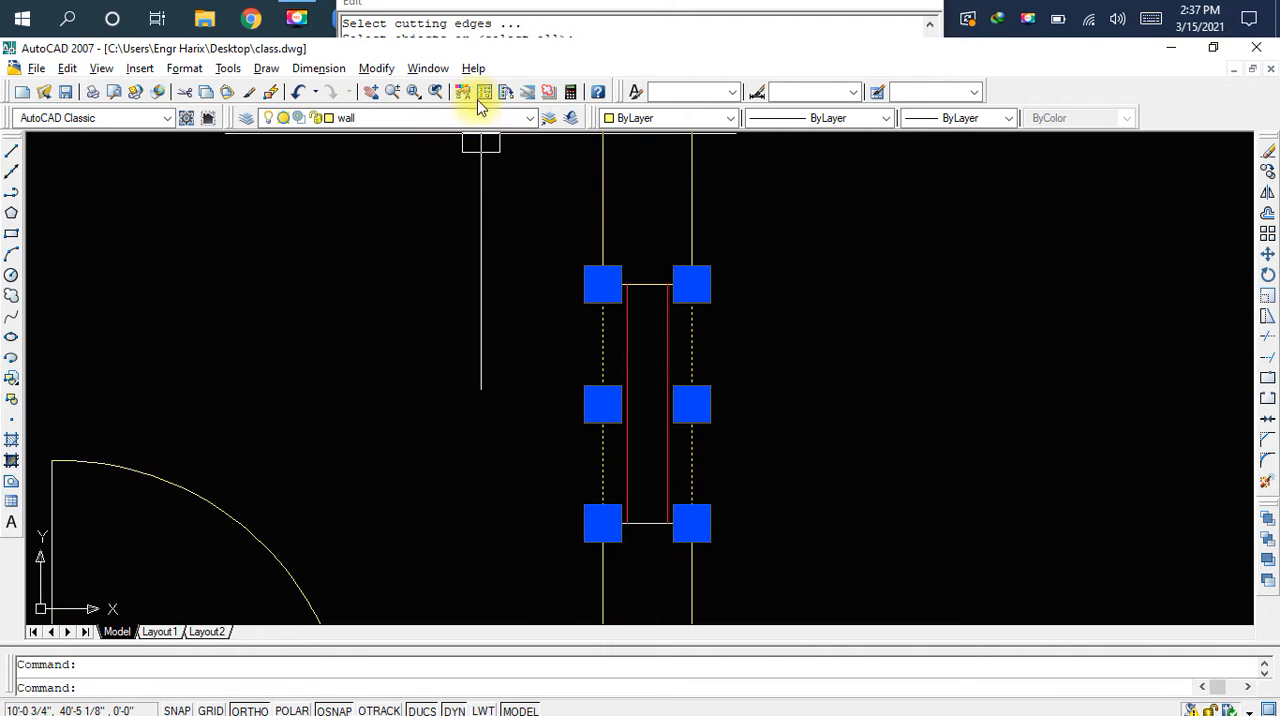
click(440, 122)
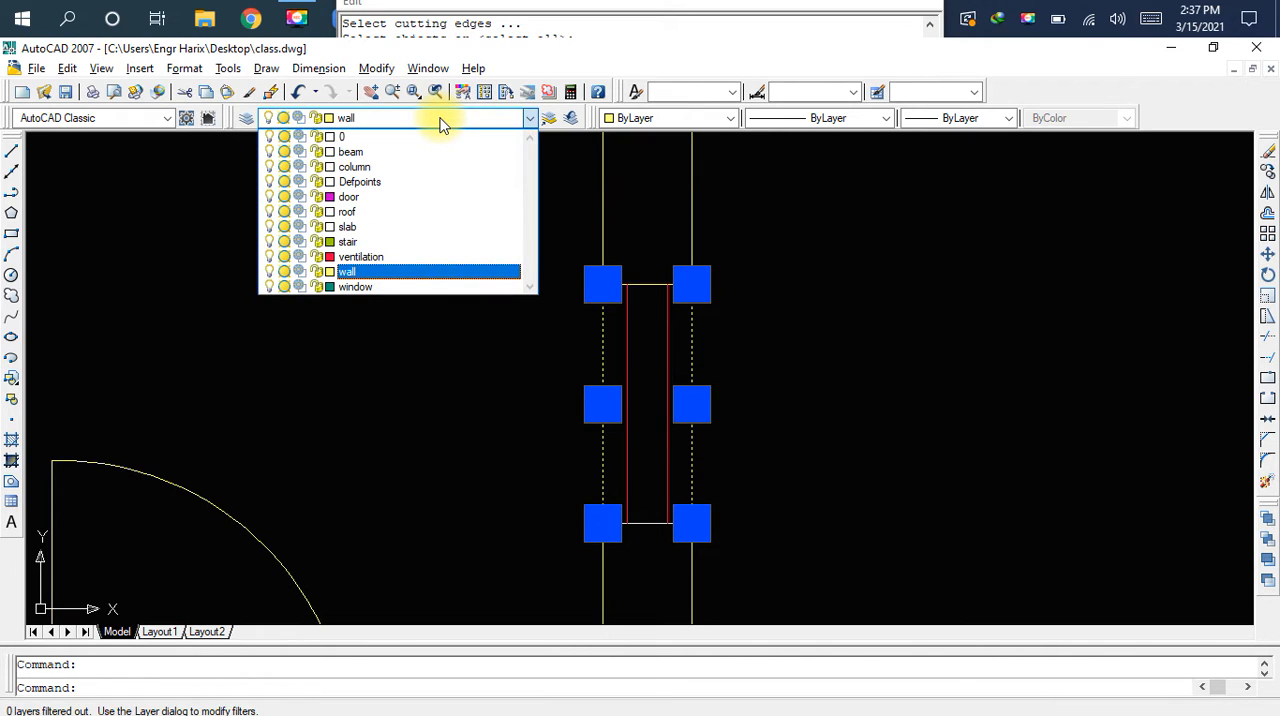
key(v)
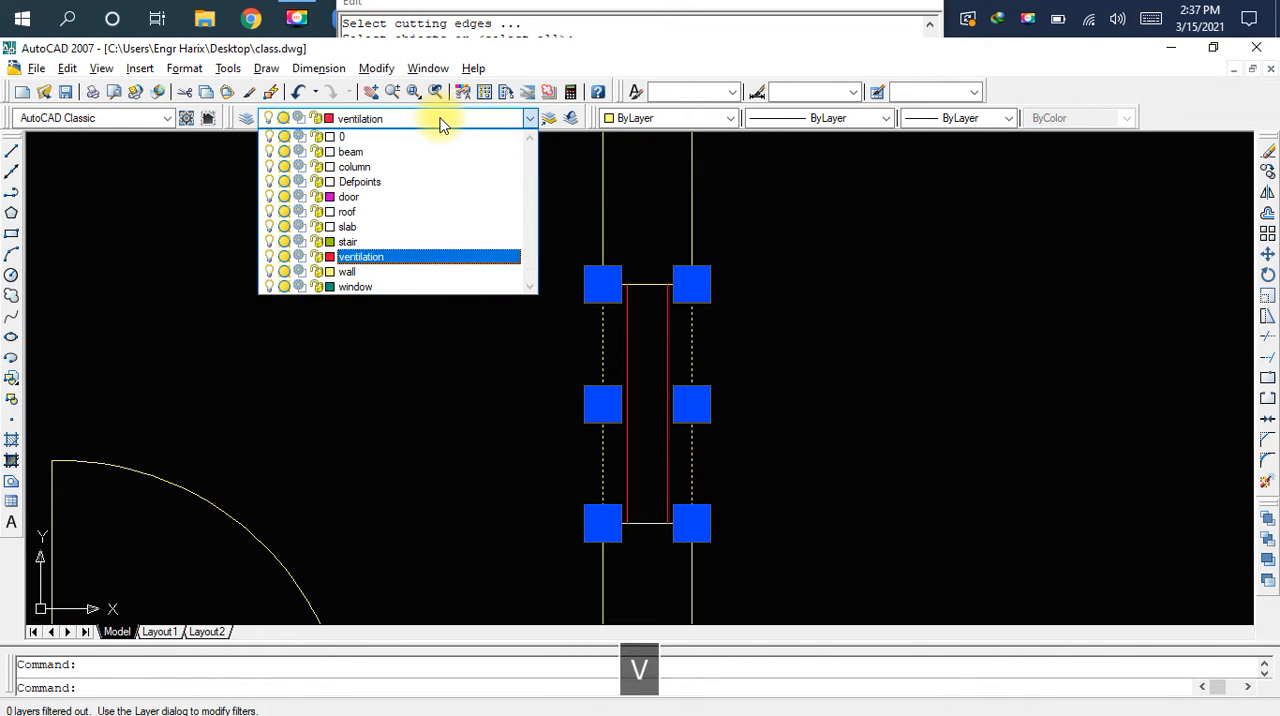
click(395, 256)
key(Escape)
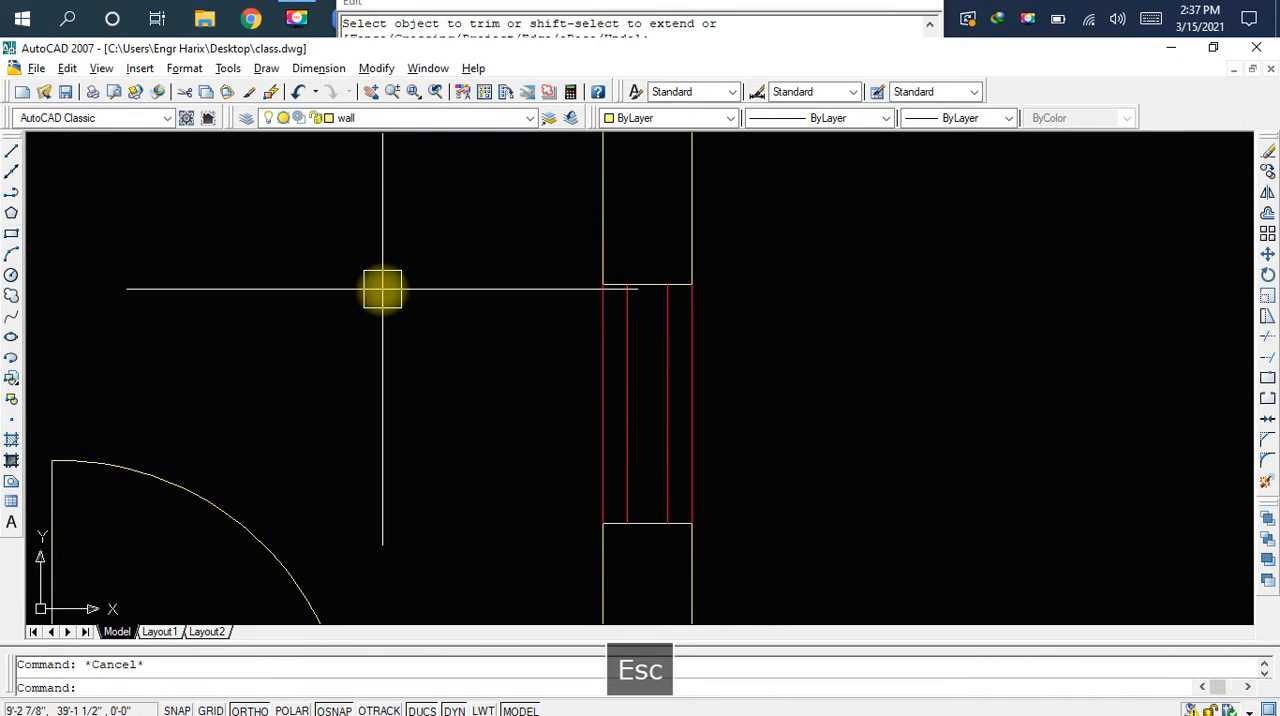
key(ctrl+s)
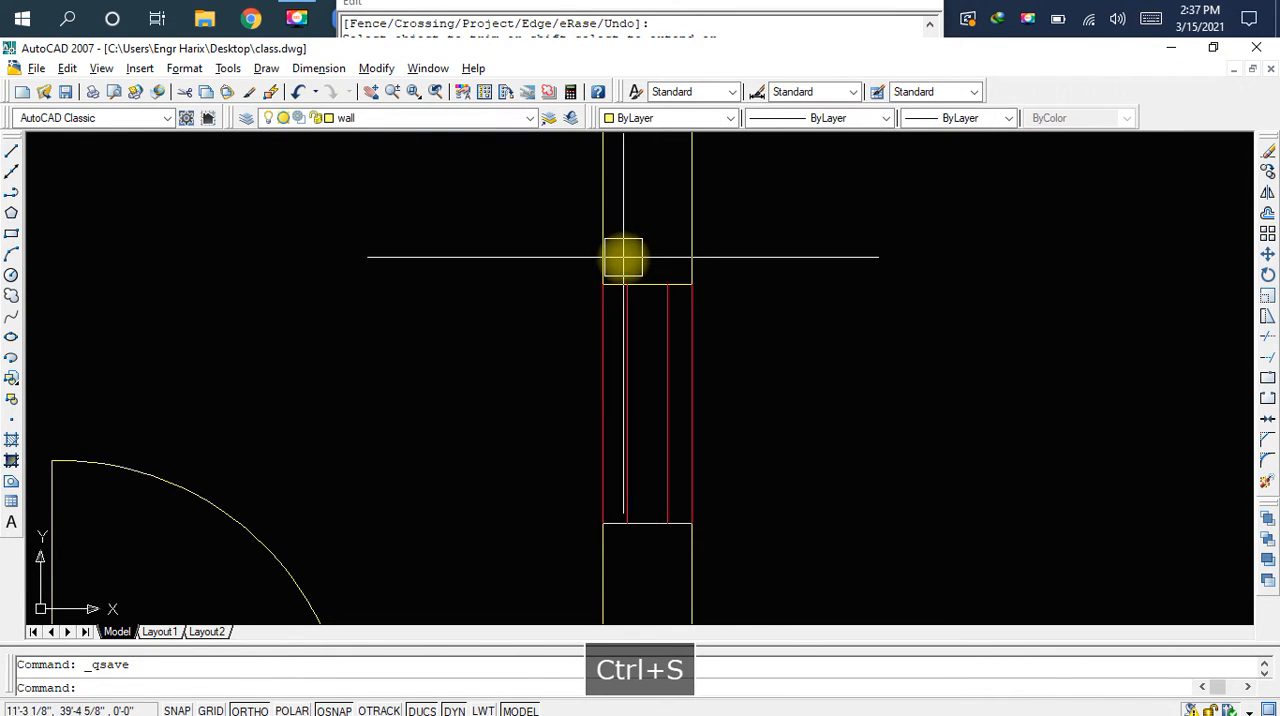
Copy the left small room's D1 label and paste it beside the ventilation symbol in the partition wall
scroll(631, 263, down, 5)
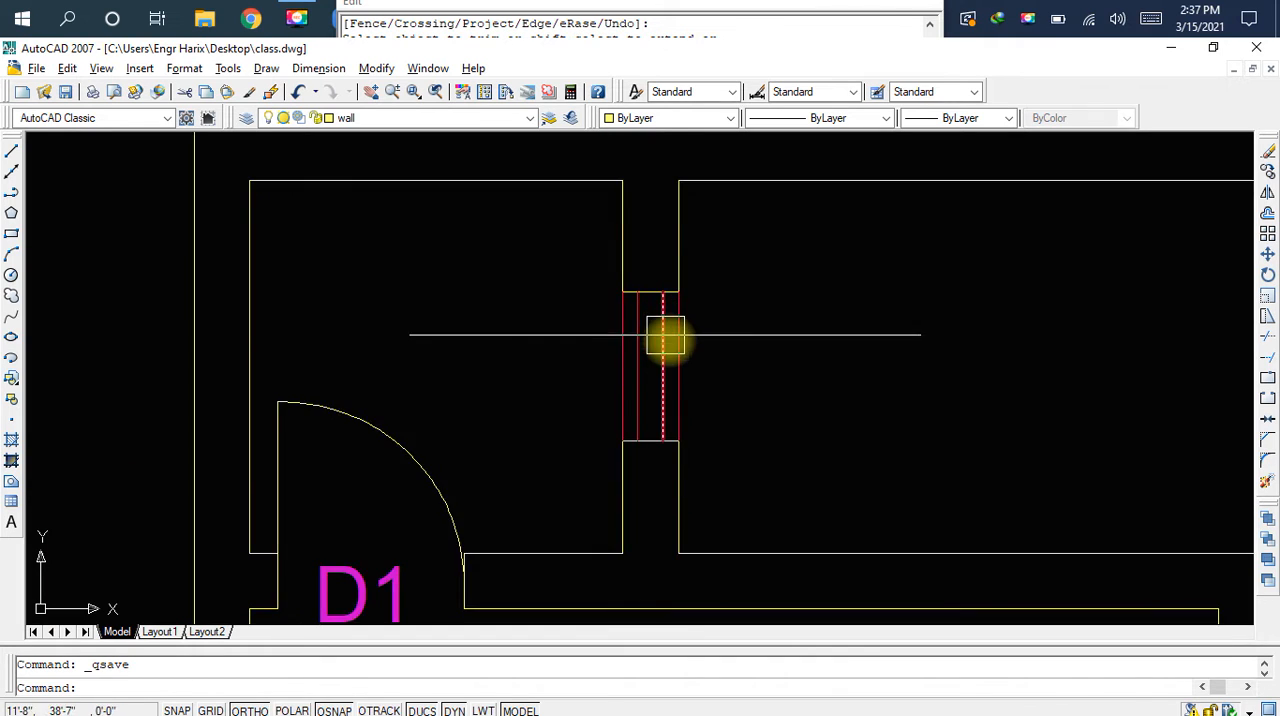
middle_drag(777, 368, 714, 351)
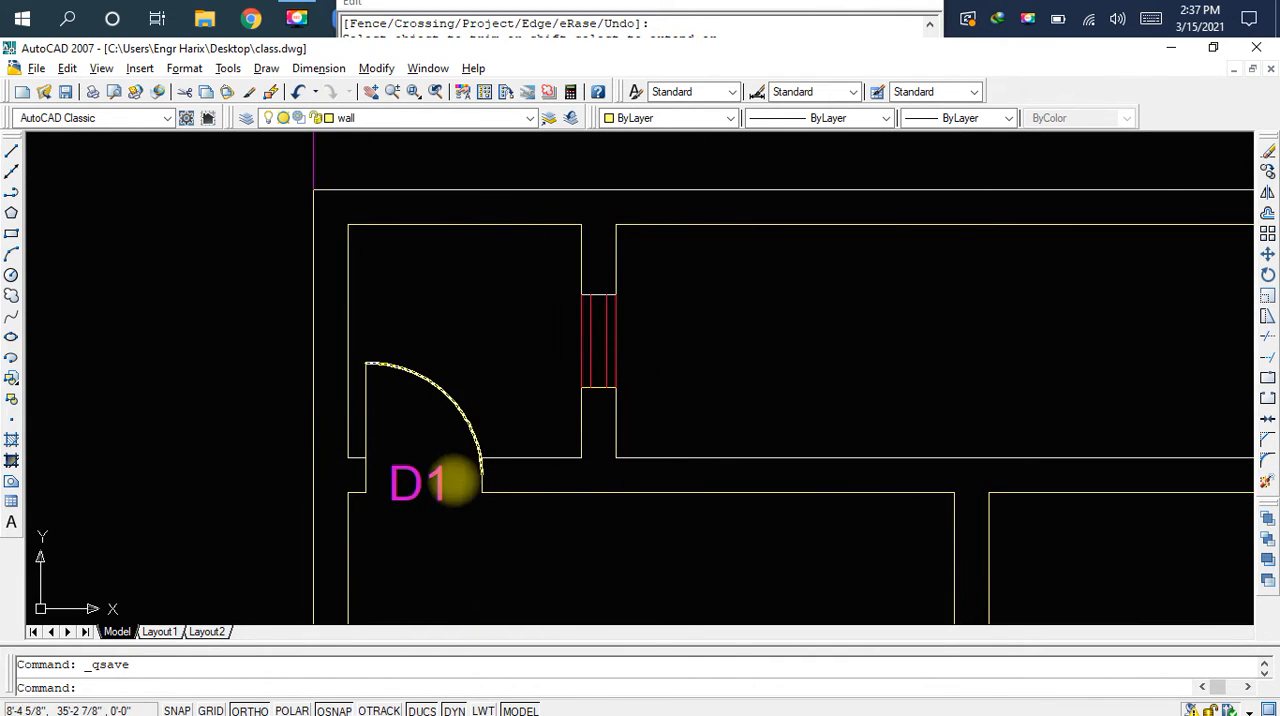
scroll(421, 493, up, 2)
click(419, 489)
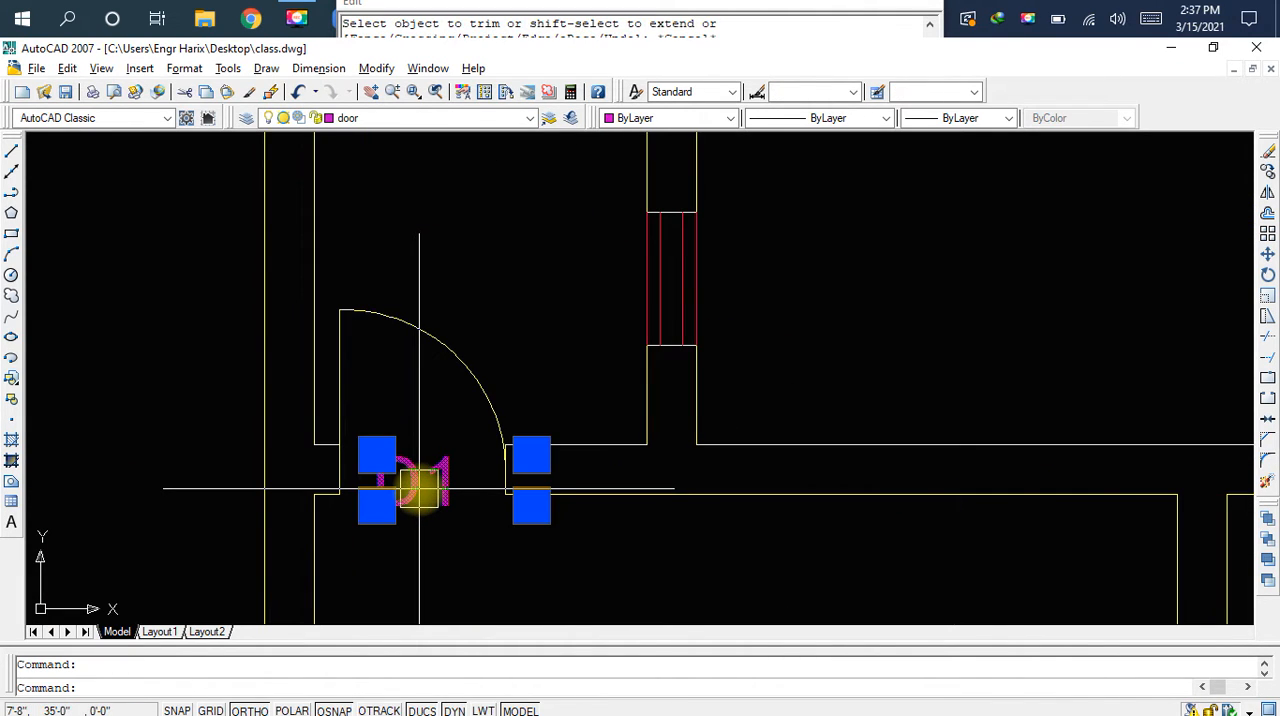
key(ctrl+c)
key(ctrl+v)
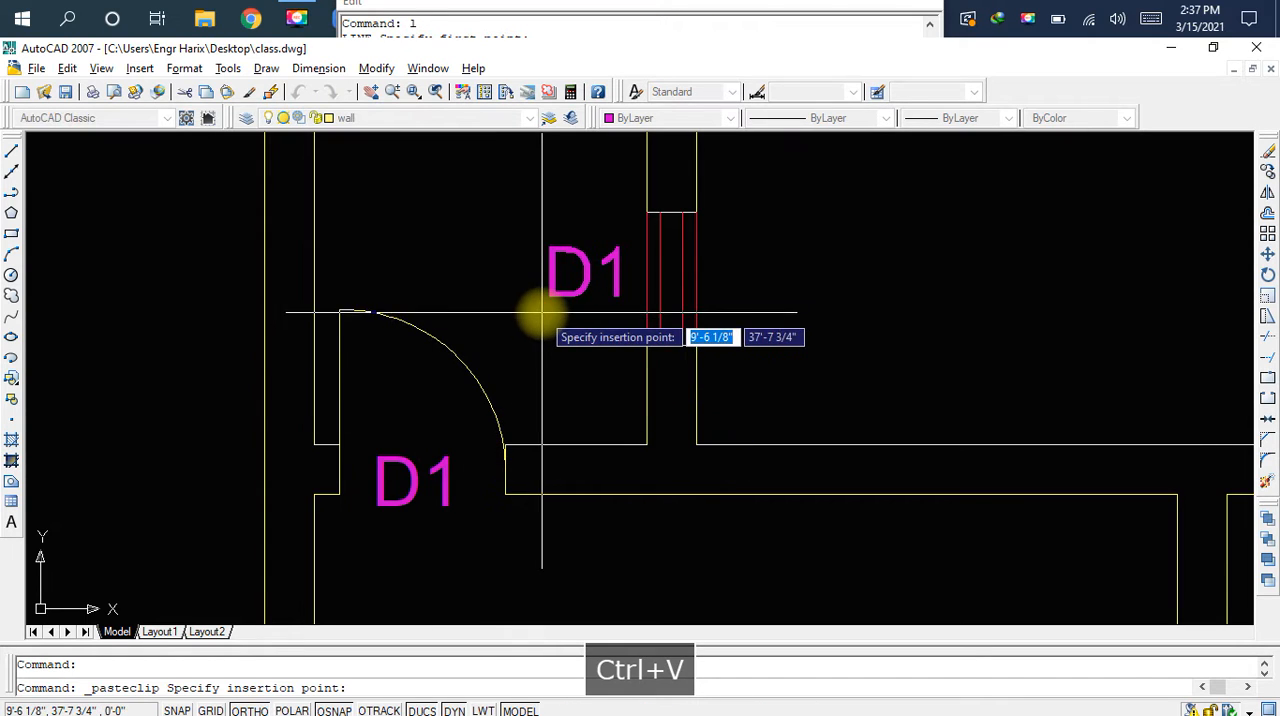
middle_drag(543, 314, 501, 385)
scroll(655, 375, up, 1)
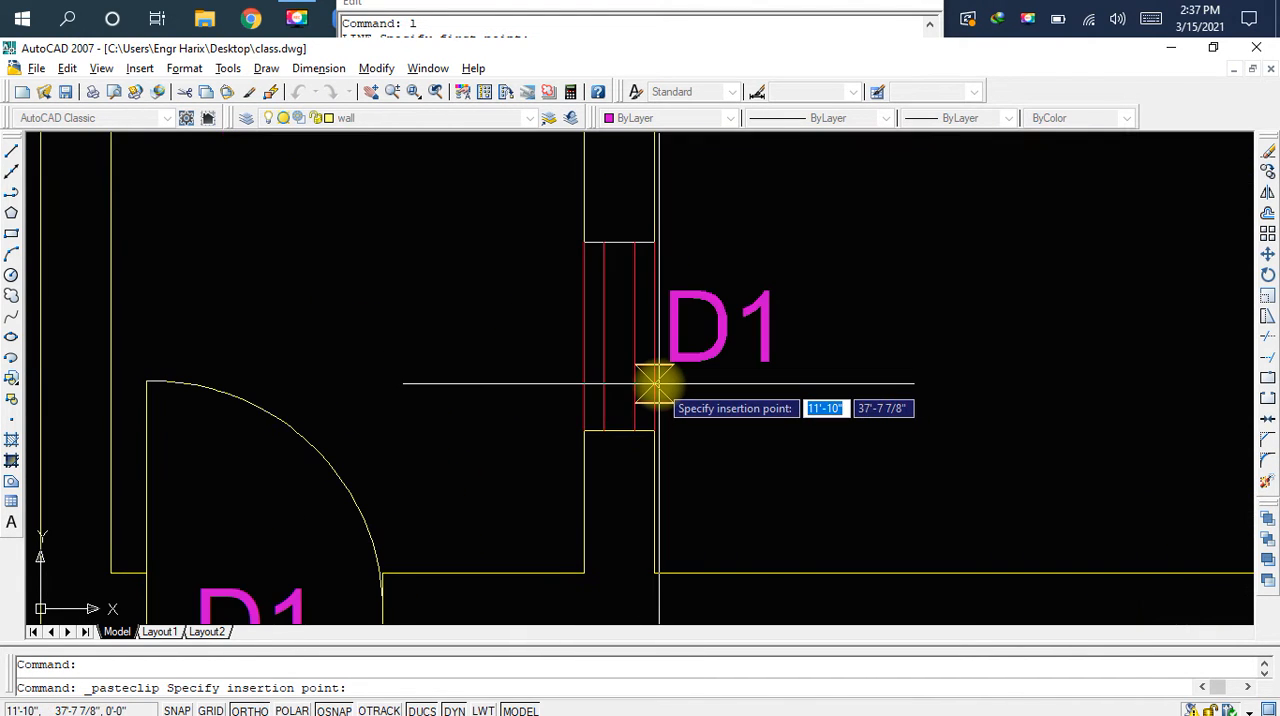
click(657, 383)
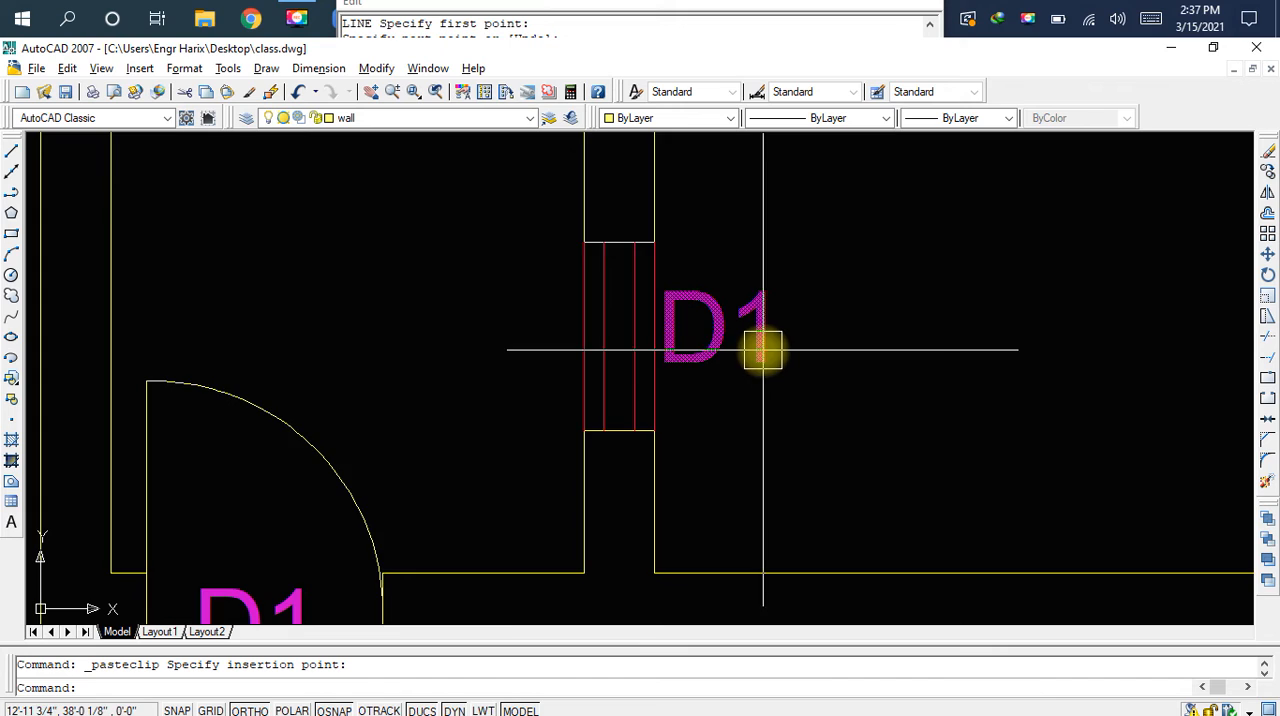
Rotate the pasted D1 label by 270° about its lower-left corner beside the left ventilation symbol
scroll(763, 348, up, 1)
scroll(763, 348, down, 2)
middle_drag(763, 348, 698, 344)
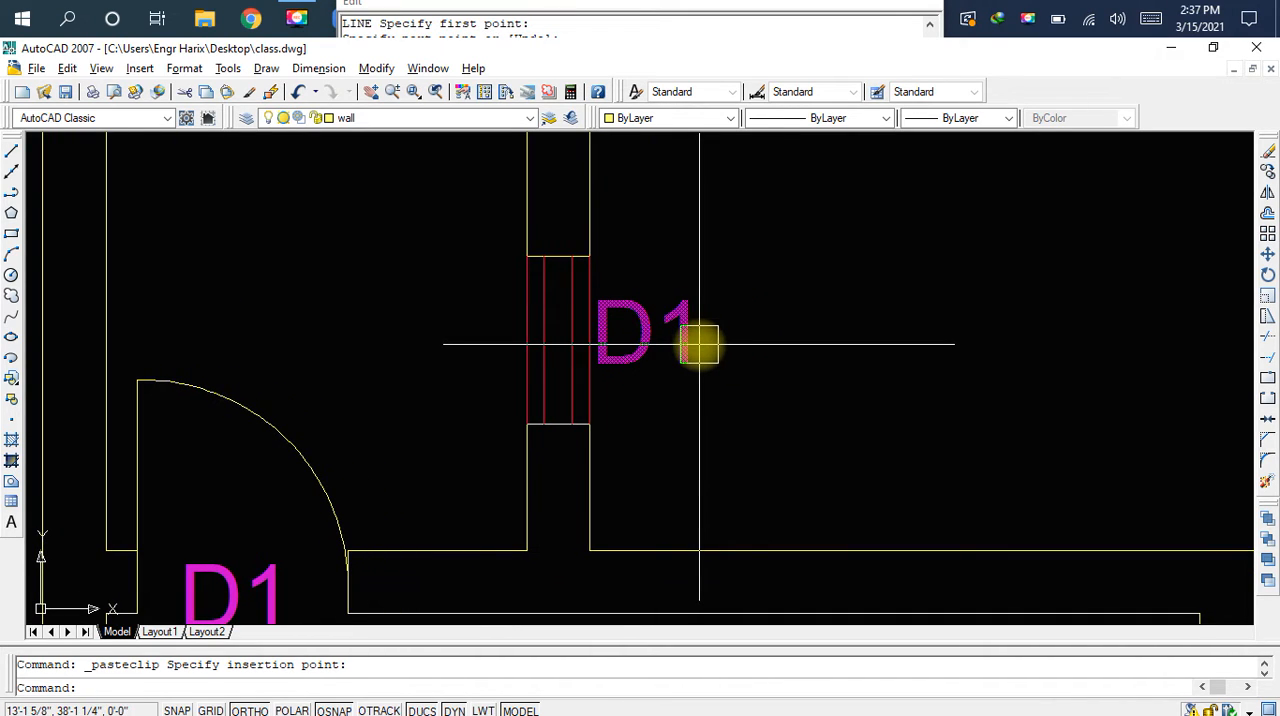
click(699, 344)
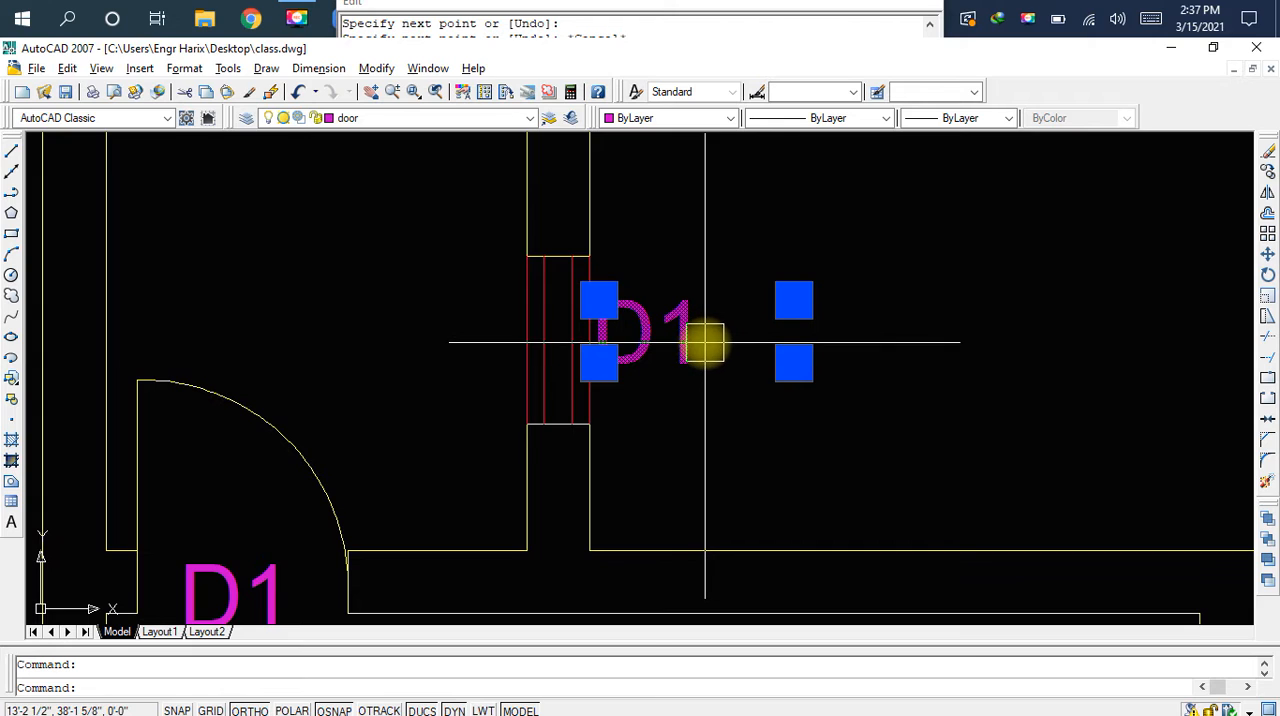
text(r)
key(space)
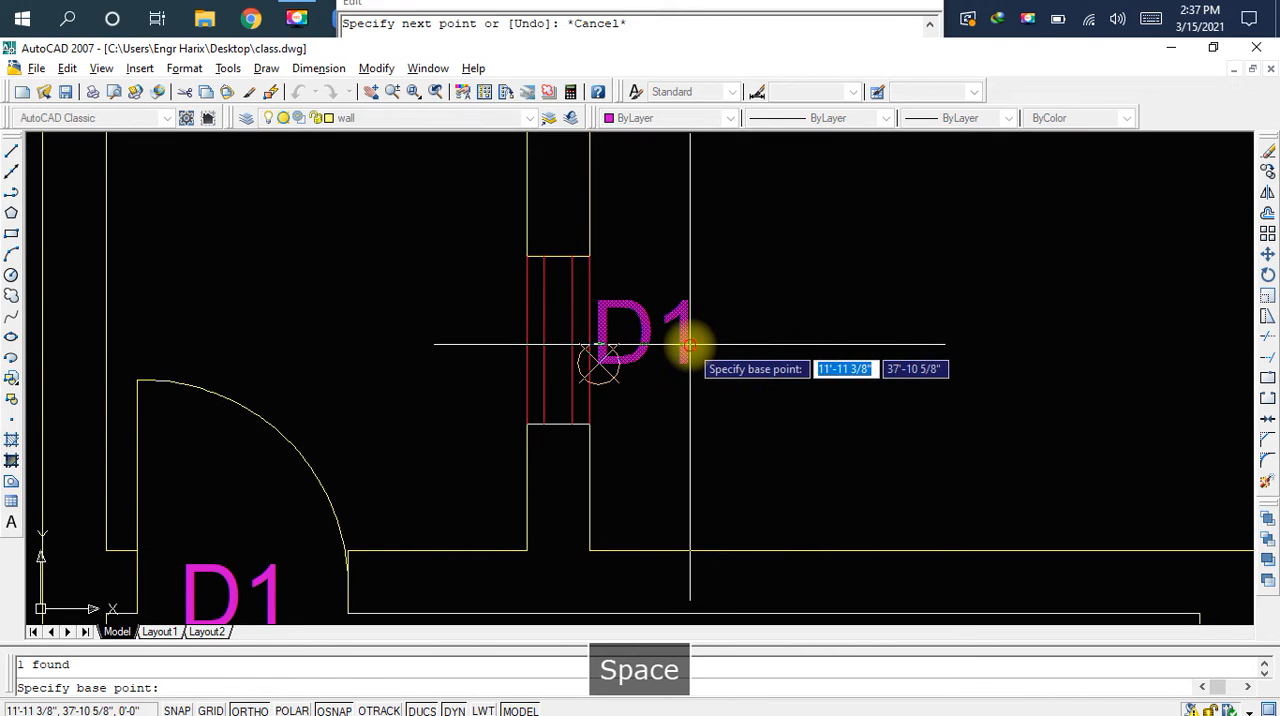
click(598, 363)
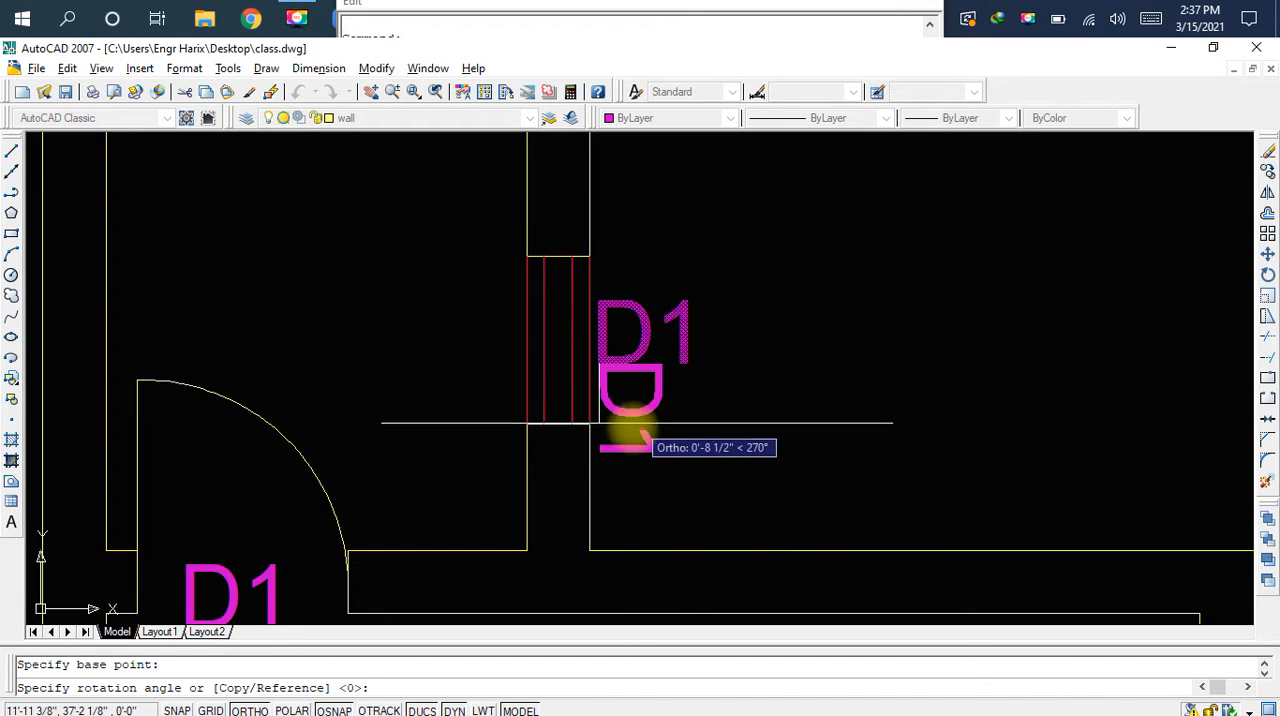
click(626, 438)
Move the rotated D1 label up beside the middle of the left ventilation symbol
click(634, 400)
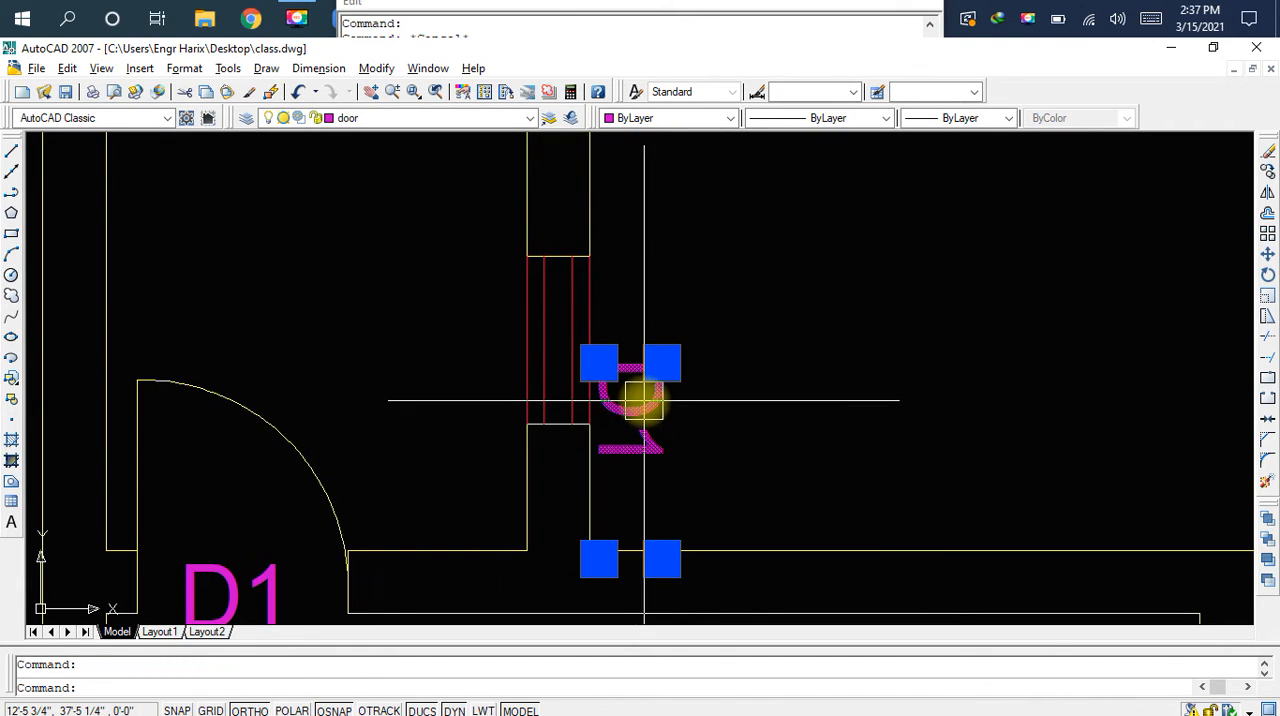
drag(645, 402, 661, 332)
click(662, 332)
key(ctrl+c)
Open the rotated label's text for editing and replace D1 with a capital V
double_click(676, 335)
key(ctrl+a)
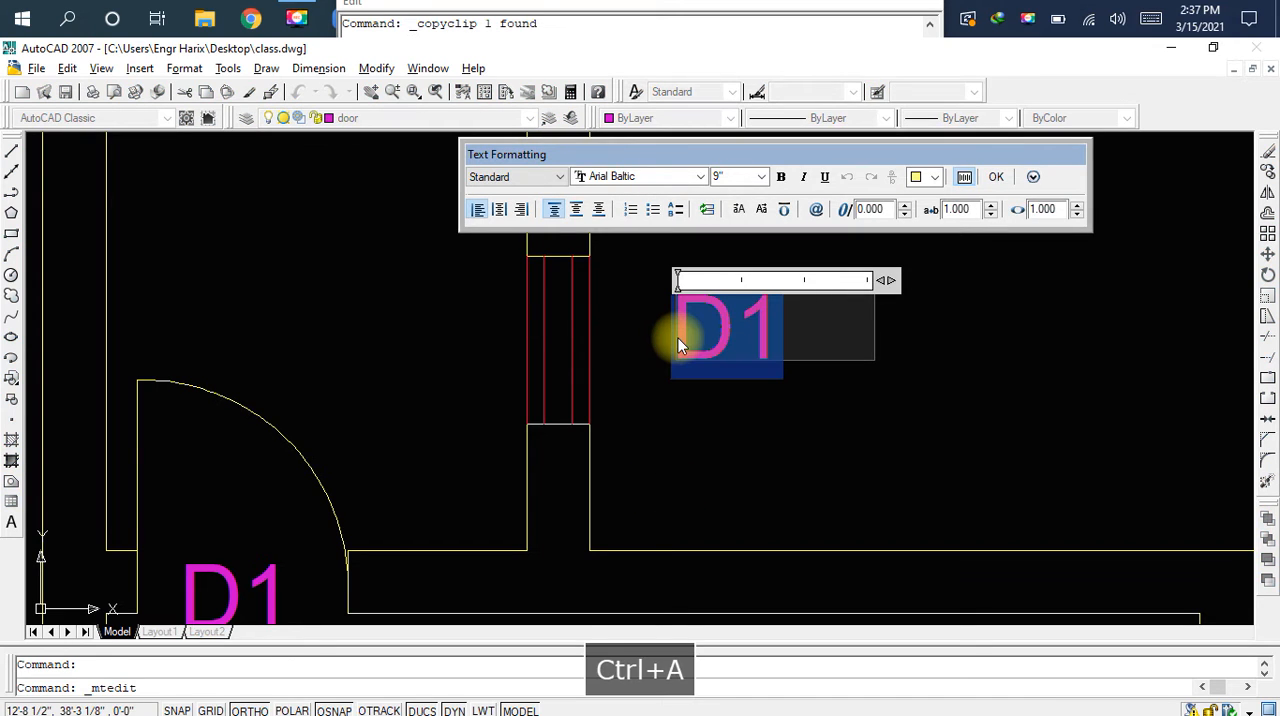
text(V)
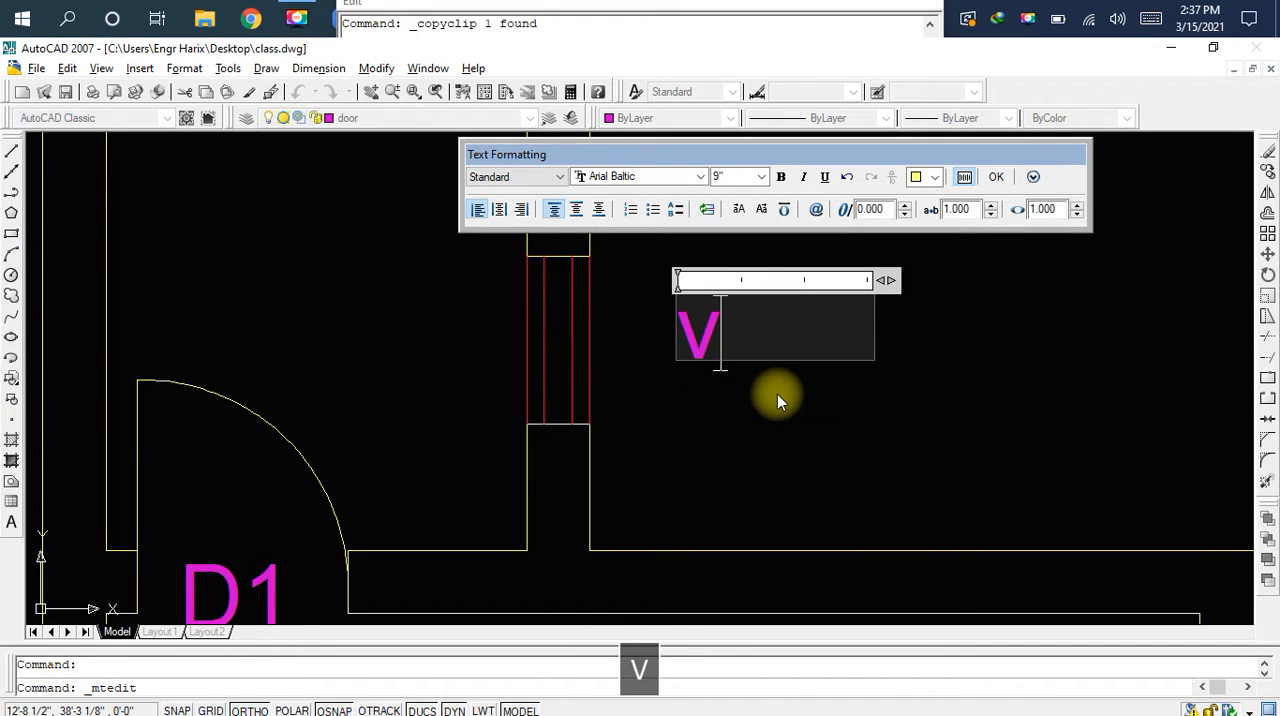
key(BackSpace)
key(Caps_Lock)
text(V)
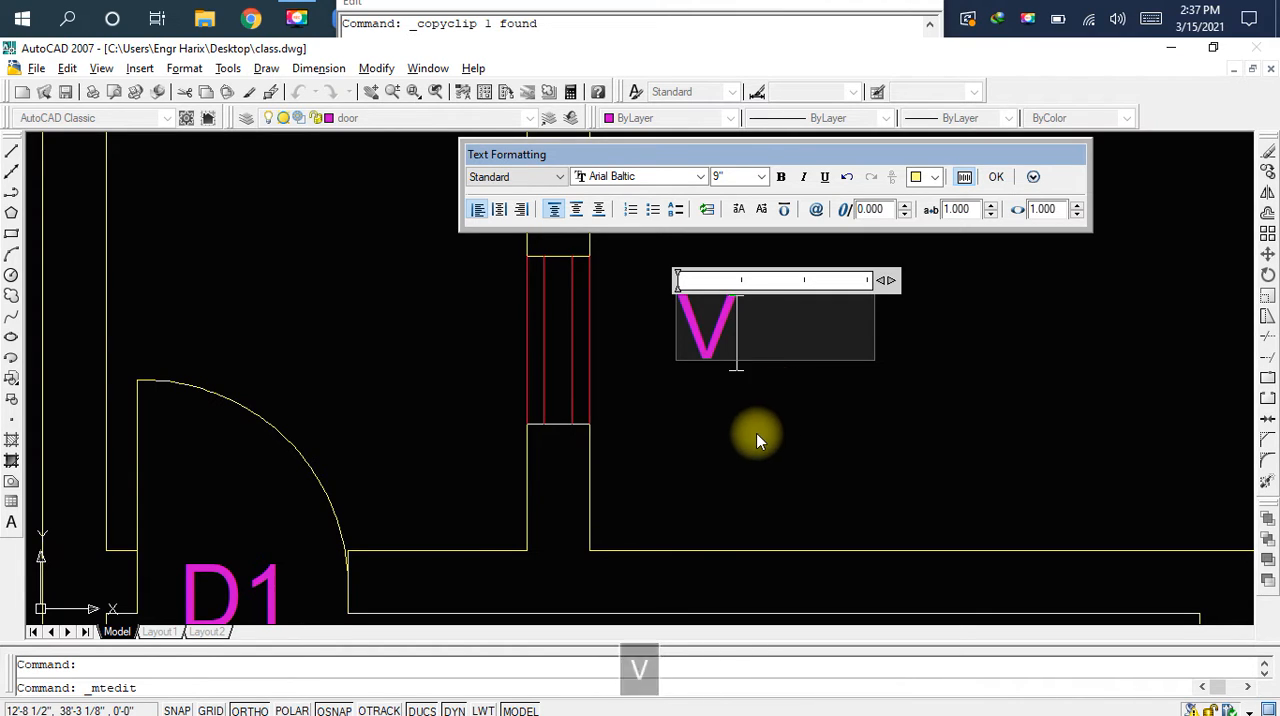
Replace the text with the sample sd and try the uppercase and lowercase conversions on it
key(BackSpace)
text(sdf)
key(BackSpace)
key(ctrl+a)
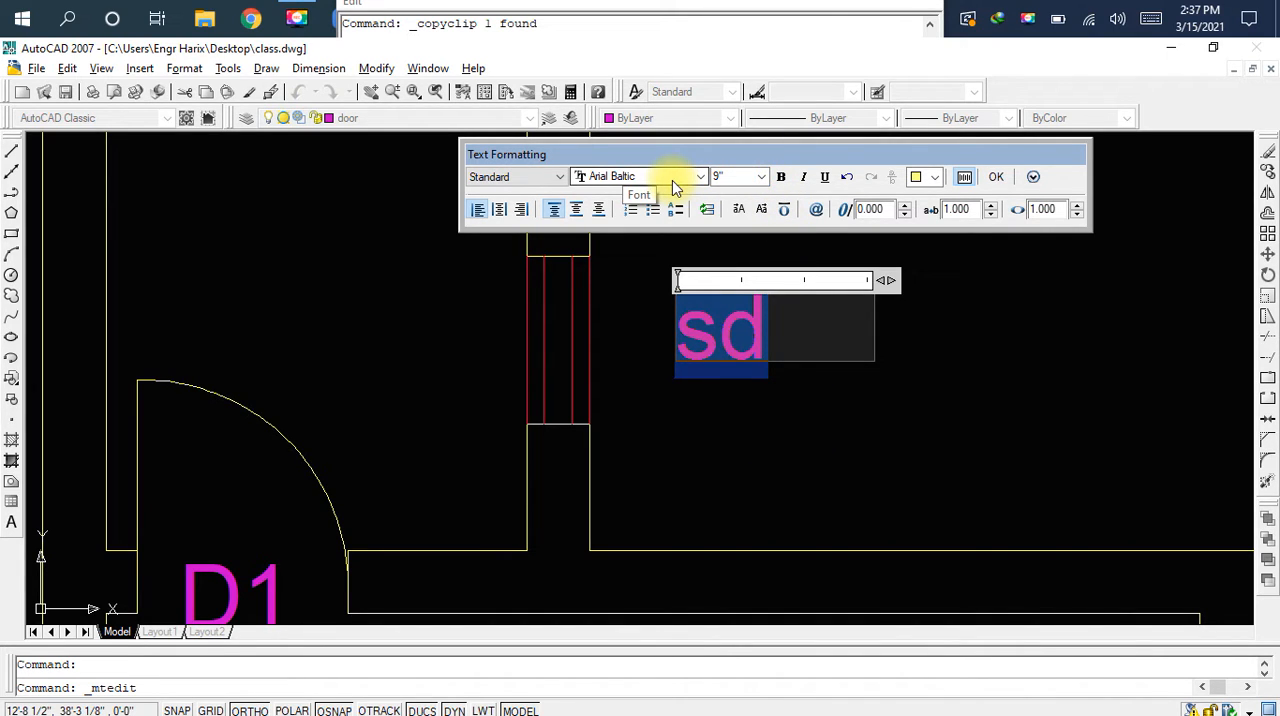
click(737, 211)
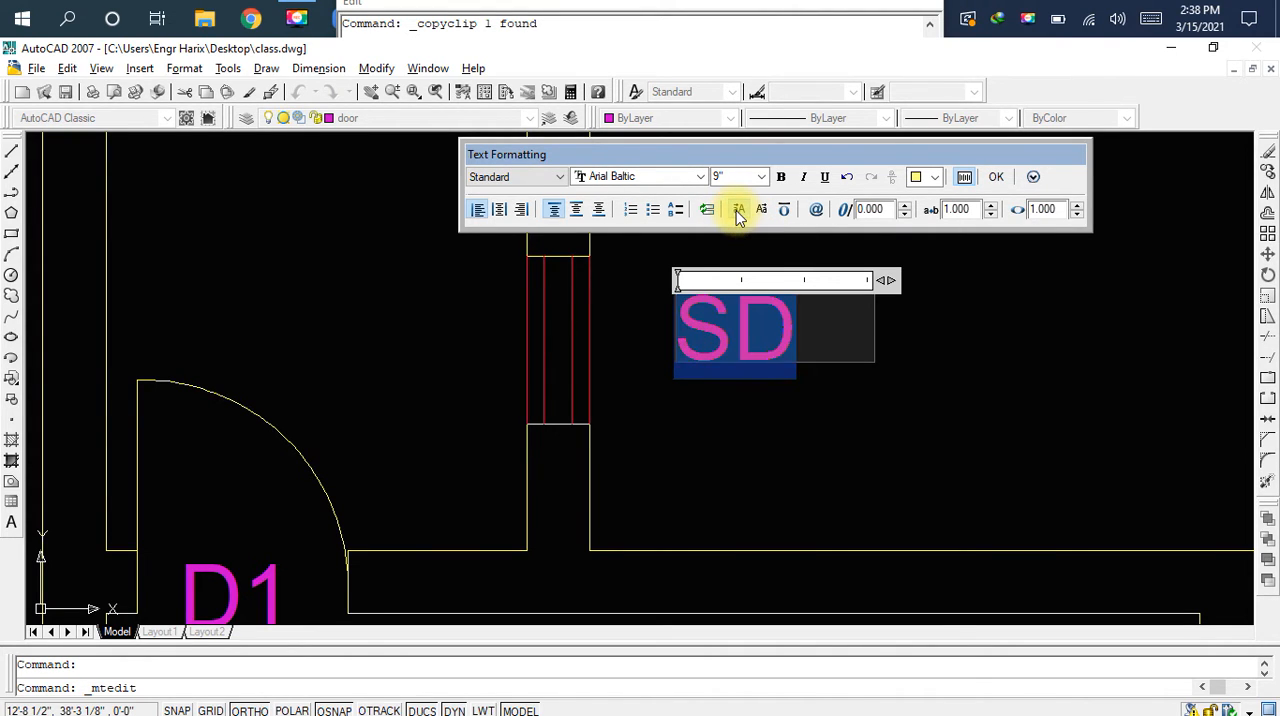
click(758, 211)
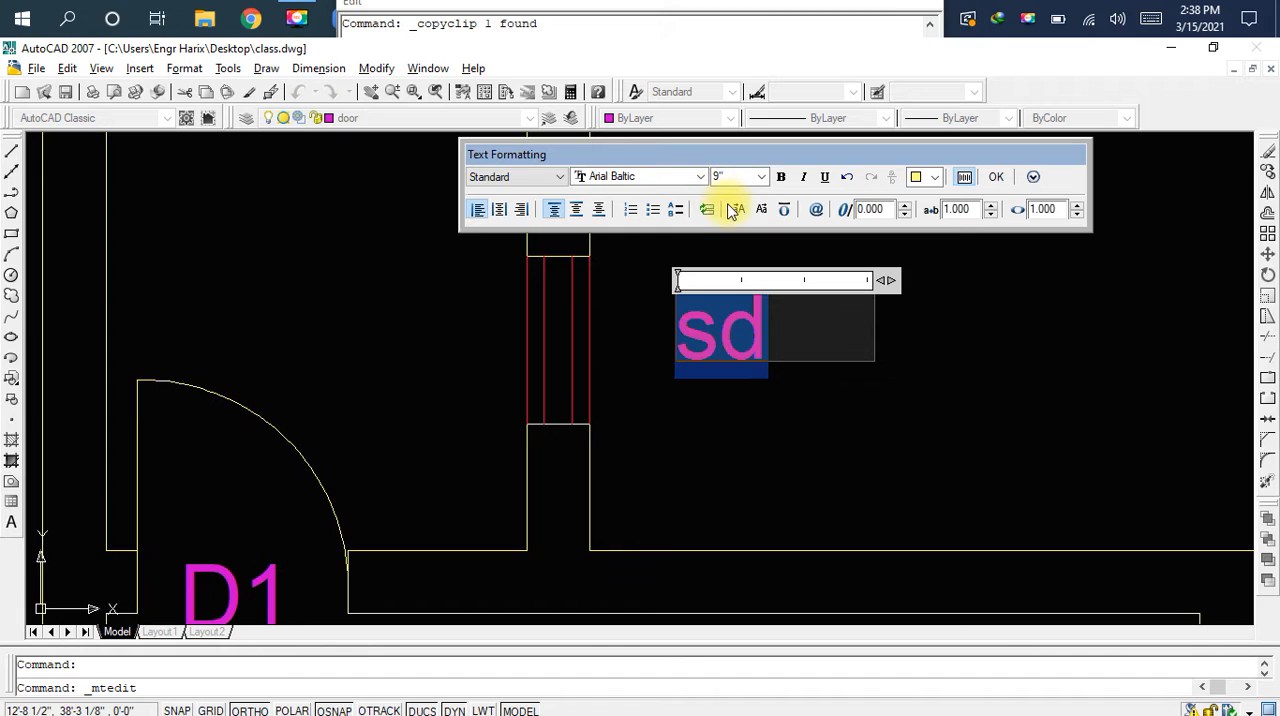
click(736, 212)
click(790, 336)
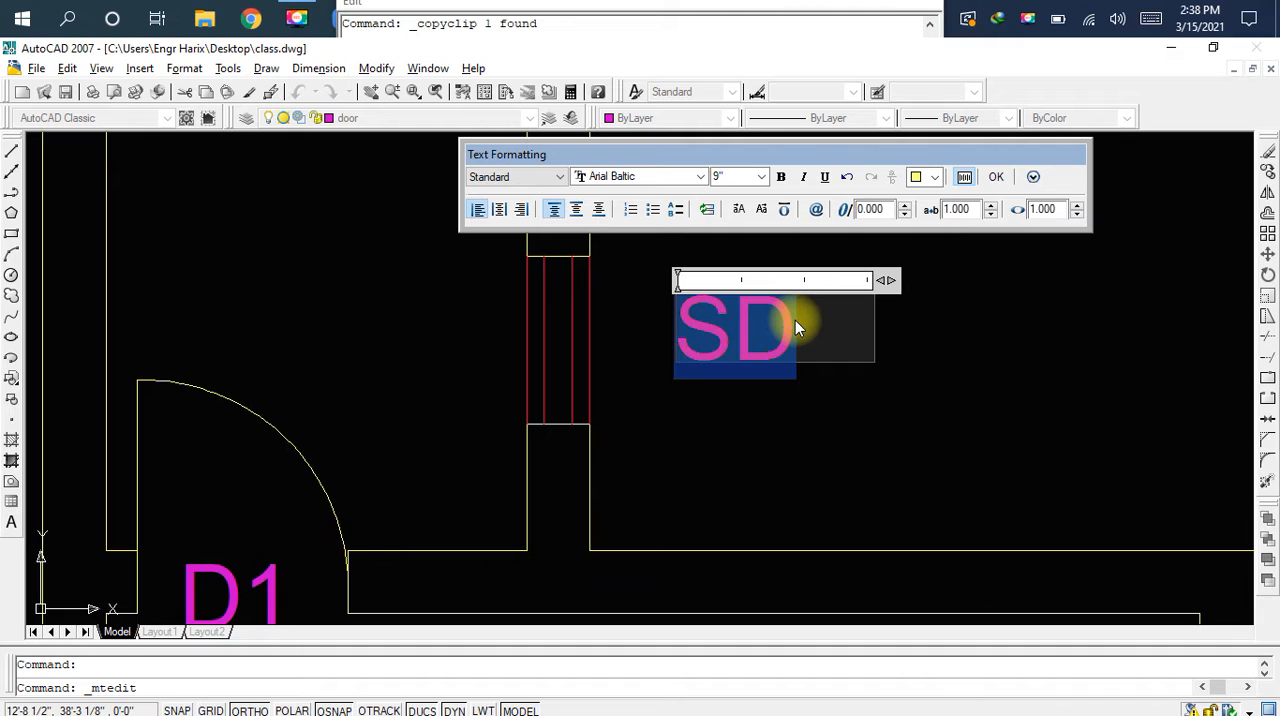
Replace the sample text with V in uppercase and finish editing the label
text(V)
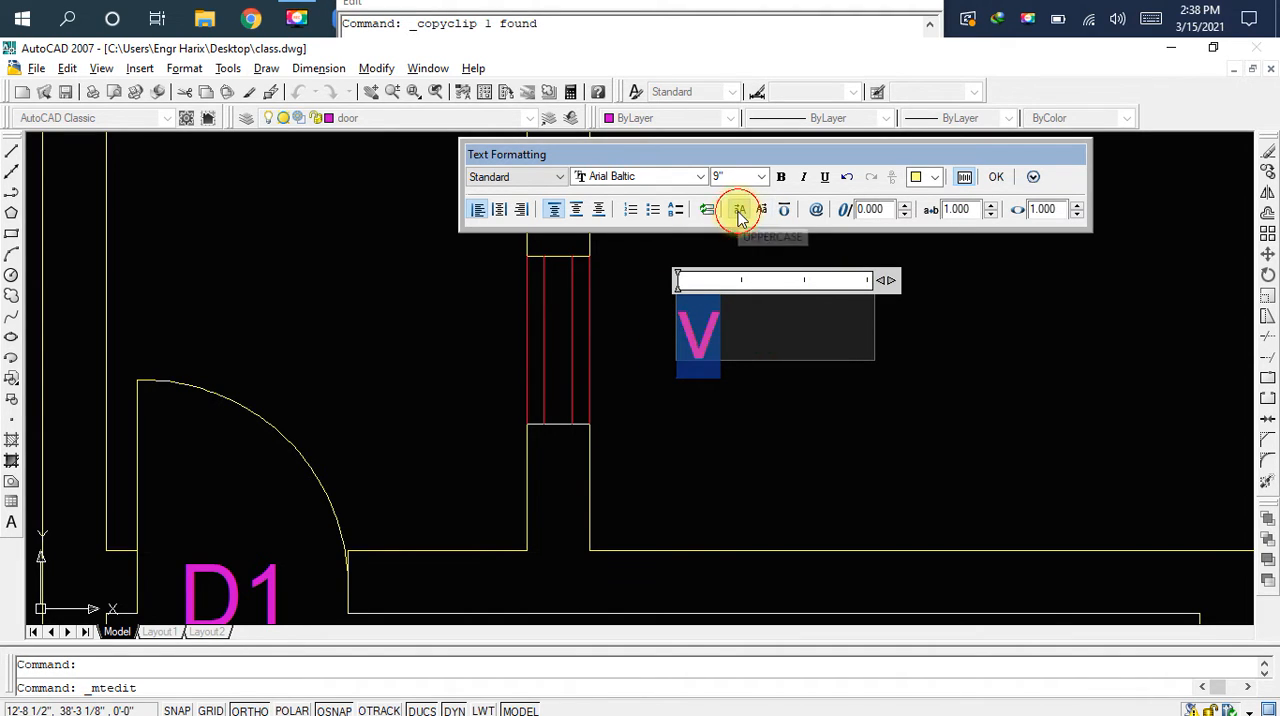
click(997, 178)
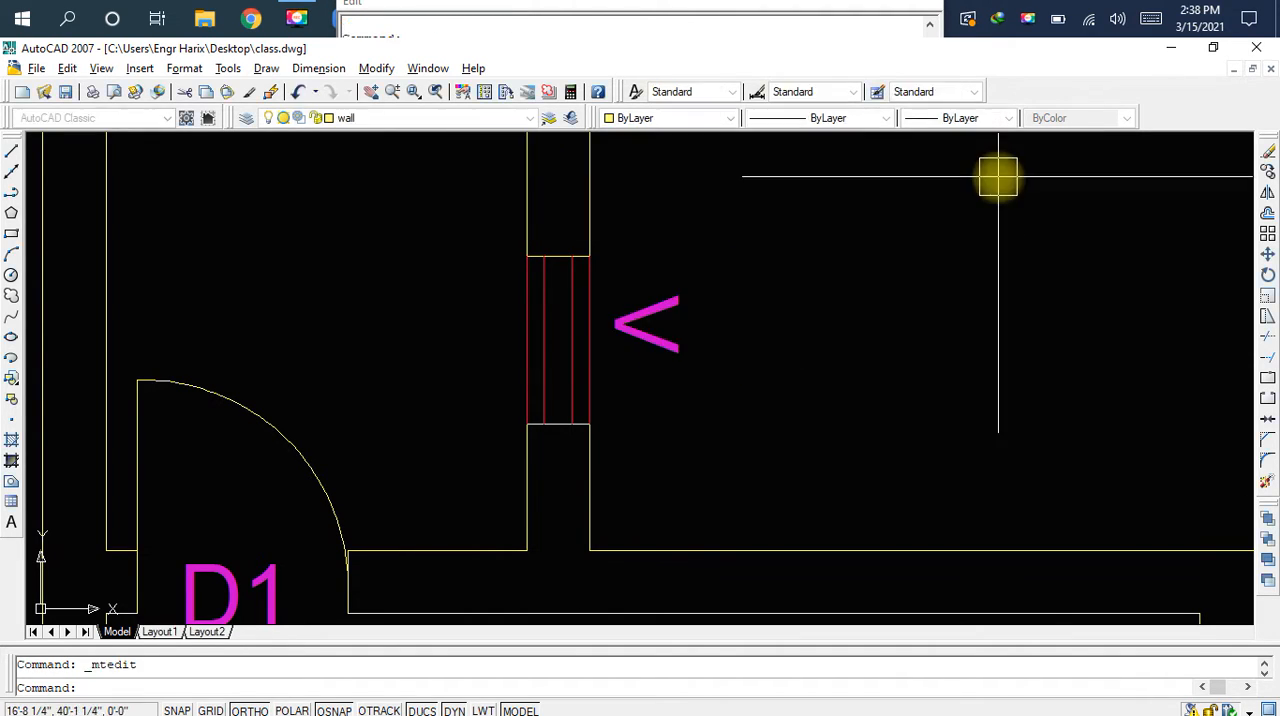
Copy the rotated V label and paste it beside the ventilation symbol in the right partition wall
scroll(935, 275, down, 1)
mouse_move(923, 308)
middle_down()
mouse_move(614, 291)
mouse_move(532, 305)
middle_up()
scroll(614, 294, down, 1)
scroll(503, 297, up, 2)
click(487, 306)
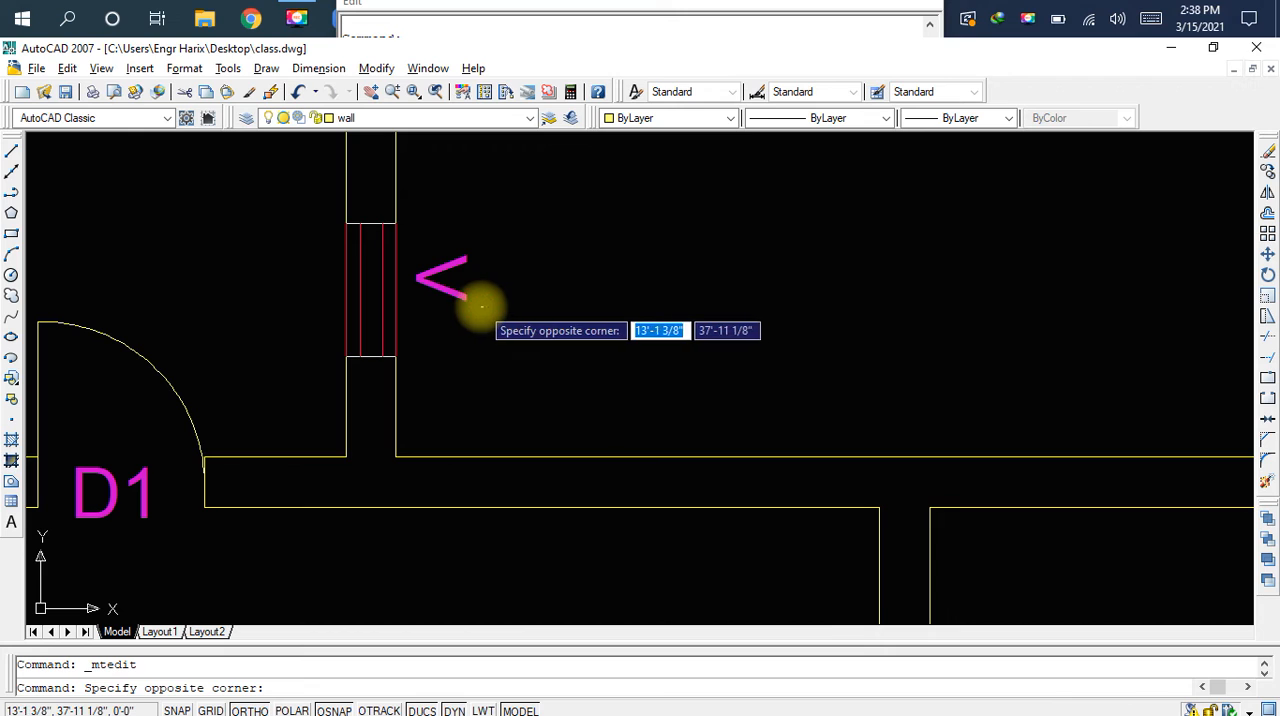
click(457, 306)
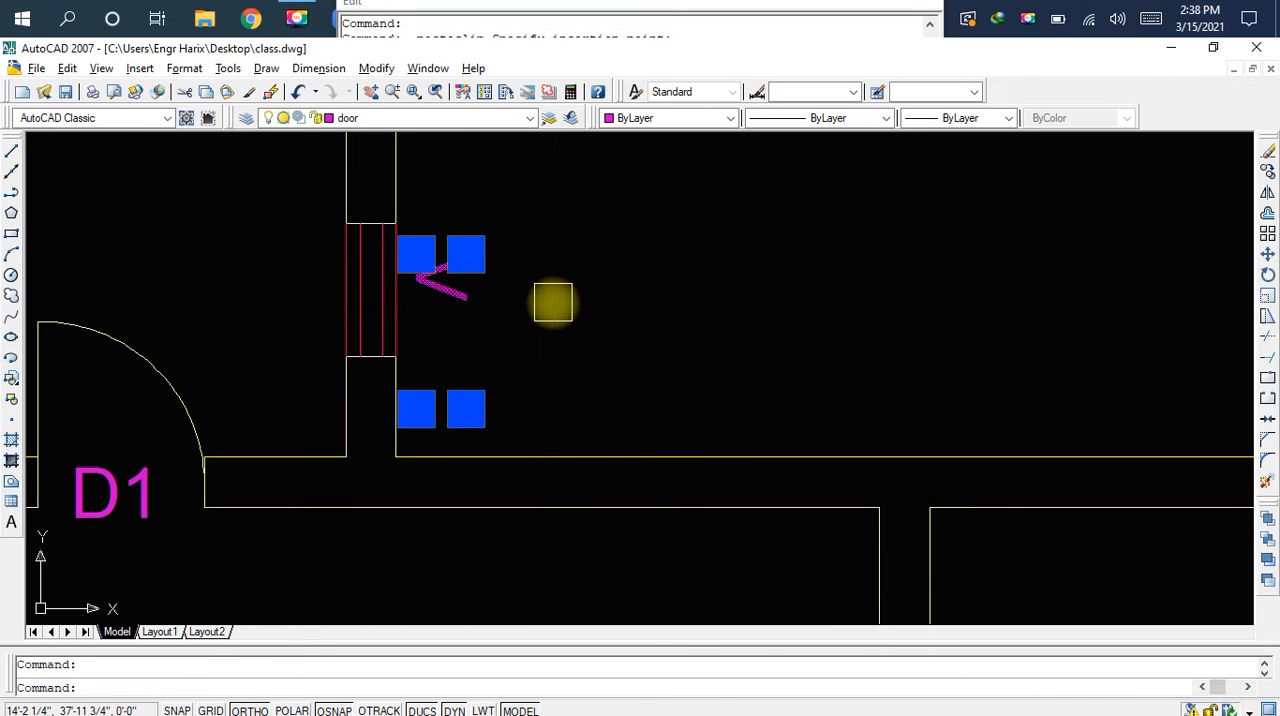
key(ctrl+c)
key(ctrl+v)
scroll(712, 313, down, 2)
middle_drag(747, 326, 352, 309)
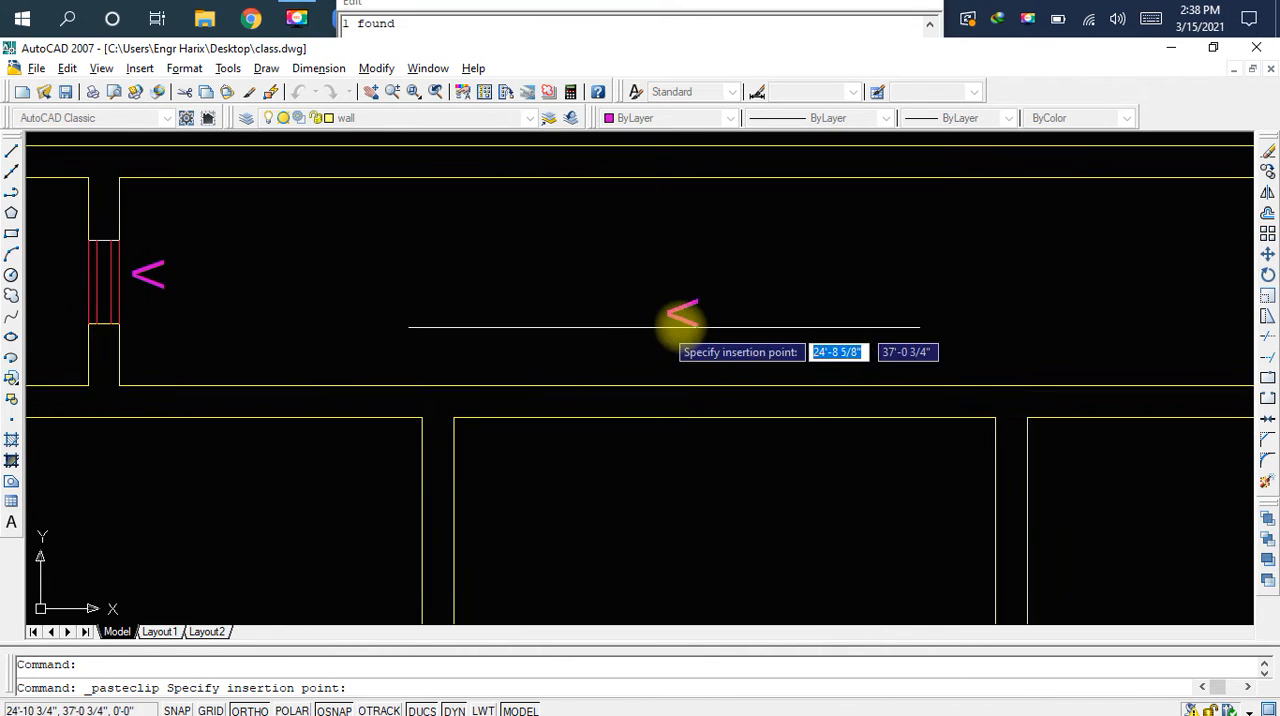
middle_drag(657, 326, 354, 320)
middle_drag(829, 334, 643, 343)
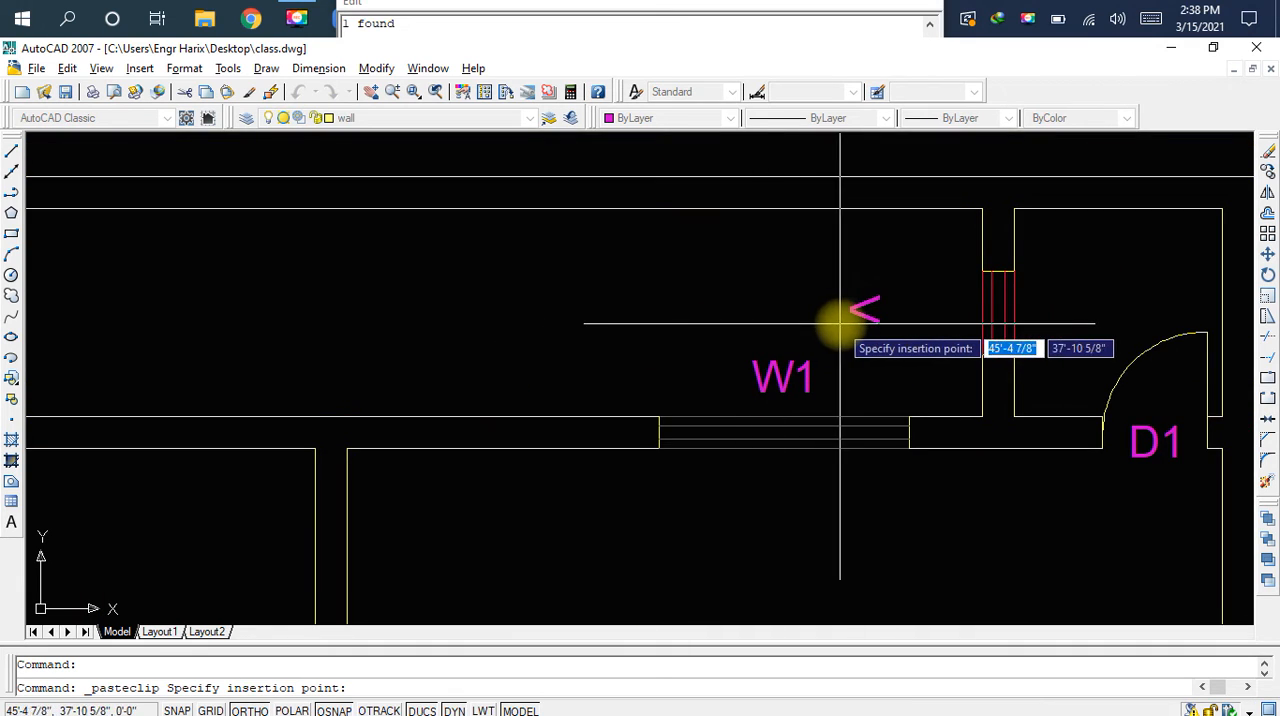
scroll(895, 323, up, 3)
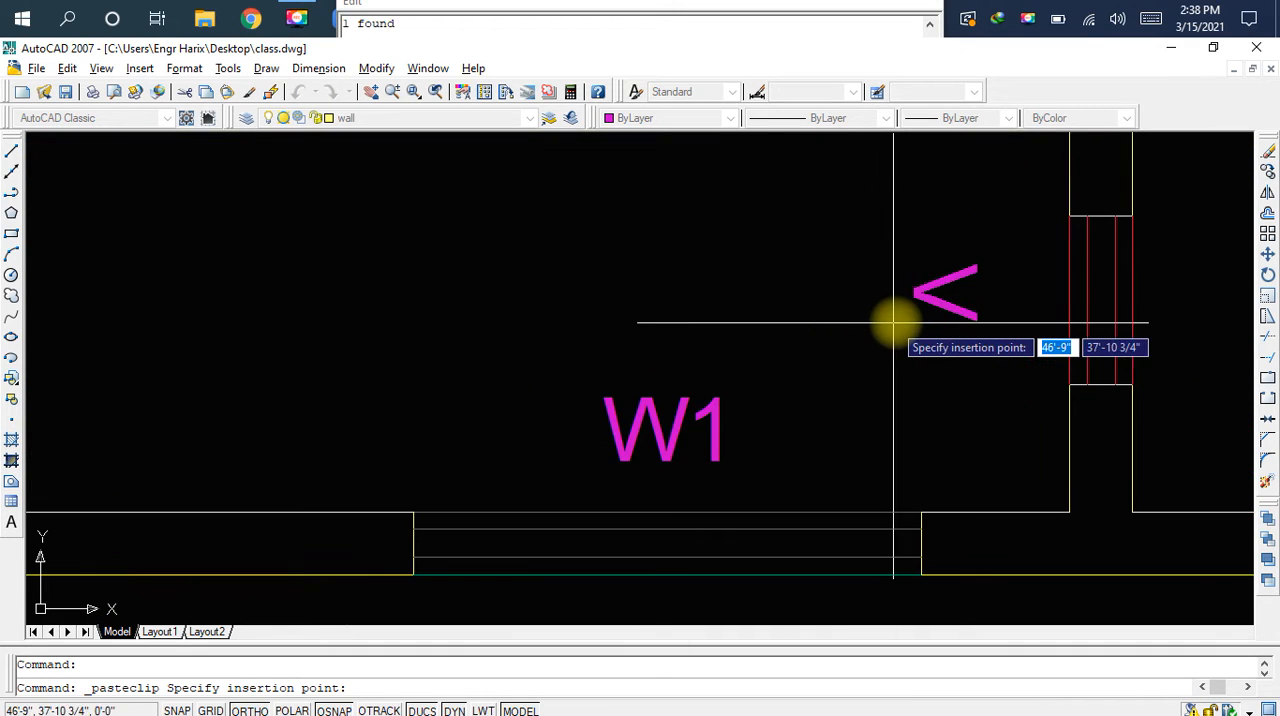
click(957, 315)
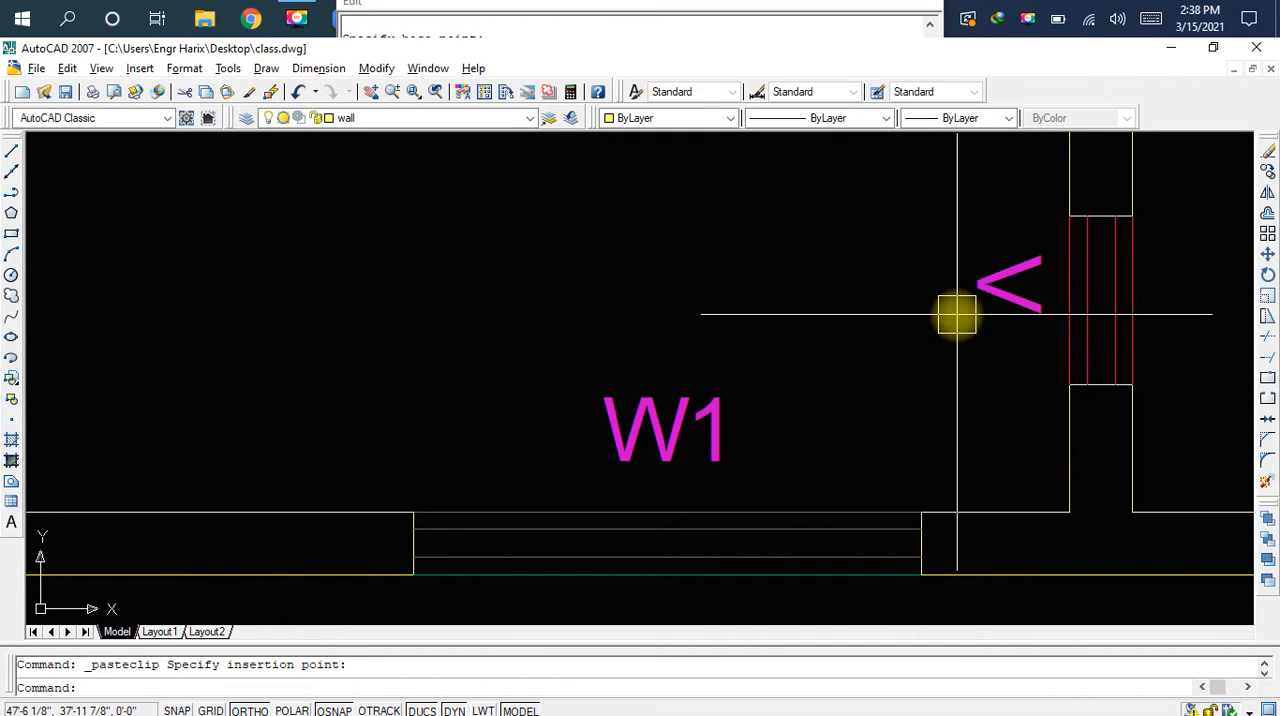
Rotate the pasted V label so that its tip points toward the right ventilation symbol
click(1005, 307)
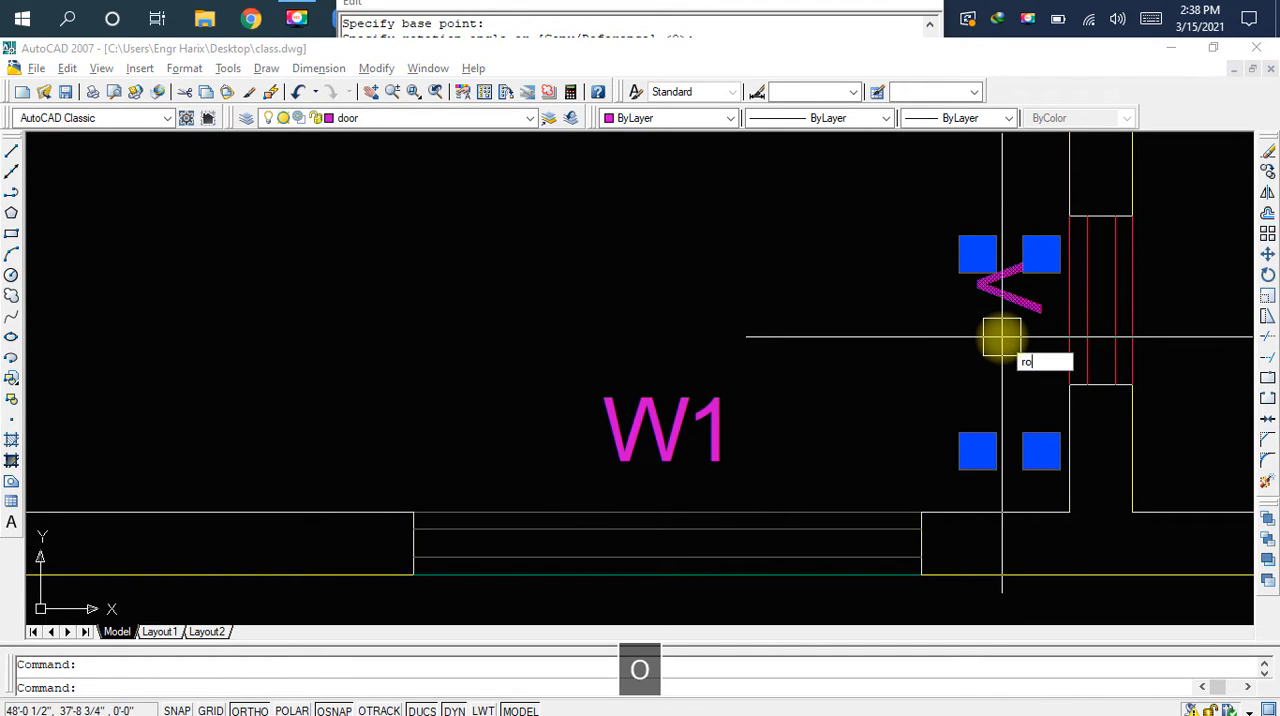
key(space)
click(1030, 265)
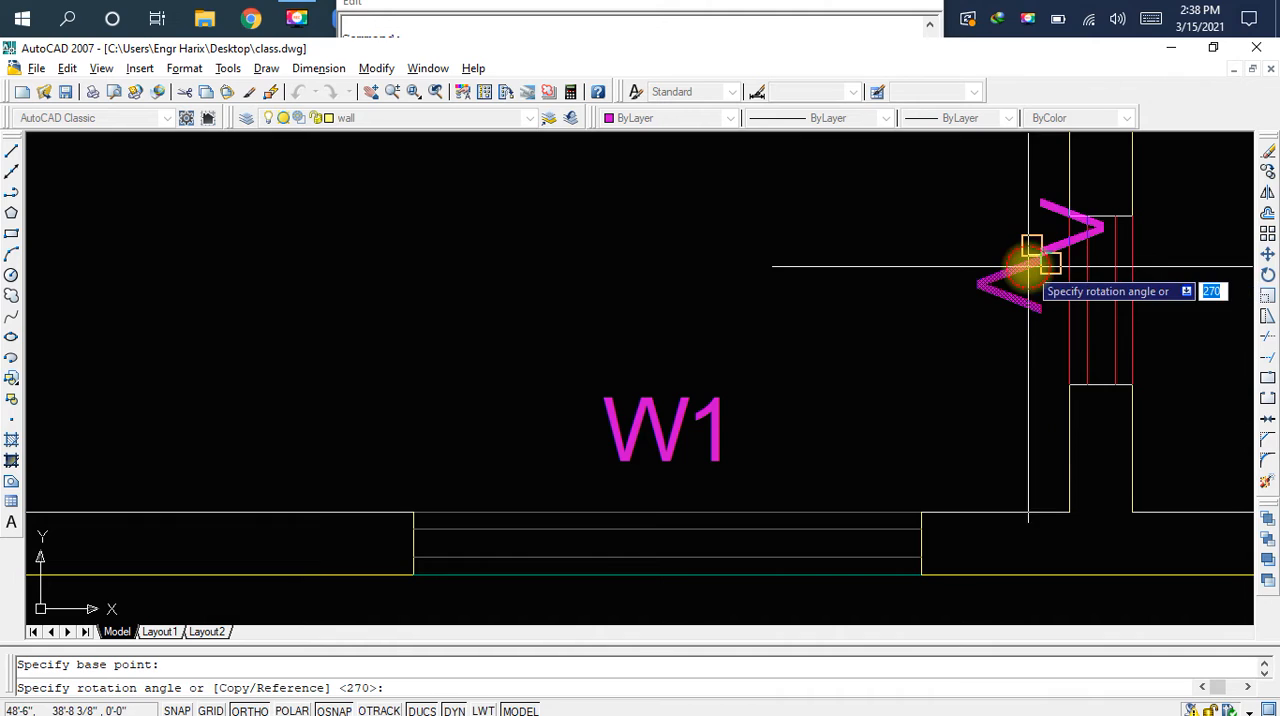
click(948, 276)
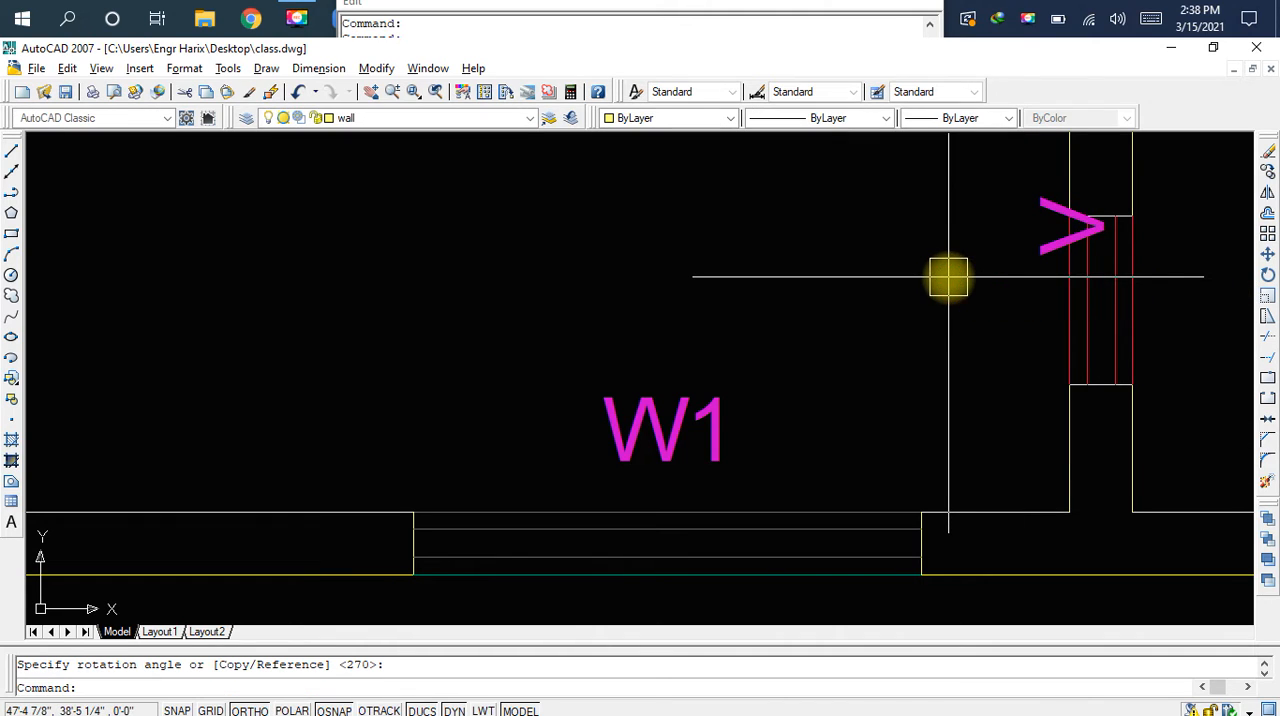
Move the rotated V label straight down to the middle height of the right ventilation opening
scroll(1038, 214, up, 2)
click(1038, 214)
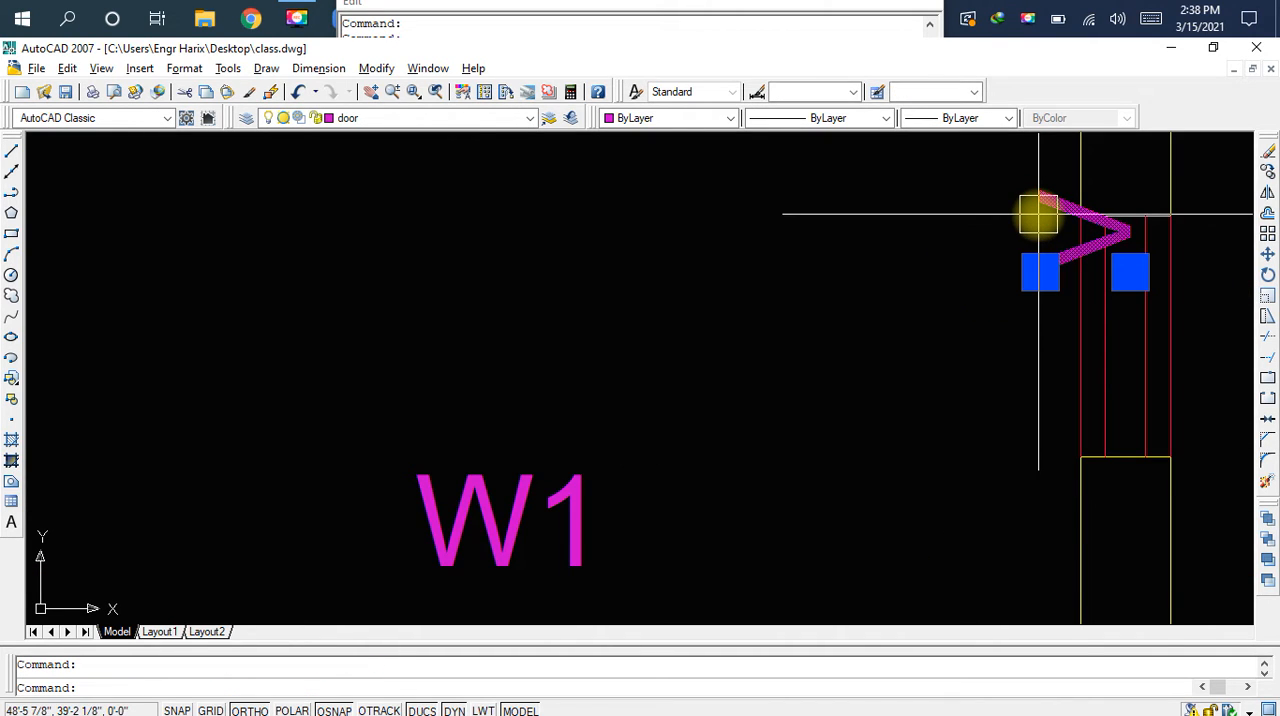
text(m)
key(space)
click(1038, 214)
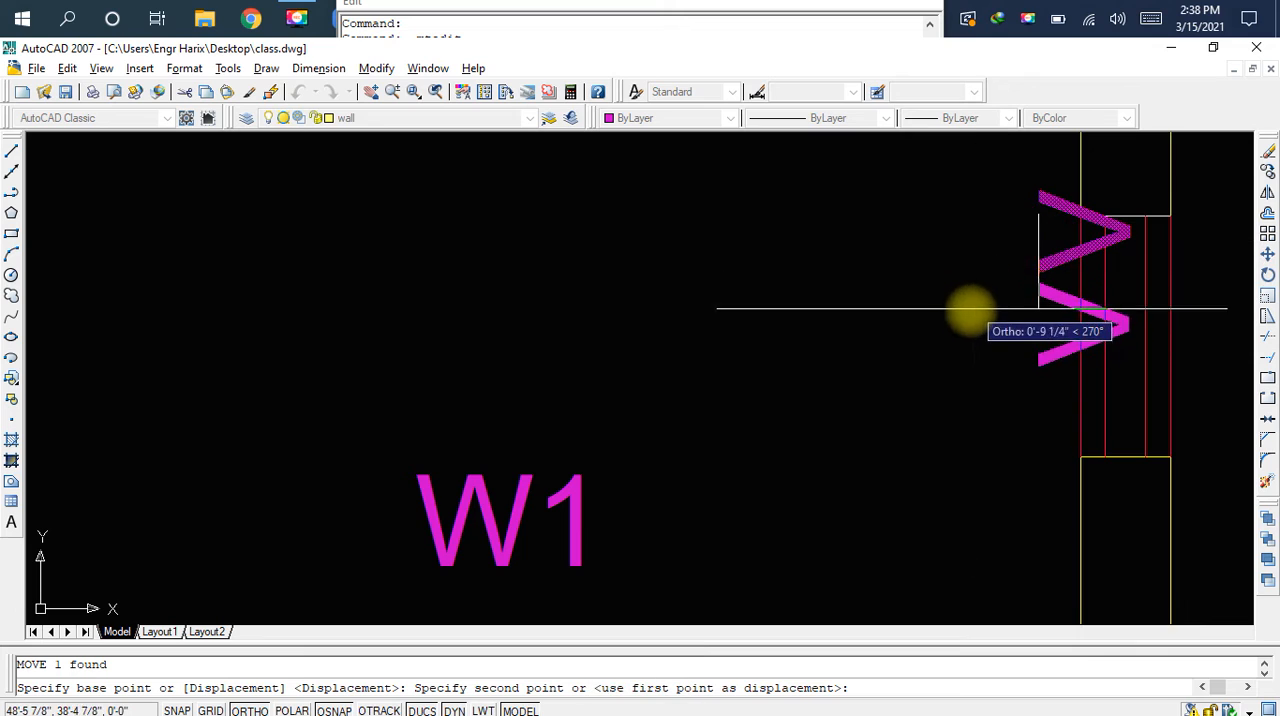
click(948, 330)
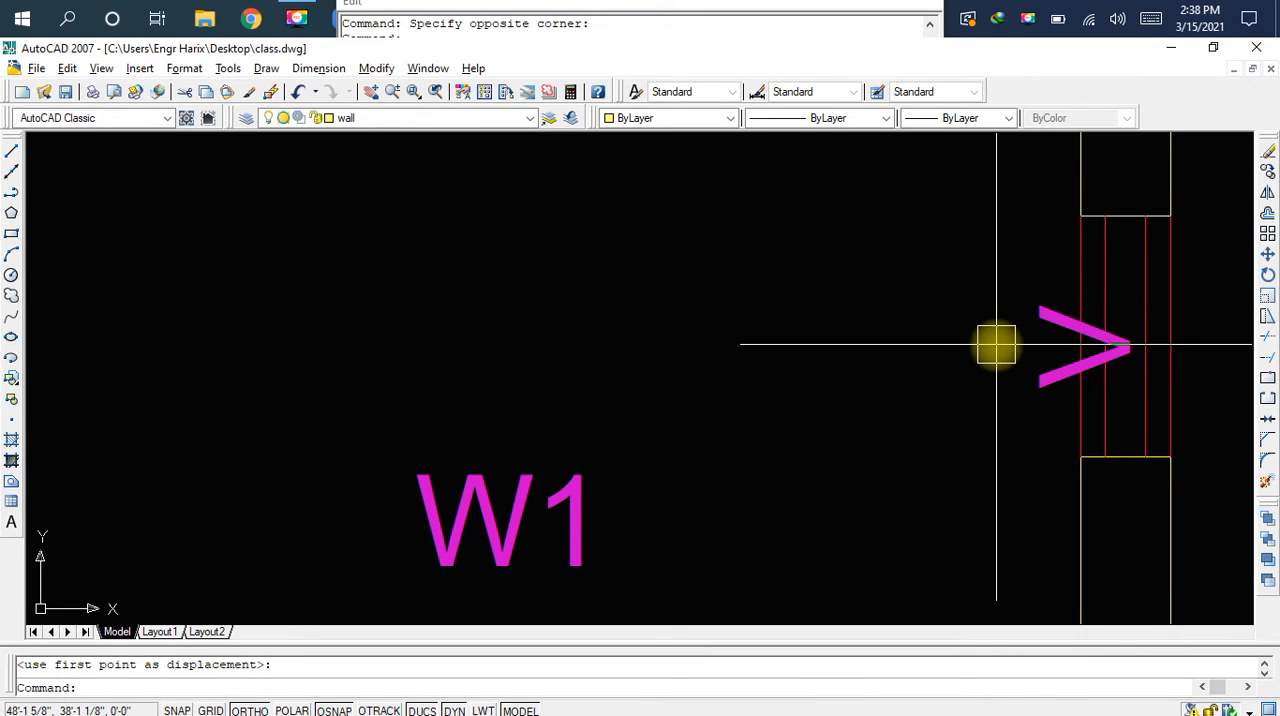
Move the V label about 9 1/2" left, clear of the right partition wall, and save the drawing
key(space)
click(1085, 350)
key(Return)
click(1042, 373)
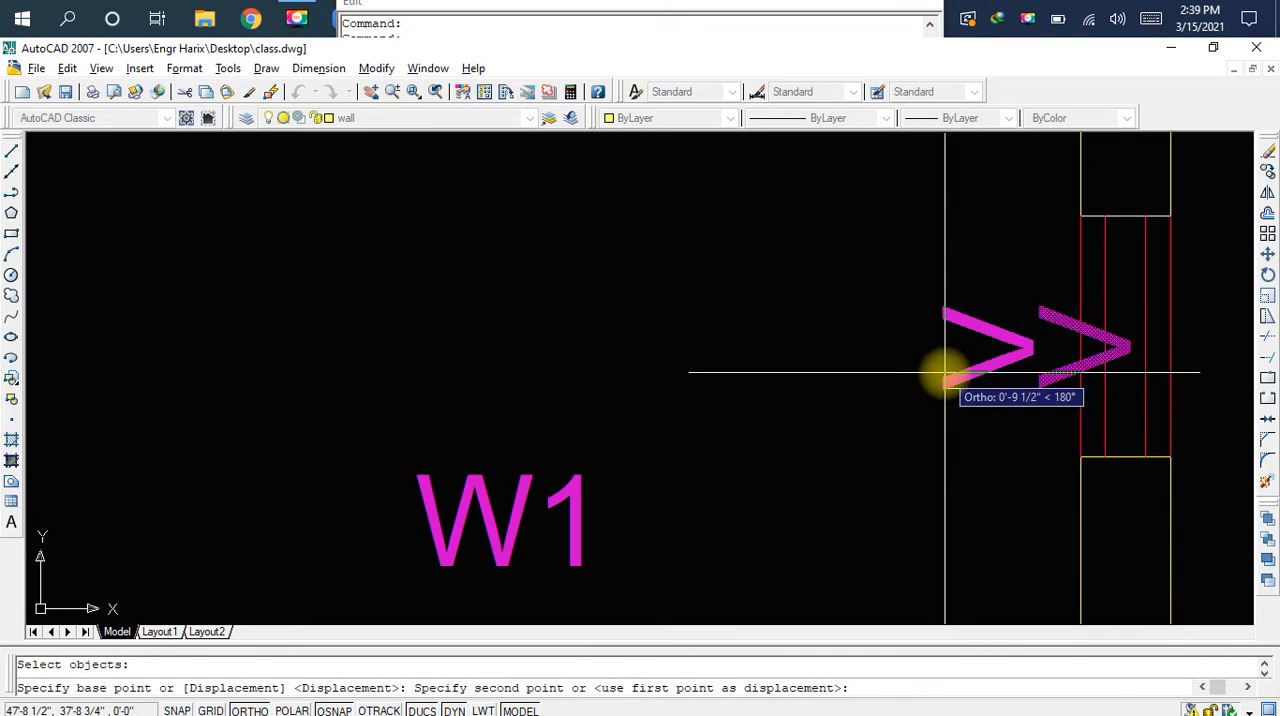
click(945, 373)
key(ctrl+s)
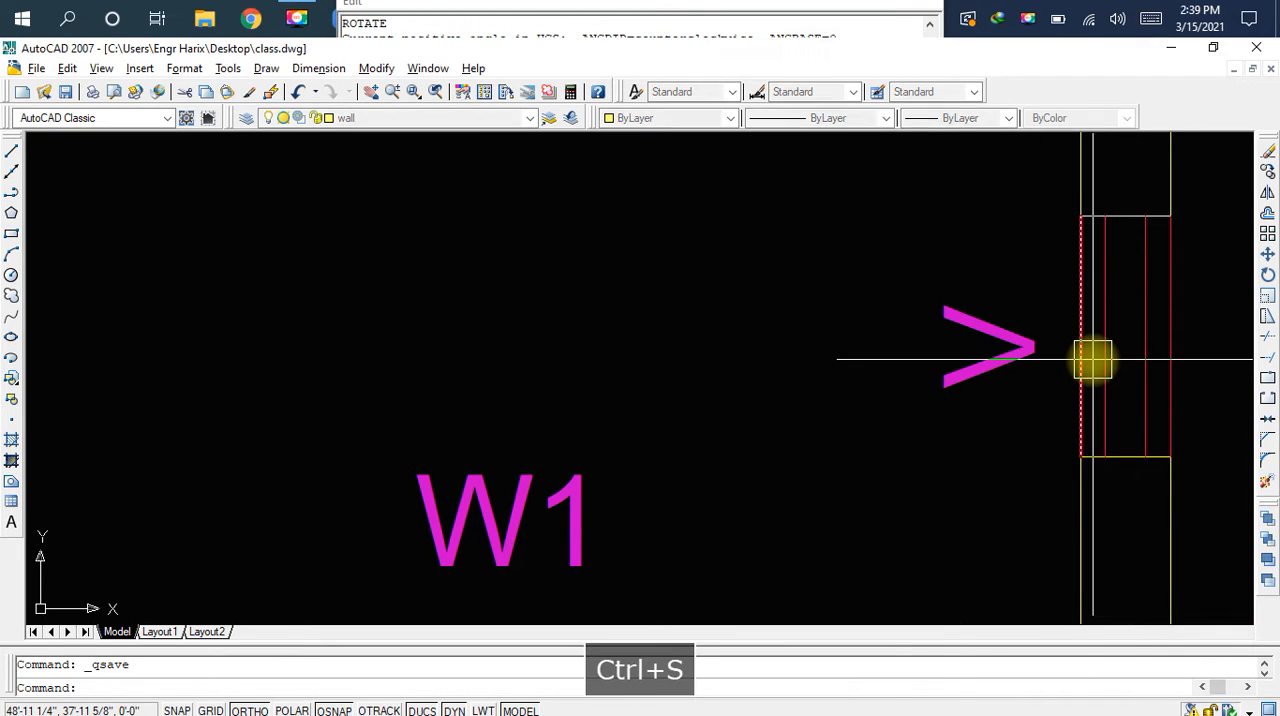
key(F4)
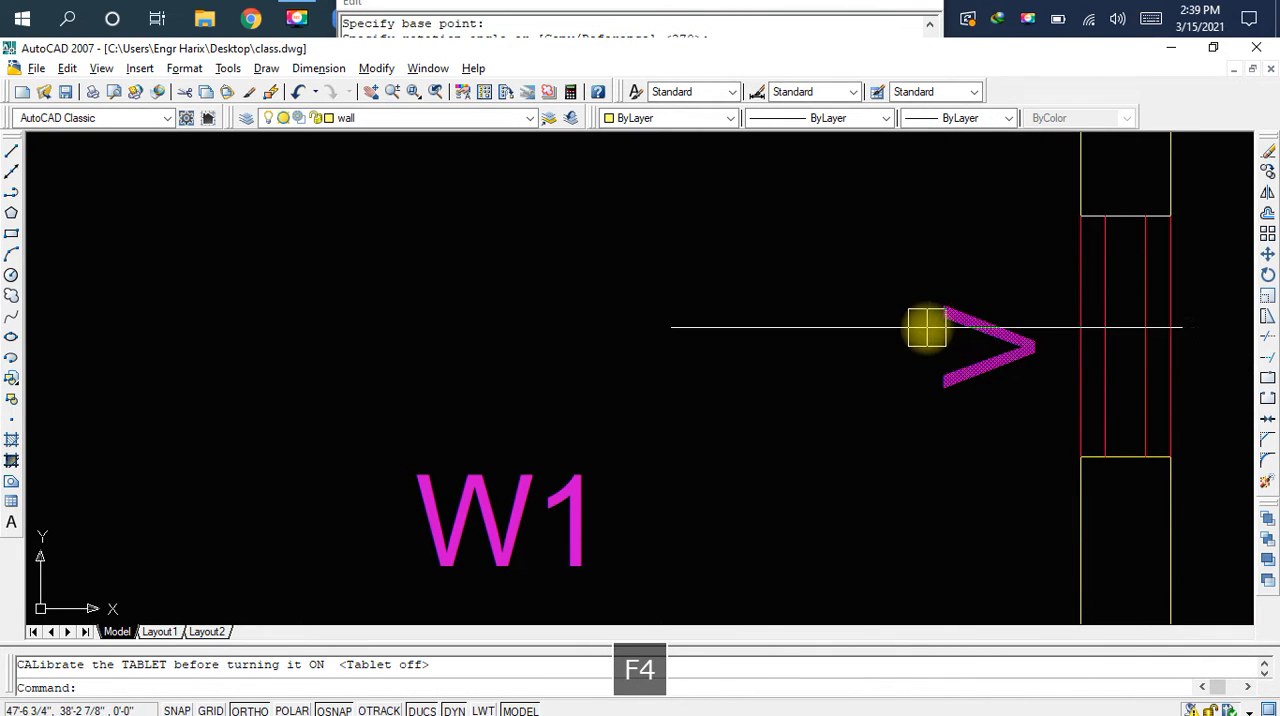
Dimension the upper line of the long horizontal wall from the left partition's corner to just above the first room divider below
scroll(954, 306, down, 3)
middle_drag(945, 293, 1051, 240)
middle_drag(691, 360, 871, 300)
scroll(780, 308, down, 3)
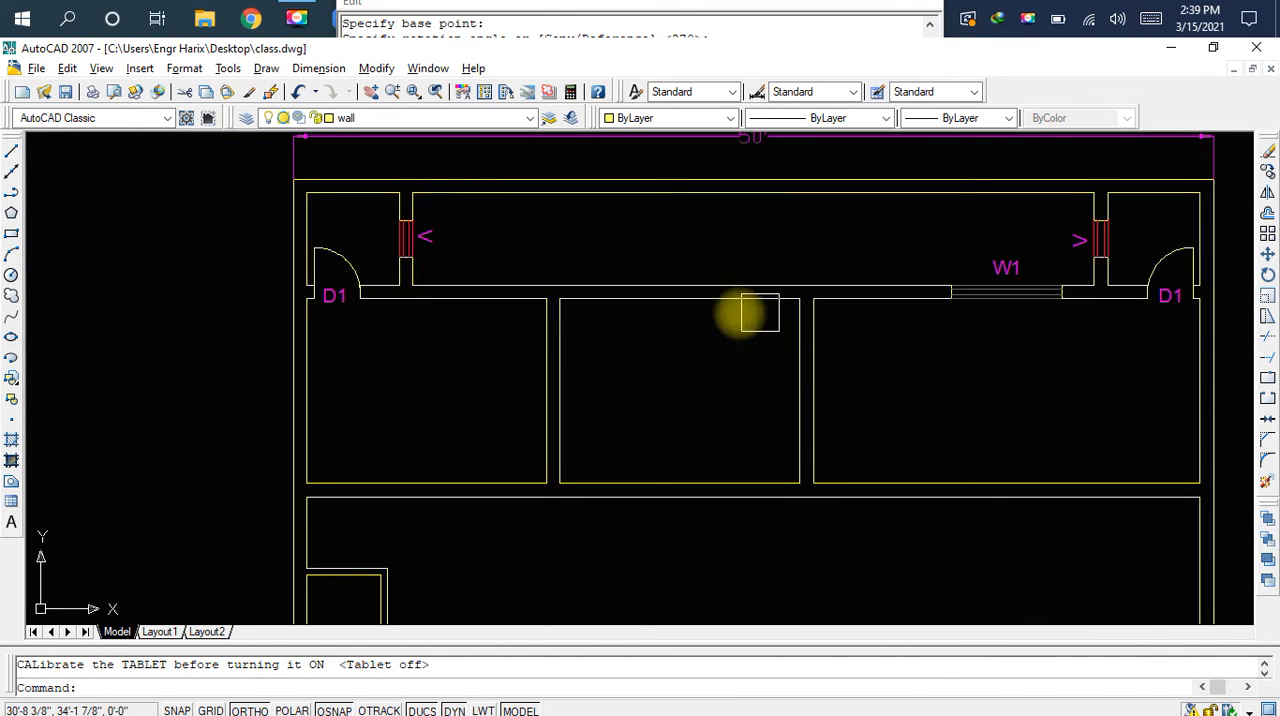
middle_drag(720, 293, 805, 311)
scroll(586, 245, up, 2)
scroll(586, 245, up, 2)
middle_drag(586, 245, 606, 300)
scroll(606, 300, up, 2)
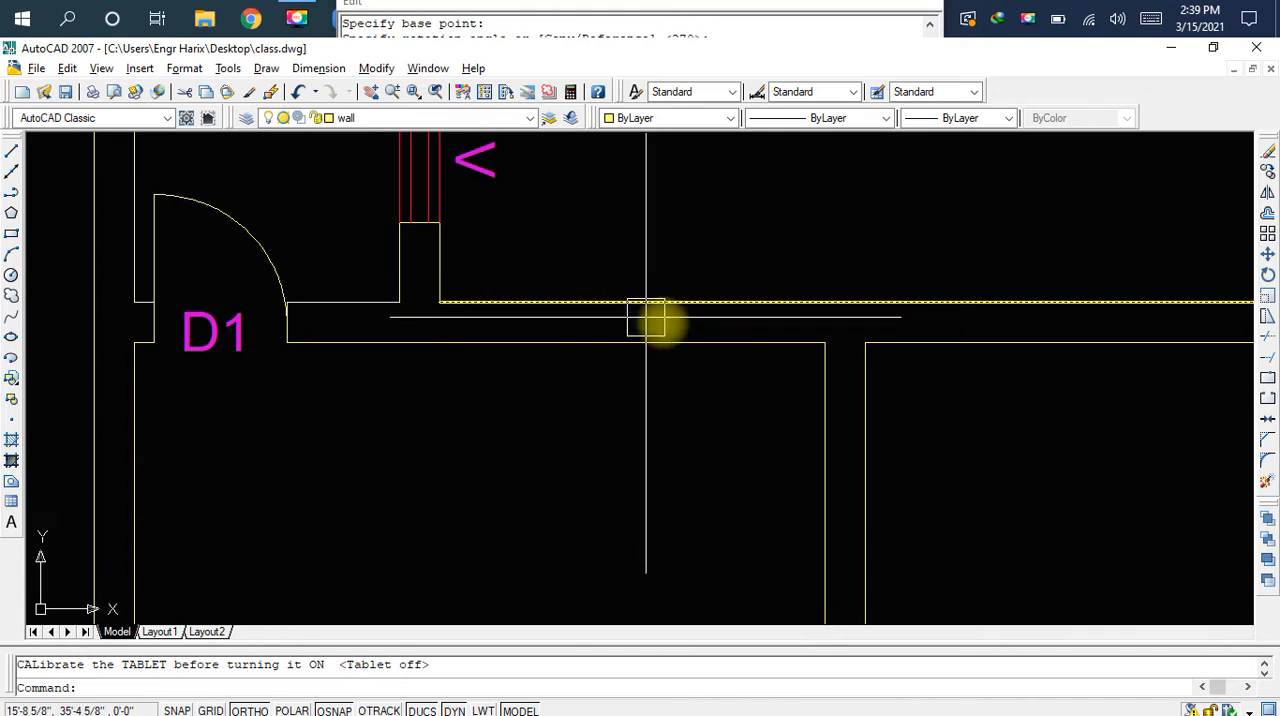
text(da)
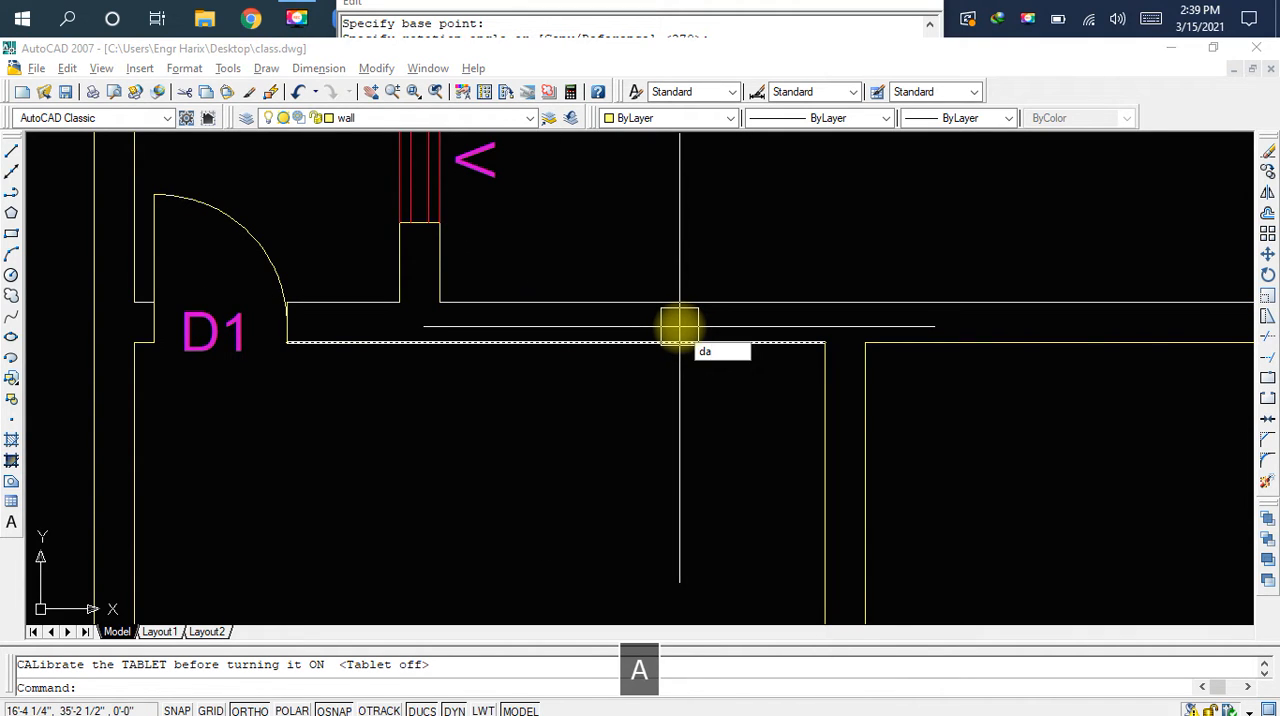
key(space)
click(440, 300)
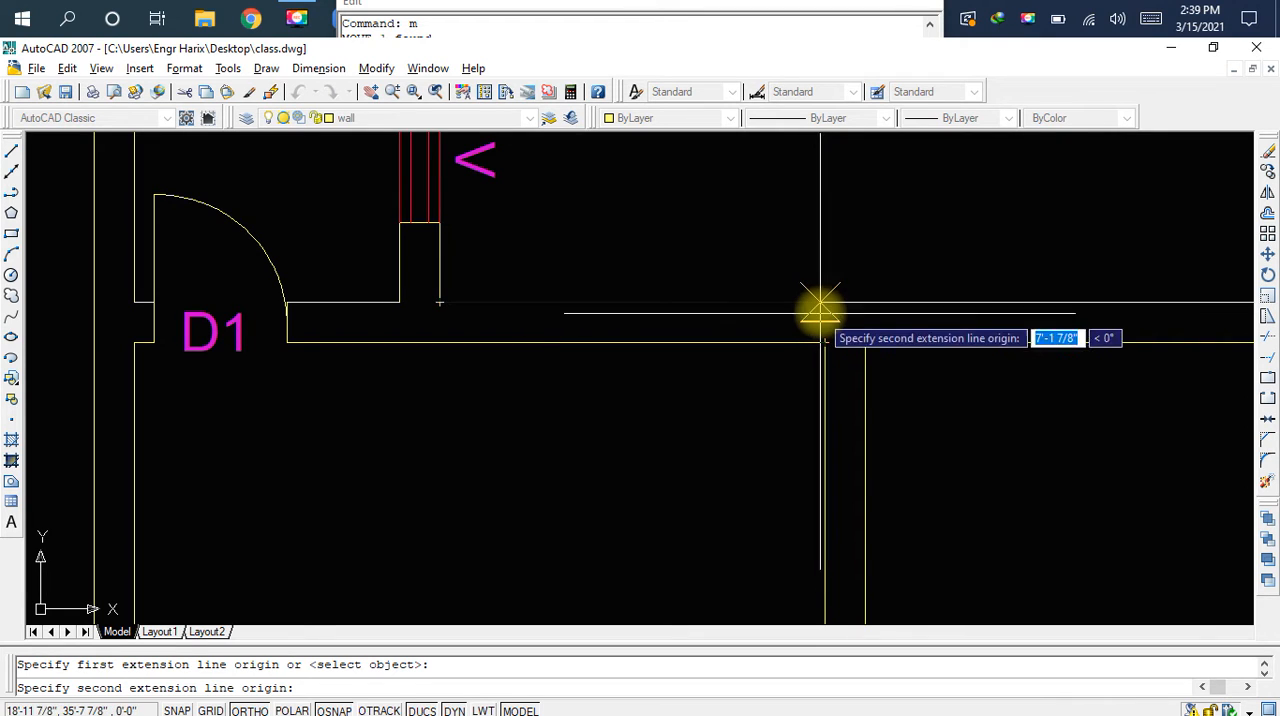
scroll(828, 310, up, 2)
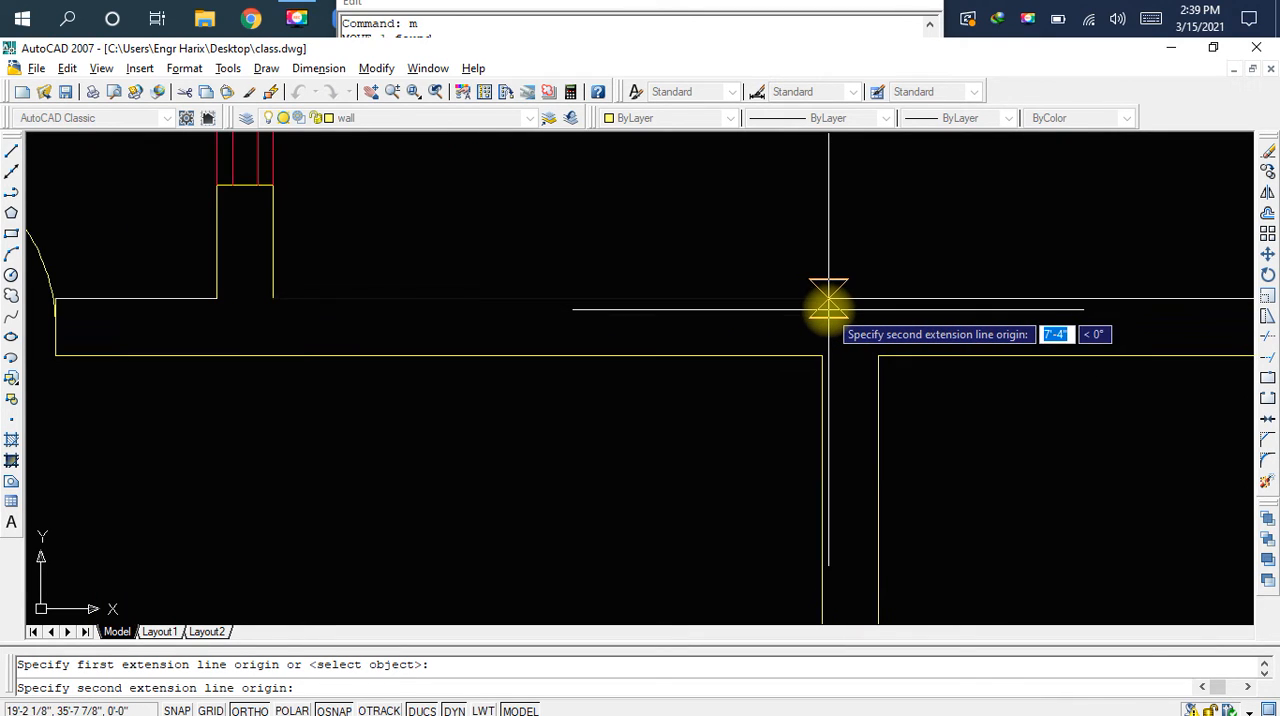
click(827, 300)
click(828, 272)
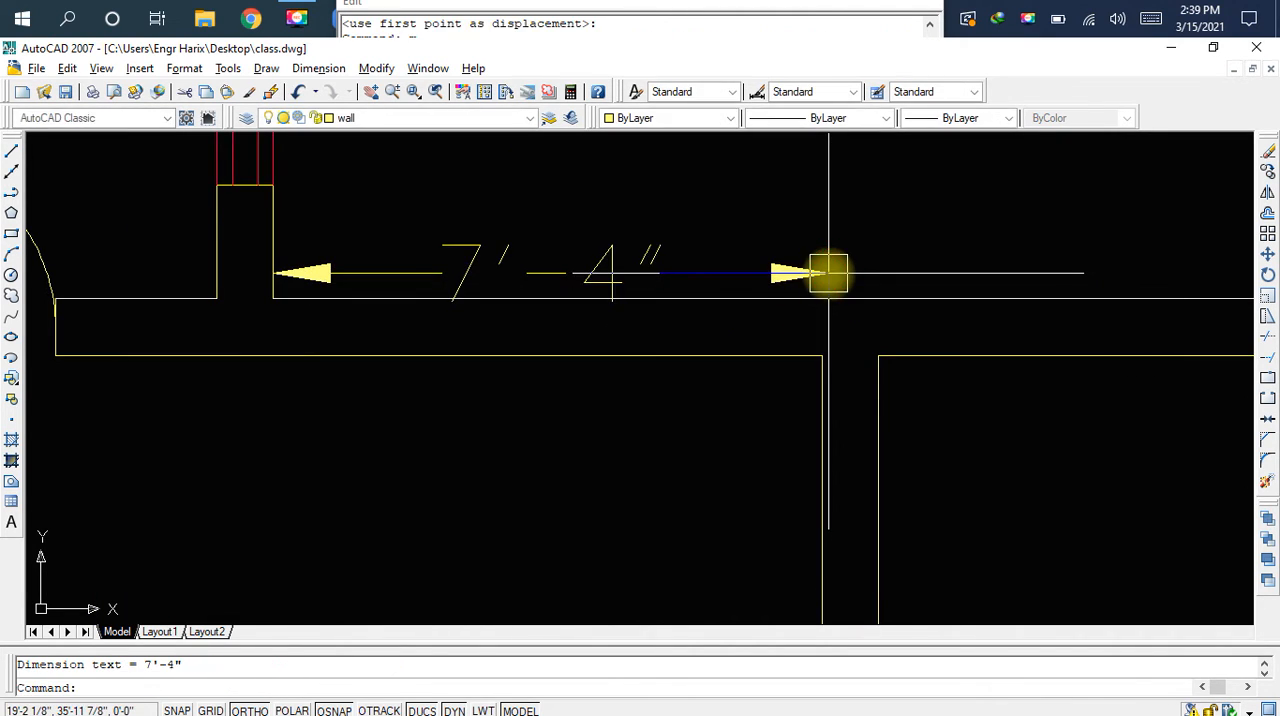
Delete the 7'-4" dimension above the long horizontal wall
scroll(645, 300, down, 2)
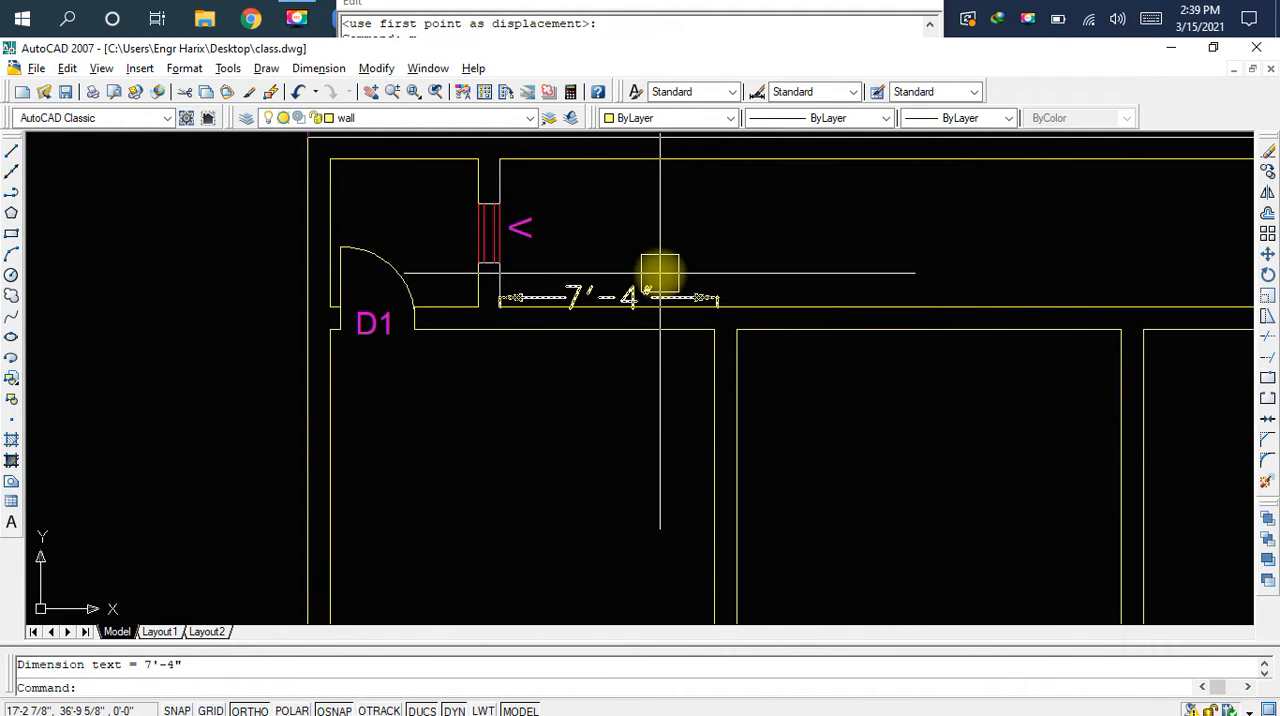
click(660, 272)
key(Delete)
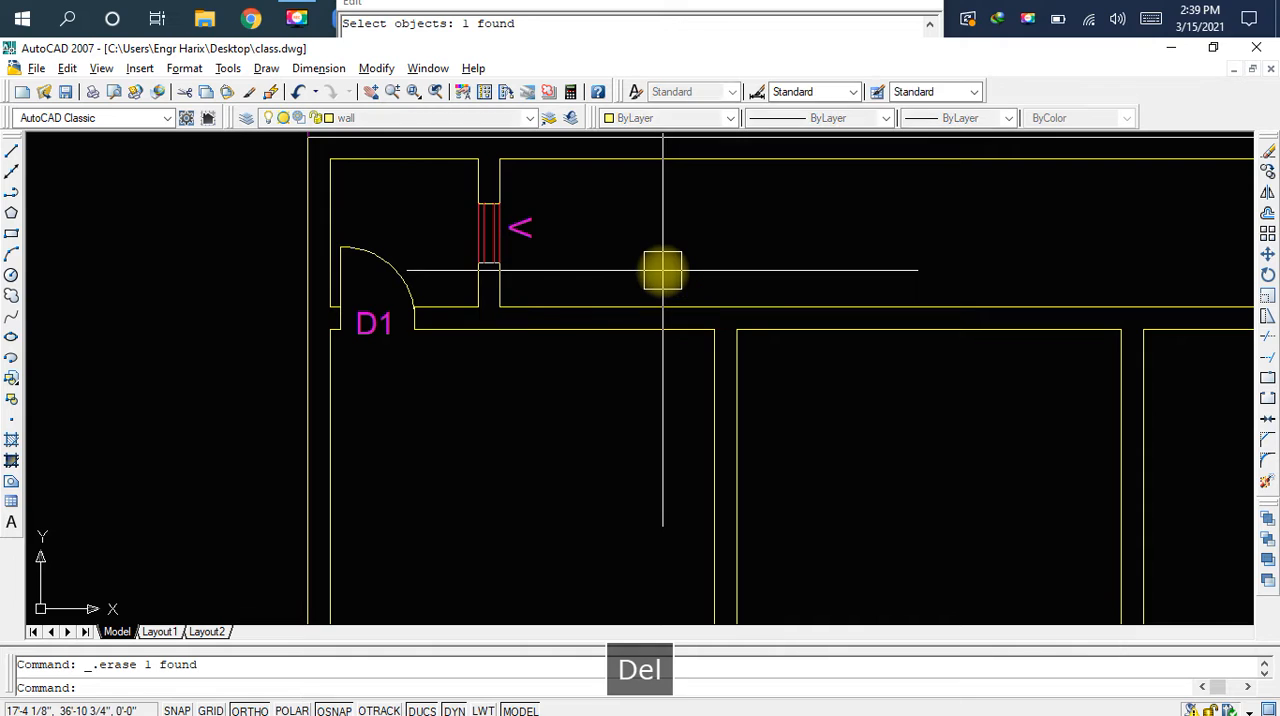
Inspect the lower wall lines above the left and middle rooms, checking the length of the middle room's line
scroll(594, 330, up, 1)
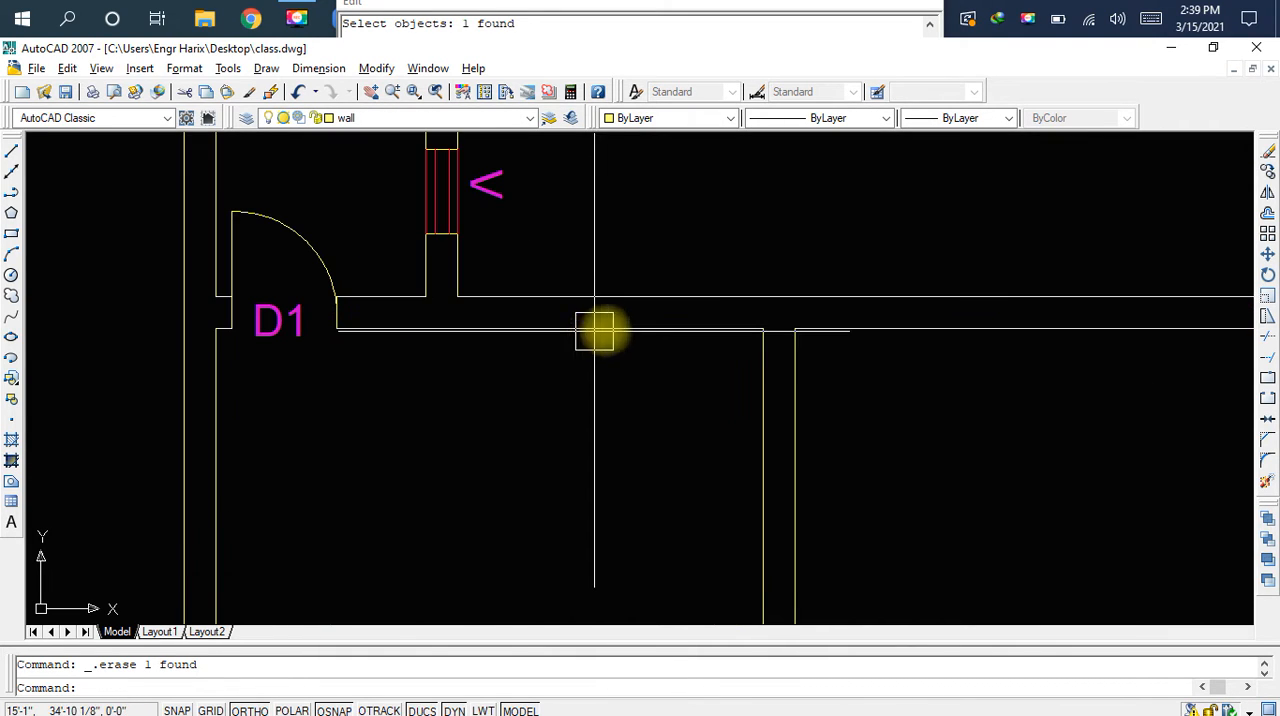
scroll(623, 330, up, 1)
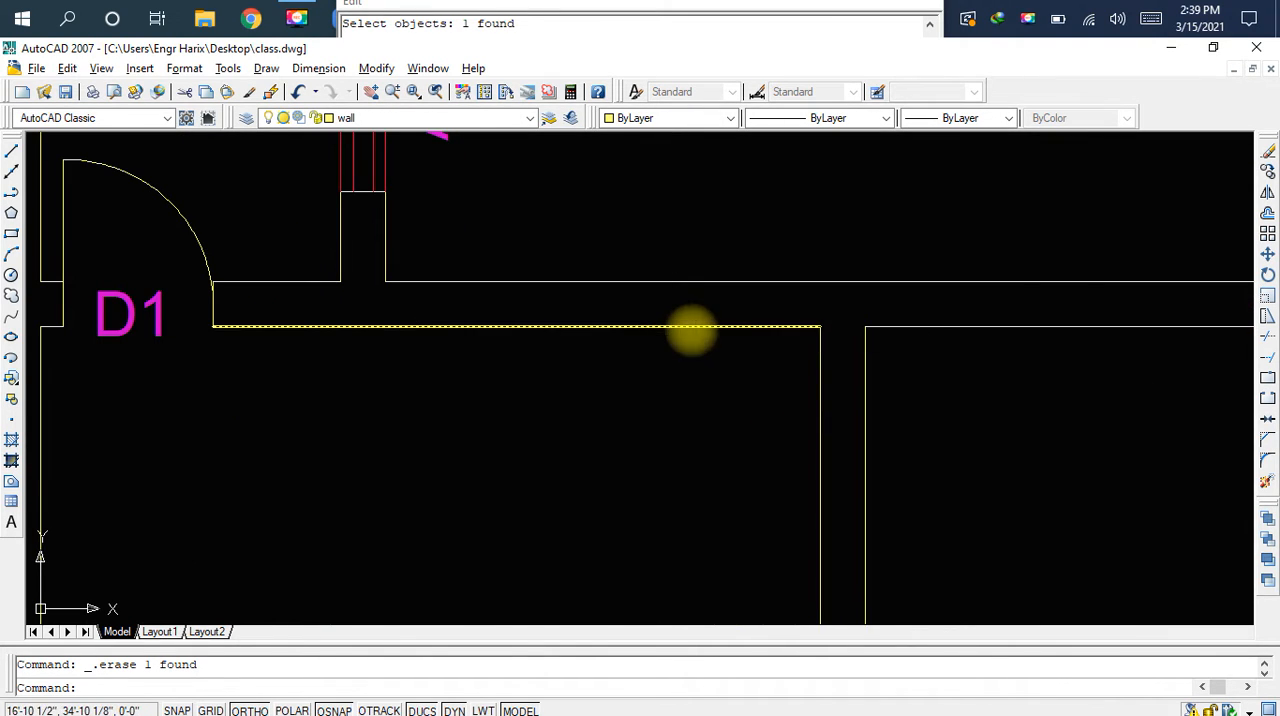
click(620, 342)
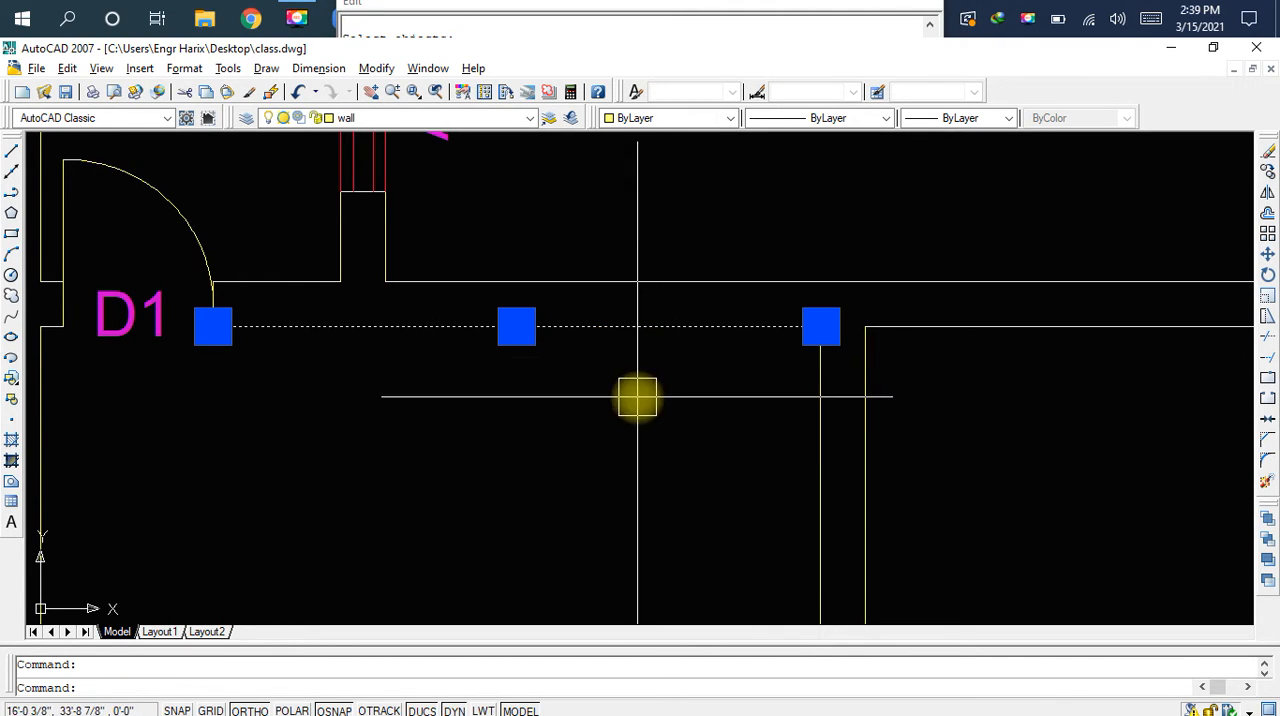
key(Escape)
scroll(672, 392, down, 1)
mouse_move(671, 363)
middle_down()
mouse_move(609, 400)
mouse_move(486, 406)
mouse_move(581, 322)
middle_up()
scroll(581, 322, down, 1)
middle_drag(760, 377, 677, 389)
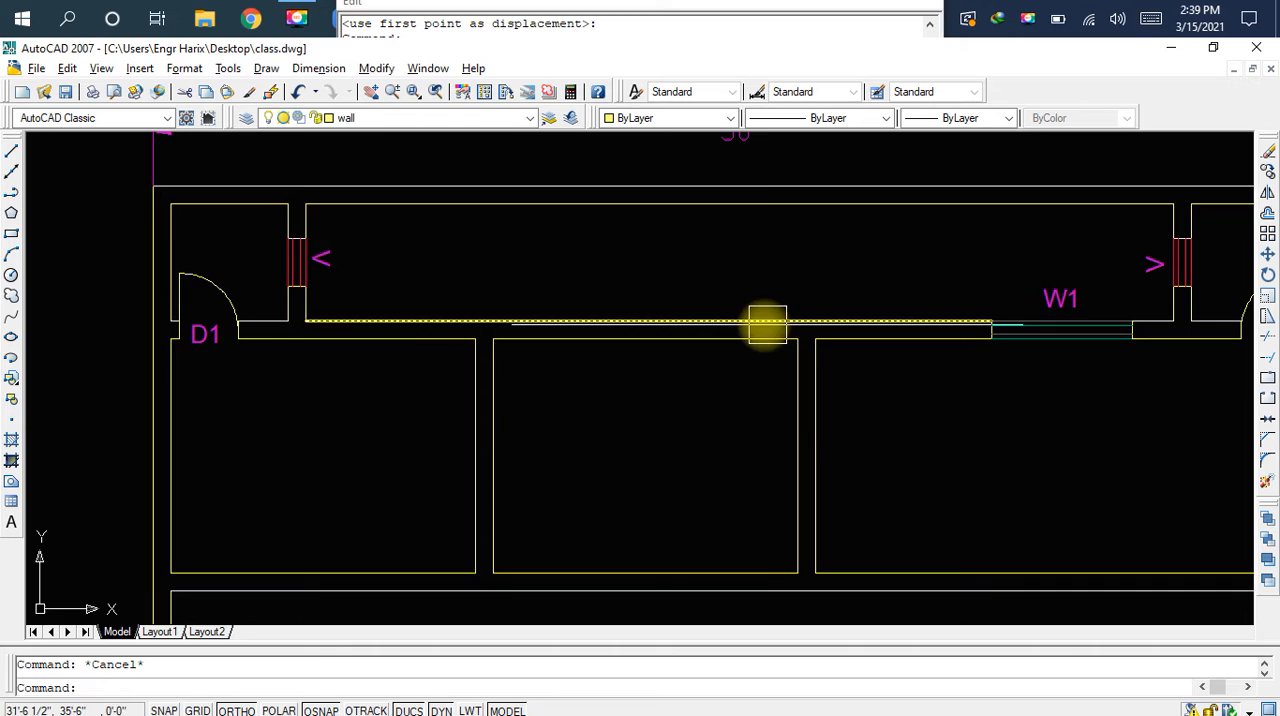
mouse_move(611, 351)
middle_down()
mouse_move(706, 399)
mouse_move(737, 391)
mouse_move(794, 309)
middle_up()
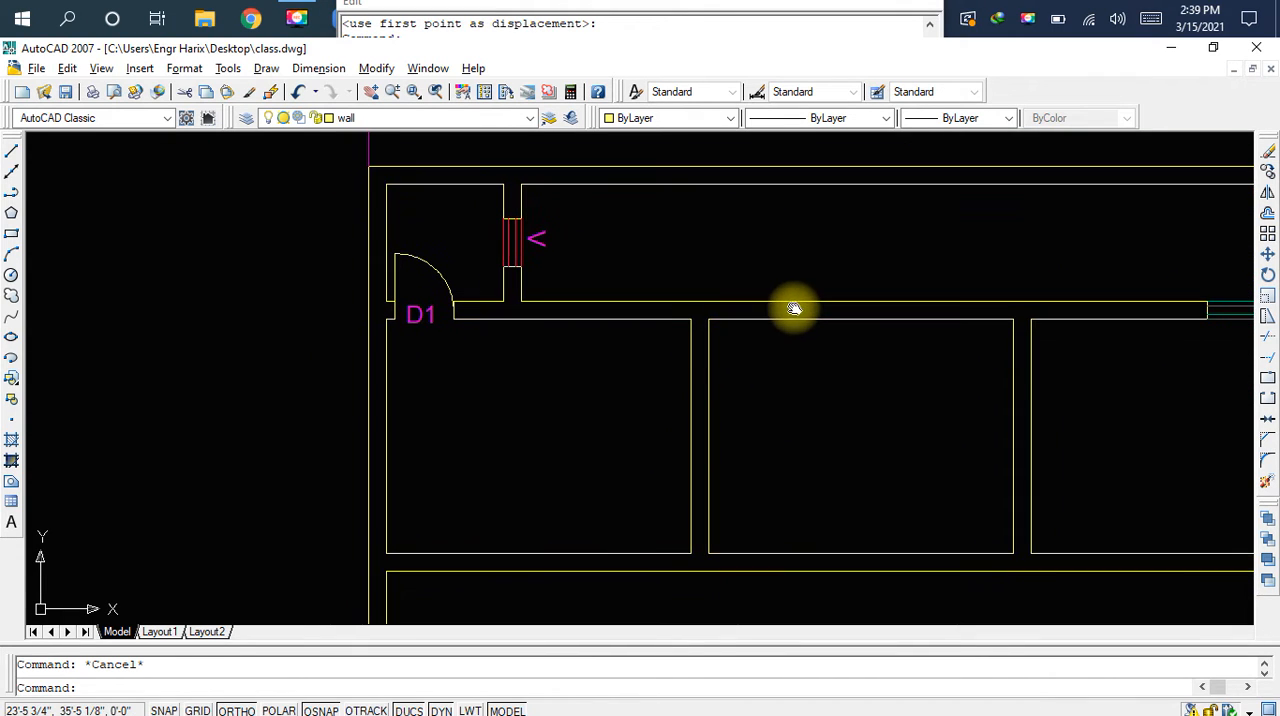
middle_drag(871, 322, 663, 328)
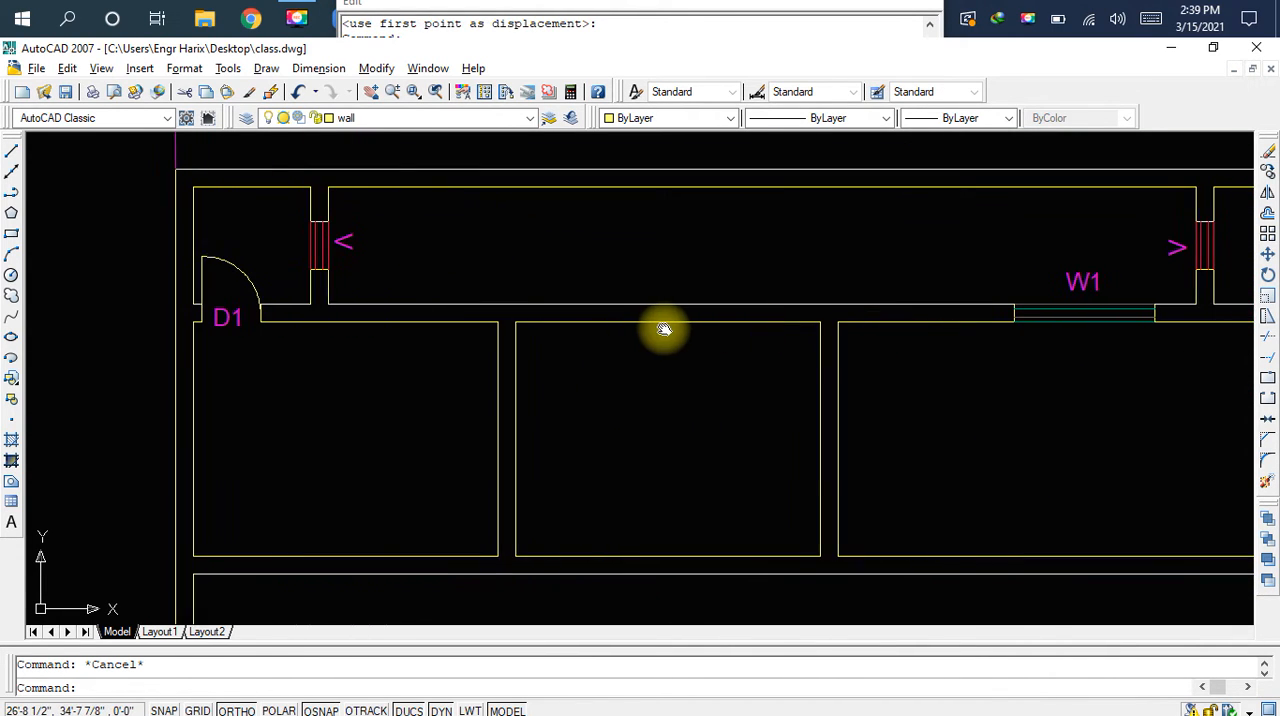
scroll(691, 325, up, 2)
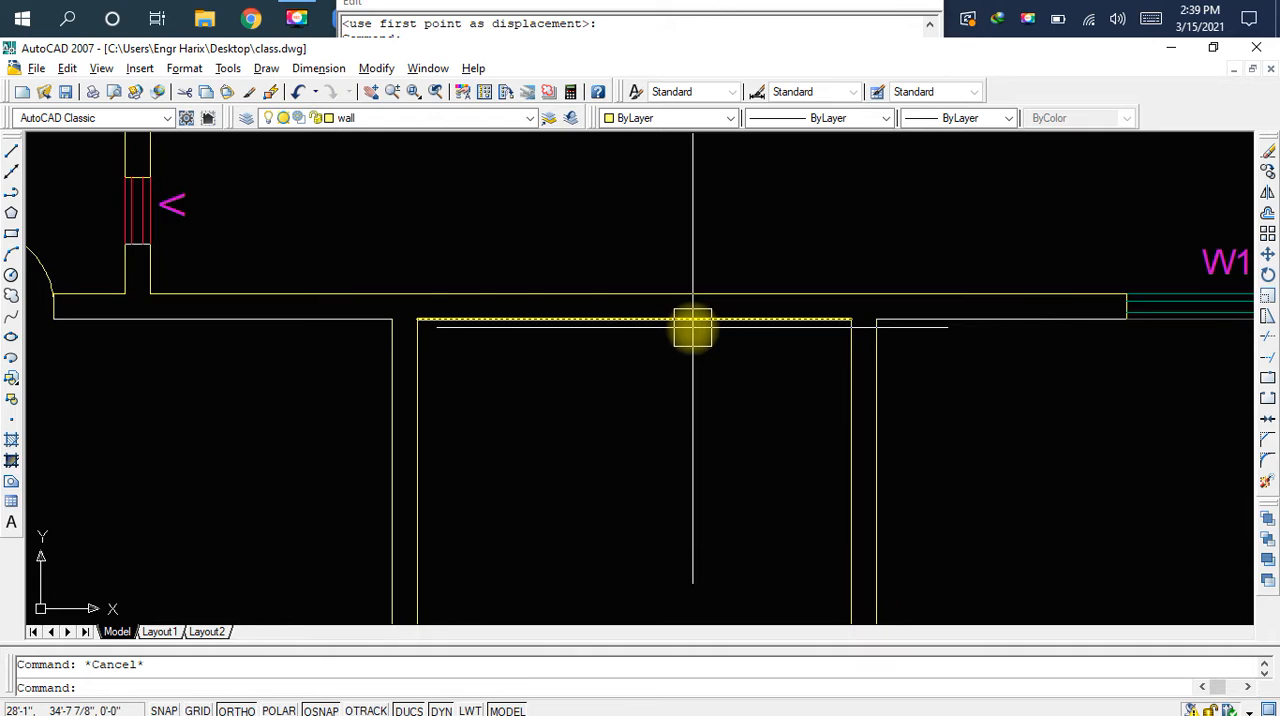
click(692, 321)
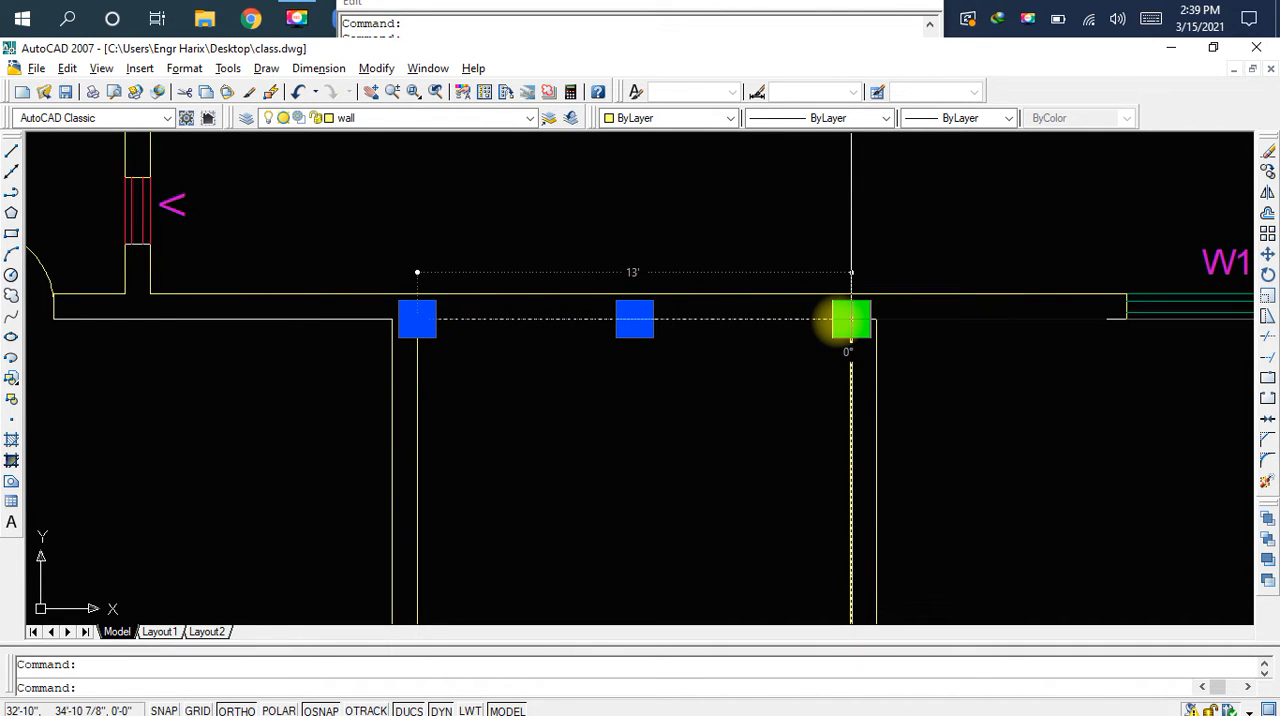
middle_drag(774, 363, 591, 366)
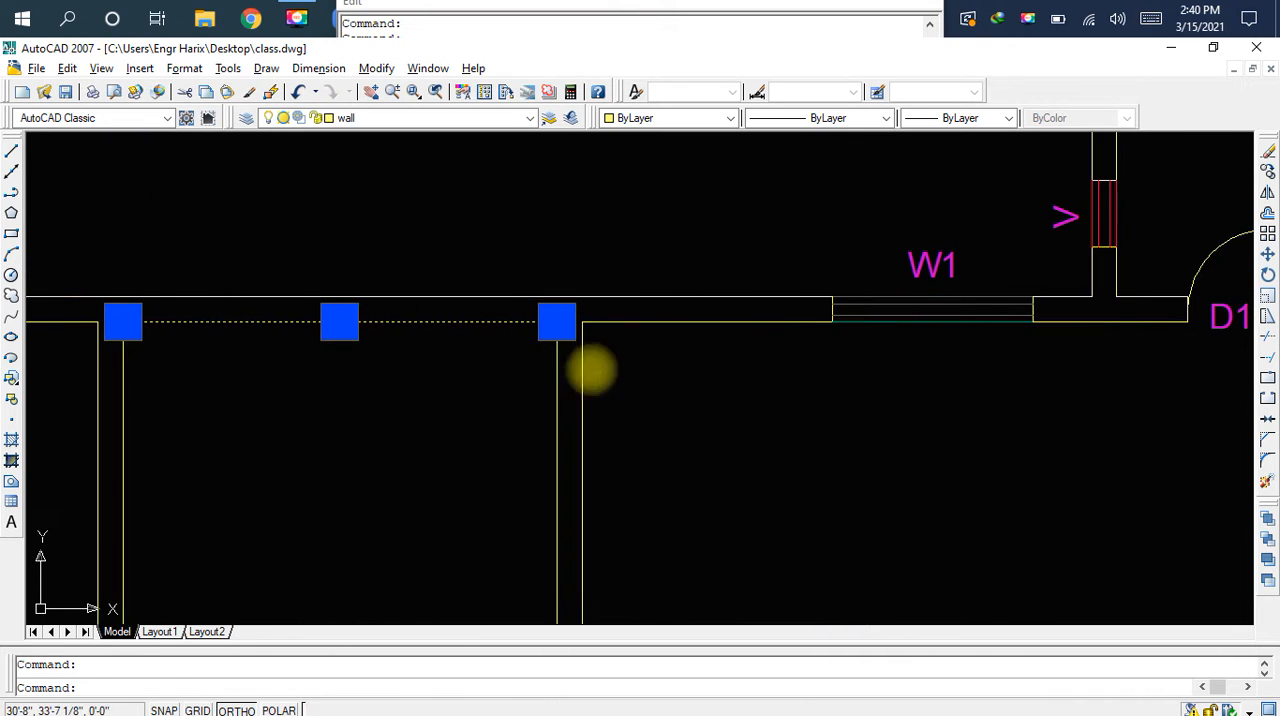
key(Escape)
Check the upper line of the W1 window in the right room's wall
scroll(1051, 294, up, 6)
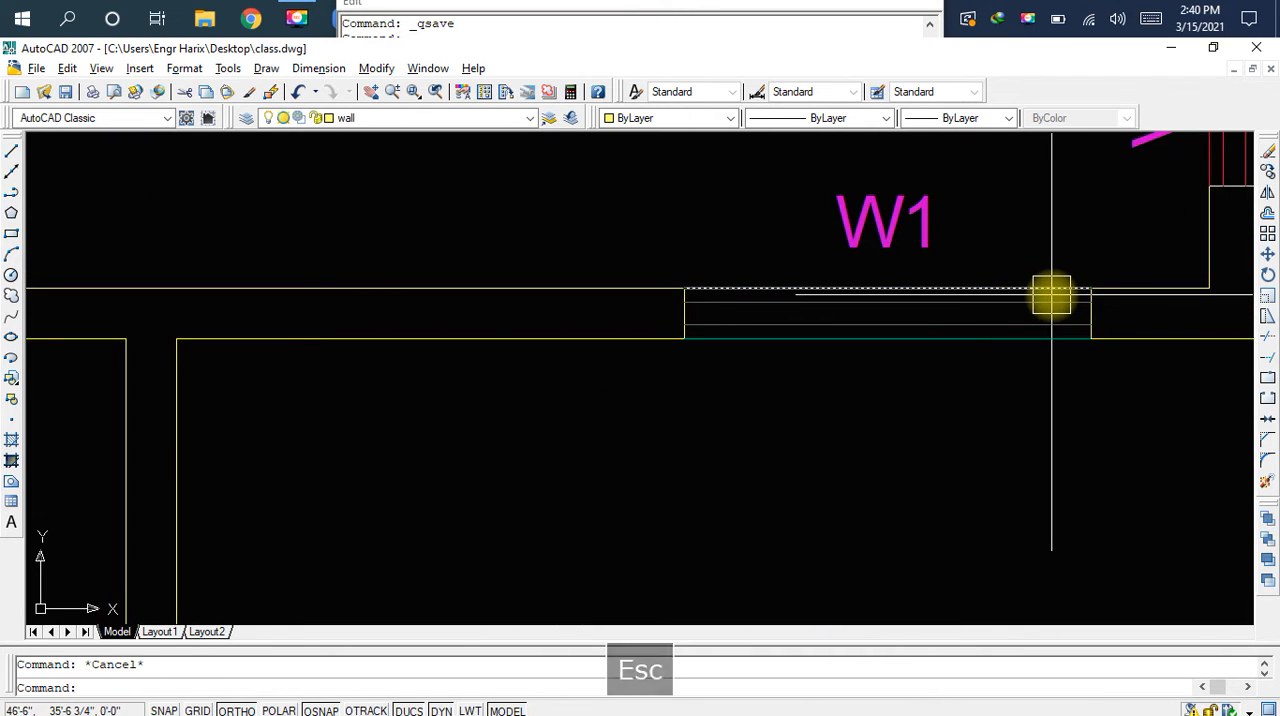
middle_drag(1054, 294, 1002, 368)
click(1015, 353)
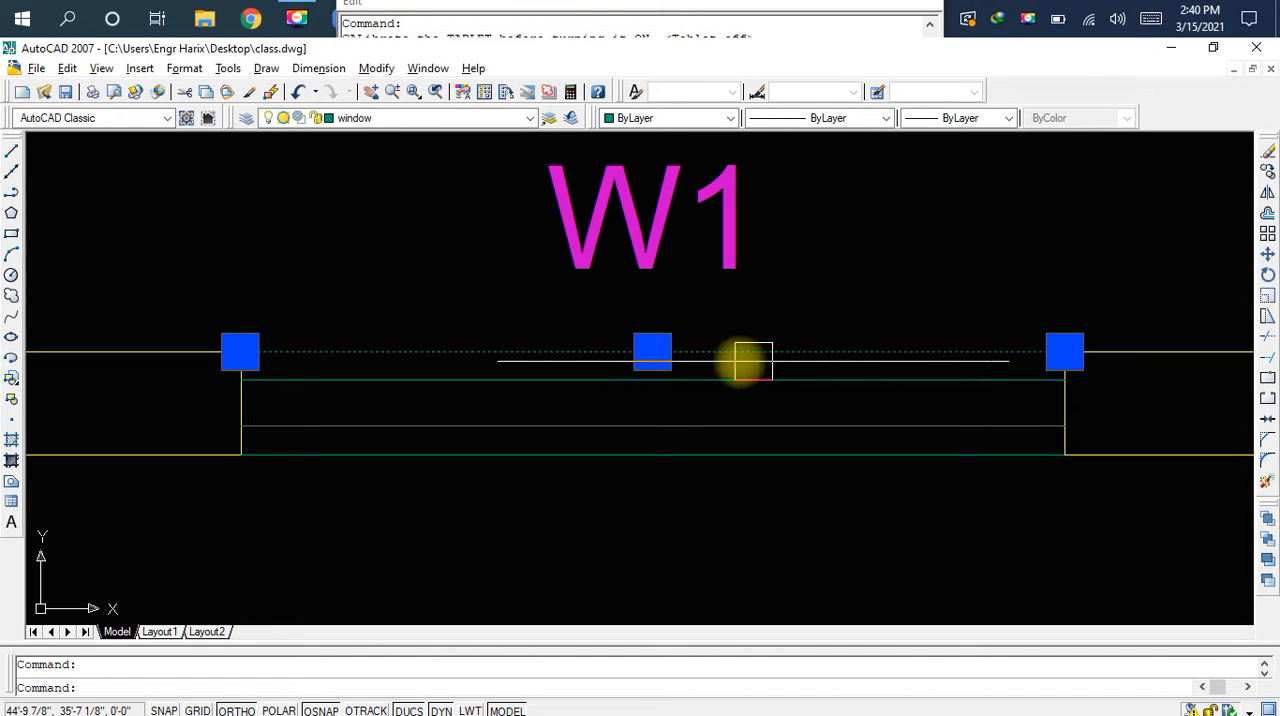
scroll(737, 360, down, 8)
middle_drag(681, 418, 749, 429)
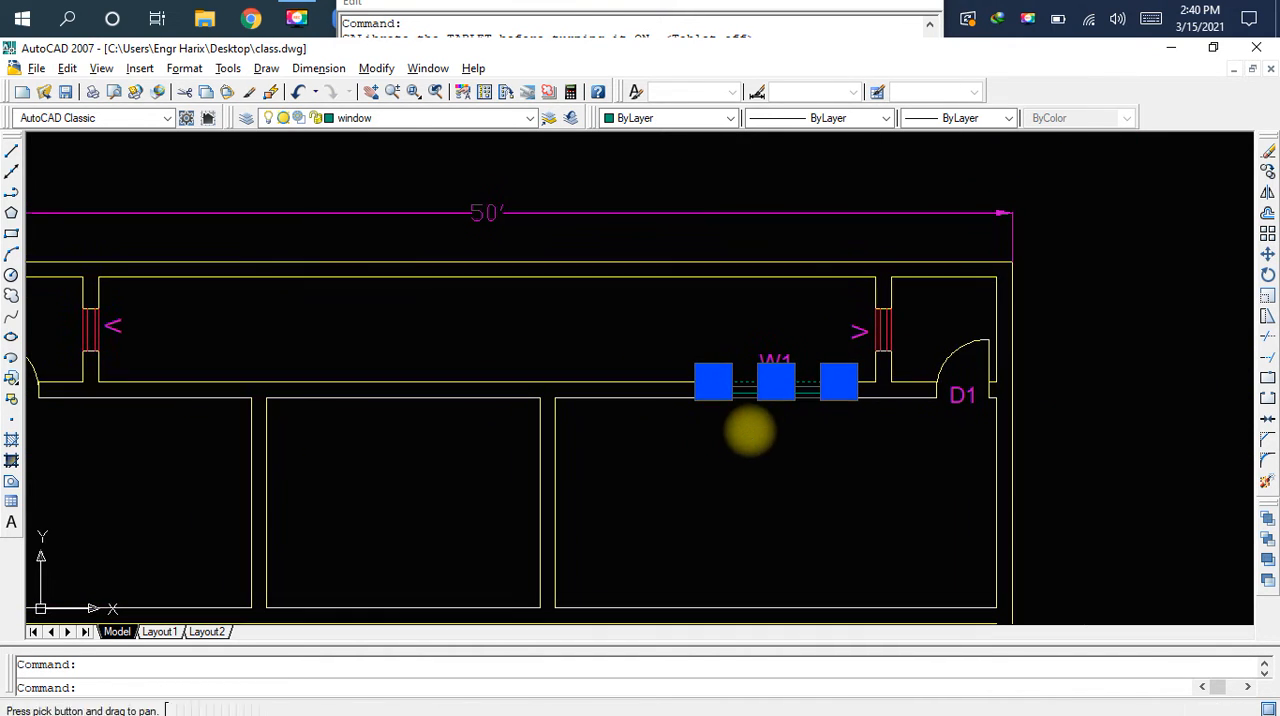
key(Escape)
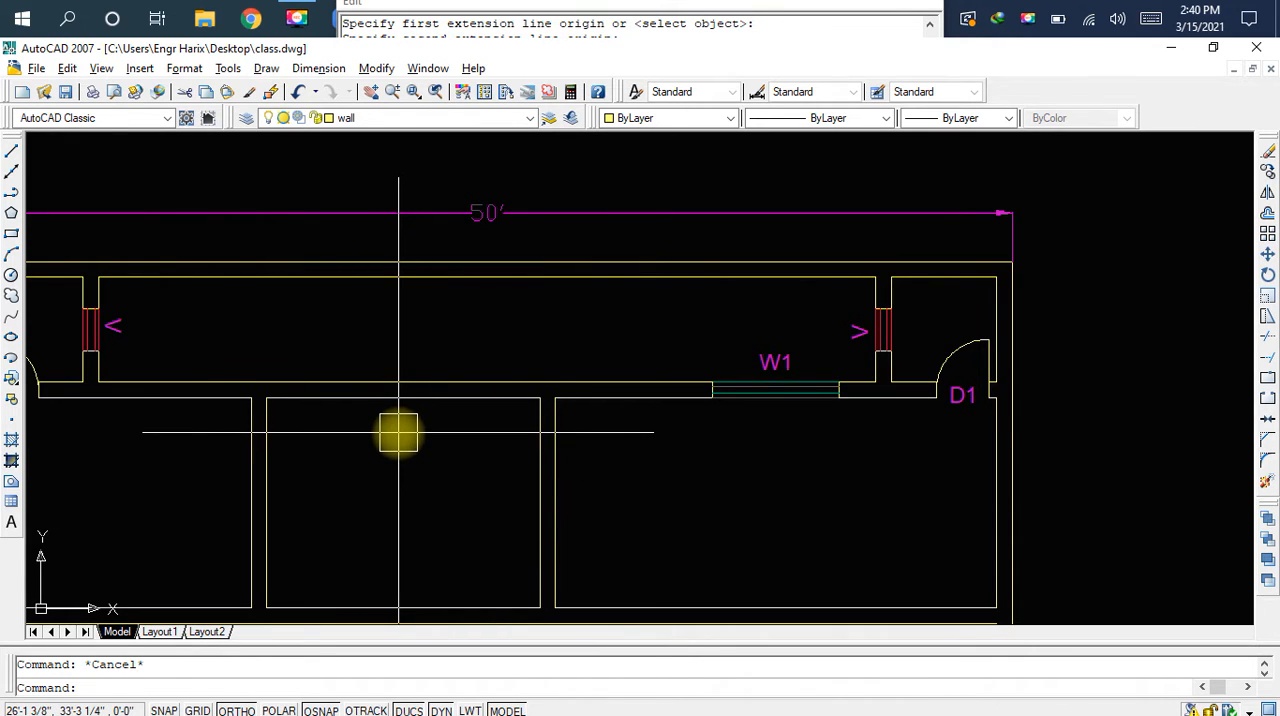
Draw a 9" vertical line across the wall from the midpoint of the middle room's top line to the upper wall line
scroll(399, 432, up, 2)
mouse_move(397, 434)
middle_down()
mouse_move(566, 449)
mouse_move(617, 429)
middle_up()
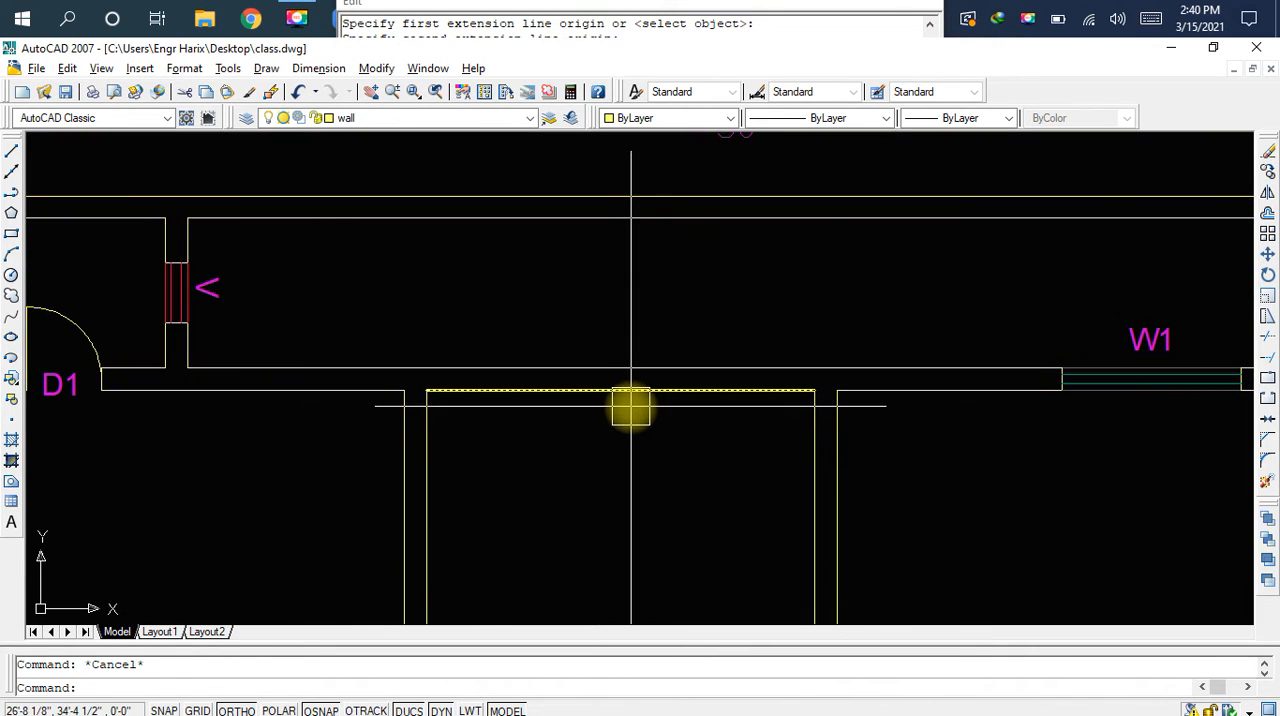
key(l)
key(space)
click(634, 402)
scroll(633, 403, up, 3)
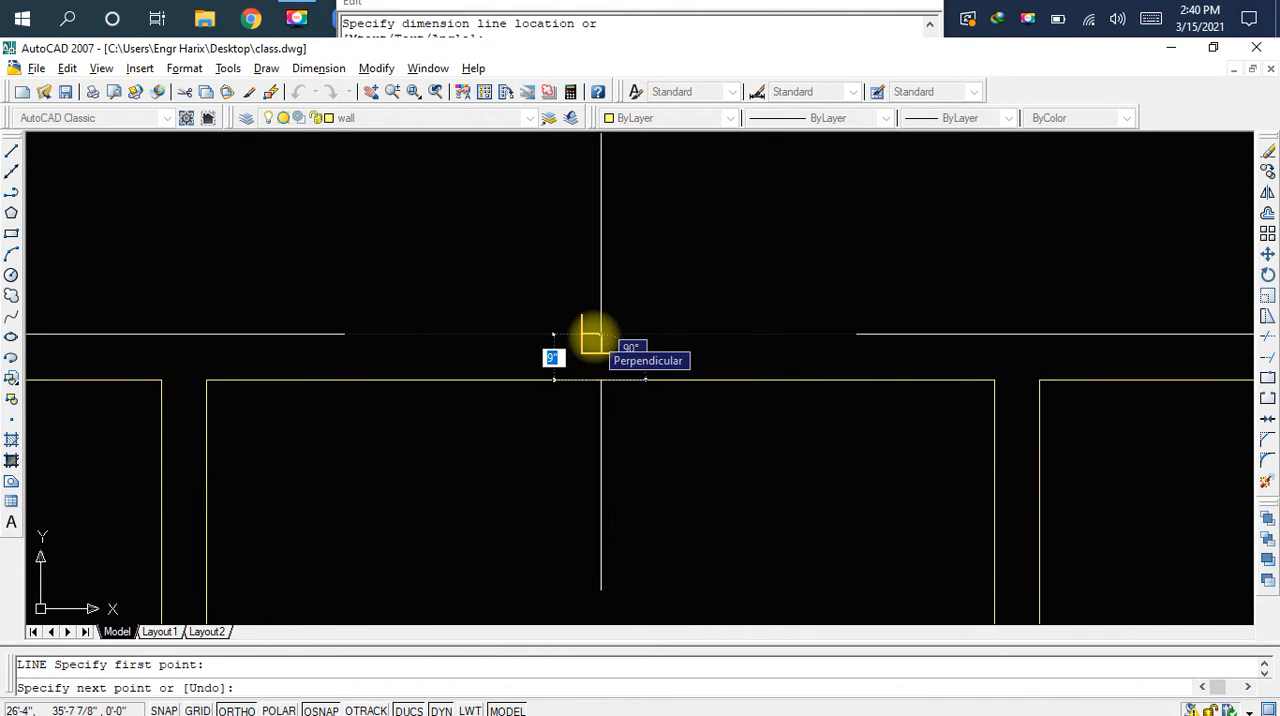
key(Escape)
scroll(634, 443, up, 1)
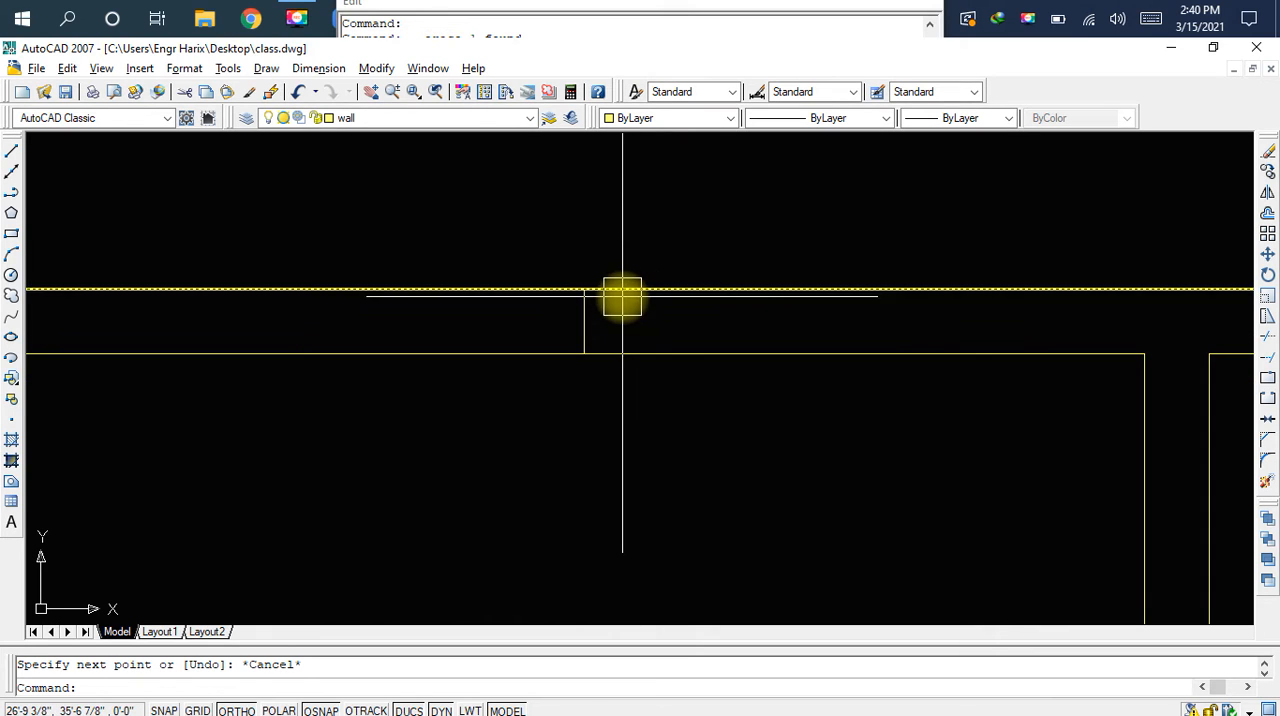
click(622, 290)
scroll(671, 322, down, 1)
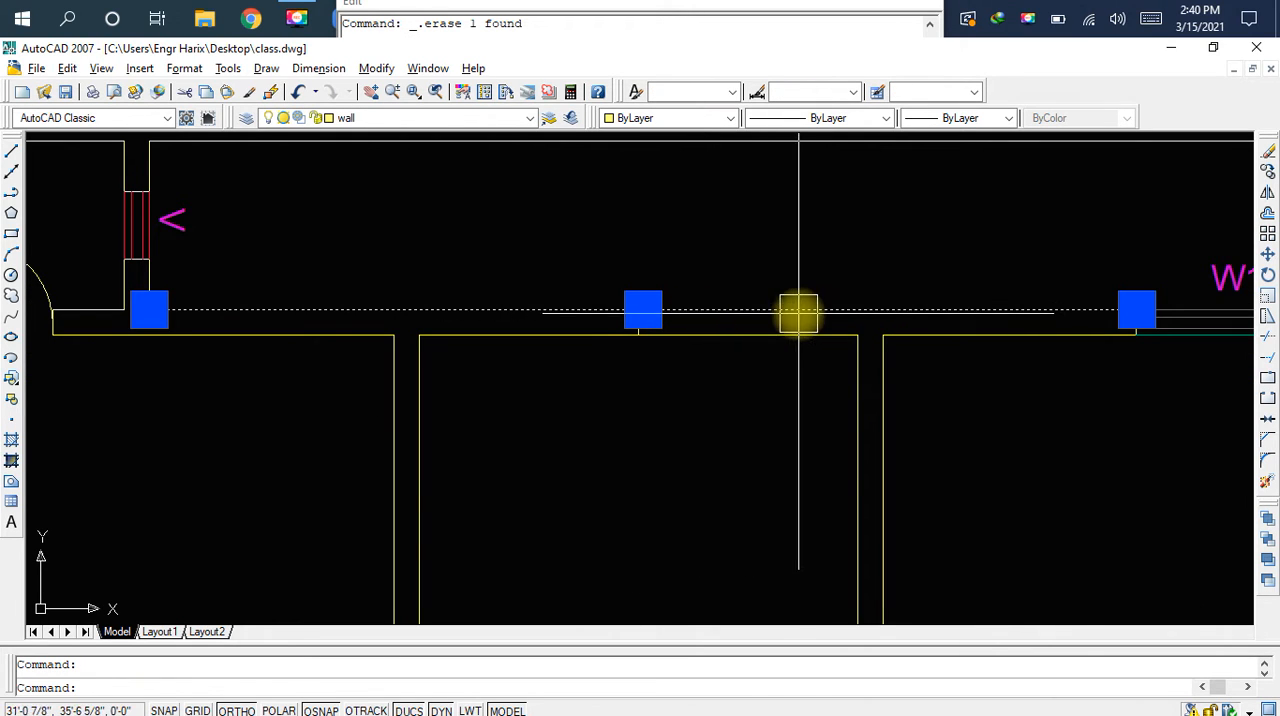
key(Escape)
middle_drag(734, 356, 536, 363)
middle_drag(895, 405, 741, 484)
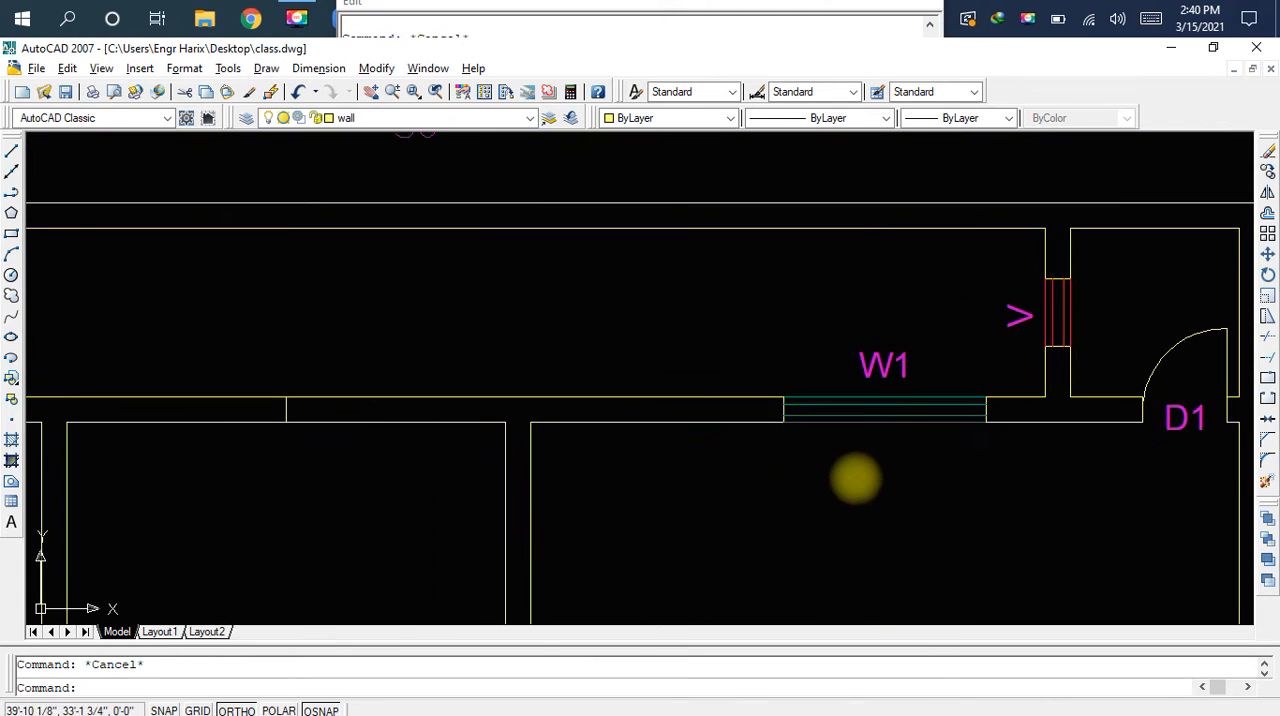
click(752, 296)
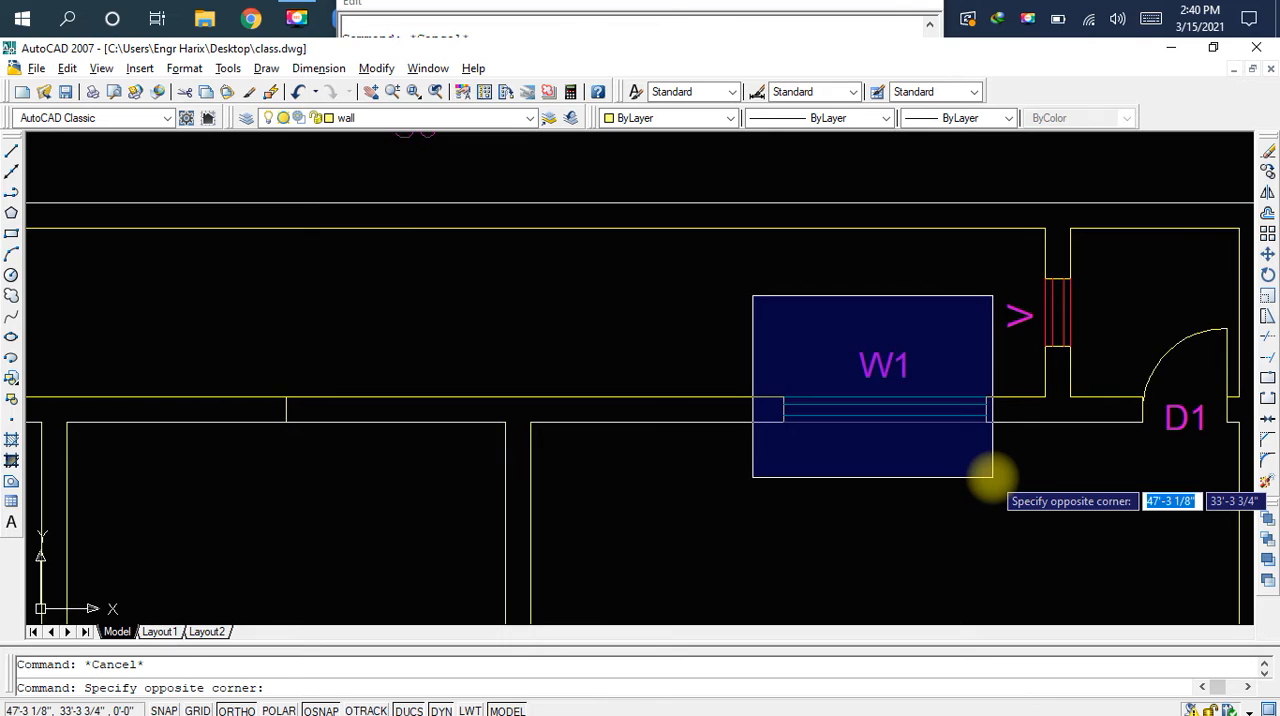
click(993, 477)
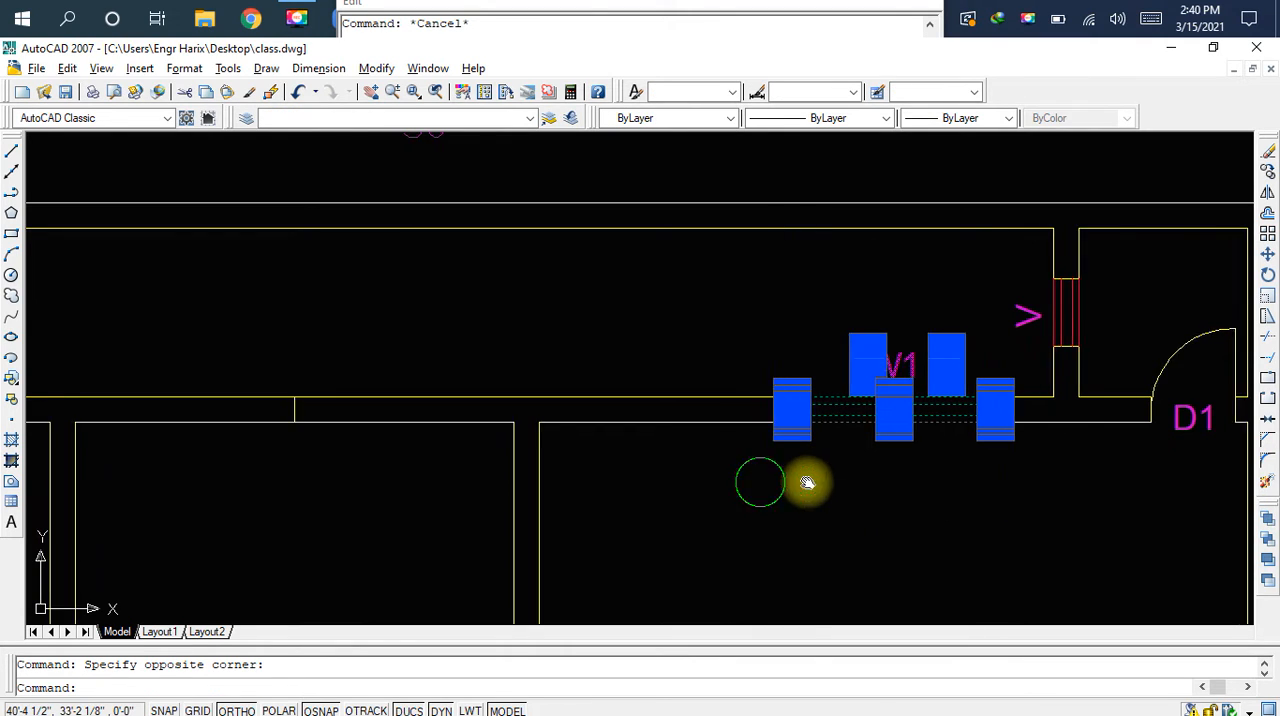
middle_drag(766, 480, 951, 489)
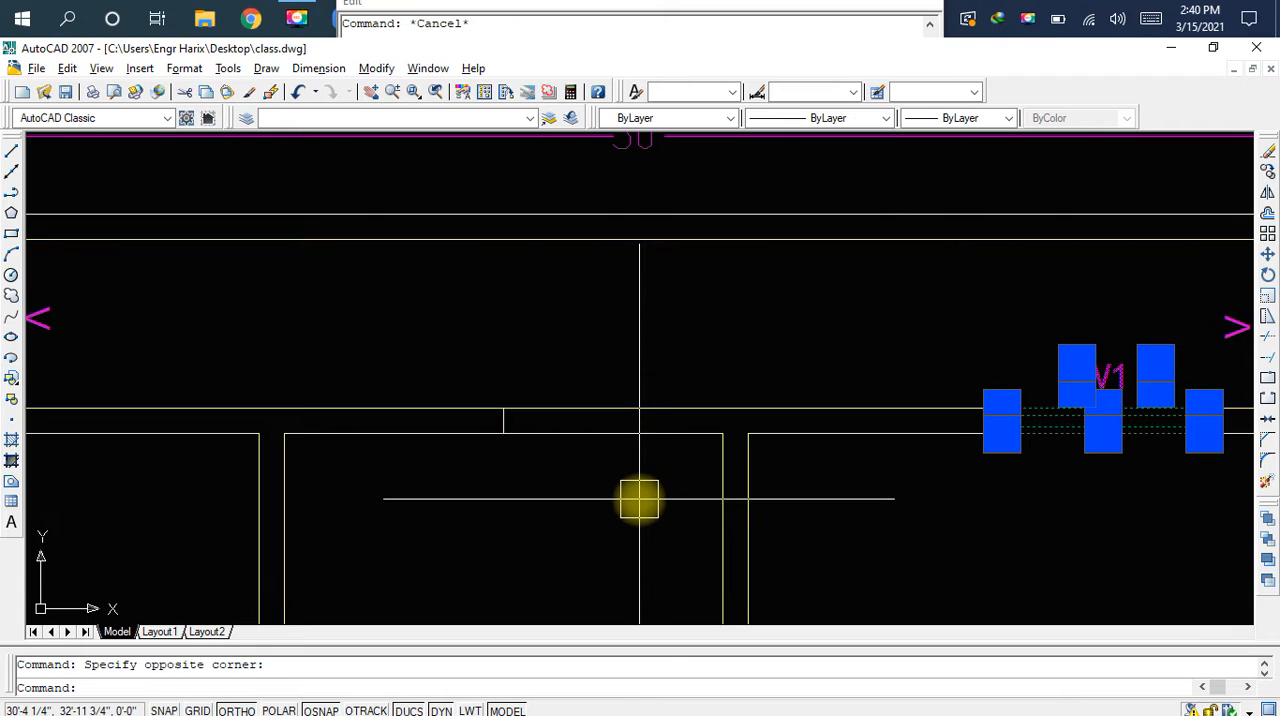
key(Escape)
Offset the vertical line in the middle room's wall by 3' to both sides and erase the original line
scroll(512, 422, up, 3)
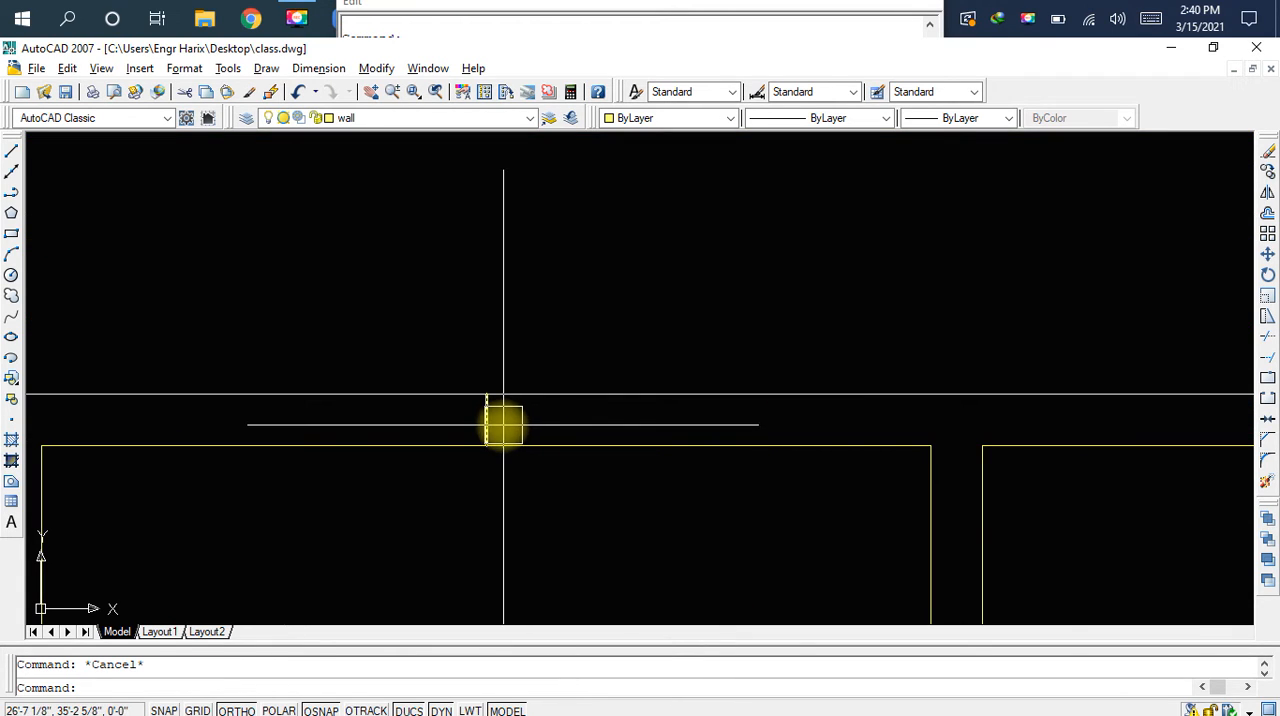
text(o)
key(space)
text(3)
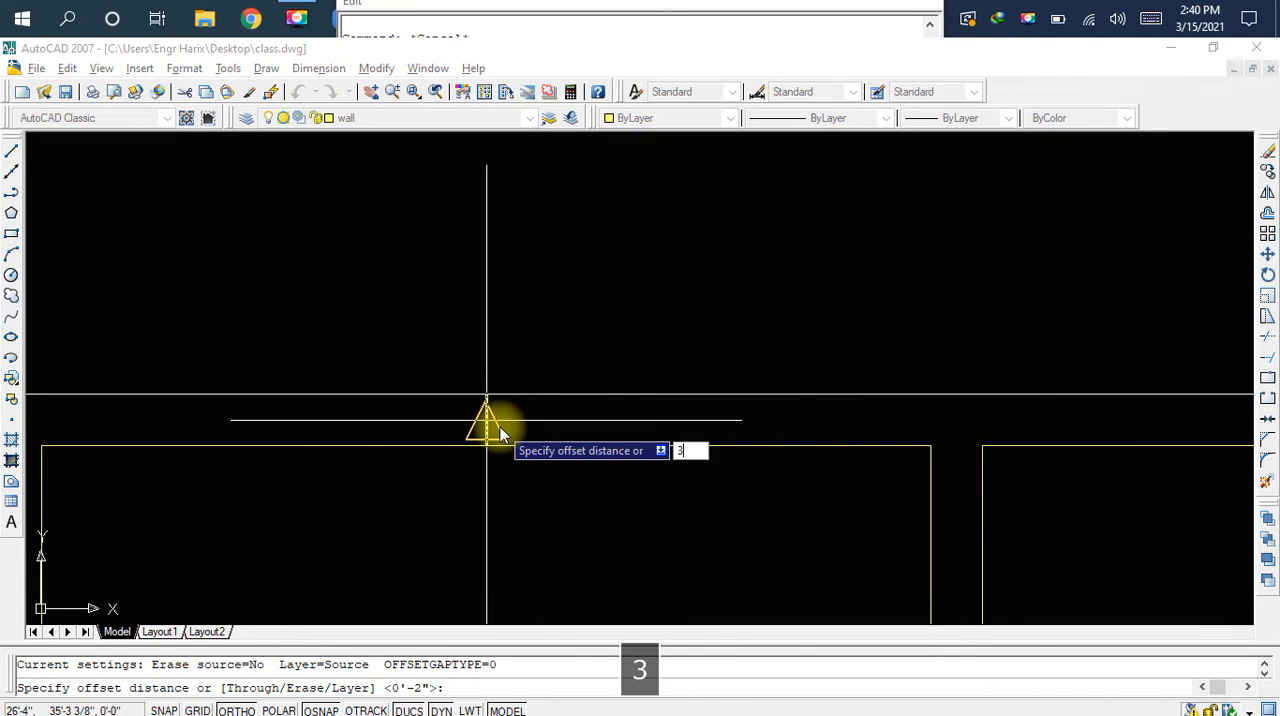
key(Return)
click(497, 427)
click(574, 422)
click(487, 427)
click(410, 425)
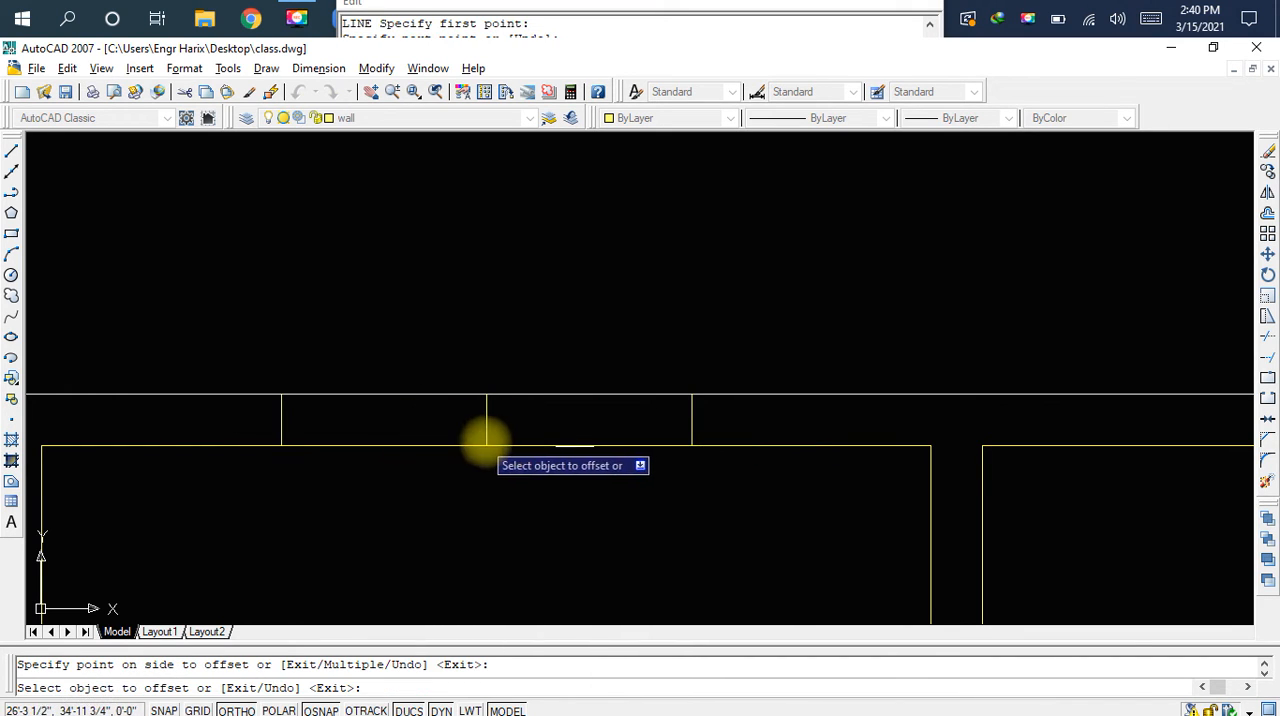
key(Escape)
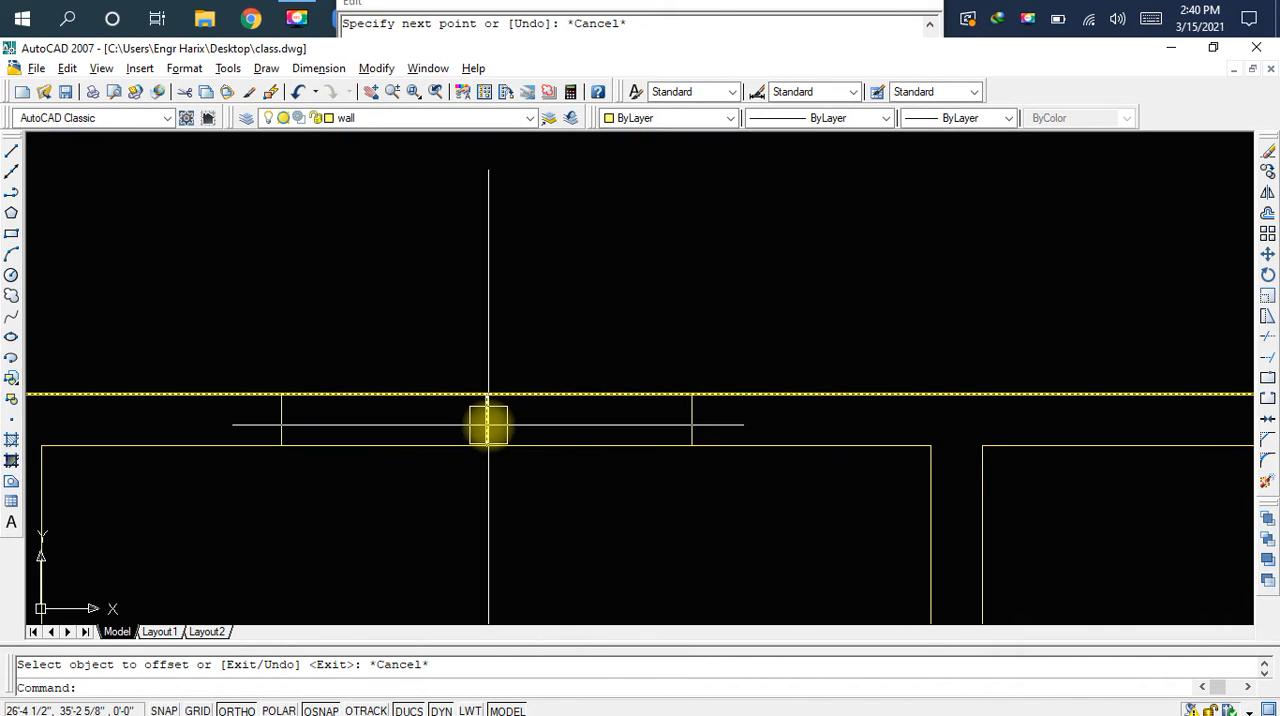
click(487, 423)
key(Delete)
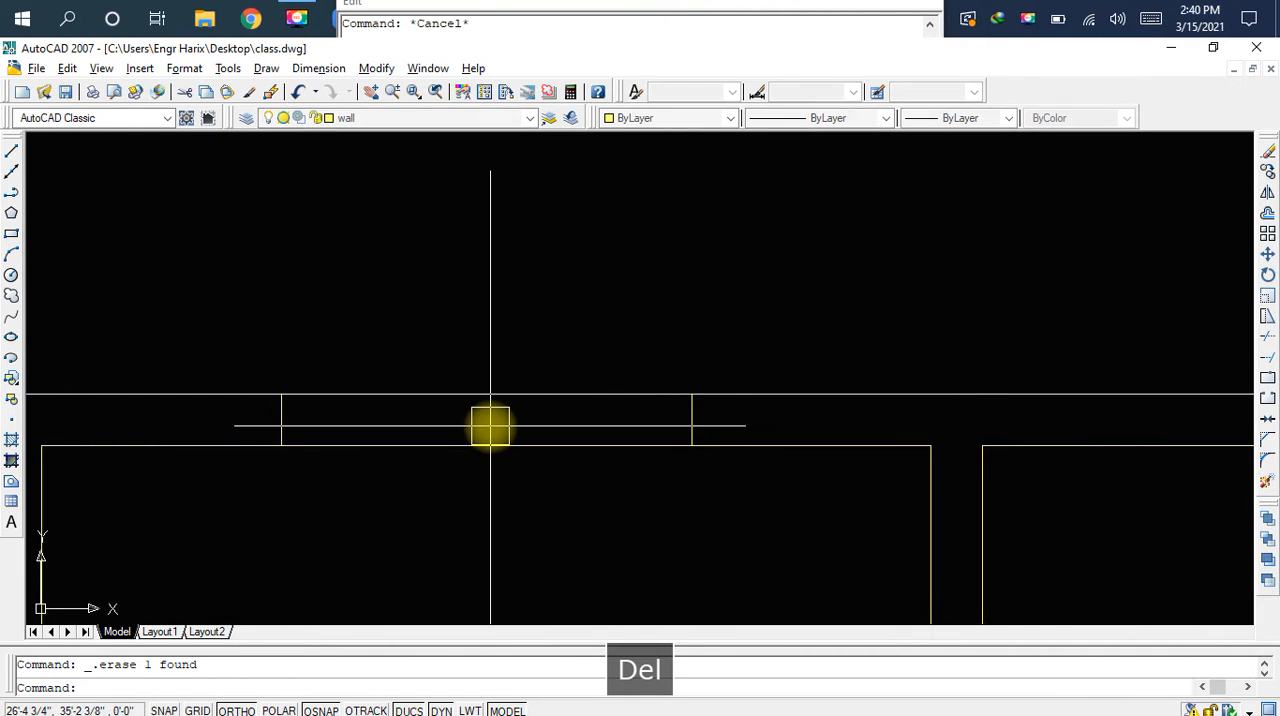
Trim both wall lines between the two offset lines to open the window gap, and save the drawing
text(tr)
key(space)
key(space)
click(511, 374)
click(503, 494)
key(Escape)
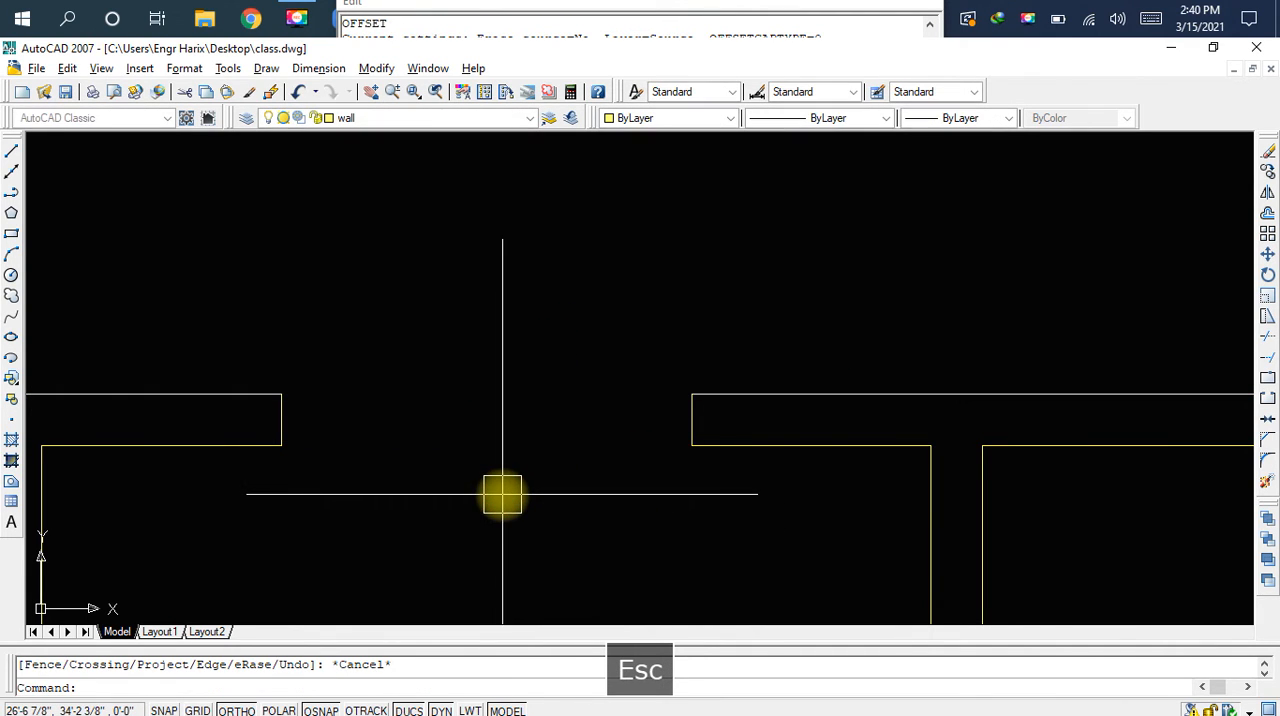
key(ctrl+s)
Copy the W1 window and its label 17'-9" left from the window's lower right corner into the new opening above the middle room
scroll(510, 485, down, 4)
middle_drag(614, 463, 423, 446)
middle_drag(720, 380, 657, 403)
click(629, 351)
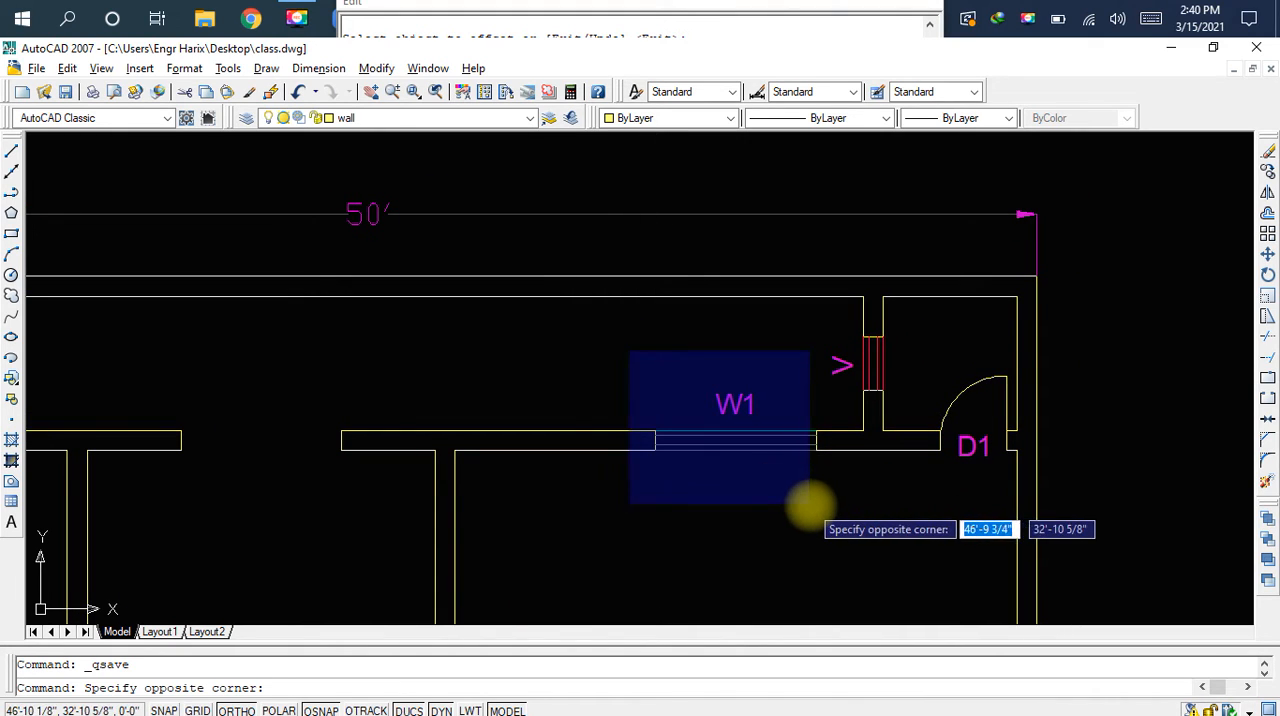
click(823, 512)
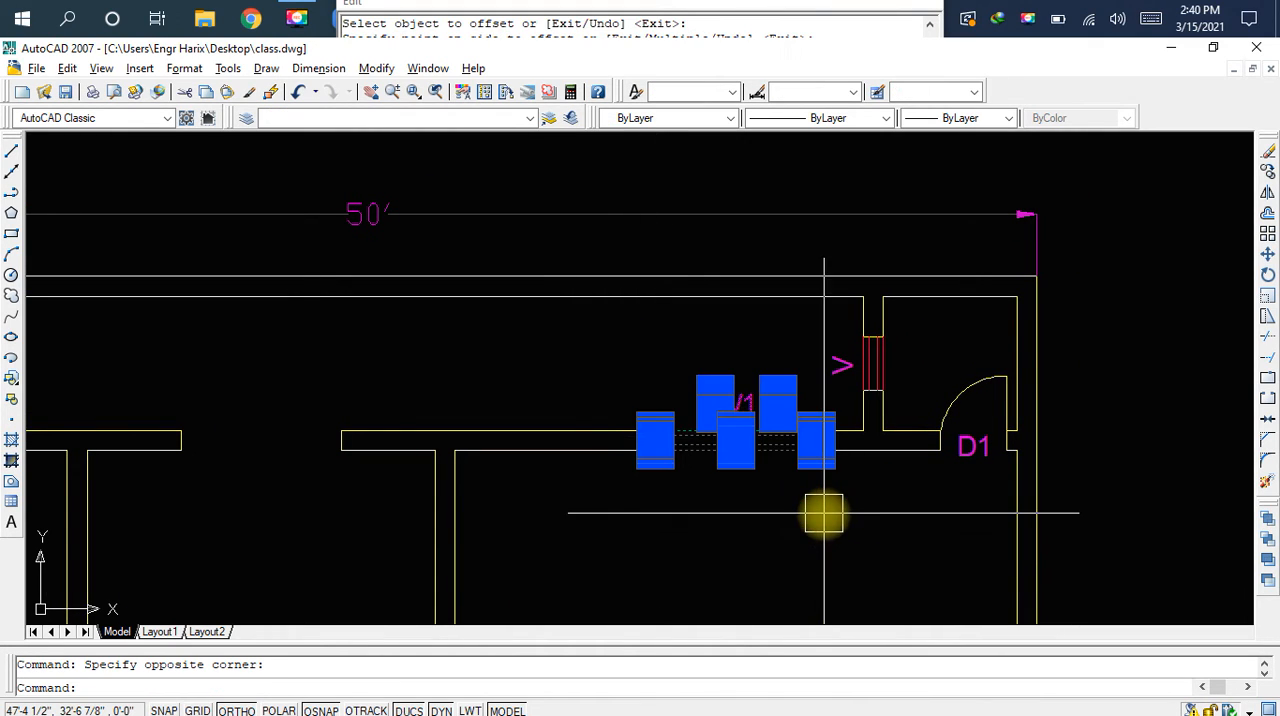
text(c)
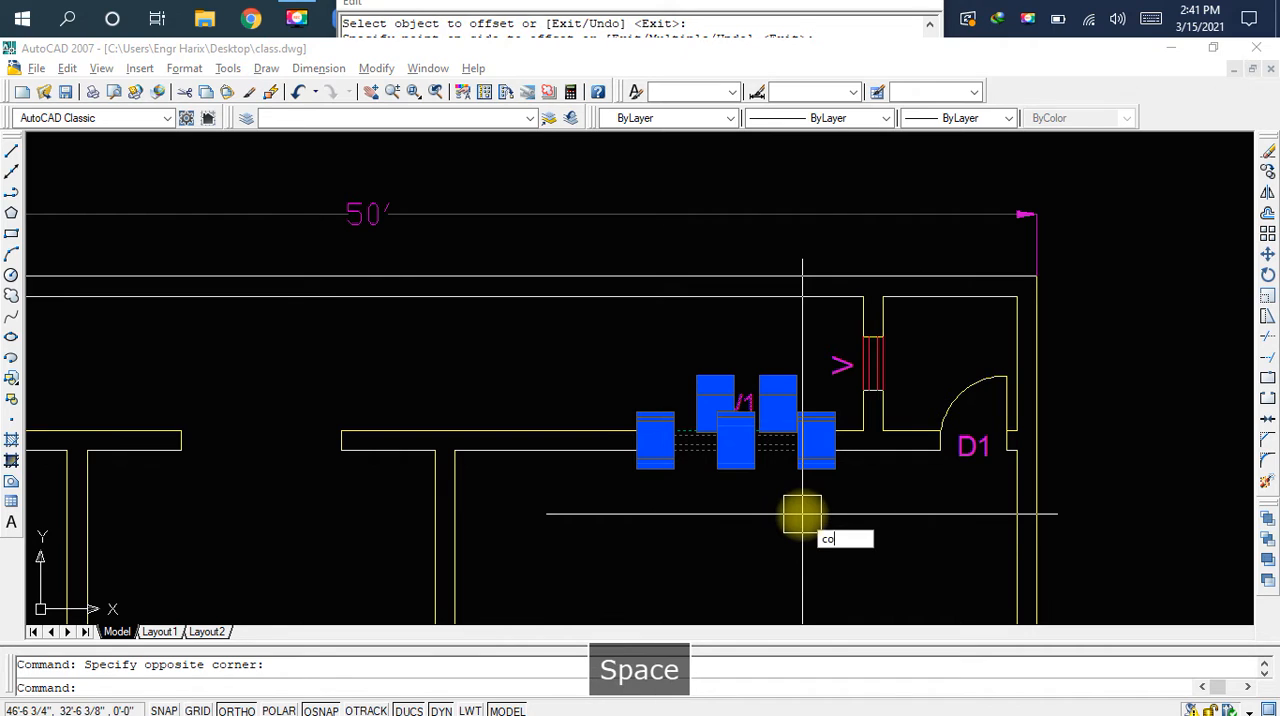
text(o)
key(space)
scroll(800, 535, up, 5)
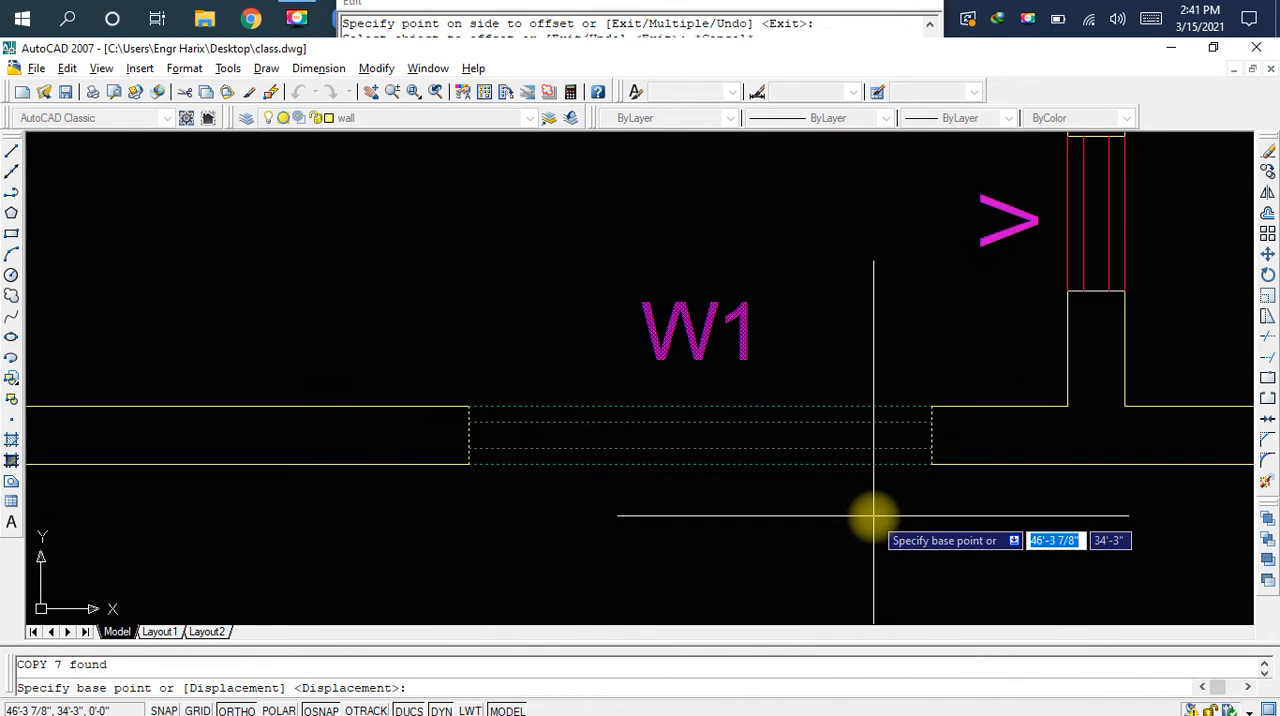
scroll(880, 510, up, 3)
click(986, 410)
scroll(971, 414, down, 3)
middle_drag(623, 480, 1023, 477)
scroll(1023, 477, down, 2)
middle_drag(572, 474, 843, 480)
scroll(707, 476, up, 2)
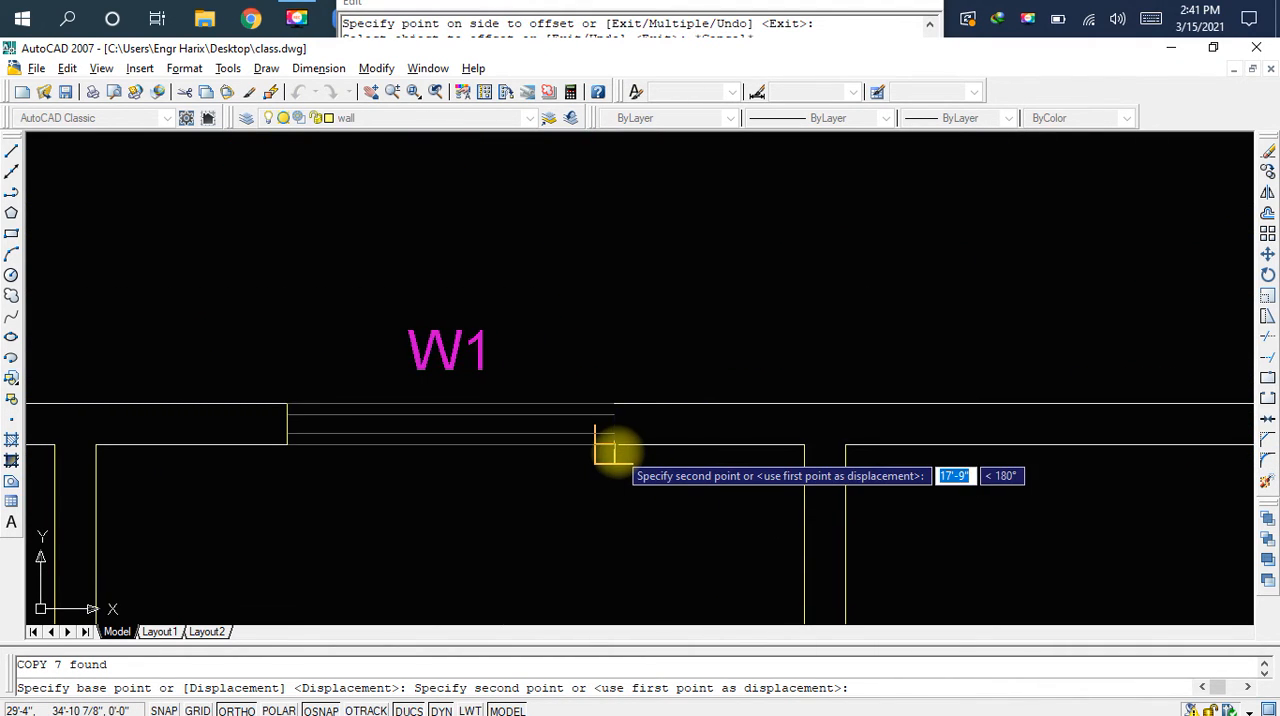
click(614, 452)
key(Escape)
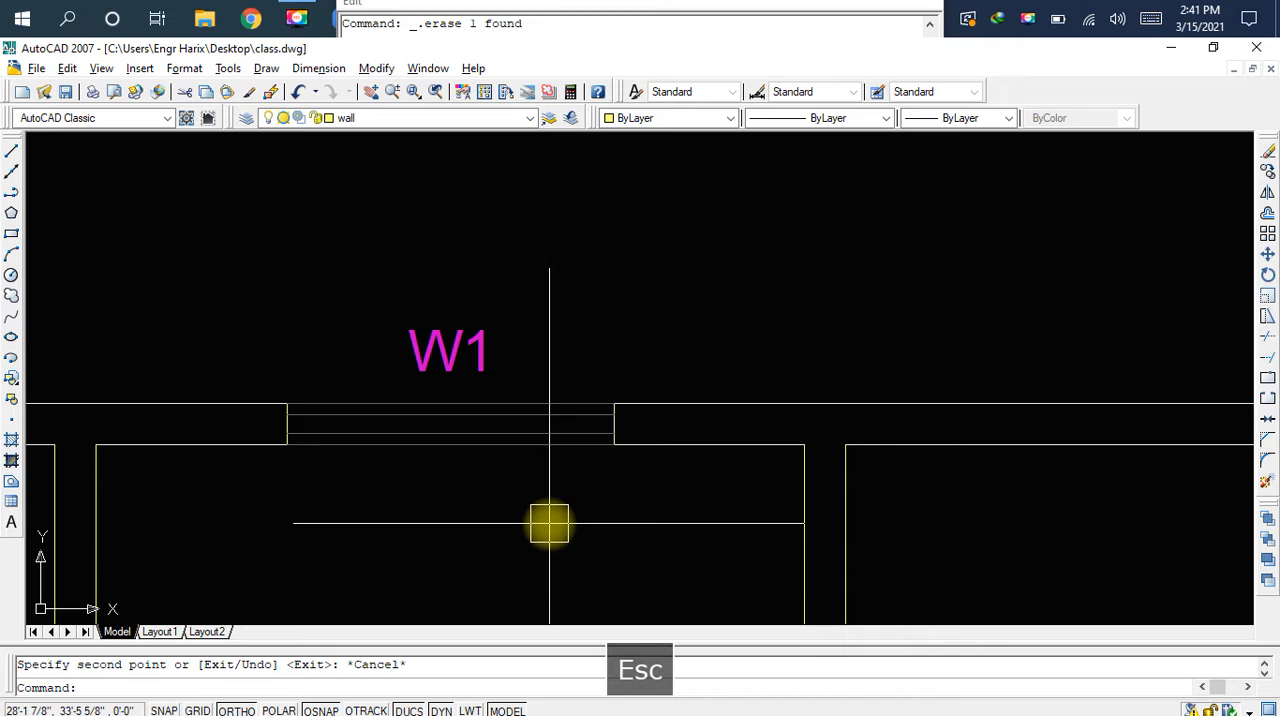
Save the drawing and stretch the left room's right inner wall line up to the upper wall line
key(ctrl+s)
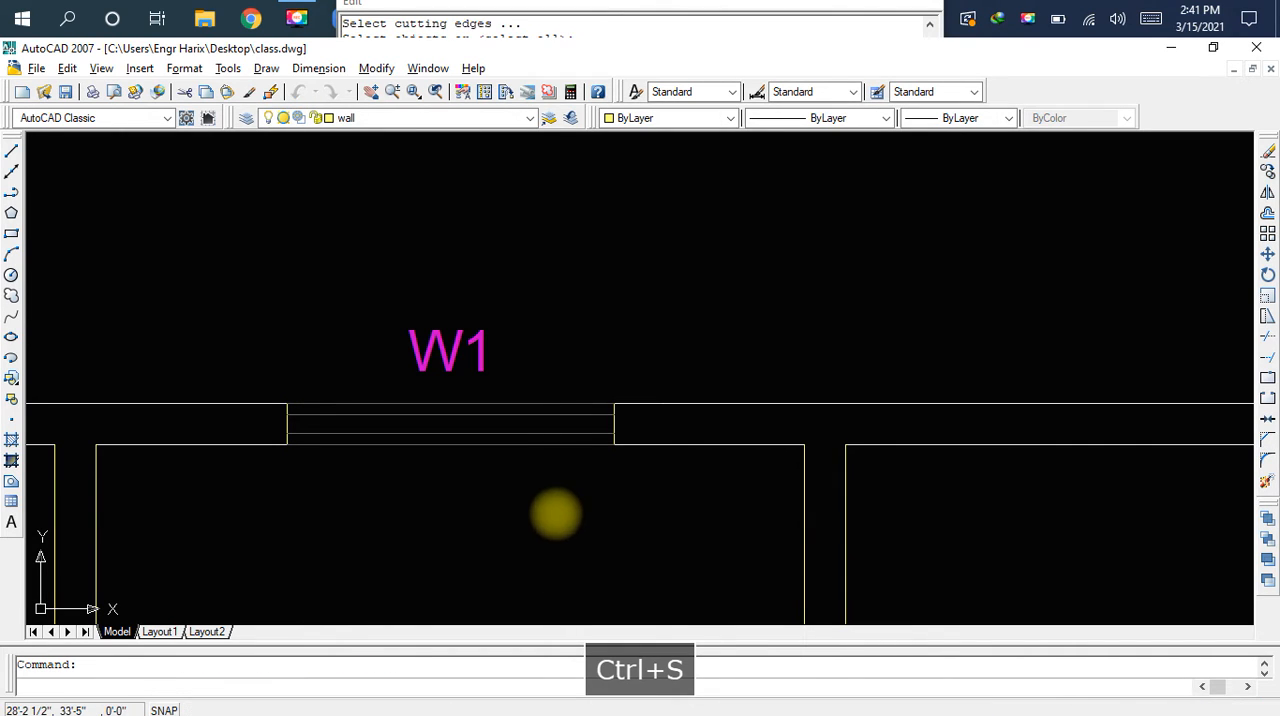
scroll(566, 491, down, 3)
middle_drag(474, 514, 657, 491)
scroll(554, 463, up, 2)
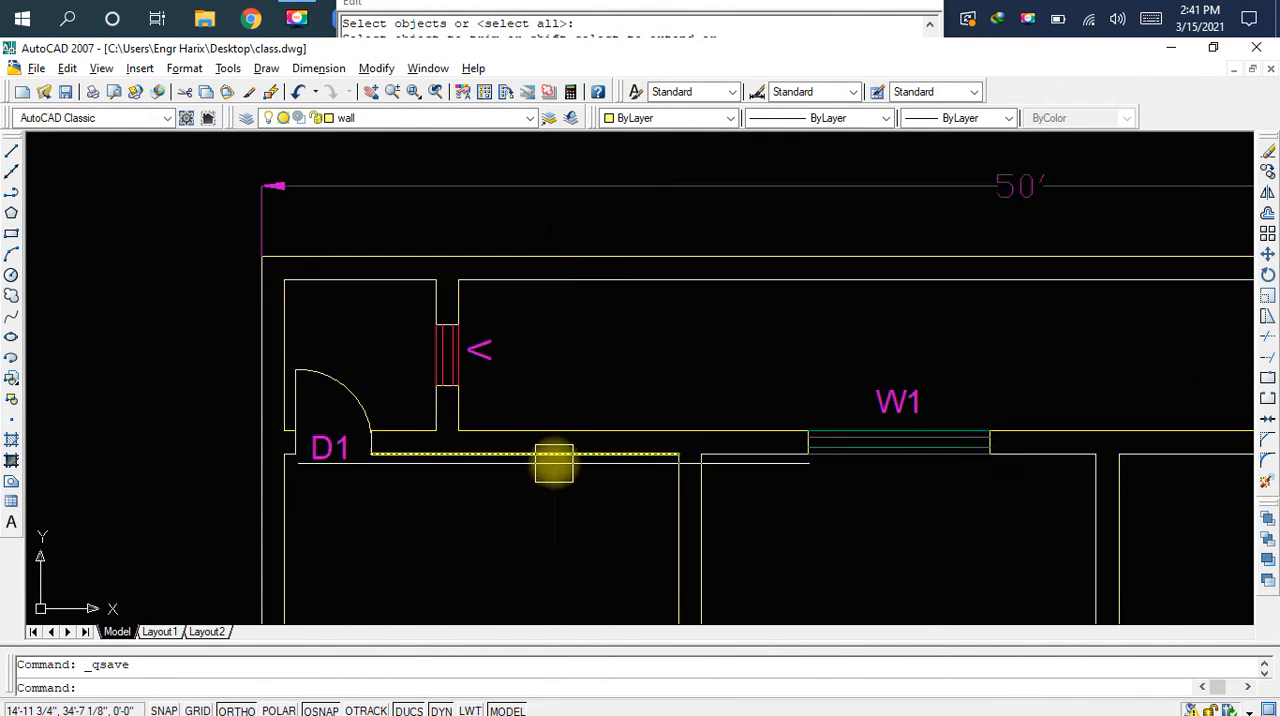
scroll(554, 463, up, 3)
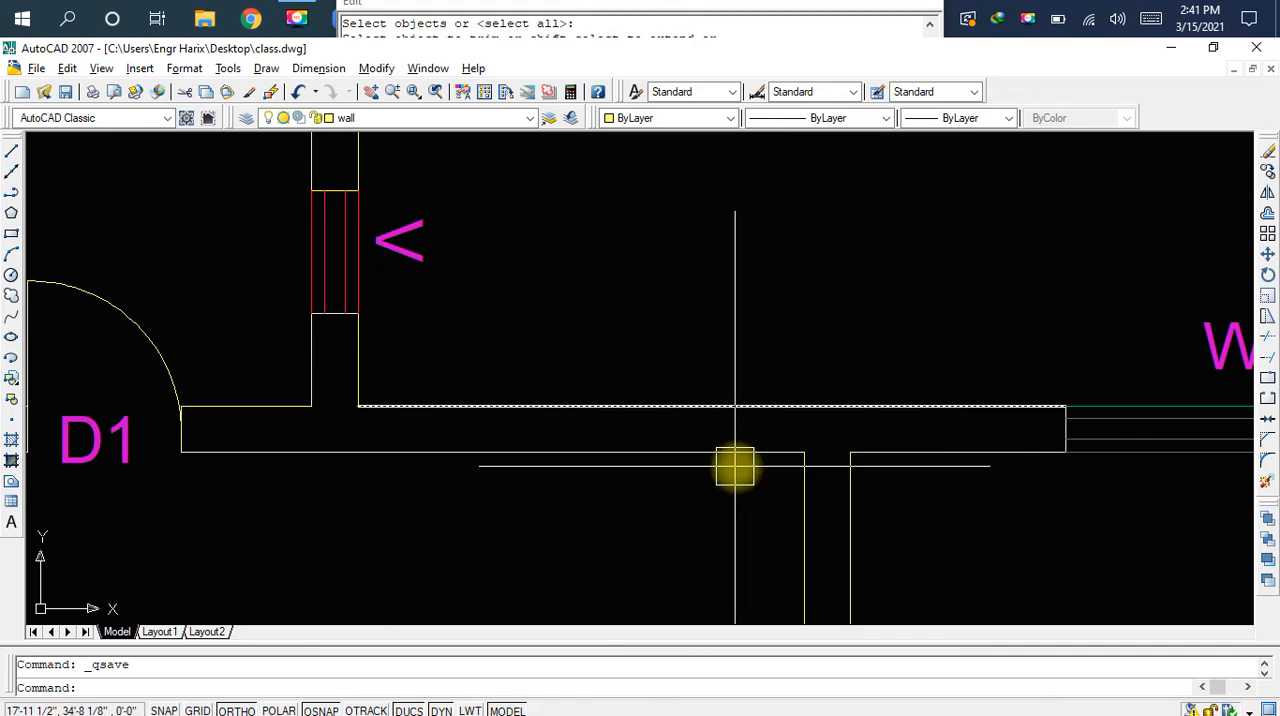
scroll(796, 492, up, 2)
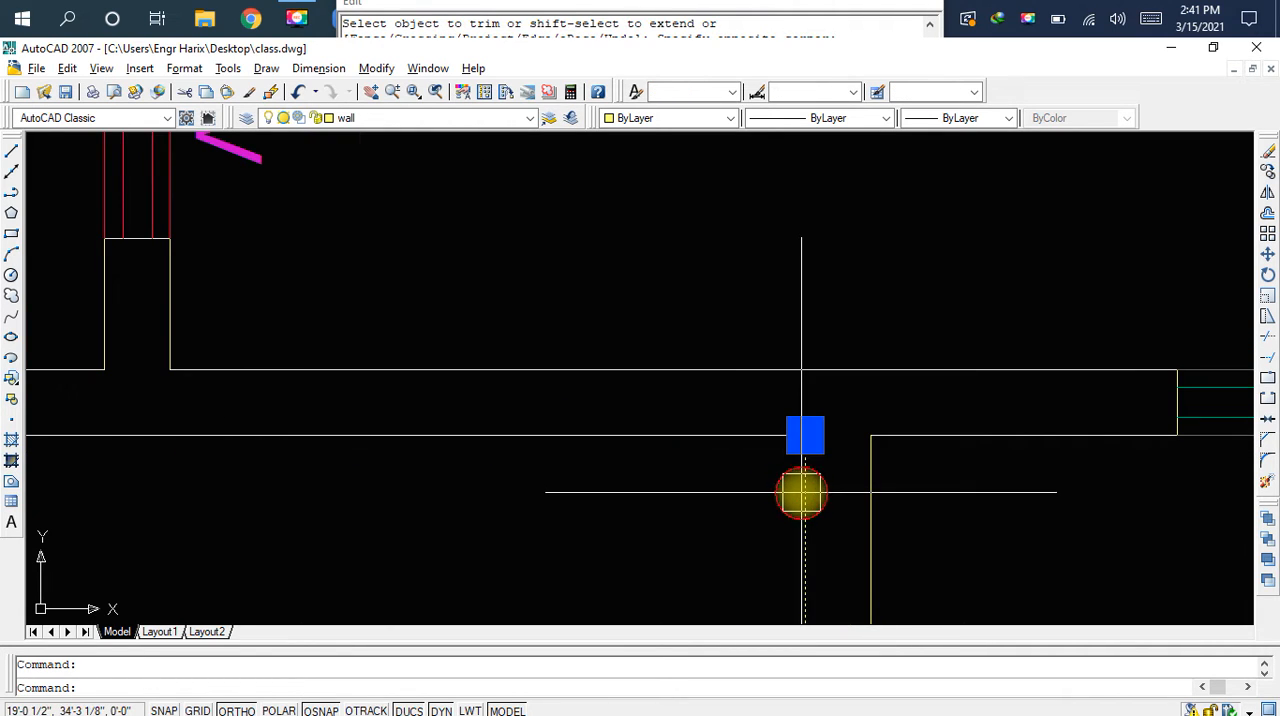
click(805, 435)
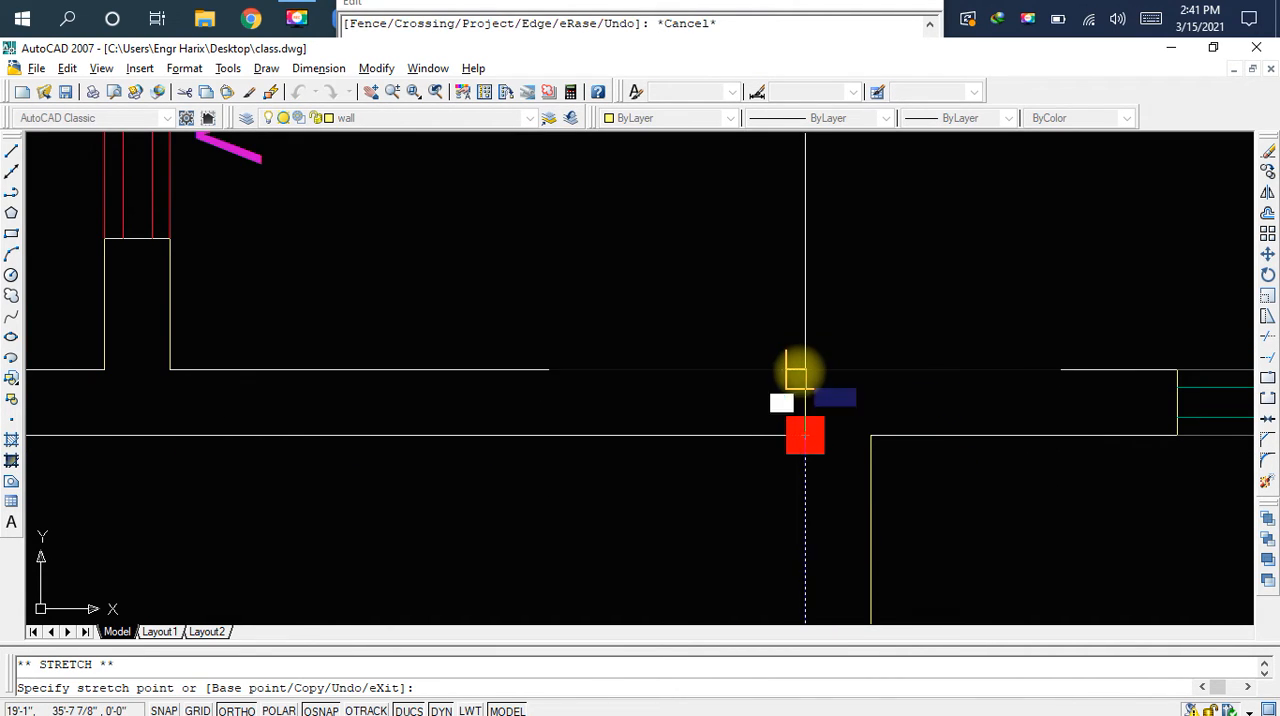
key(Escape)
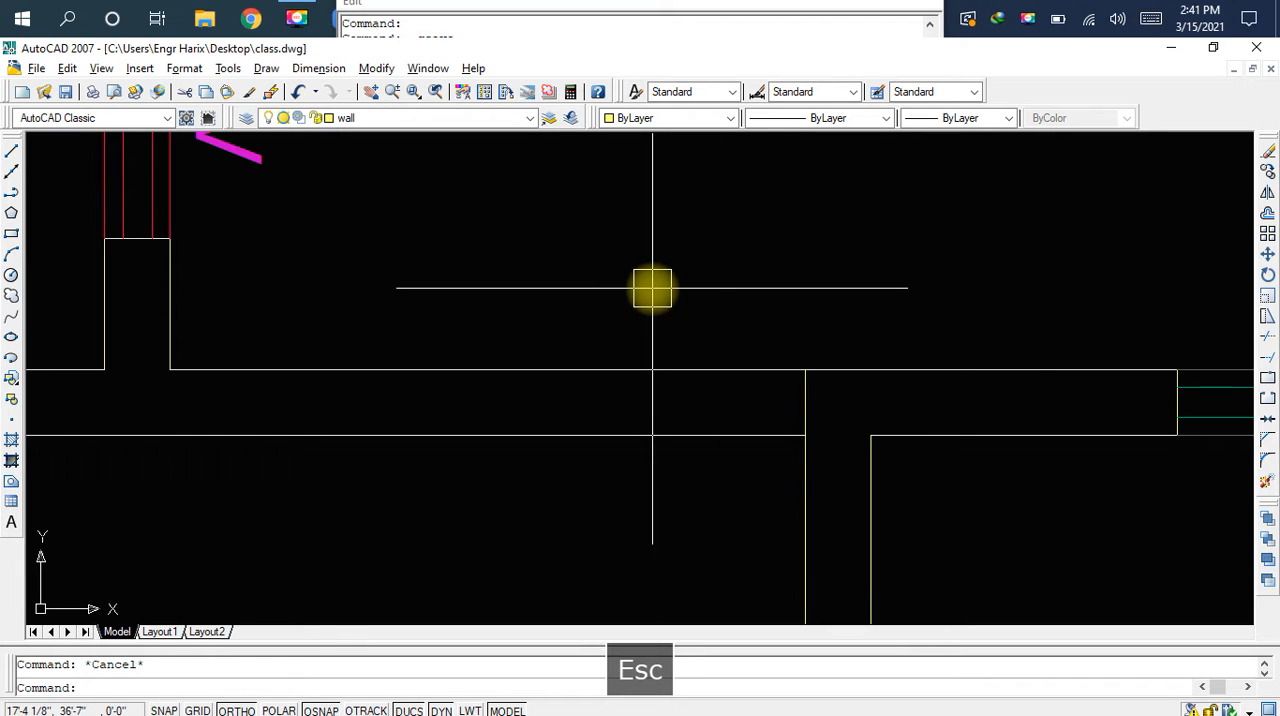
Measure the upper wall line from the extended partition line to the corner below the V window
text(dal)
key(space)
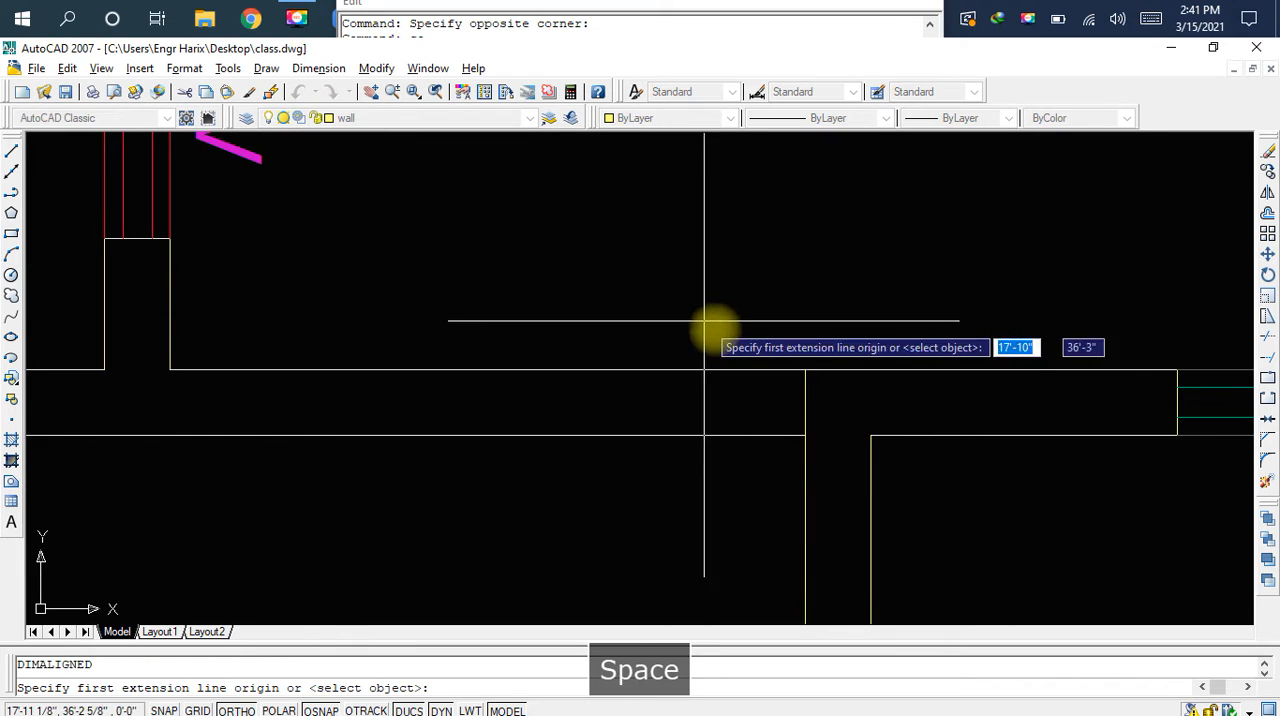
click(805, 370)
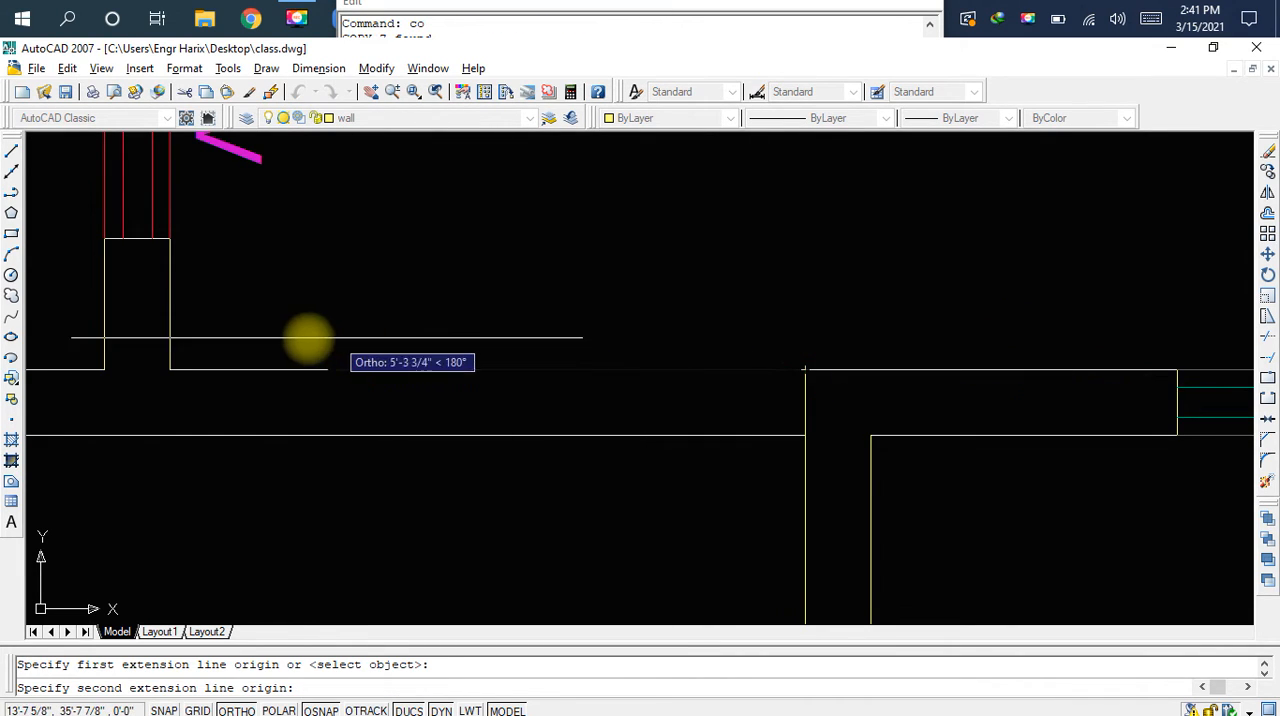
click(171, 368)
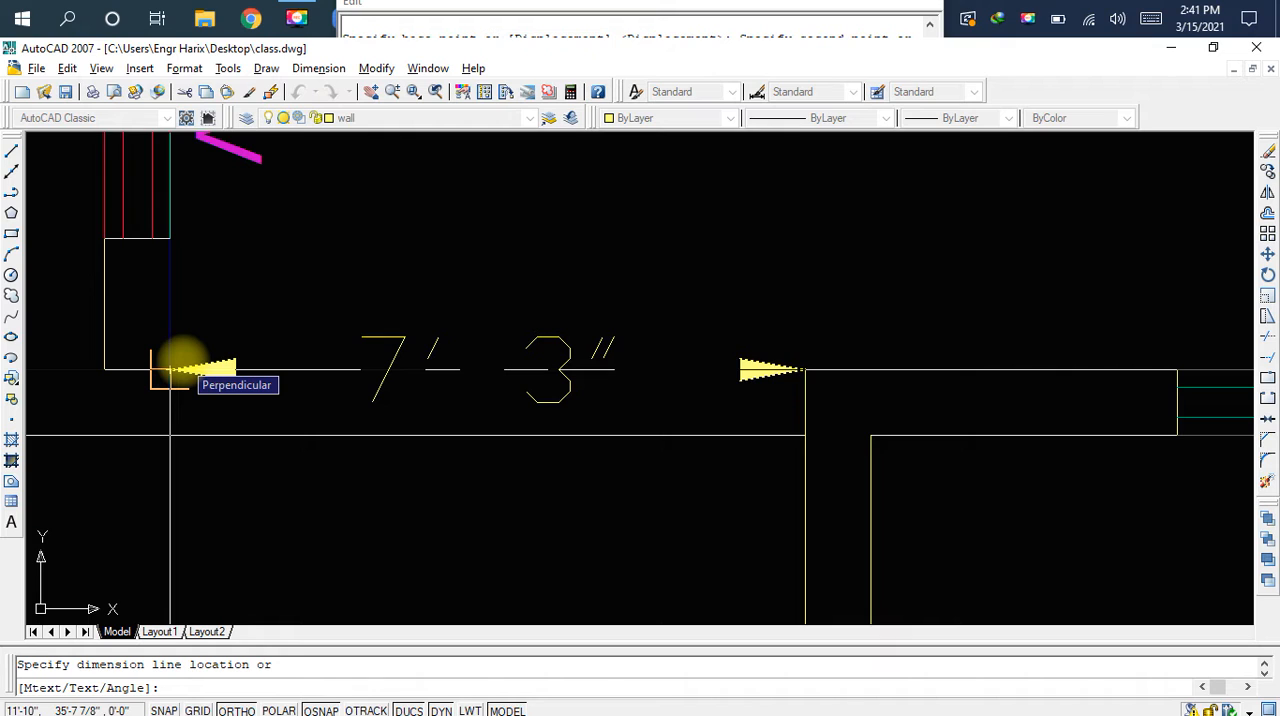
key(Escape)
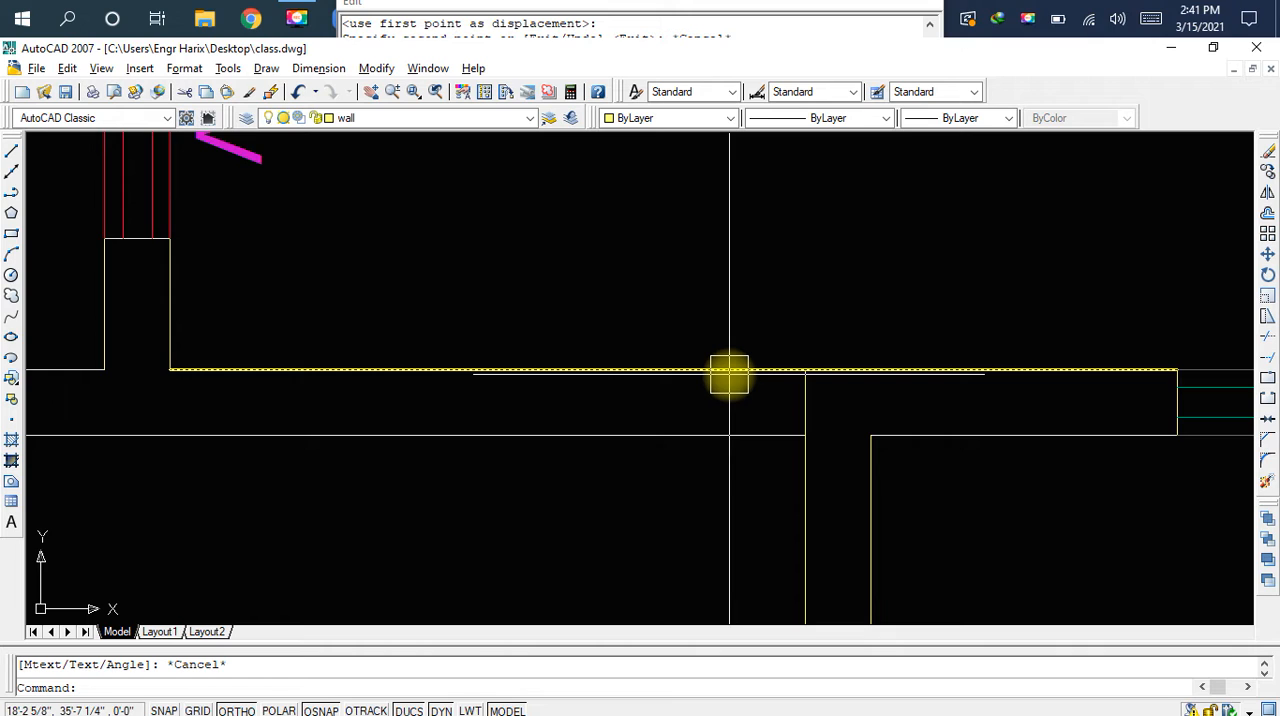
Draw a 7'-3" horizontal line over the upper wall line, between the corner below the V window and the extended partition line
text(l)
key(space)
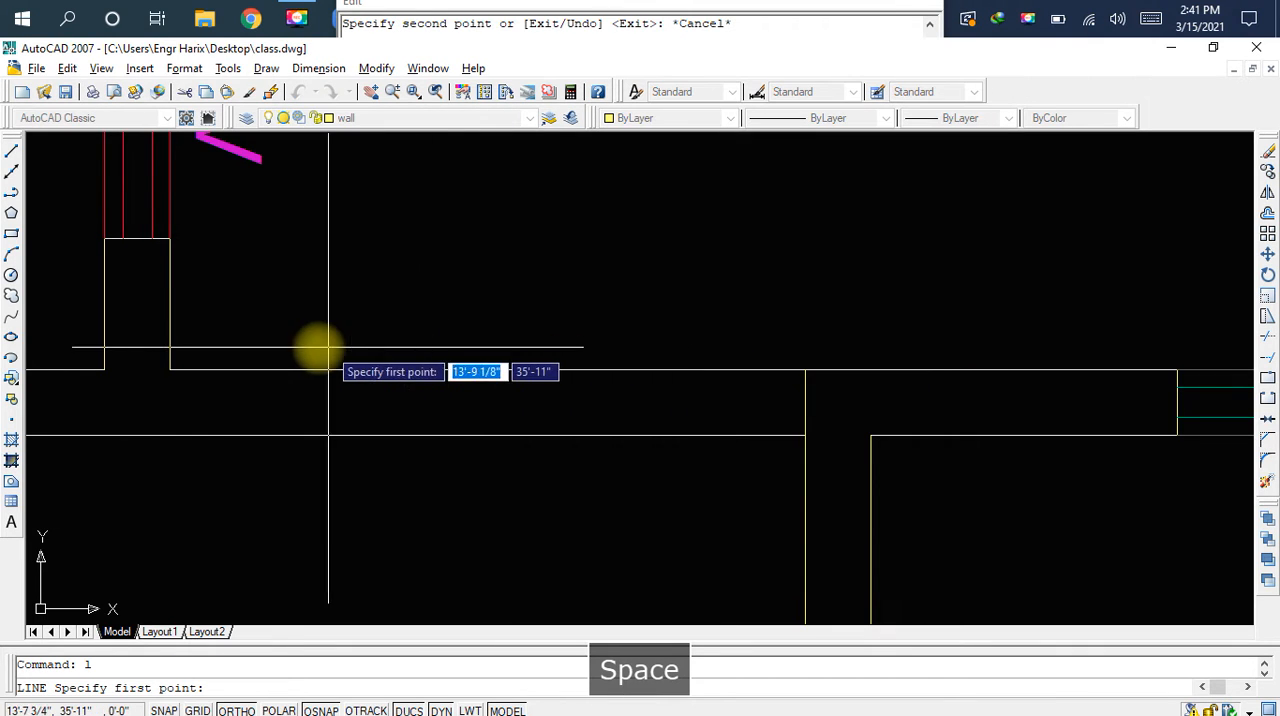
click(170, 369)
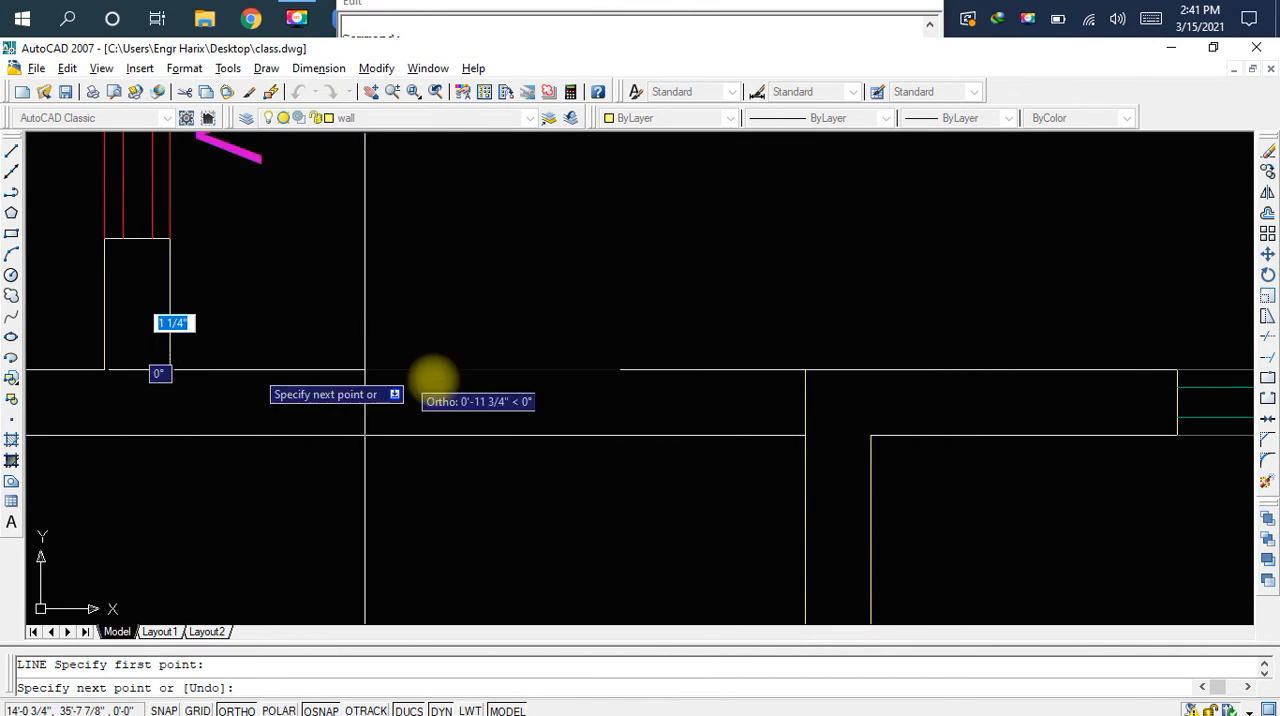
key(Escape)
Stretch the extended partition line's upper end back down to the lower wall line
click(805, 385)
click(805, 370)
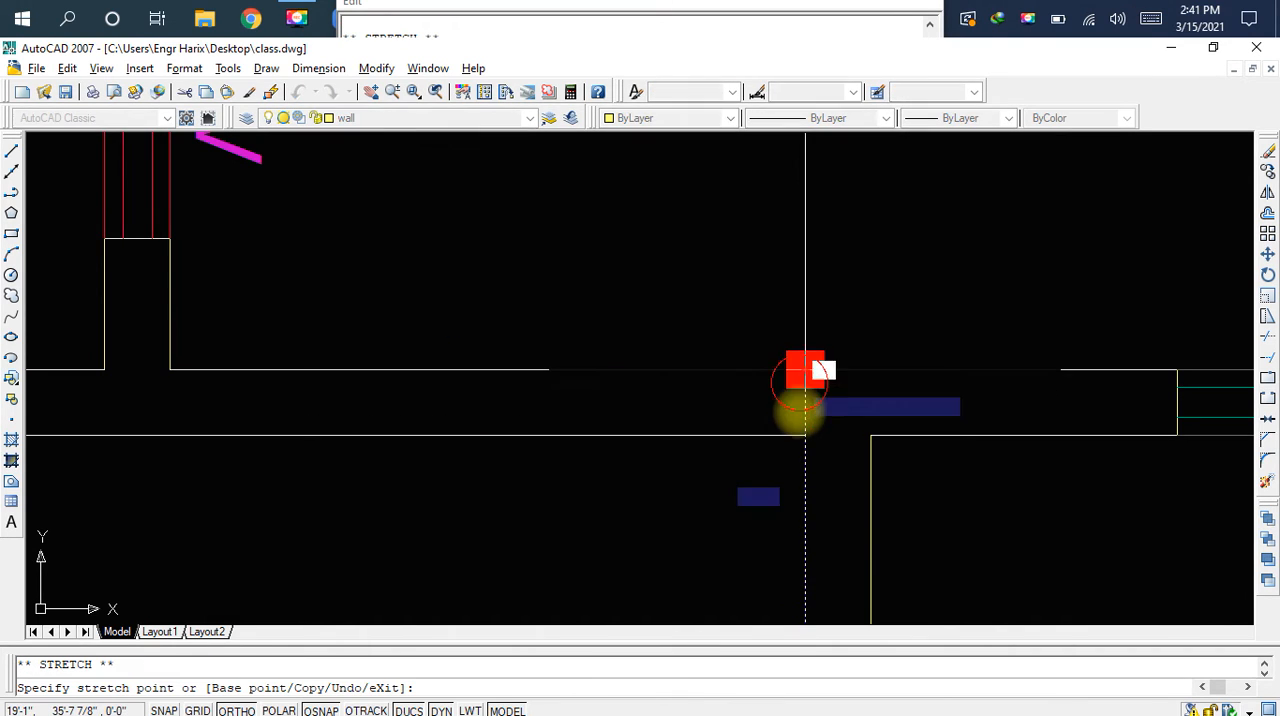
key(Escape)
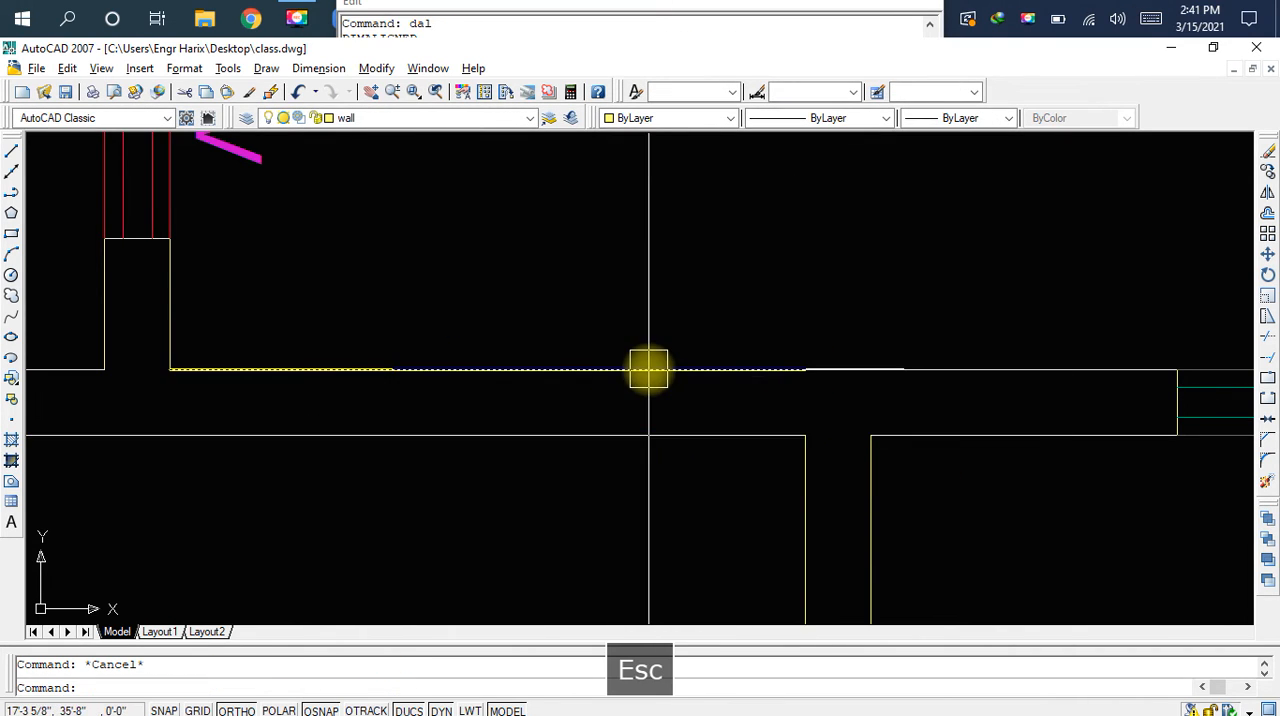
Draw a vertical line across the wall from the 7'-3" line's midpoint to the lower wall line above the left room
click(649, 369)
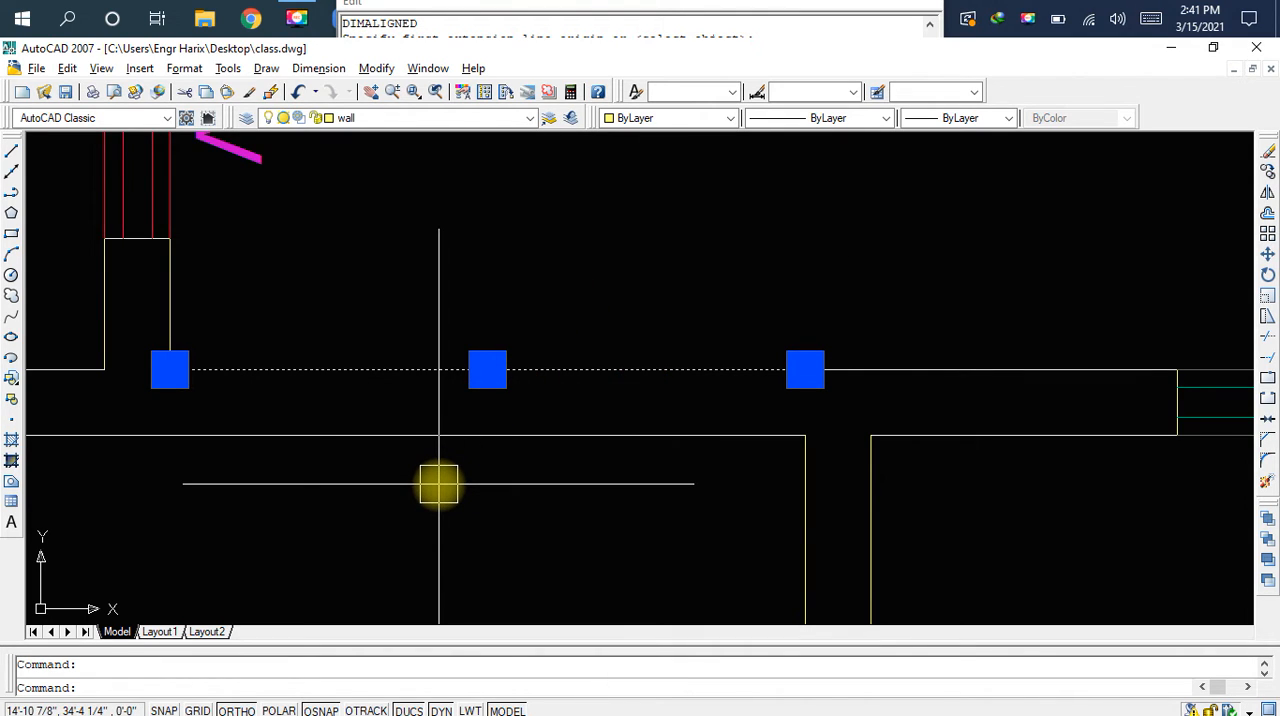
text(l)
key(space)
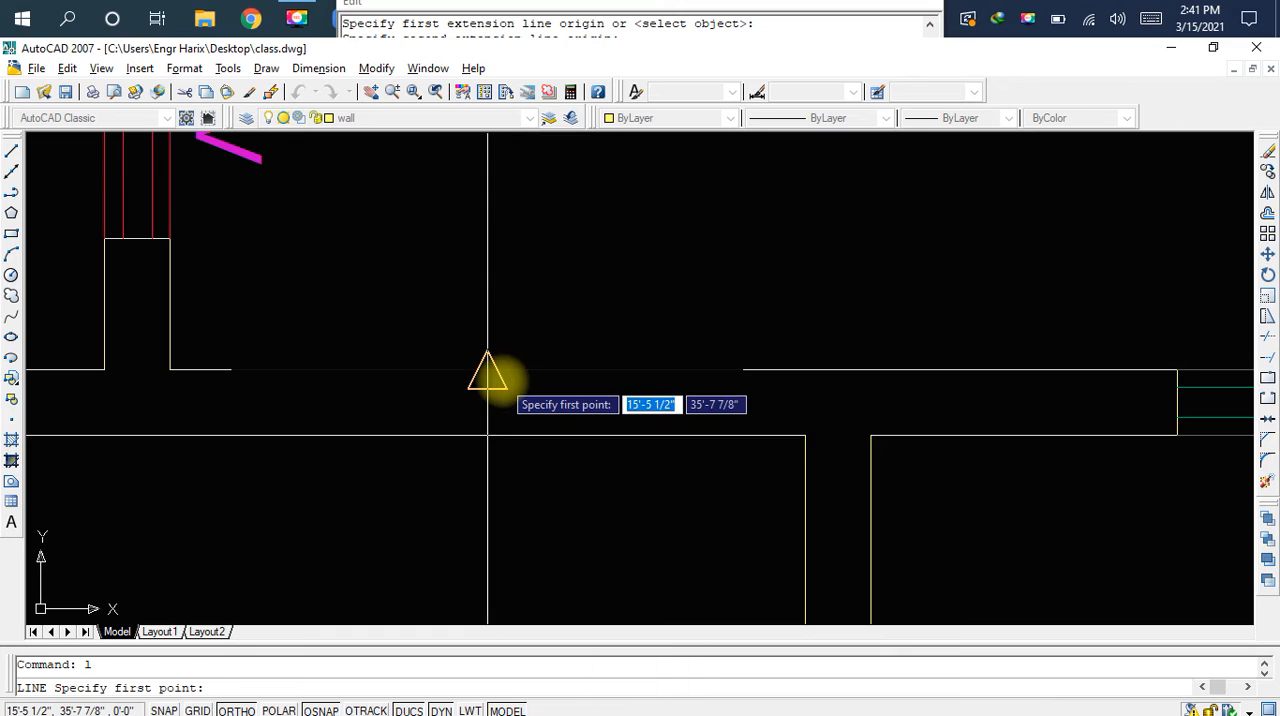
click(487, 370)
key(Escape)
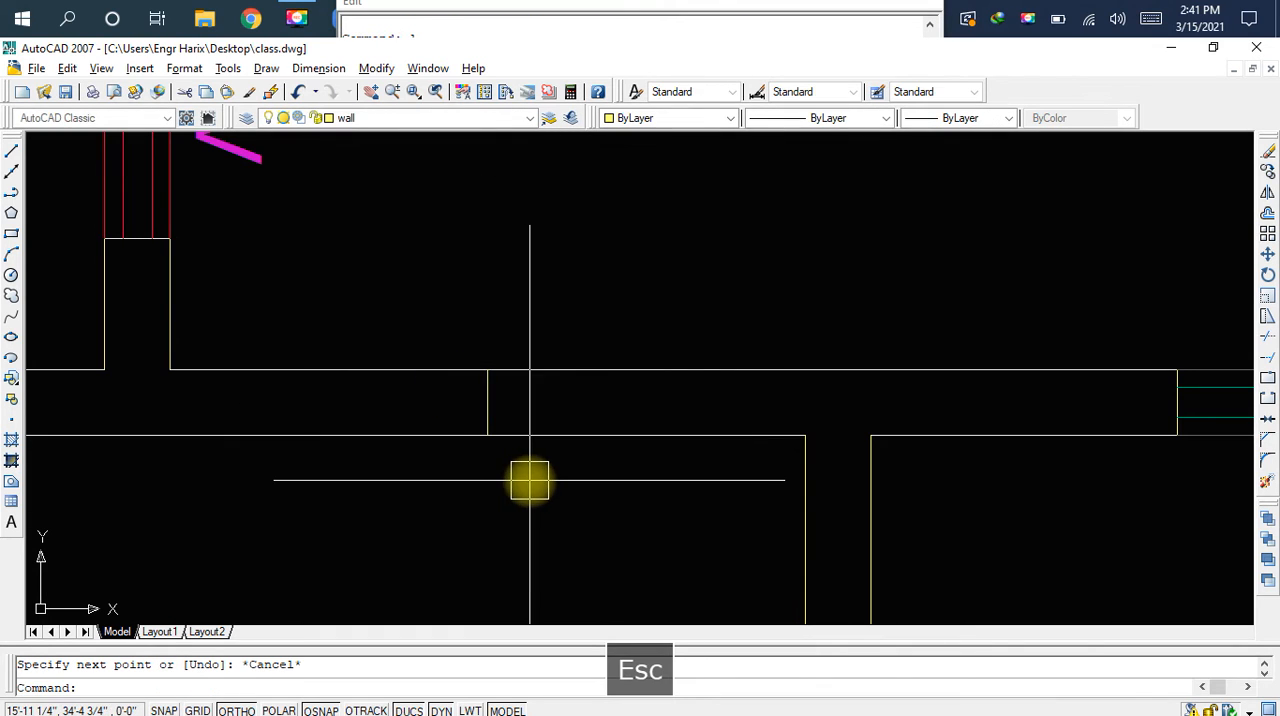
Offset the vertical line in the left room's wall by 3' to both sides
scroll(554, 491, down, 4)
middle_drag(554, 491, 490, 440)
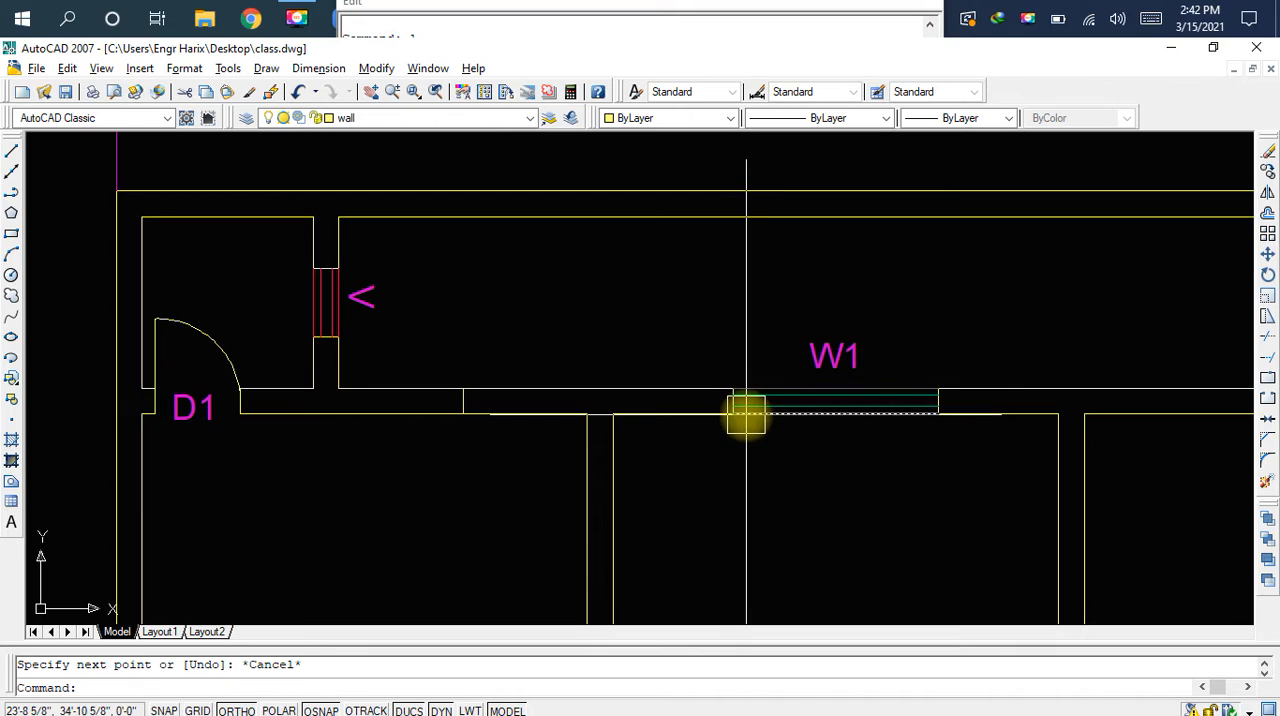
scroll(443, 414, up, 5)
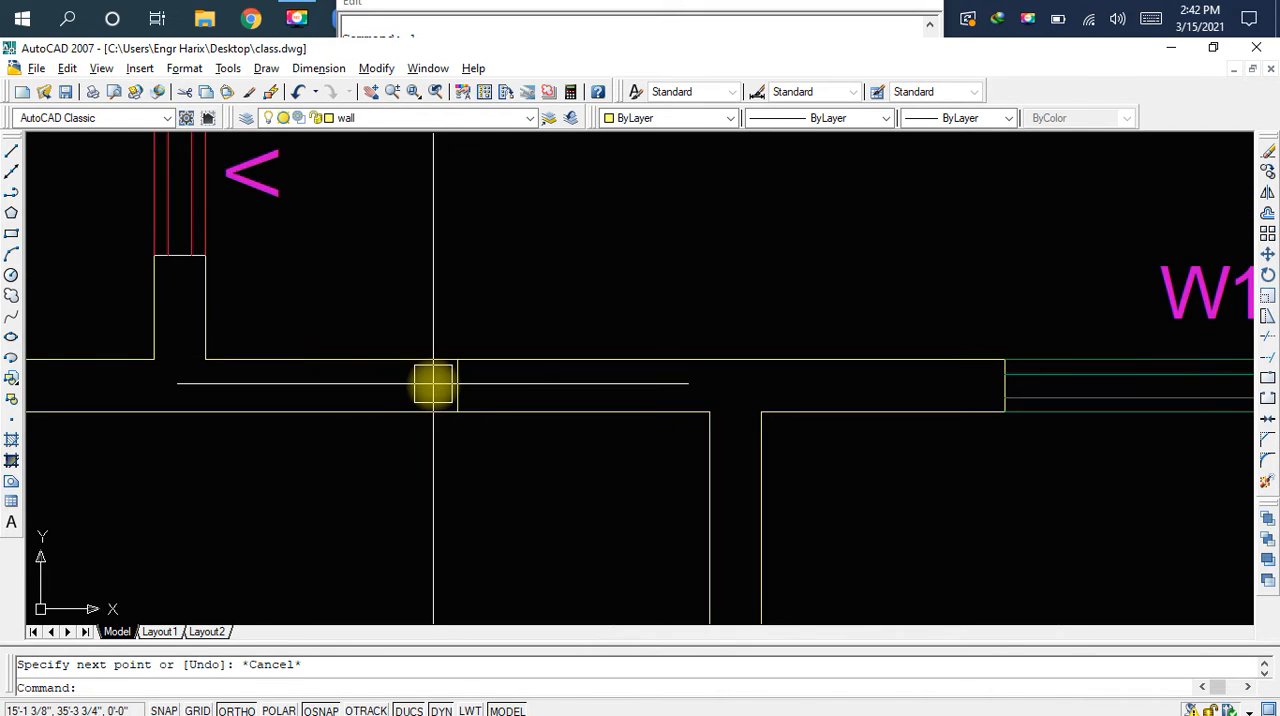
text(o)
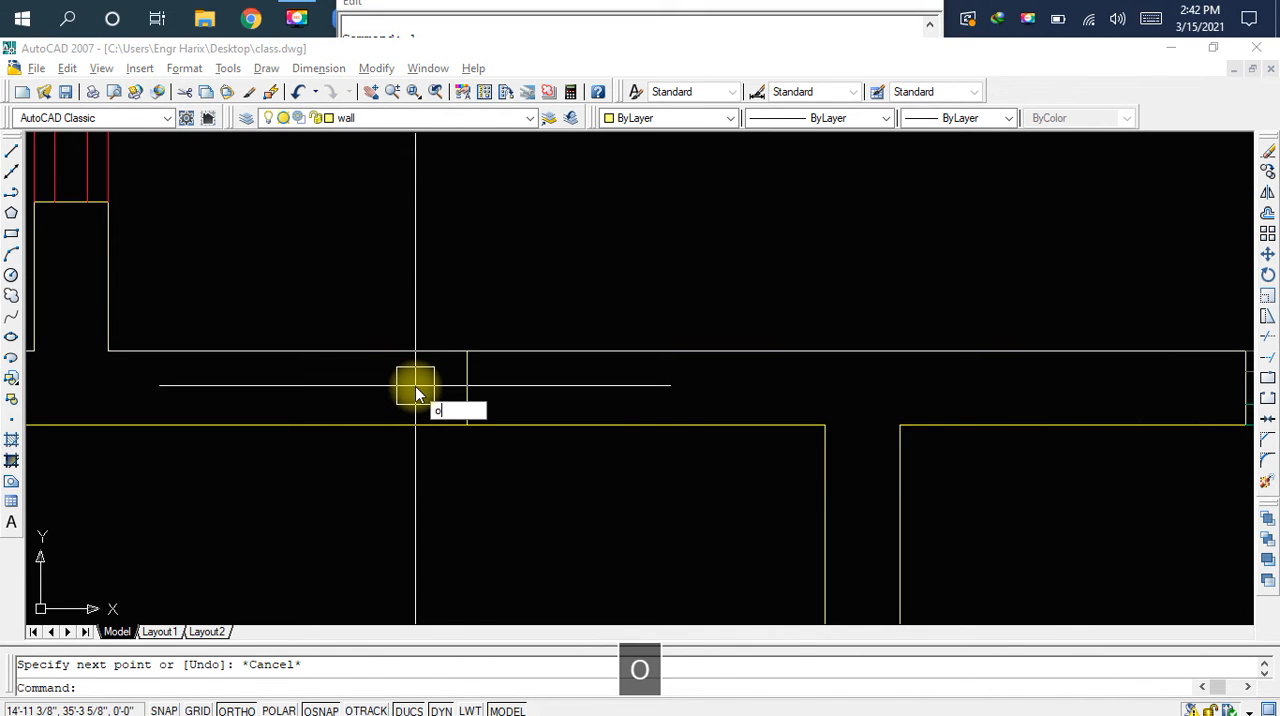
key(space)
text(3)
key(Return)
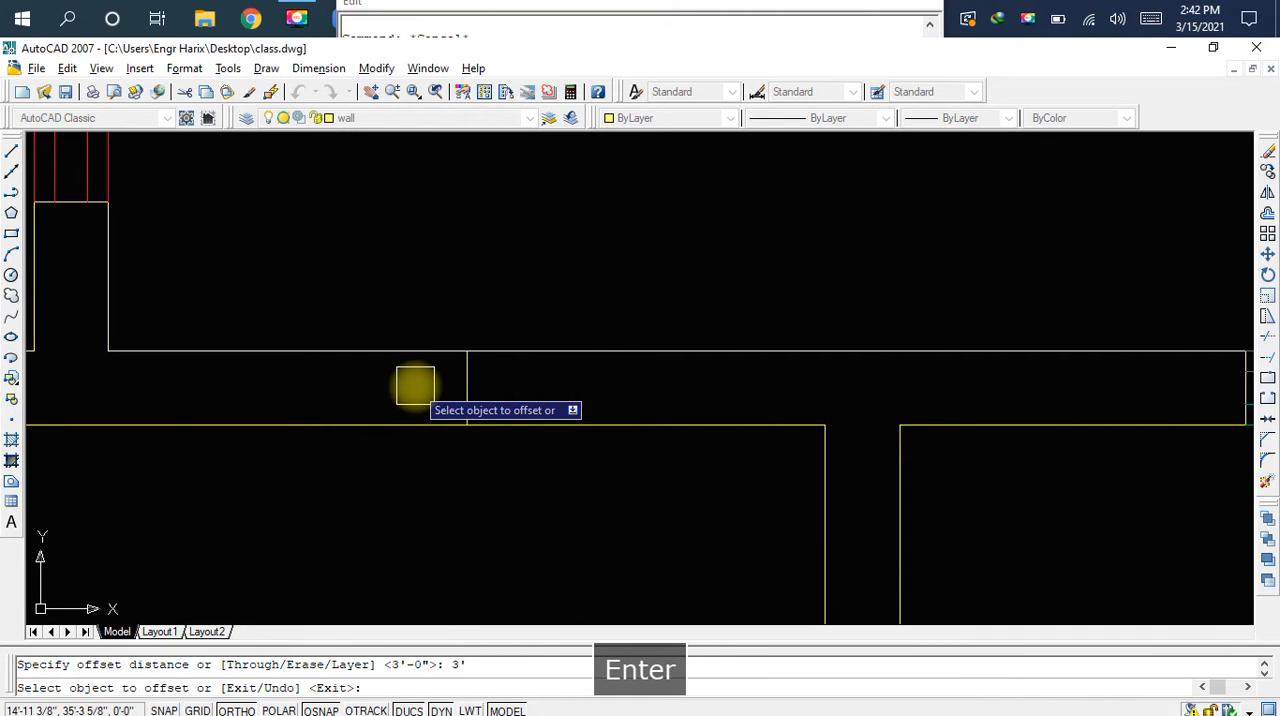
click(468, 386)
click(571, 388)
click(467, 394)
click(371, 394)
key(Escape)
Erase the original vertical line between the two offset lines and save the drawing
click(457, 391)
key(Delete)
key(ctrl+s)
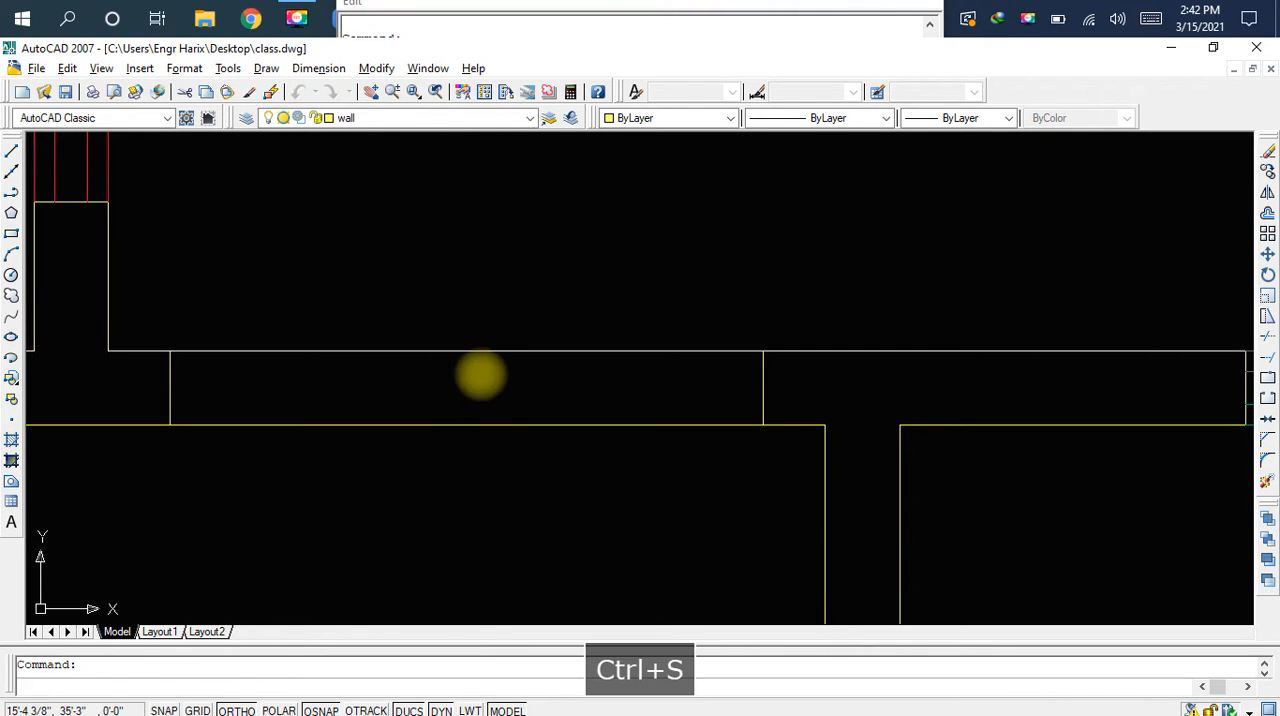
Trim the wall lines between the two offset lines to open the left room's window gap, and save the drawing
text(t)
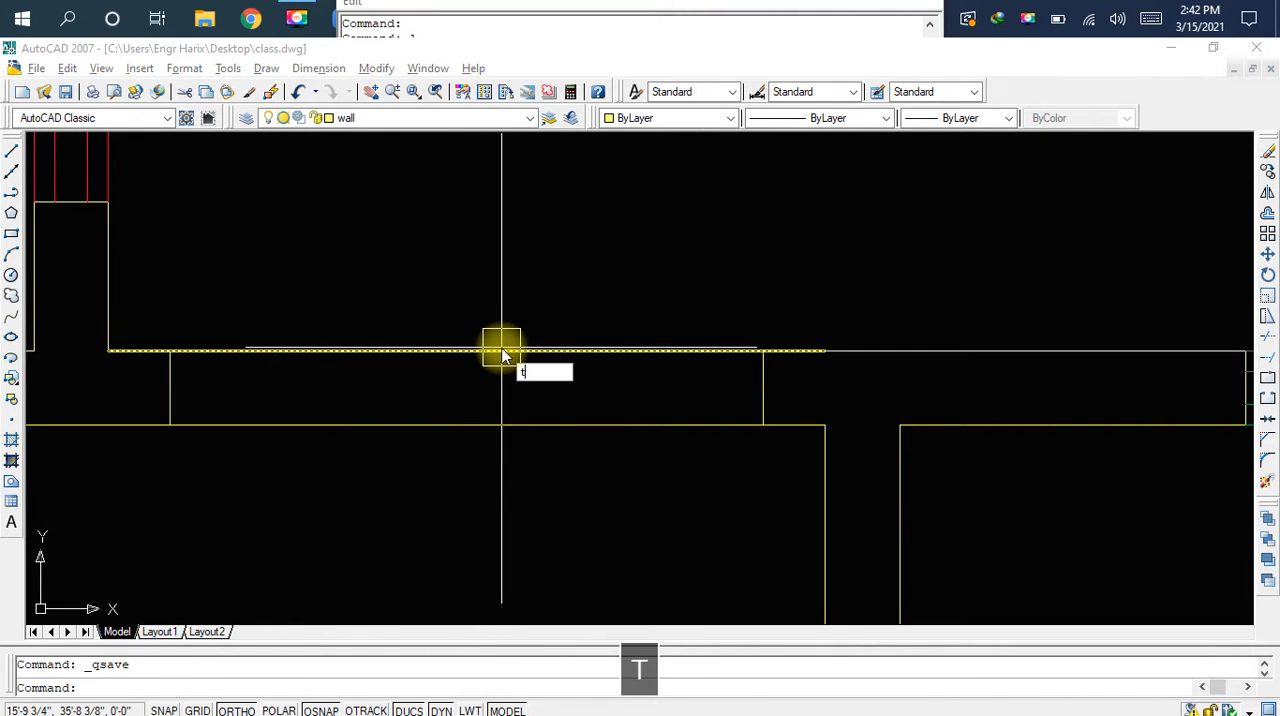
text(r)
key(space)
key(space)
click(500, 351)
click(503, 404)
click(500, 416)
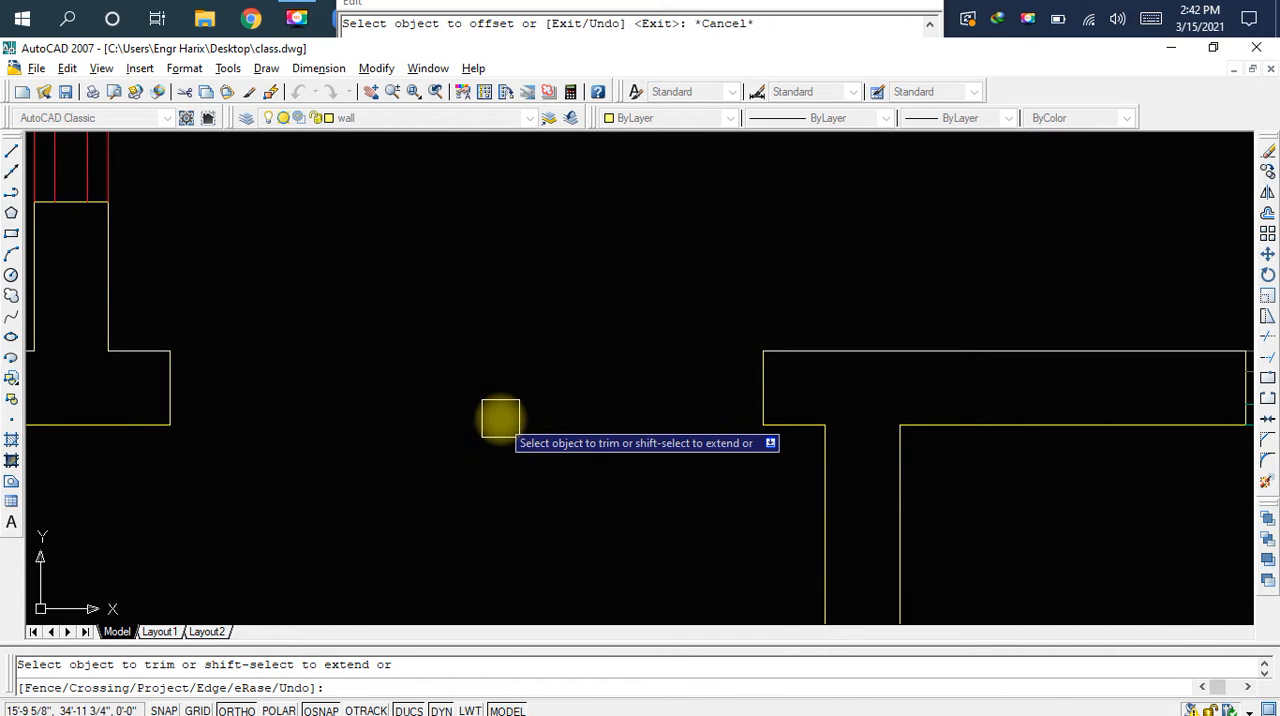
key(Escape)
key(ctrl+s)
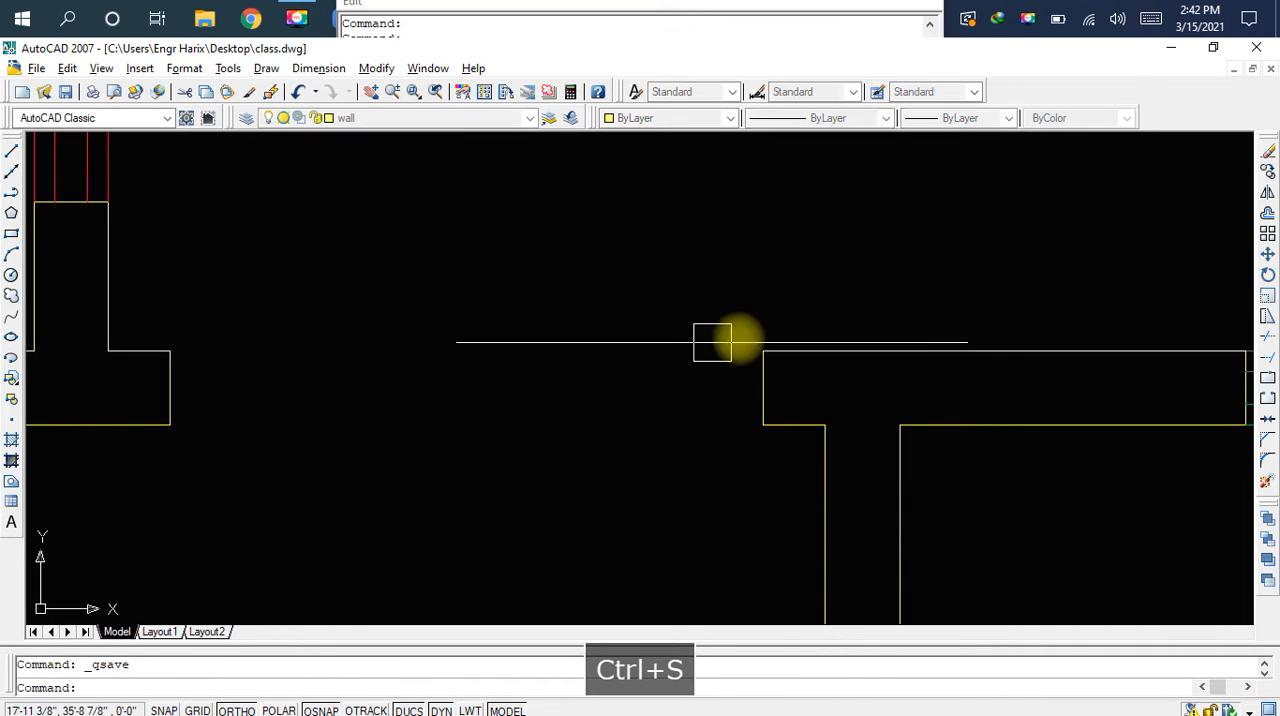
Erase the short leftover helper segment overlapping the upper wall line beside the new gap
click(789, 351)
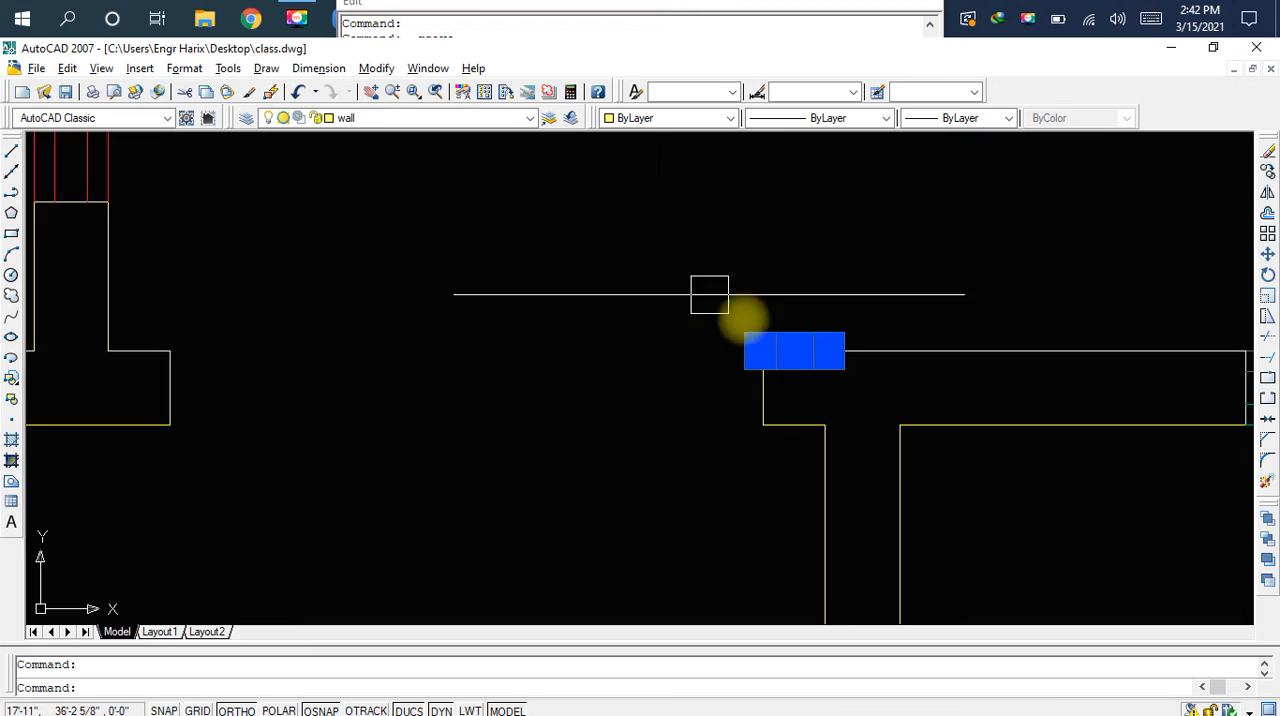
scroll(792, 345, up, 4)
scroll(851, 411, up, 1)
scroll(846, 411, down, 2)
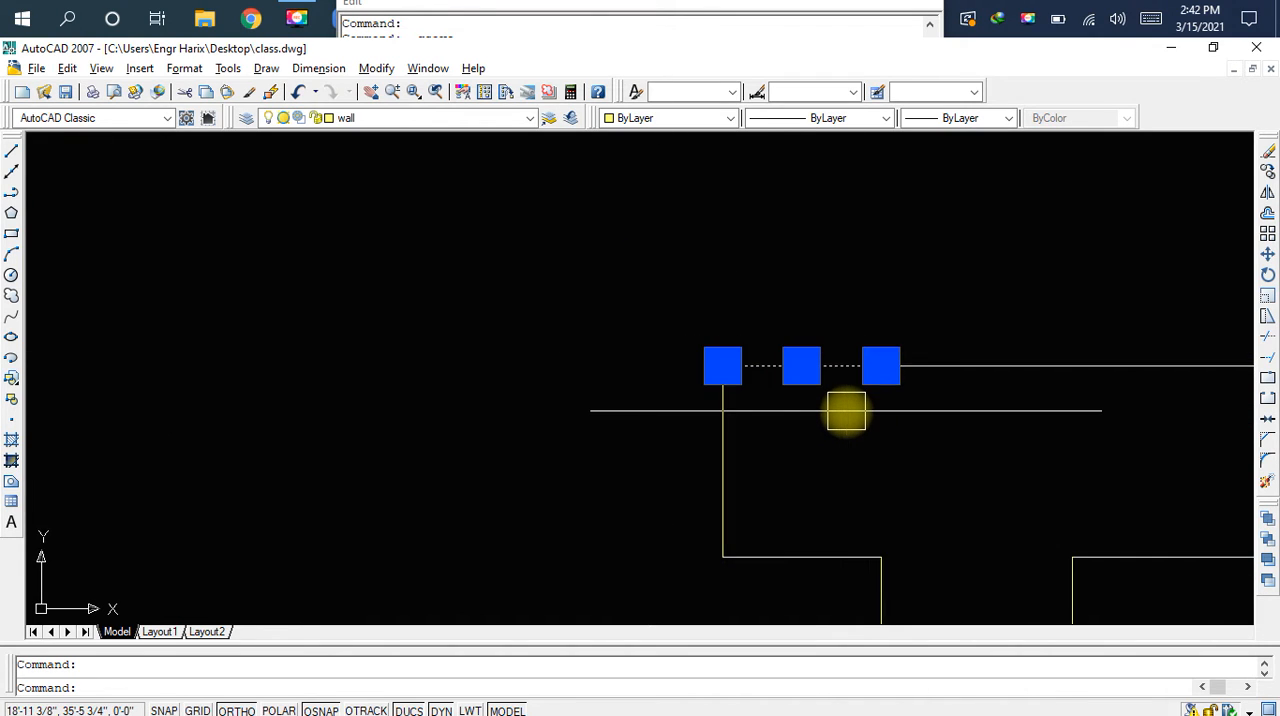
scroll(846, 411, down, 2)
scroll(822, 290, down, 2)
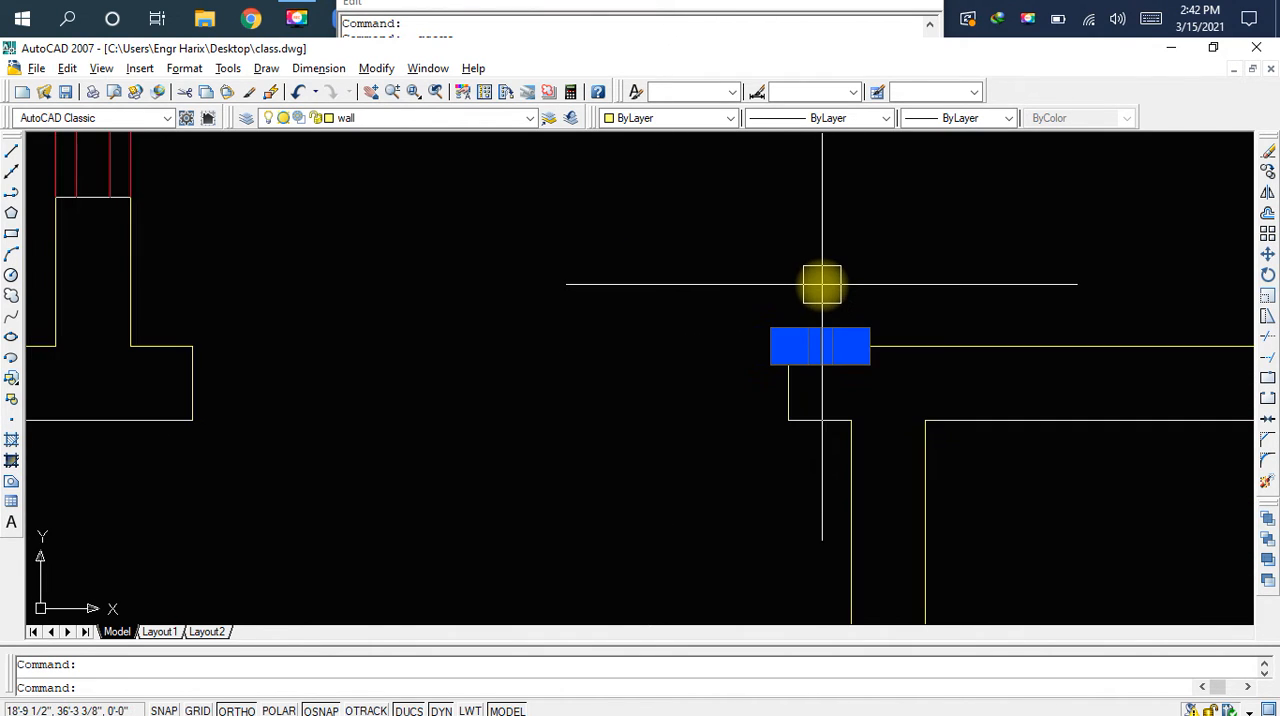
key(Delete)
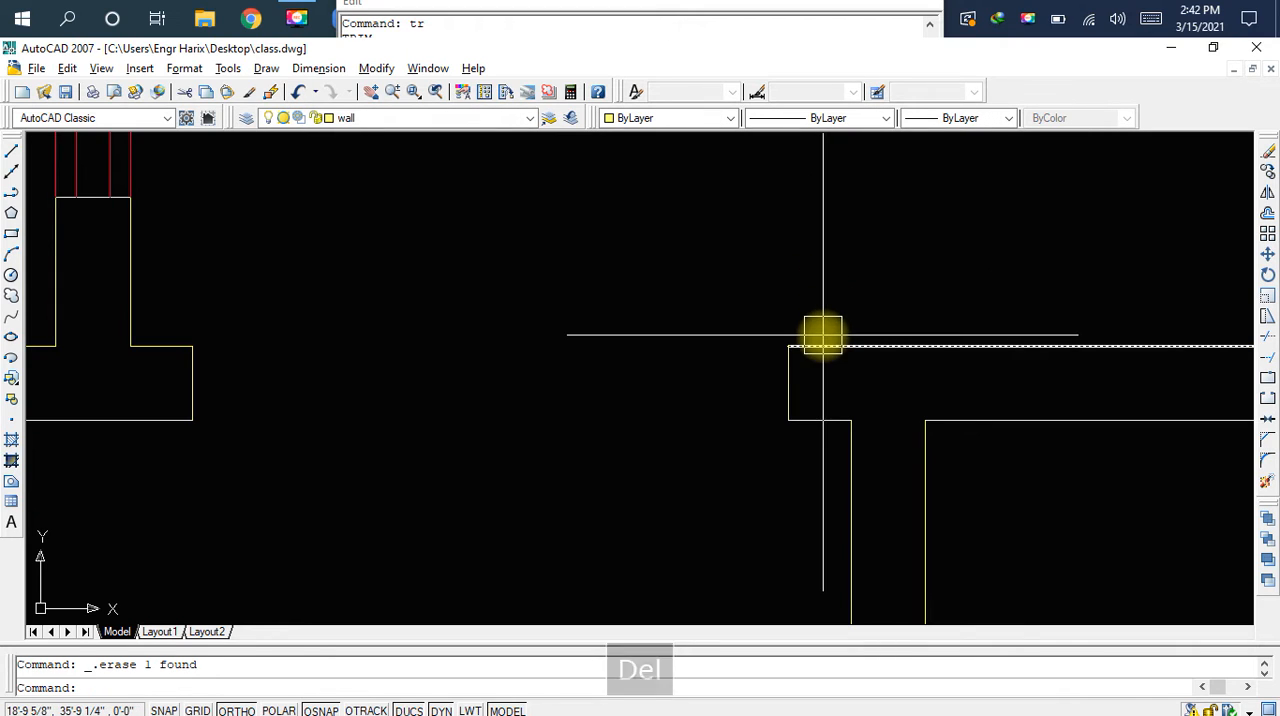
Copy the middle room's W1 window and label from the window's lower right corner to the left room opening's lower right corner
scroll(752, 334, down, 4)
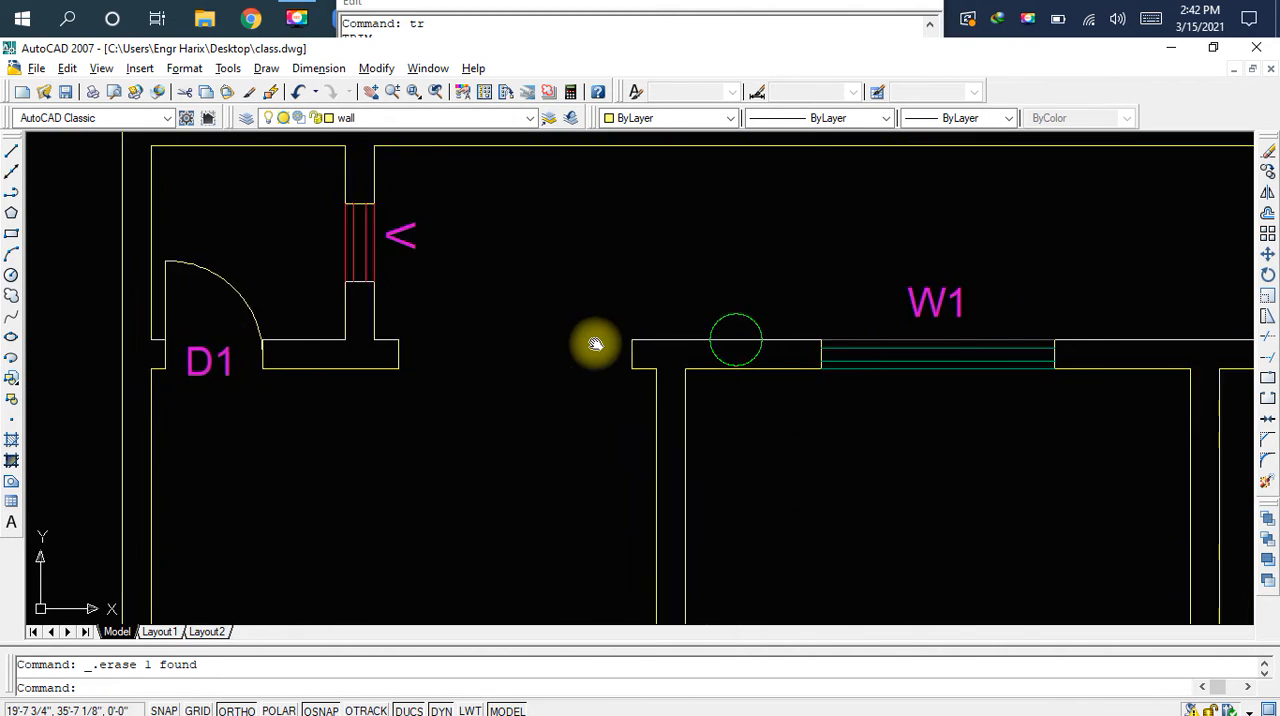
click(680, 218)
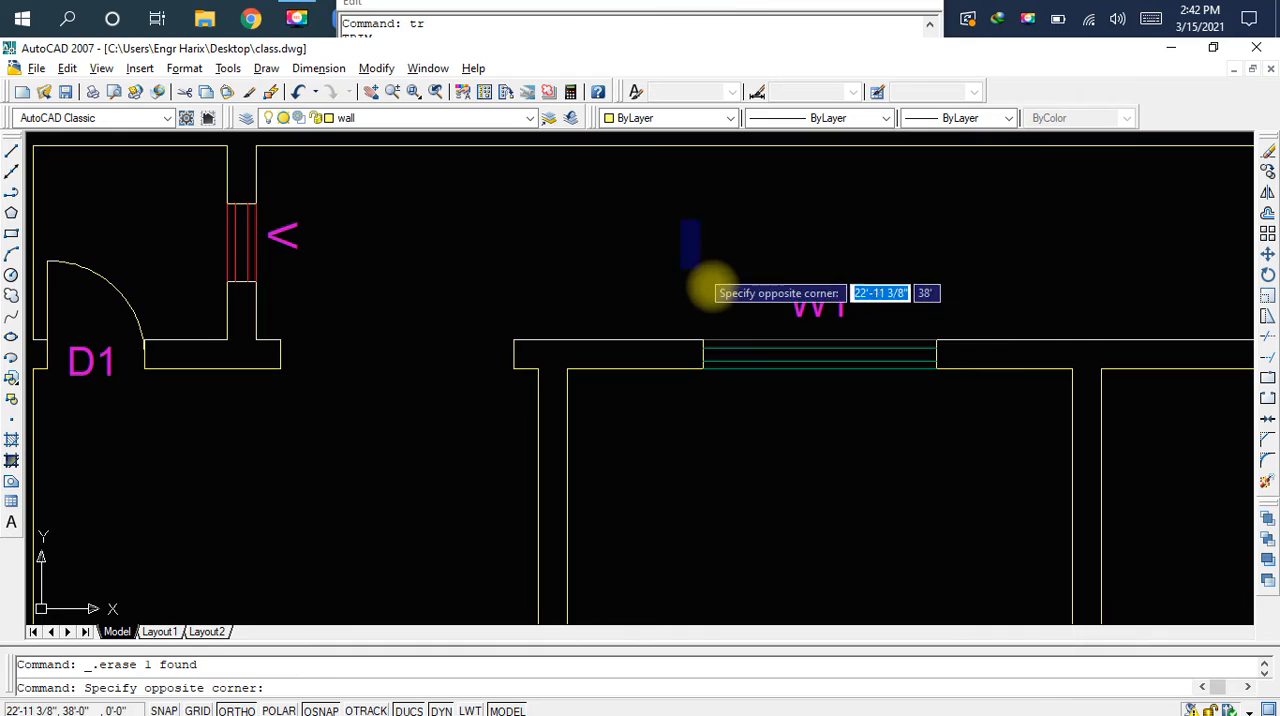
click(958, 434)
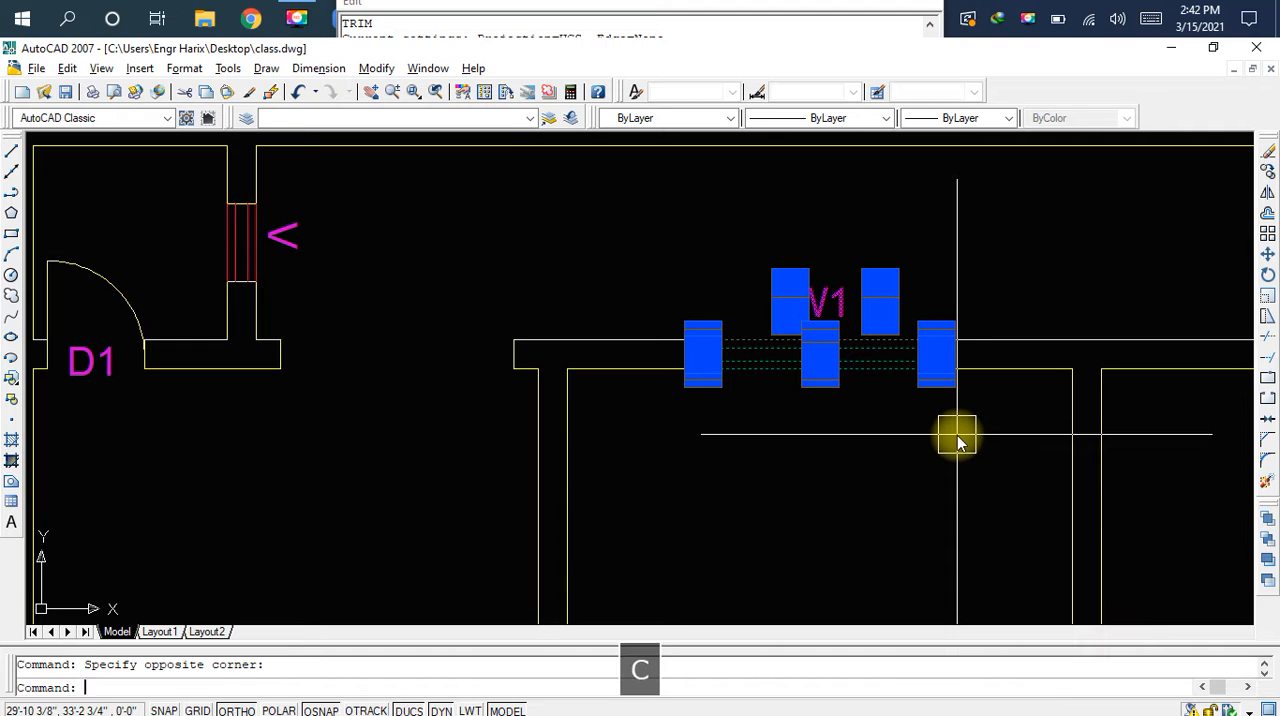
text(co)
key(space)
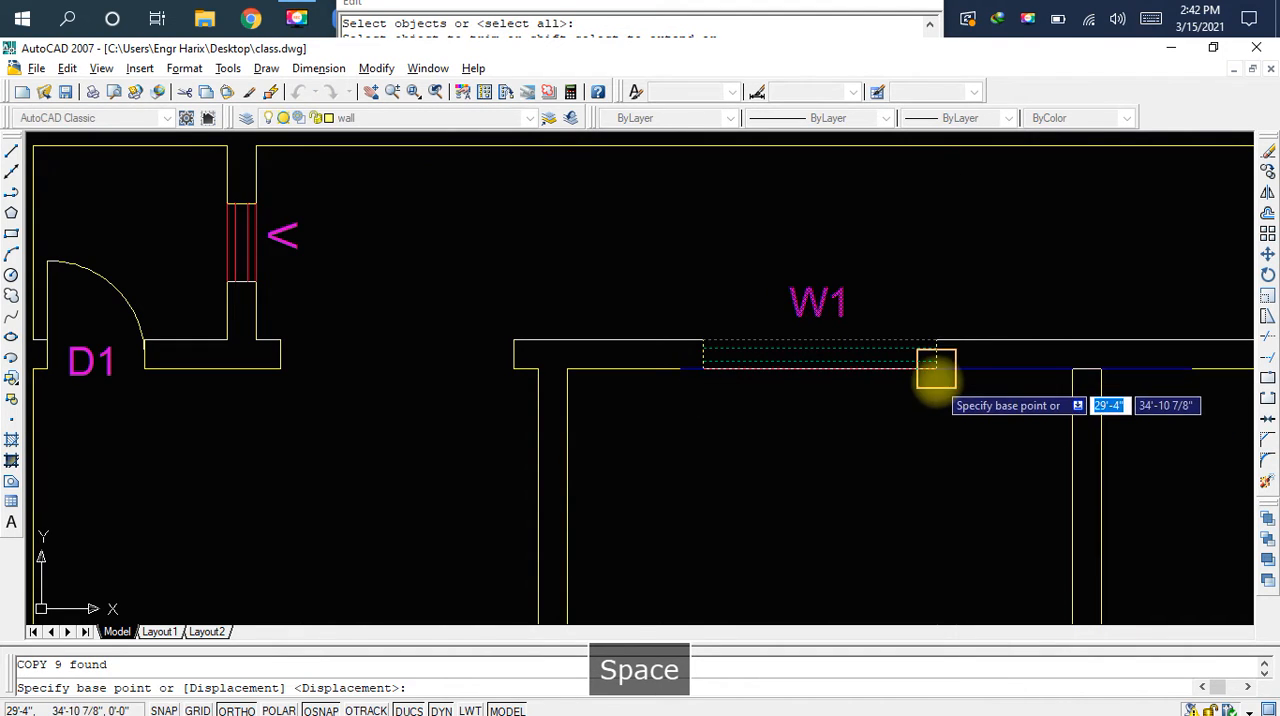
click(937, 370)
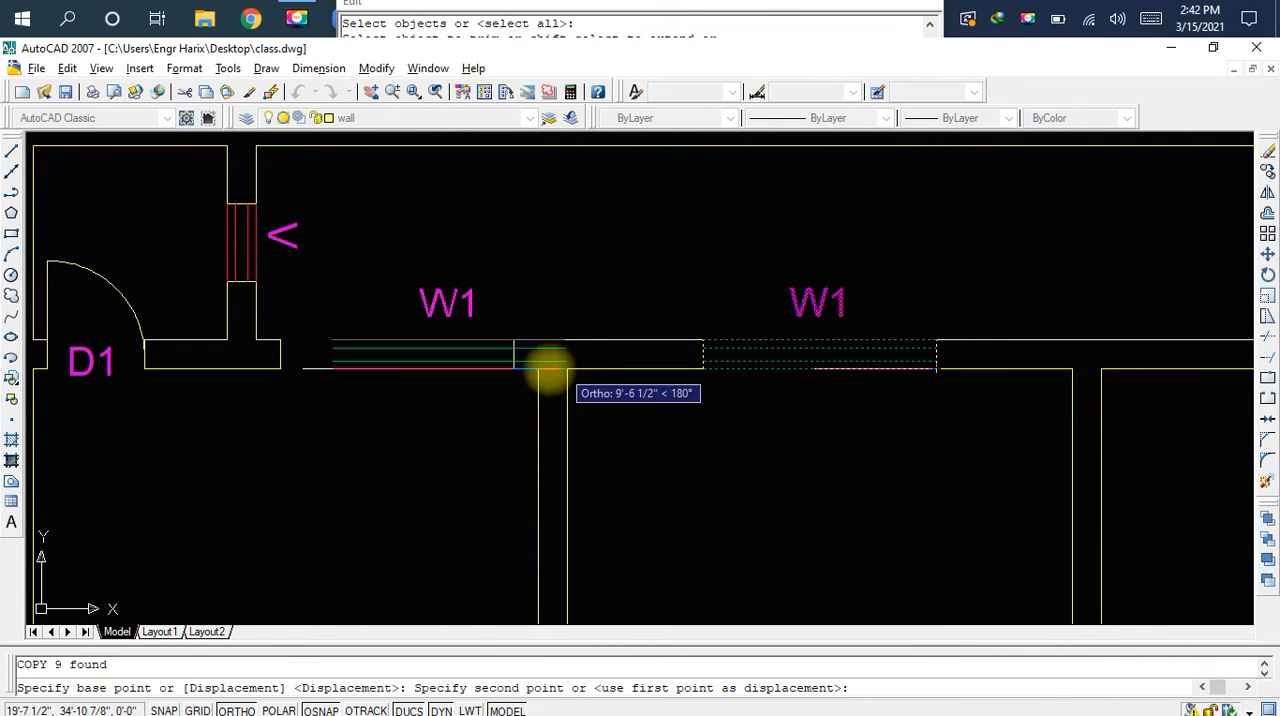
click(513, 369)
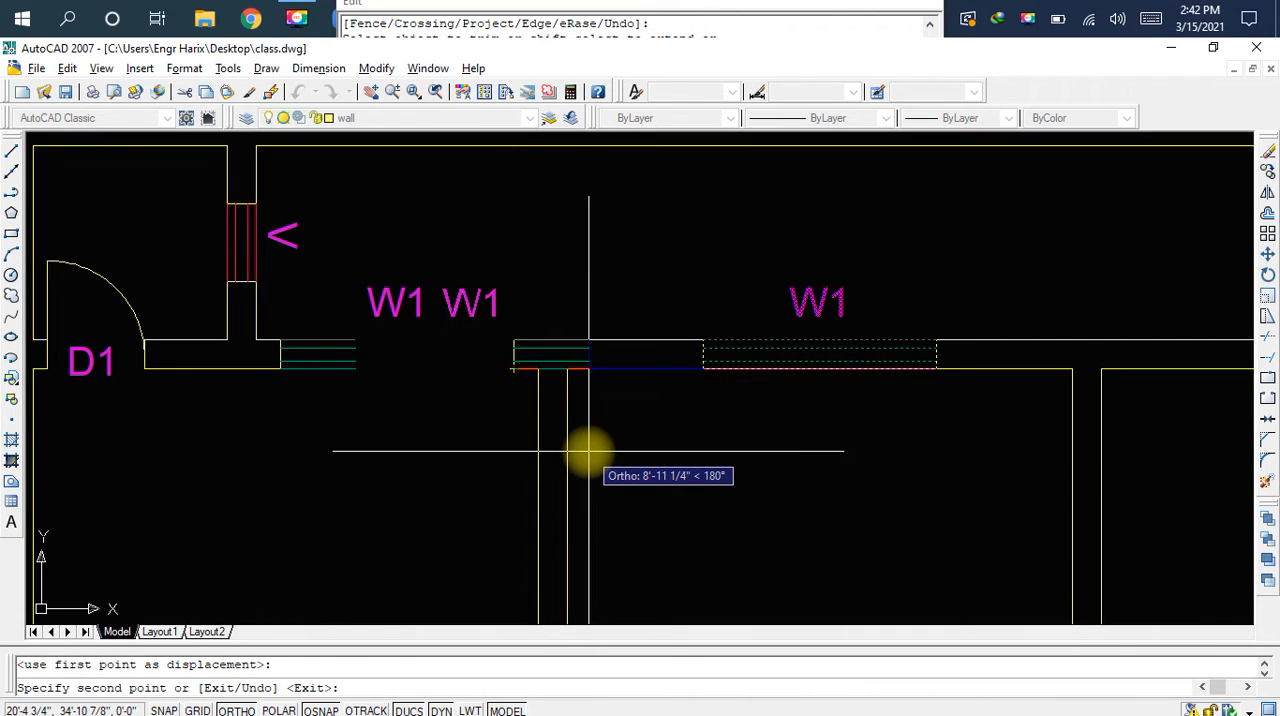
Finish the W1 window copy and save the drawing
key(Escape)
key(ctrl+s)
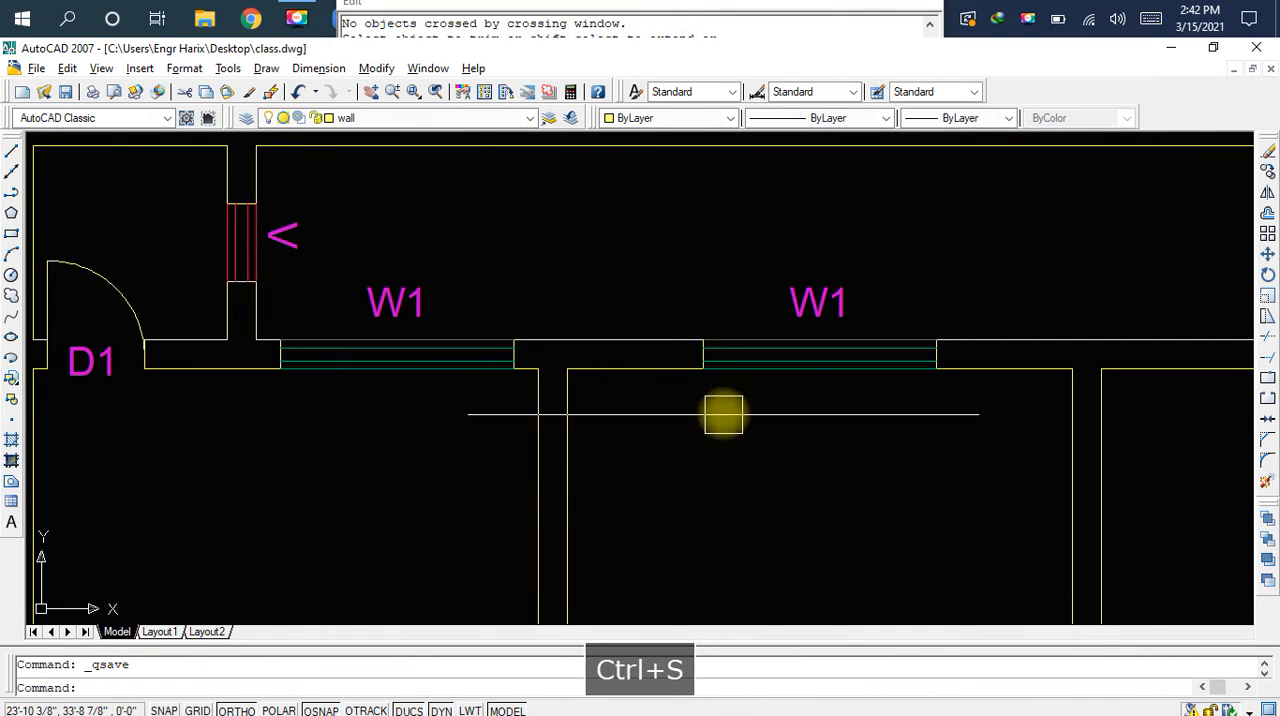
Review the W1 windows, V symbols and D1 doors of the top rooms, and the wall below the three lower rooms
scroll(880, 415, down, 4)
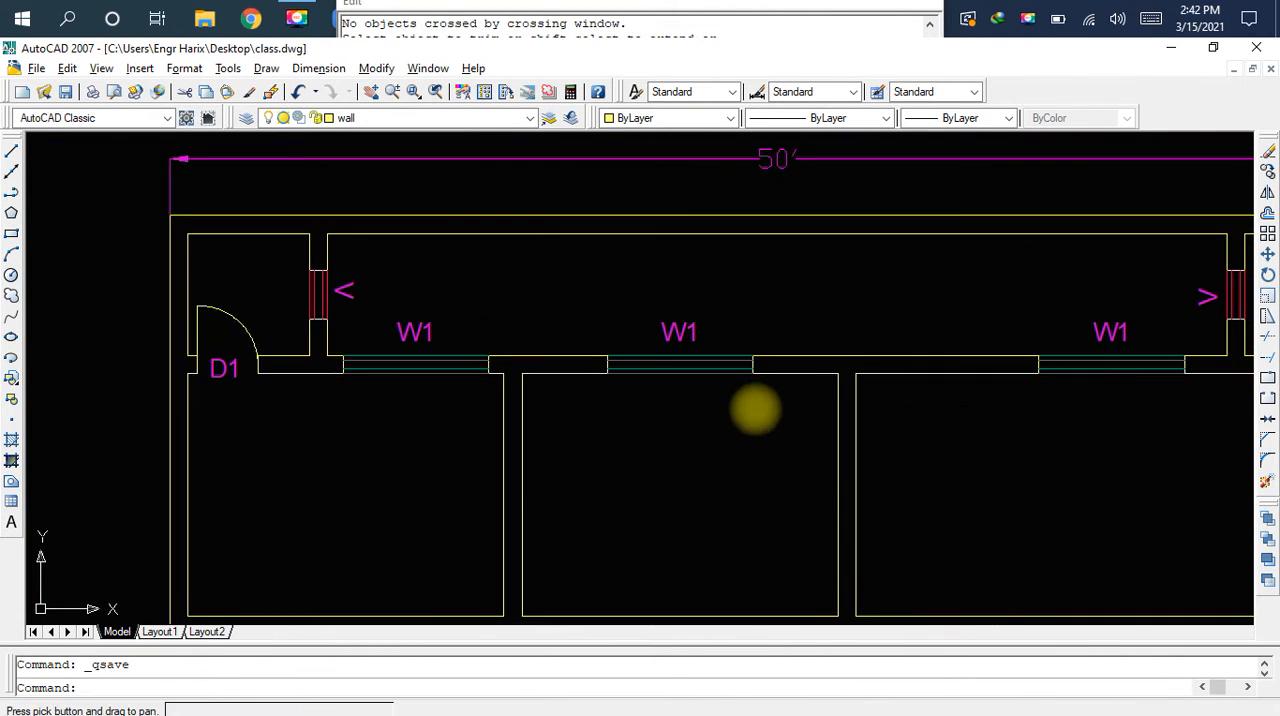
mouse_move(1037, 391)
middle_down()
mouse_move(877, 387)
mouse_move(929, 374)
middle_up()
scroll(980, 358, down, 2)
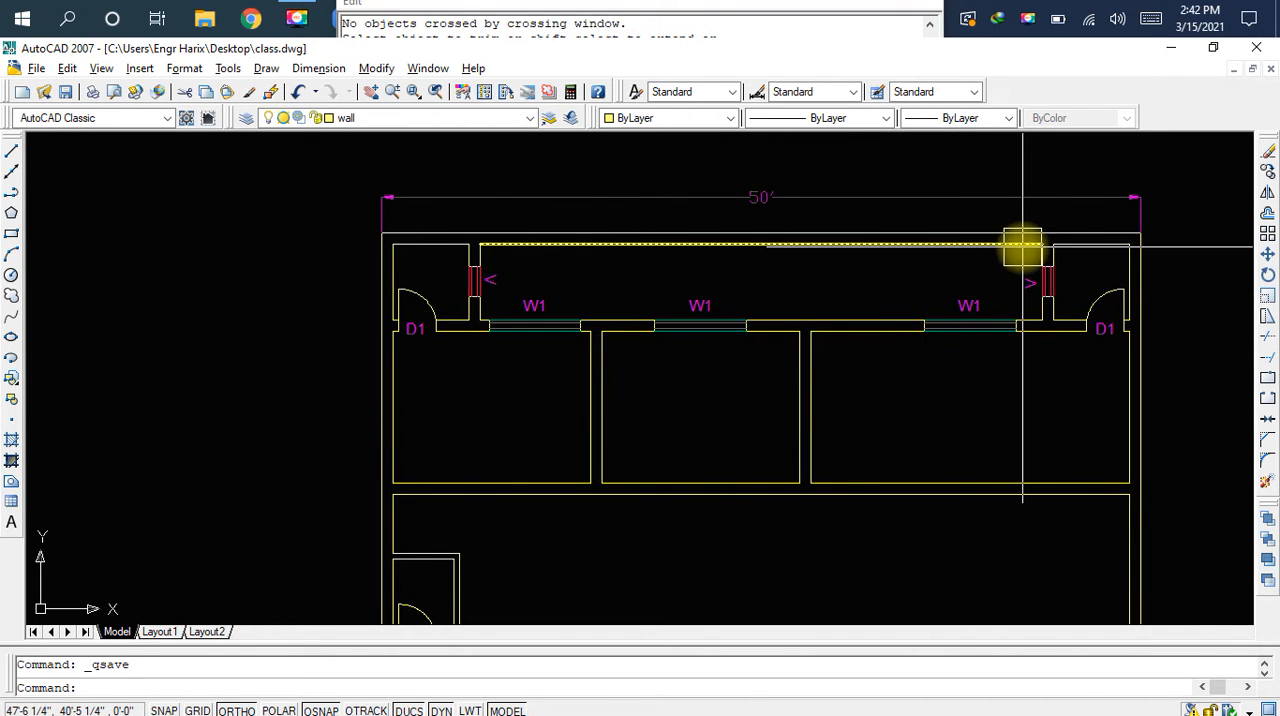
scroll(1020, 249, up, 4)
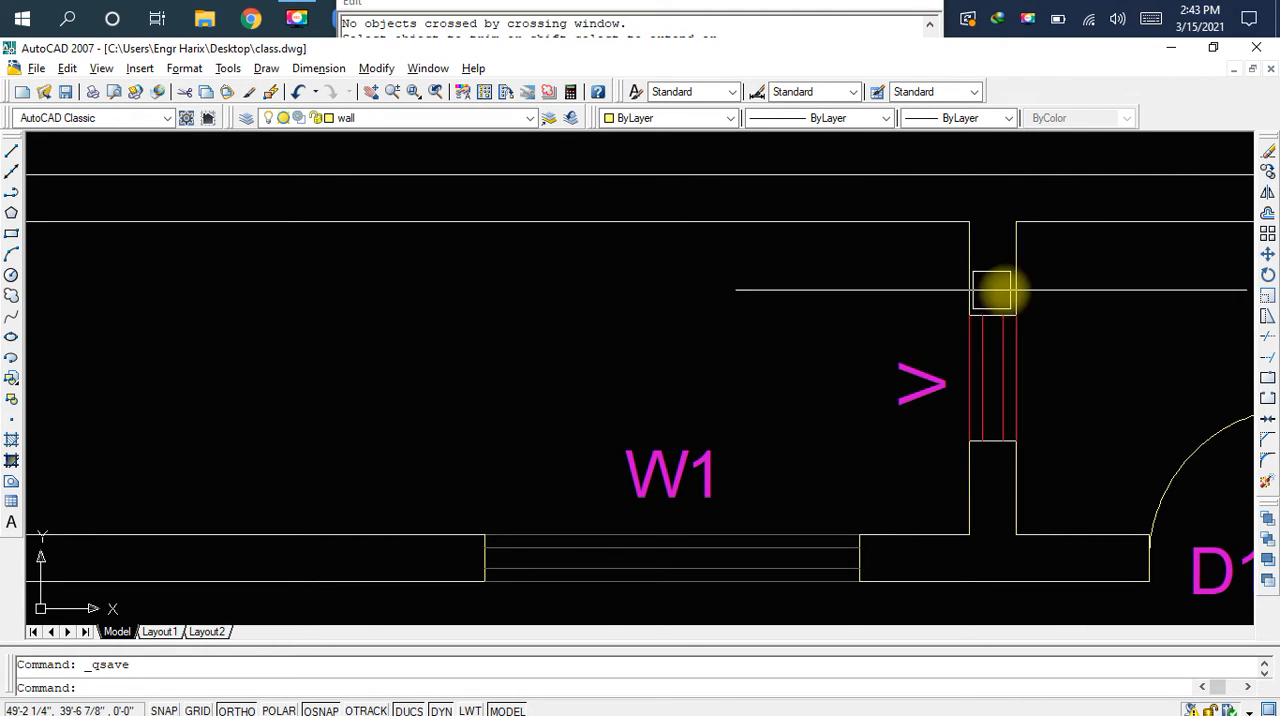
middle_drag(1097, 294, 823, 289)
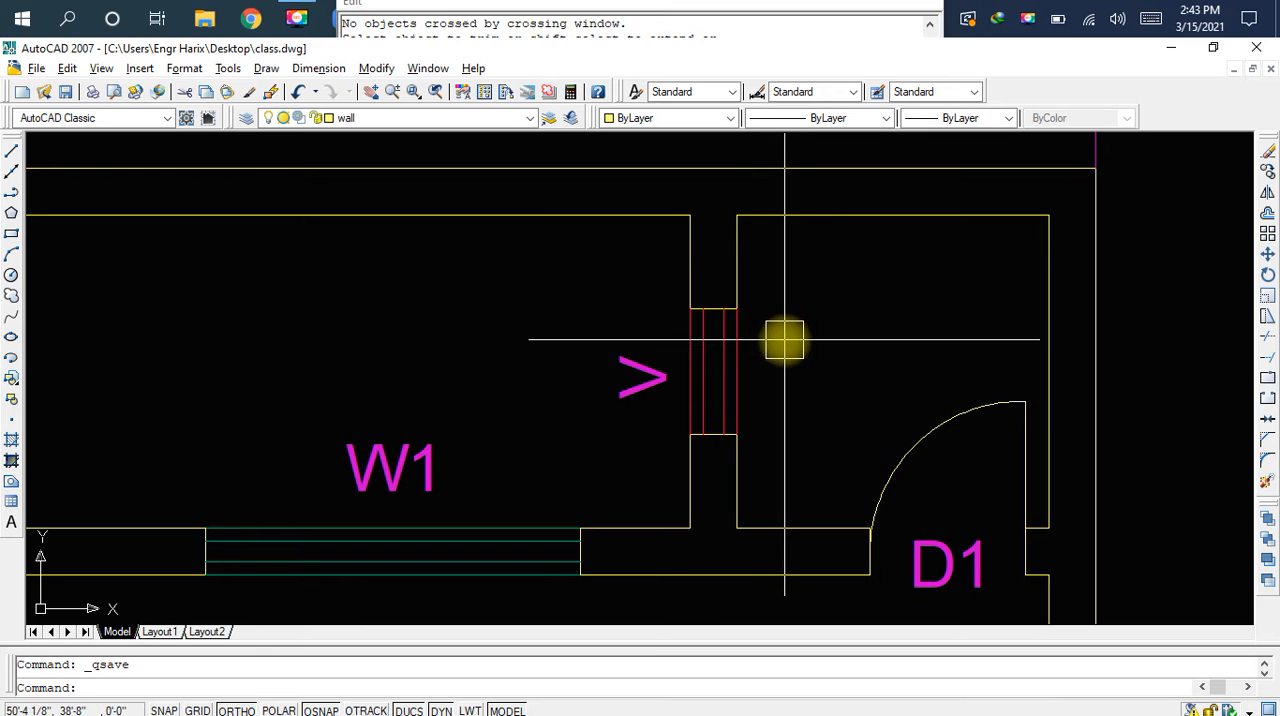
scroll(793, 341, down, 5)
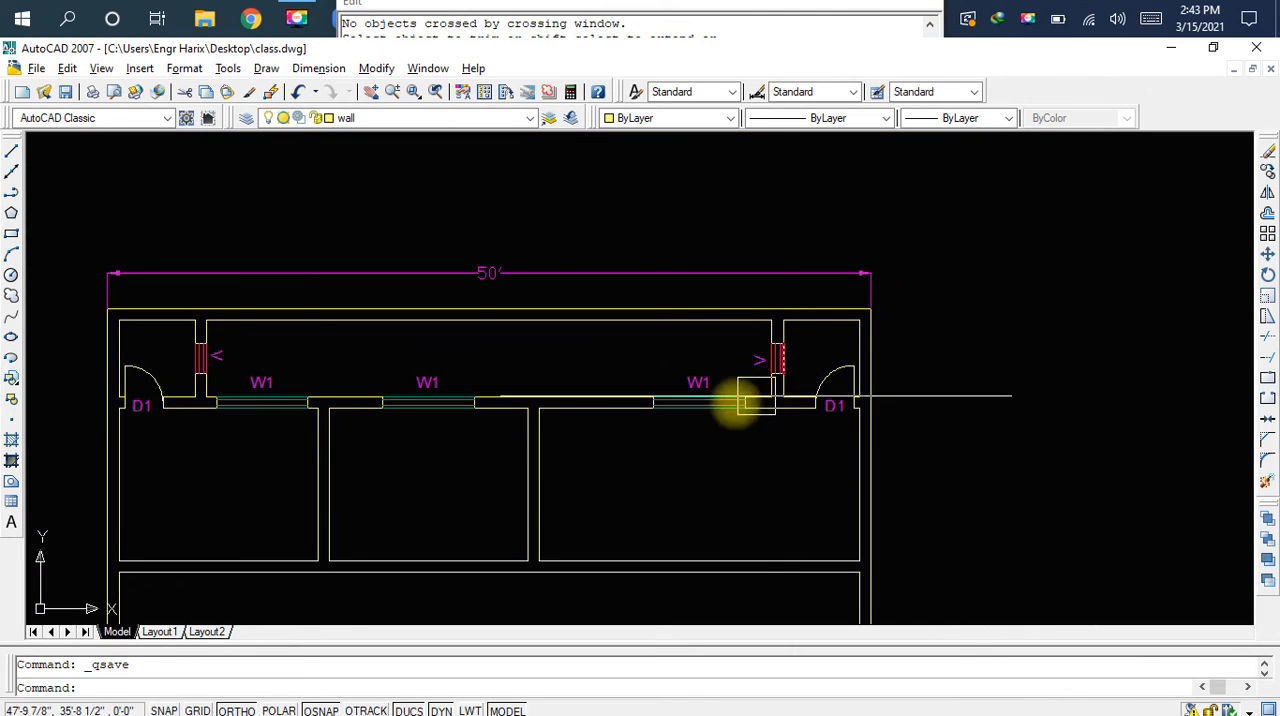
middle_drag(757, 400, 940, 345)
middle_drag(694, 417, 787, 323)
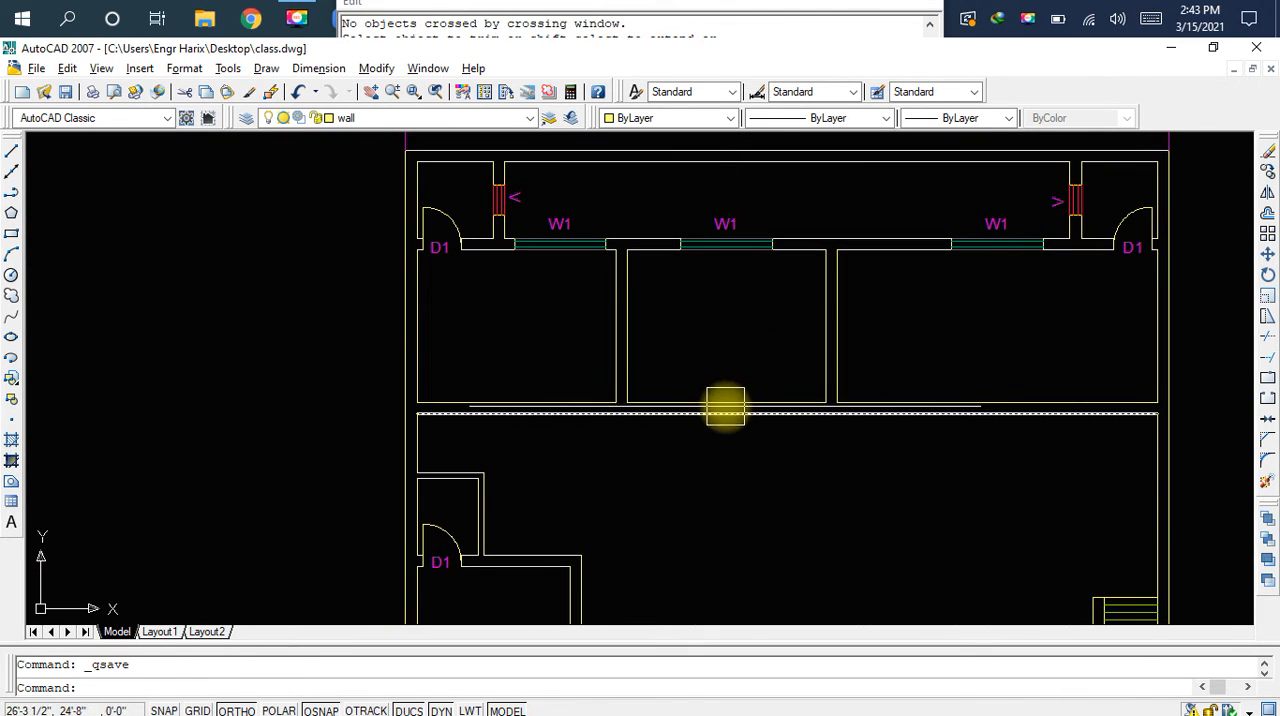
mouse_move(683, 466)
middle_down()
mouse_move(677, 446)
mouse_move(626, 465)
mouse_move(676, 378)
middle_up()
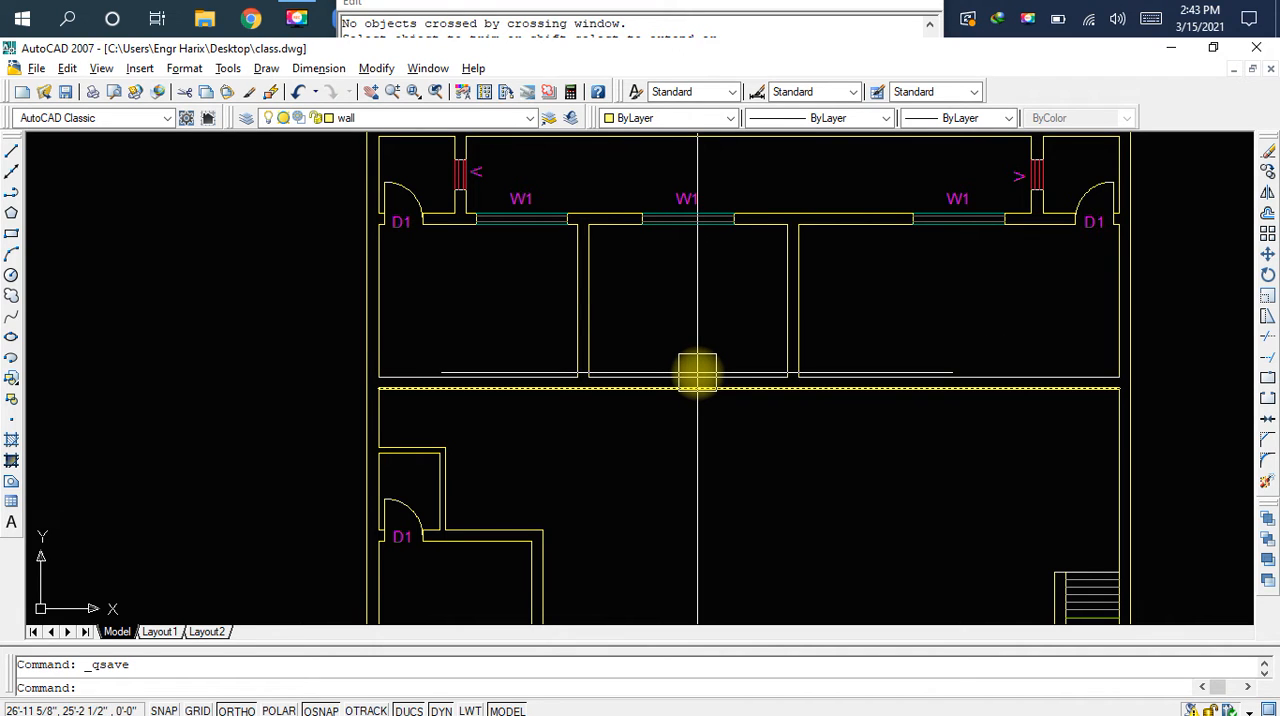
Draw a line from the left room's lower right inner corner, 9" left along the wall and 9" down across its thickness
scroll(390, 368, up, 2)
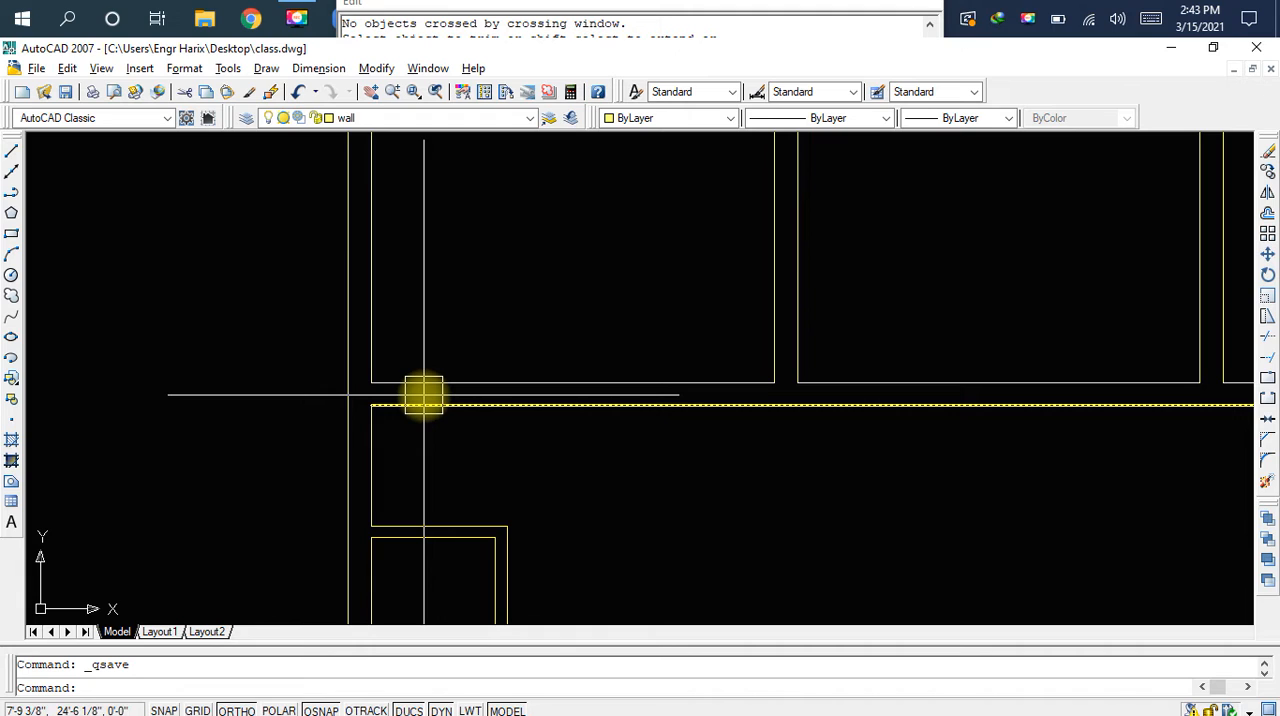
scroll(751, 360, up, 3)
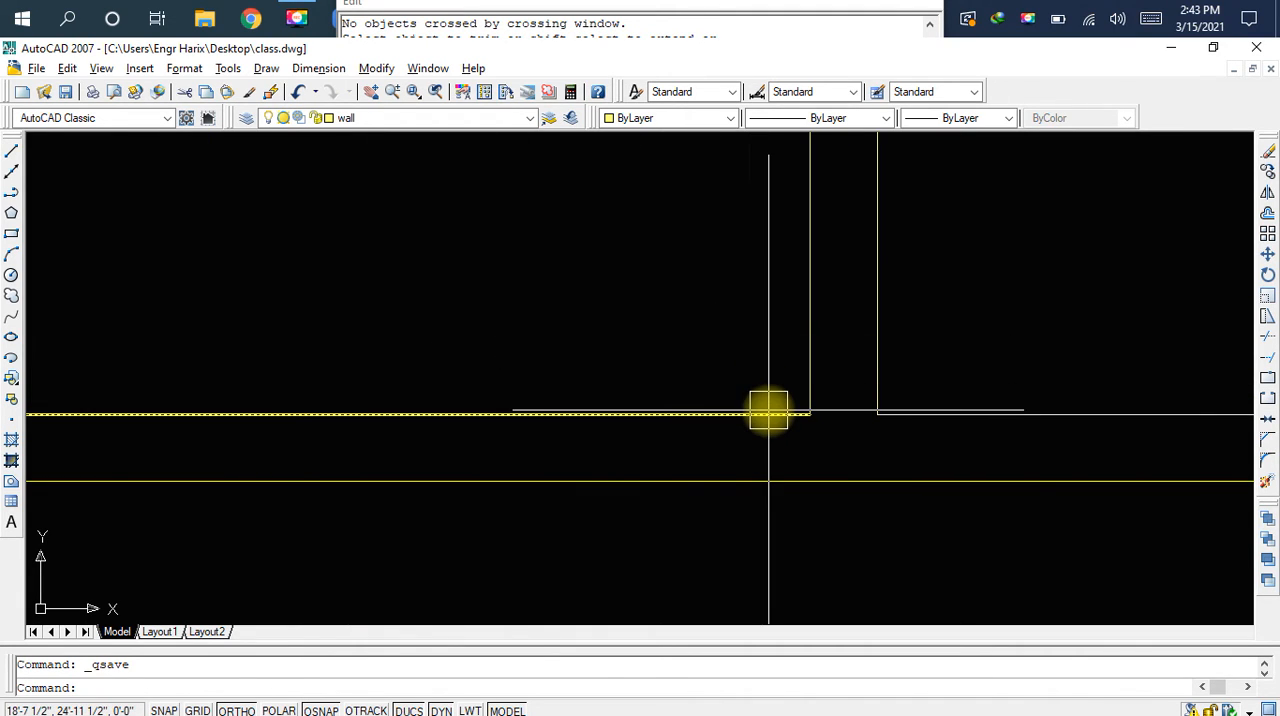
text(l)
key(space)
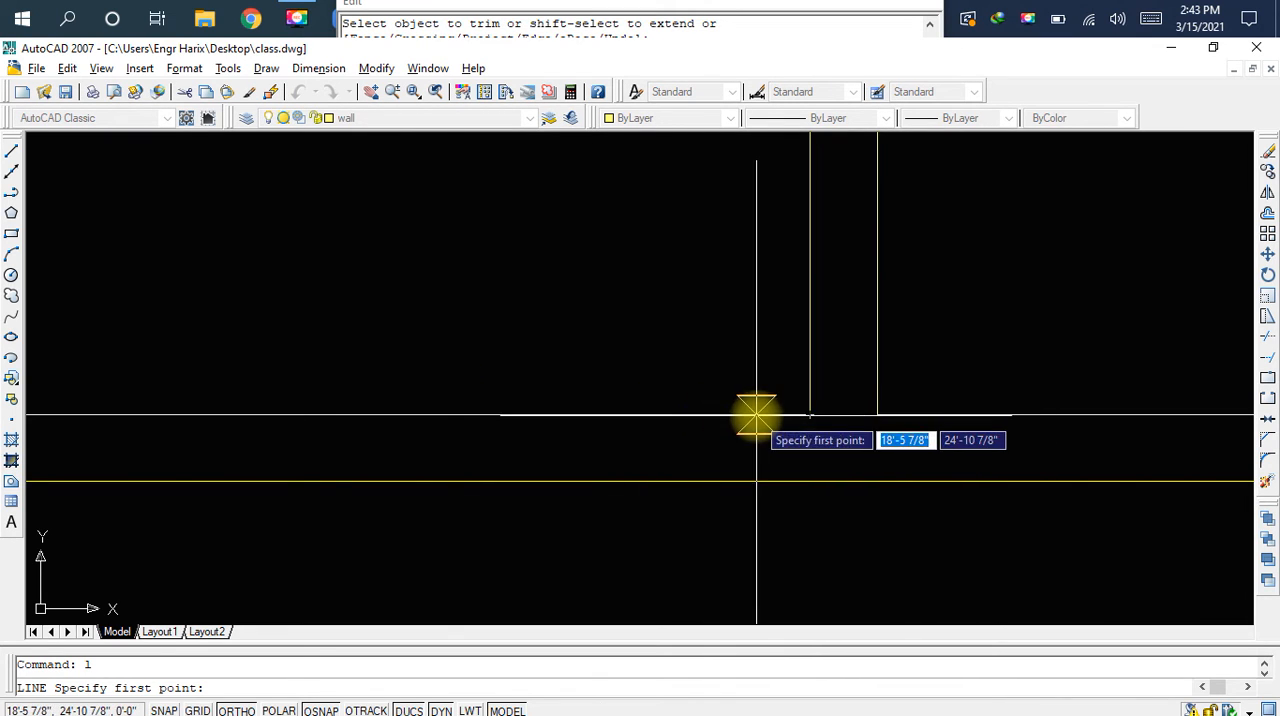
click(810, 413)
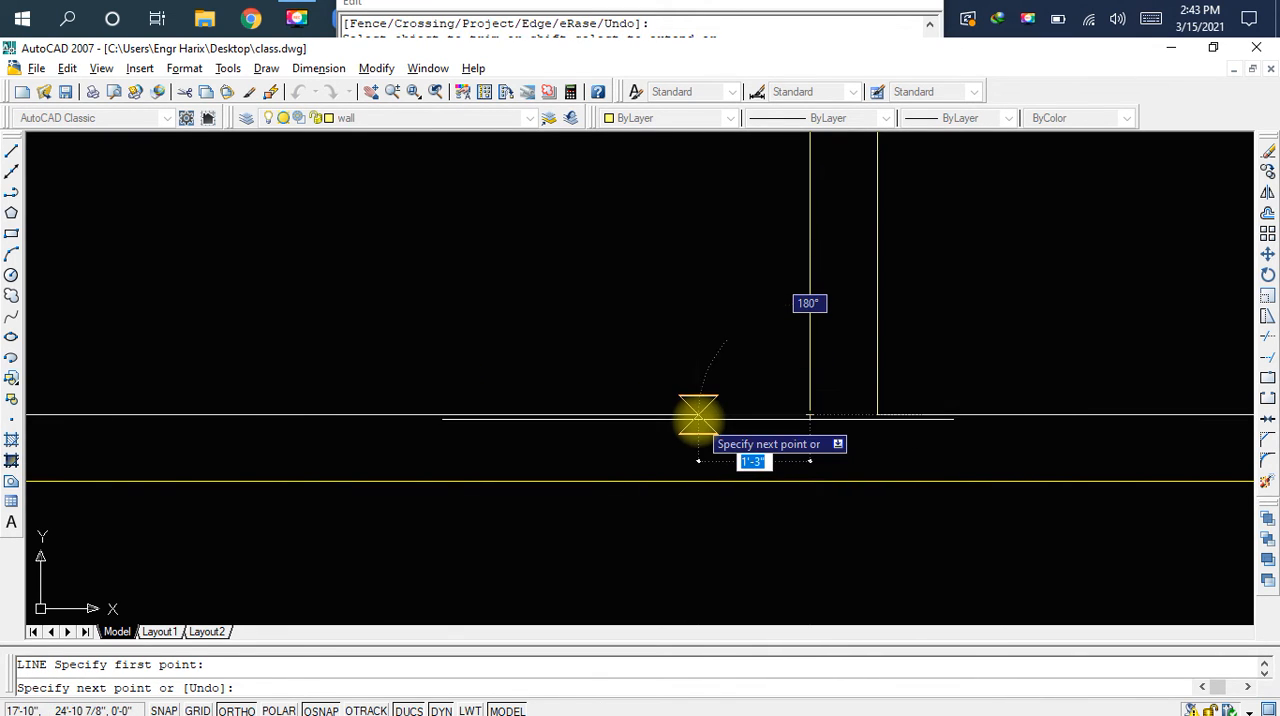
text(9)
key(space)
text(9)
key(space)
key(Escape)
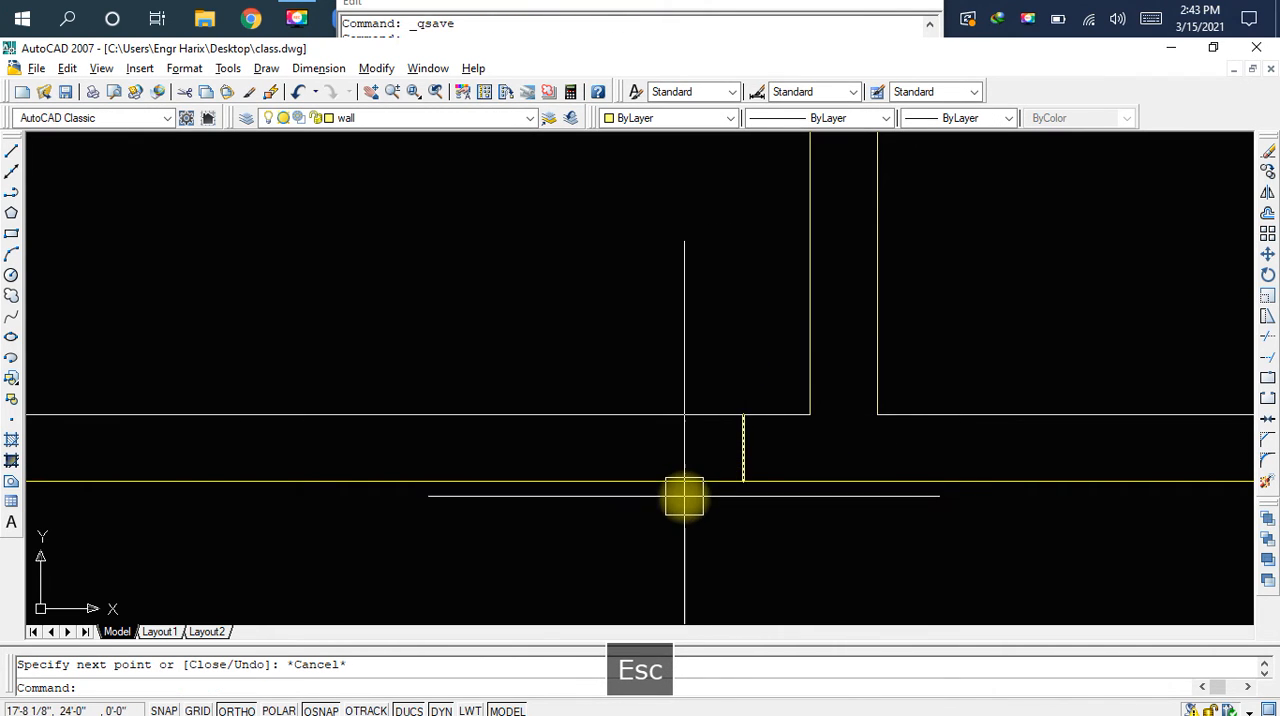
Offset the short vertical line in the left room's lower wall by 3.5' to the left
text(o)
key(space)
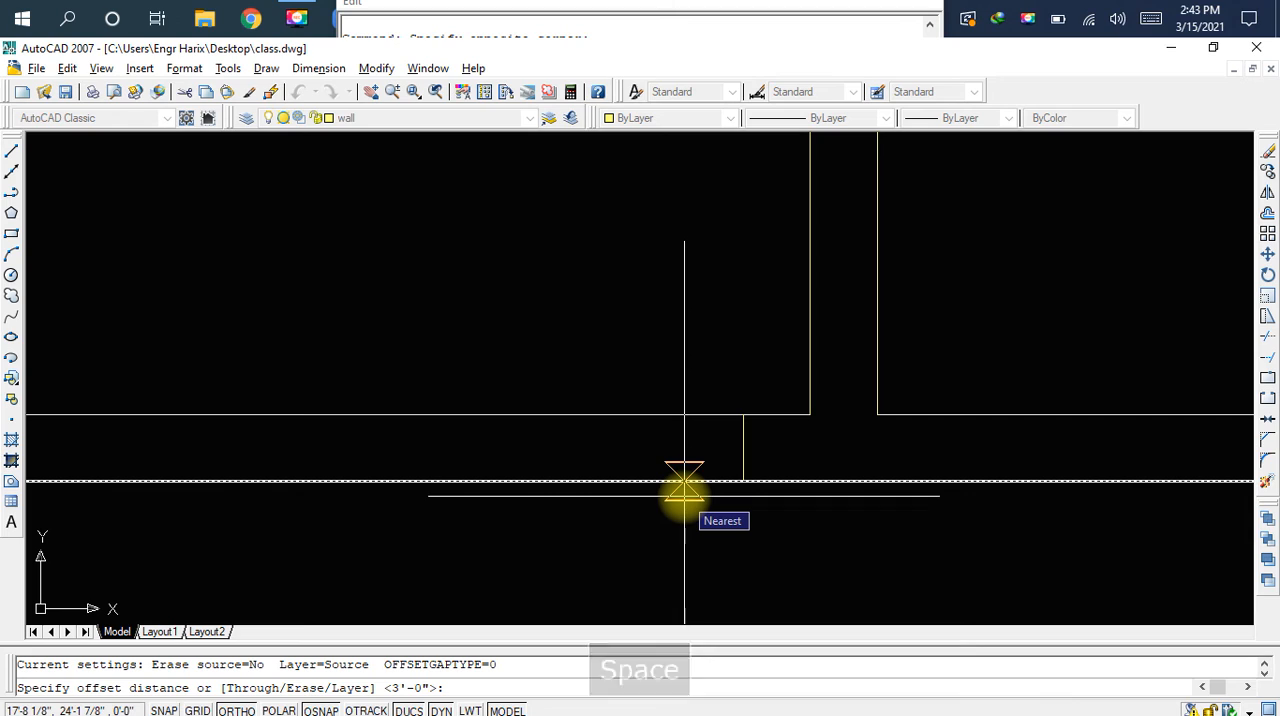
text(3)
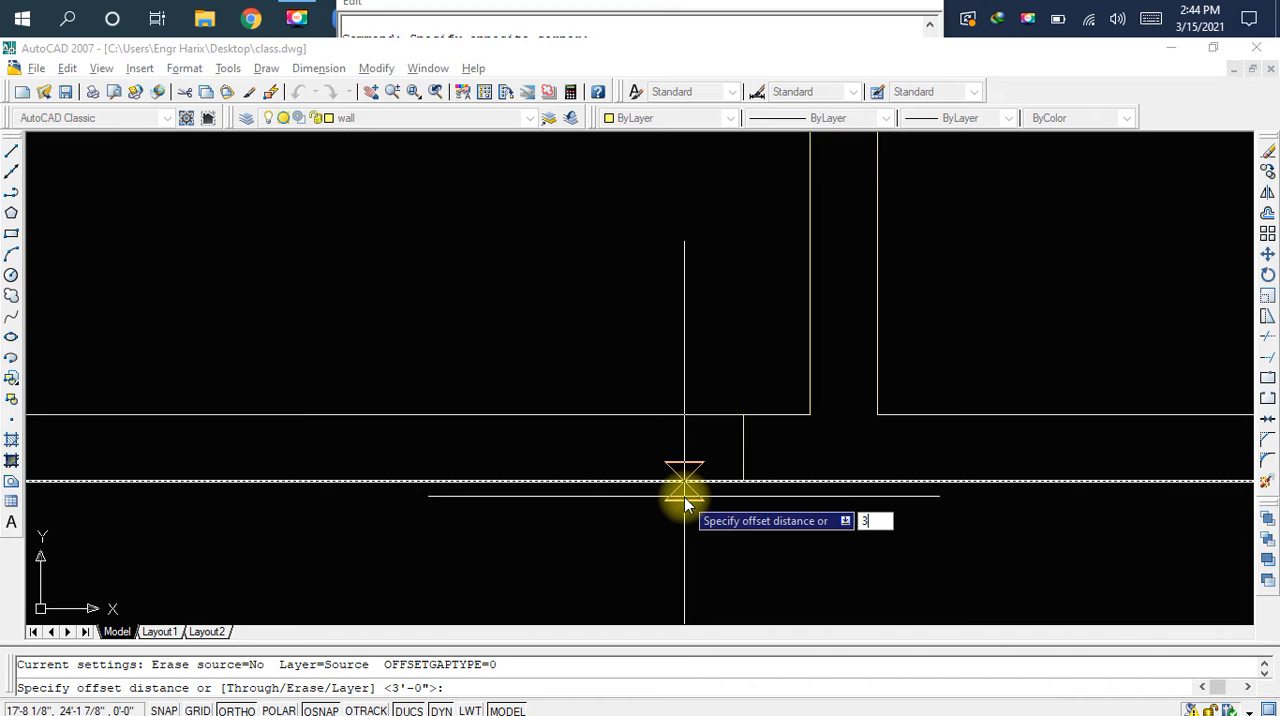
text(.5)
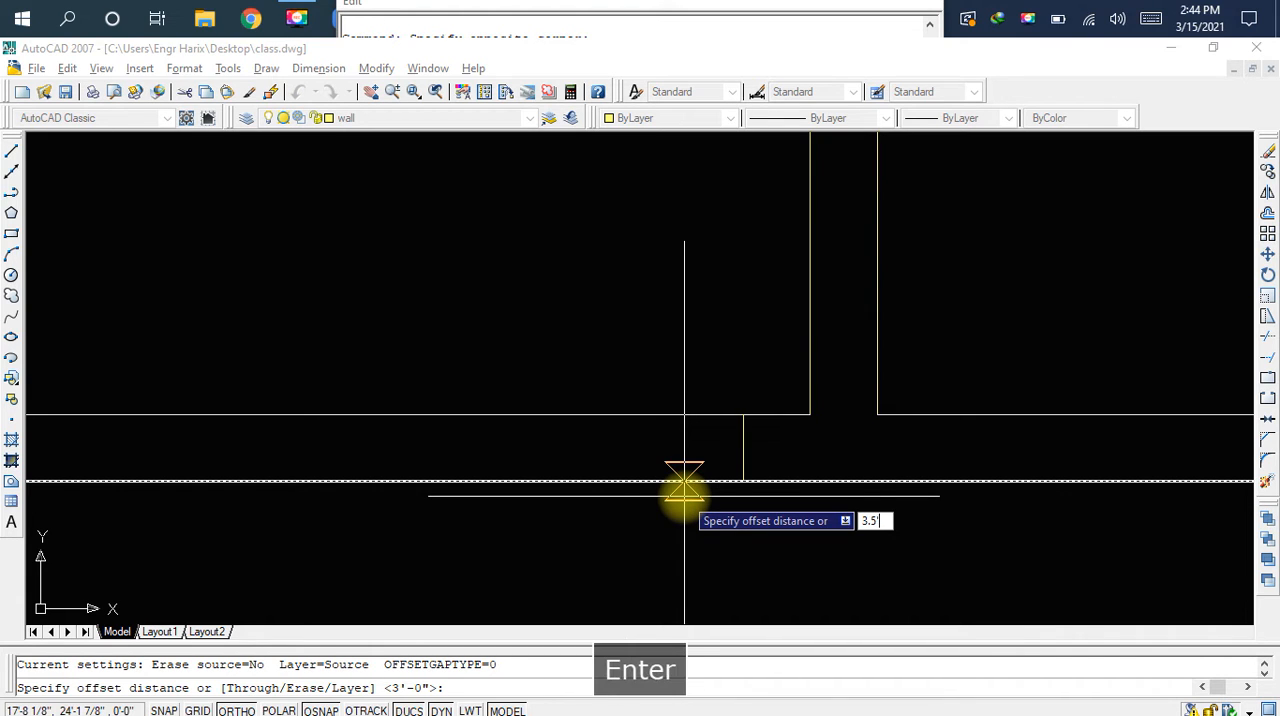
key(Return)
click(740, 452)
click(595, 452)
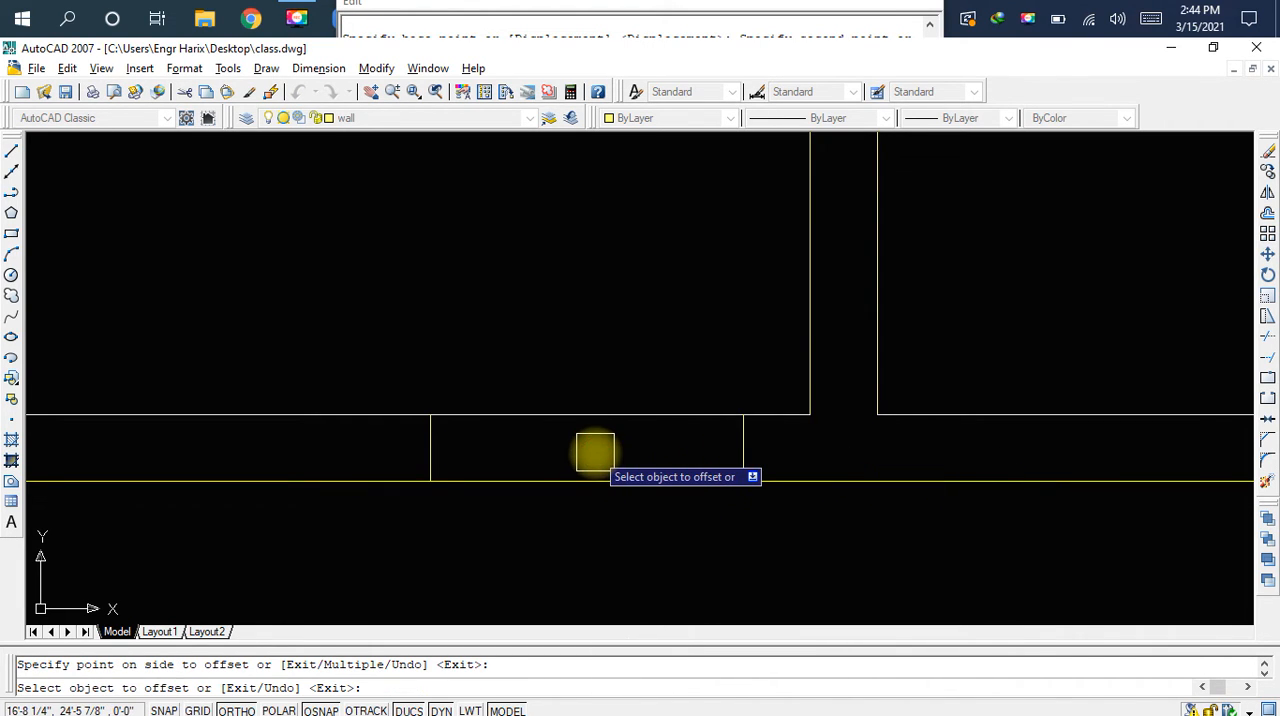
key(Escape)
Trim both wall lines between the two vertical lines to open the left room's door gap, and save the drawing
text(tr)
key(space)
key(space)
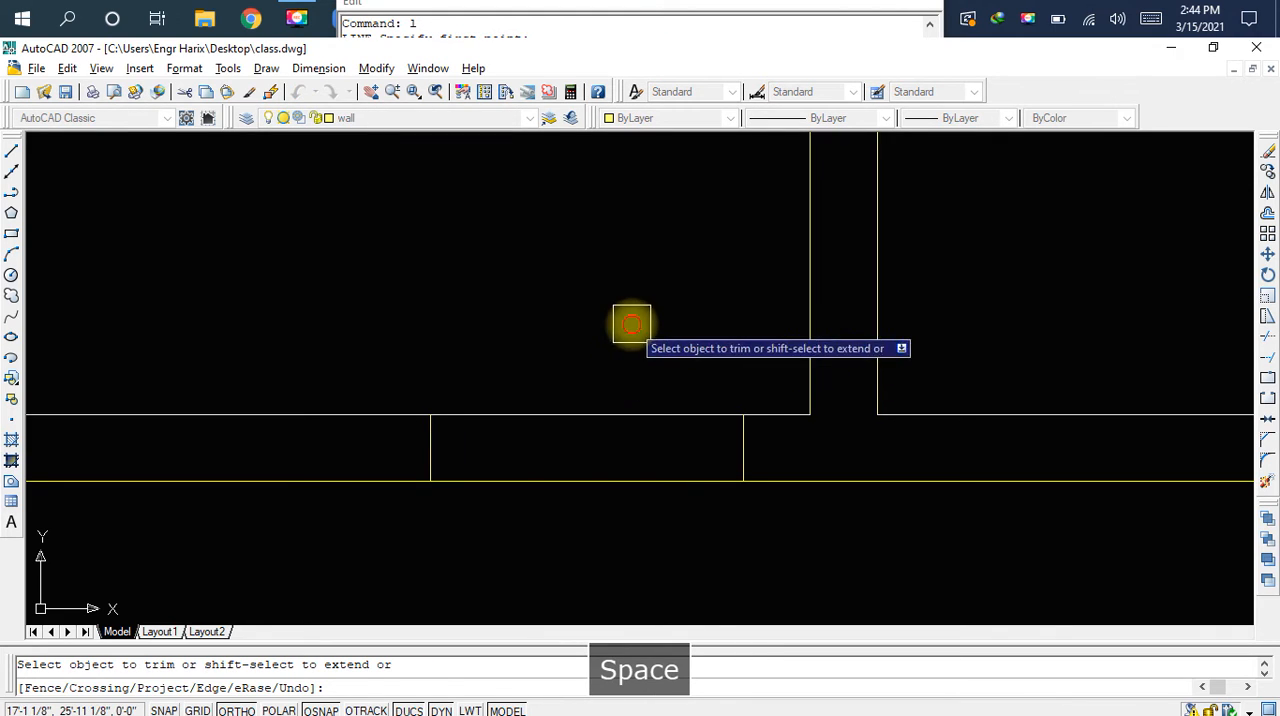
click(631, 323)
click(591, 531)
key(Escape)
key(ctrl+s)
Examine the new door gap in the left room's lower wall and the layout of the surrounding rooms, and save the drawing
scroll(556, 452, down, 2)
scroll(745, 478, down, 1)
middle_drag(744, 478, 714, 480)
scroll(712, 480, up, 1)
middle_drag(1020, 477, 671, 409)
middle_drag(502, 379, 757, 417)
scroll(628, 423, up, 3)
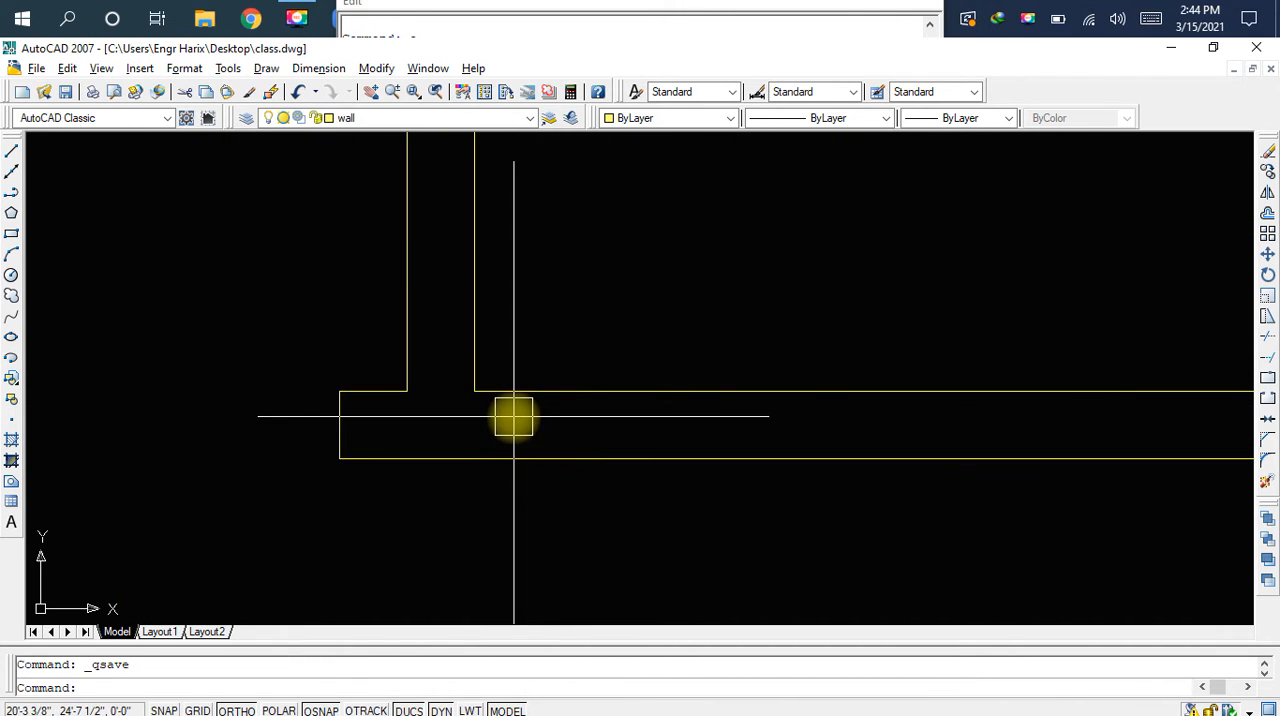
scroll(566, 400, down, 2)
scroll(894, 429, down, 2)
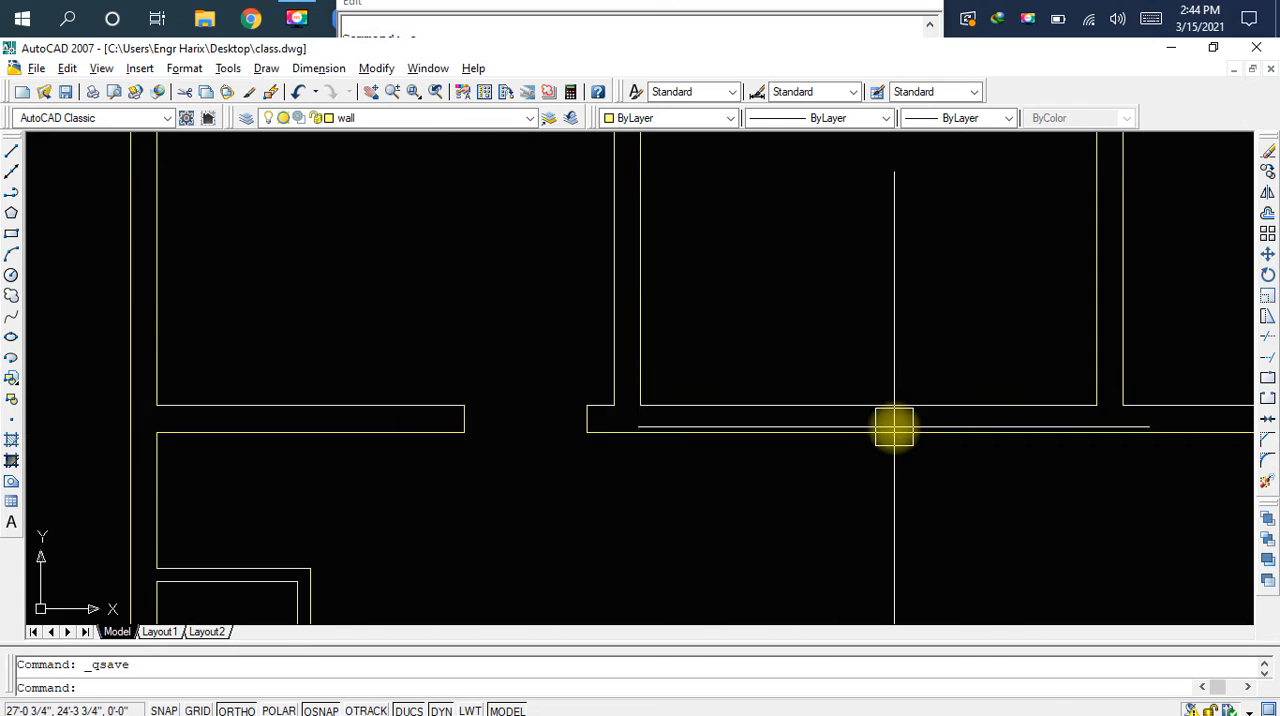
middle_drag(786, 449, 769, 316)
scroll(769, 316, down, 2)
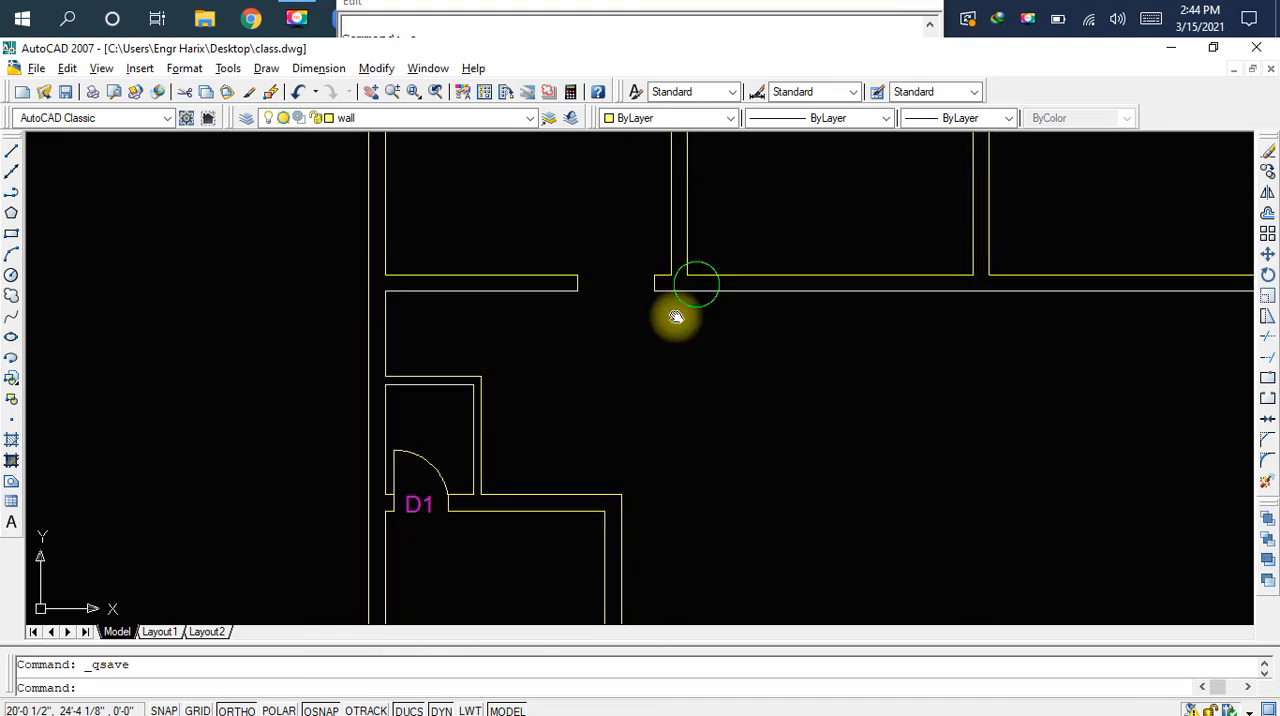
middle_drag(690, 287, 652, 365)
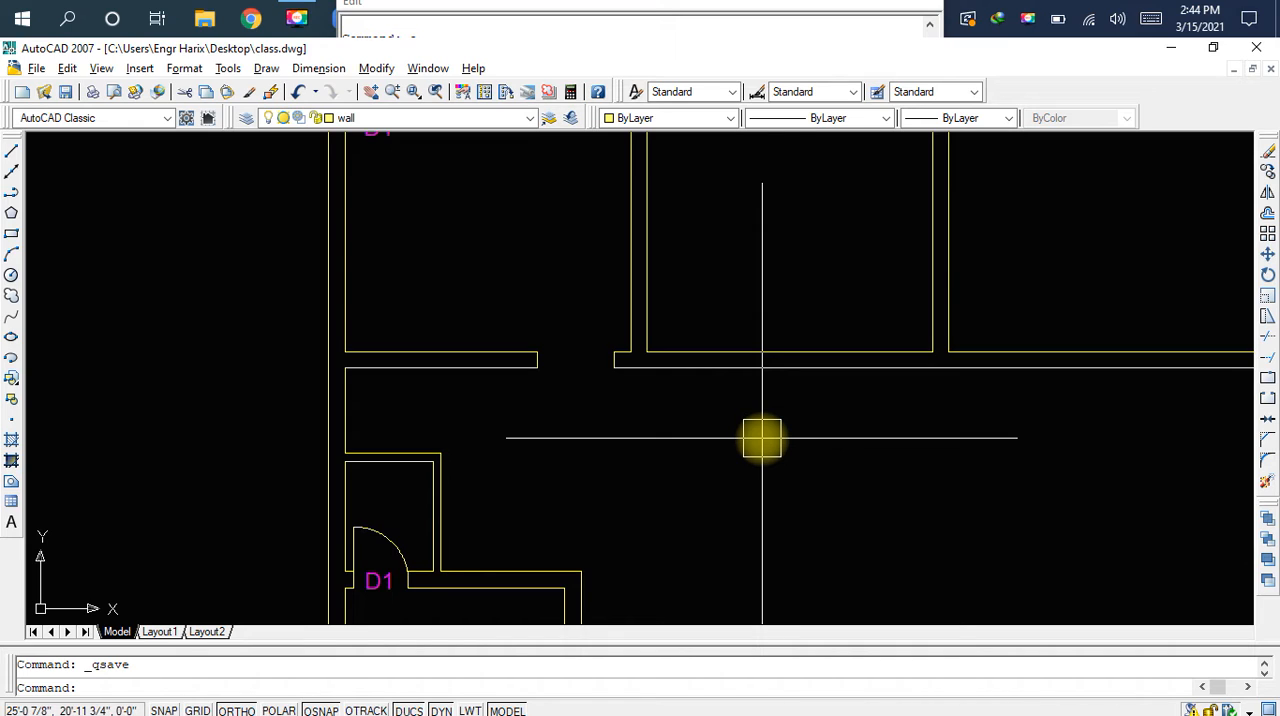
scroll(762, 438, down, 4)
scroll(691, 420, up, 1)
scroll(774, 334, up, 3)
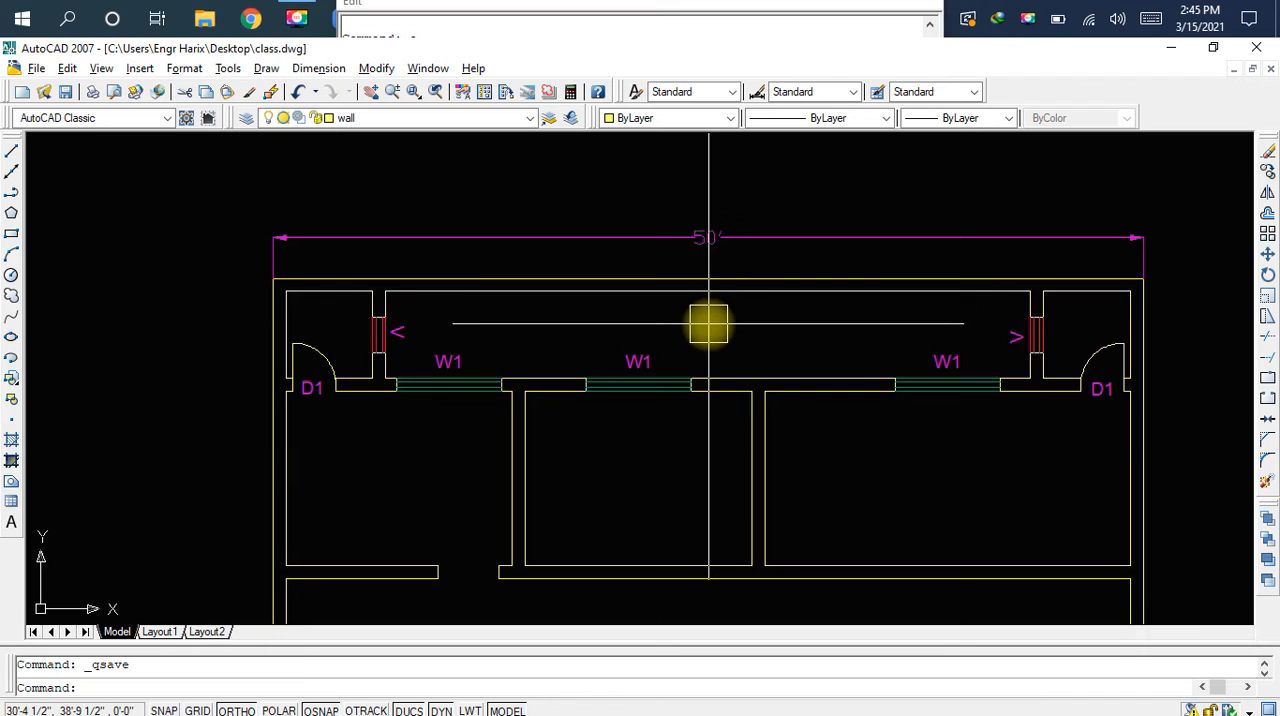
middle_drag(817, 345, 814, 284)
middle_drag(806, 382, 809, 328)
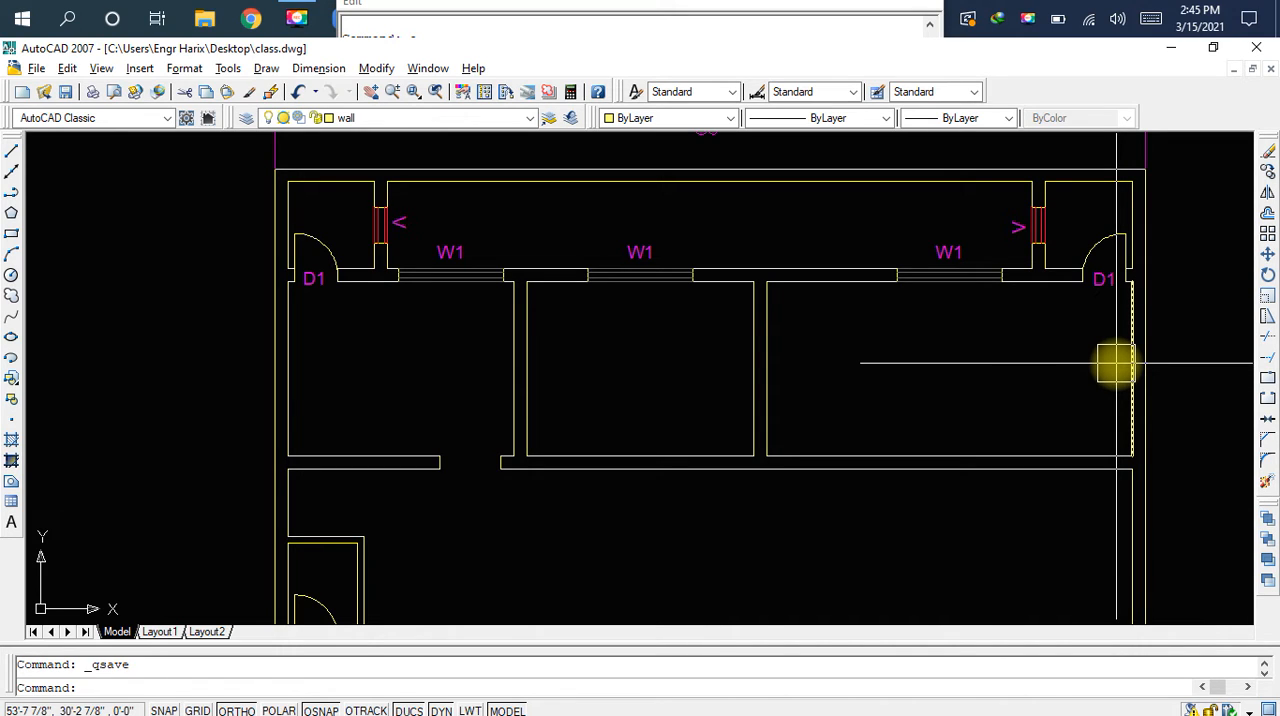
key(ctrl+s)
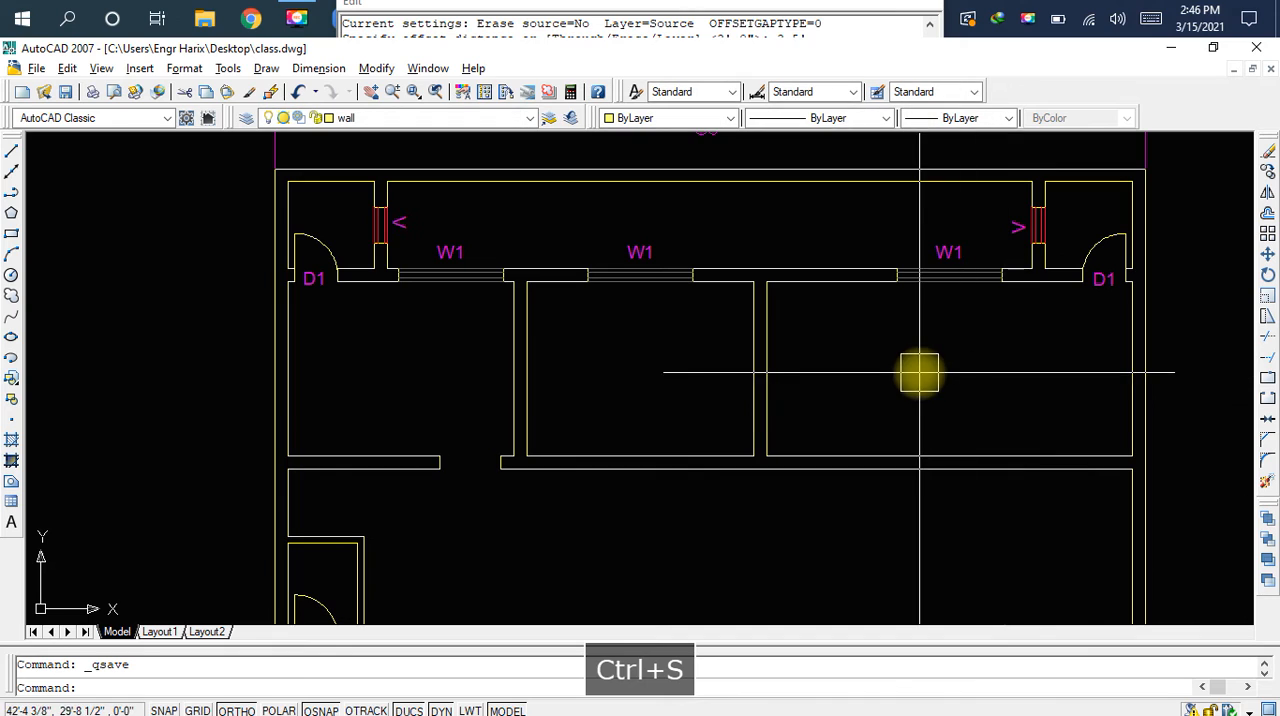
Draw a line from the middle room's lower left inner corner, 9" right along the wall and perpendicular to the lower wall line
scroll(543, 471, up, 5)
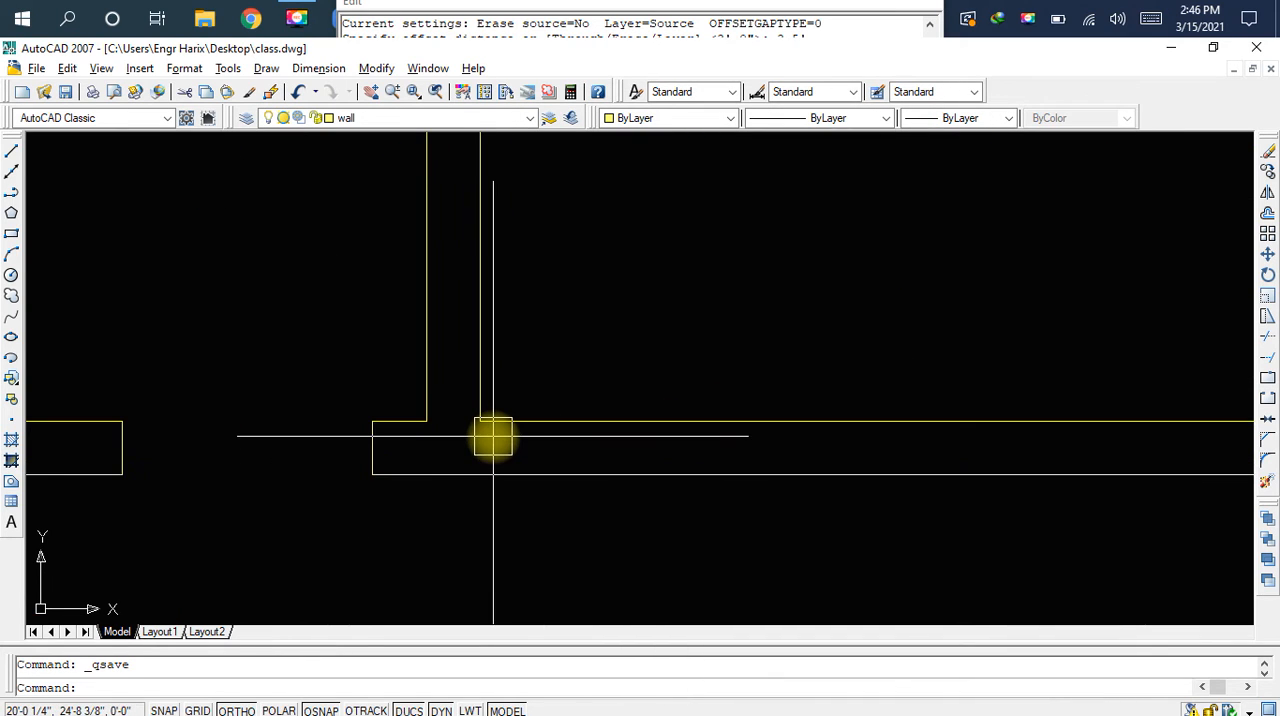
key(l)
key(space)
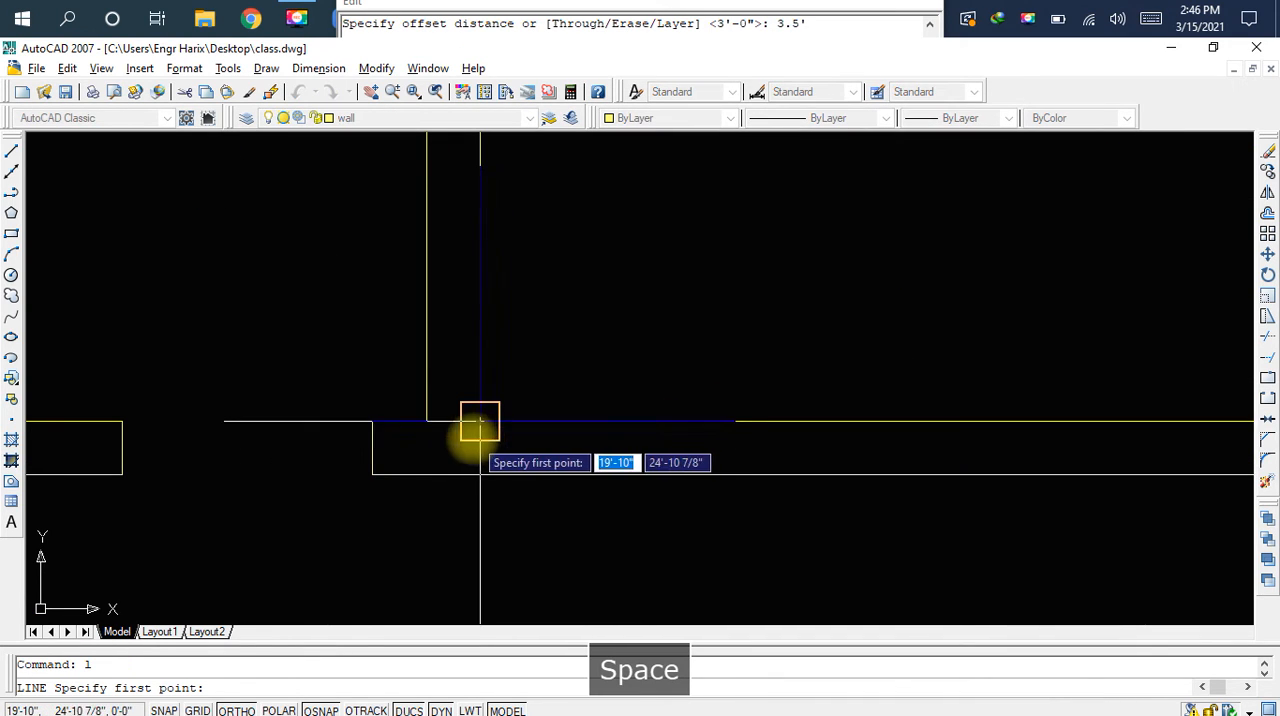
scroll(480, 430, up, 3)
key(Escape)
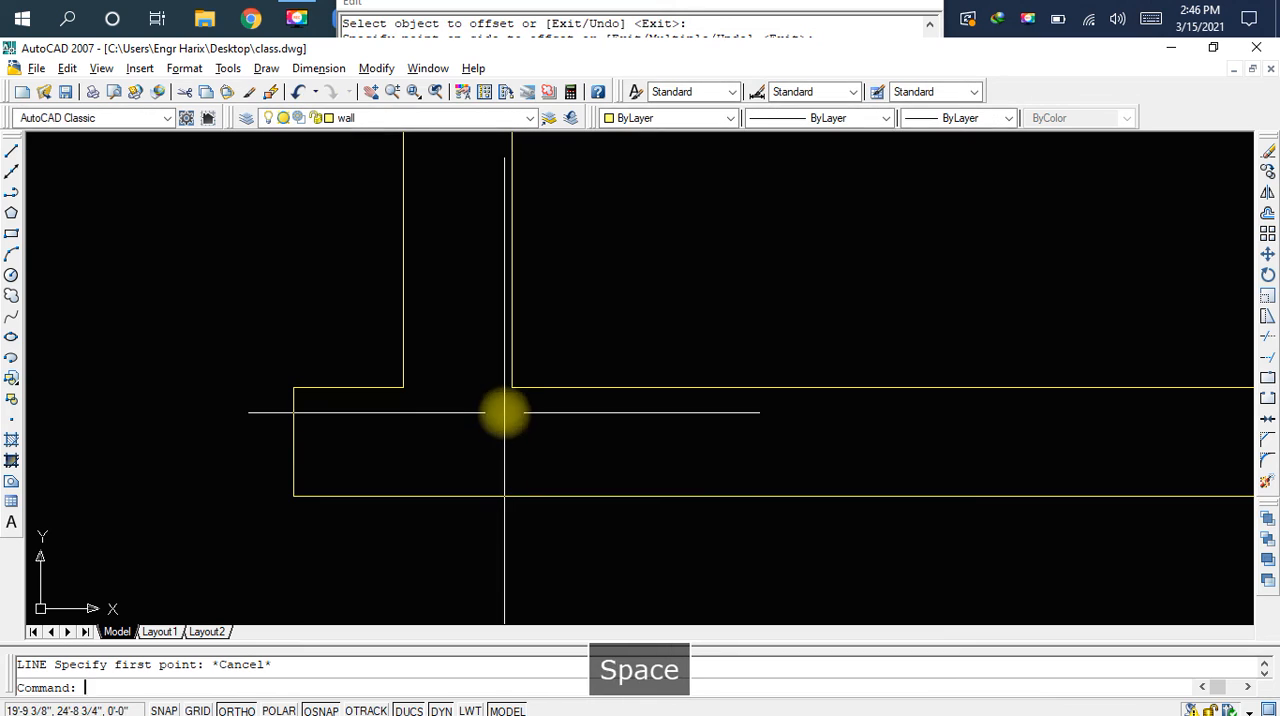
key(space)
click(511, 388)
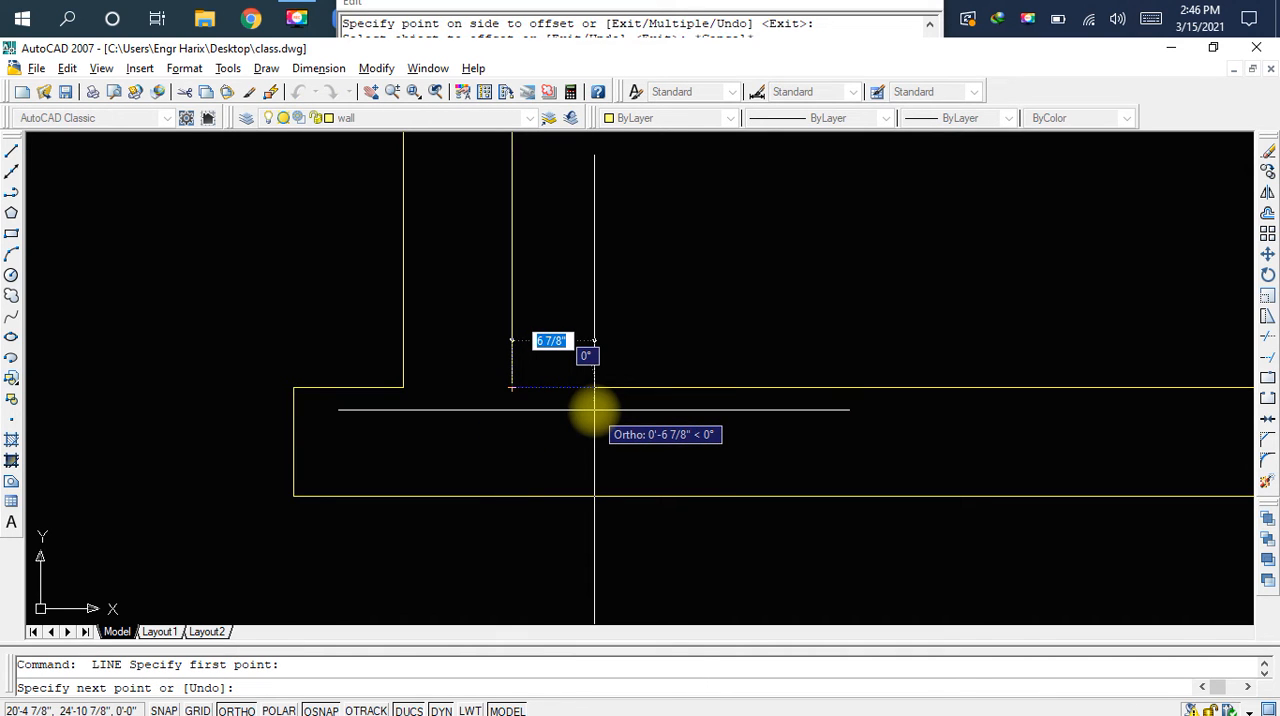
text(9)
key(space)
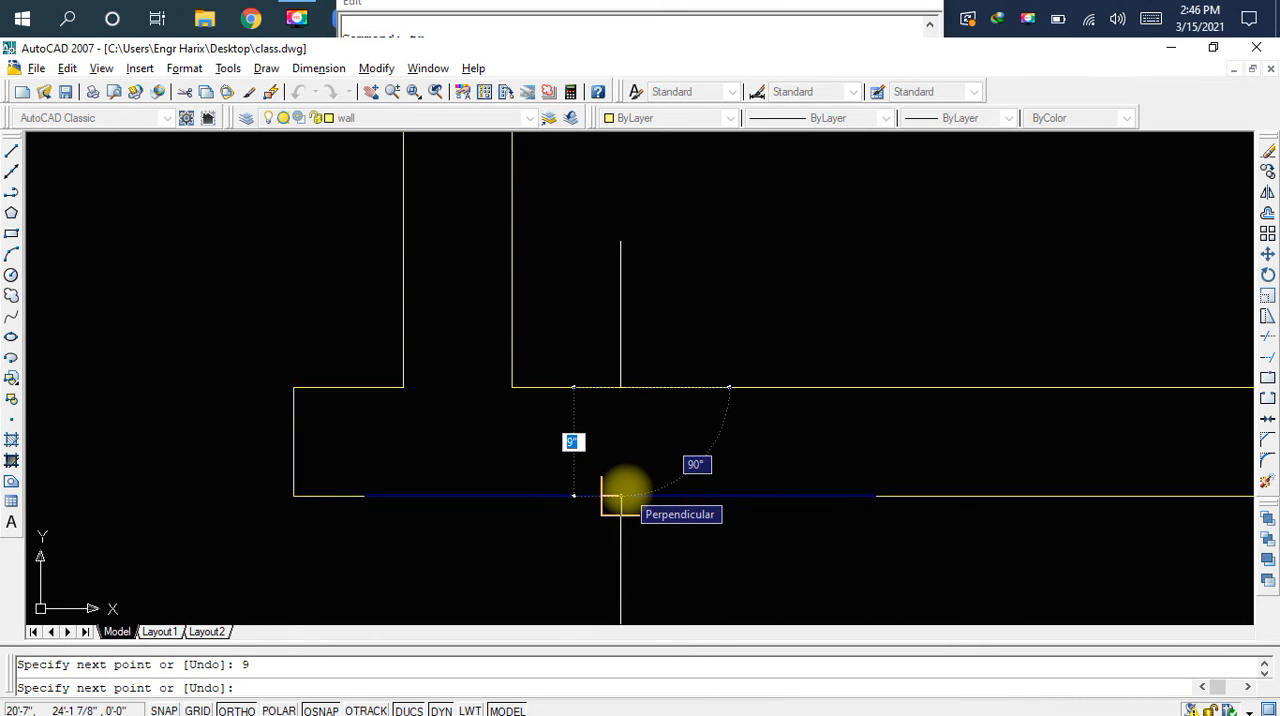
click(620, 495)
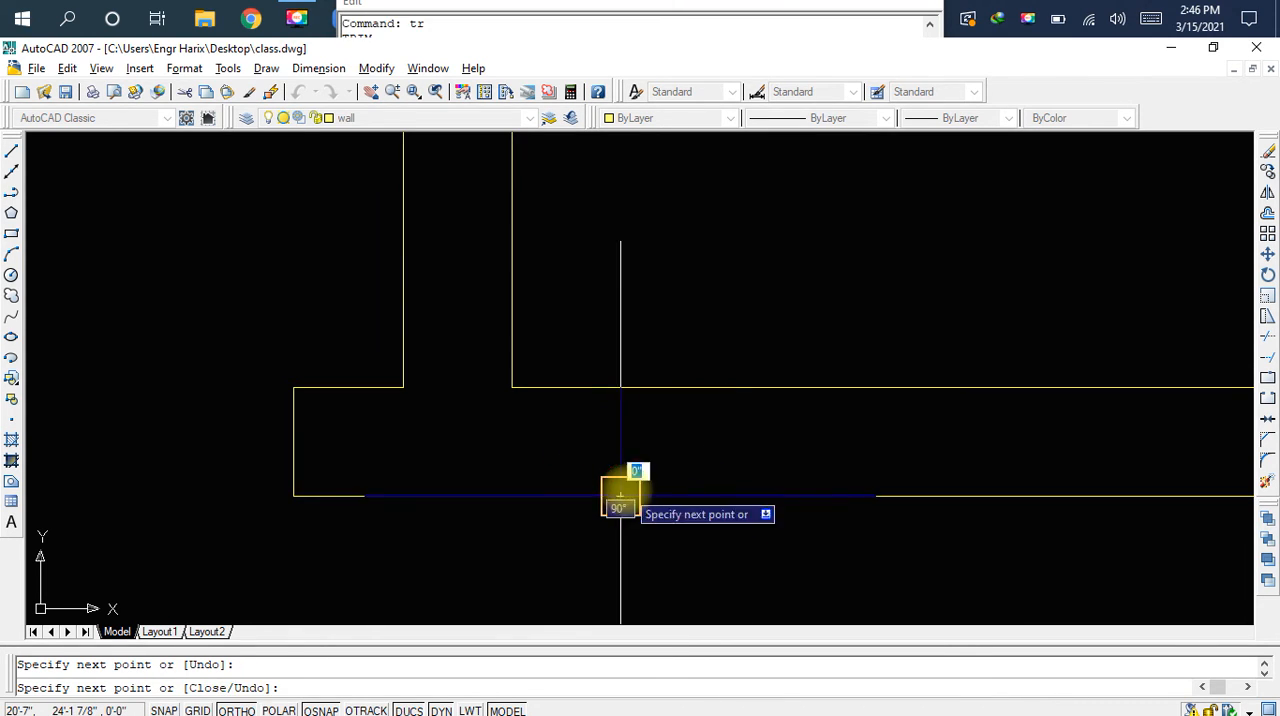
key(Escape)
Offset the short vertical line in the middle room's lower wall by 3.5' to the right
text(o)
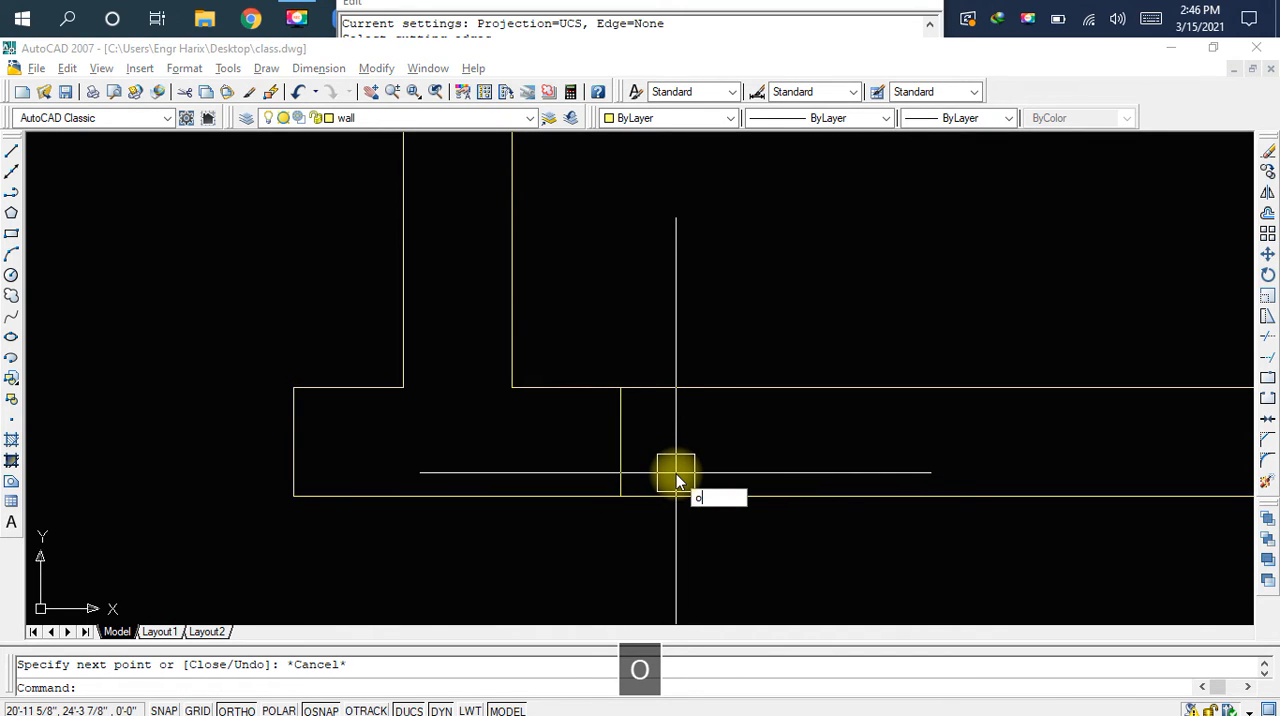
key(space)
text(3.5)
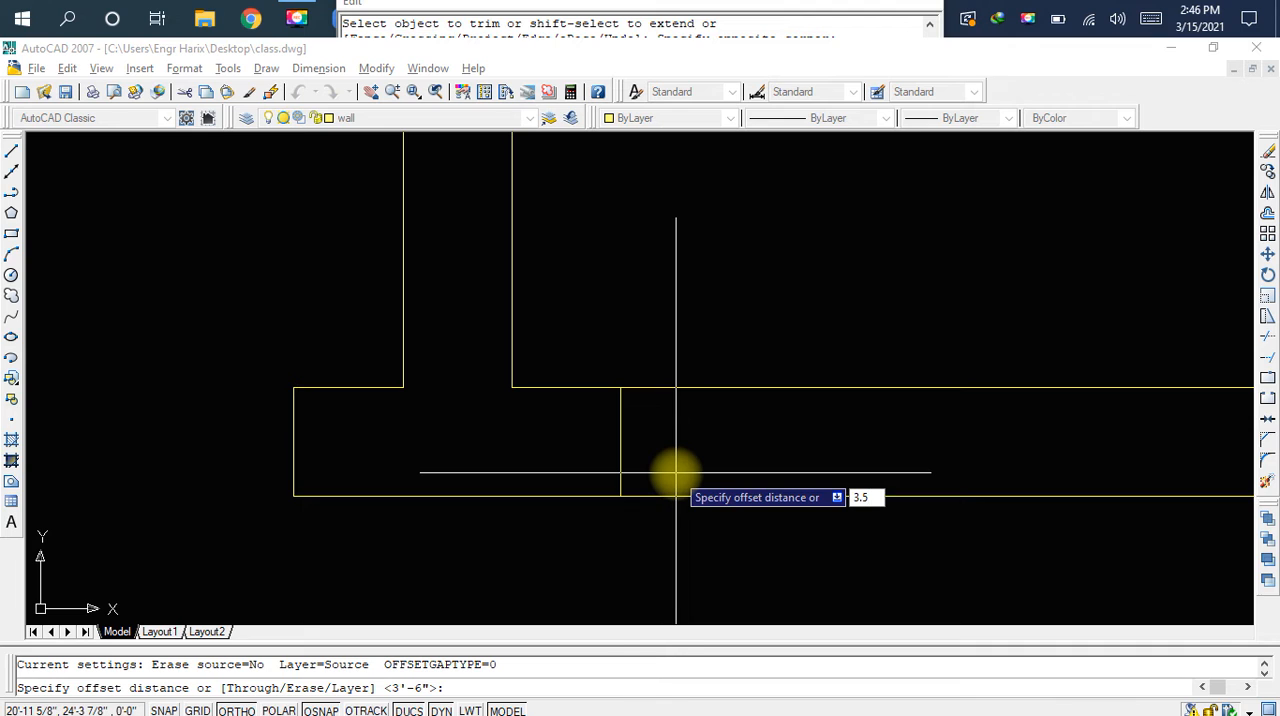
key(Return)
click(620, 452)
key(Escape)
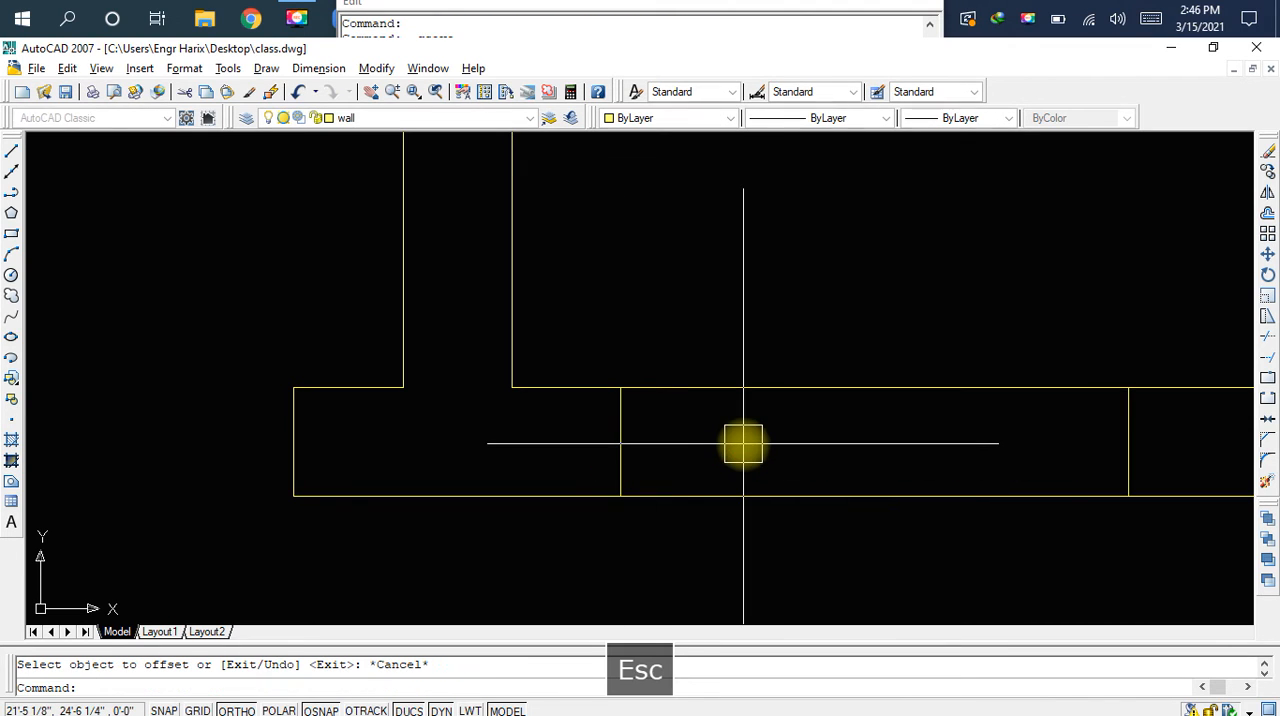
Trim both wall lines between the two vertical lines to open the middle room's door gap
text(t)
key(space)
key(space)
click(841, 392)
click(840, 494)
key(Escape)
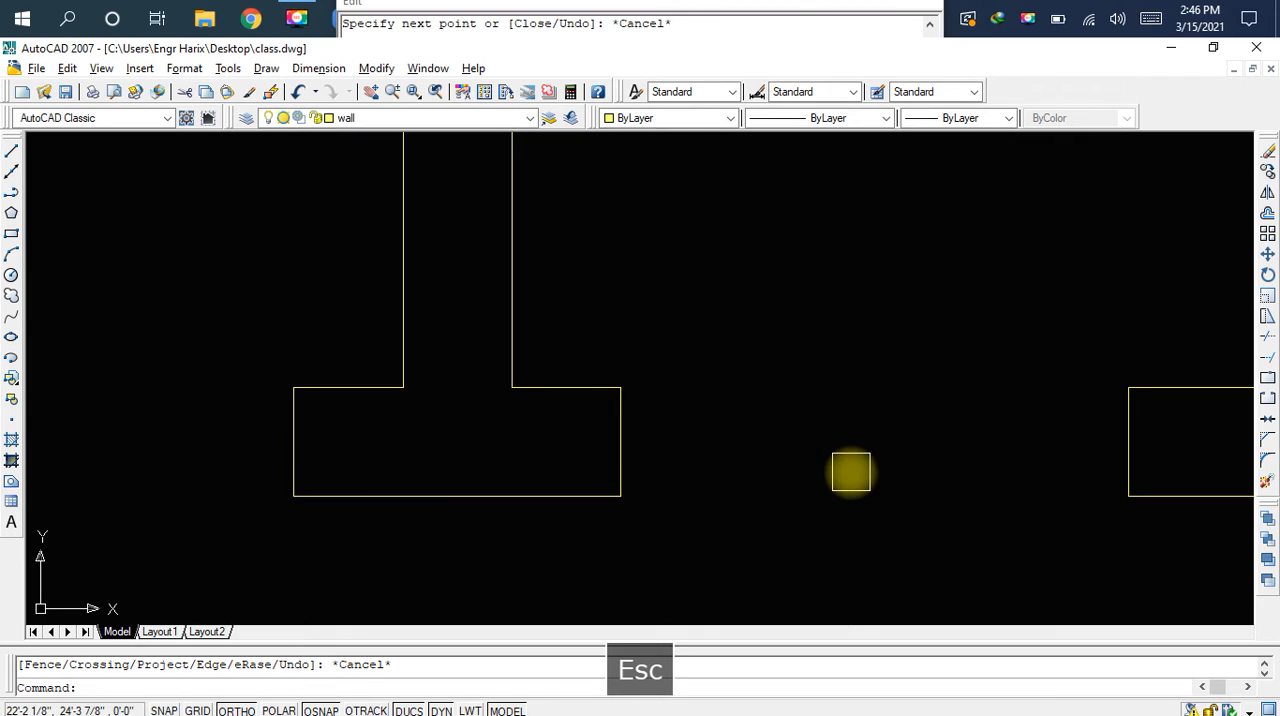
Save the drawing and locate the existing D door beside window W in the plan's bottom wall
key(ctrl+s)
scroll(714, 437, down, 5)
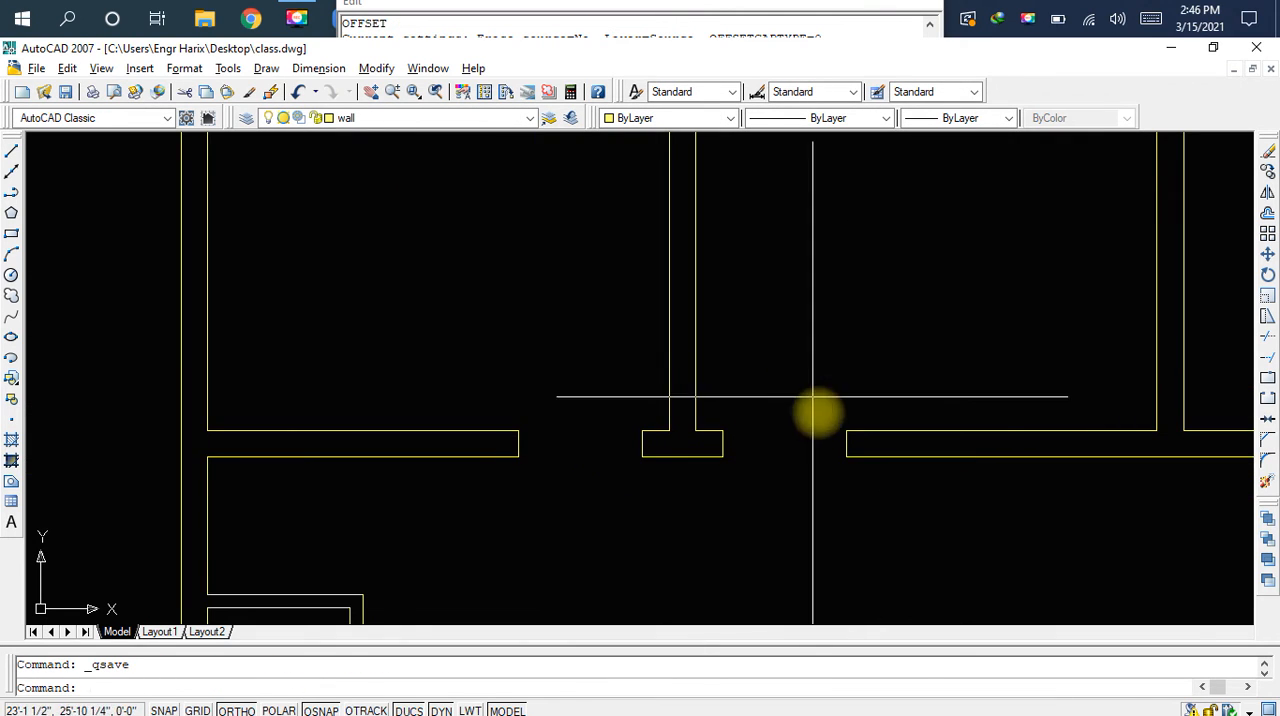
scroll(805, 372, down, 3)
scroll(810, 380, up, 1)
middle_drag(794, 429, 834, 251)
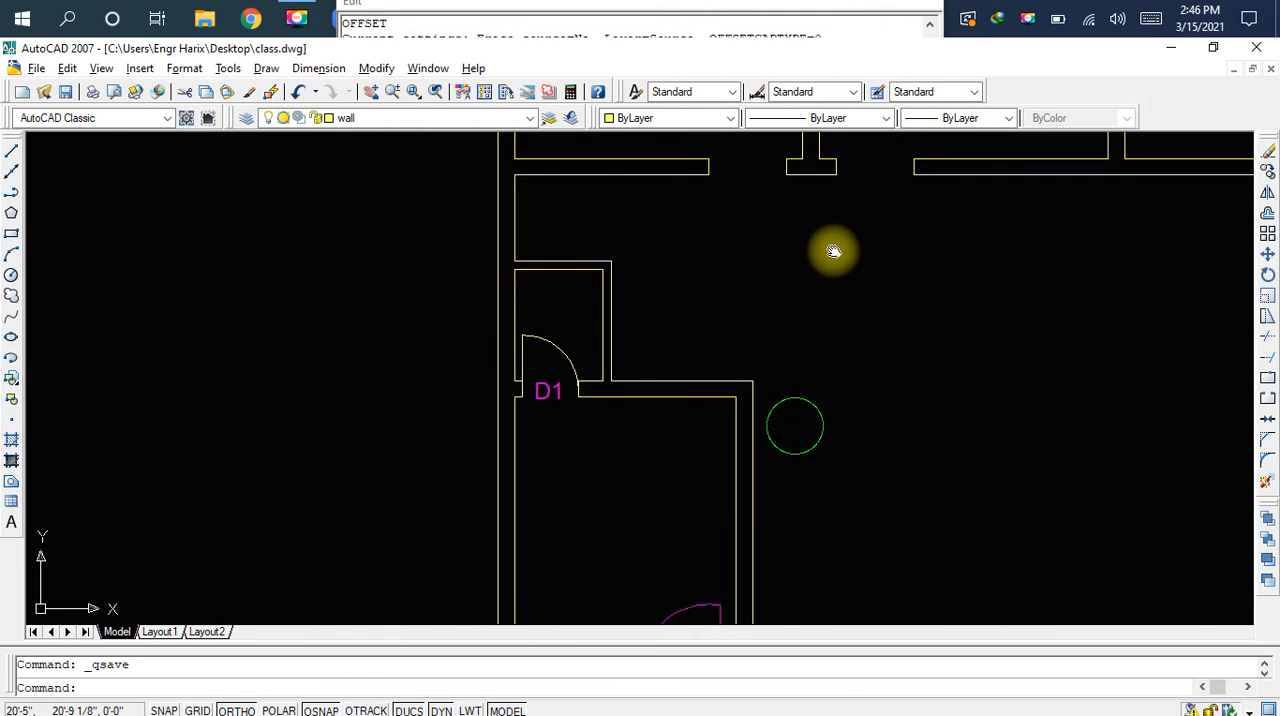
scroll(840, 339, down, 3)
scroll(769, 515, up, 3)
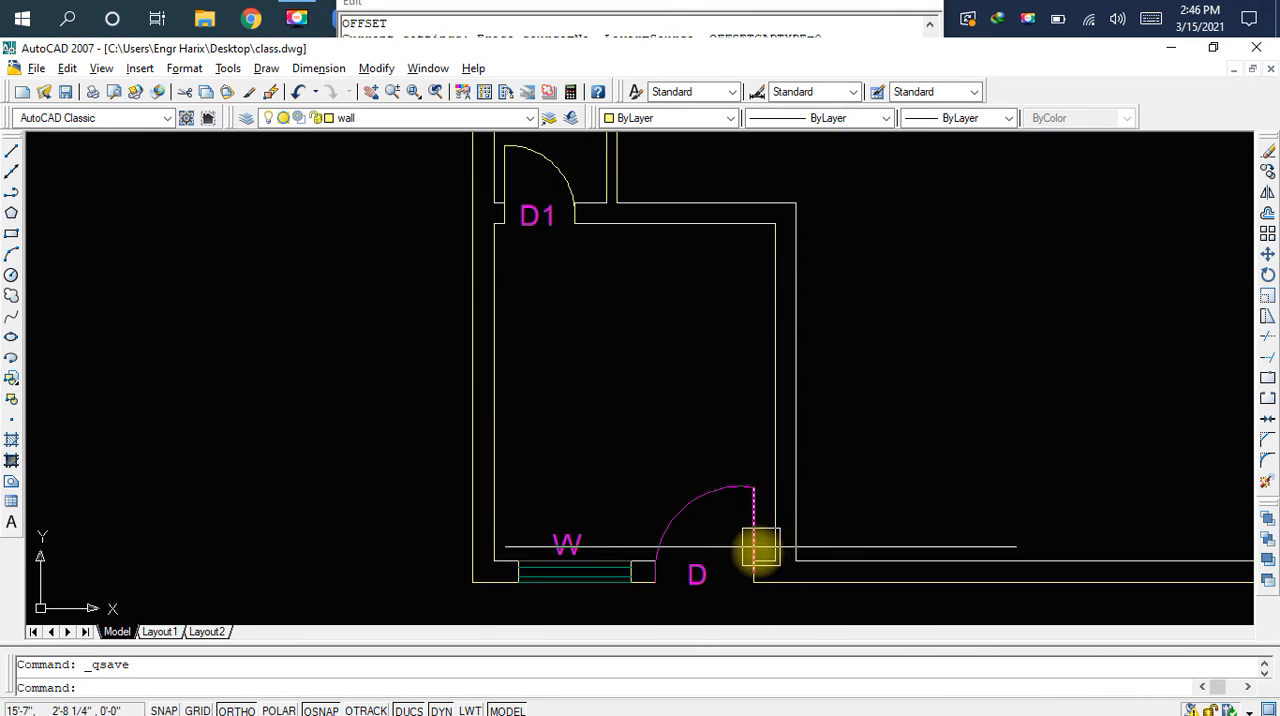
middle_drag(786, 480, 857, 374)
scroll(815, 418, up, 2)
scroll(815, 418, up, 1)
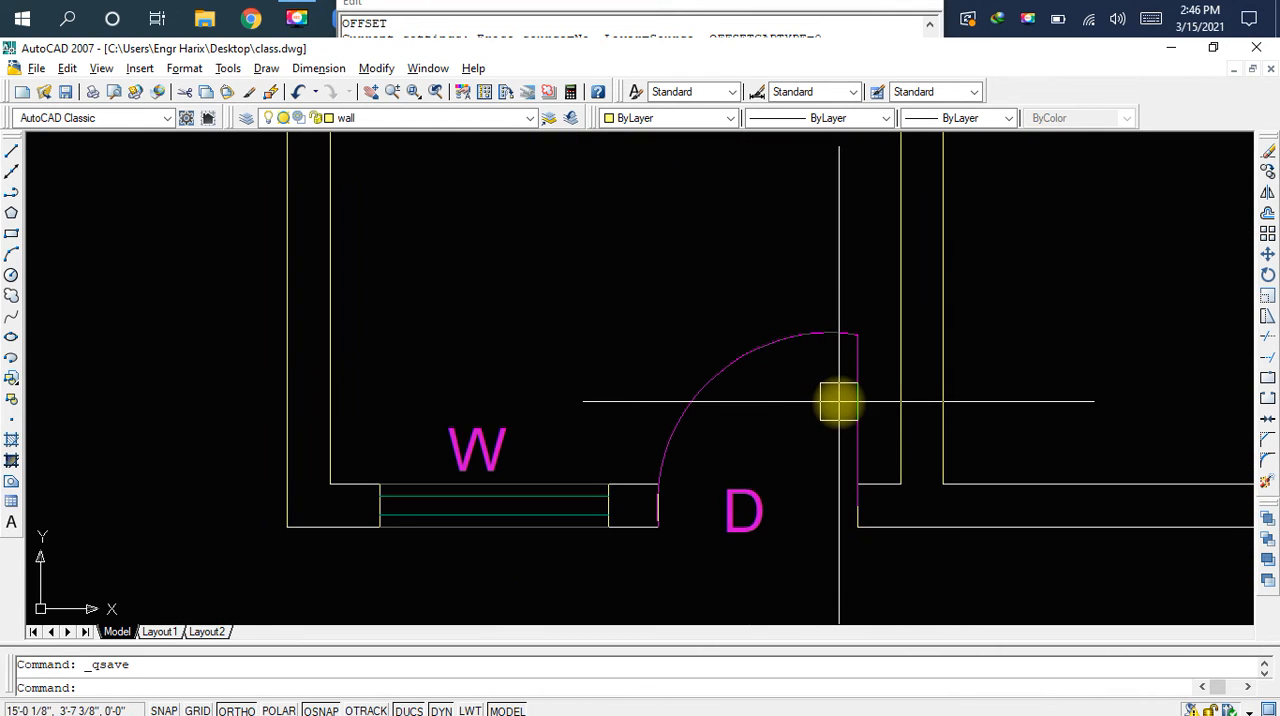
click(849, 394)
click(740, 374)
click(750, 494)
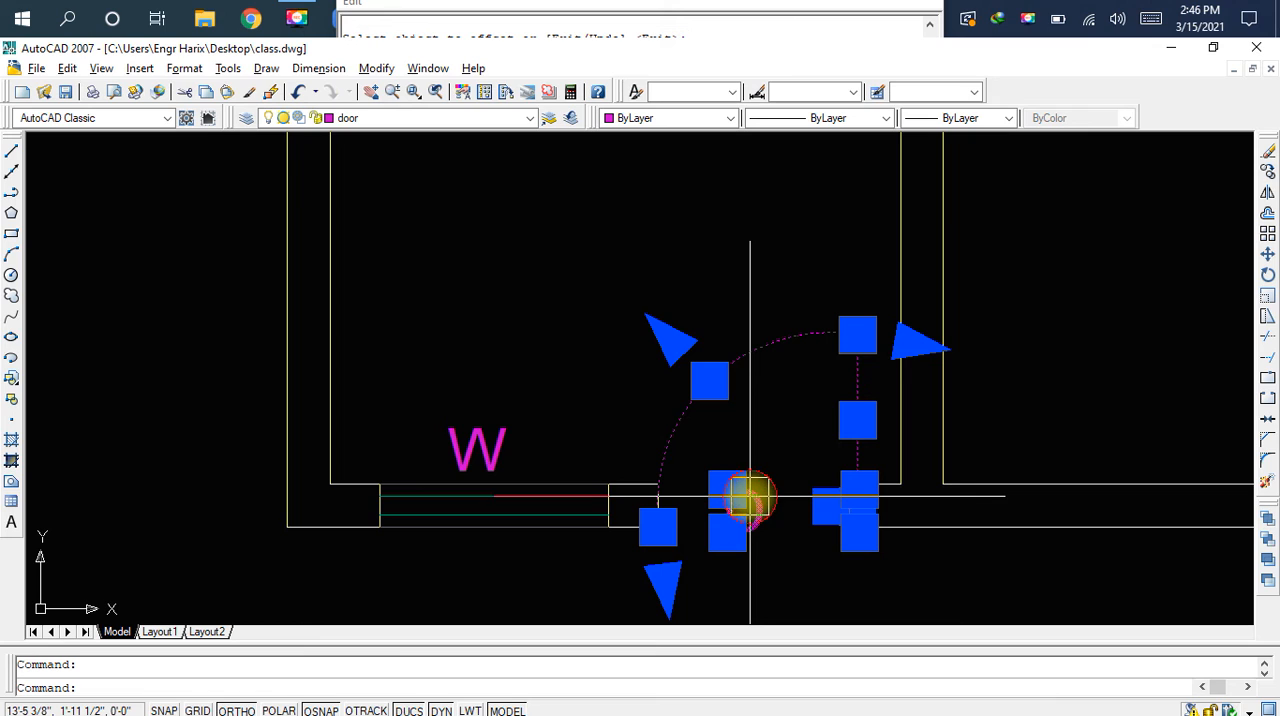
text(c)
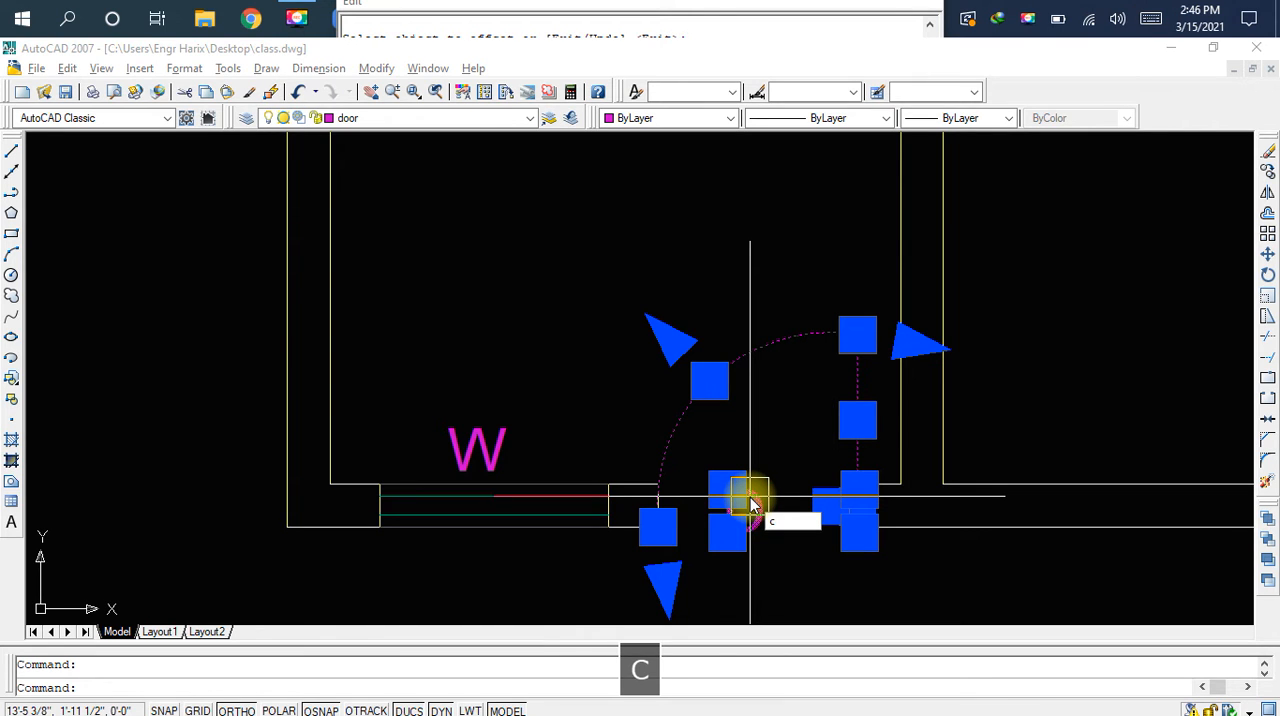
key(BackSpace)
key(Escape)
click(766, 362)
click(832, 405)
click(850, 418)
click(850, 418)
click(848, 415)
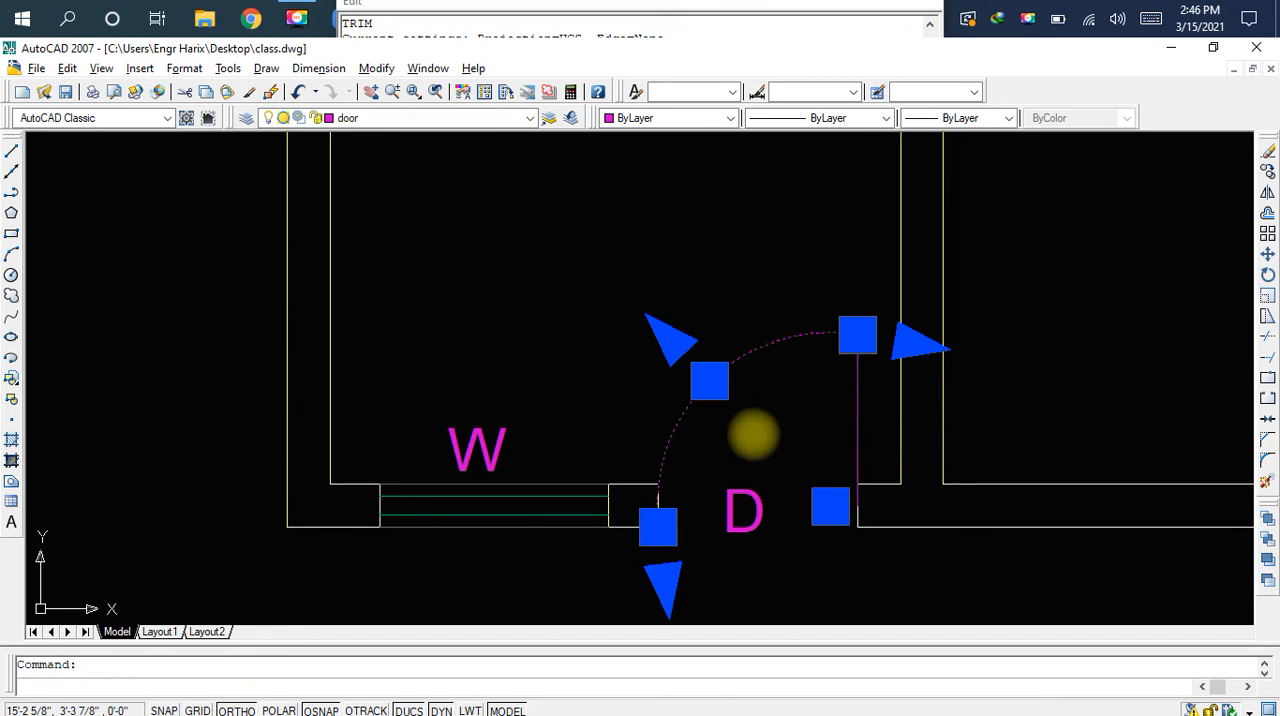
key(Escape)
key(Escape)
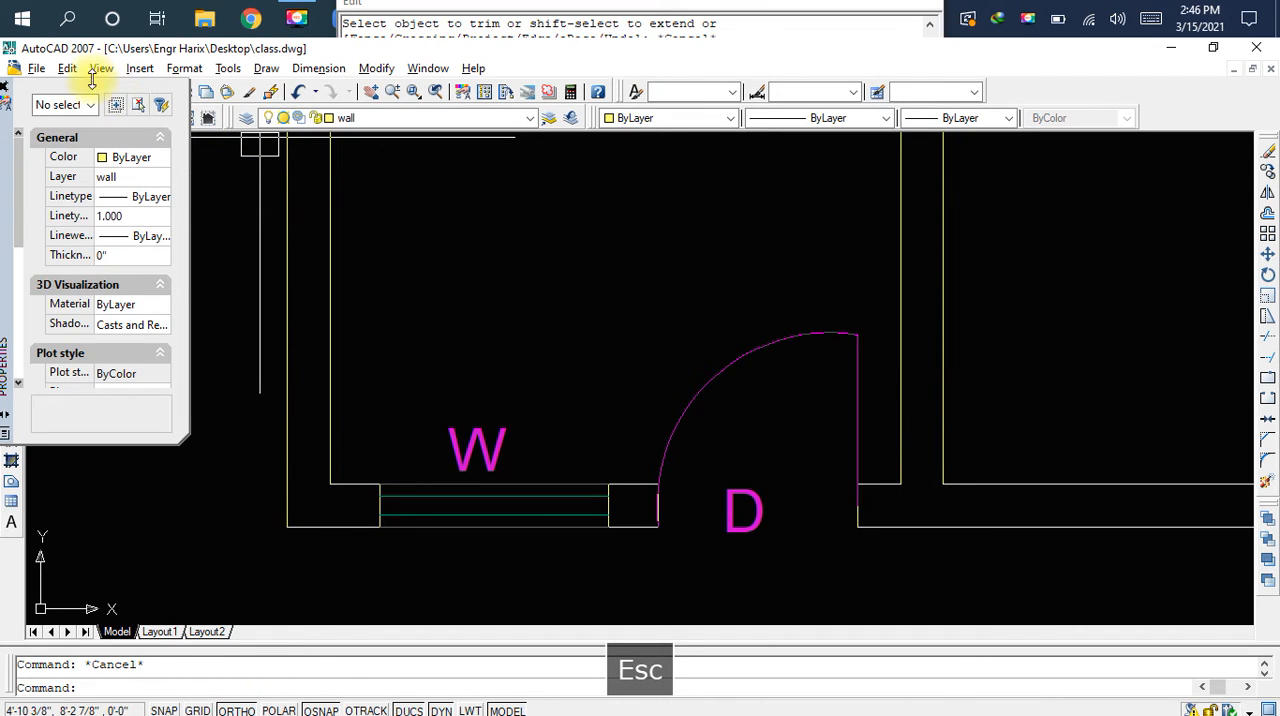
click(13, 69)
click(13, 69)
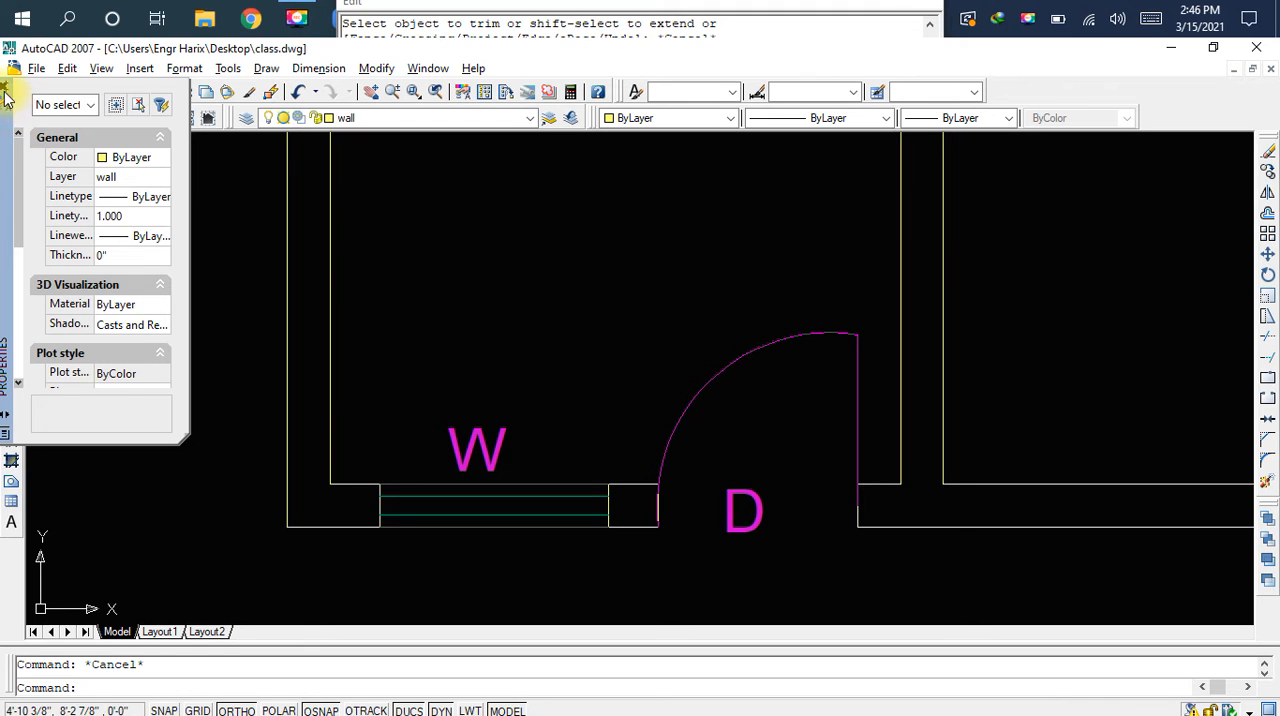
click(7, 90)
Copy the bottom wall door's swing arc, leaf line and D label to the clipboard
click(675, 441)
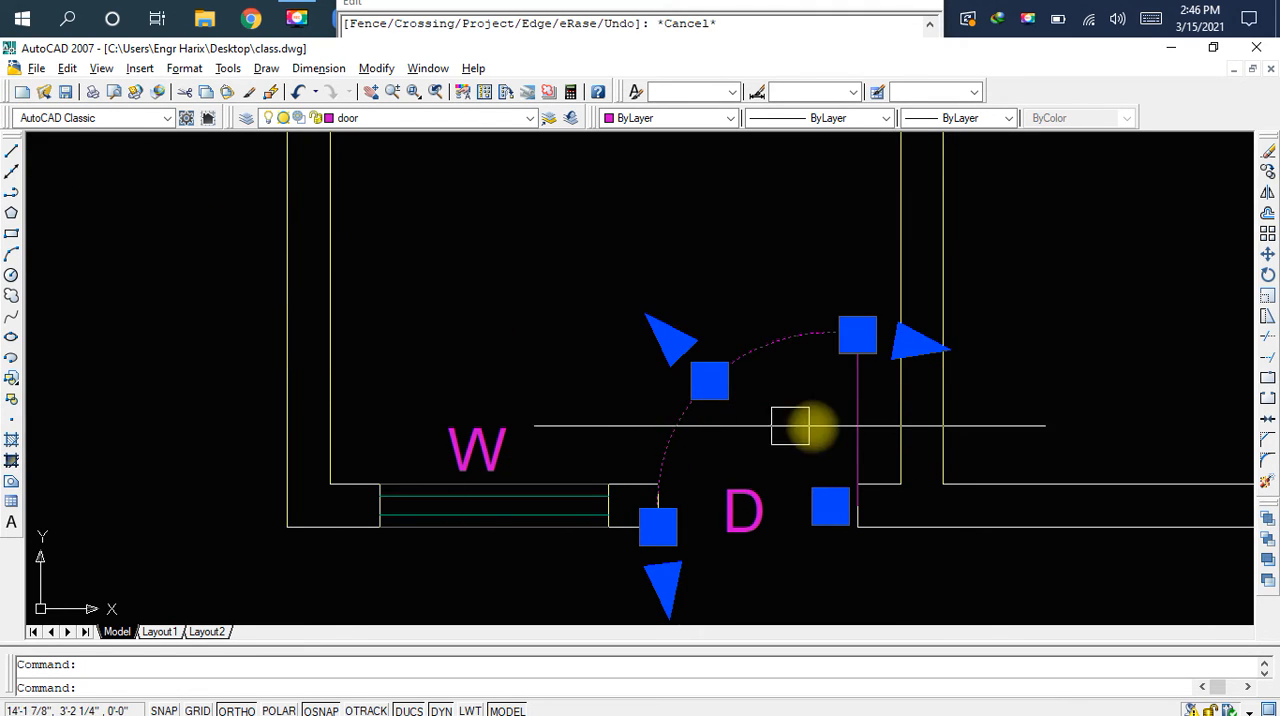
click(855, 418)
click(763, 495)
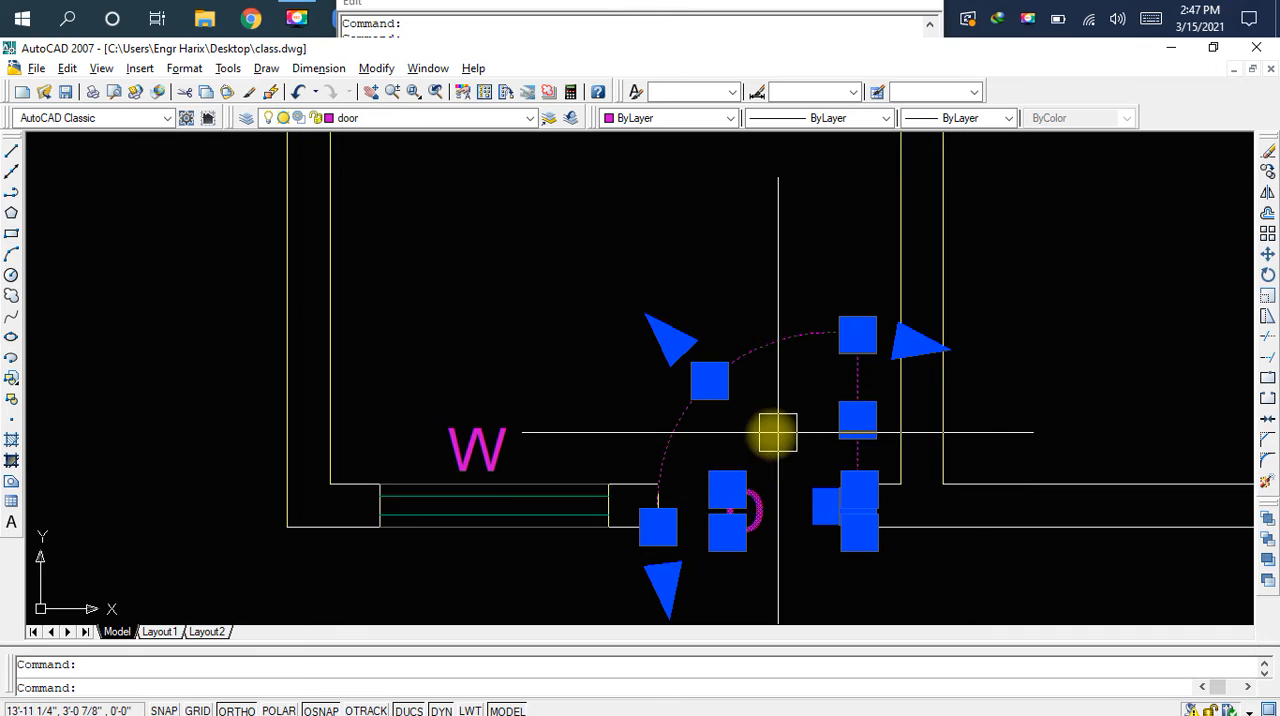
key(ctrl+c)
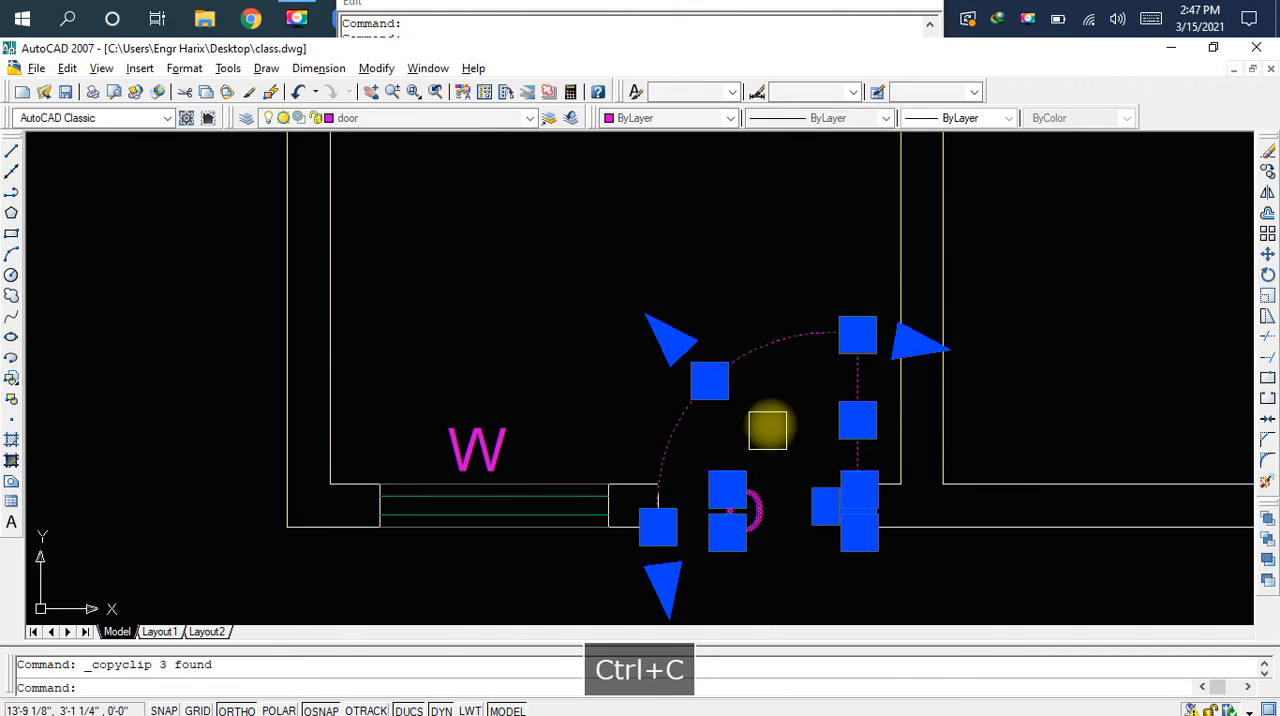
Paste the door into the left room's lower wall gap, inserted at the lower corner of the gap's left end
key(ctrl+v)
scroll(880, 328, down, 2)
middle_drag(894, 320, 805, 533)
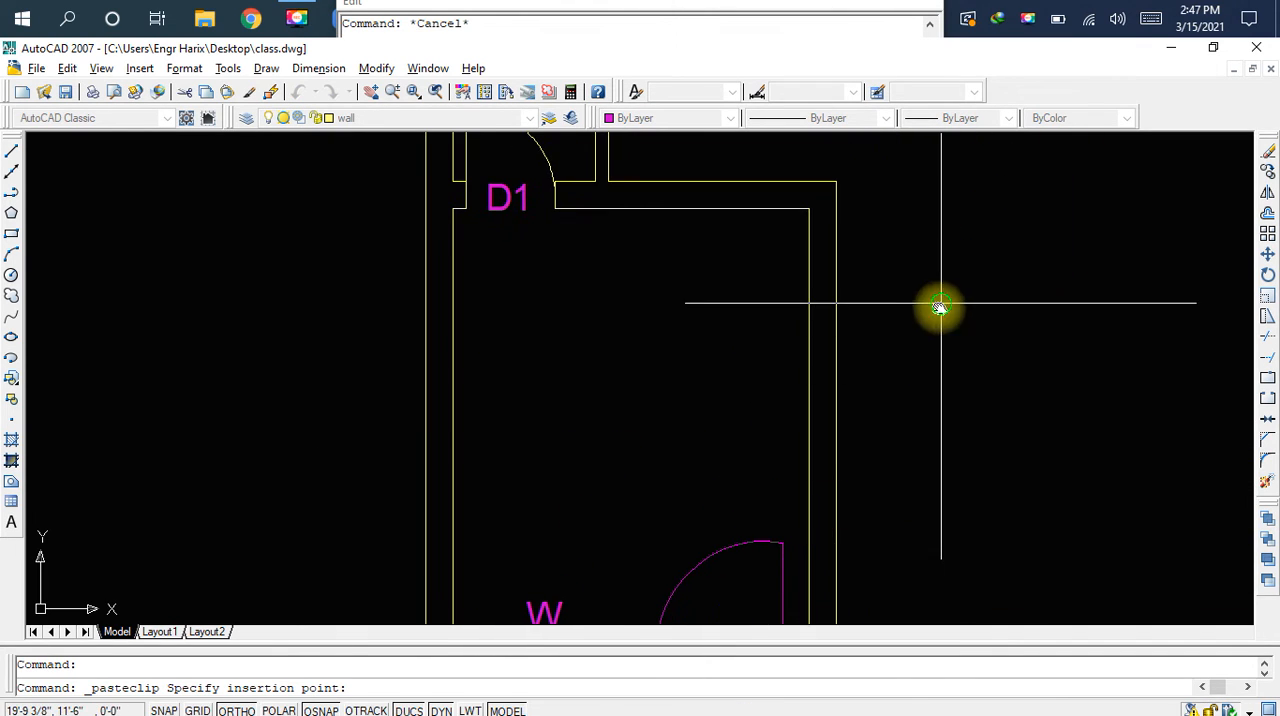
middle_drag(940, 306, 891, 548)
middle_drag(878, 347, 769, 589)
scroll(663, 386, up, 2)
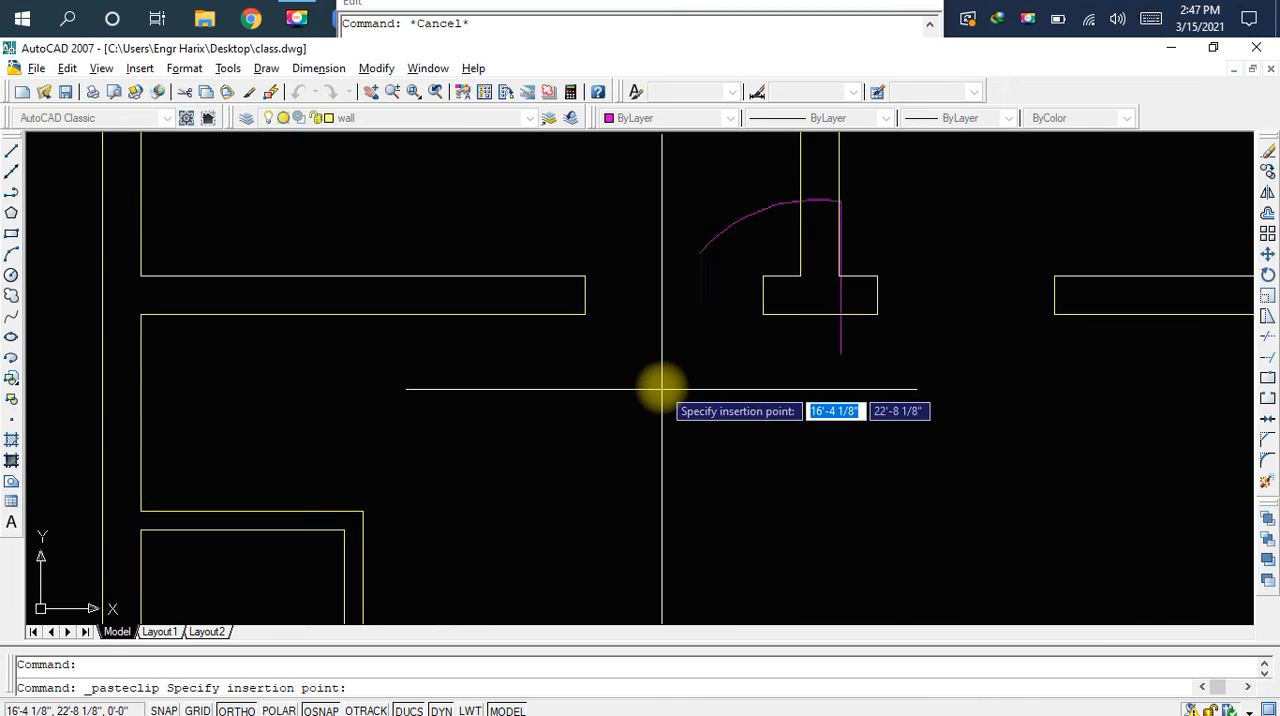
scroll(620, 340, up, 2)
middle_drag(606, 378, 629, 502)
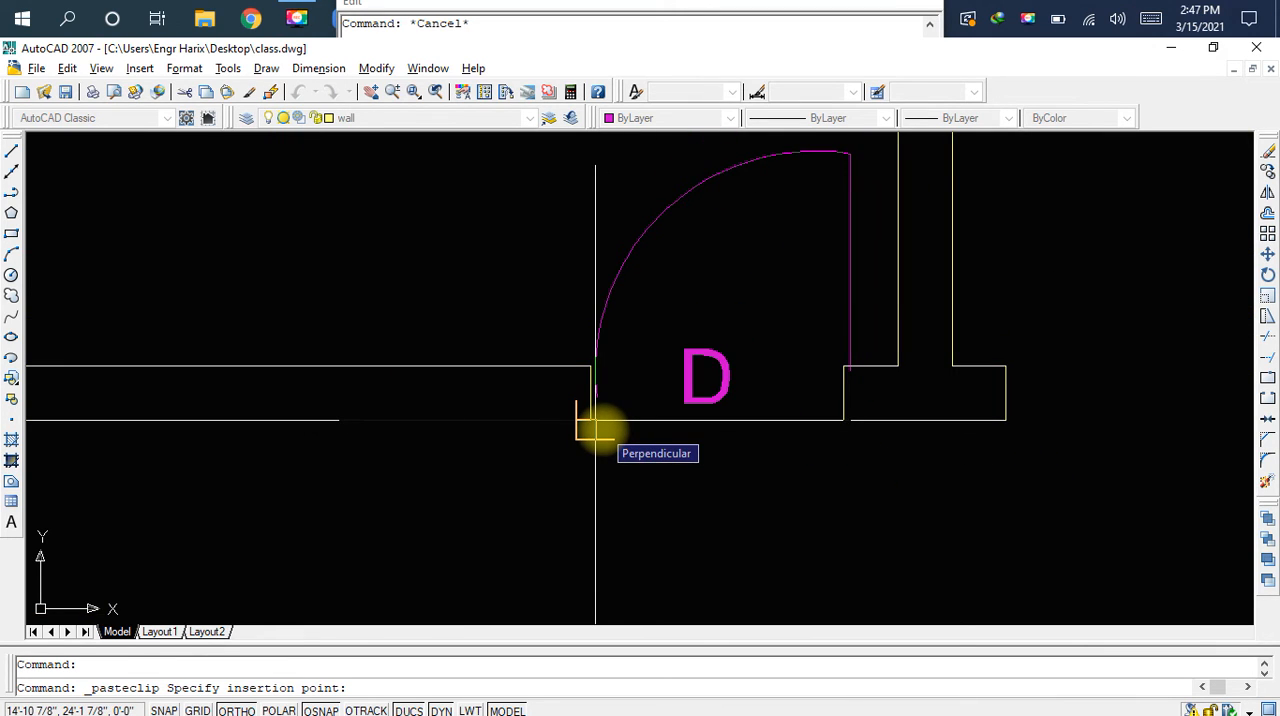
scroll(596, 428, up, 1)
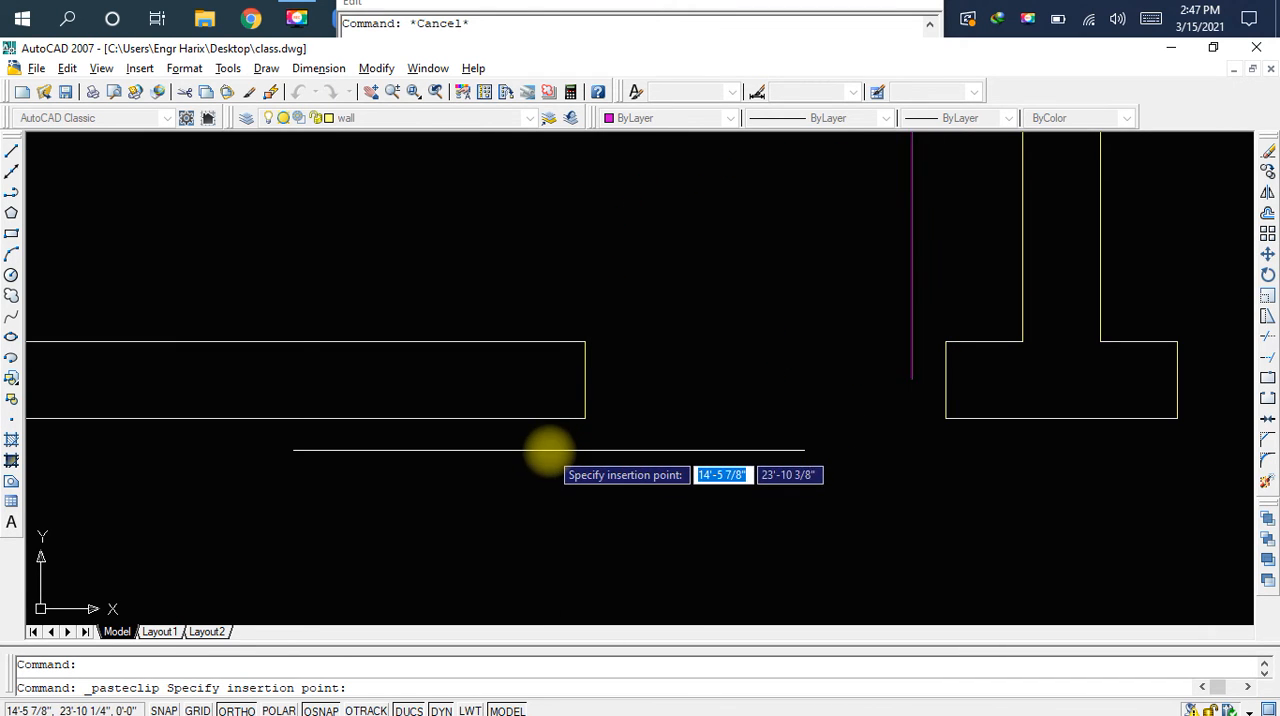
click(583, 418)
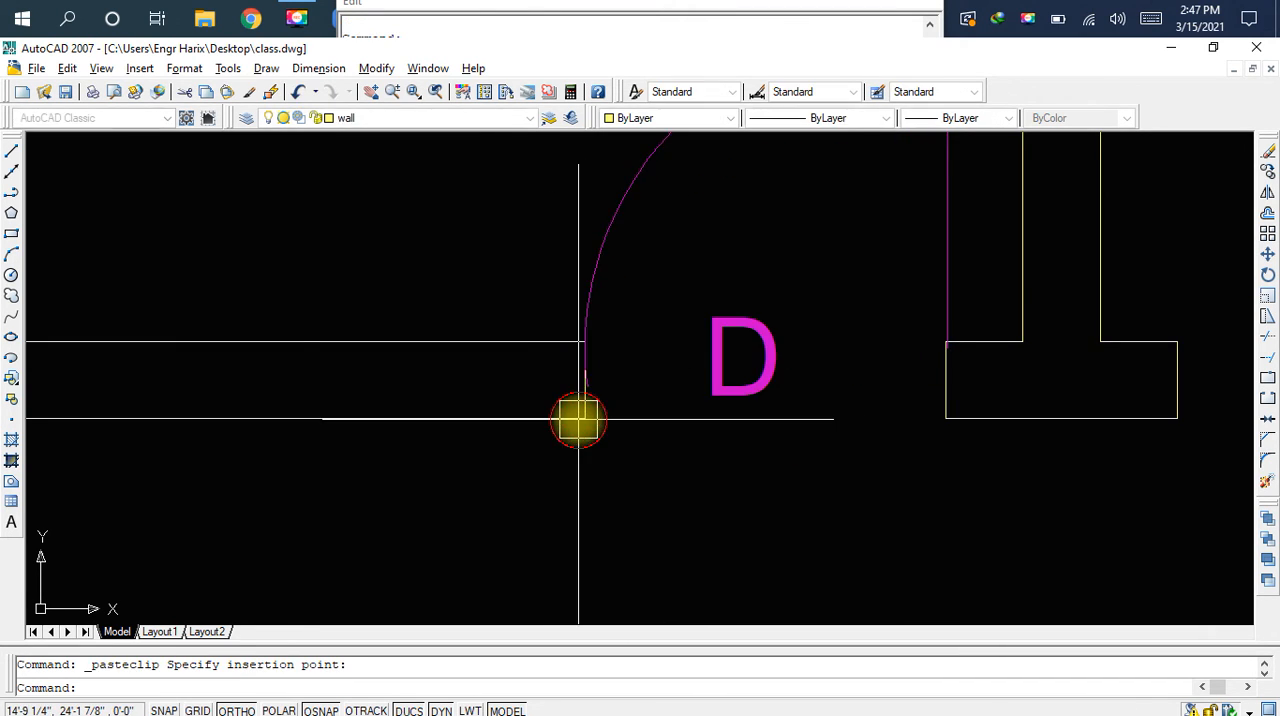
Paste a second copy of the D door inside the middle room, just above its lower wall gap
scroll(837, 369, down, 3)
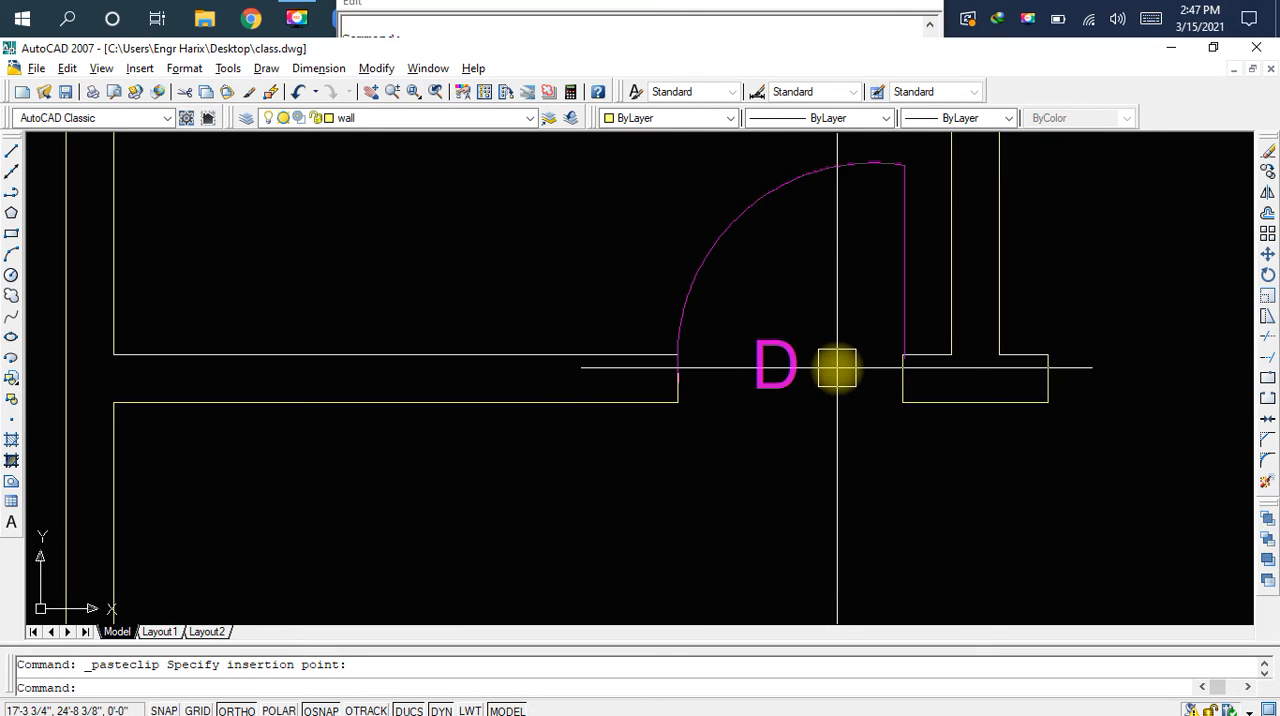
middle_drag(837, 369, 743, 409)
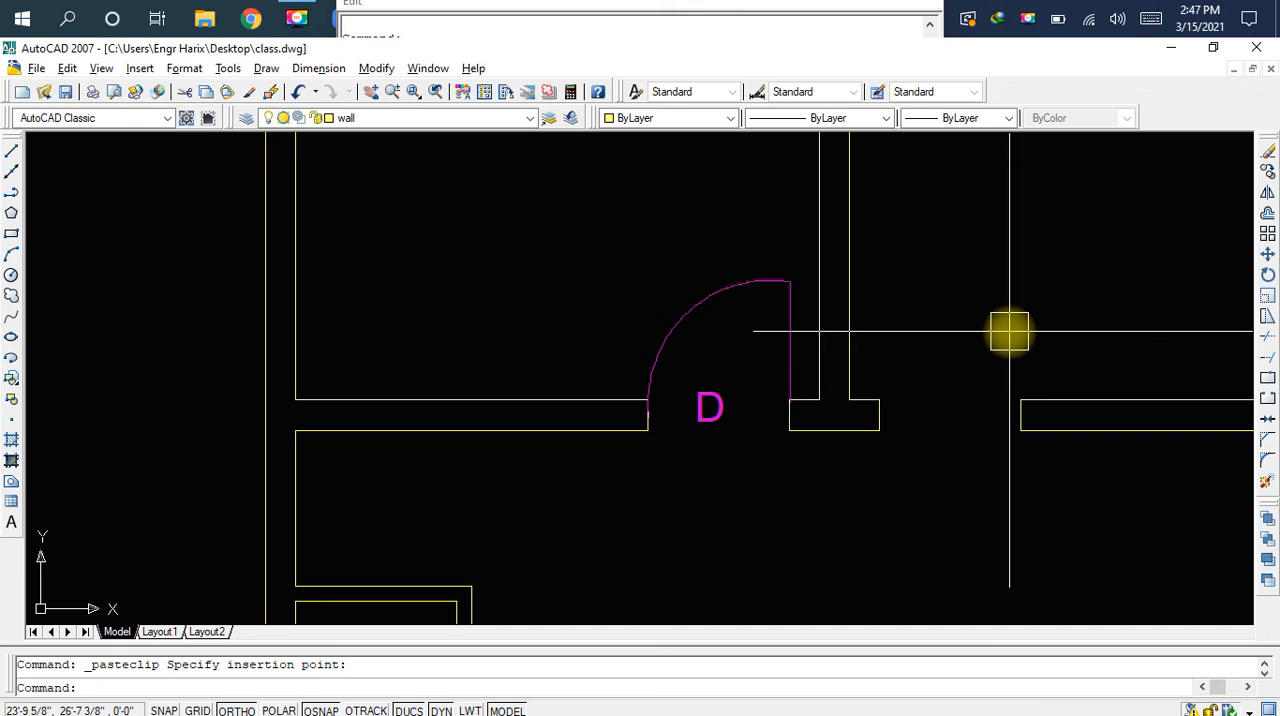
key(ctrl+v)
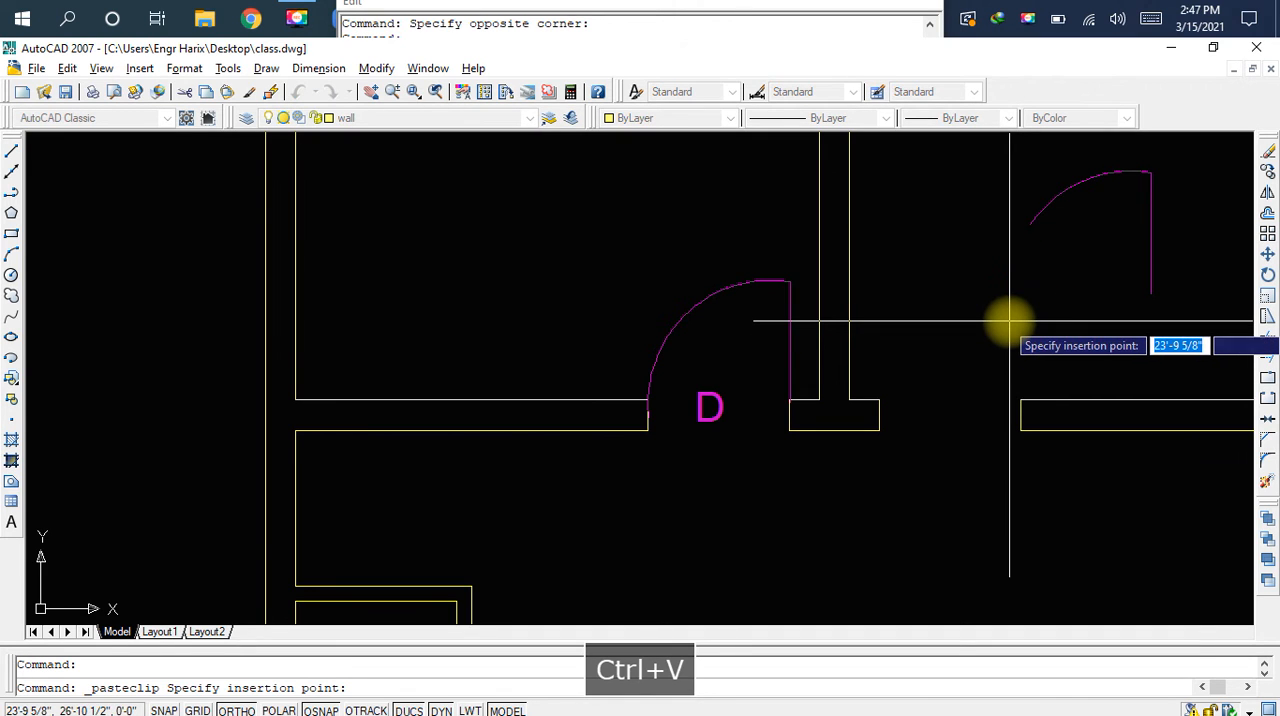
click(1010, 320)
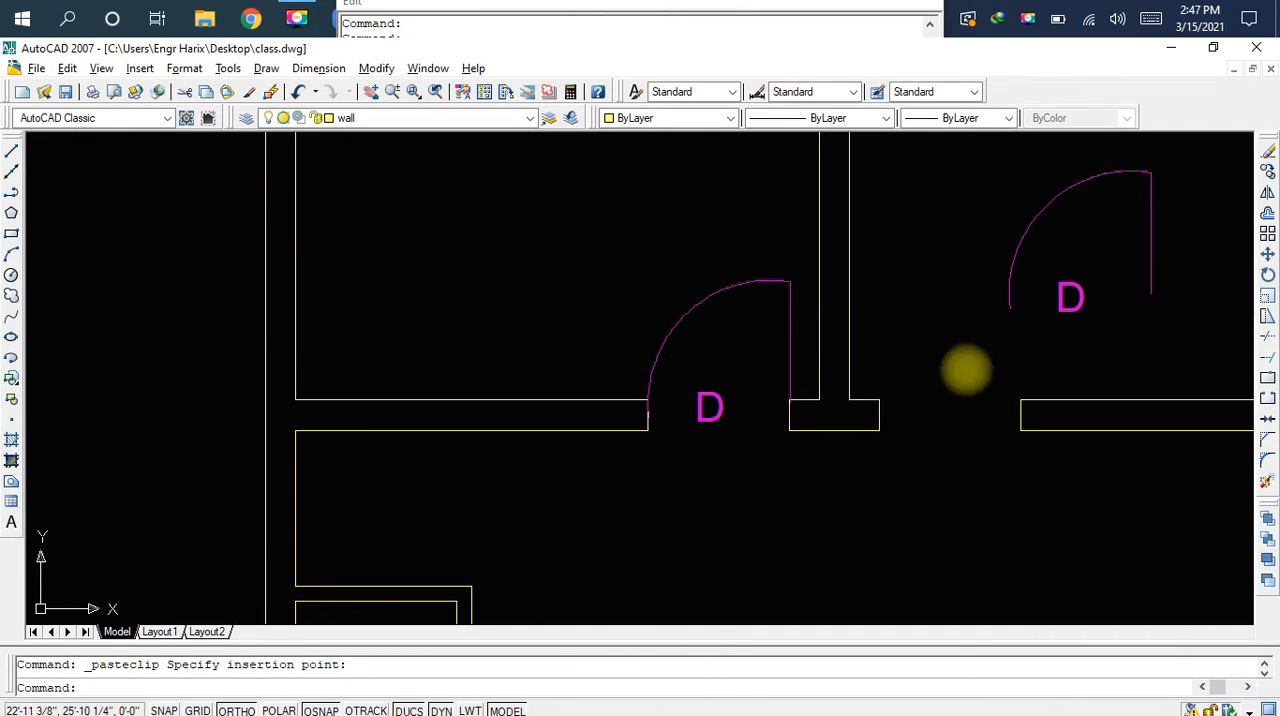
Mirror the pasted door's arc and leaf about its vertical leaf line, erasing the source objects
middle_drag(1018, 345, 958, 375)
click(1080, 270)
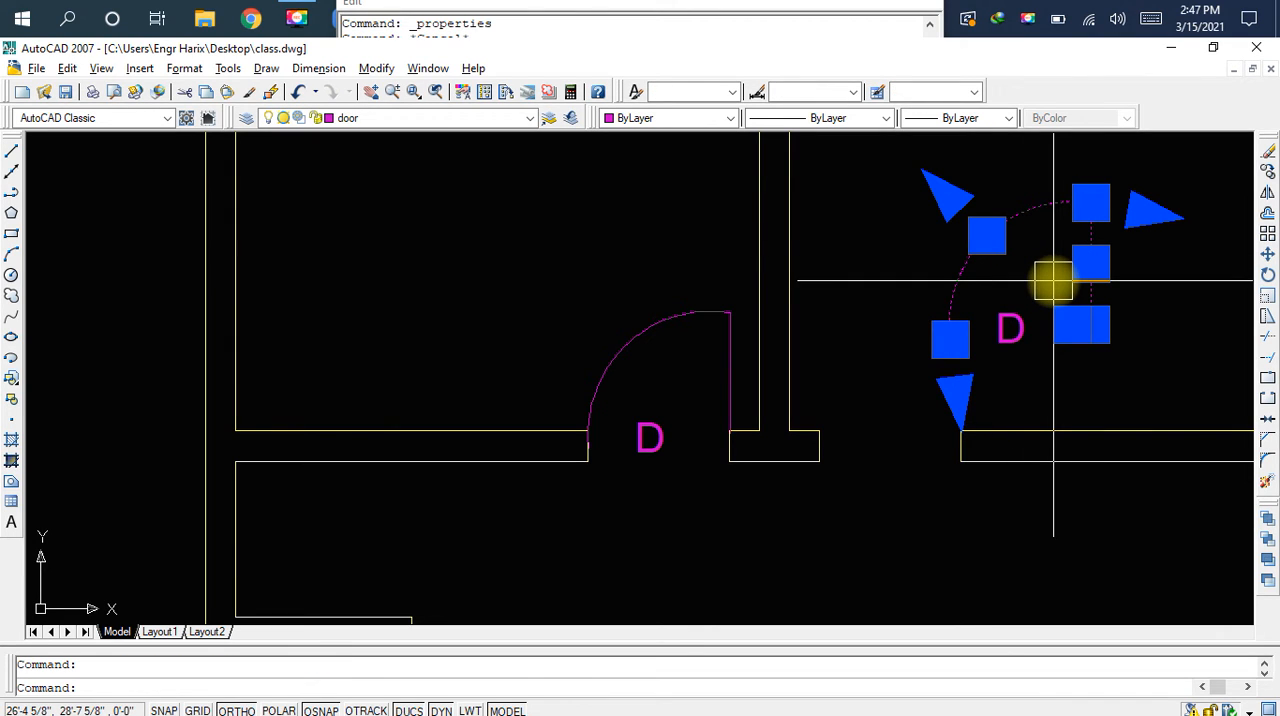
text(mi)
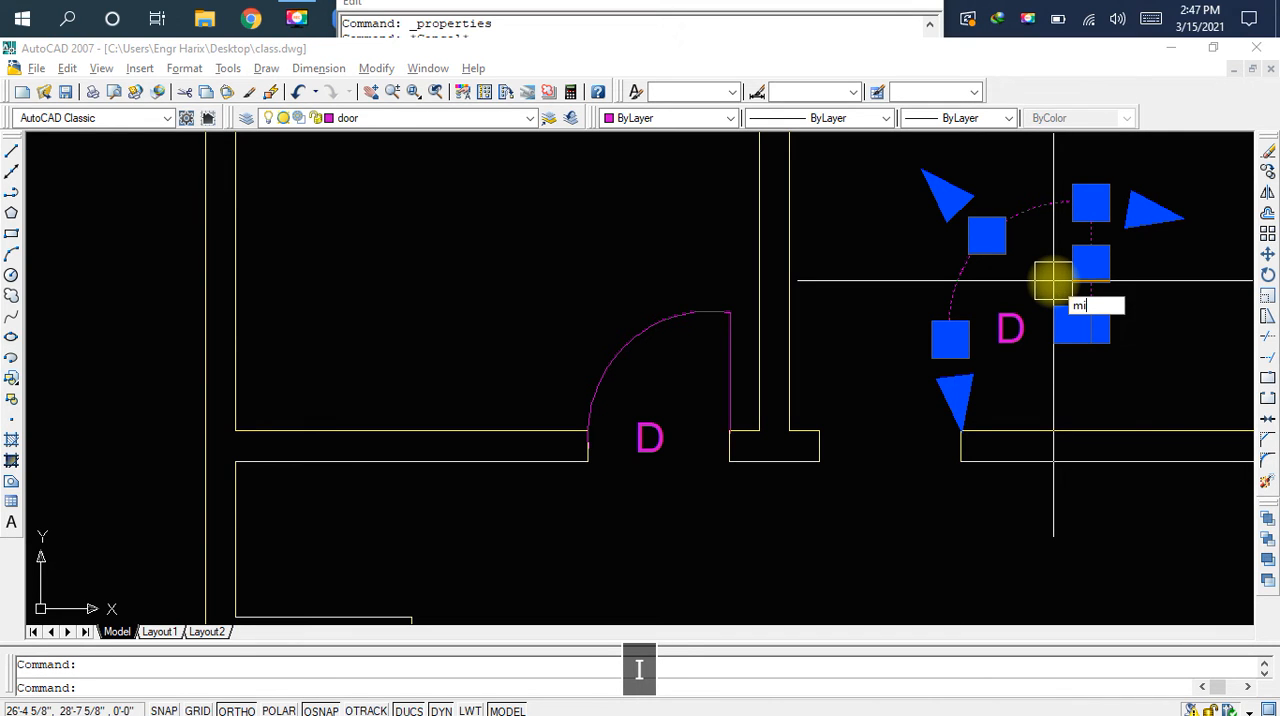
key(space)
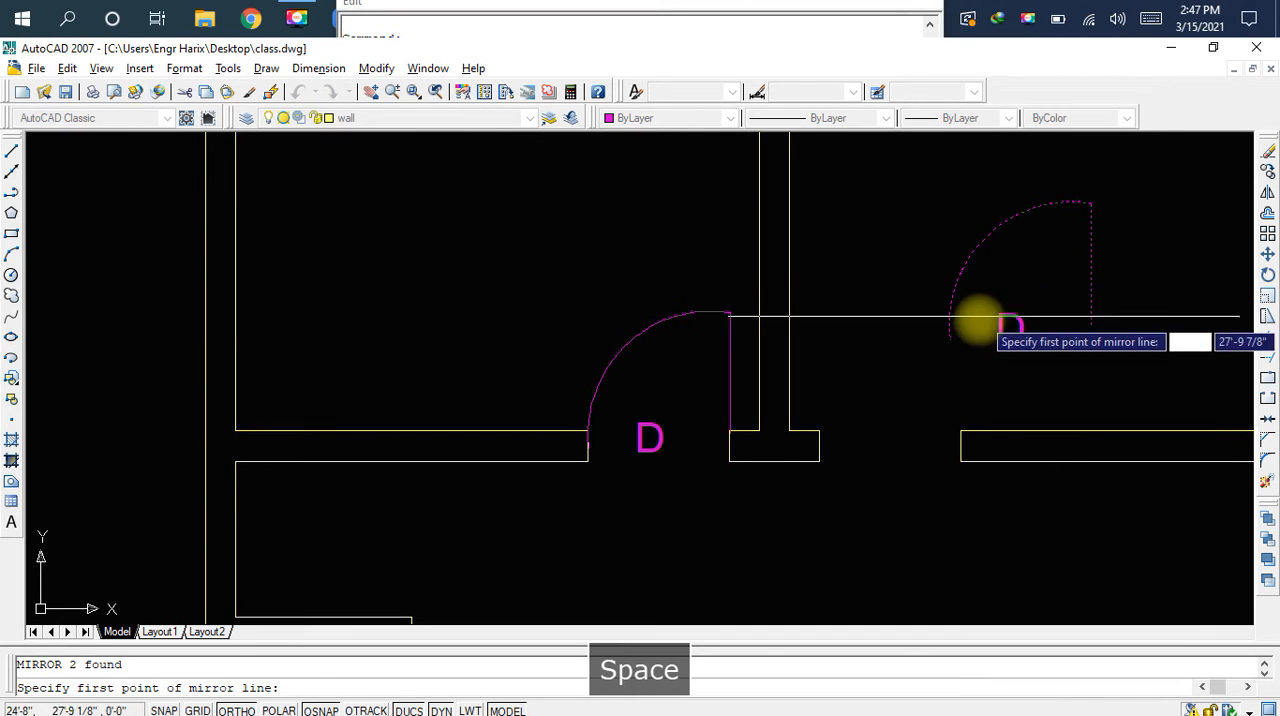
click(1090, 325)
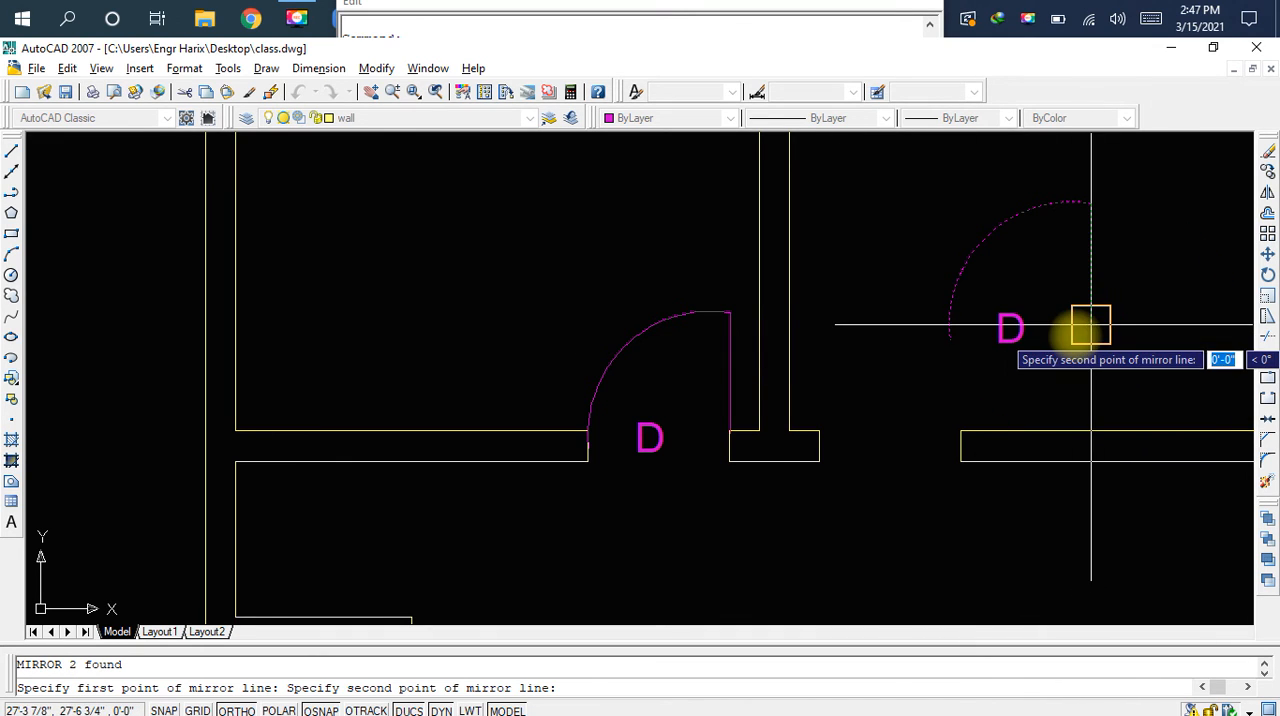
click(1048, 253)
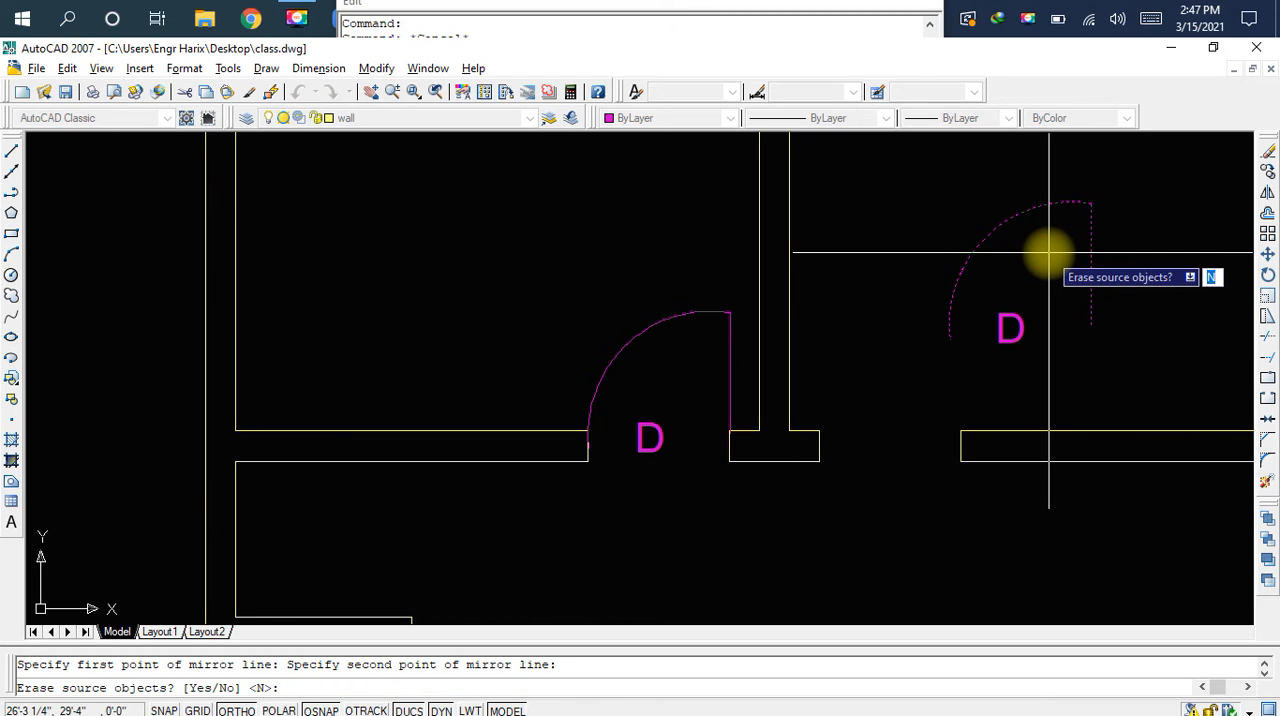
text(y)
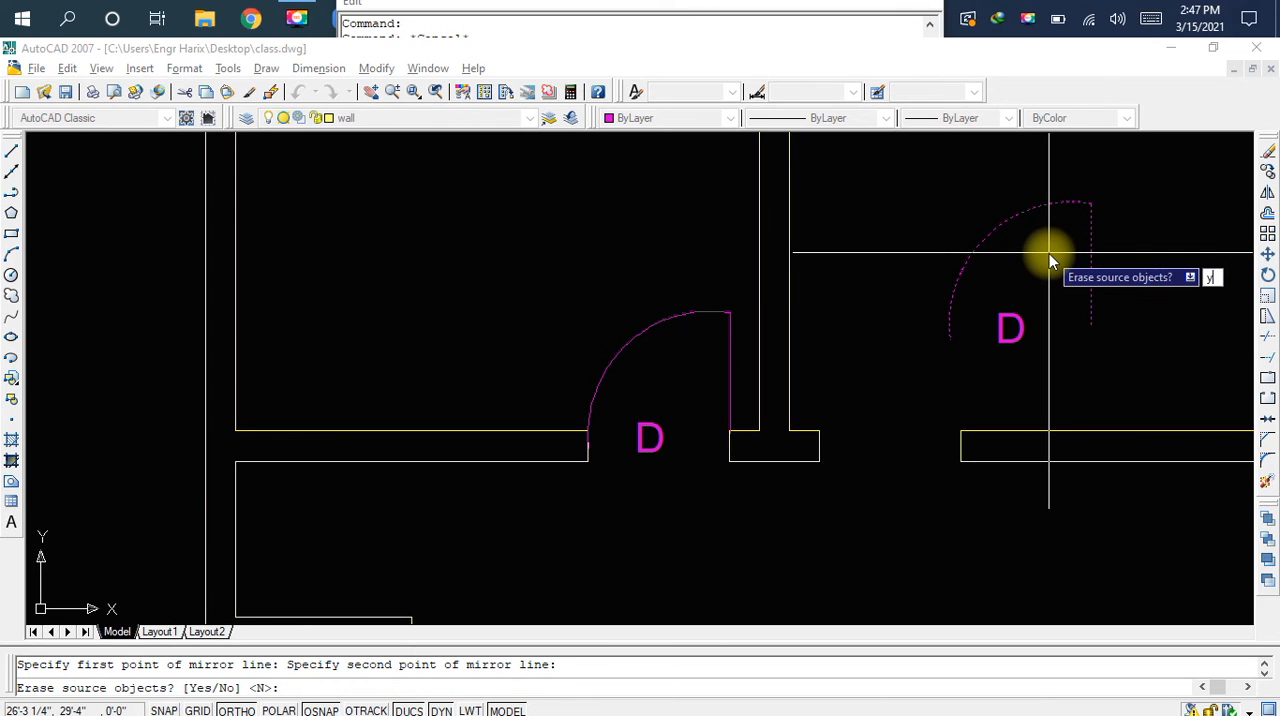
key(Return)
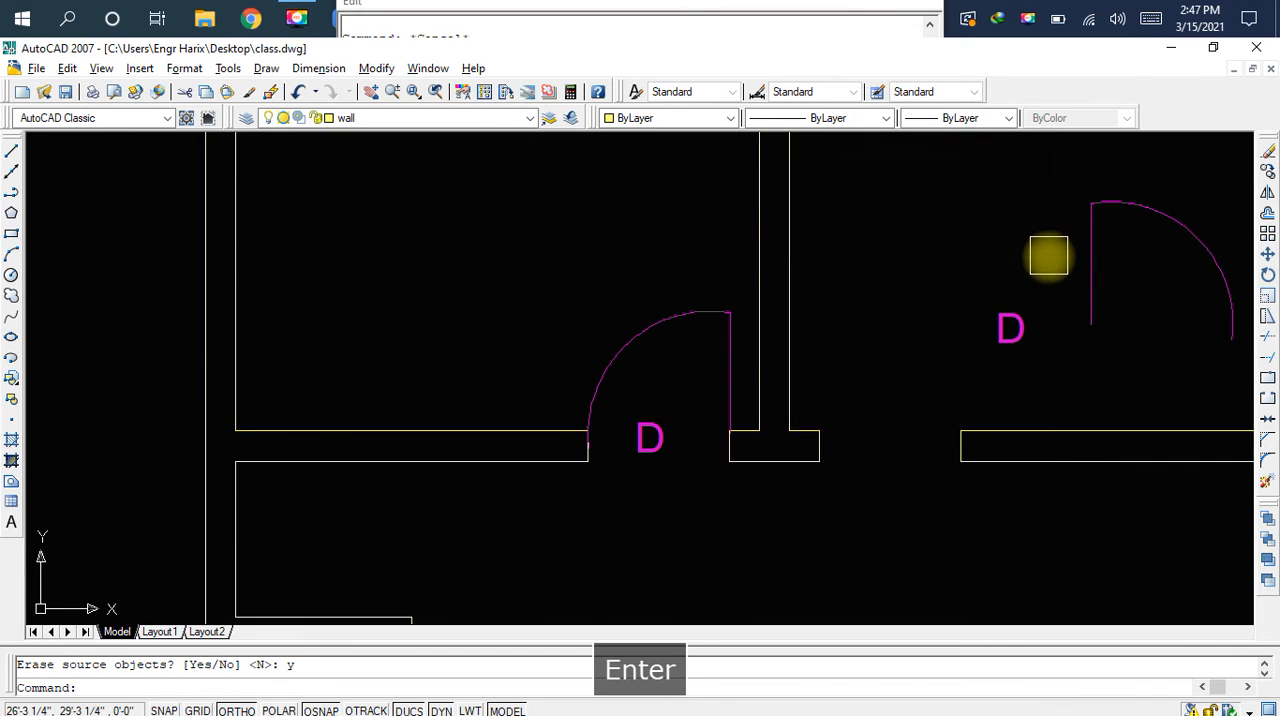
Move the mirrored arc and leaf from the leaf's lower end to the upper left corner of the middle room's door gap
middle_drag(1055, 276, 866, 289)
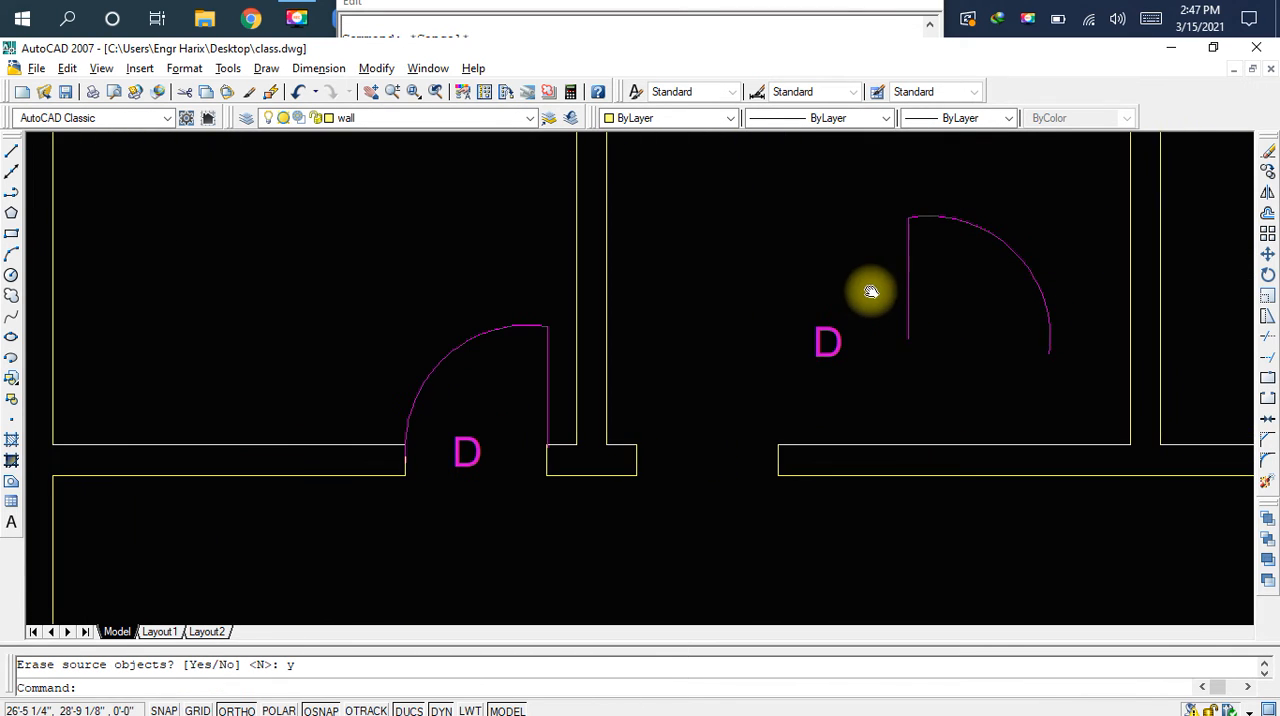
click(1006, 234)
click(945, 267)
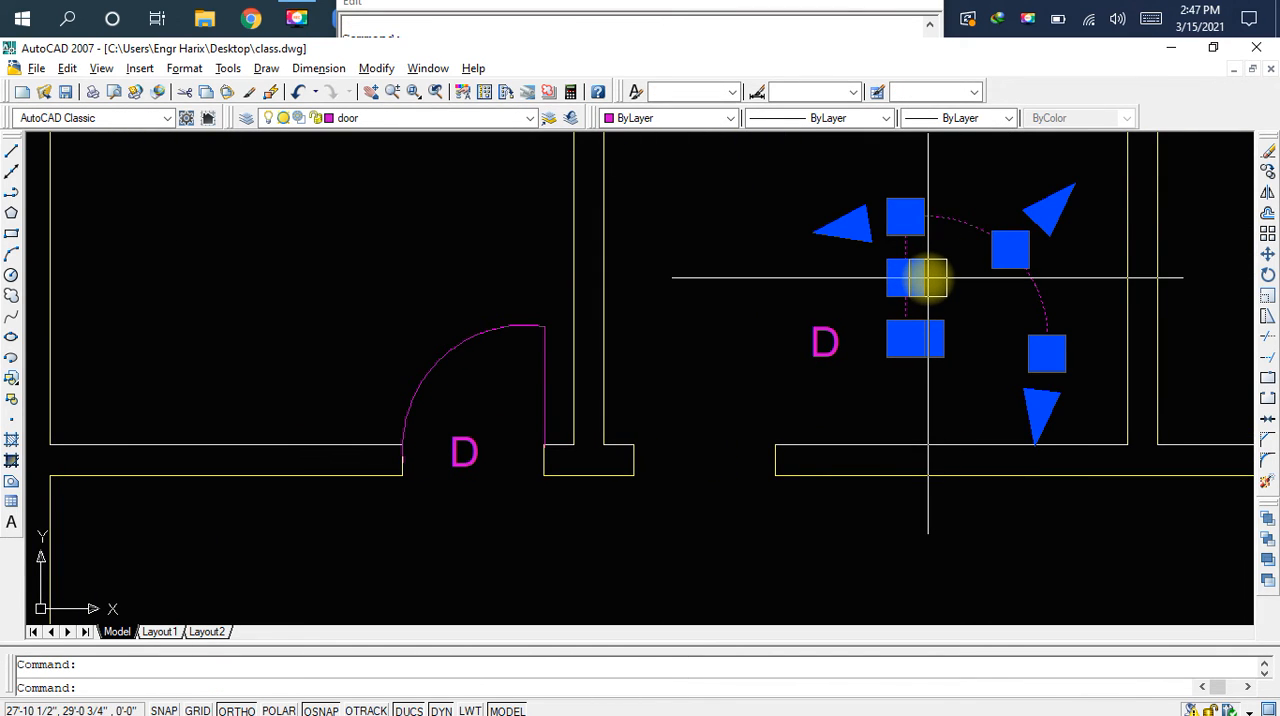
text(m)
key(space)
click(905, 330)
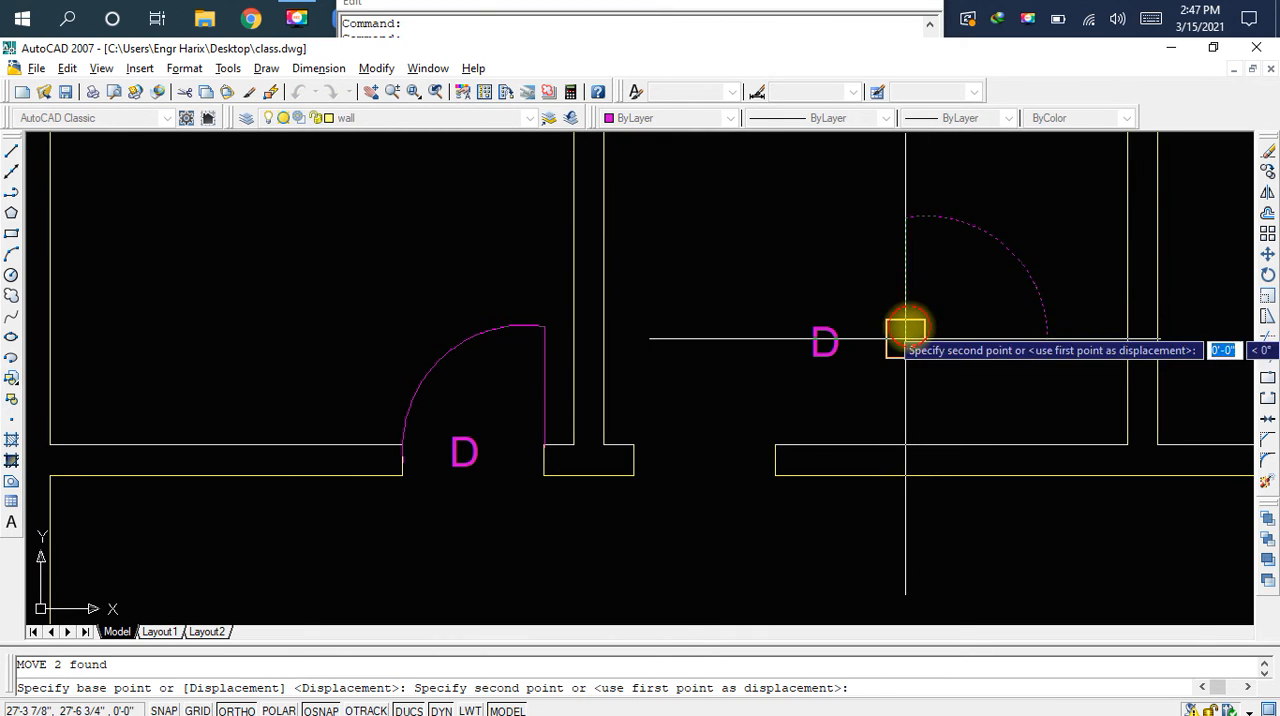
click(634, 443)
Move the loose D label into the middle room's door opening and save the drawing
click(814, 357)
scroll(814, 357, up, 2)
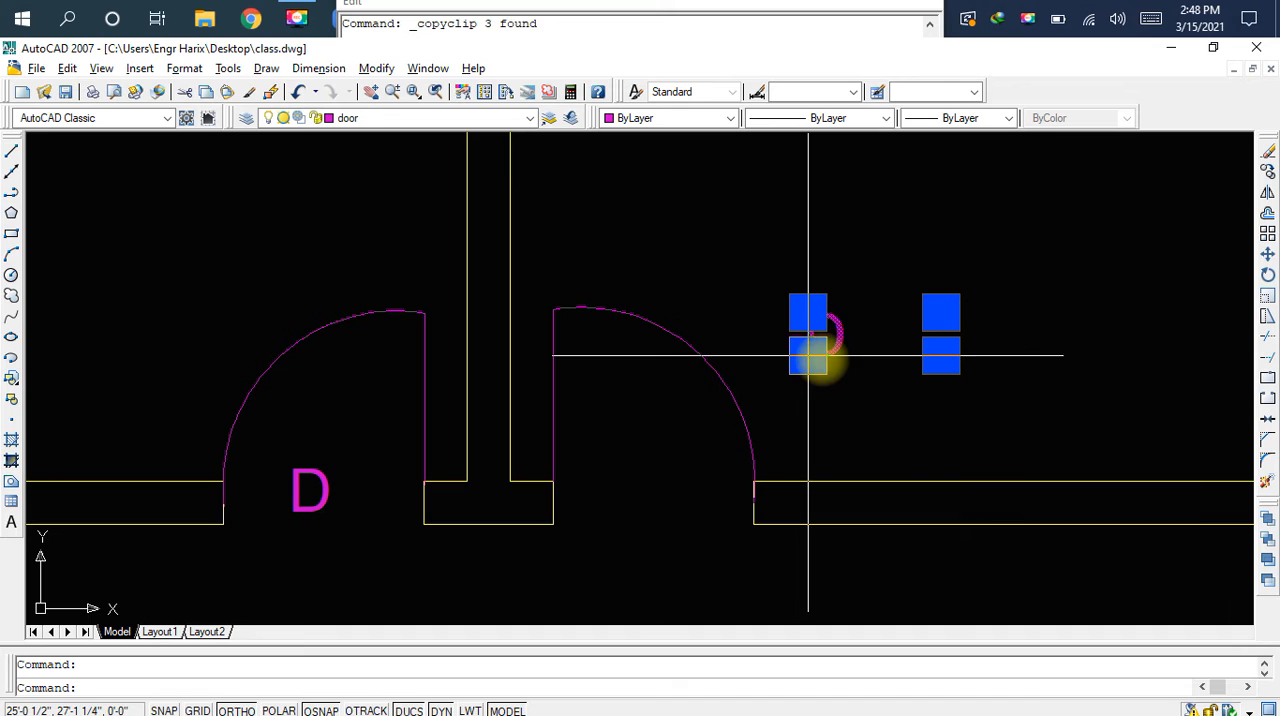
click(870, 343)
click(837, 423)
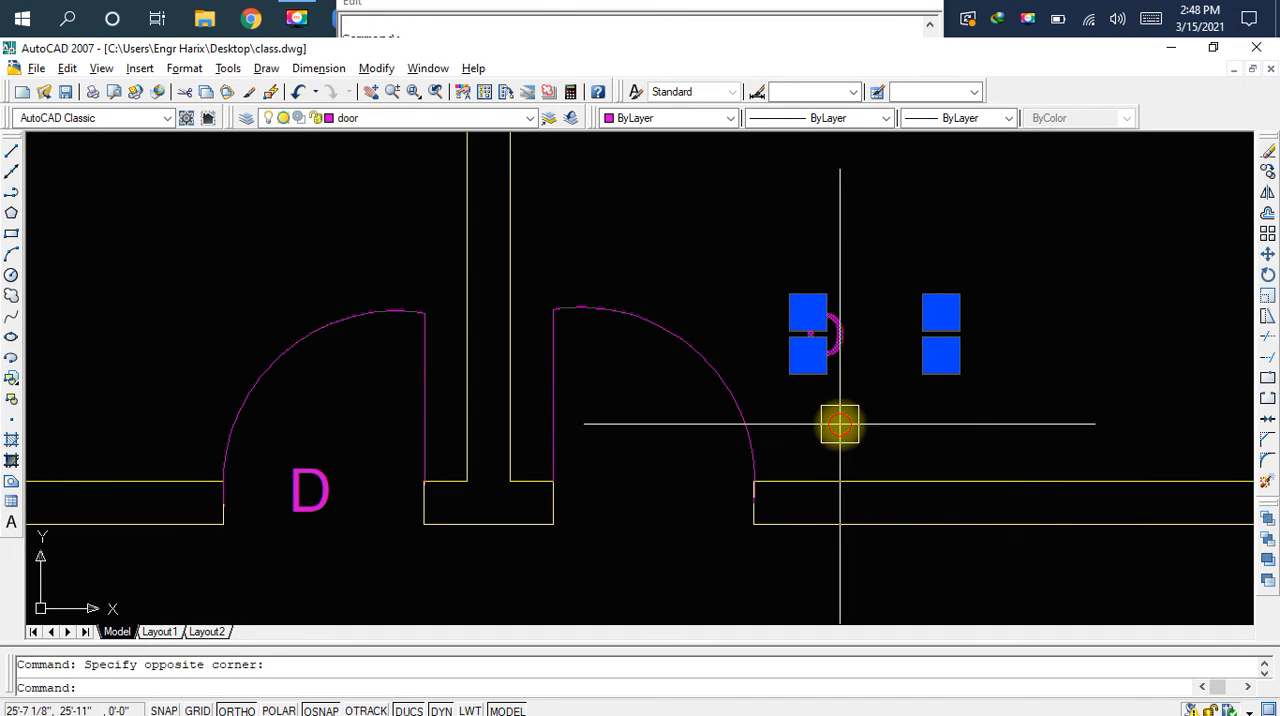
drag(845, 337, 698, 487)
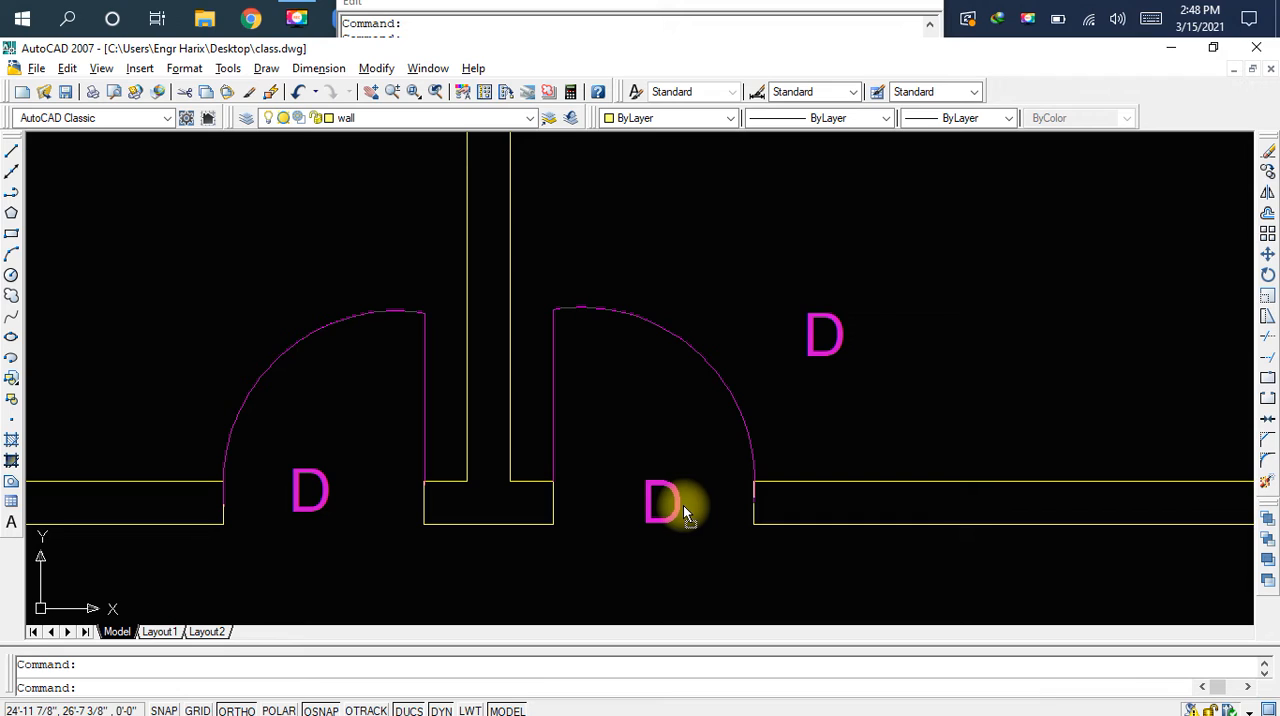
drag(683, 505, 683, 505)
key(ctrl+s)
key(F4)
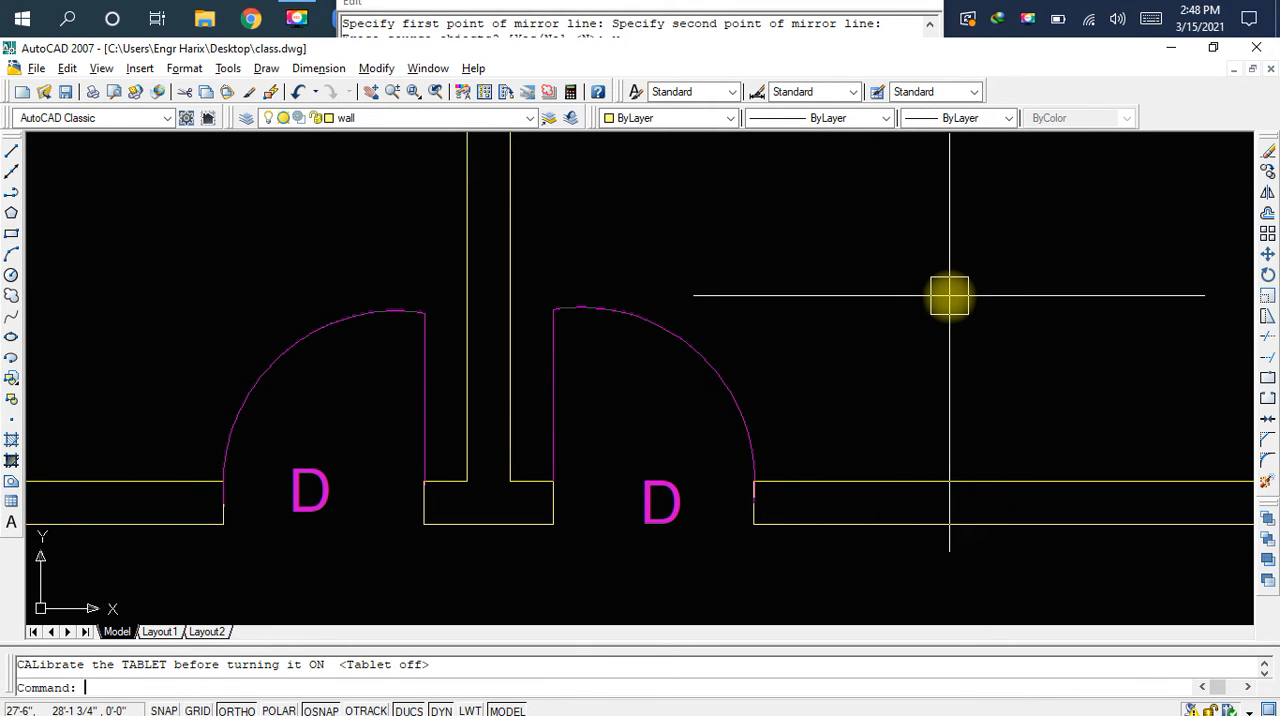
Save the drawing with both D doors in place
key(F4)
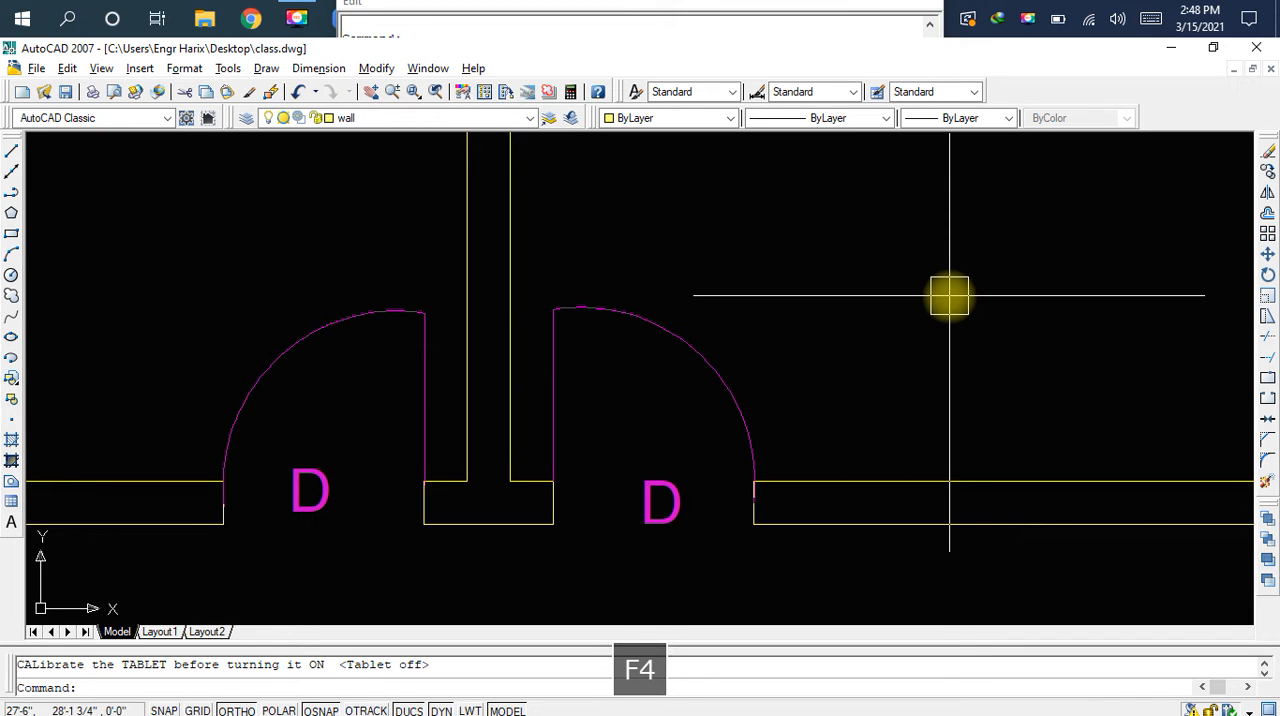
key(ctrl+s)
scroll(877, 309, down, 6)
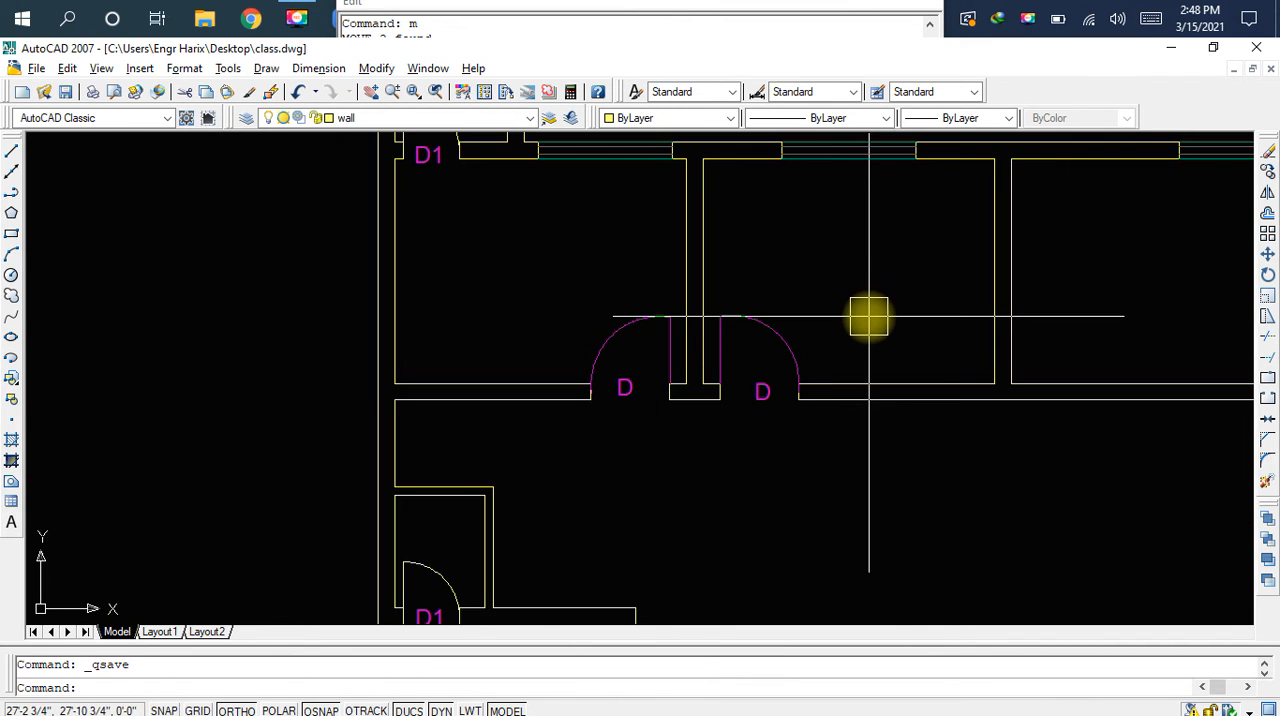
Examine the upper rooms' openings and the staircase at the plan's lower right corner
middle_drag(827, 336, 664, 381)
middle_drag(776, 357, 662, 351)
mouse_move(920, 346)
middle_down()
mouse_move(766, 323)
mouse_move(777, 323)
middle_up()
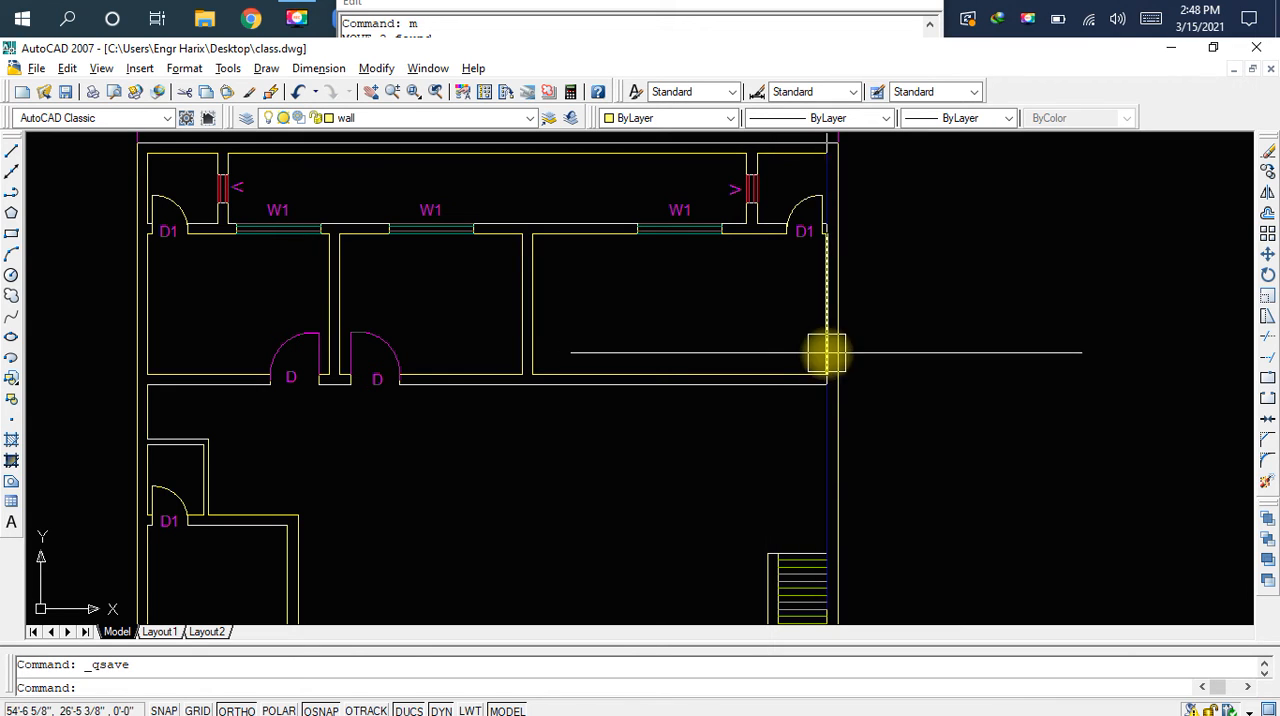
middle_drag(609, 423, 654, 423)
middle_drag(878, 394, 774, 380)
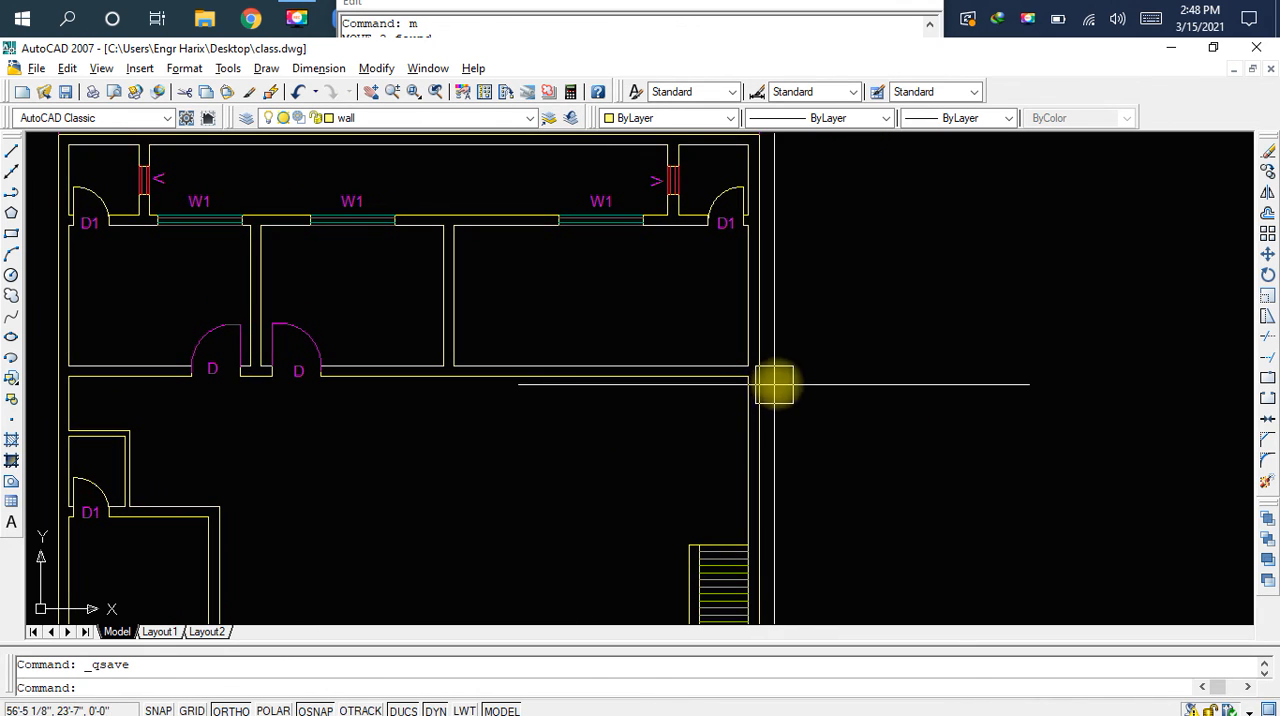
middle_drag(837, 466, 703, 337)
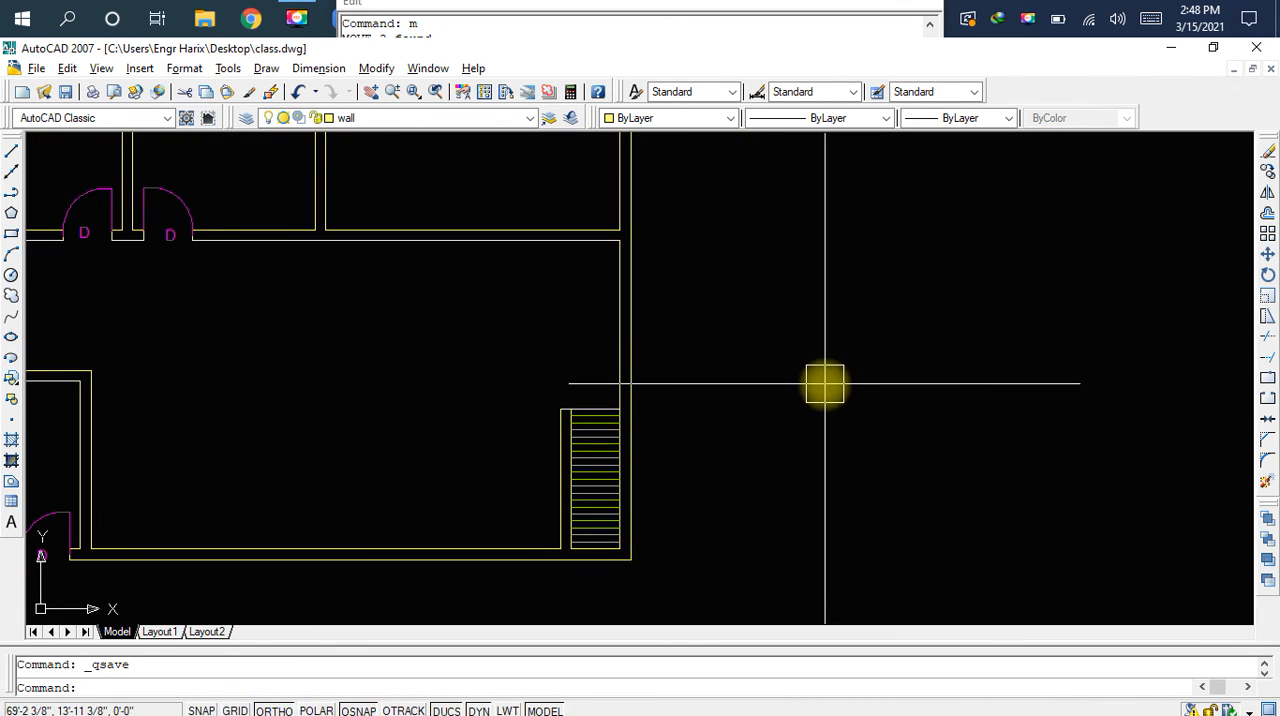
scroll(657, 460, up, 4)
middle_drag(491, 460, 541, 375)
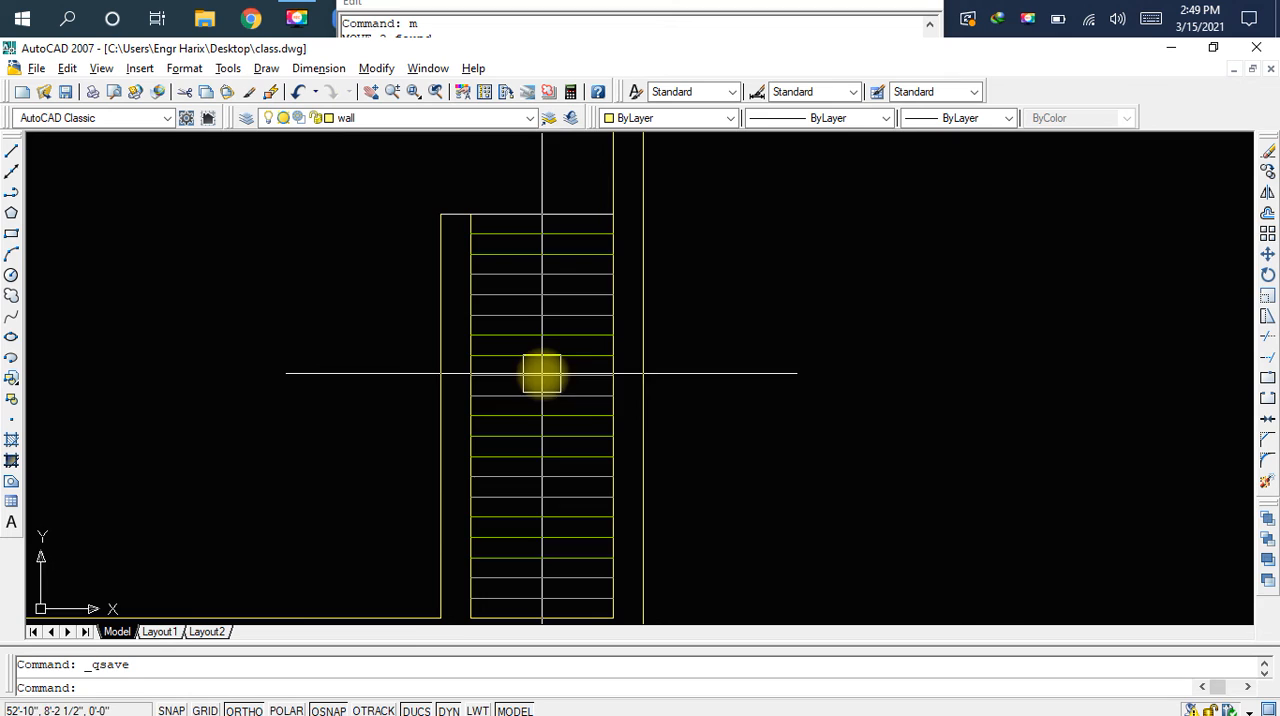
mouse_move(530, 449)
middle_down()
mouse_move(600, 314)
mouse_move(606, 354)
middle_up()
scroll(597, 351, down, 3)
Copy the staircase with its side wall from its lower right corner to the empty space right of the plan
click(478, 182)
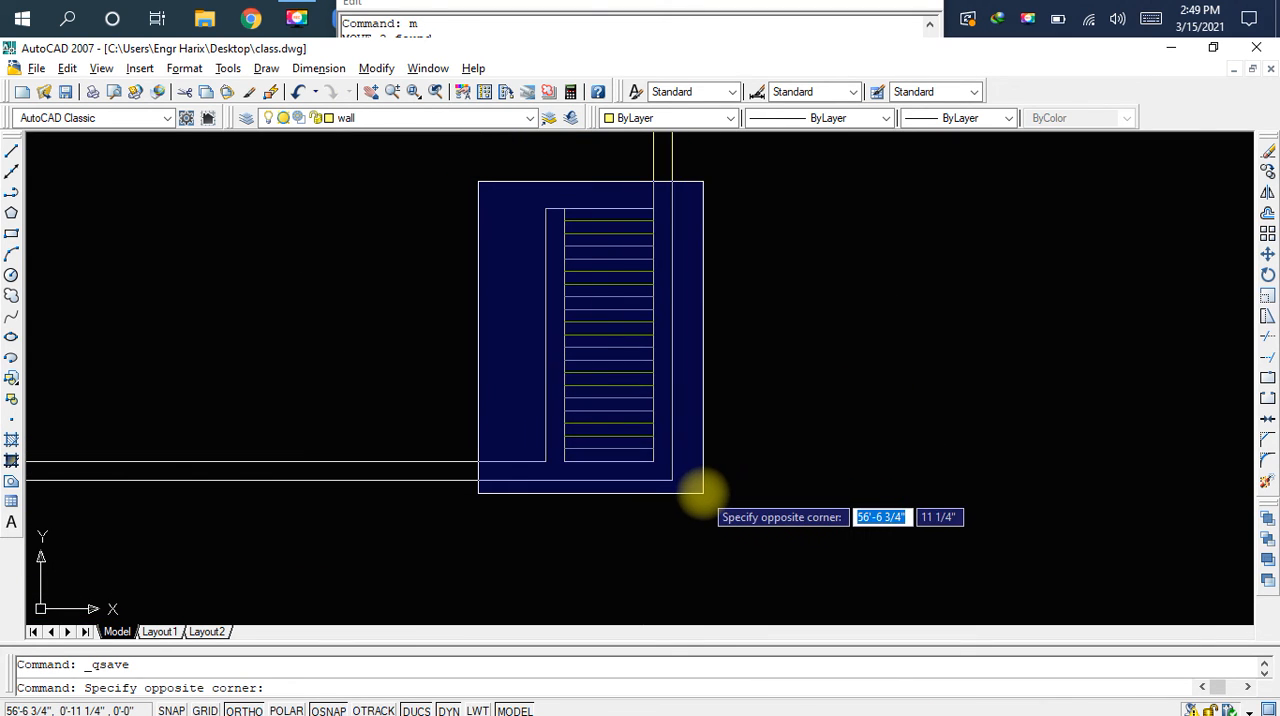
click(700, 493)
text(co)
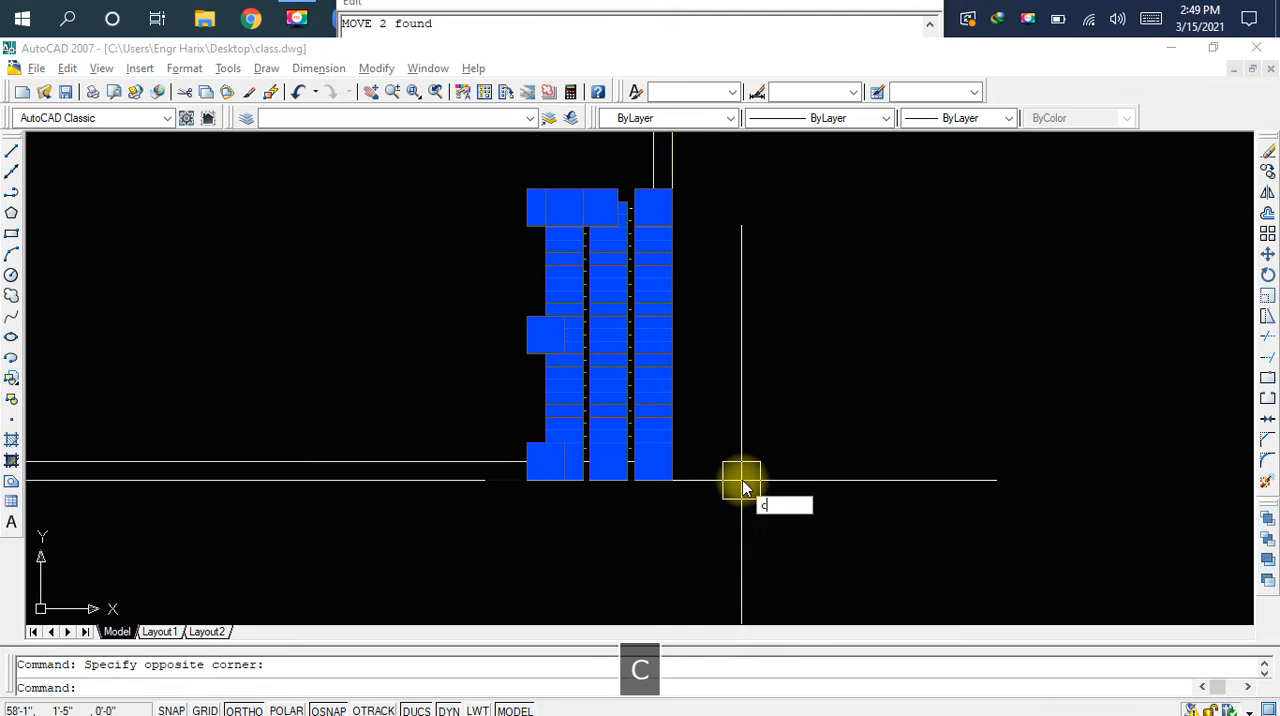
key(space)
click(653, 461)
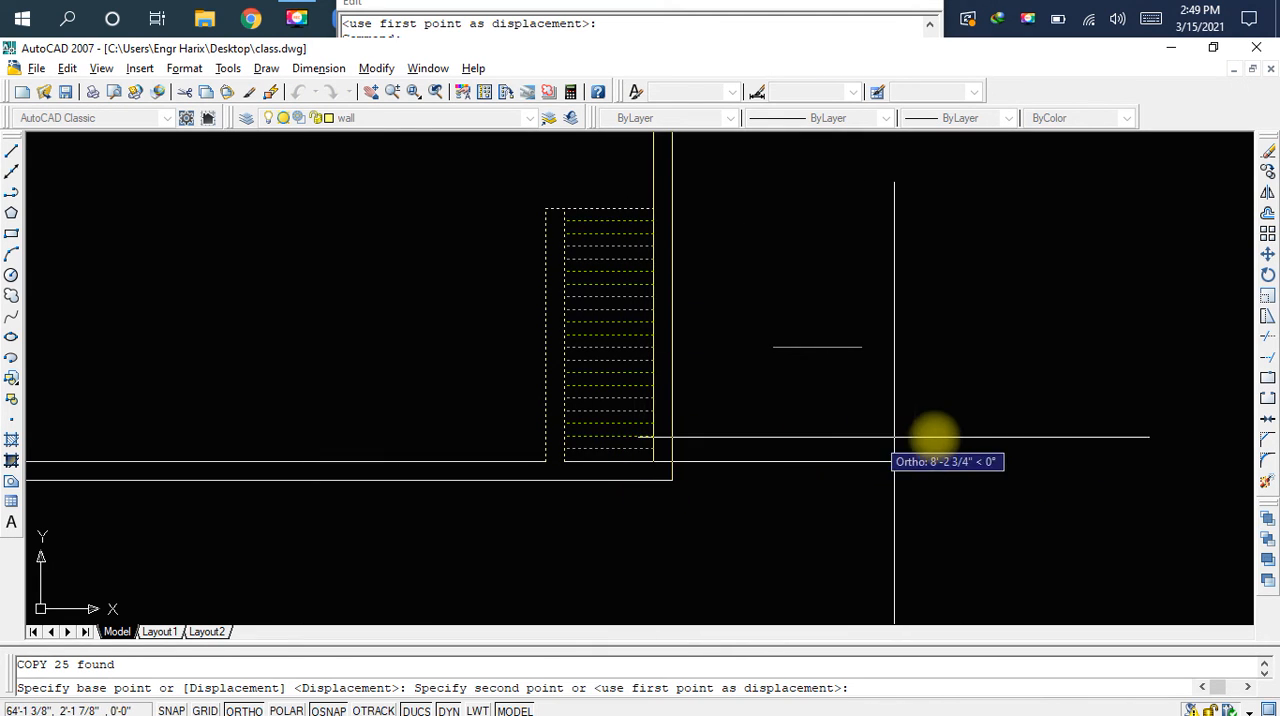
scroll(1034, 441, down, 2)
middle_drag(1034, 441, 919, 448)
click(996, 444)
scroll(996, 444, up, 2)
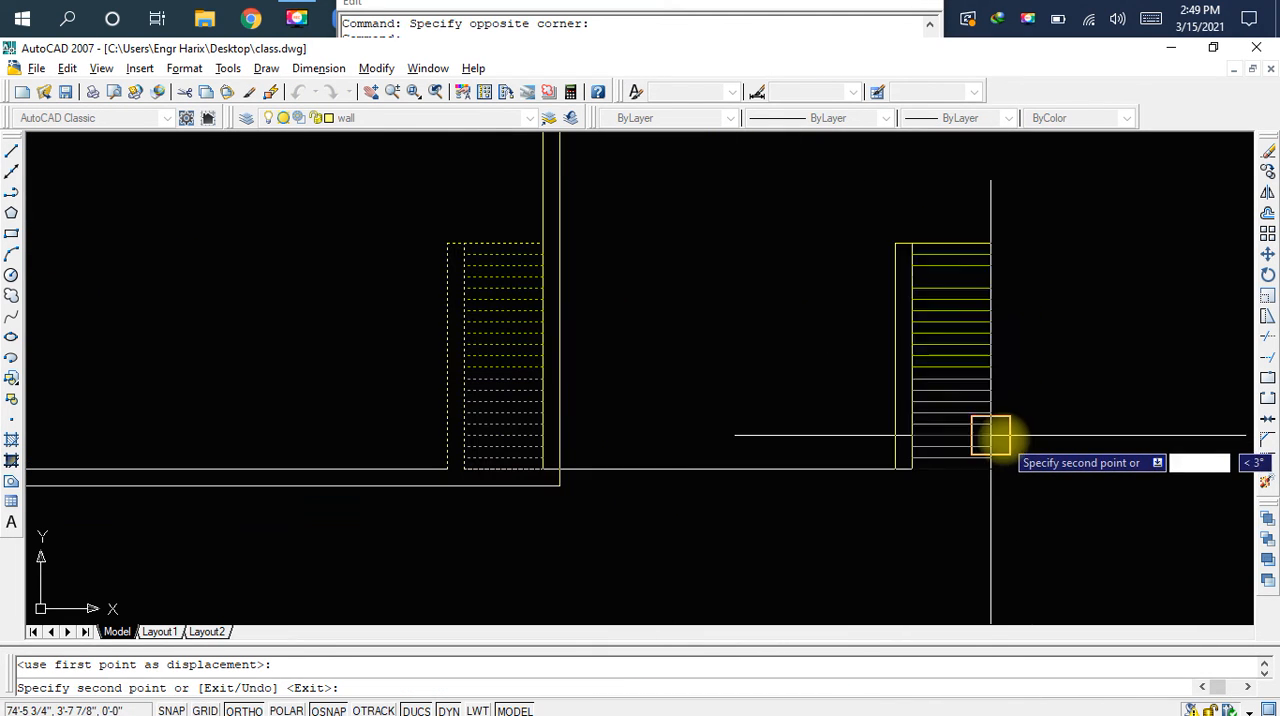
key(Escape)
scroll(1020, 315, up, 2)
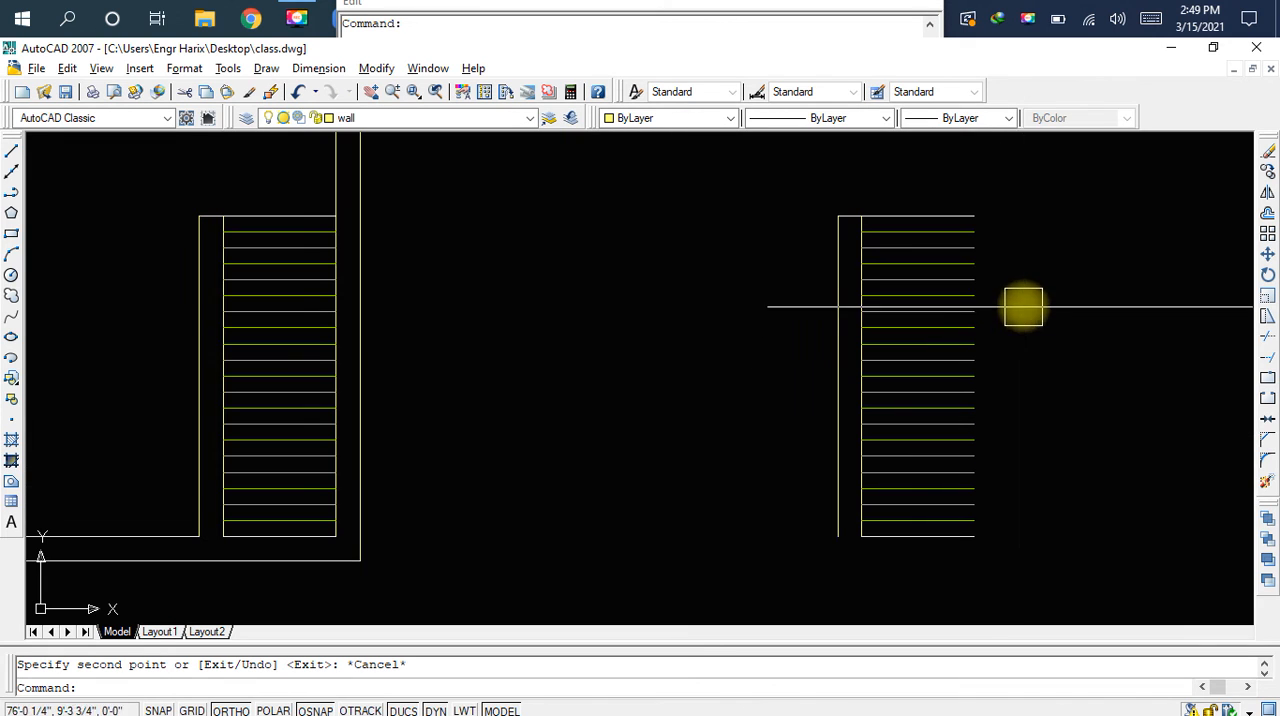
Erase the upper treads of the staircase copy, starting just below its top edge
click(1014, 240)
click(918, 424)
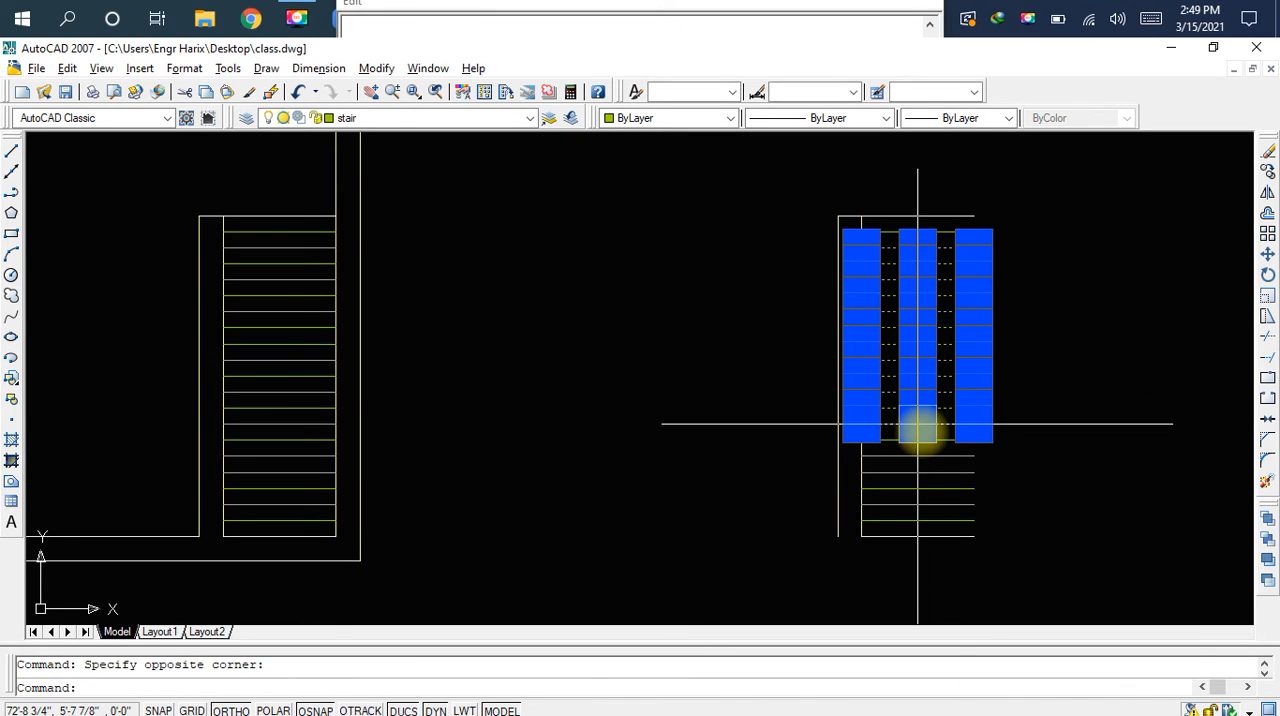
key(Delete)
scroll(943, 240, up, 1)
click(943, 237)
key(Delete)
Erase the staircase copy's remaining treads except the lowest one just above the bottom line
mouse_move(945, 378)
middle_down()
mouse_move(917, 229)
mouse_move(968, 286)
middle_up()
click(975, 283)
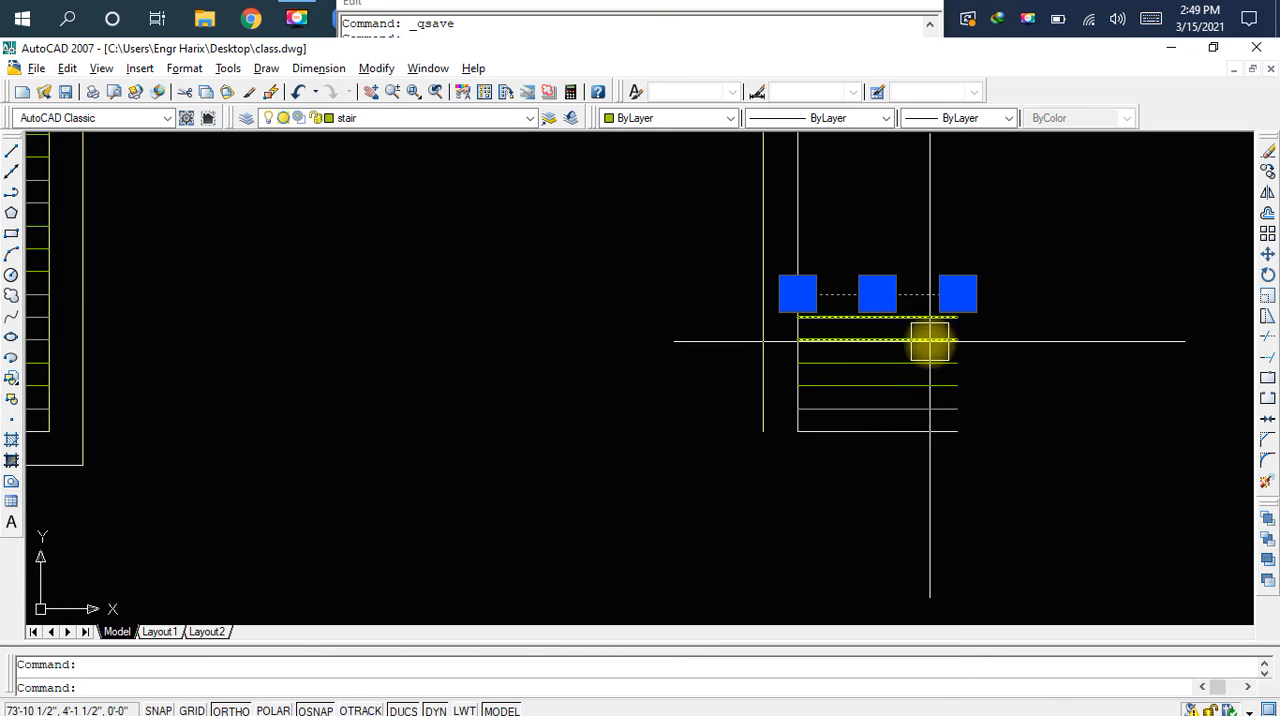
key(Delete)
click(946, 318)
key(Delete)
click(988, 308)
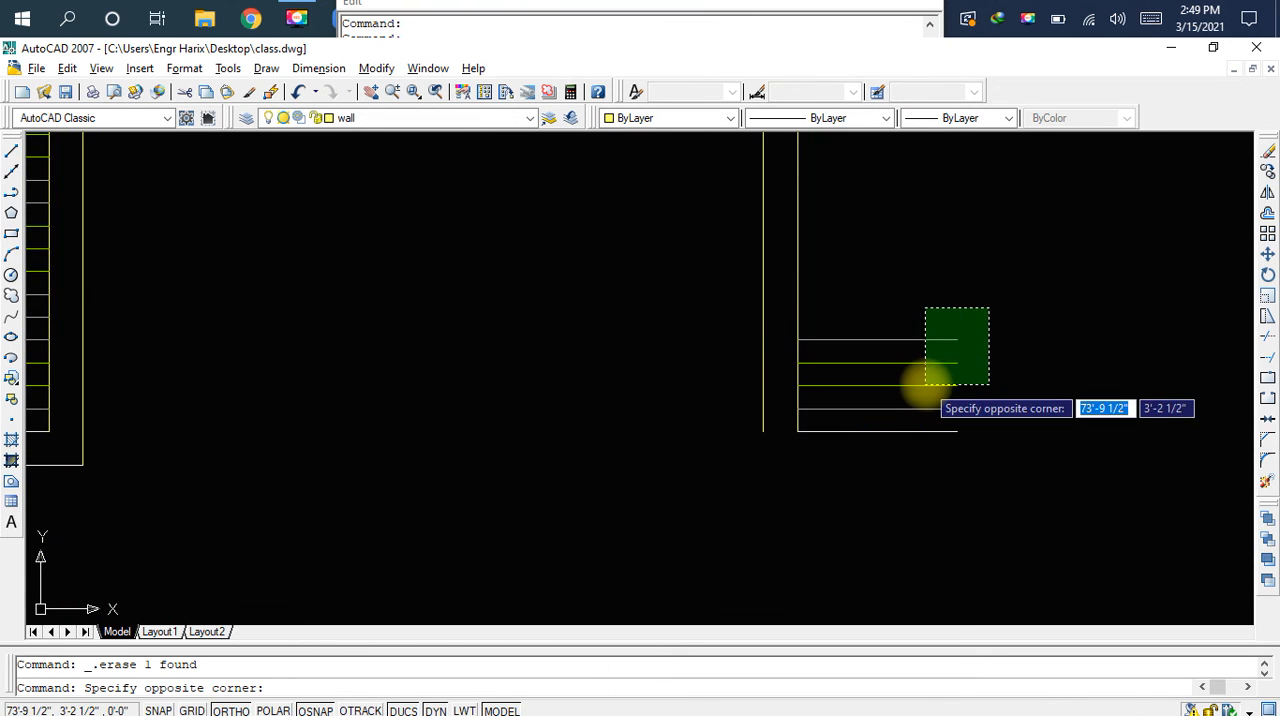
click(914, 381)
scroll(914, 385, up, 1)
key(Delete)
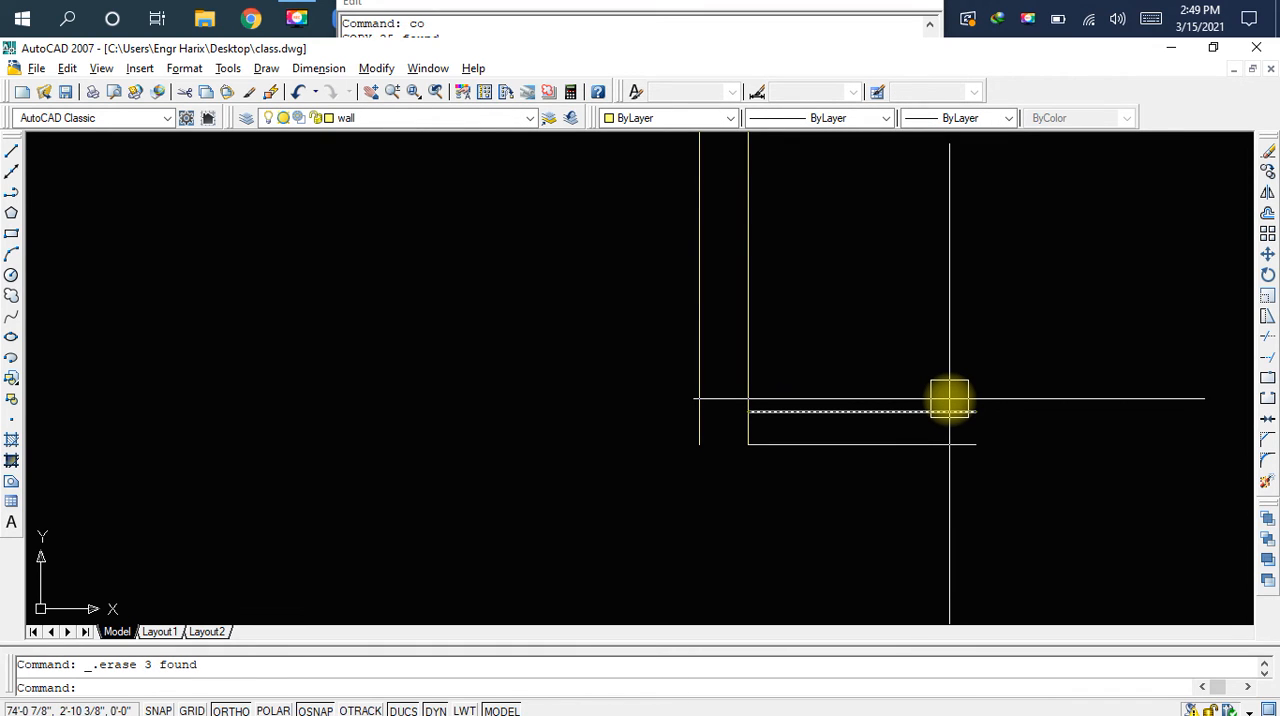
Start a rectangular array and set it to 14 rows and 1 column
text(ar)
key(space)
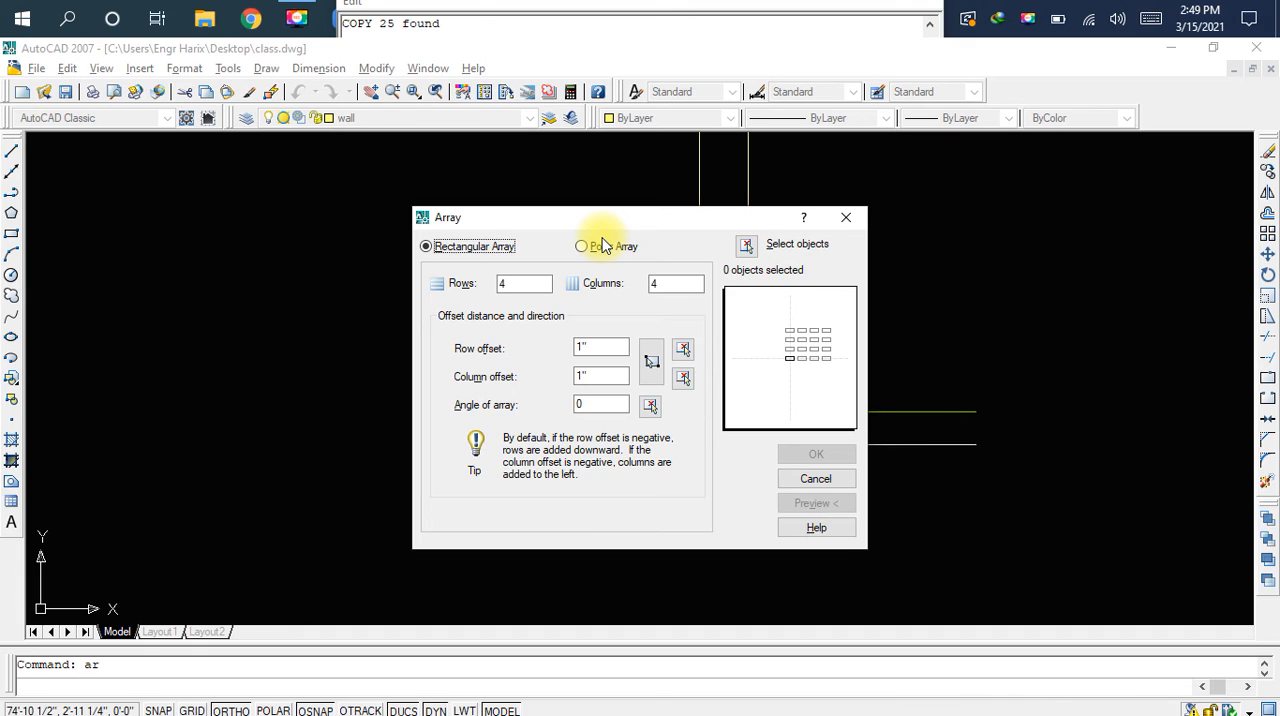
click(523, 283)
drag(523, 283, 492, 286)
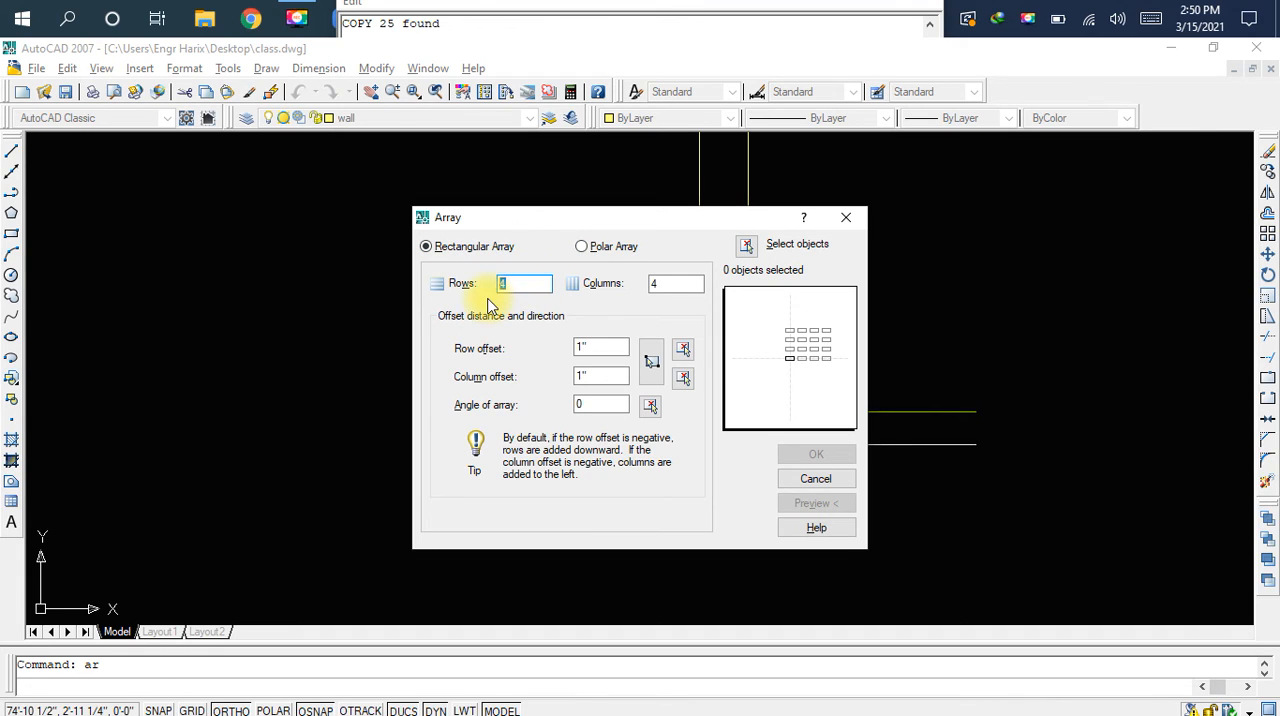
text(1)
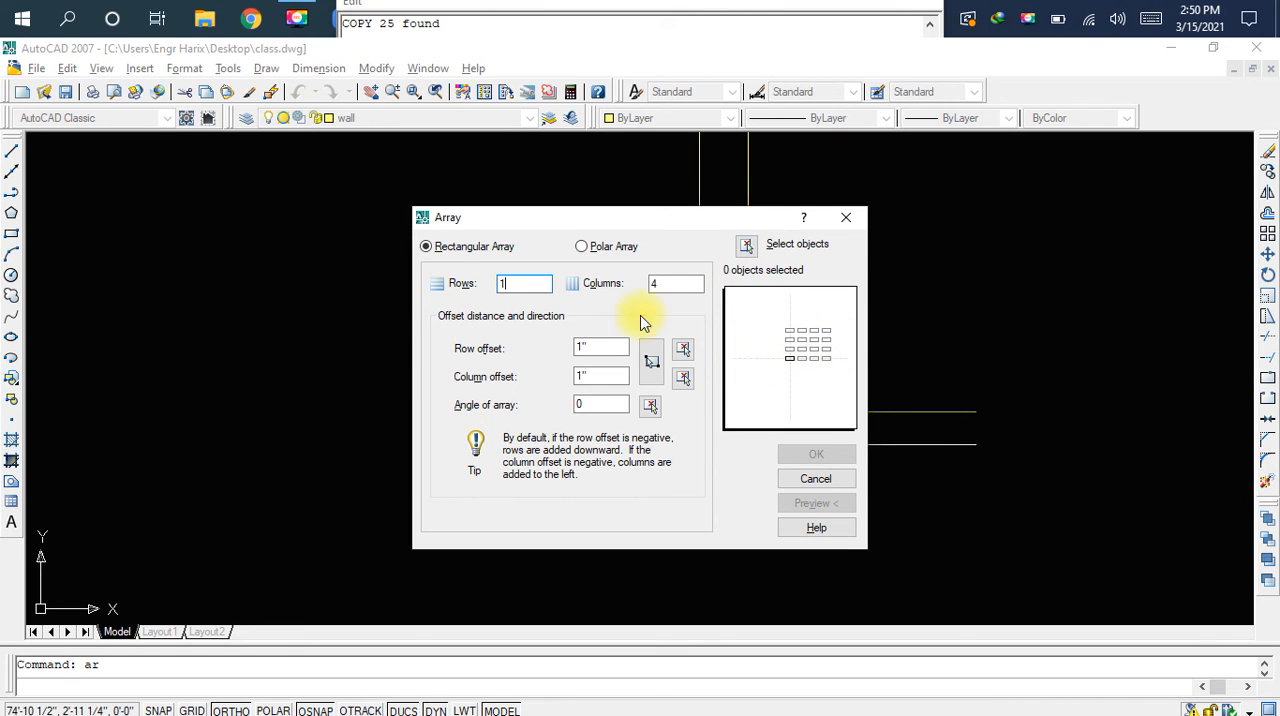
click(682, 285)
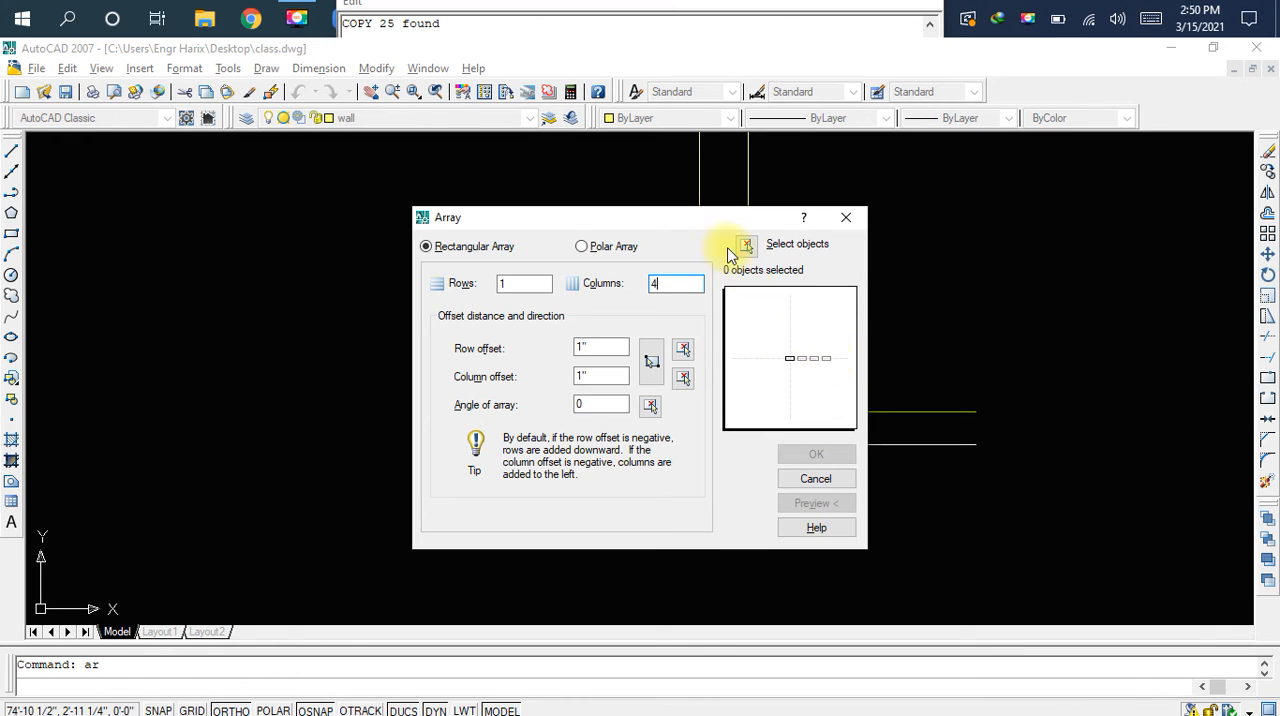
double_click(653, 284)
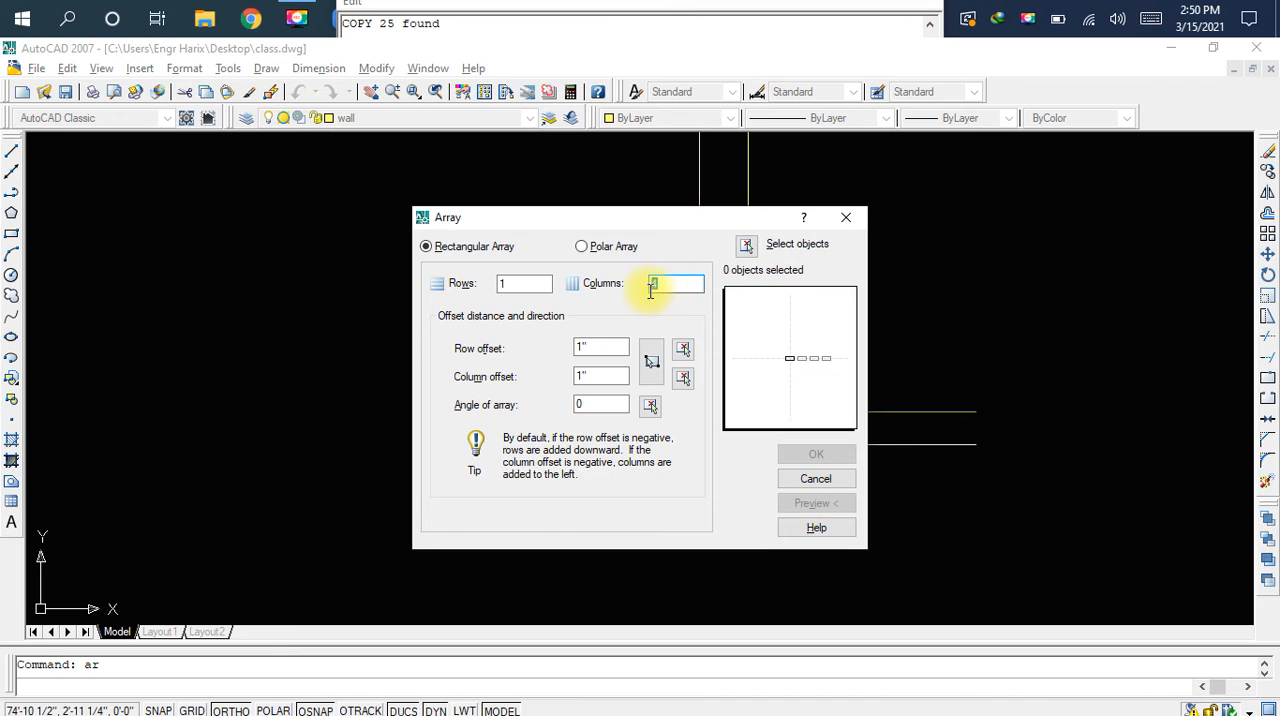
text(1)
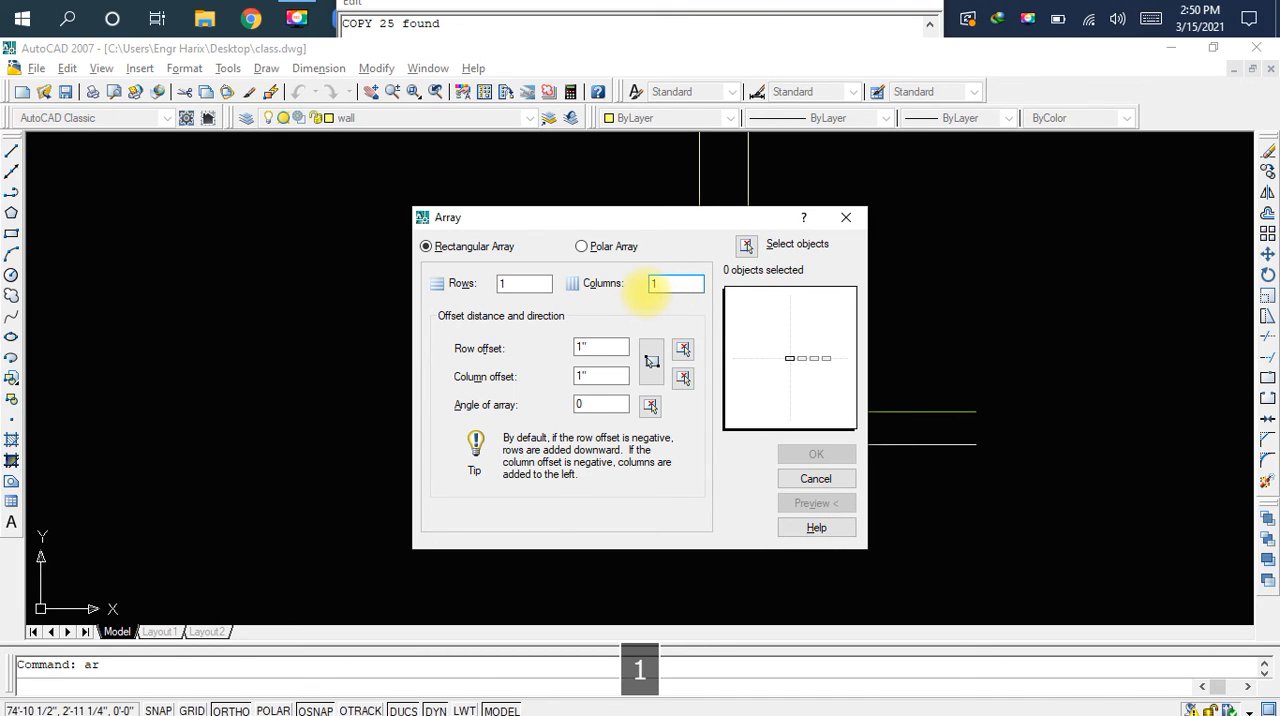
click(537, 285)
double_click(503, 292)
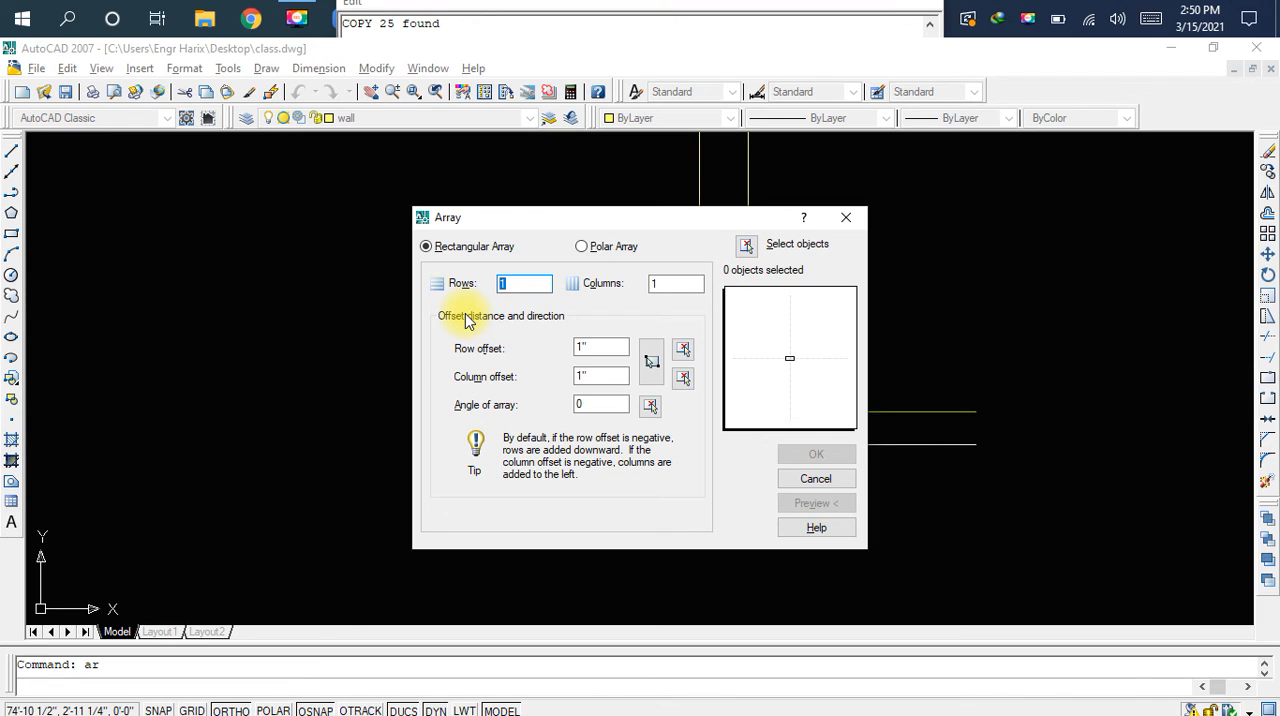
text(14)
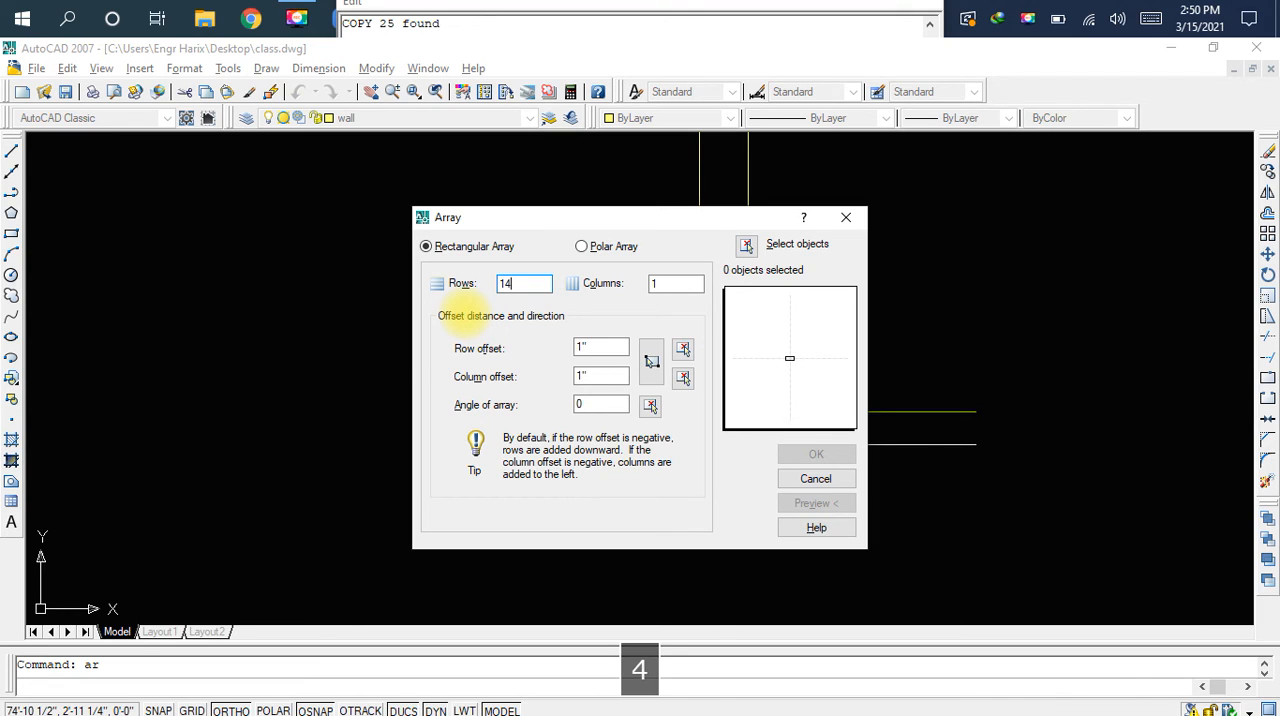
click(663, 285)
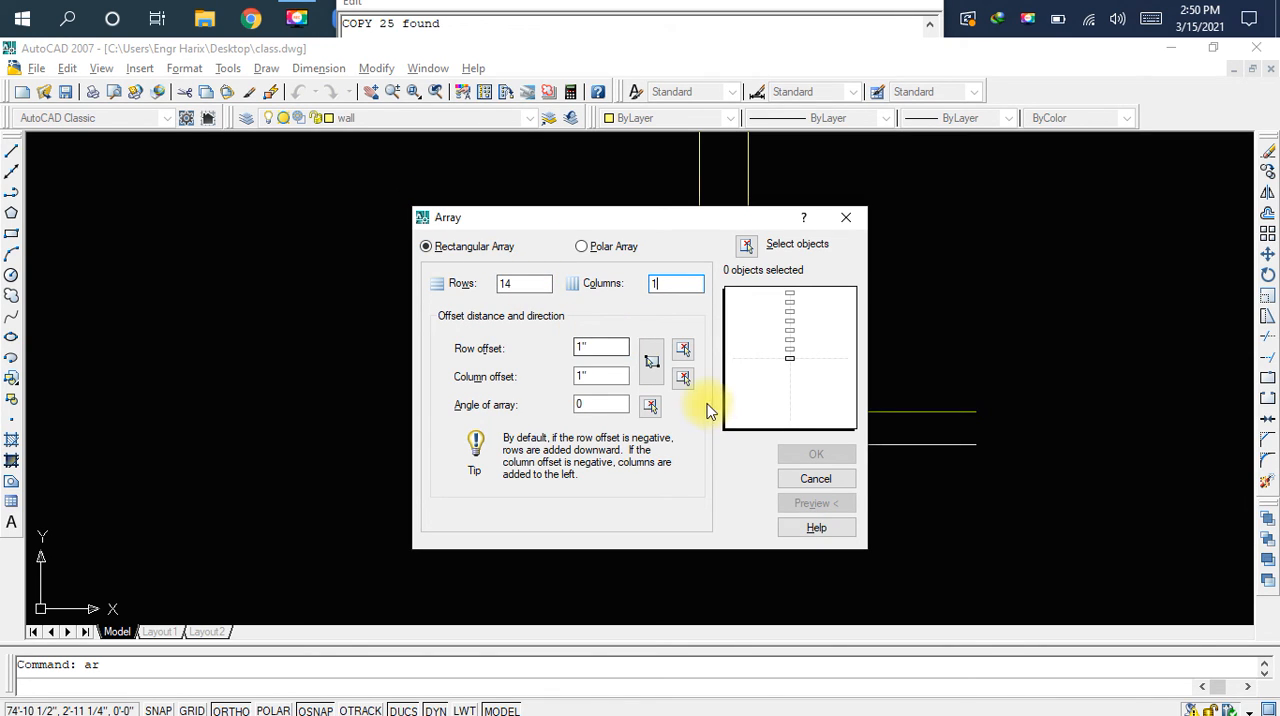
Set the array's row offset to 6" and choose the staircase copy's bottom line as the object to array
key(Tab)
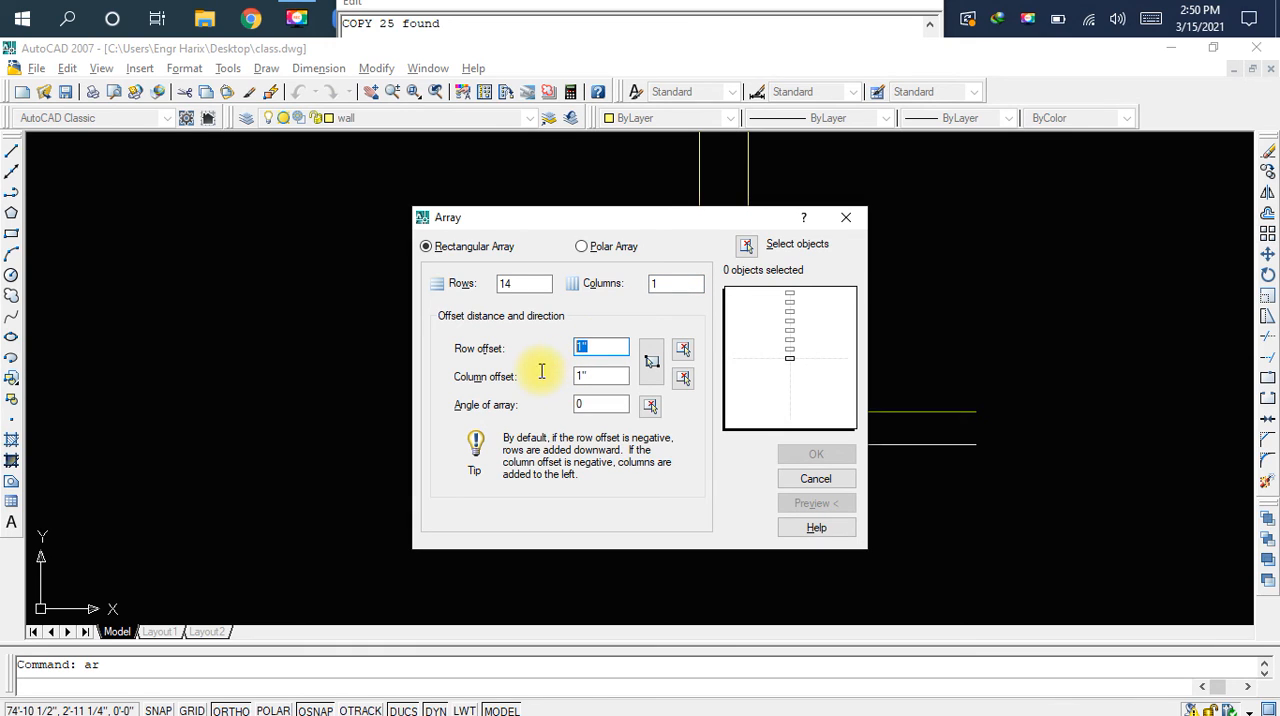
text(6)
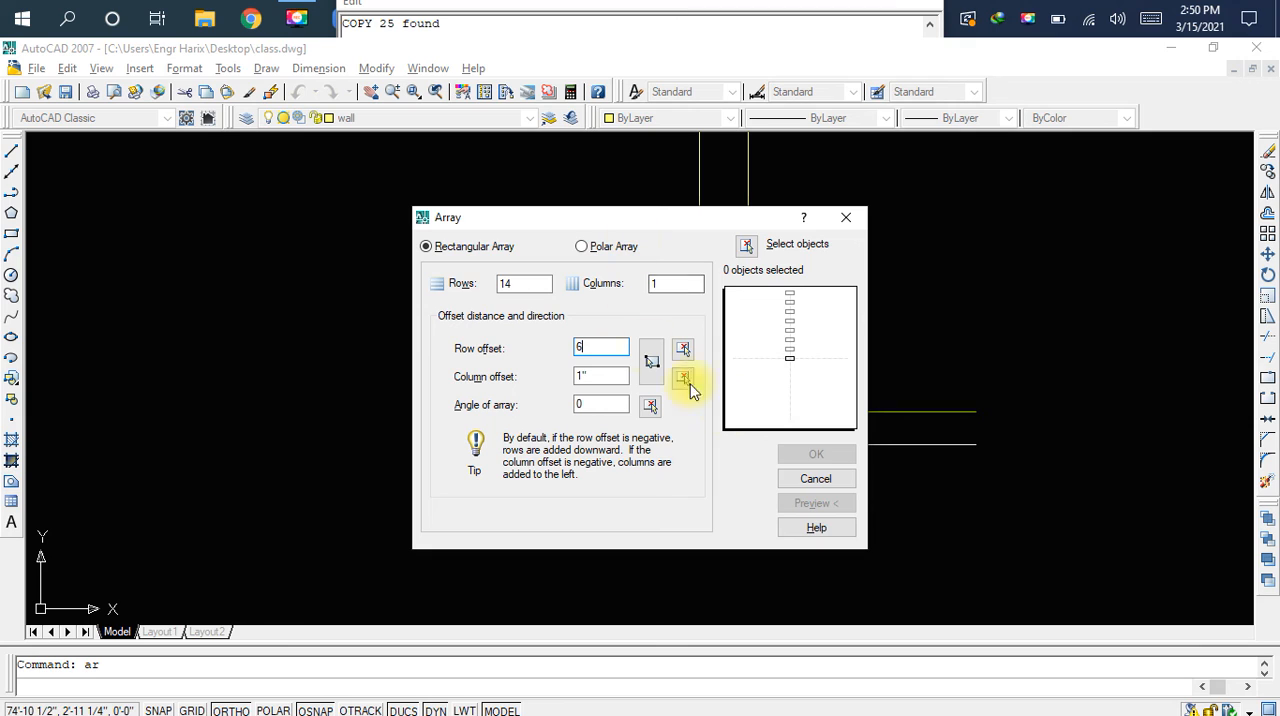
click(746, 248)
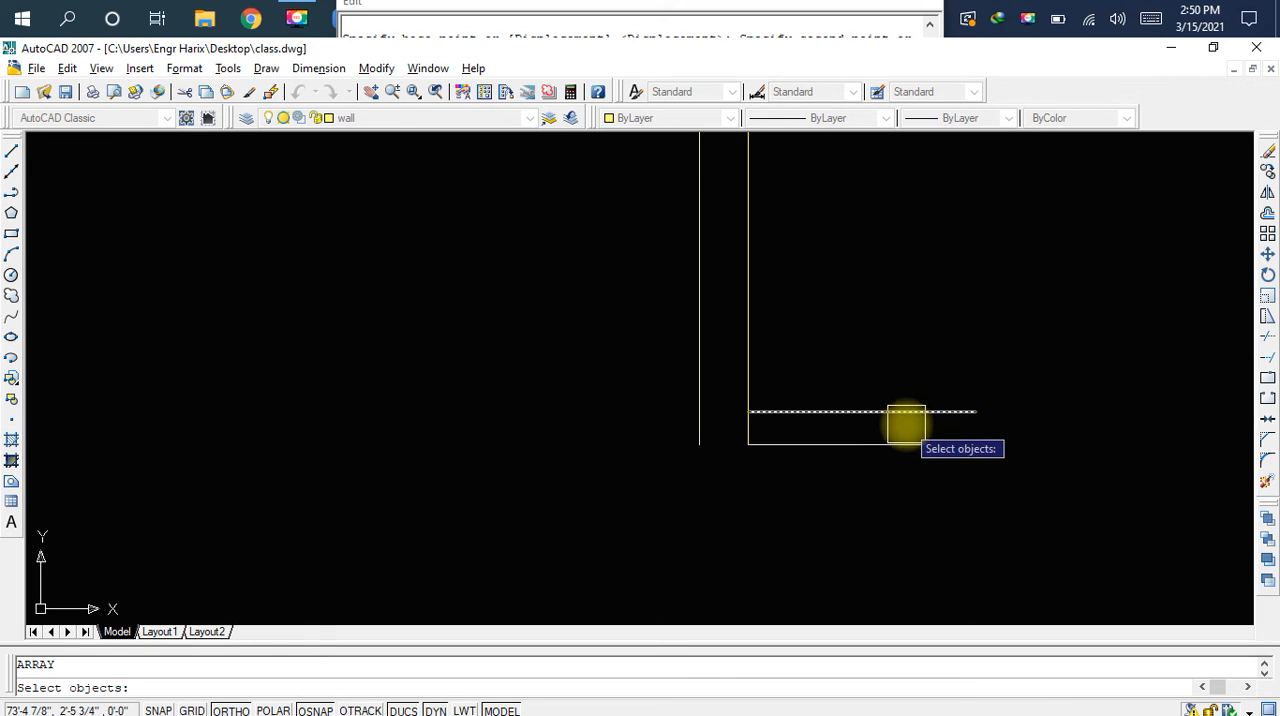
click(902, 447)
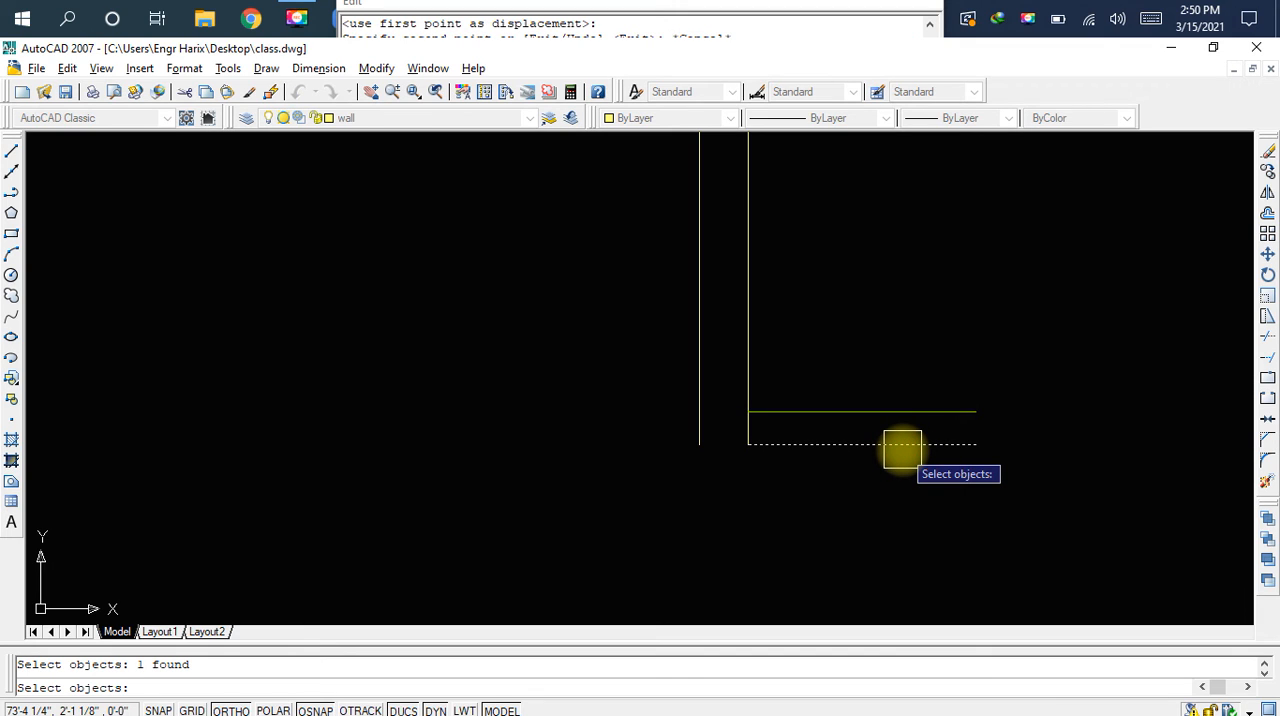
key(space)
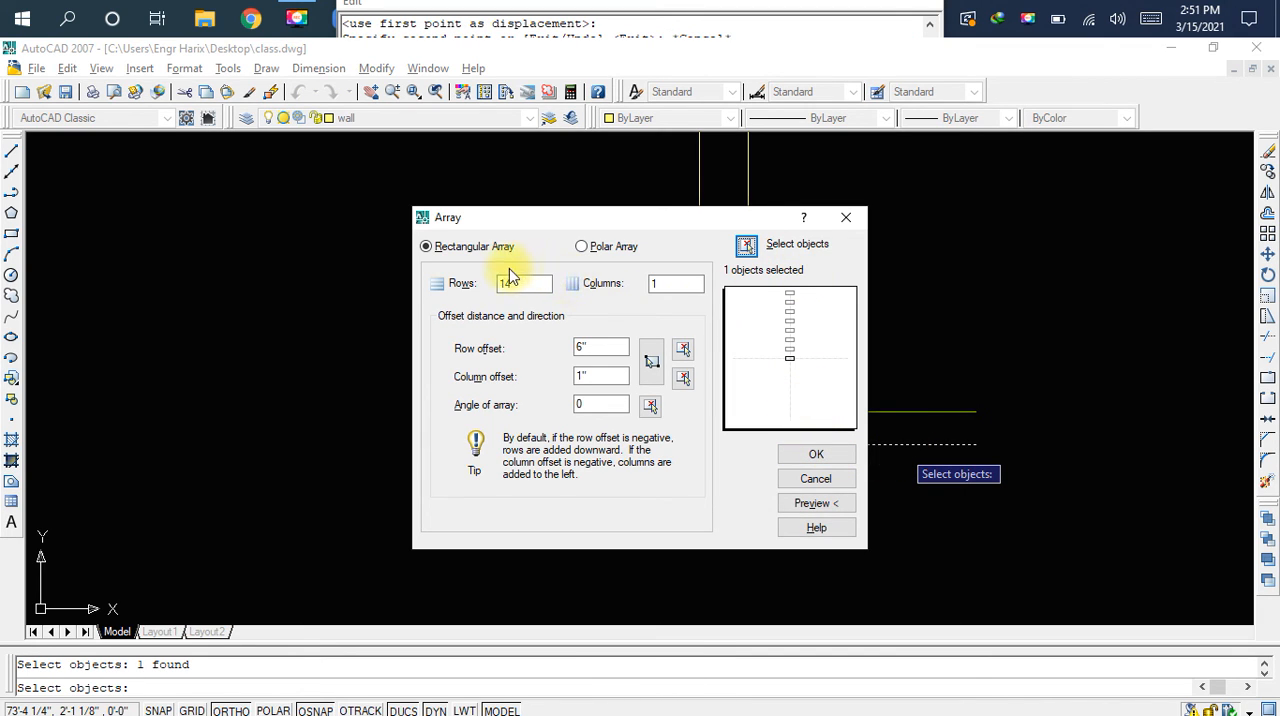
Preview the array of the staircase copy's bottom line and accept it
double_click(598, 348)
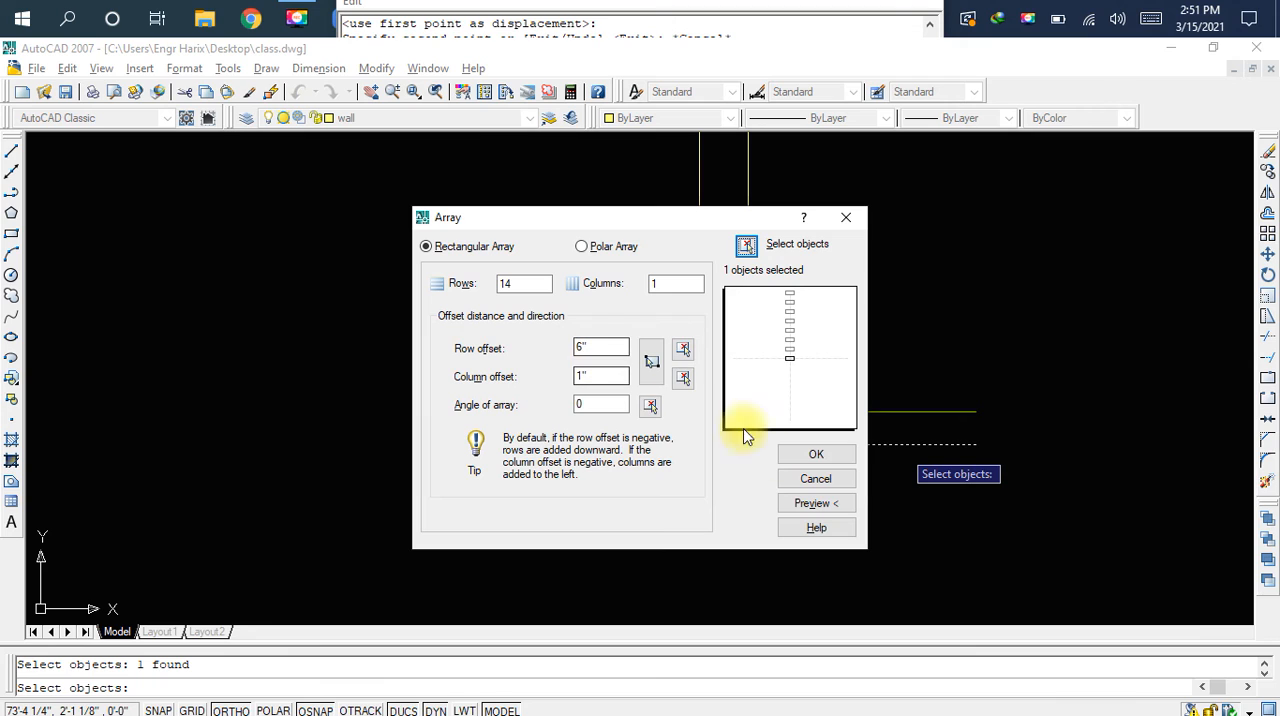
click(818, 503)
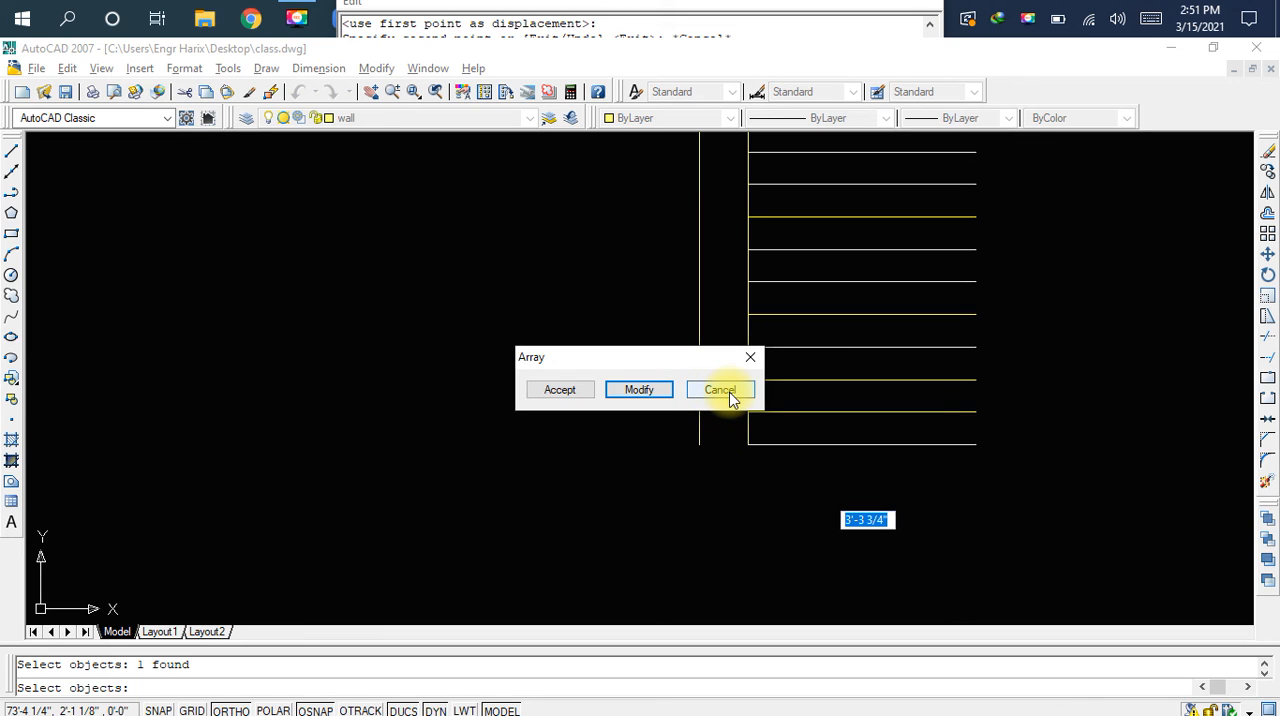
click(562, 391)
Examine the arrayed treads on the staircase copy and their spacing
scroll(734, 374, down, 2)
mouse_move(780, 334)
middle_down()
mouse_move(741, 374)
mouse_move(500, 436)
middle_up()
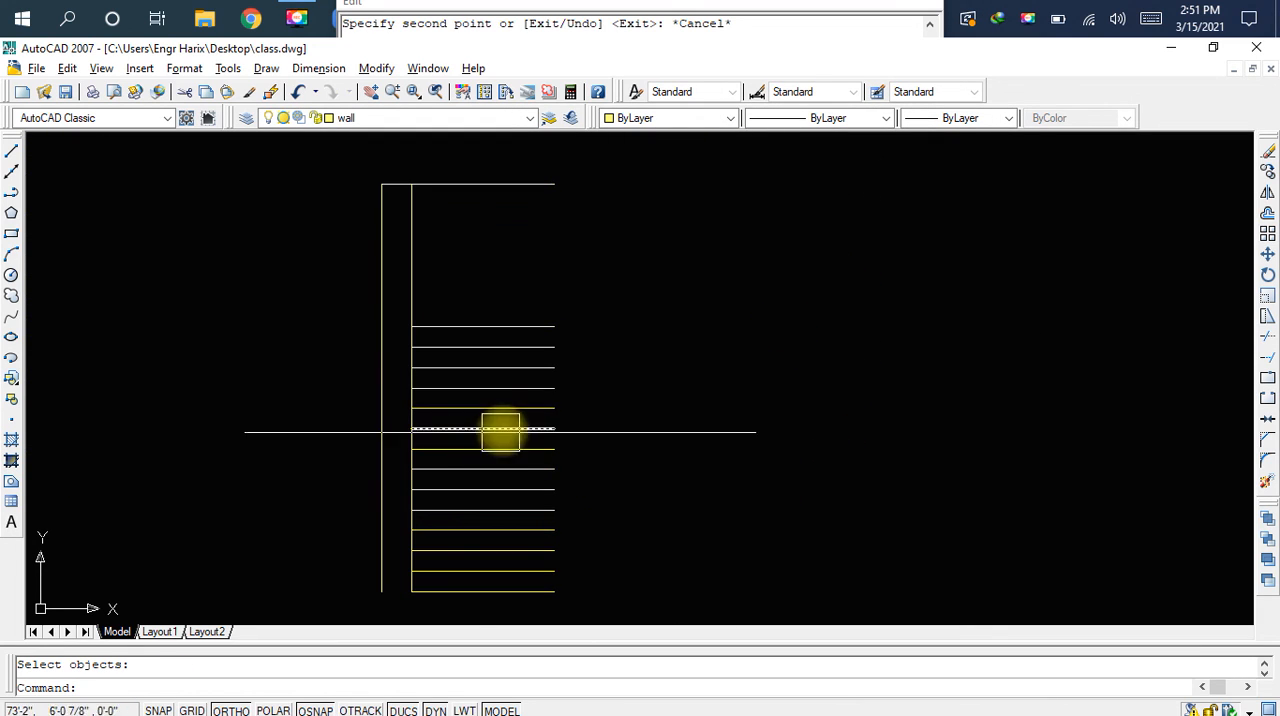
middle_drag(575, 315, 603, 300)
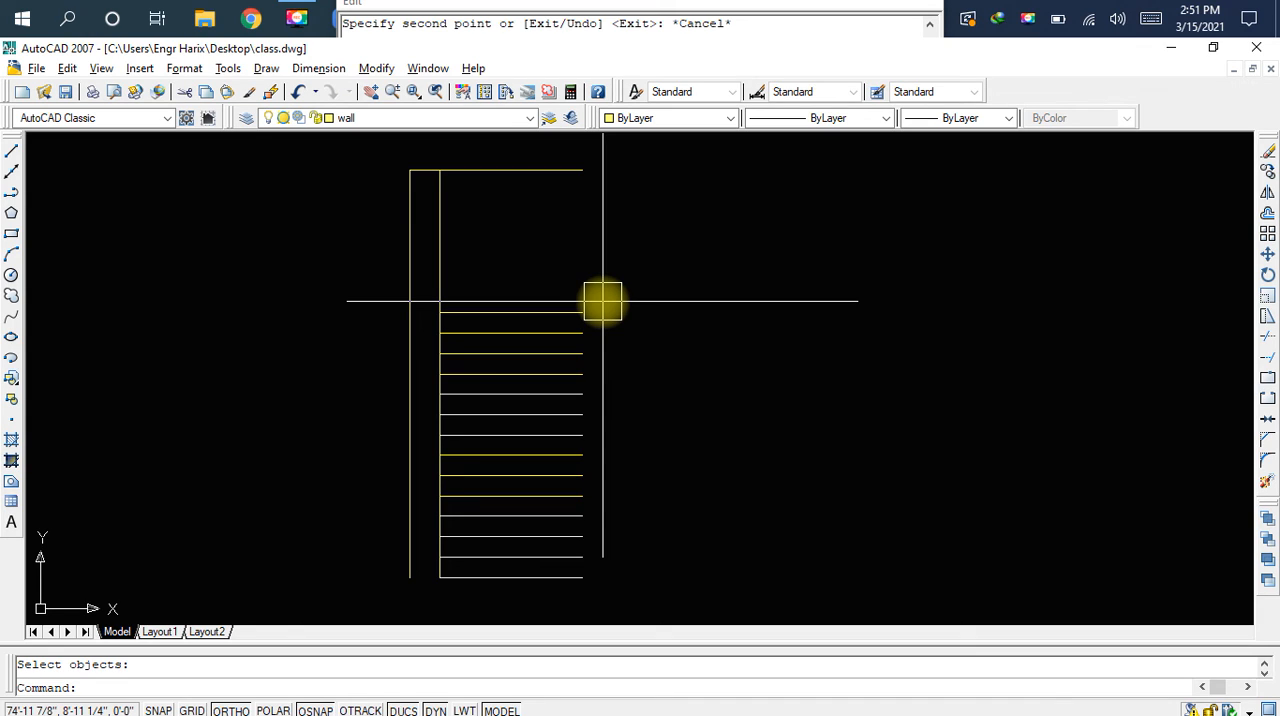
click(558, 306)
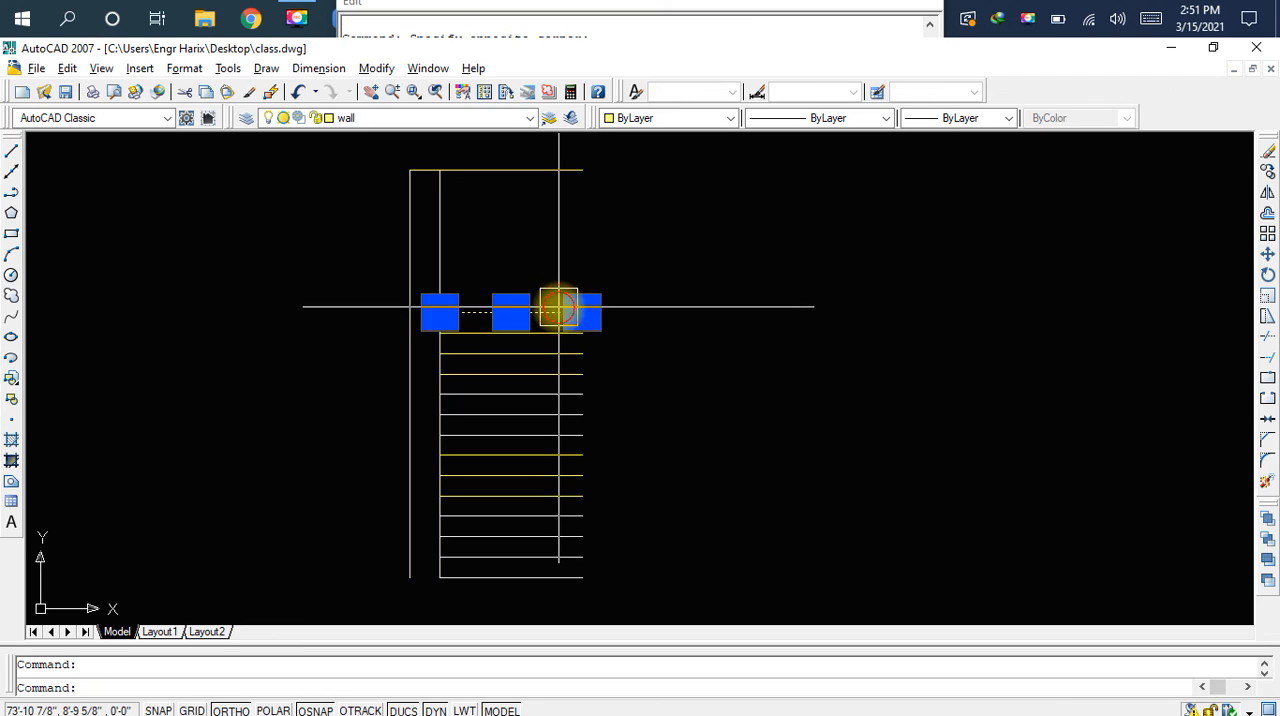
click(583, 354)
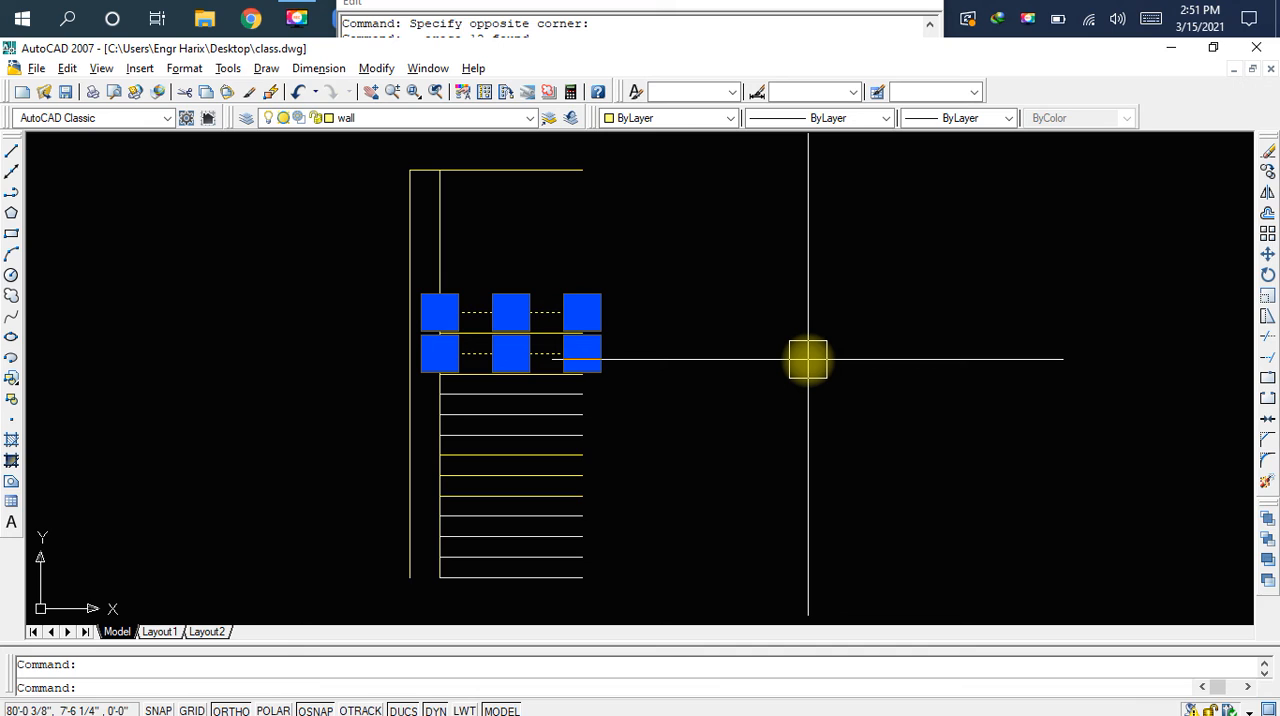
key(Escape)
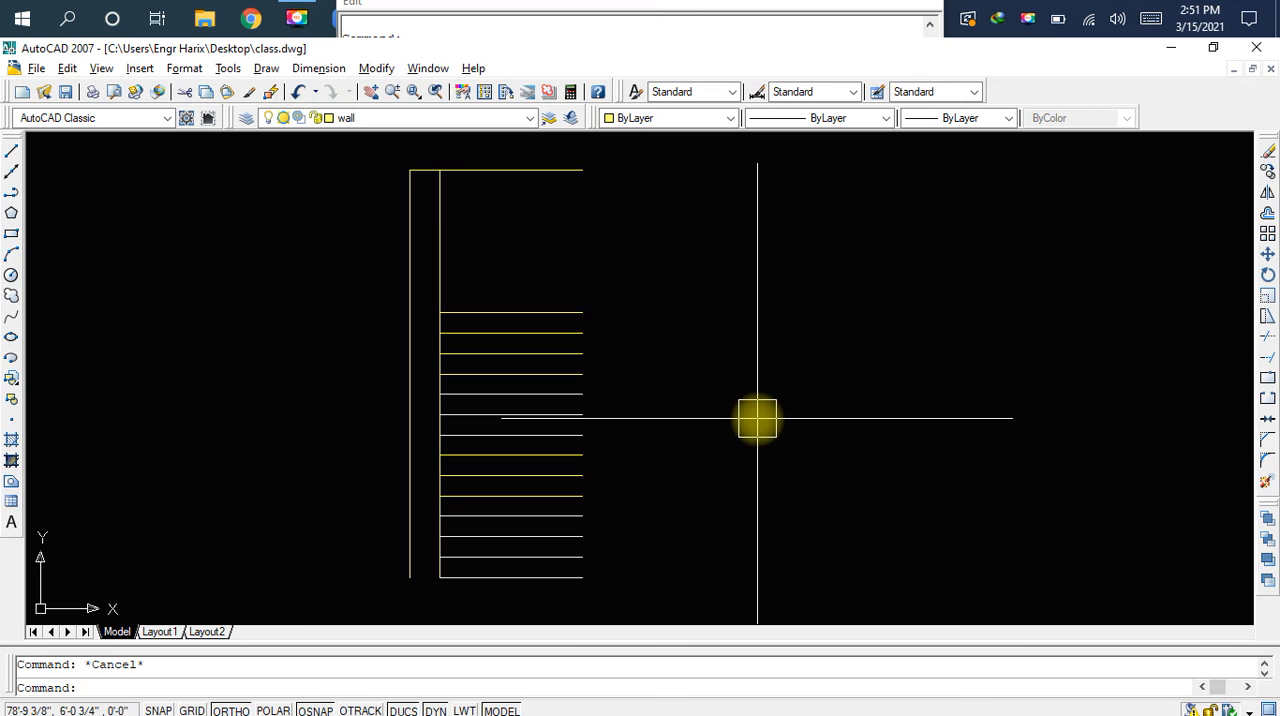
scroll(743, 408, down, 2)
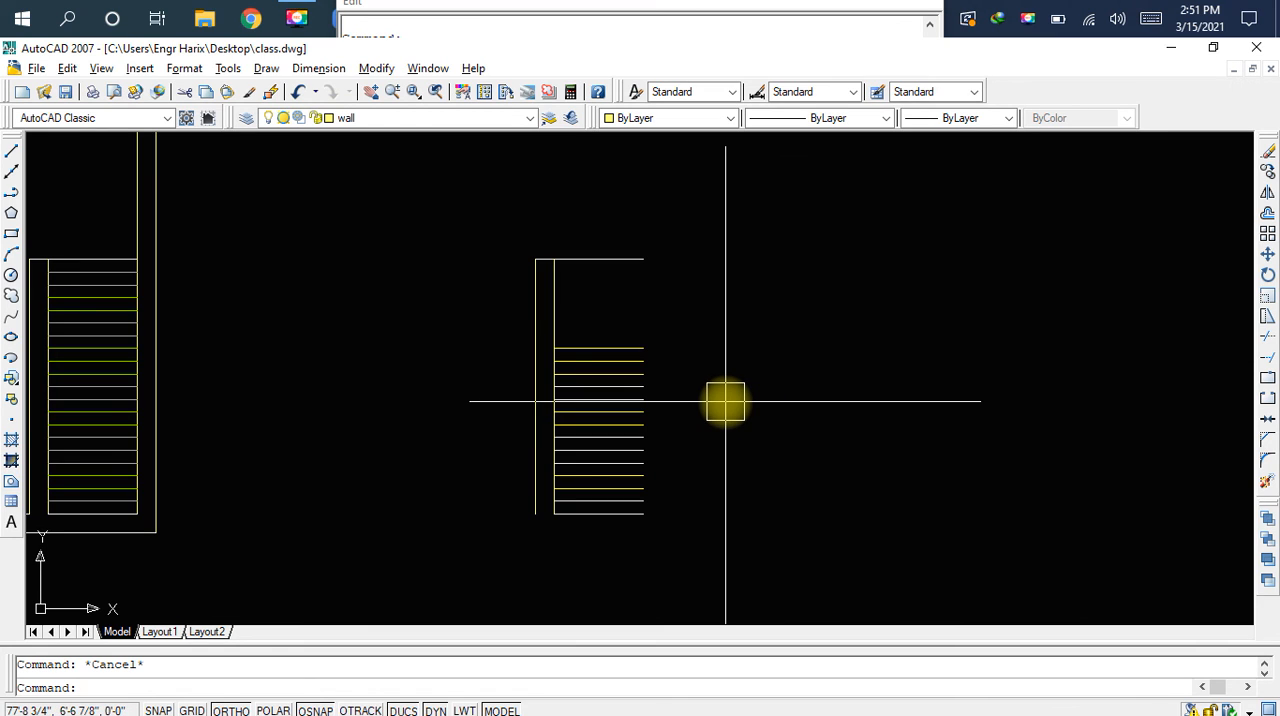
middle_drag(725, 401, 753, 399)
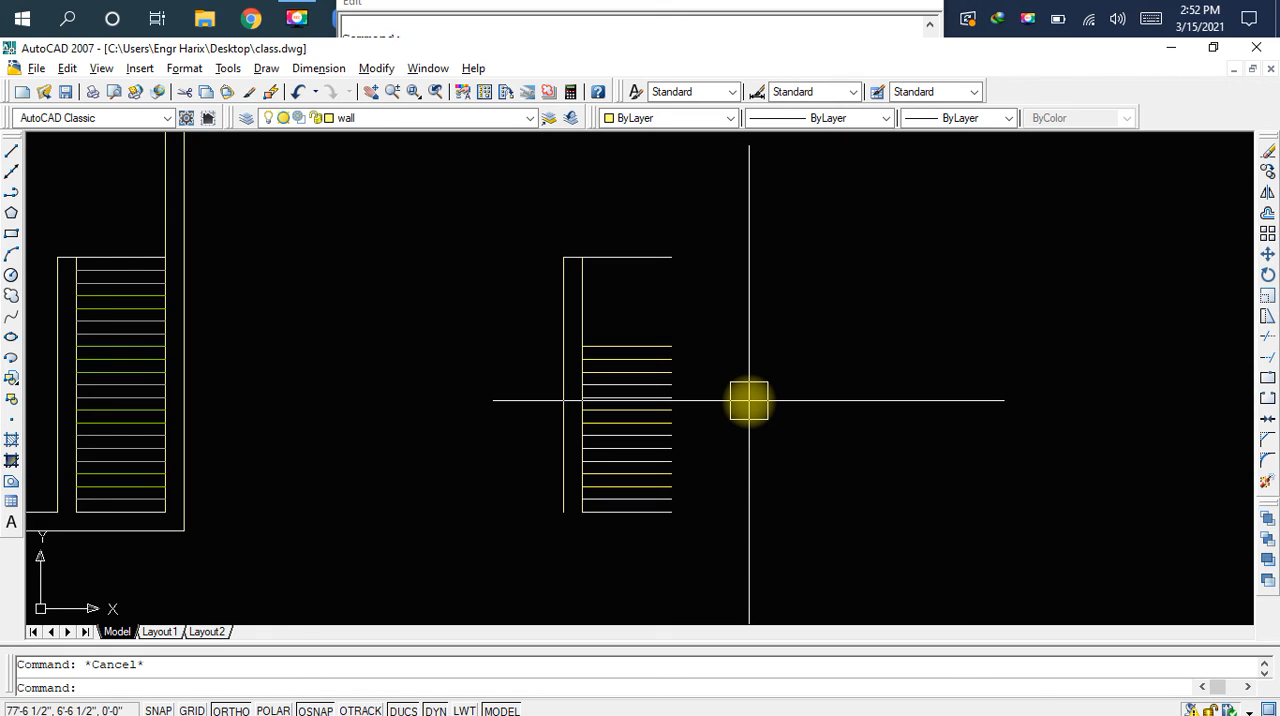
Erase the entire staircase copy beside the plan and save the drawing
click(769, 228)
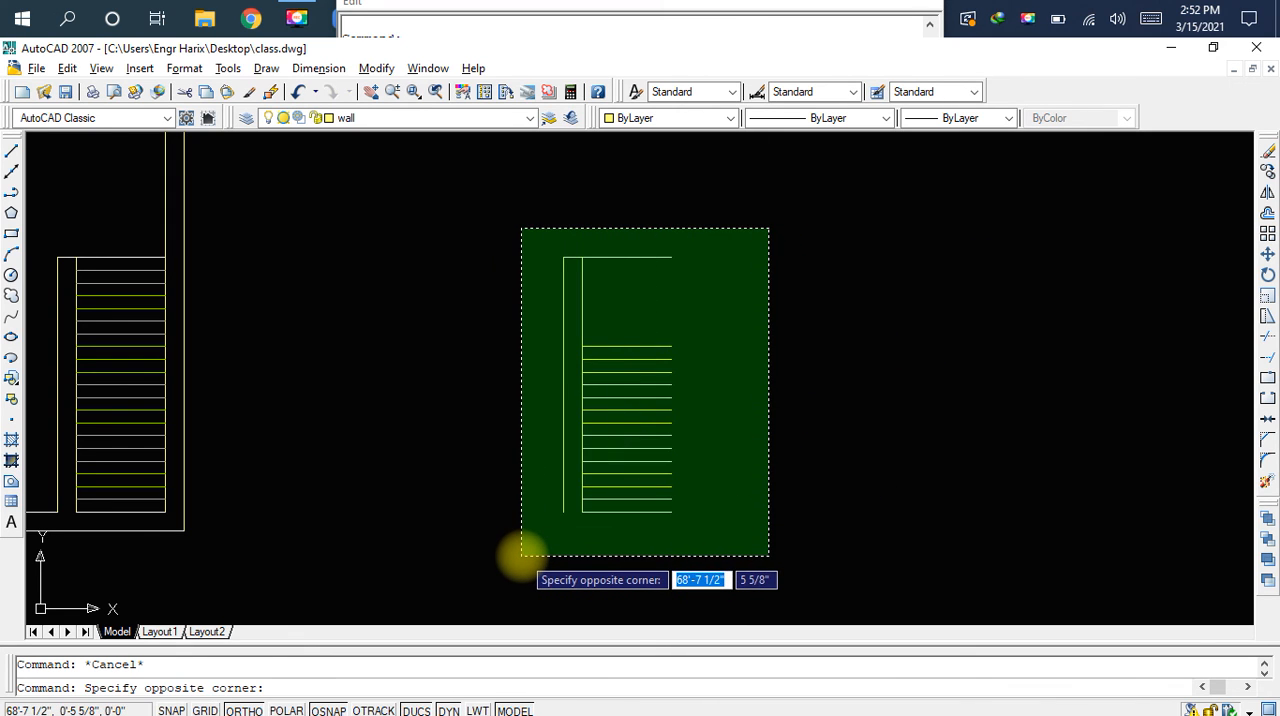
click(523, 551)
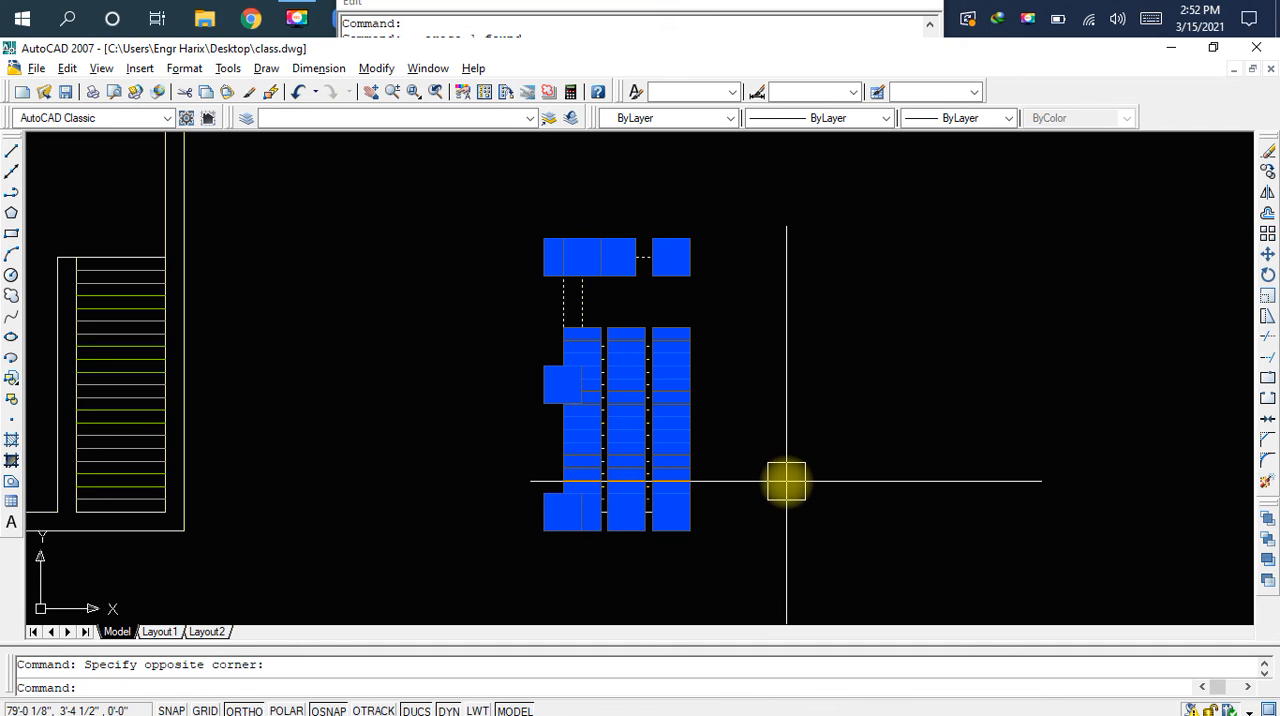
key(Delete)
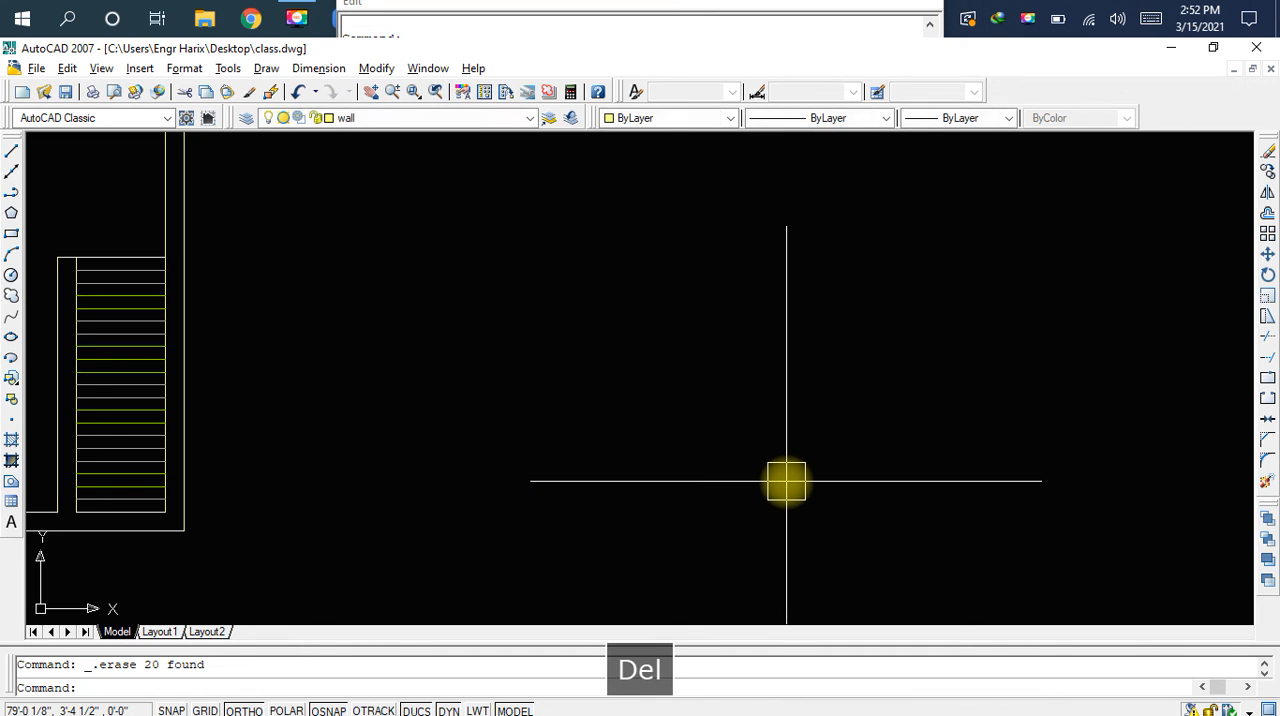
key(ctrl+s)
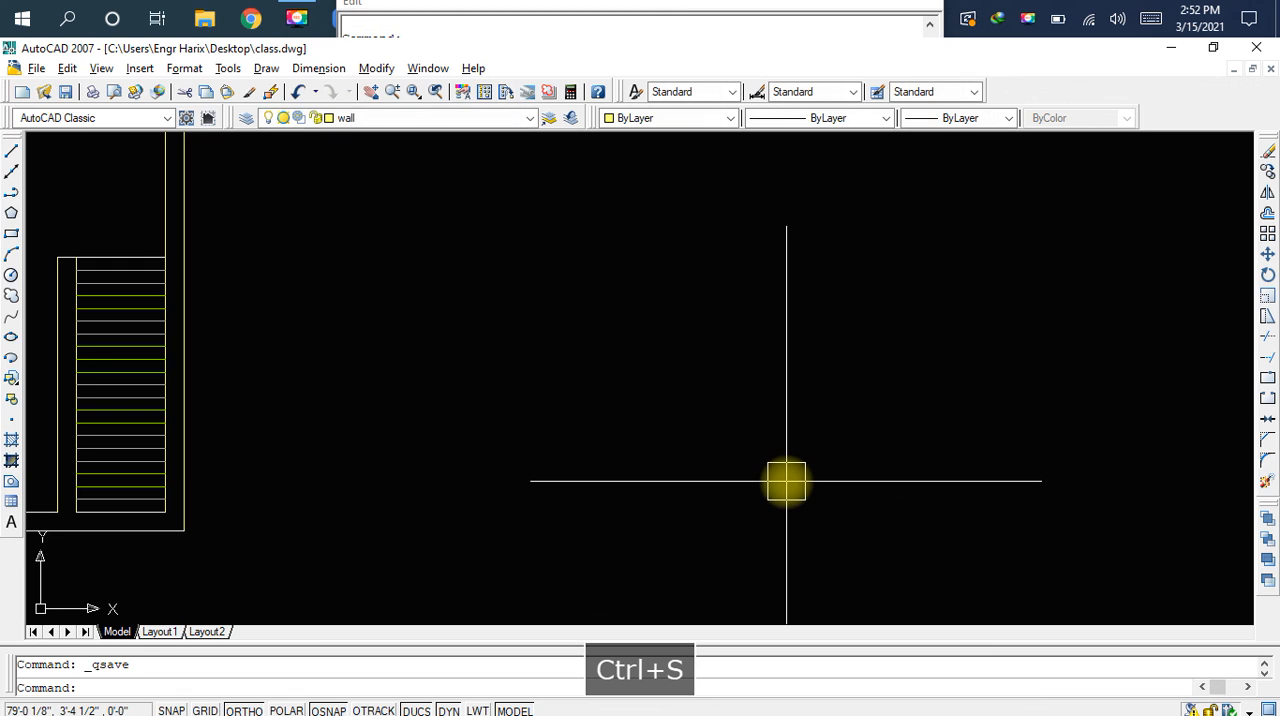
Review the whole house plan with its doors, windows, ventilators and staircase
scroll(786, 479, down, 5)
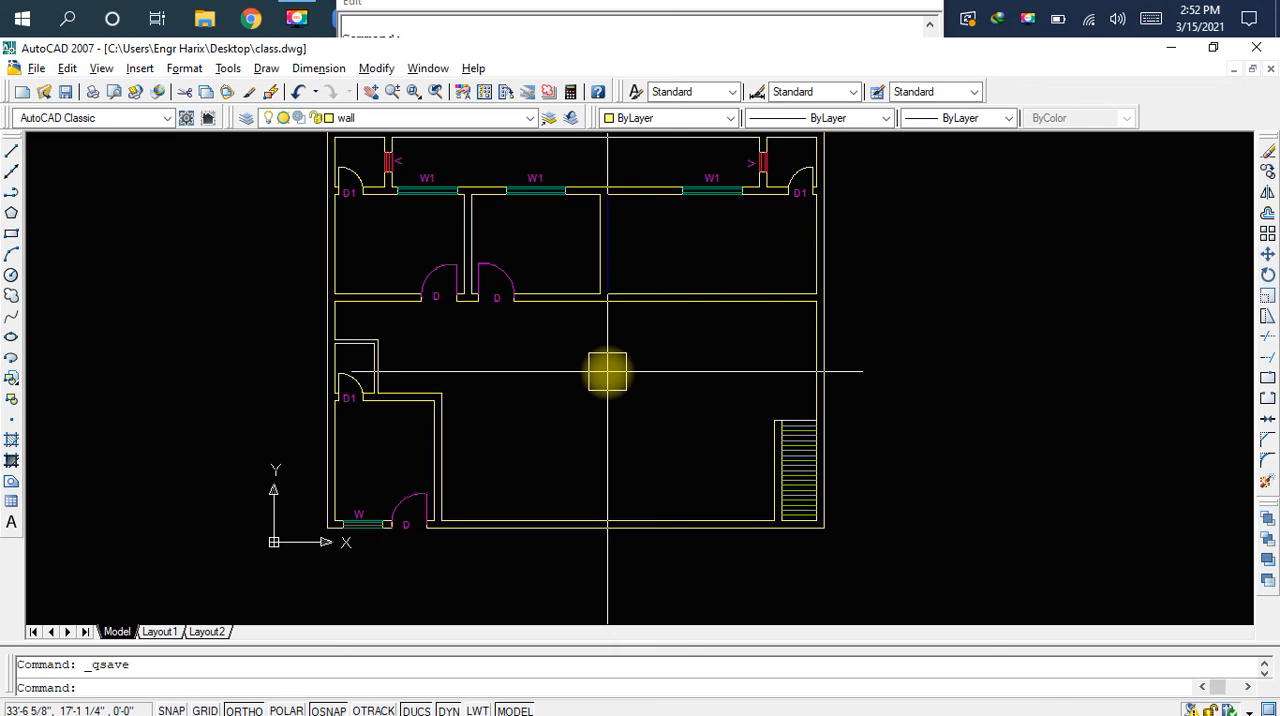
middle_drag(659, 351, 740, 441)
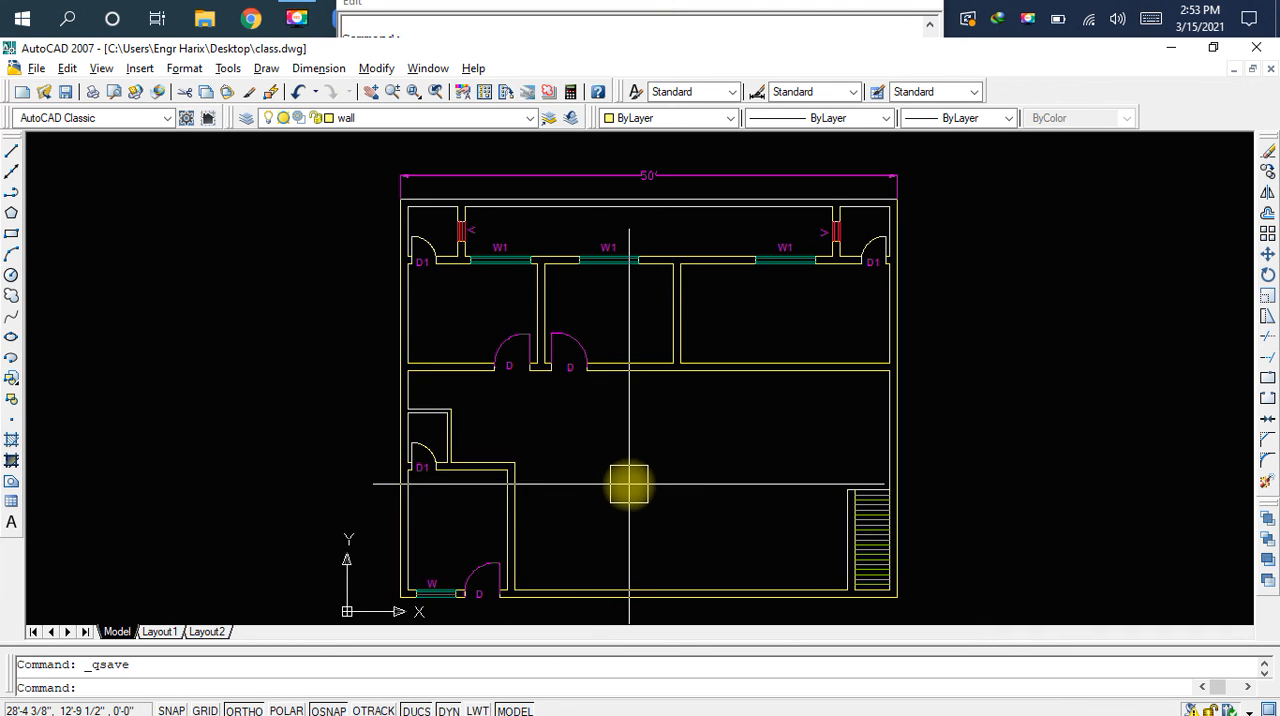
middle_drag(632, 483, 780, 489)
middle_drag(891, 509, 826, 512)
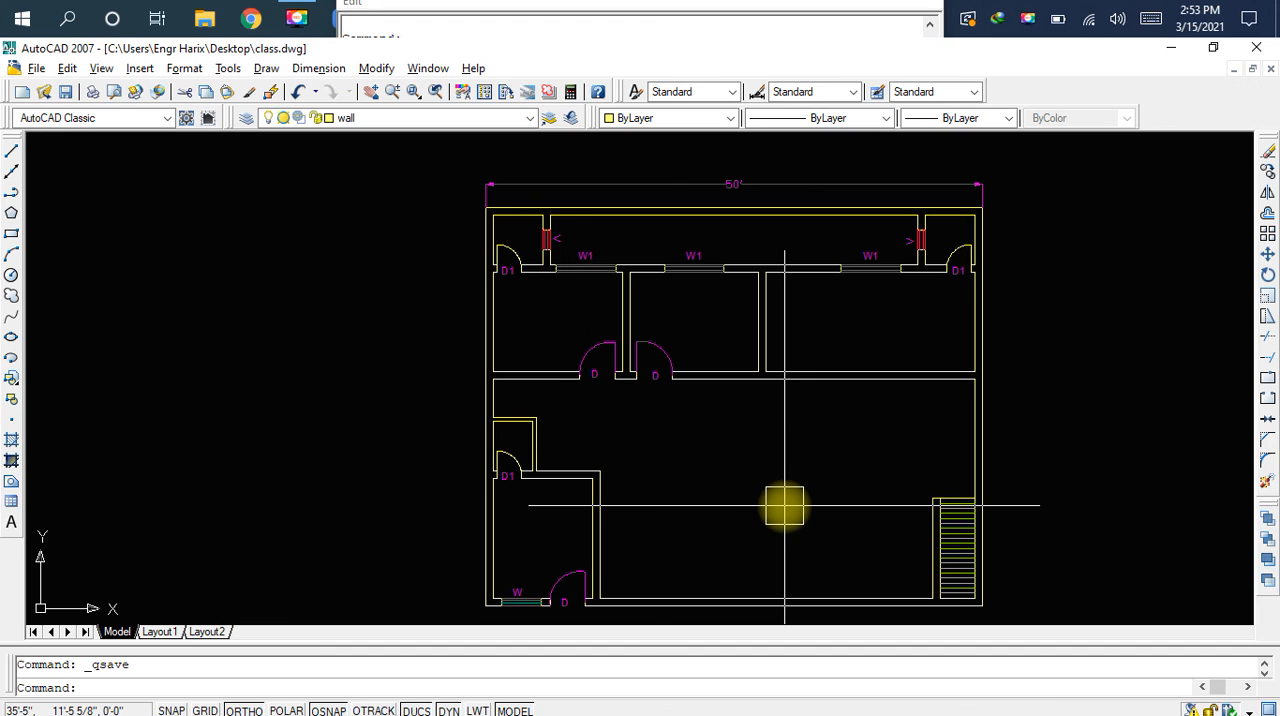
key(F8)
scroll(871, 480, down, 2)
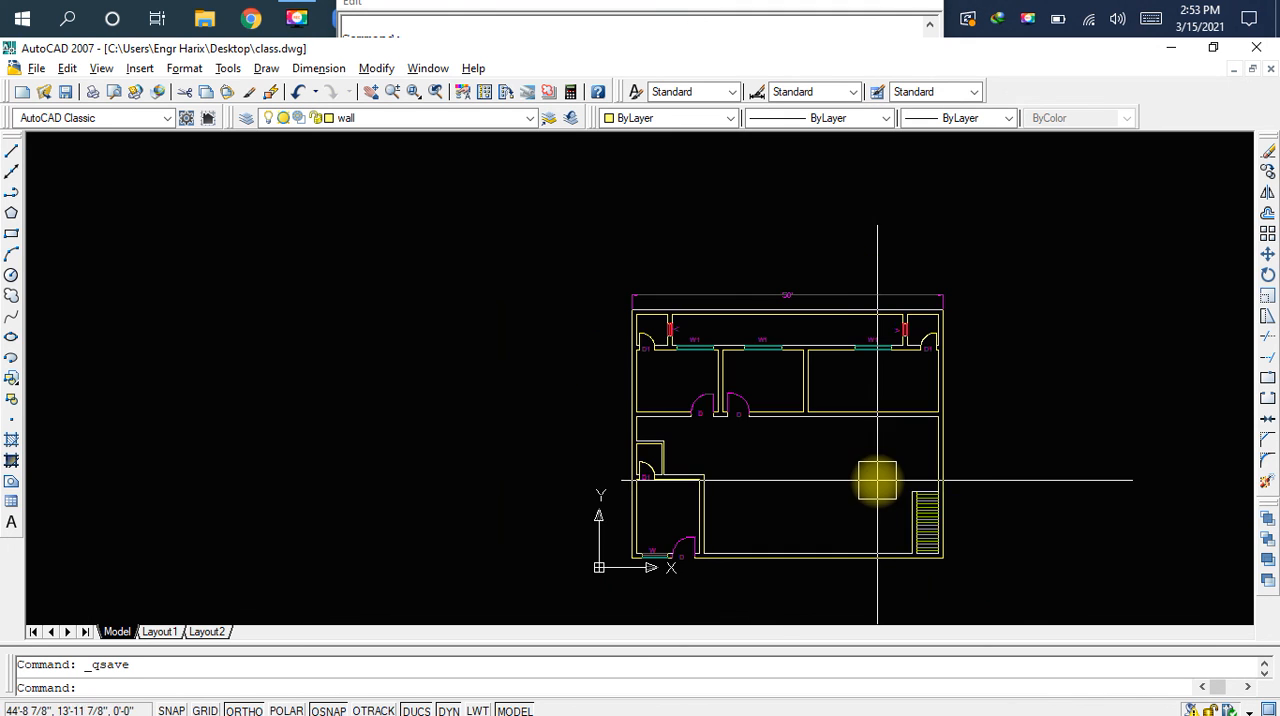
middle_drag(1006, 494, 788, 451)
scroll(866, 398, up, 2)
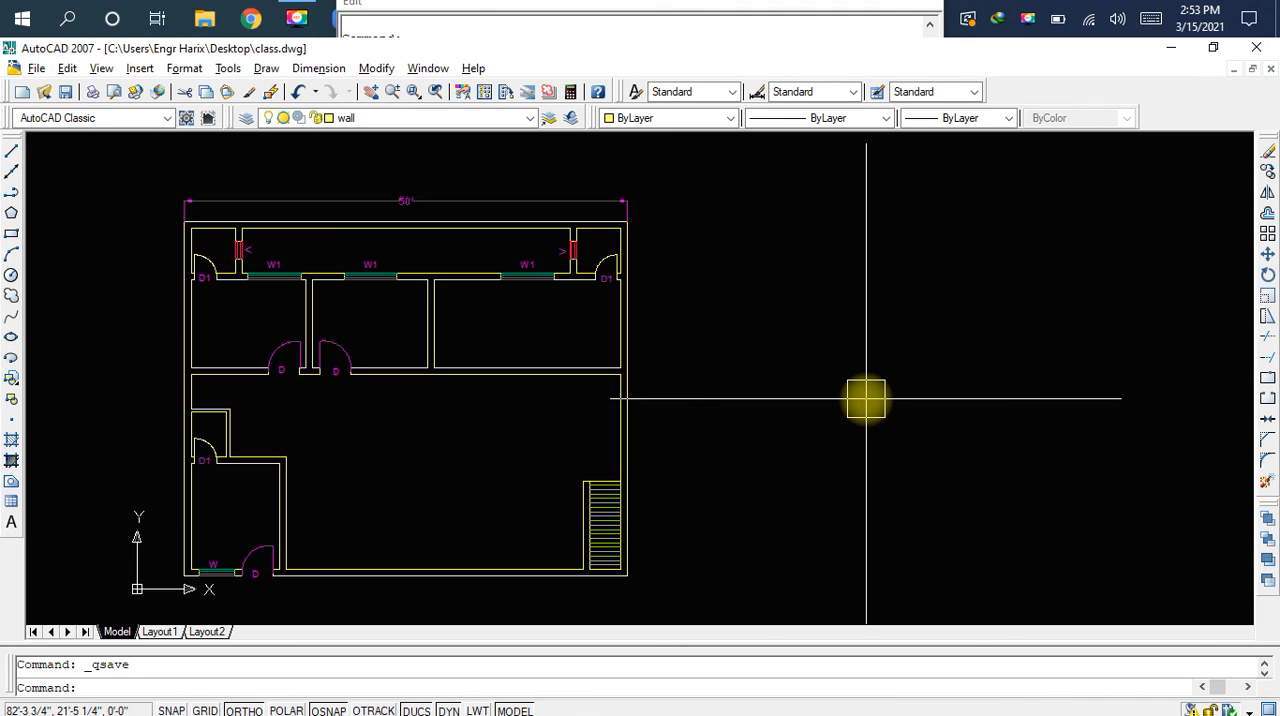
middle_drag(429, 437, 757, 523)
Erase the swing arc of the left one of the two adjacent D doors, keeping its door leaf line
scroll(542, 434, up, 2)
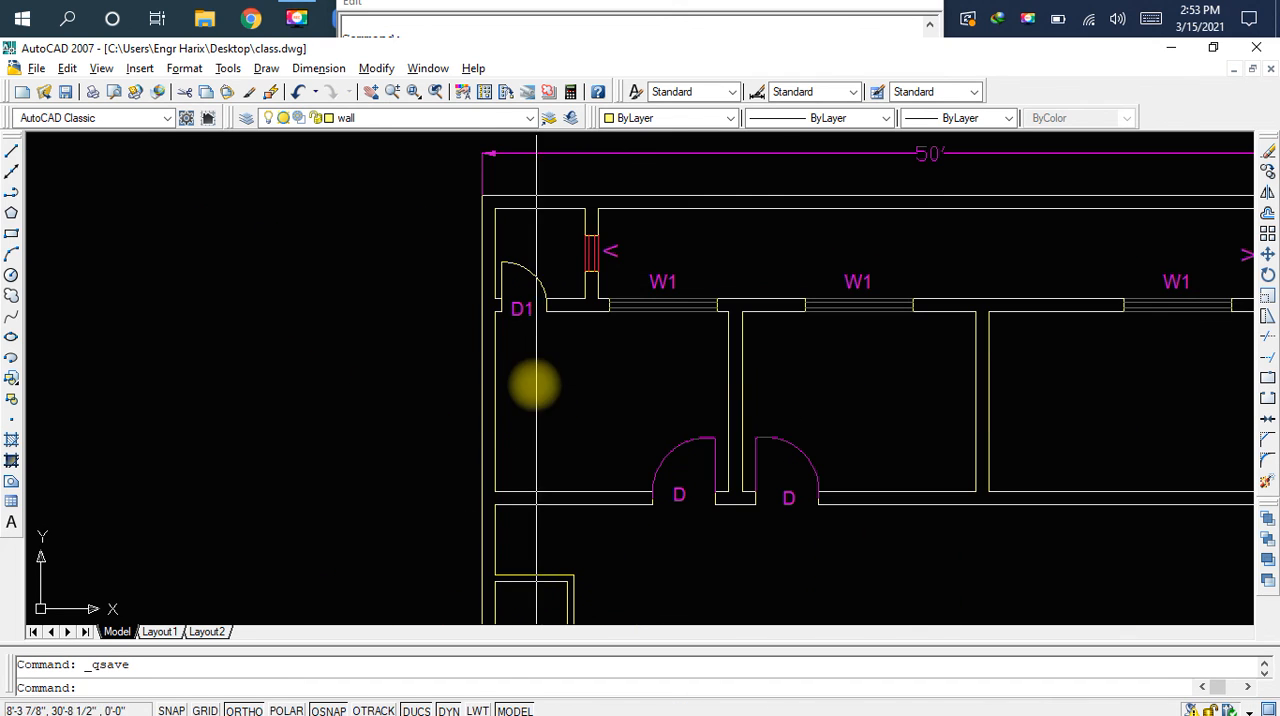
middle_drag(568, 420, 597, 366)
middle_drag(740, 511, 694, 460)
scroll(629, 303, up, 4)
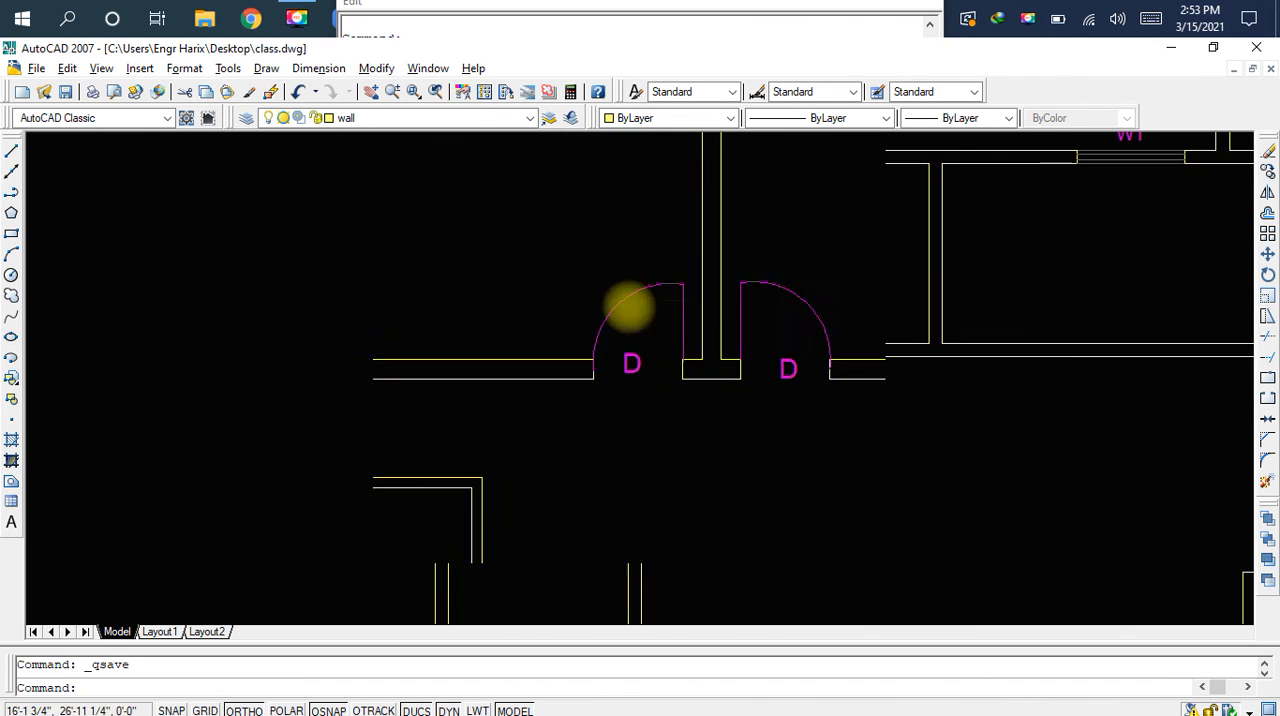
click(629, 292)
key(Delete)
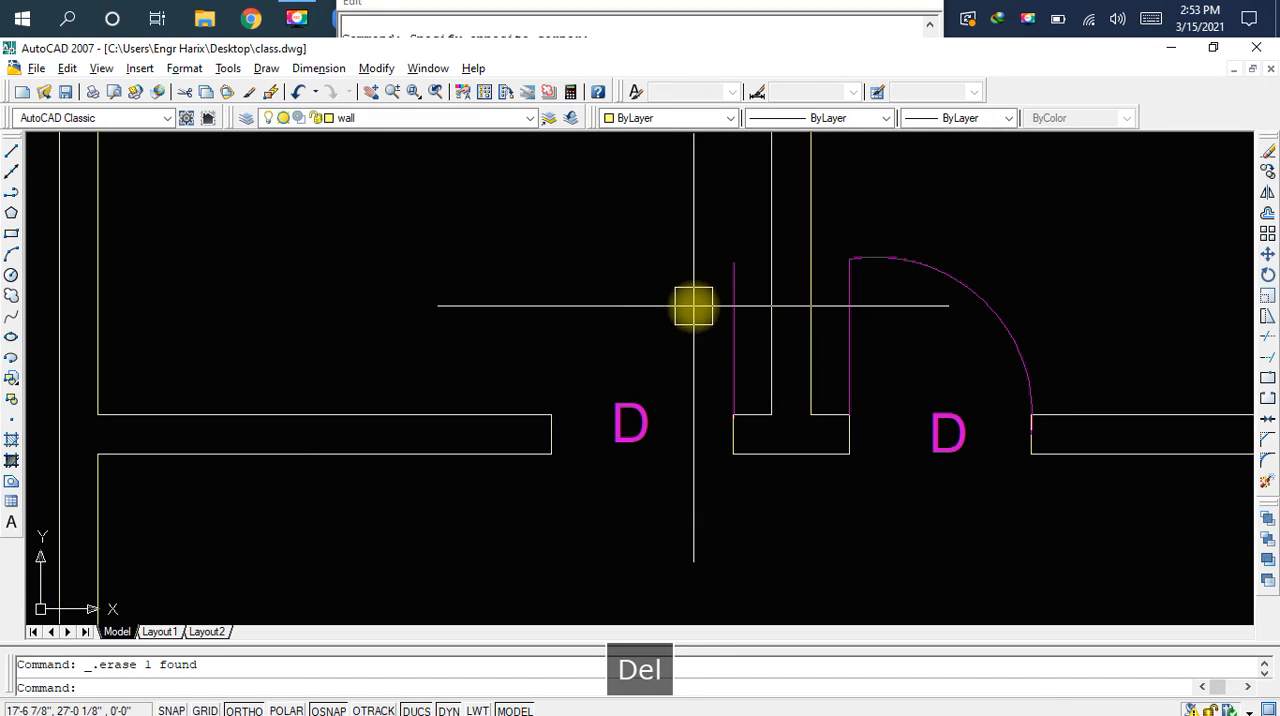
click(726, 277)
scroll(730, 270, up, 2)
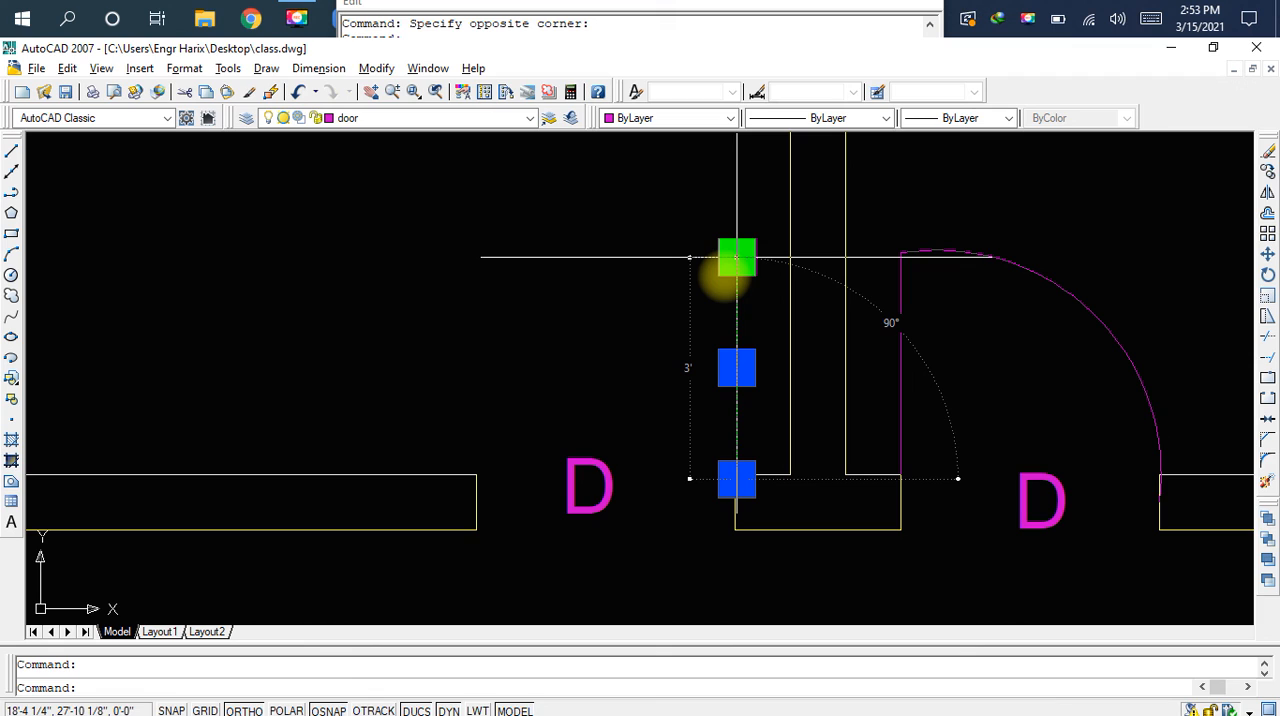
key(Escape)
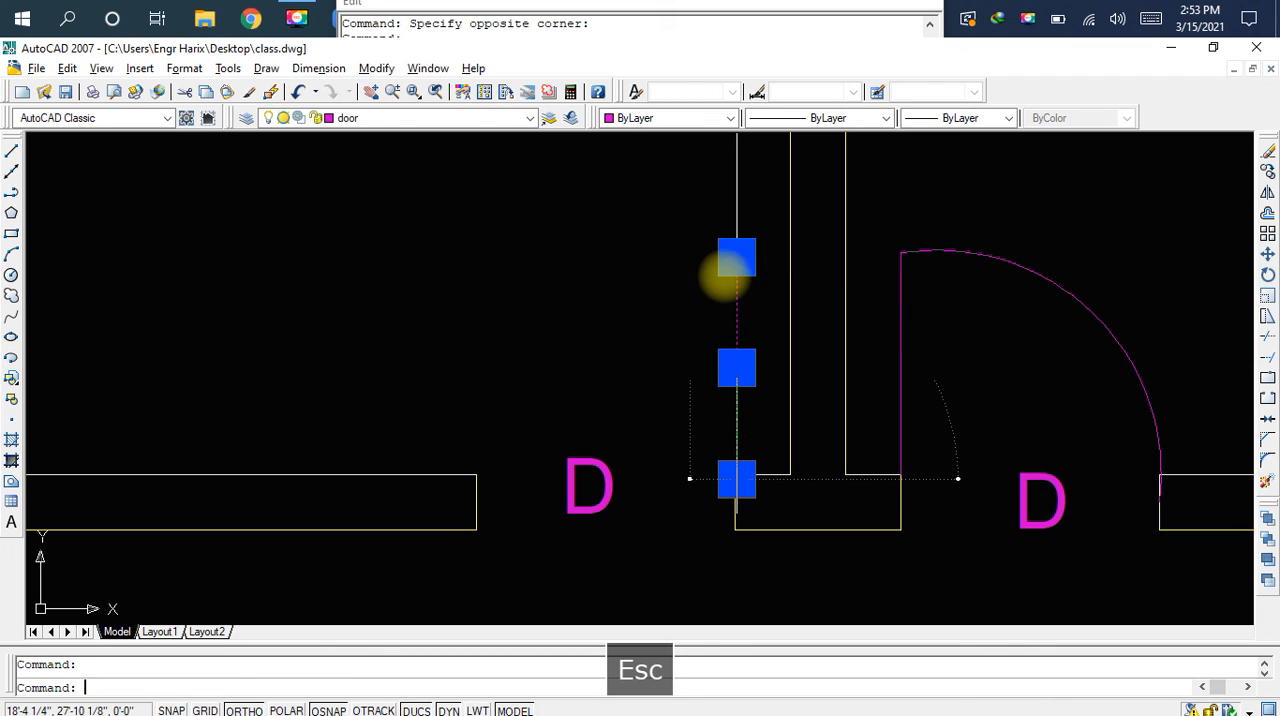
key(Delete)
Draw a three-point arc from the door leaf's free end through the opposite wall's upper corner to the middle of its jamb
text(arc)
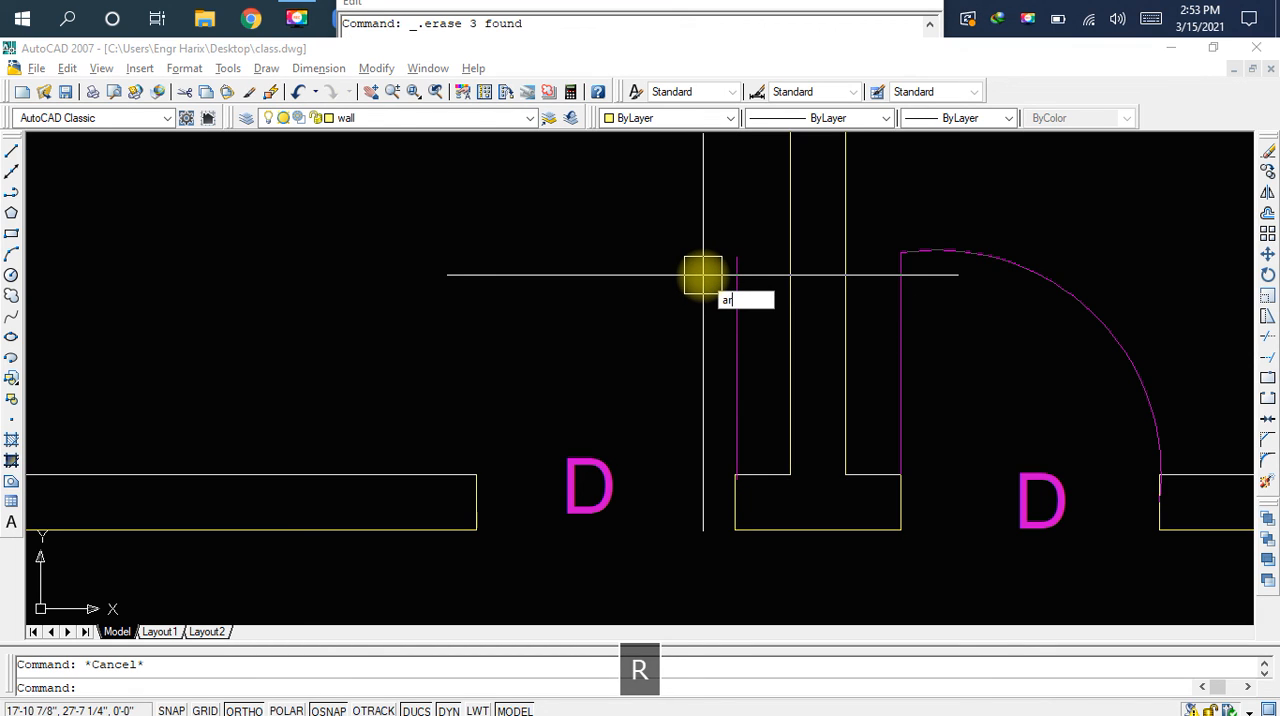
key(space)
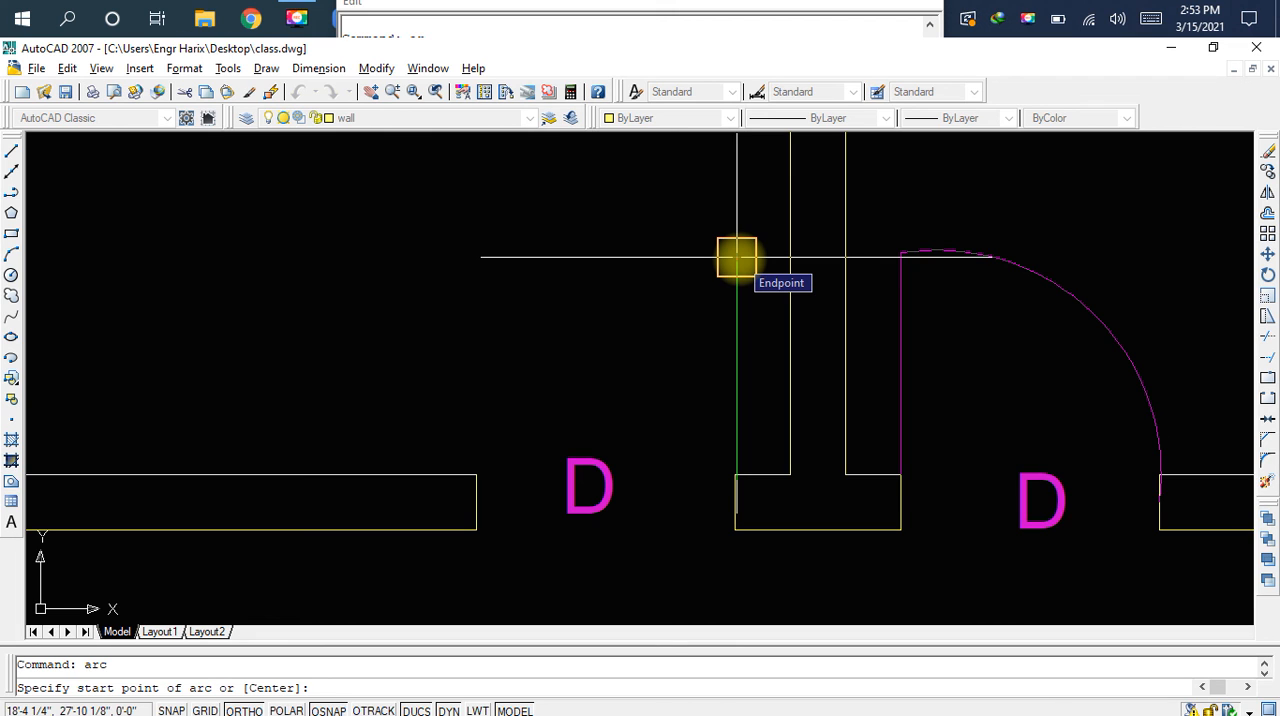
click(737, 257)
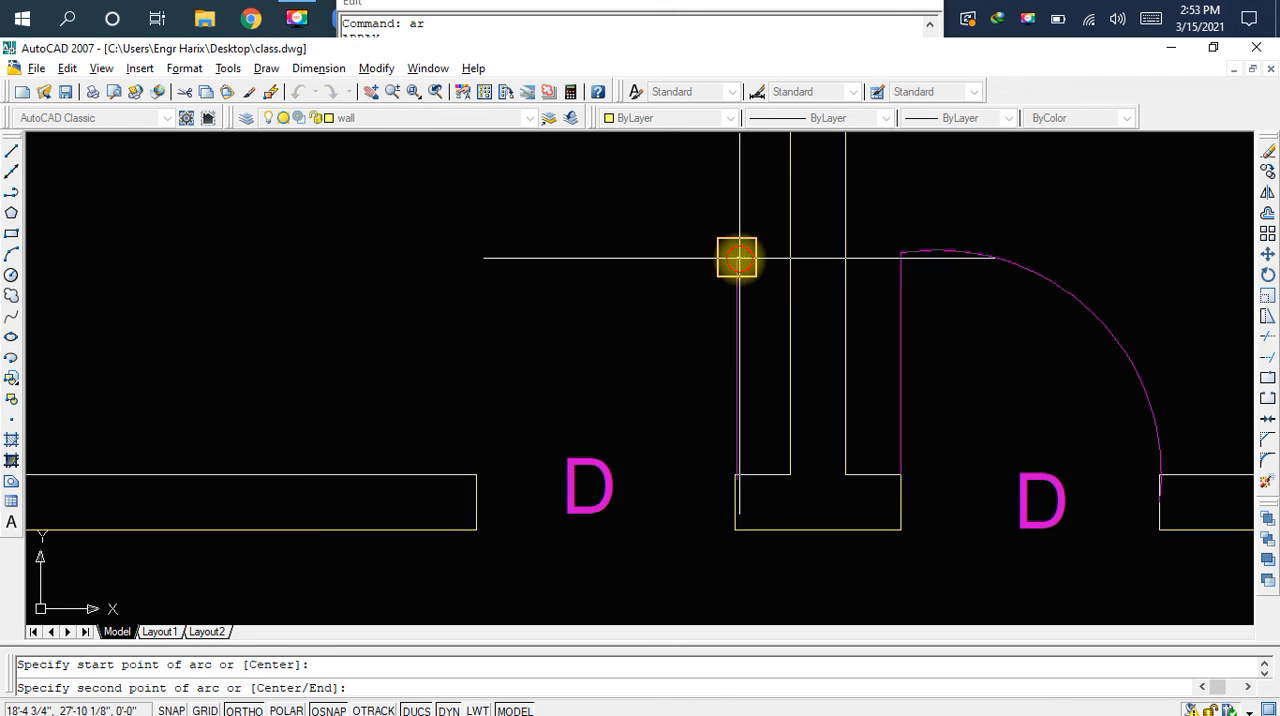
click(476, 474)
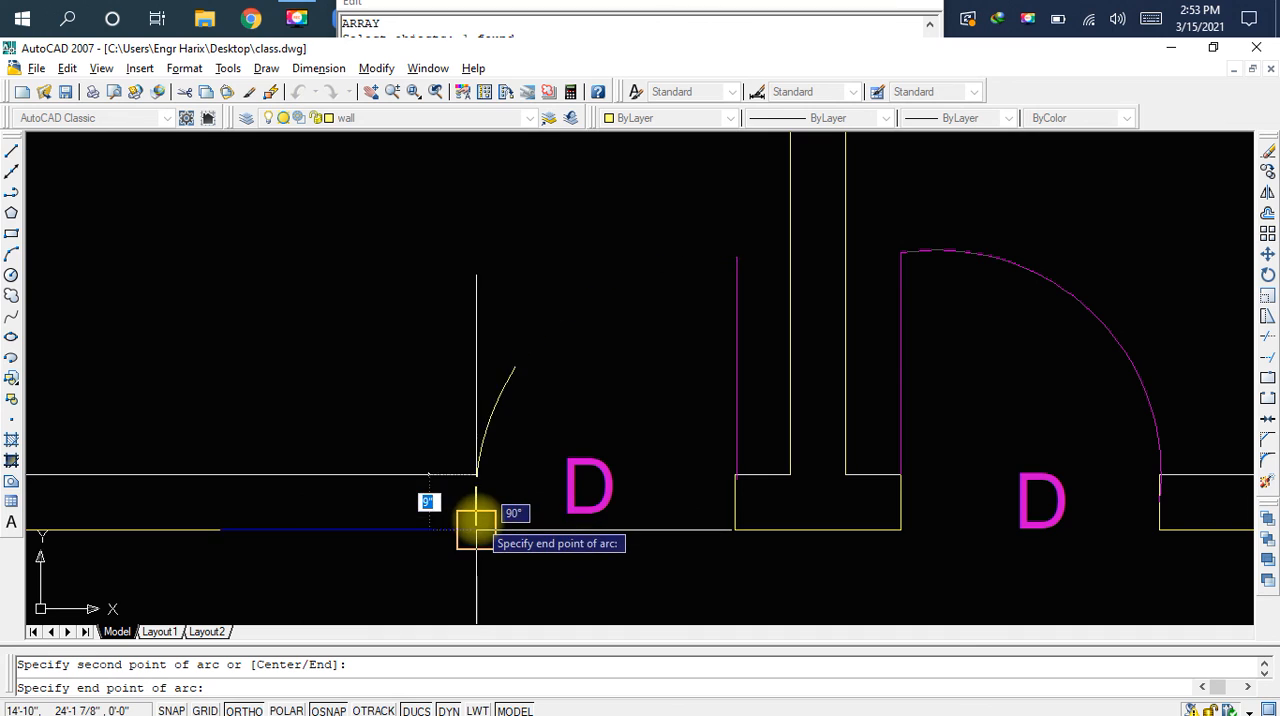
click(476, 502)
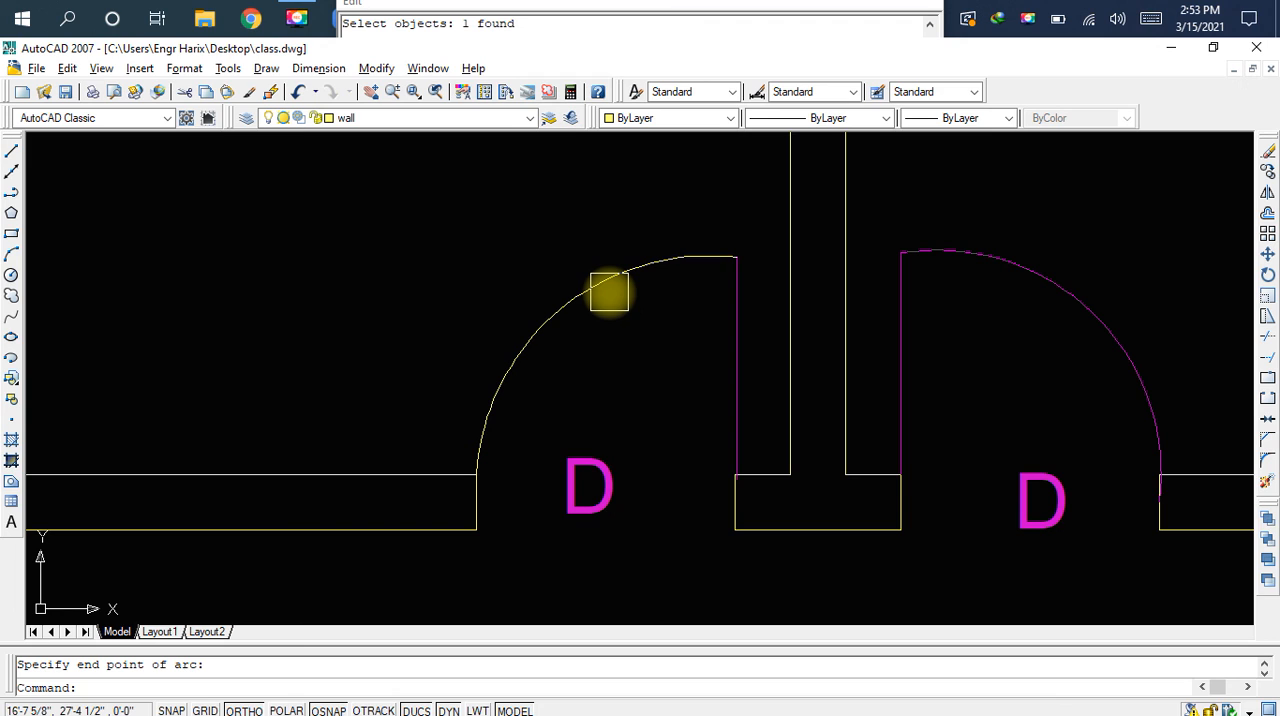
Undo the redrawn door arc and the erasure of the original swing arc, and save the drawing
key(ctrl+z)
key(ctrl+z)
key(ctrl+z)
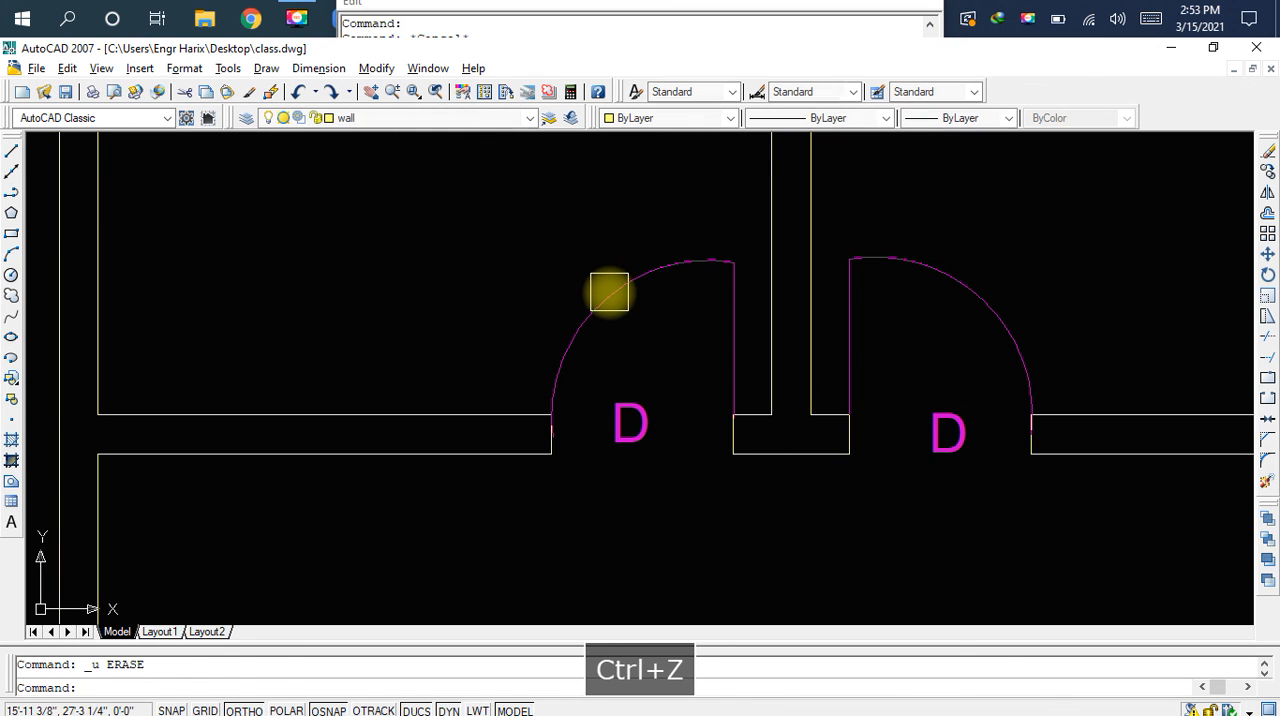
key(ctrl+s)
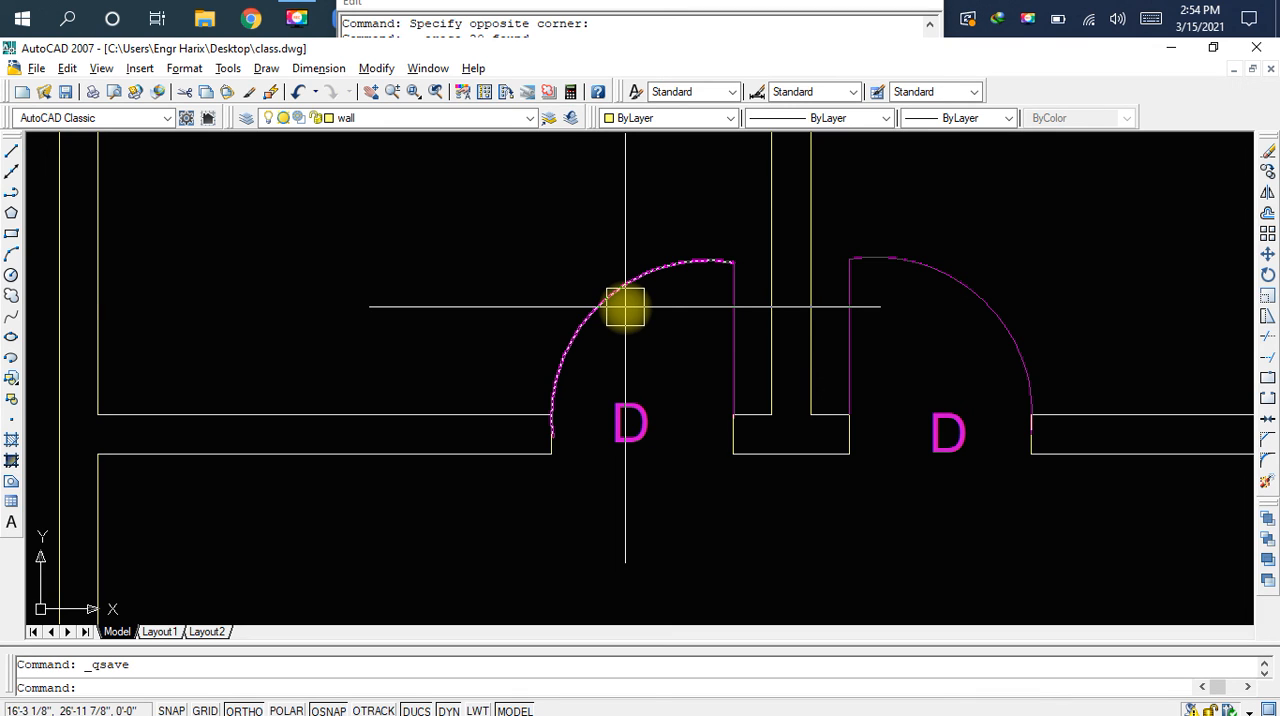
Stretch the lower end of the left D door's swing arc onto the wall jamb line
click(625, 307)
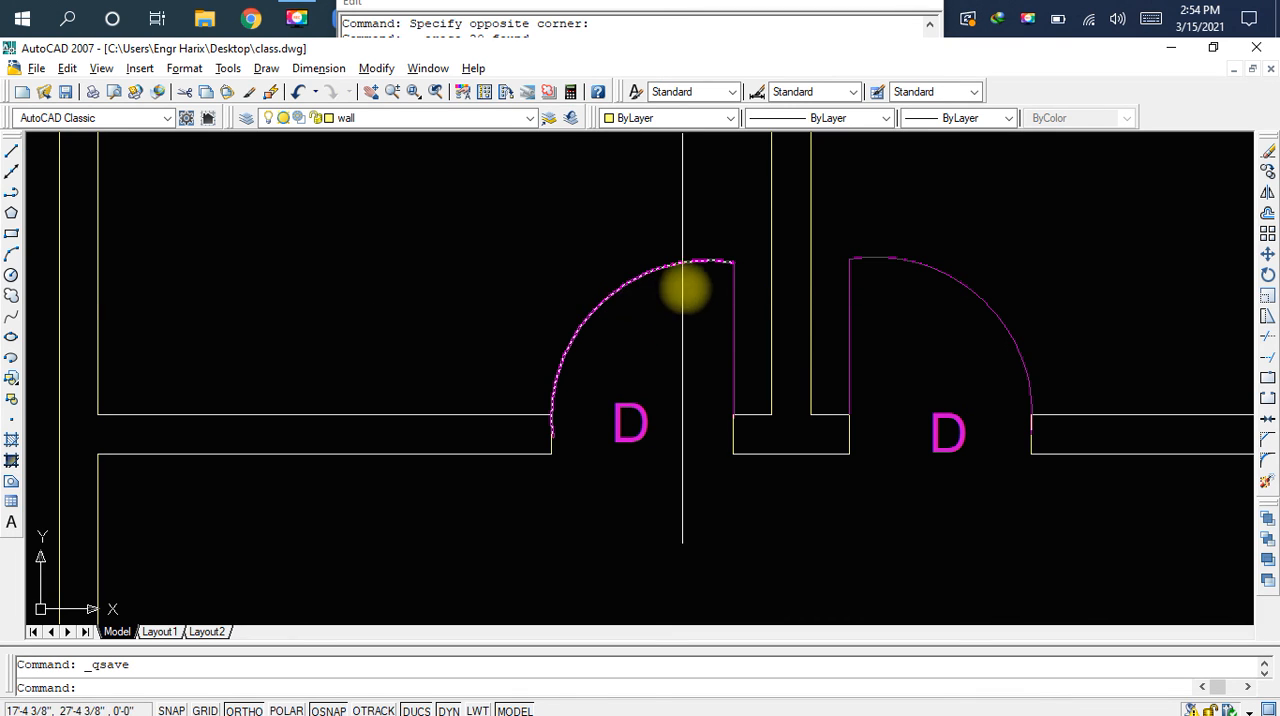
scroll(766, 237, up, 5)
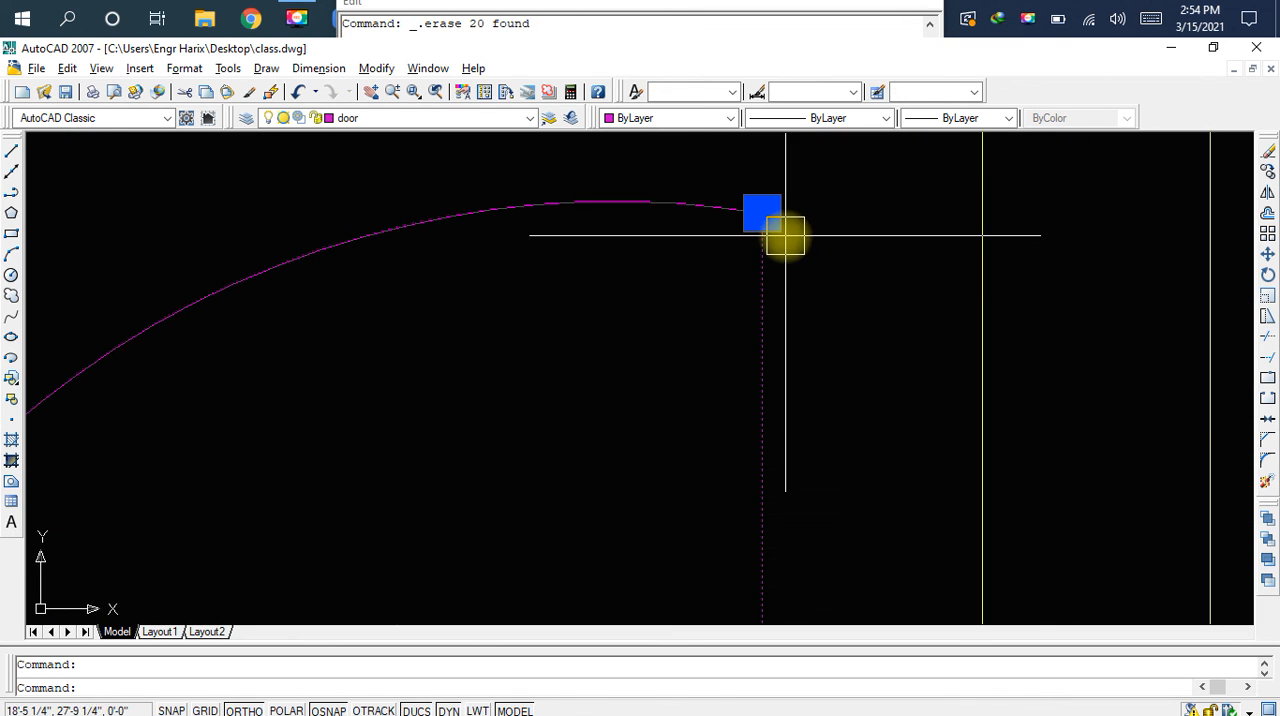
scroll(709, 246, down, 3)
middle_drag(672, 298, 1141, 162)
middle_drag(743, 377, 823, 171)
scroll(798, 228, down, 5)
scroll(735, 343, up, 8)
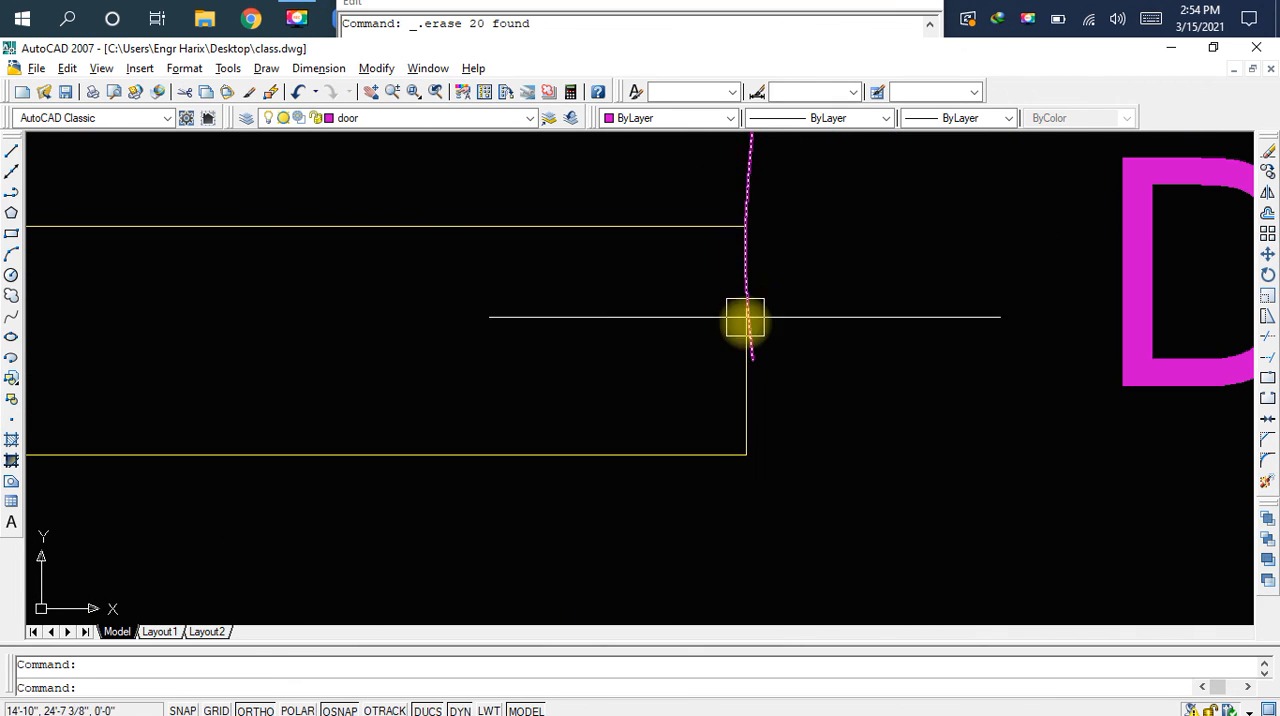
scroll(751, 371, up, 4)
scroll(750, 345, up, 4)
click(745, 333)
click(736, 329)
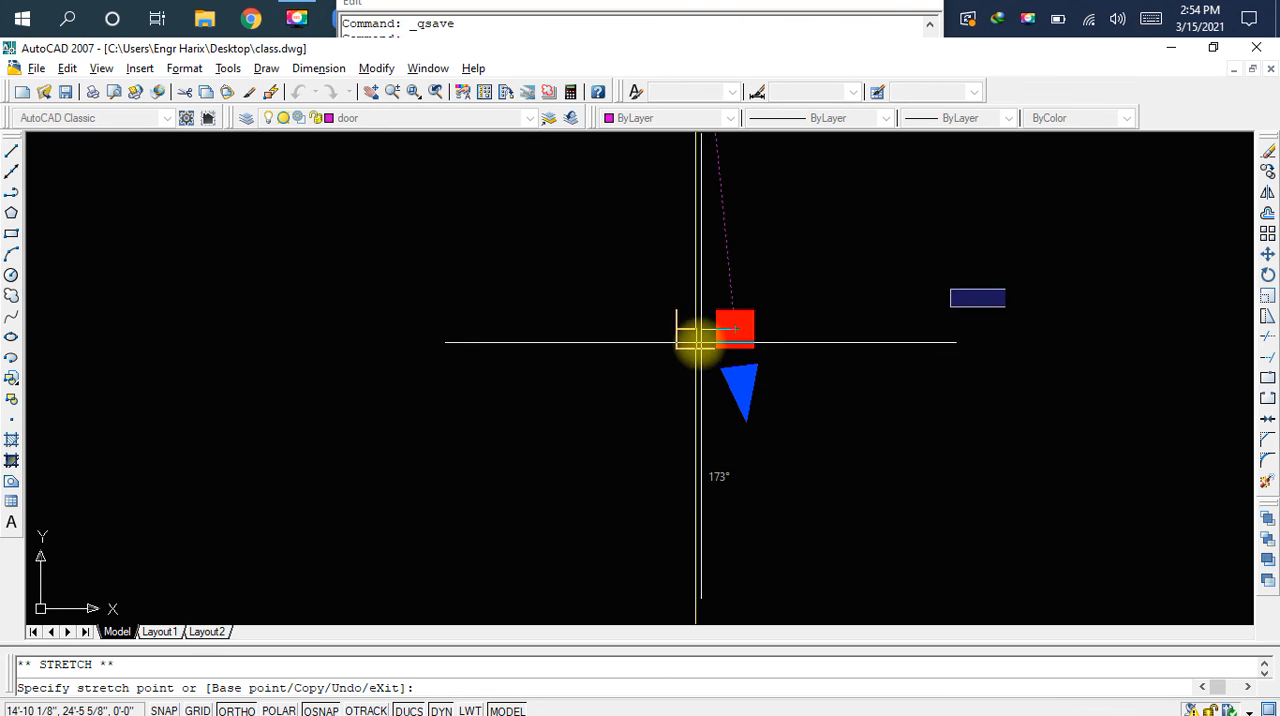
click(695, 329)
scroll(773, 335, down, 5)
key(Escape)
Check the adjusted lower end of the left D door's arc and save the drawing
scroll(817, 297, up, 3)
middle_drag(820, 289, 700, 480)
scroll(873, 296, down, 3)
middle_drag(873, 296, 757, 349)
key(ctrl+s)
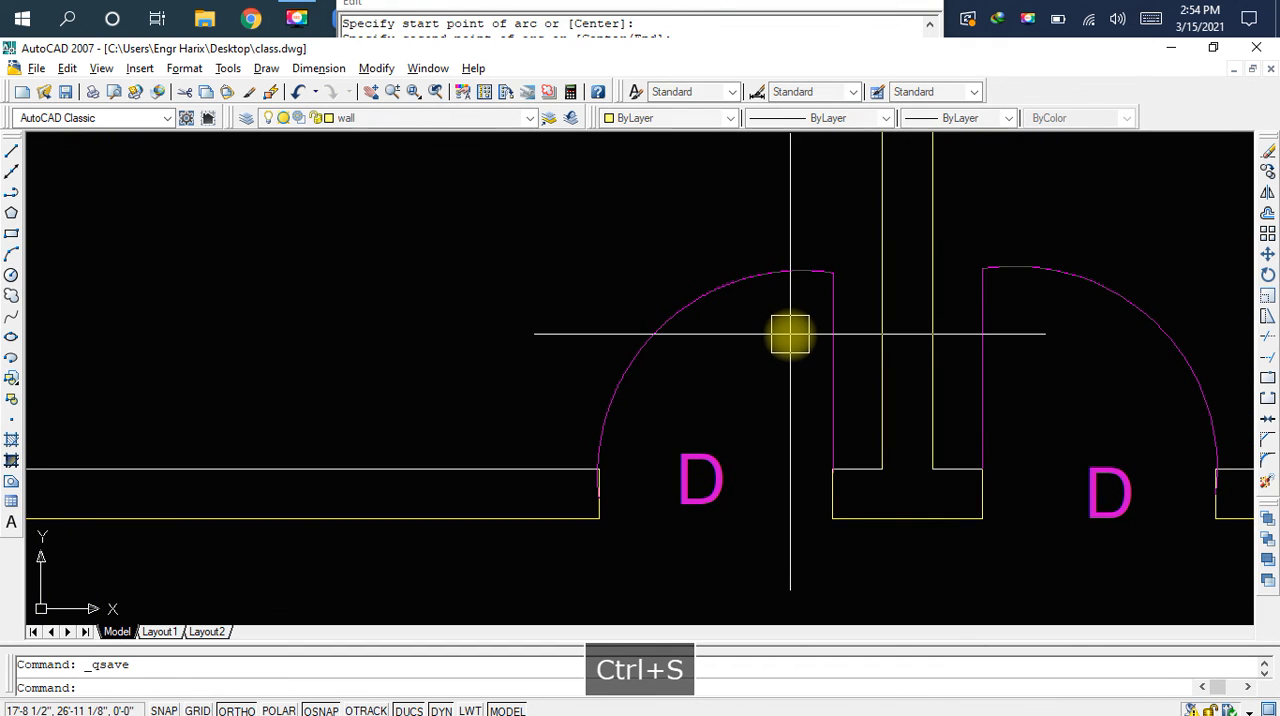